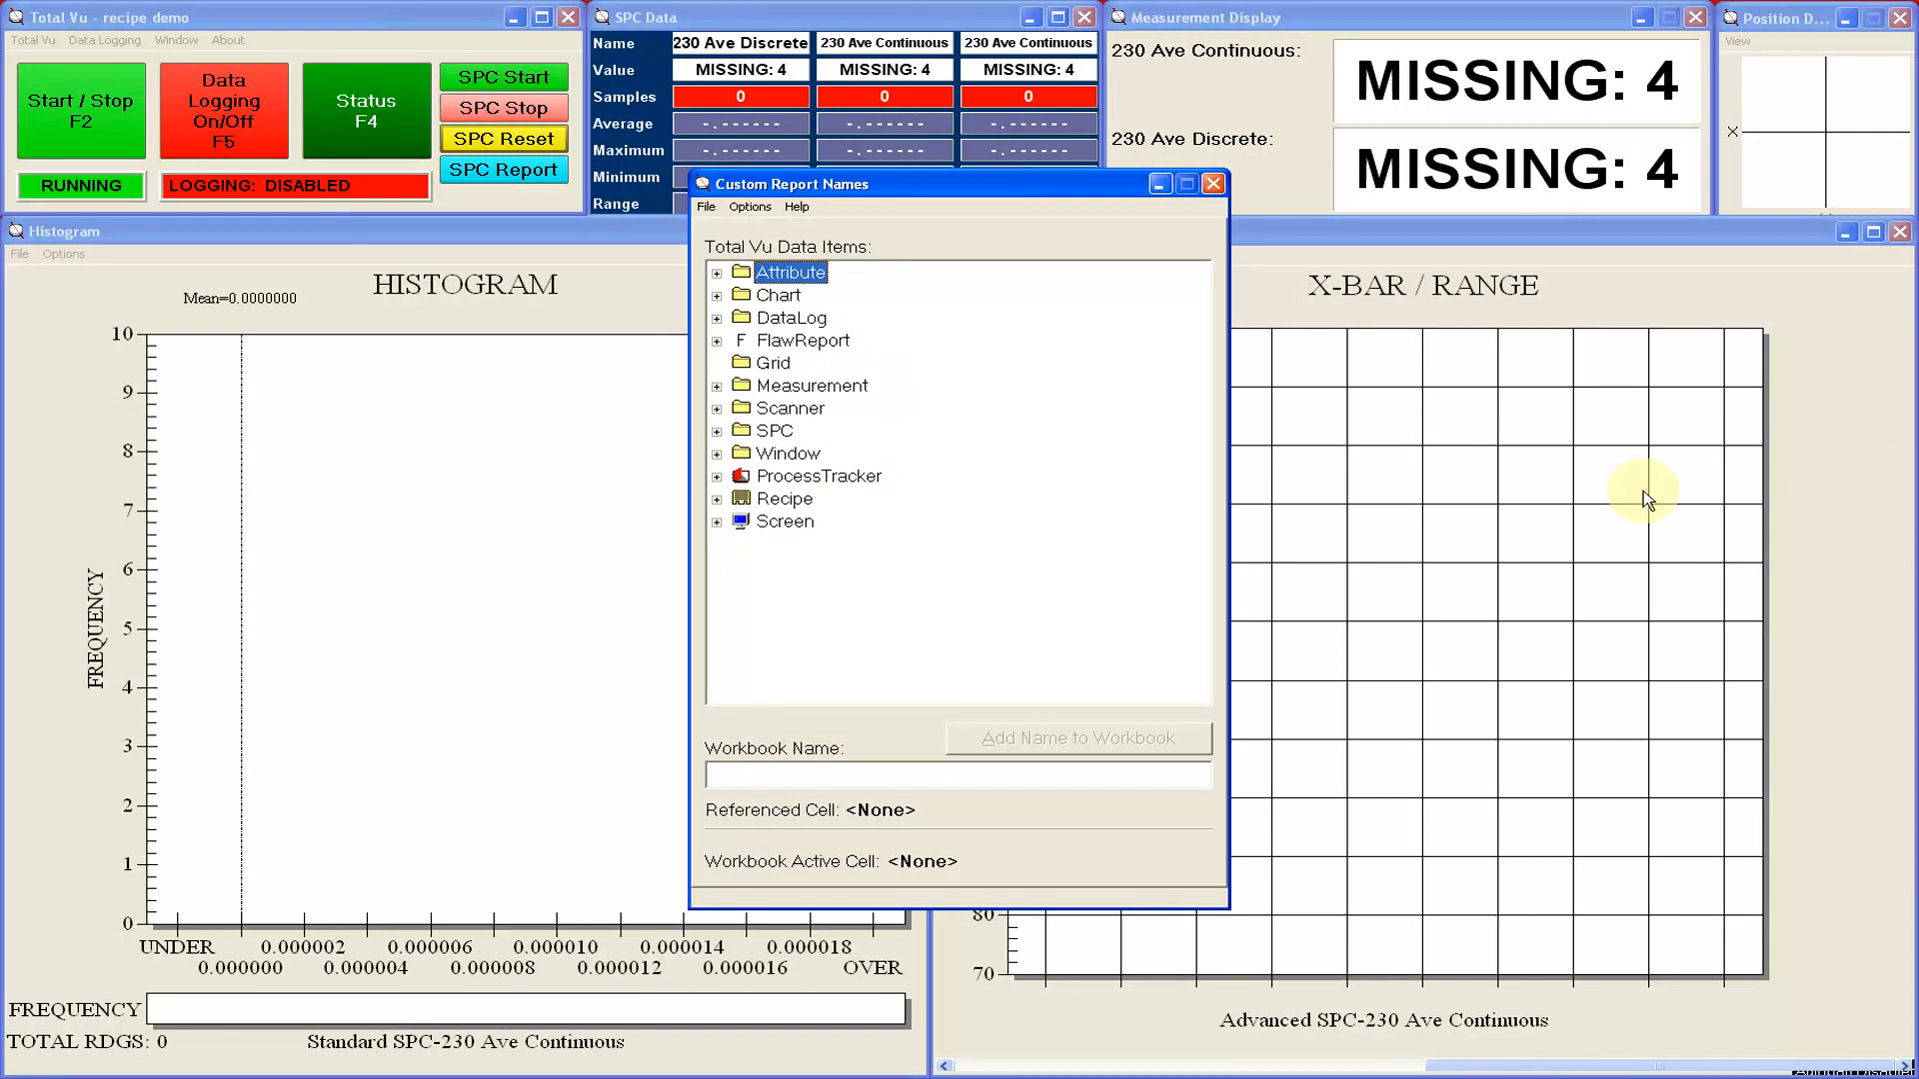
Review the Date, Time and Sample Attribute entries in the Attribute category of the Total Vu data items.
left_click(717, 273)
left_click(797, 295)
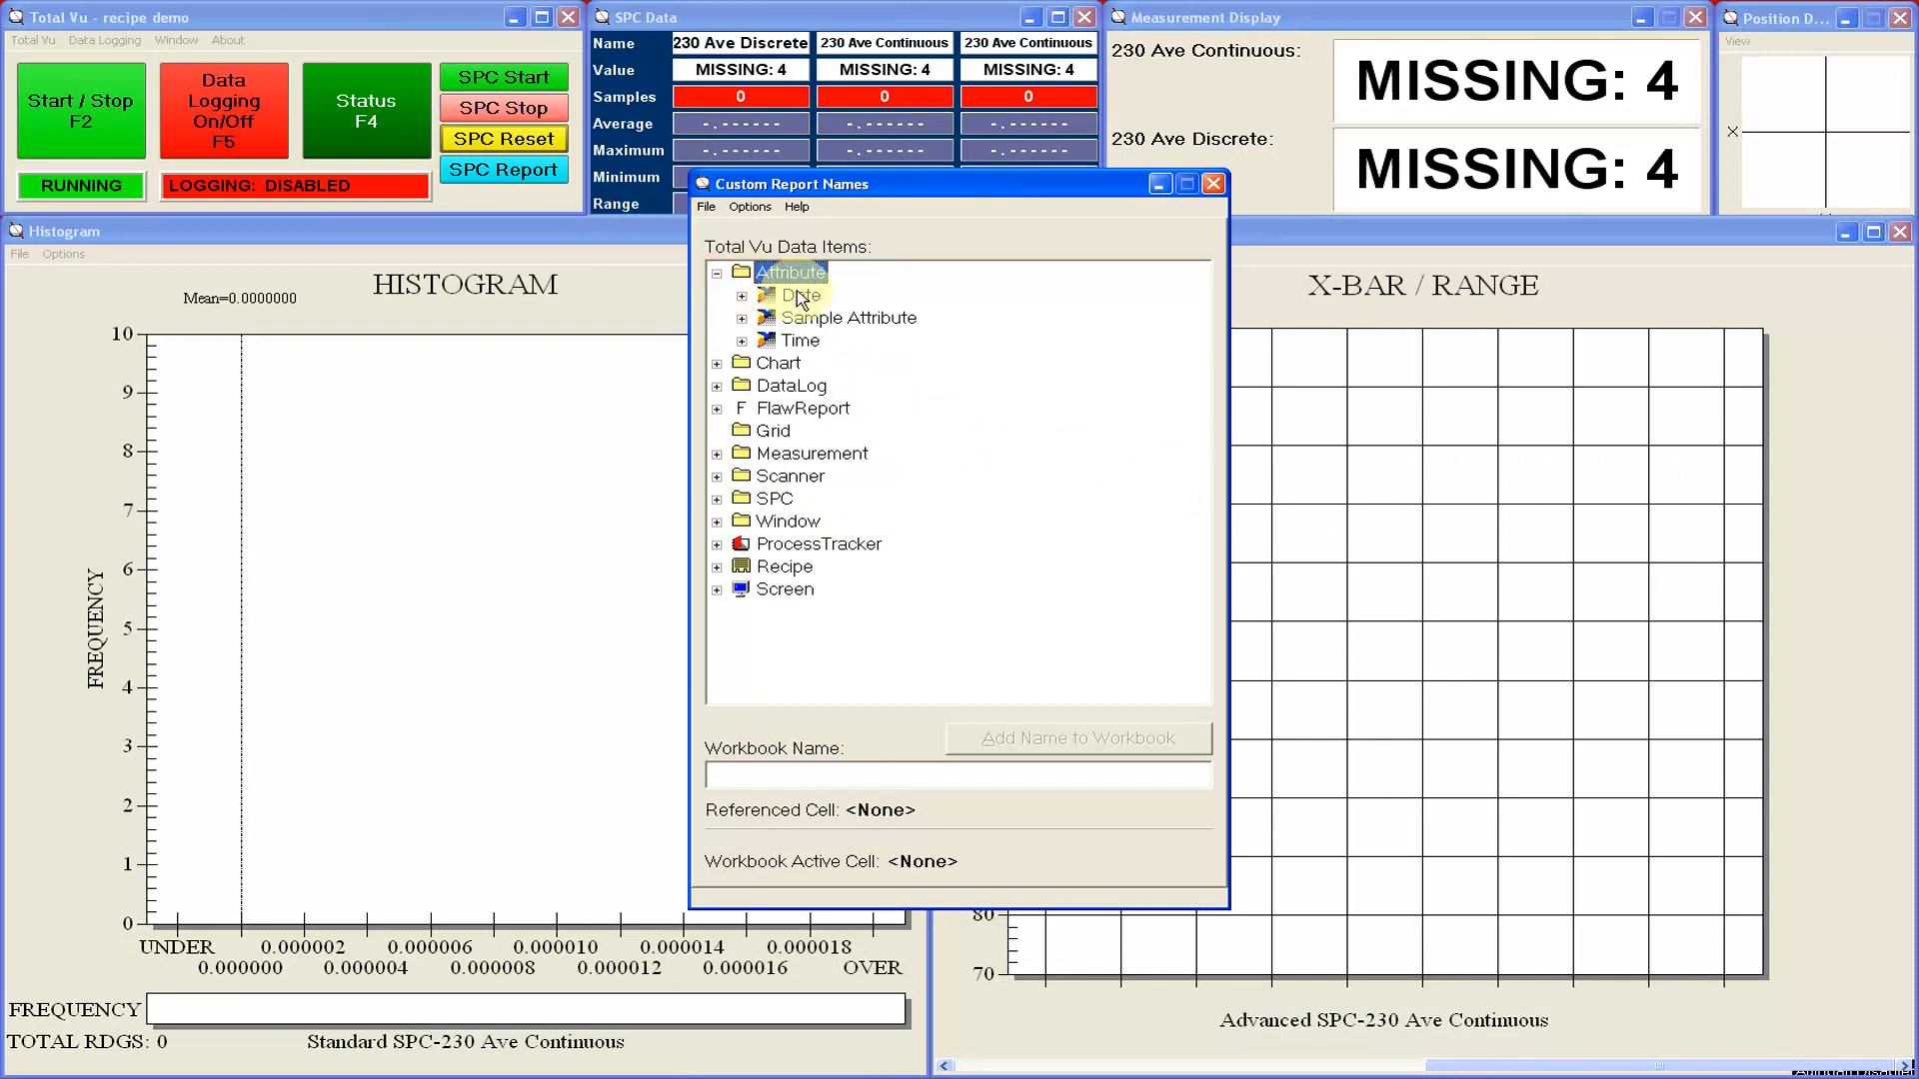
left_click(803, 342)
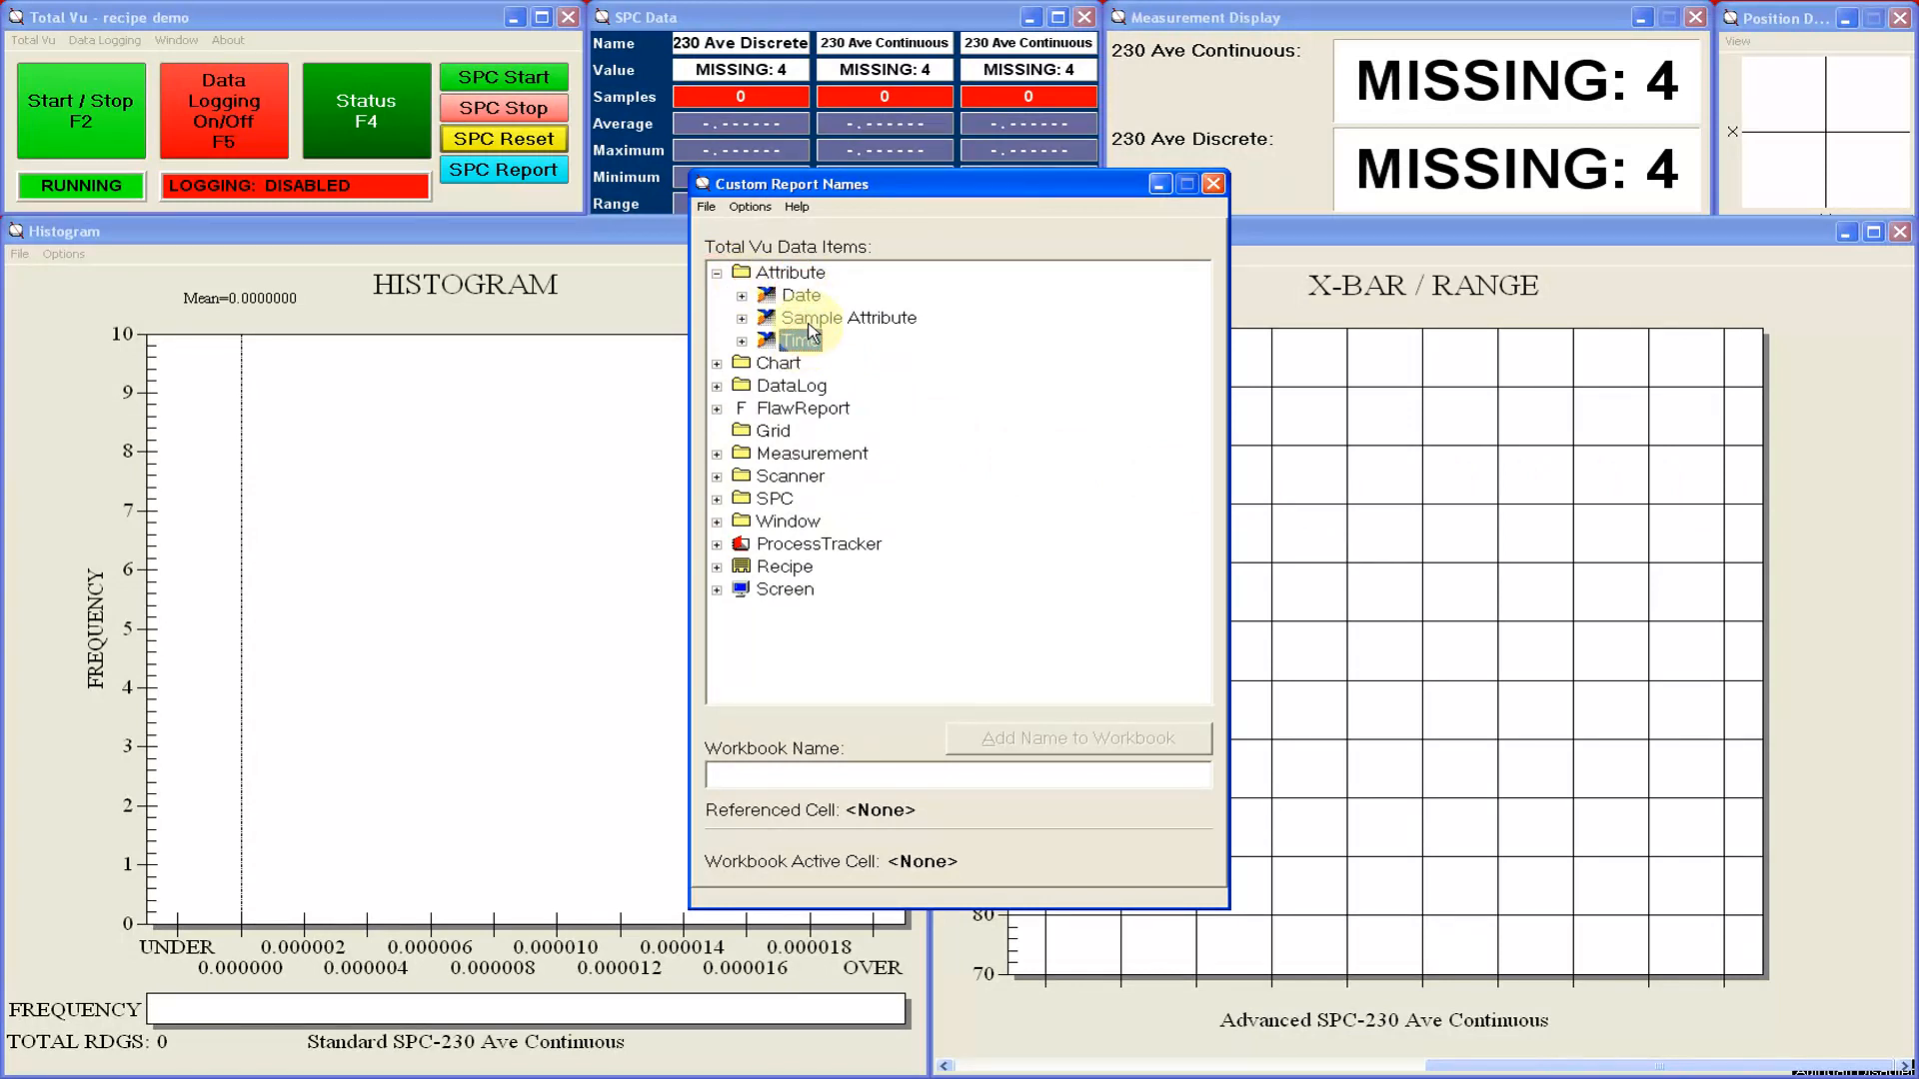
left_click(809, 320)
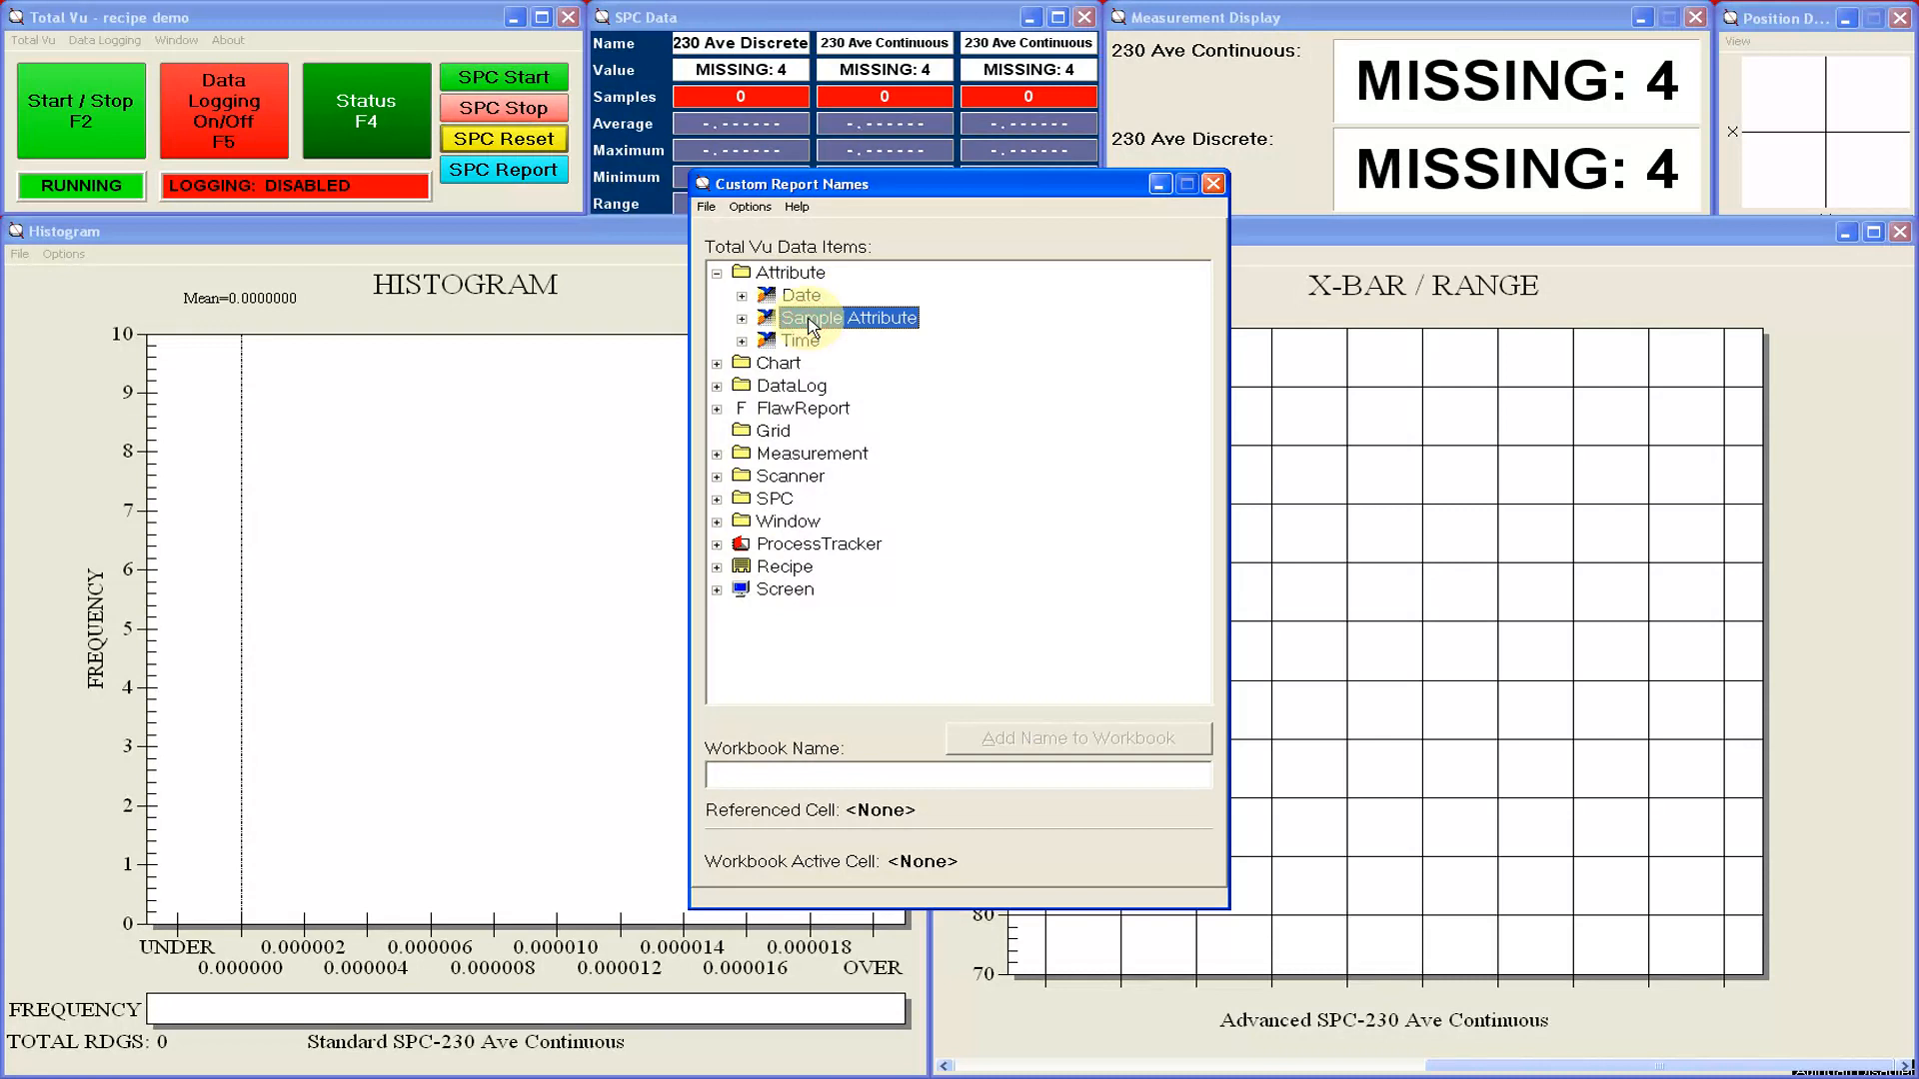
left_click(717, 273)
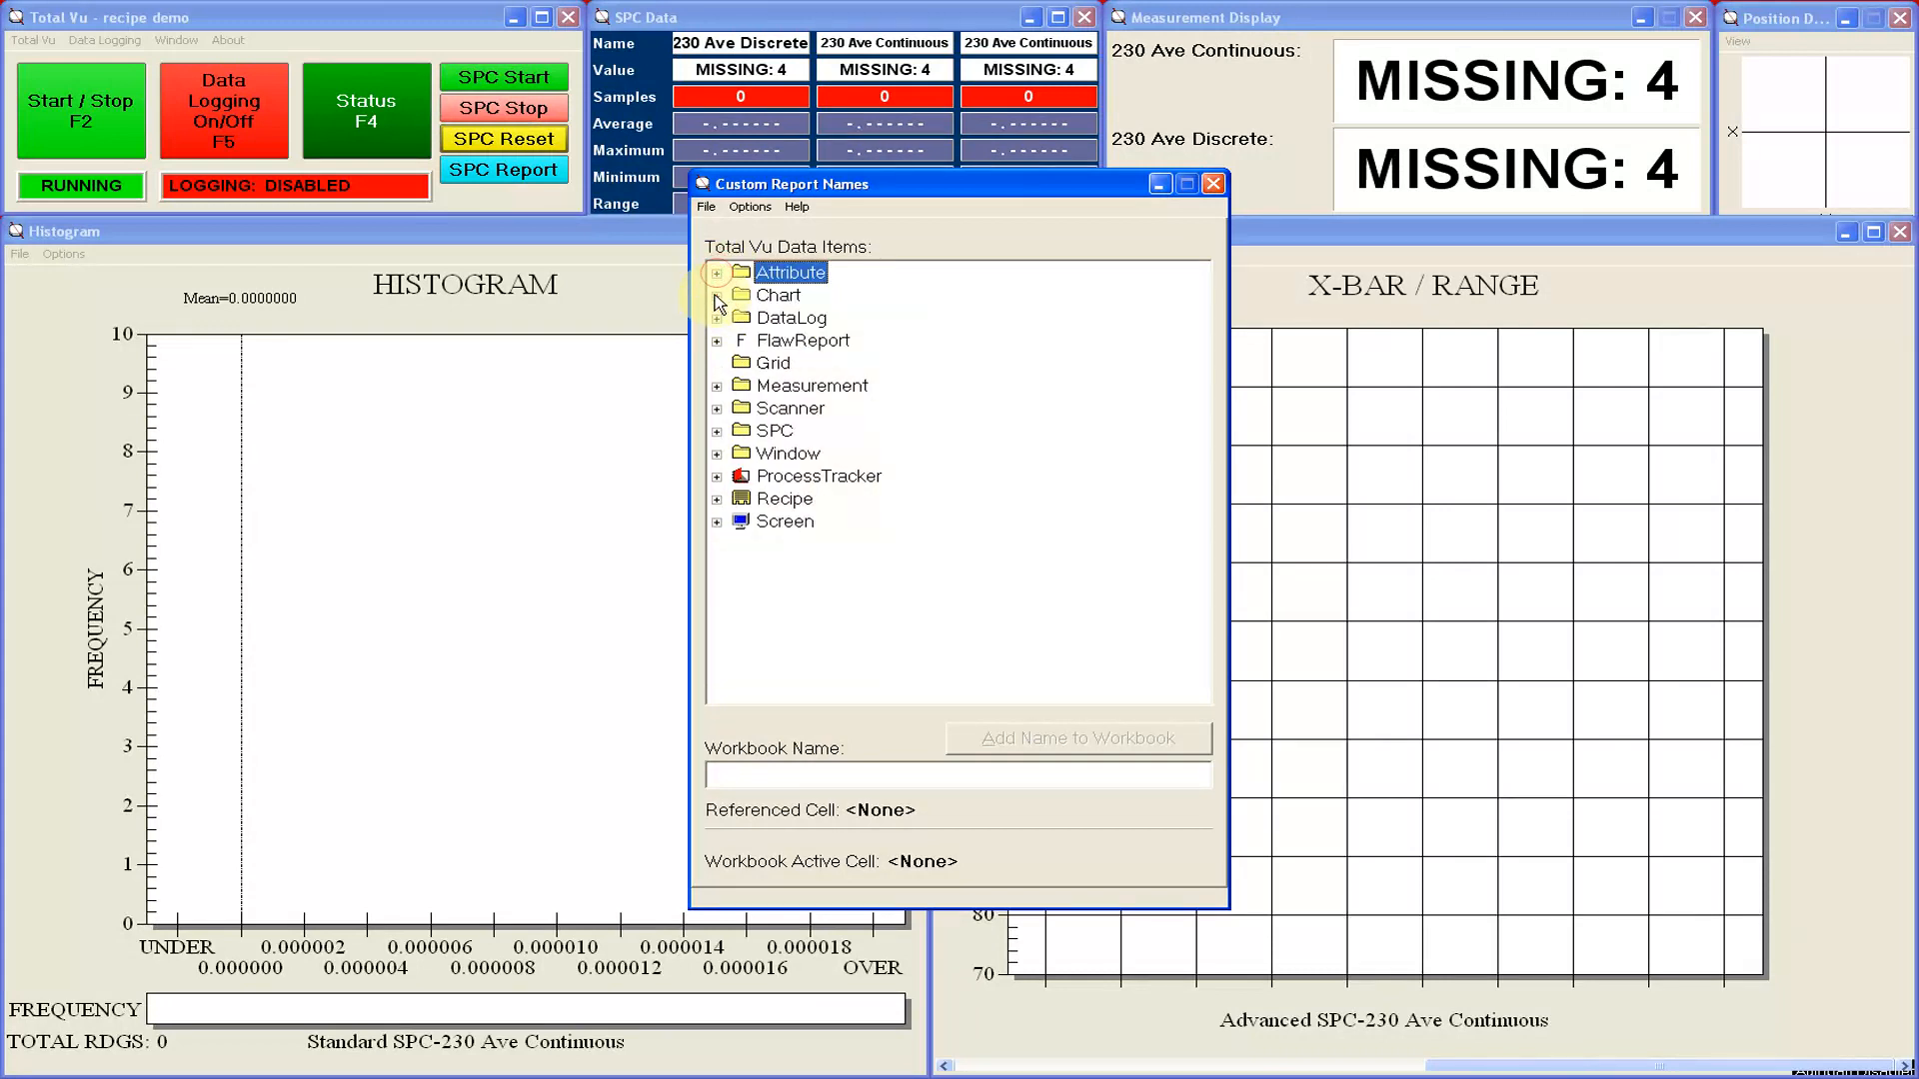
Look through the Chart, DataLog, FlawReport and Grid categories of the data items.
left_click(716, 296)
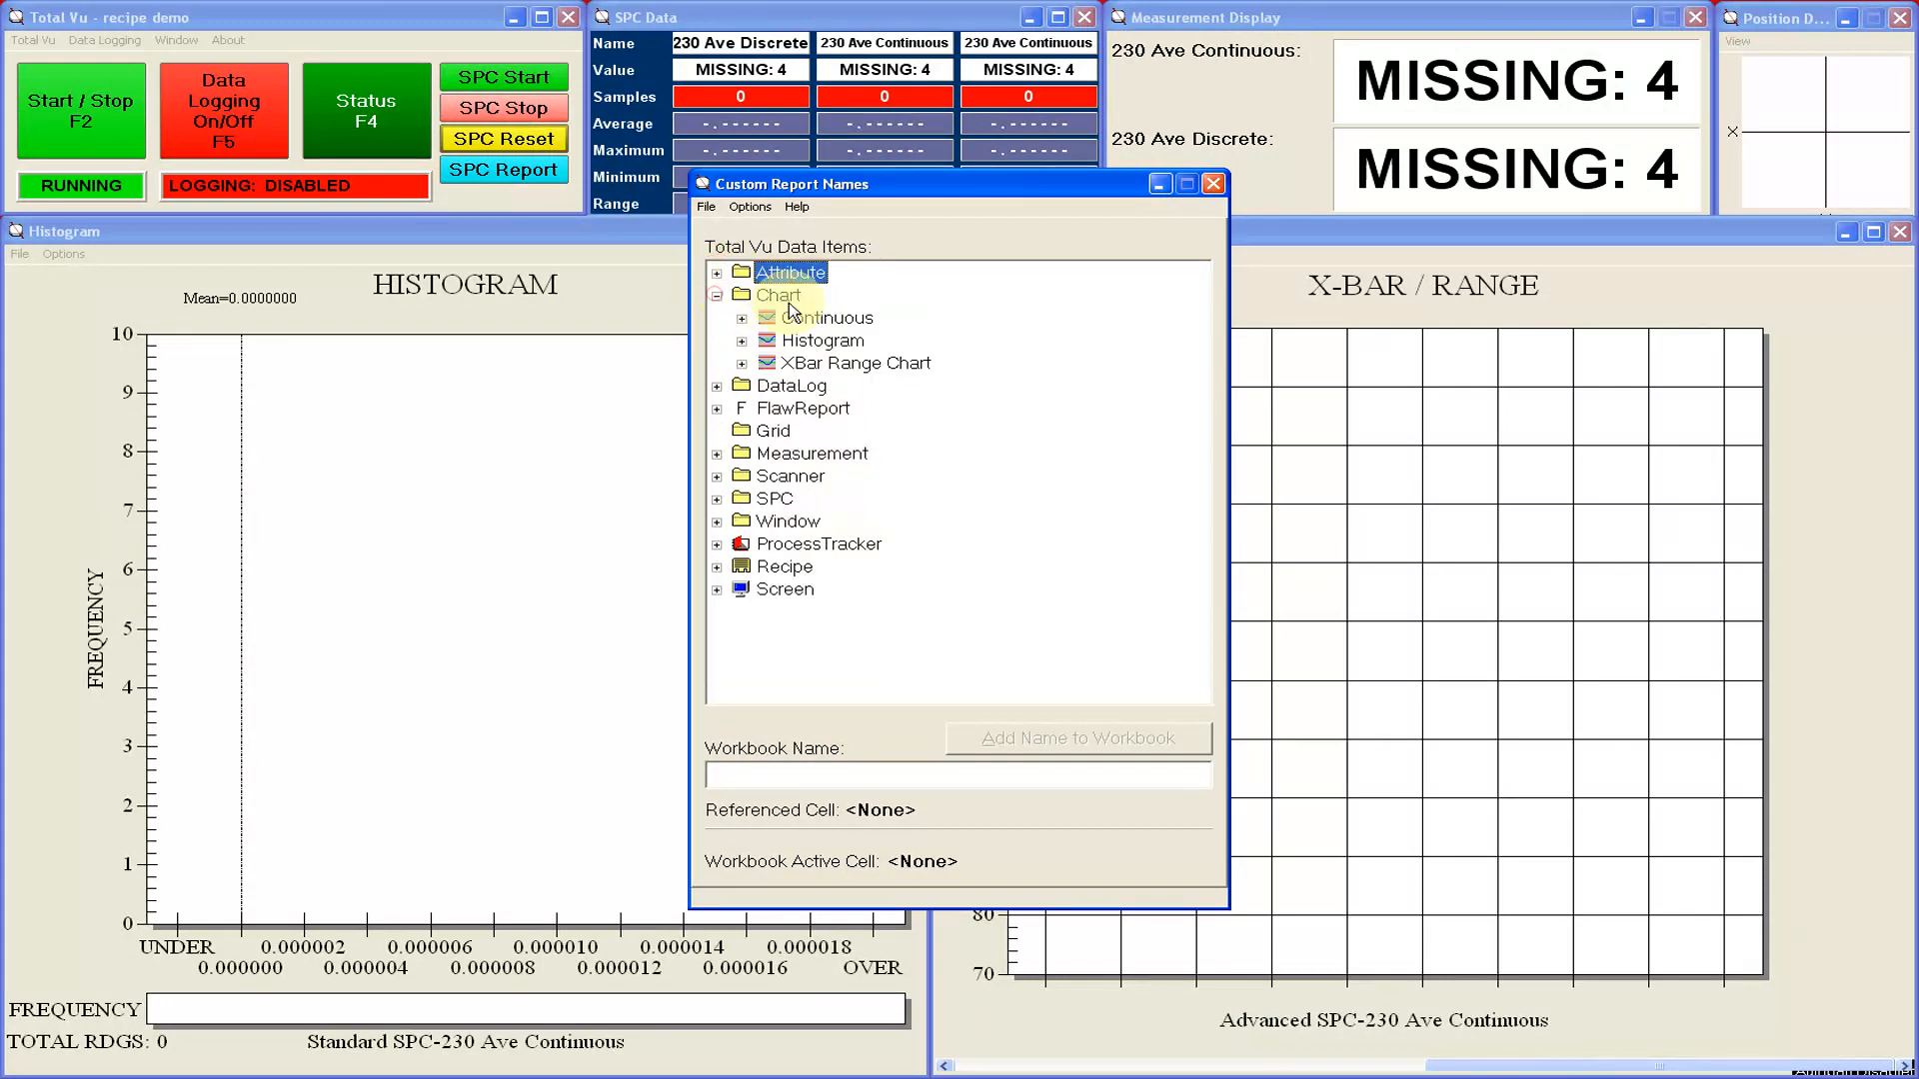
left_click(716, 297)
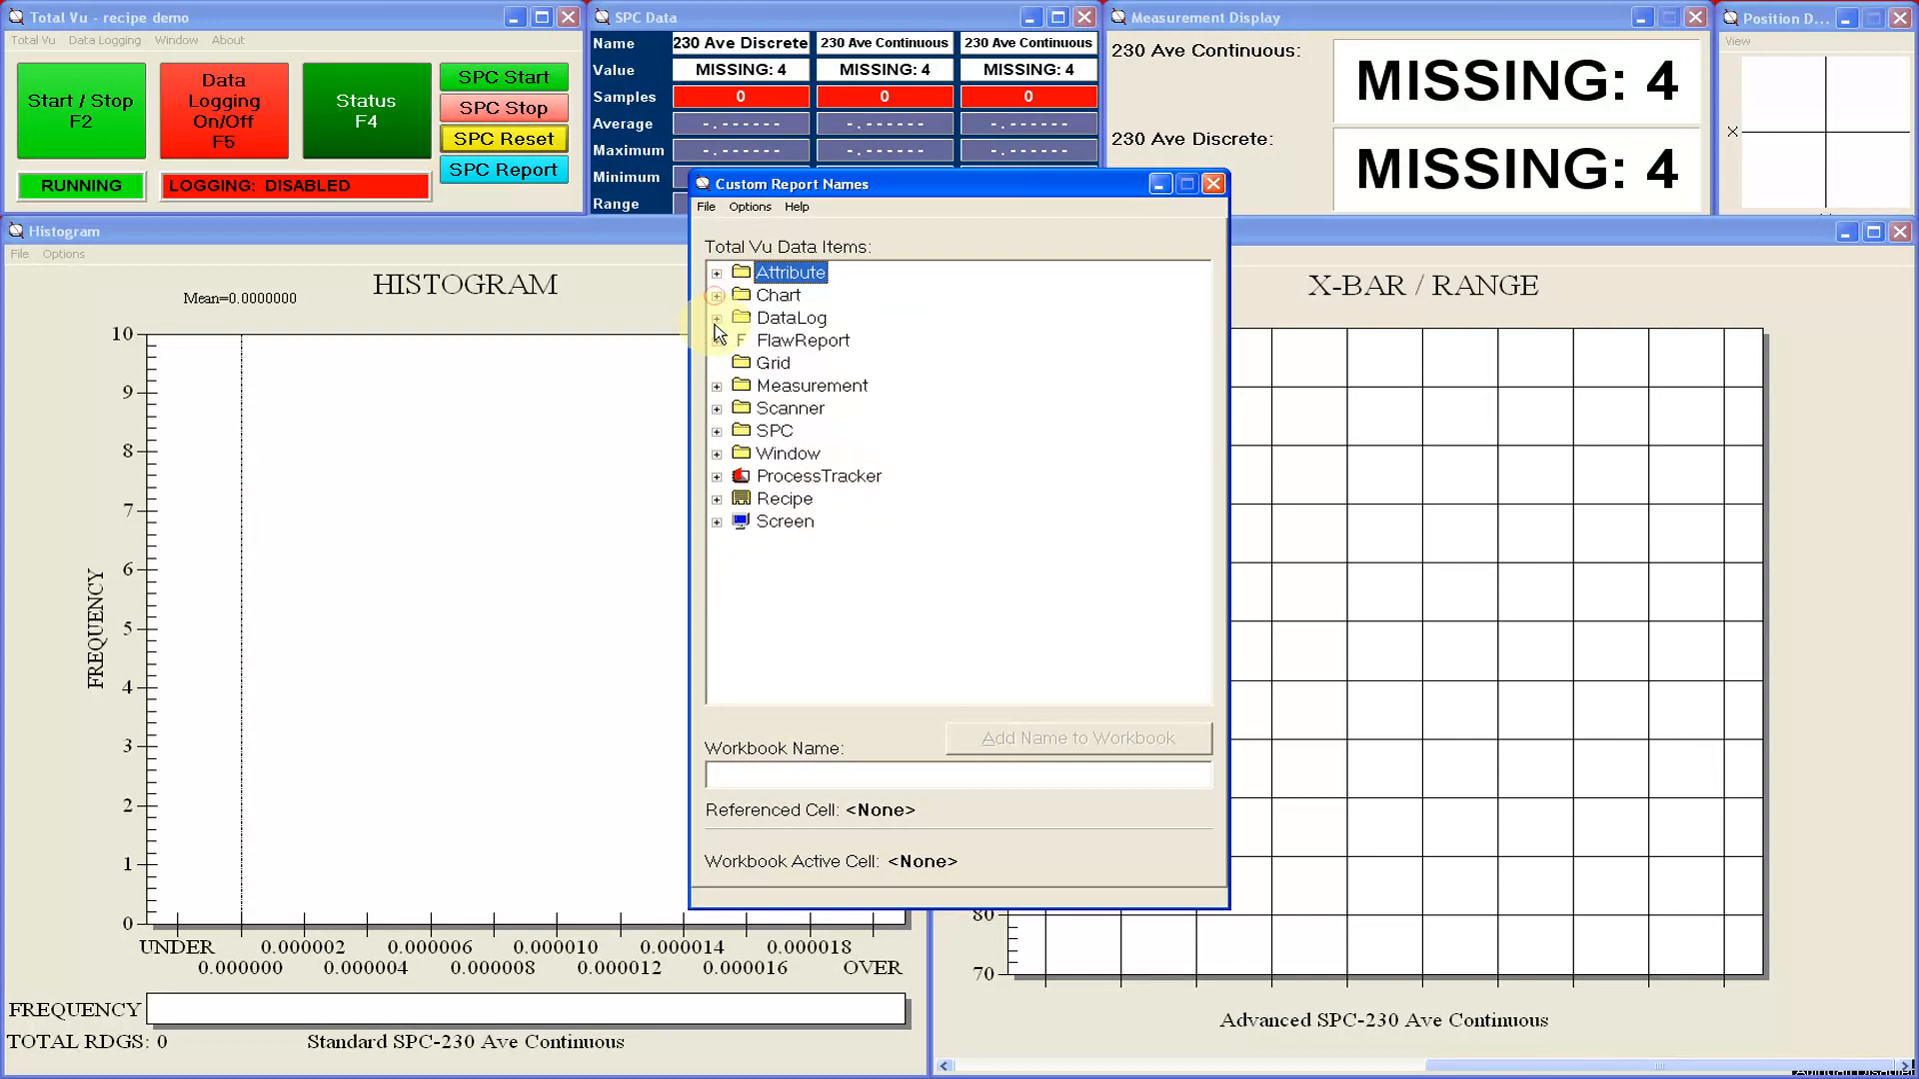
left_click(717, 318)
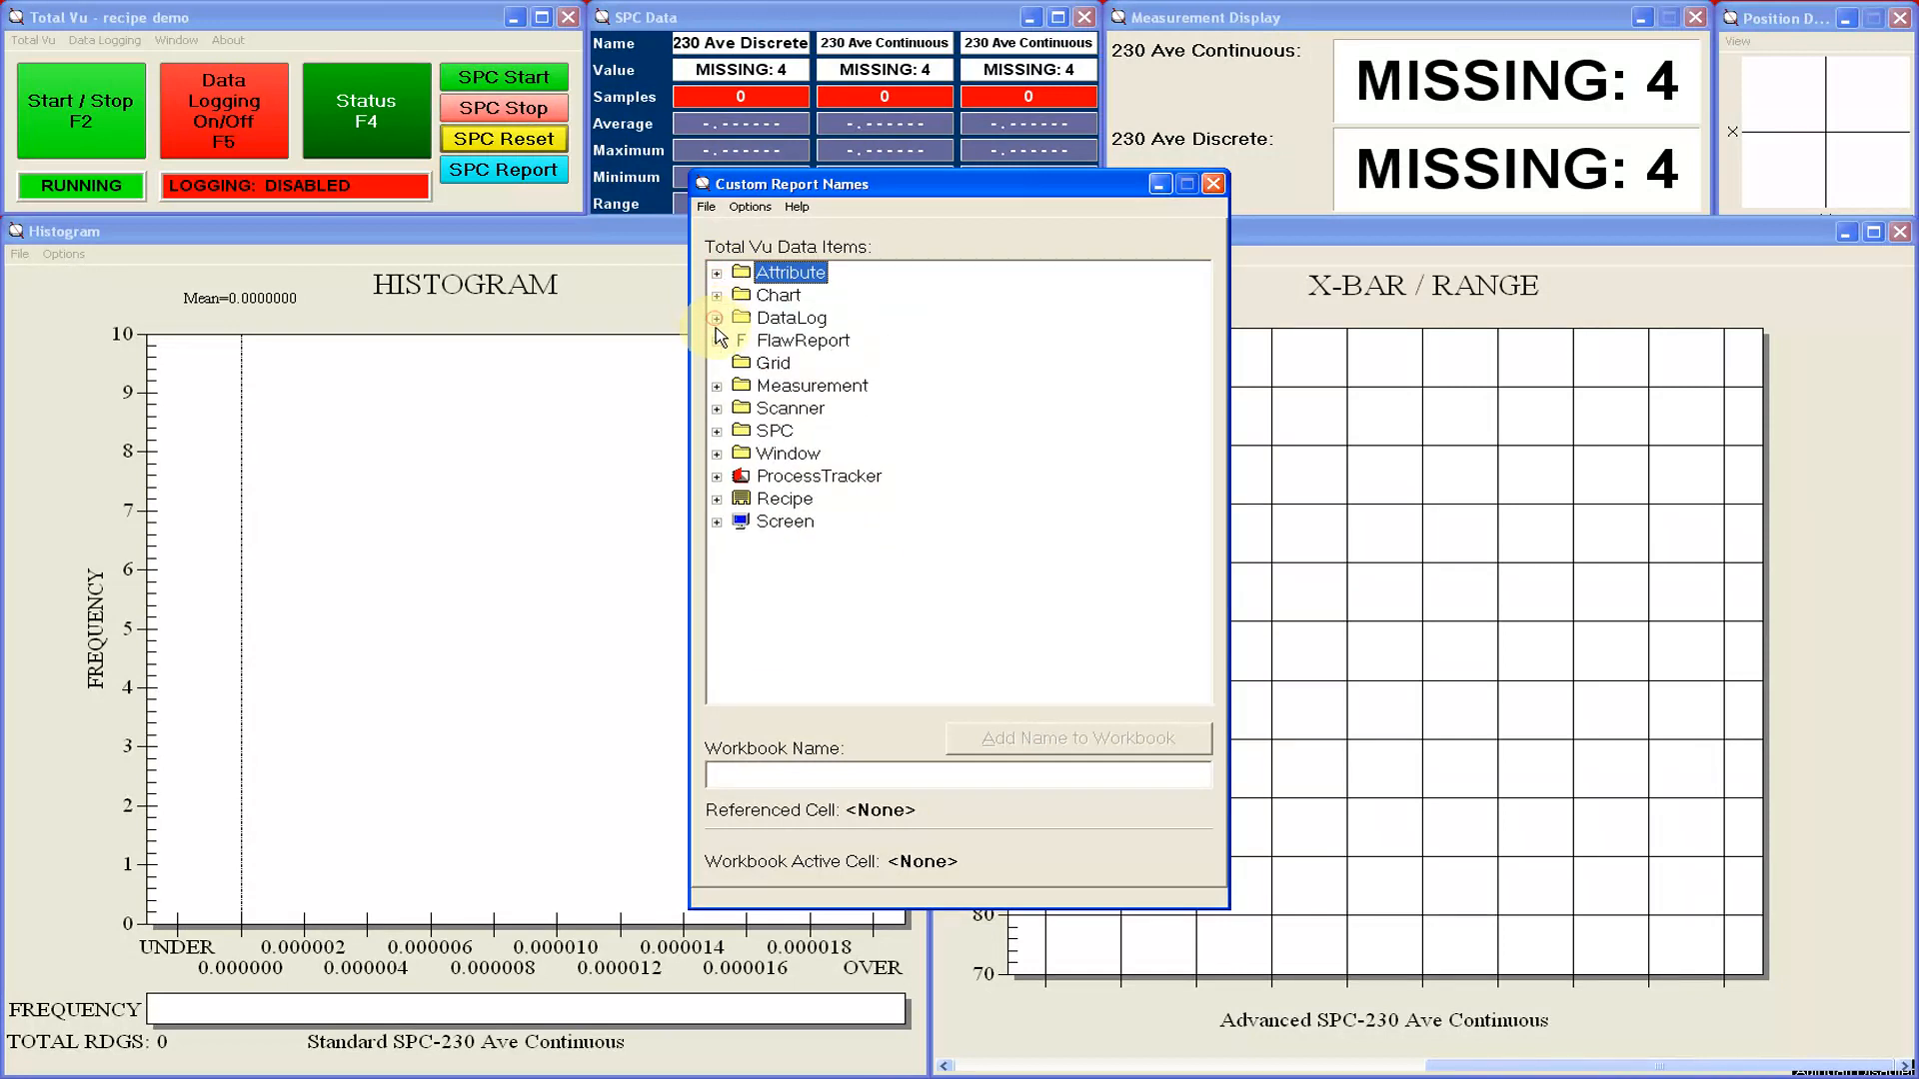
left_click(717, 341)
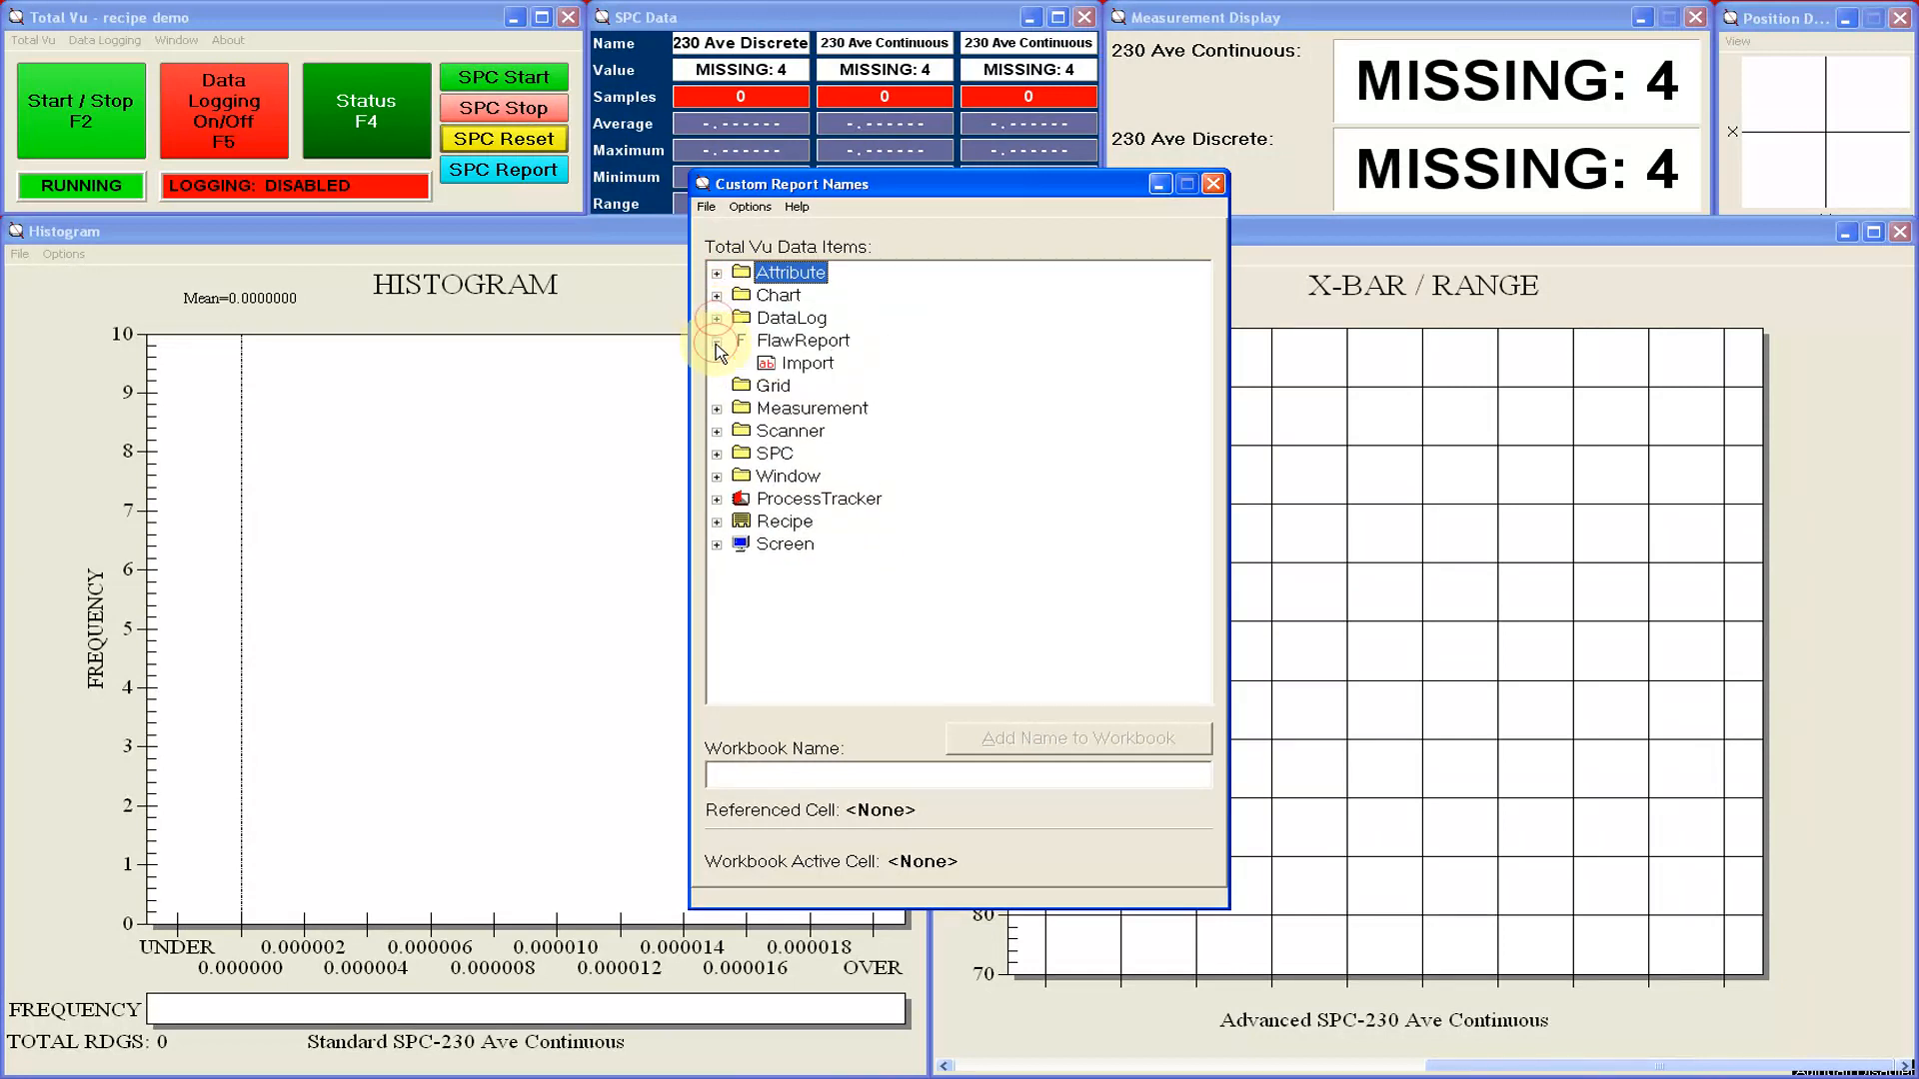
left_click(717, 341)
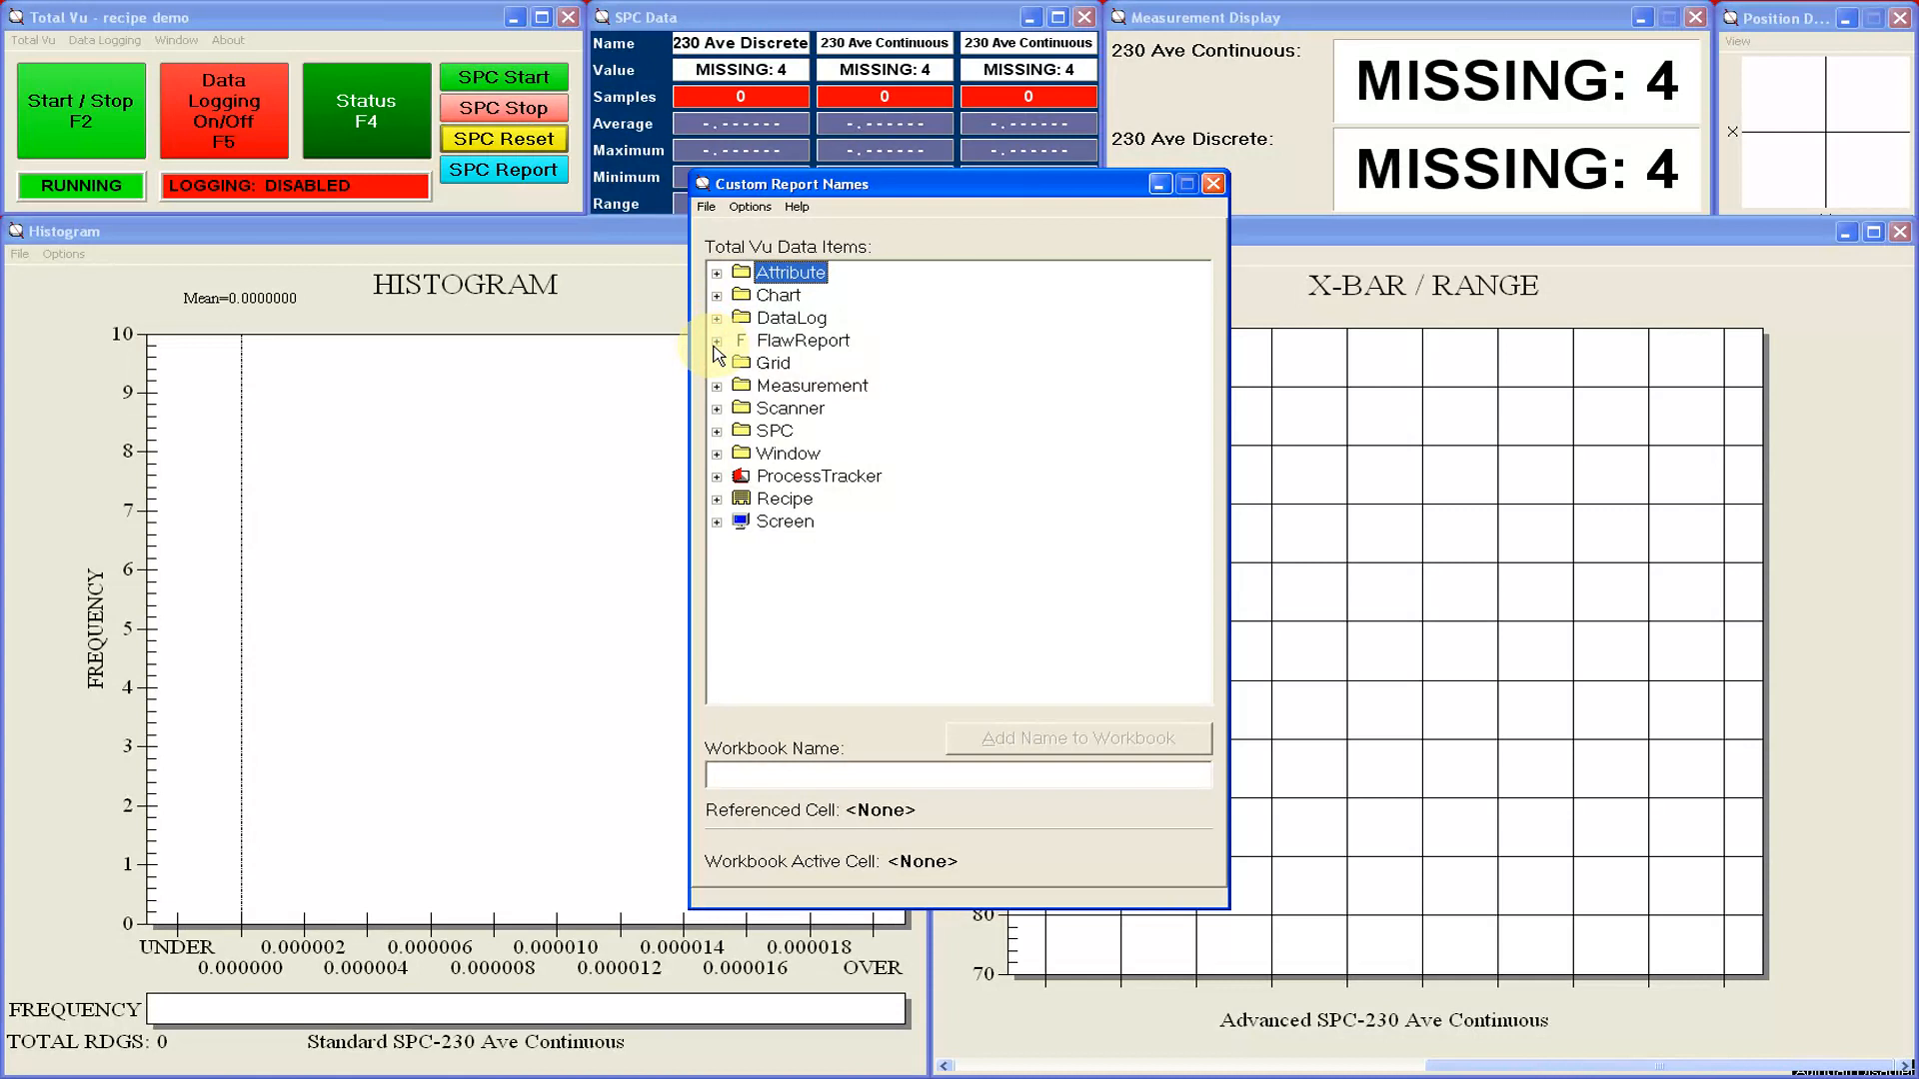
left_click(771, 362)
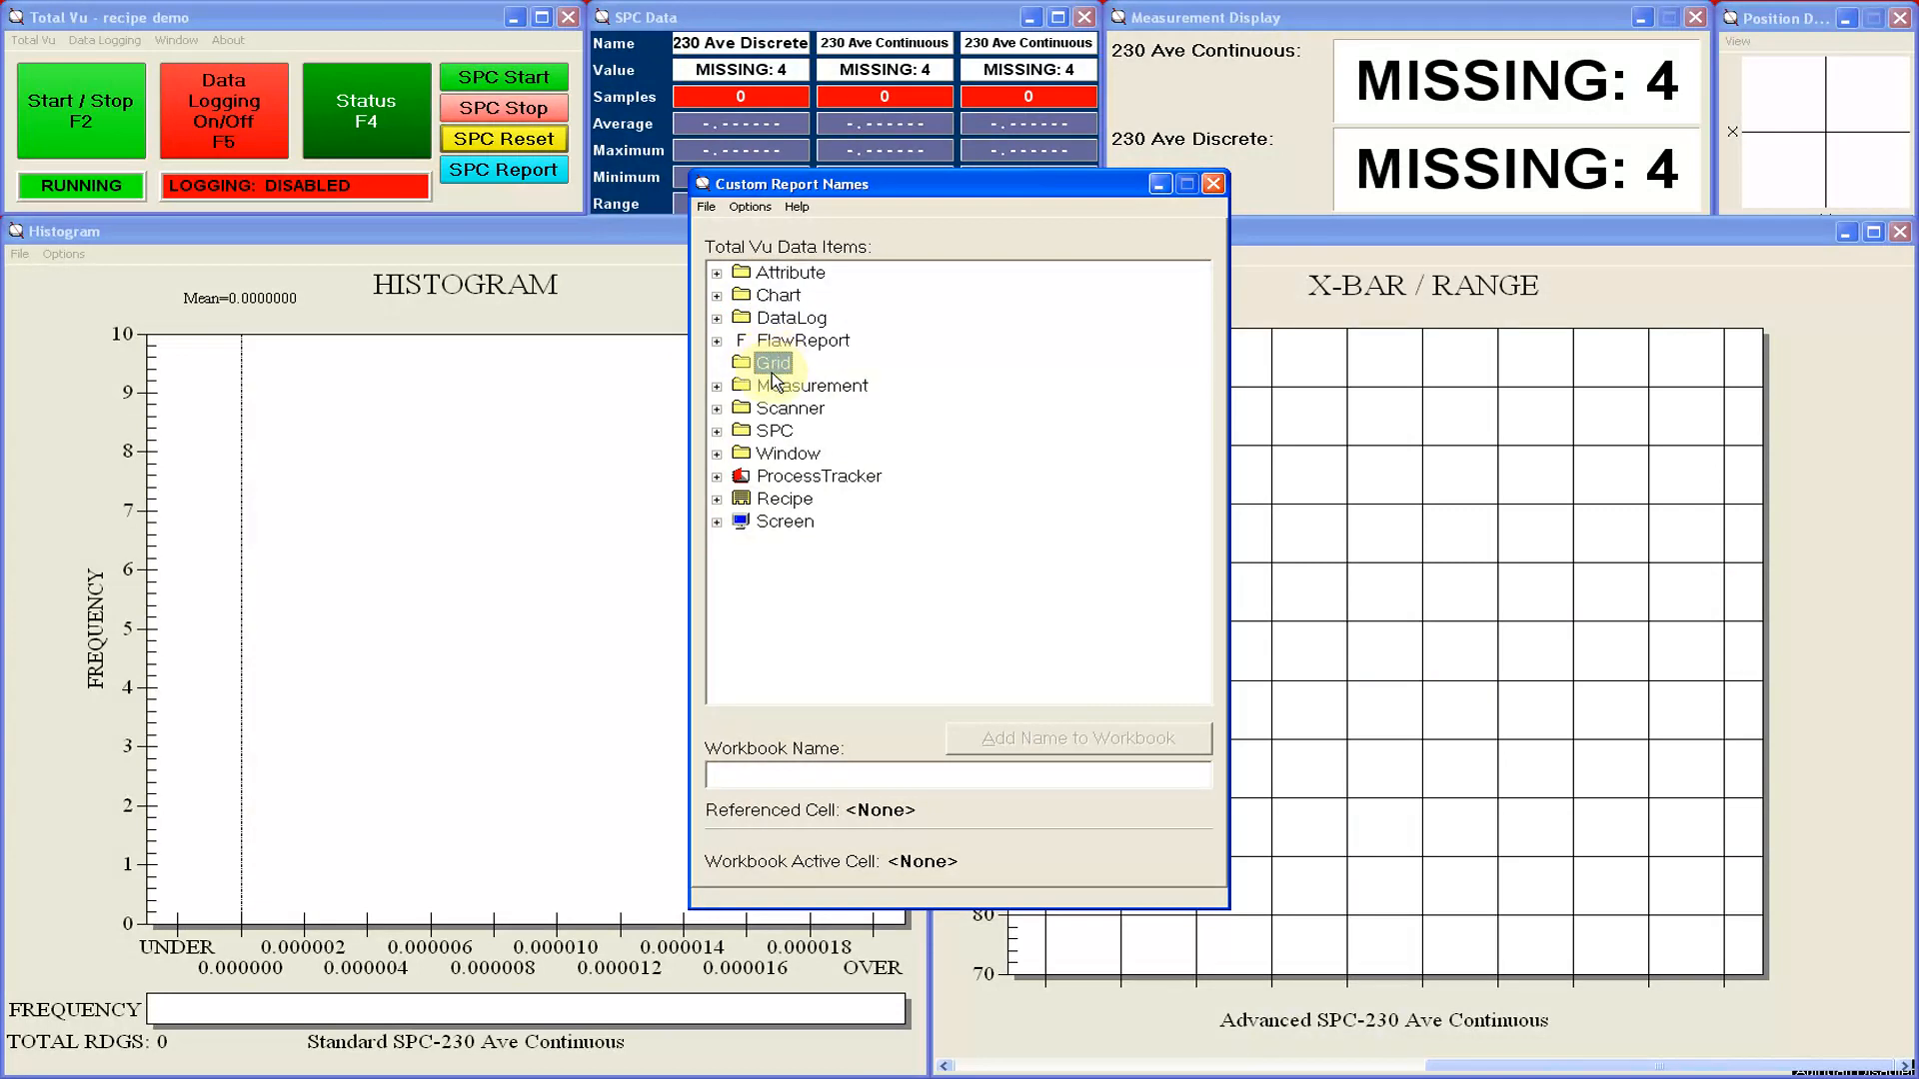
Look through the Measurement, Scanner, SPC and Window categories, collapsing each one after viewing it.
left_click(715, 386)
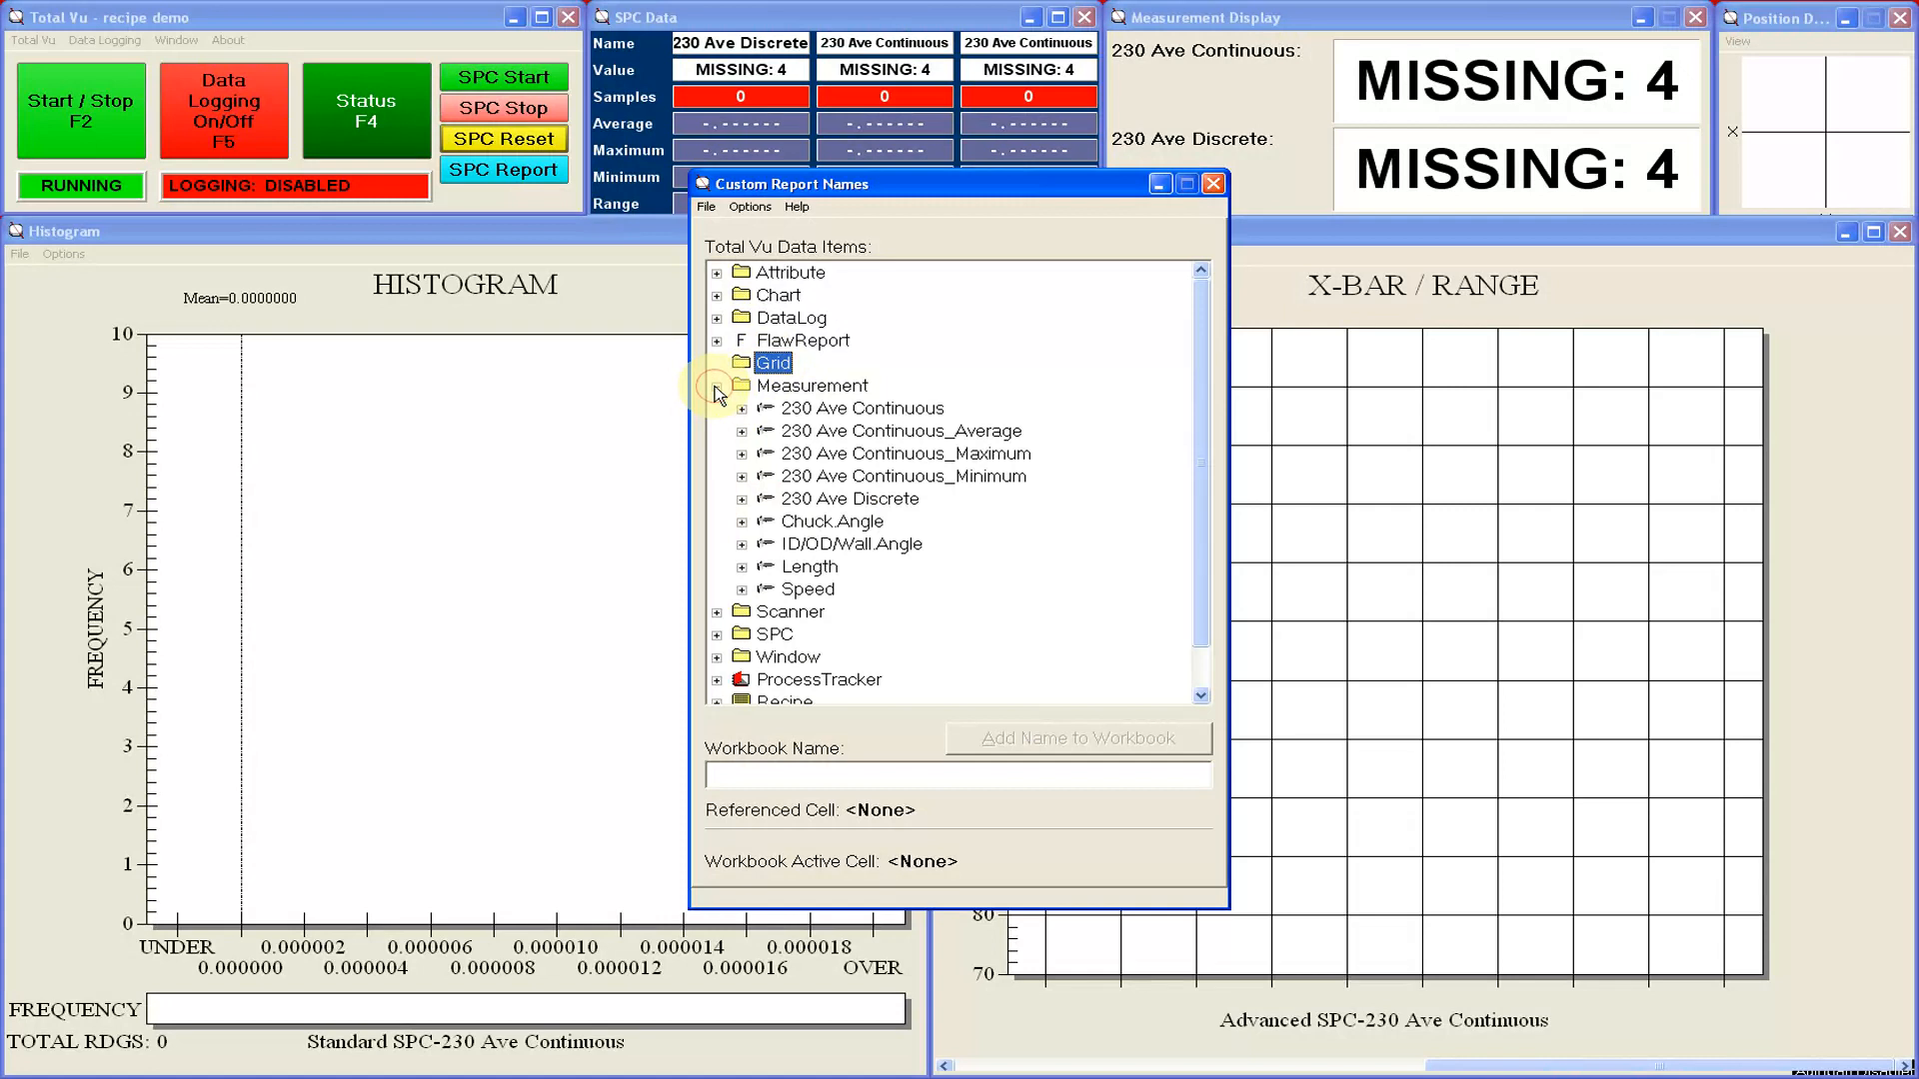
left_click(715, 386)
left_click(716, 408)
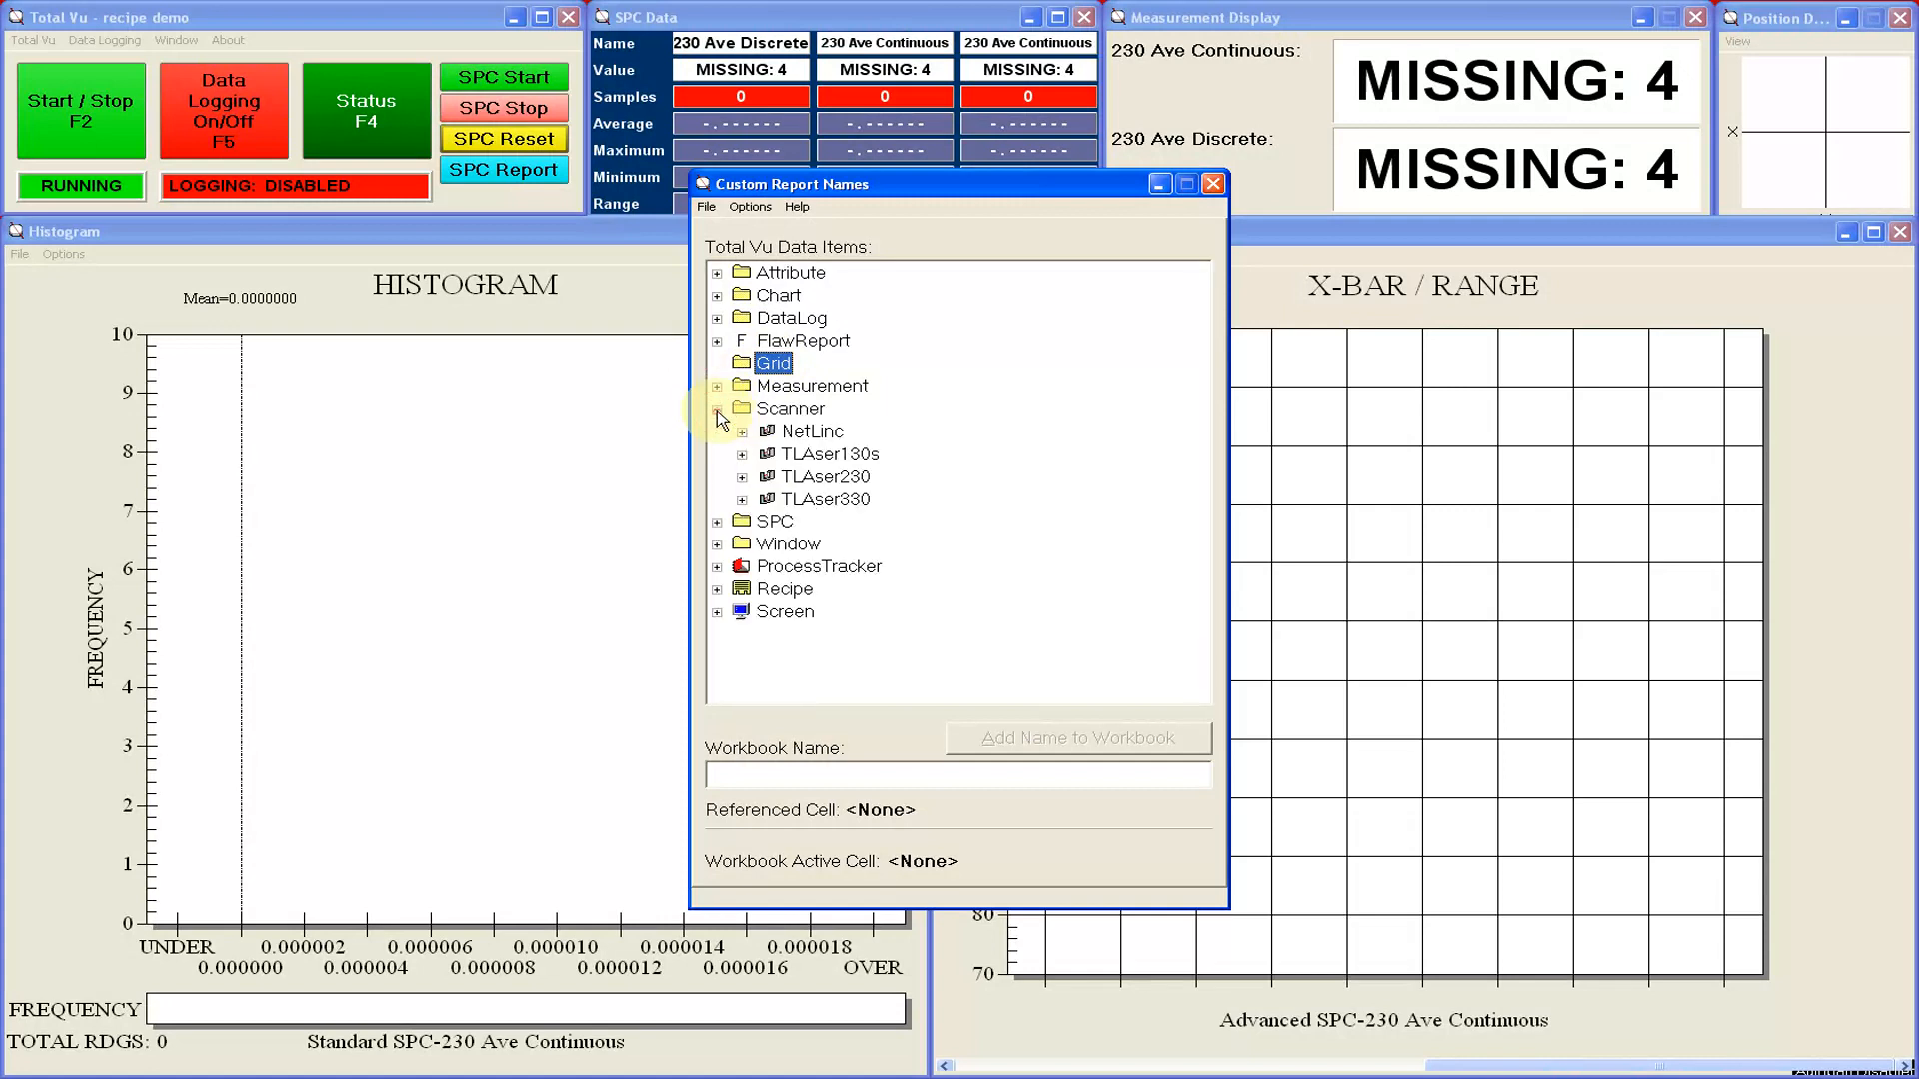
left_click(716, 408)
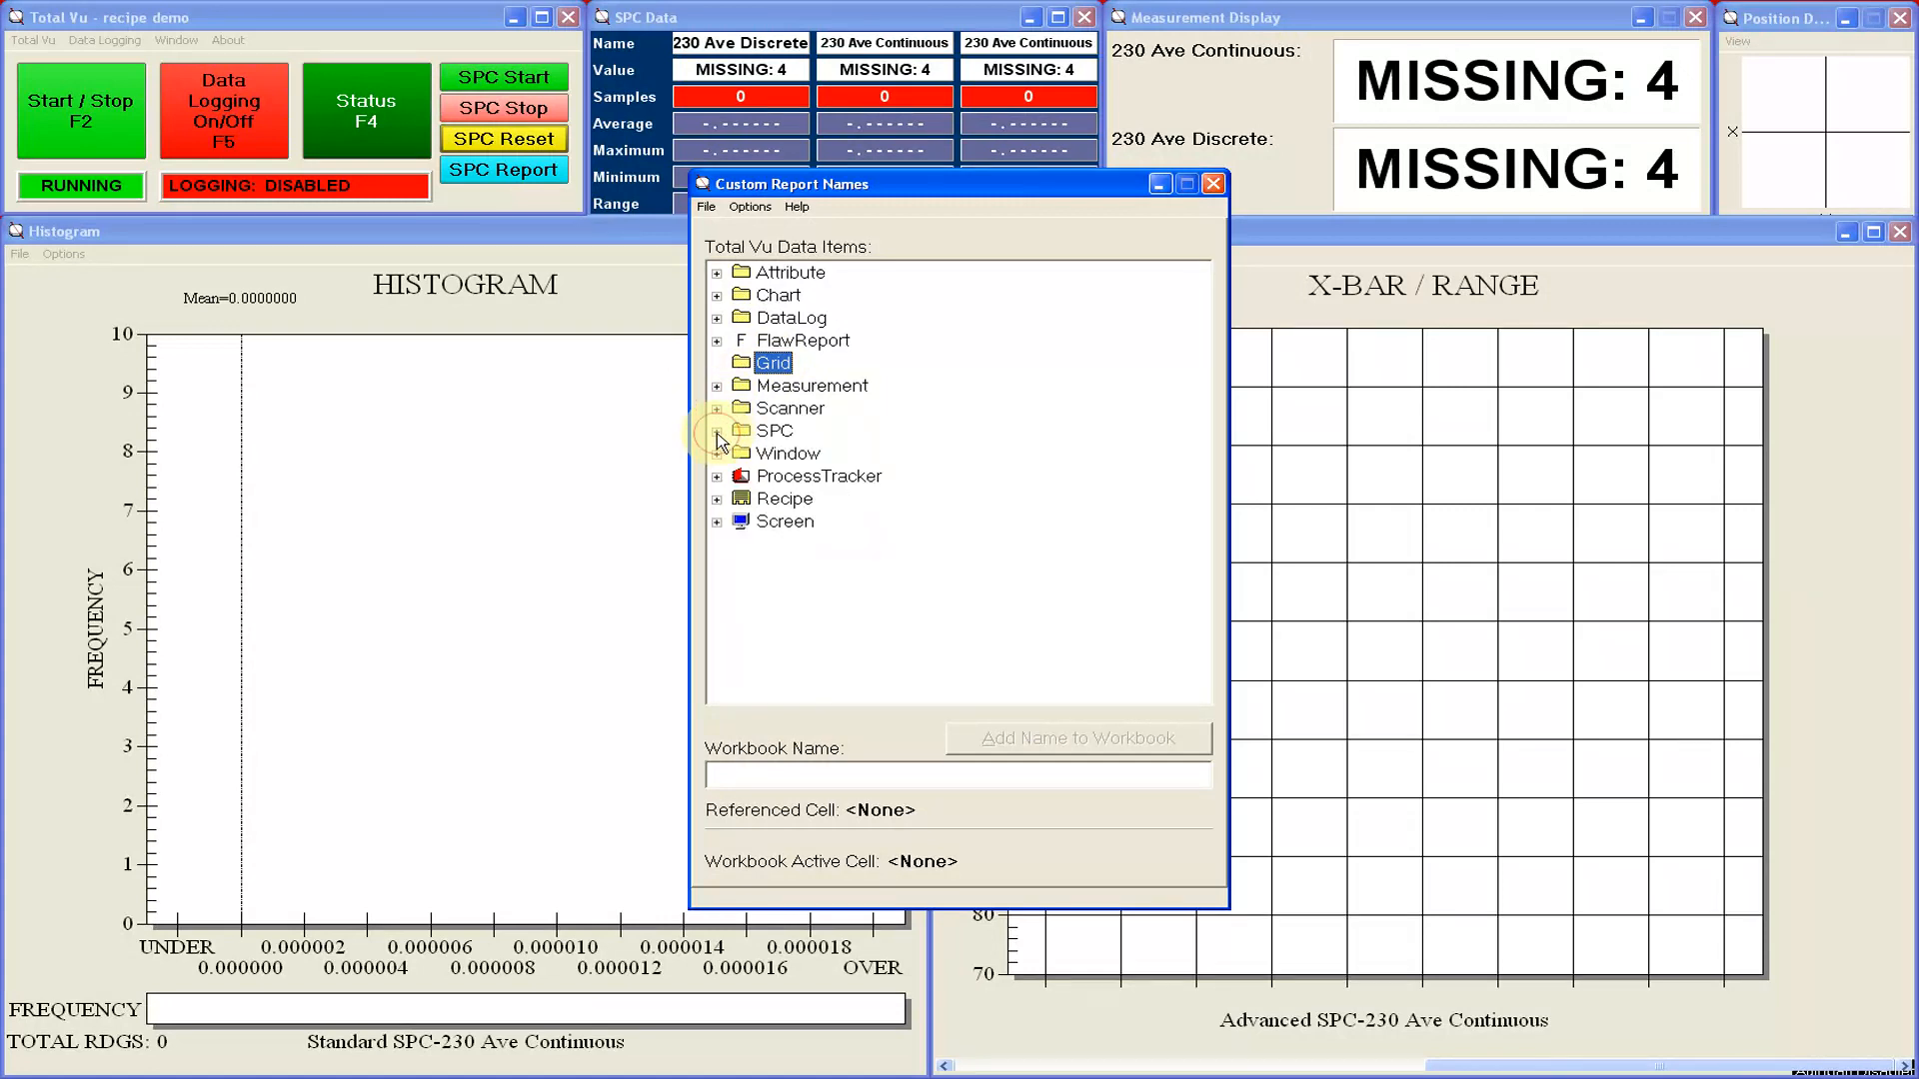
left_click(716, 431)
left_click(716, 431)
left_click(716, 454)
left_click(715, 453)
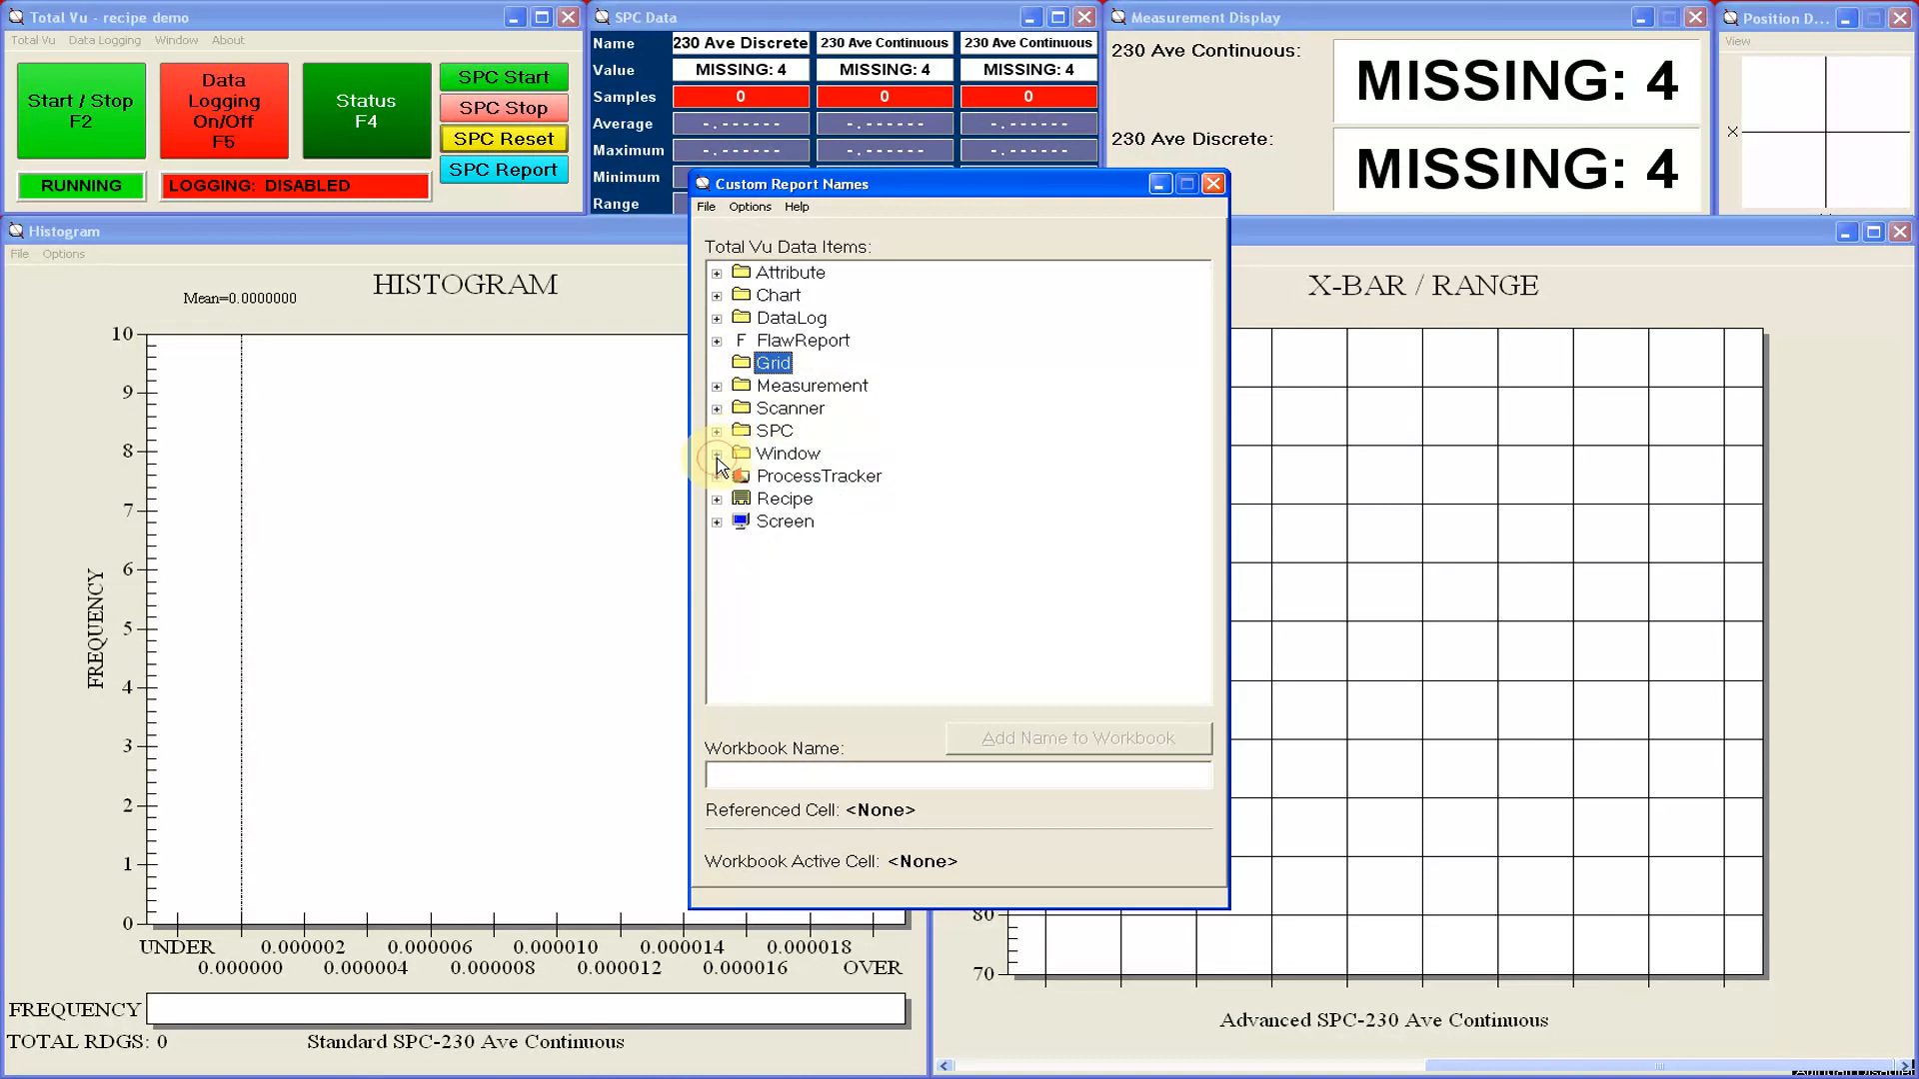
Check which items the ProcessTracker, Recipe and Screen categories offer, collapsing each one after viewing it.
left_click(717, 477)
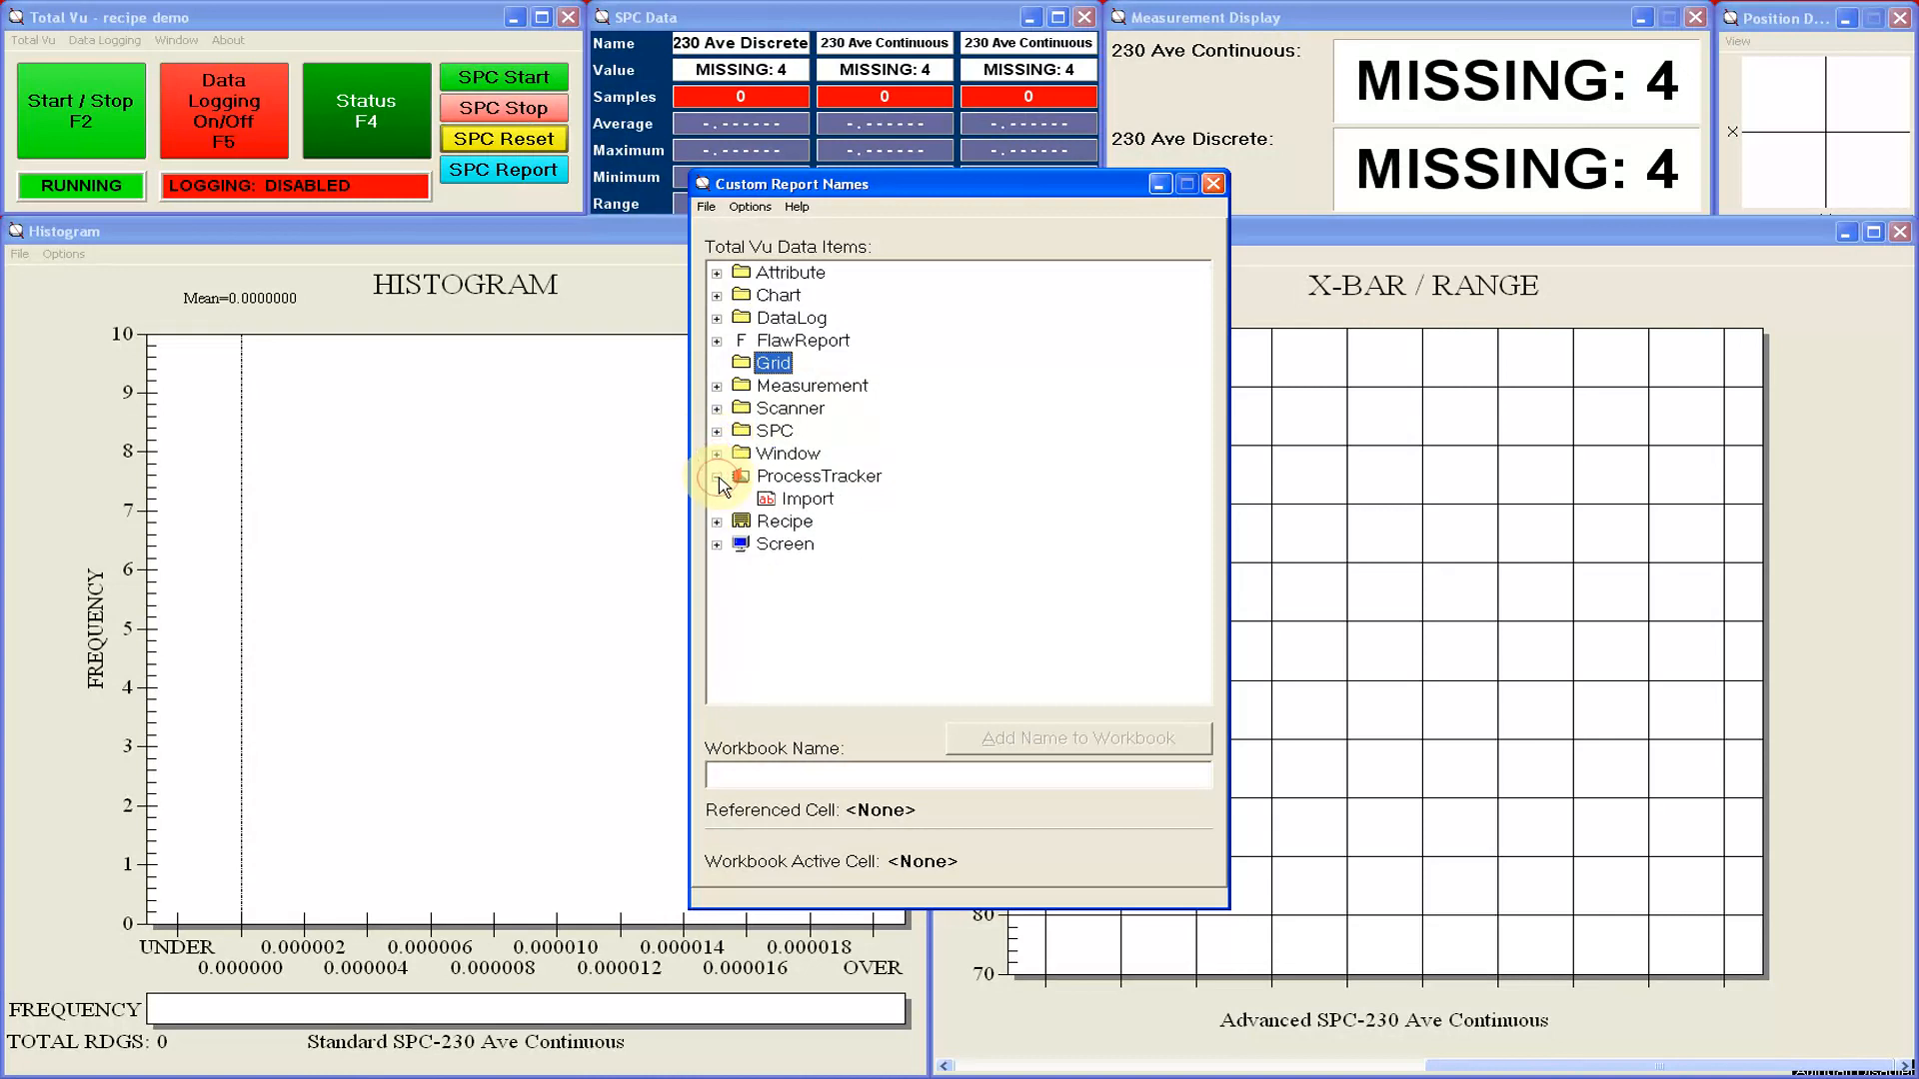
left_click(717, 476)
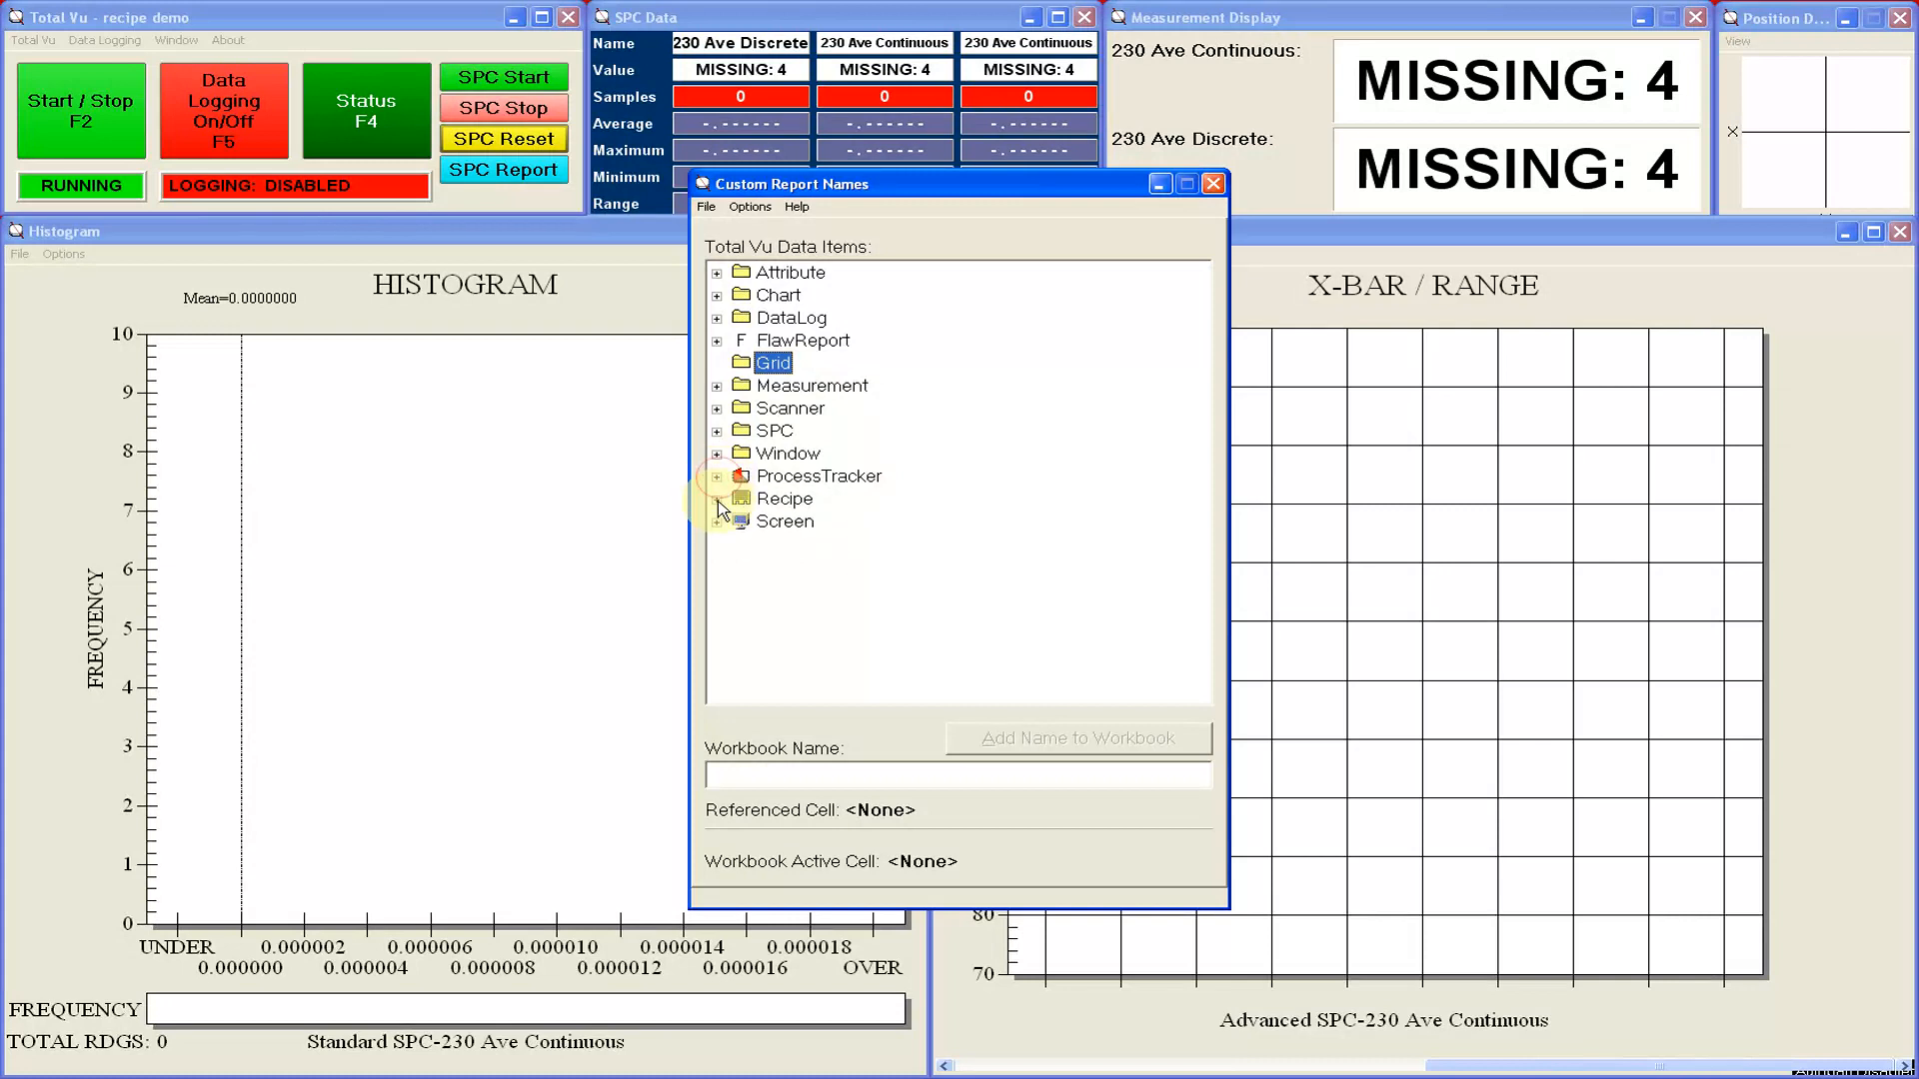
left_click(717, 499)
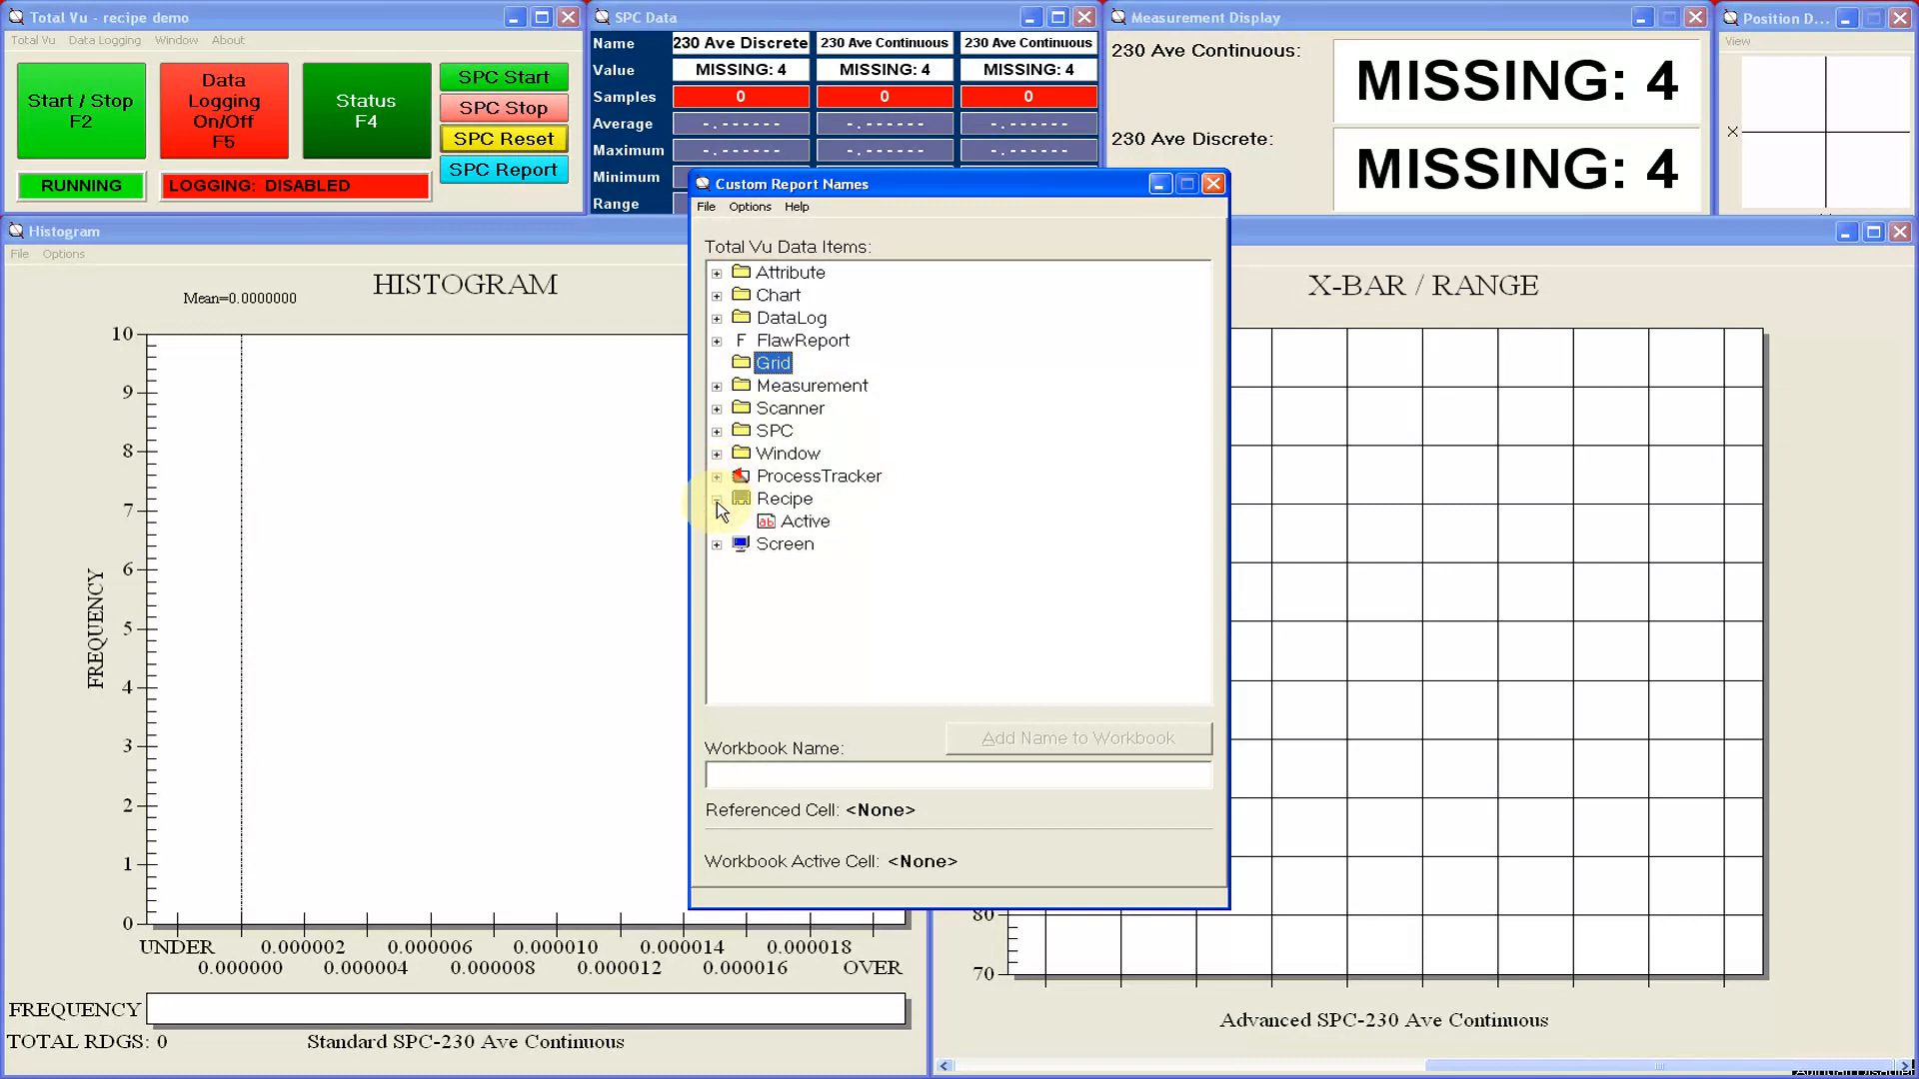
left_click(717, 499)
left_click(717, 522)
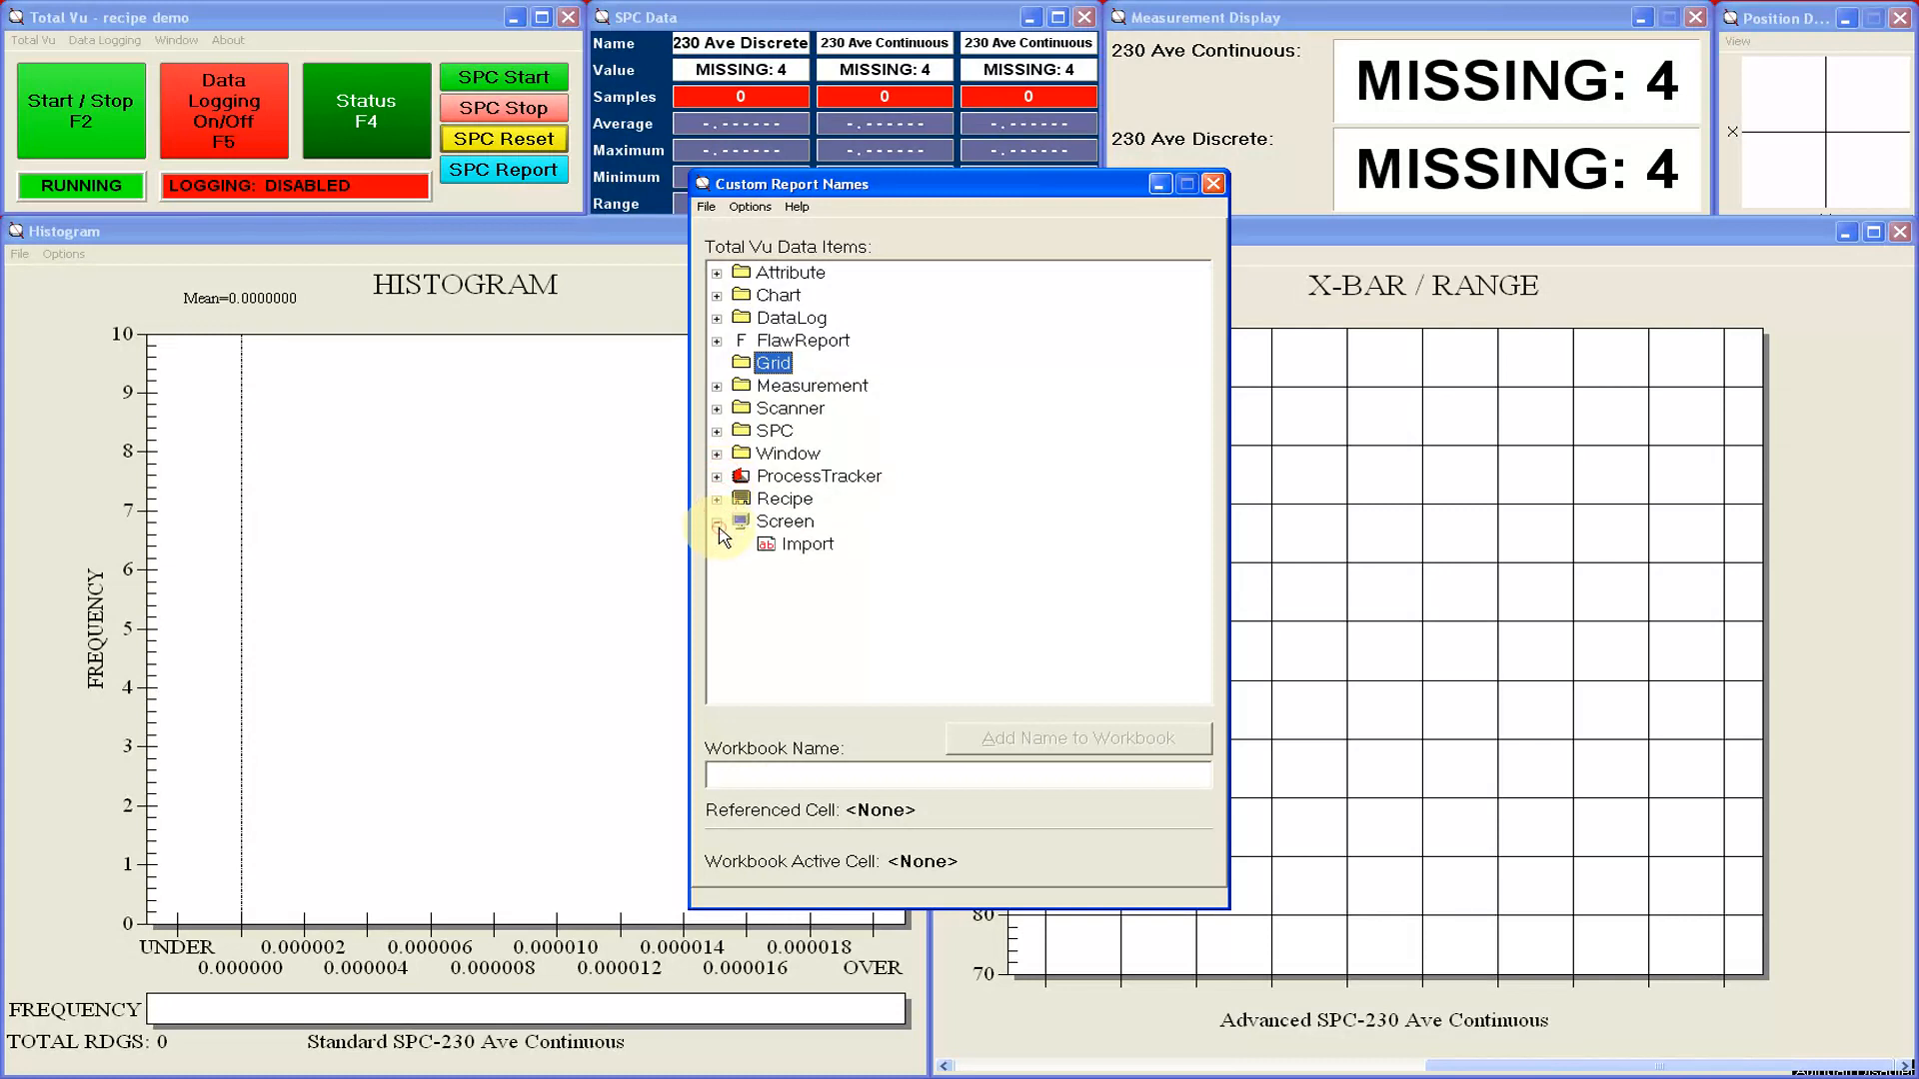
left_click(716, 521)
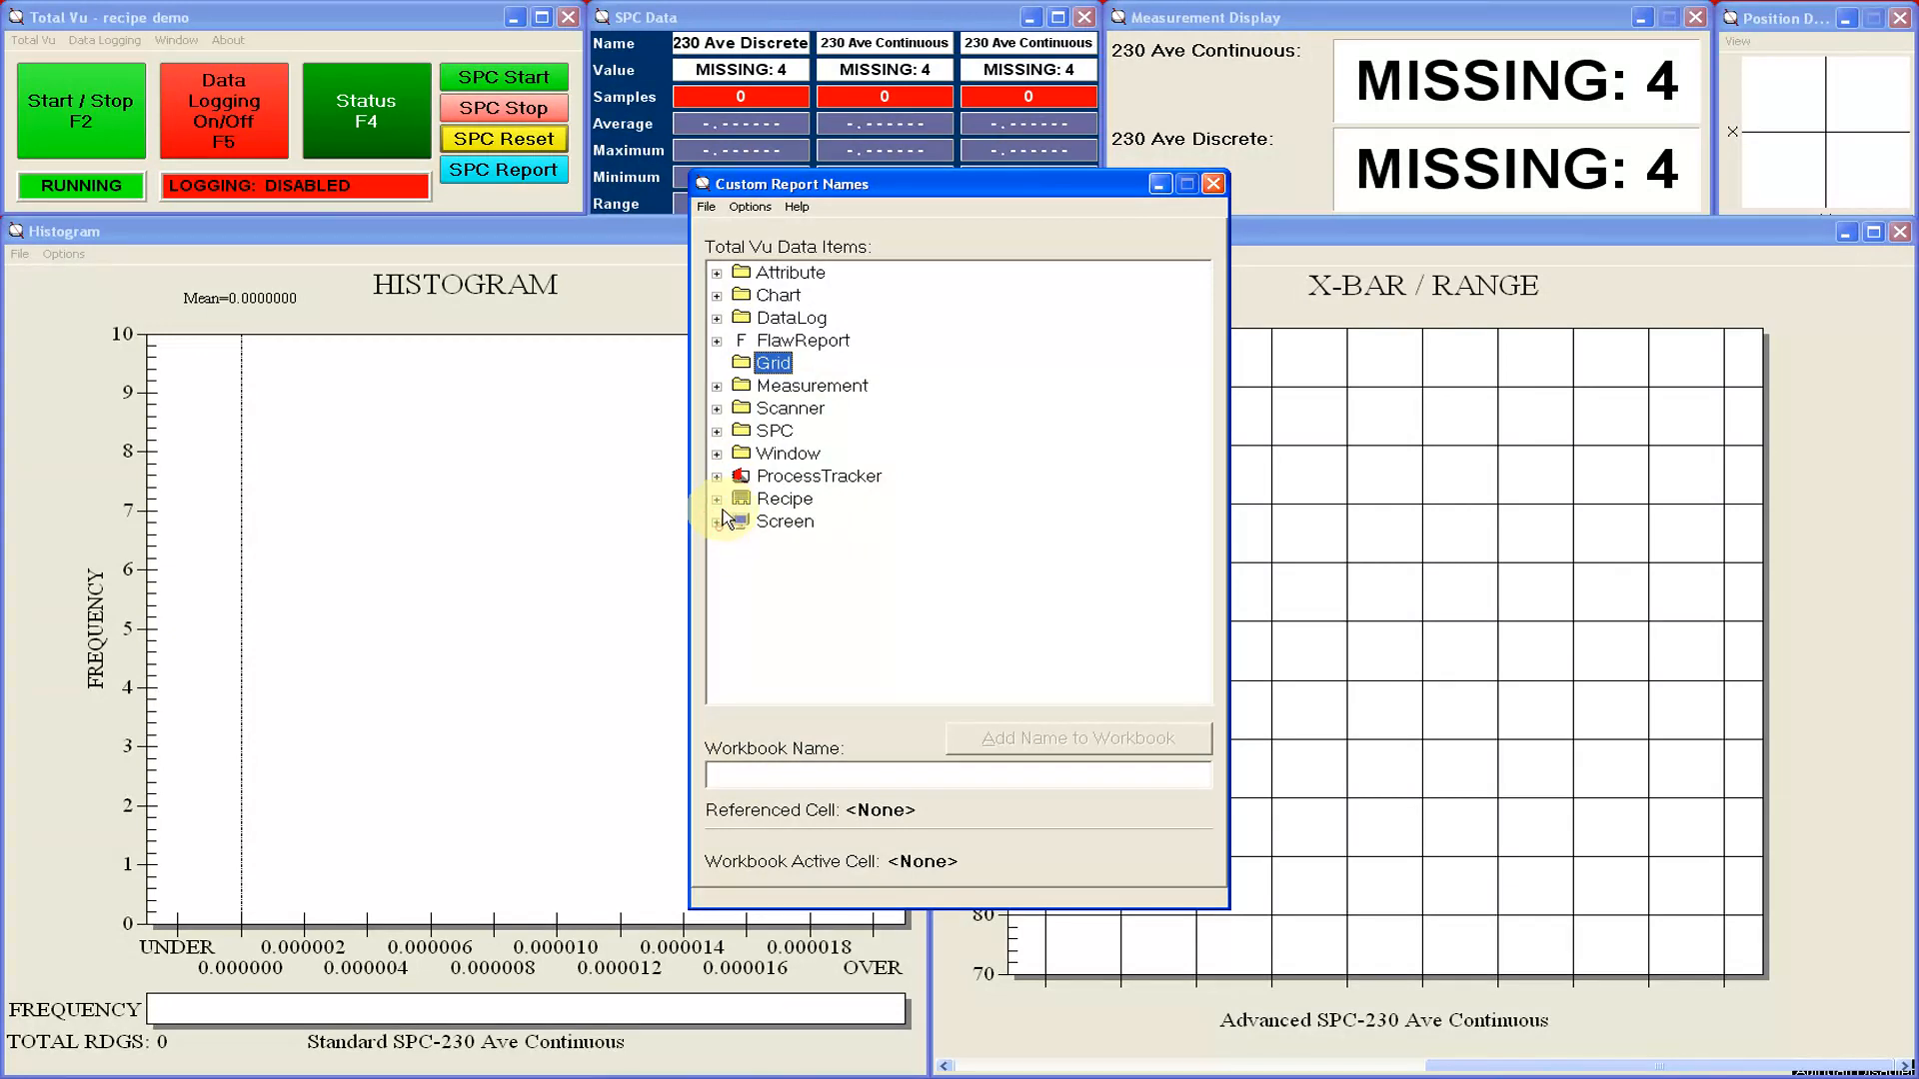
Examine the 230 Ave Continuous measurement's Flaw Detection, Specs, Tolerances, Offset, Recipe and Value items, and collapse the Measurement category.
left_click(717, 387)
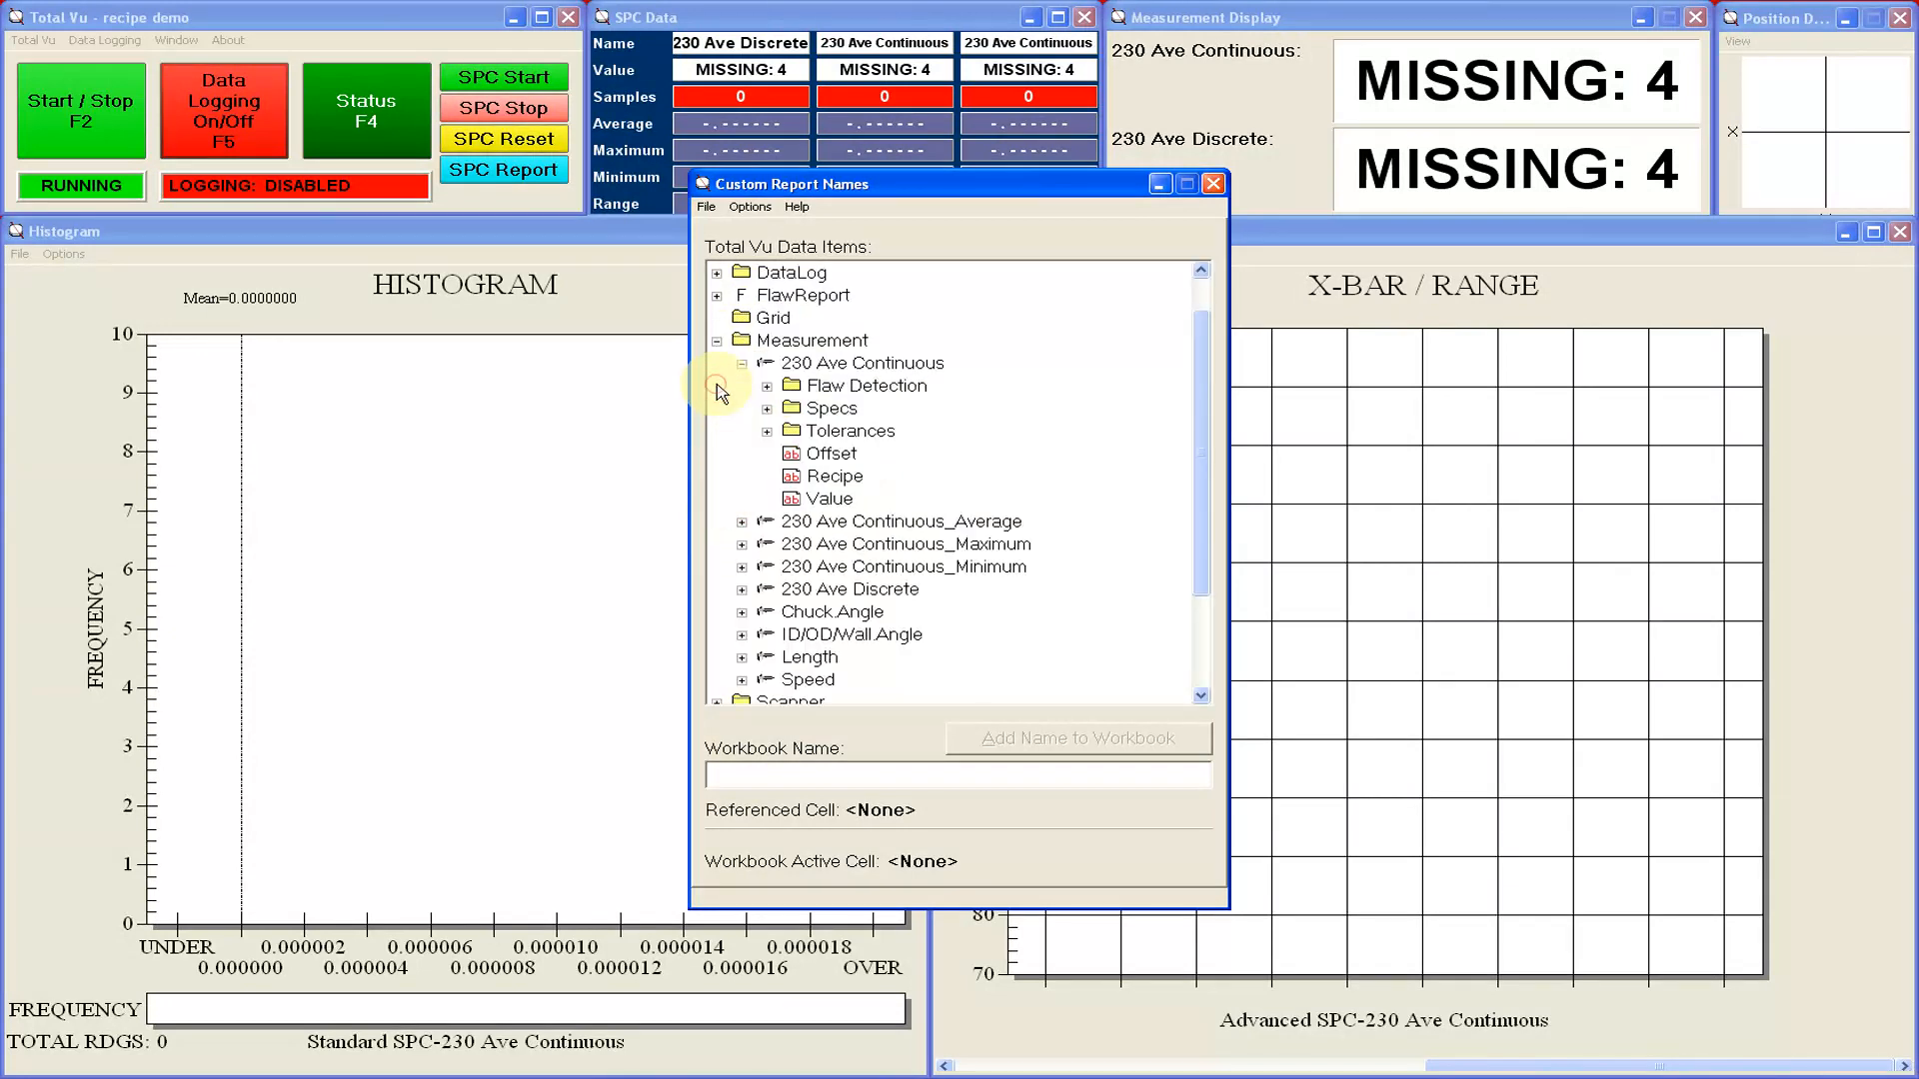
left_click(823, 389)
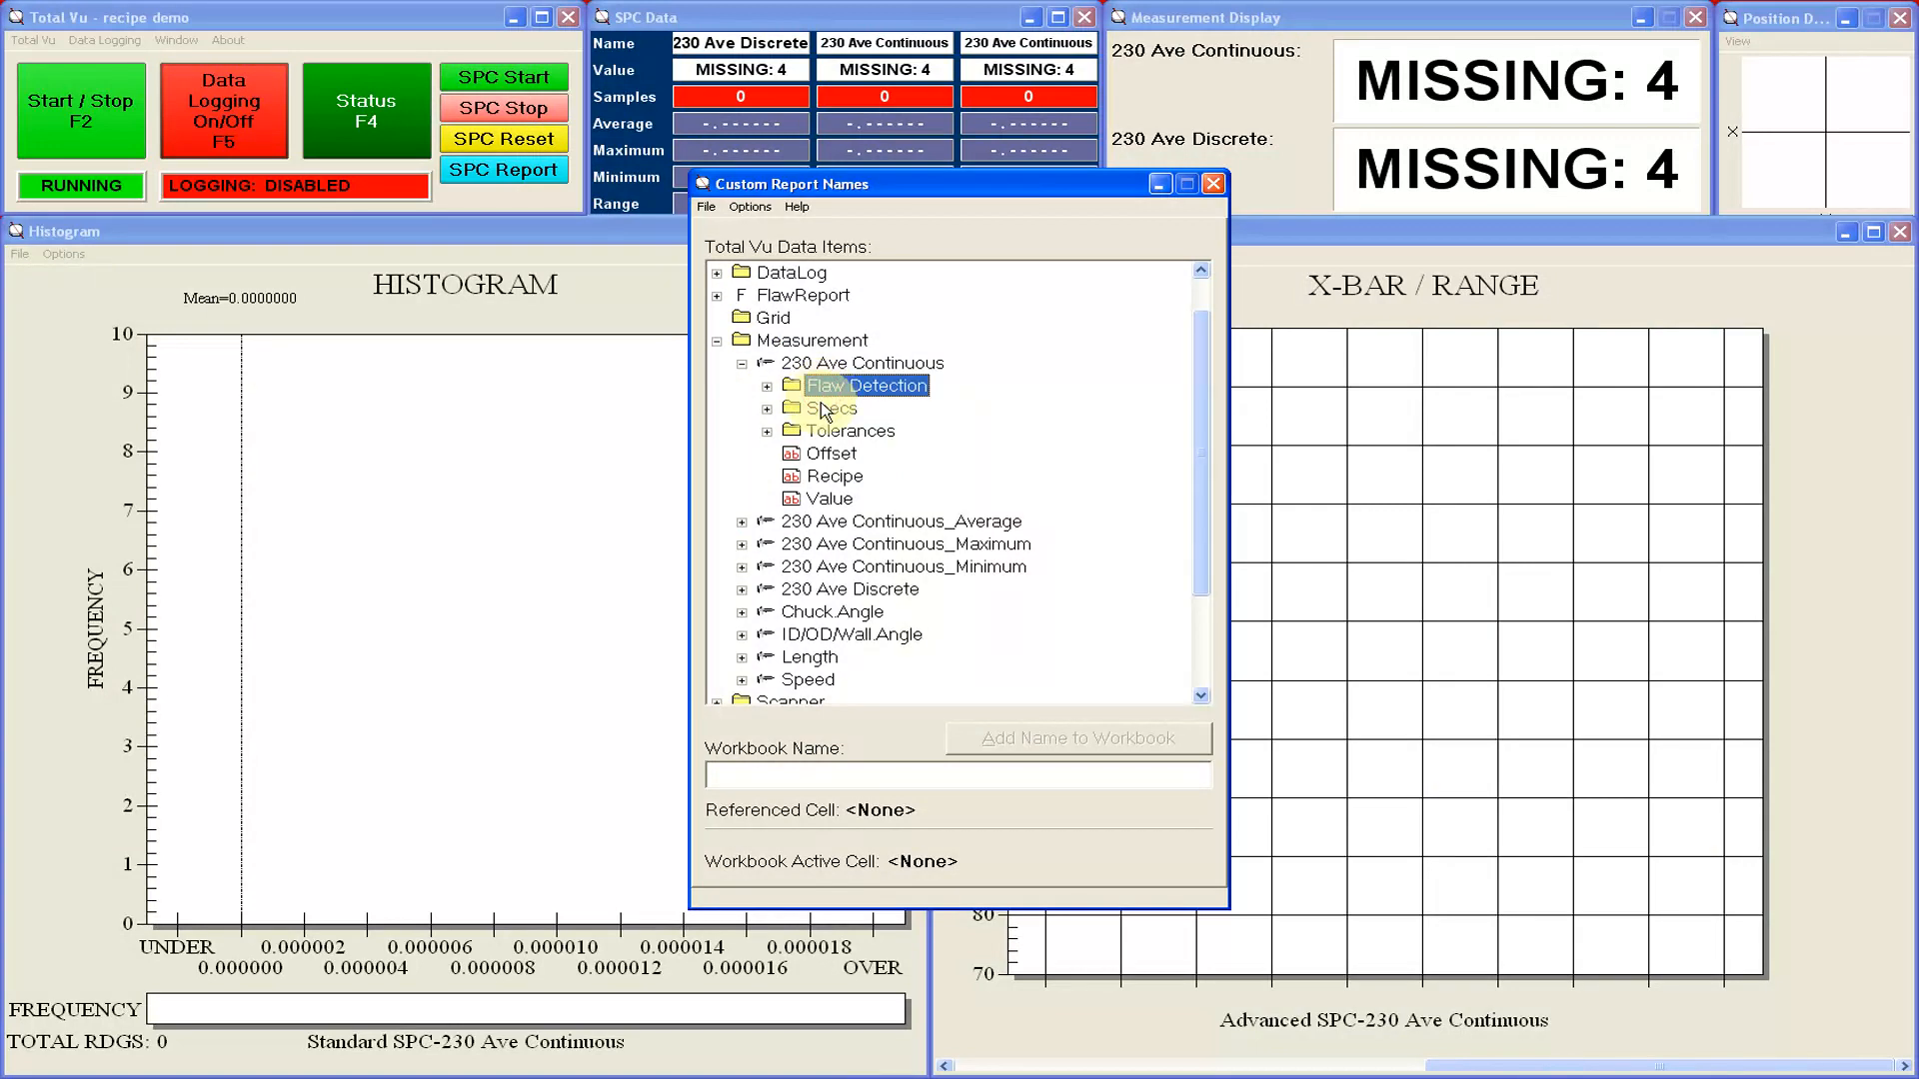
left_click(823, 411)
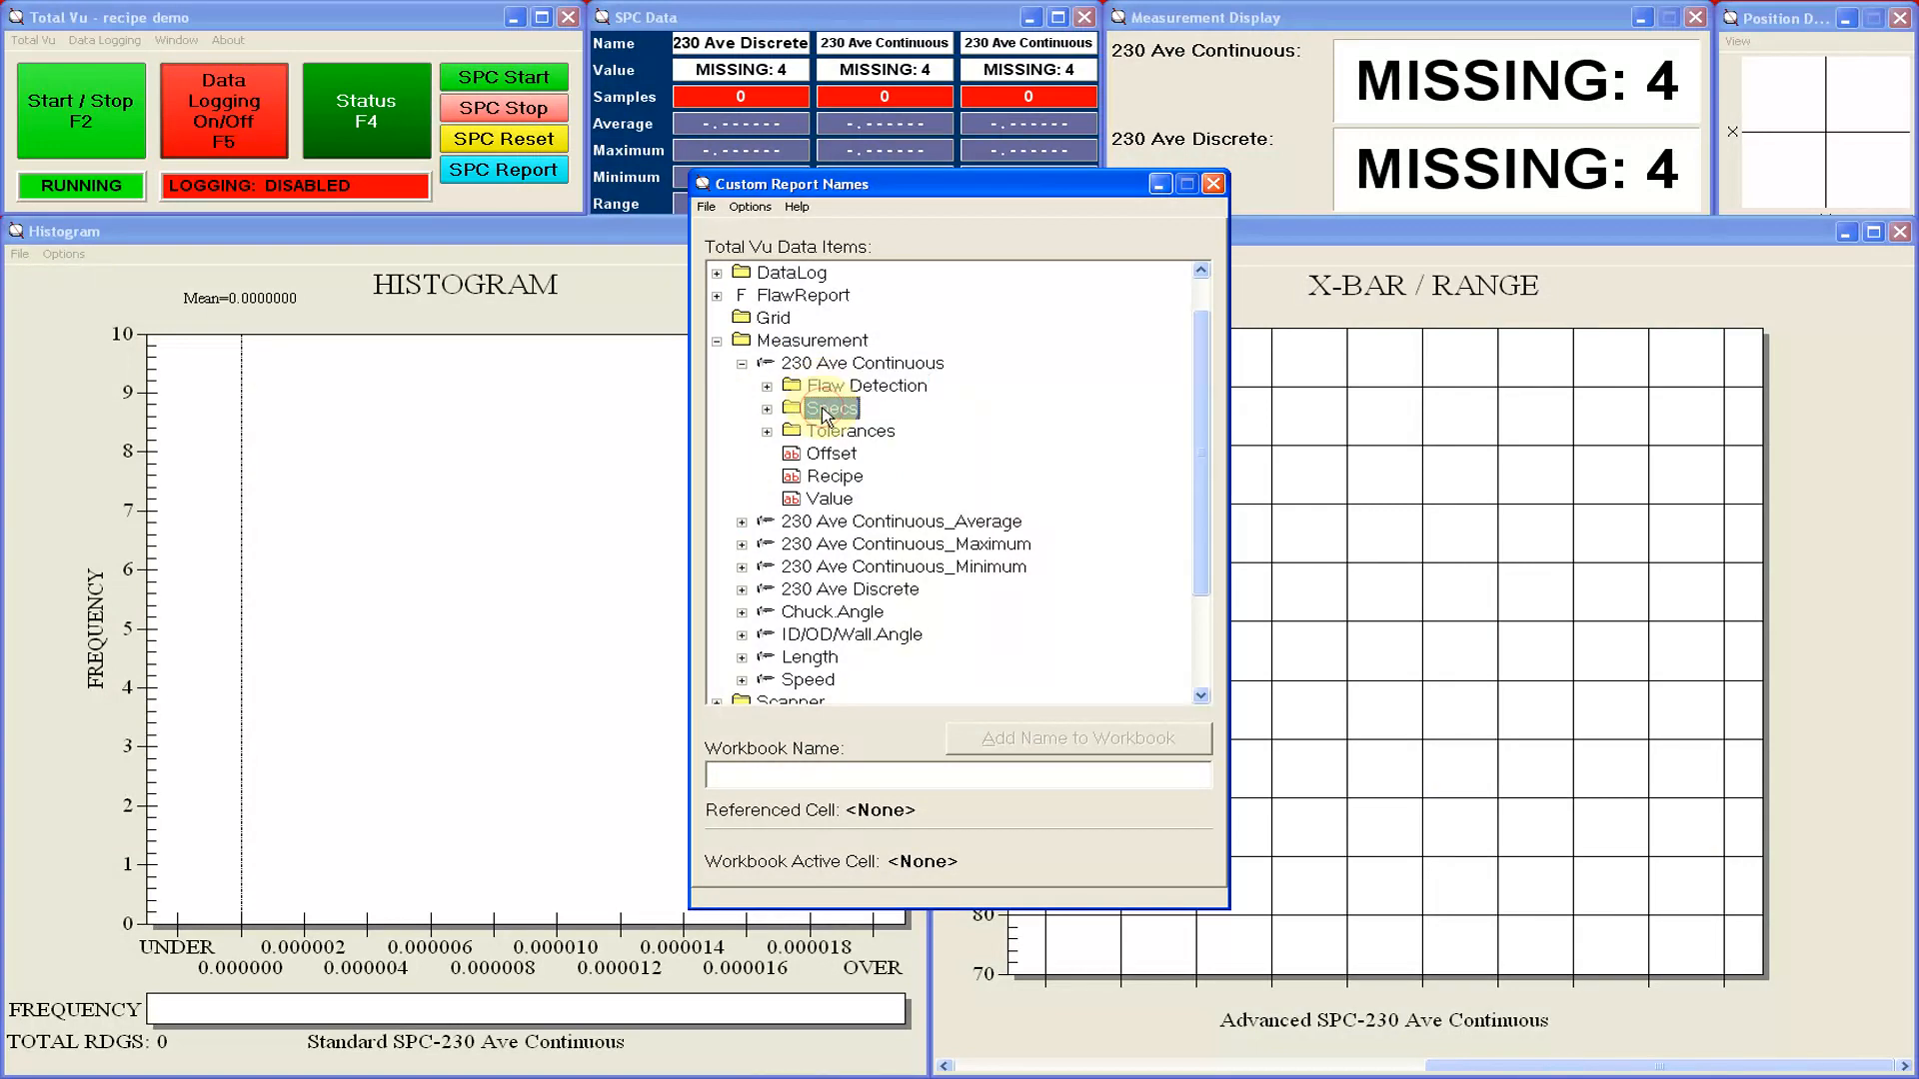
left_click(828, 435)
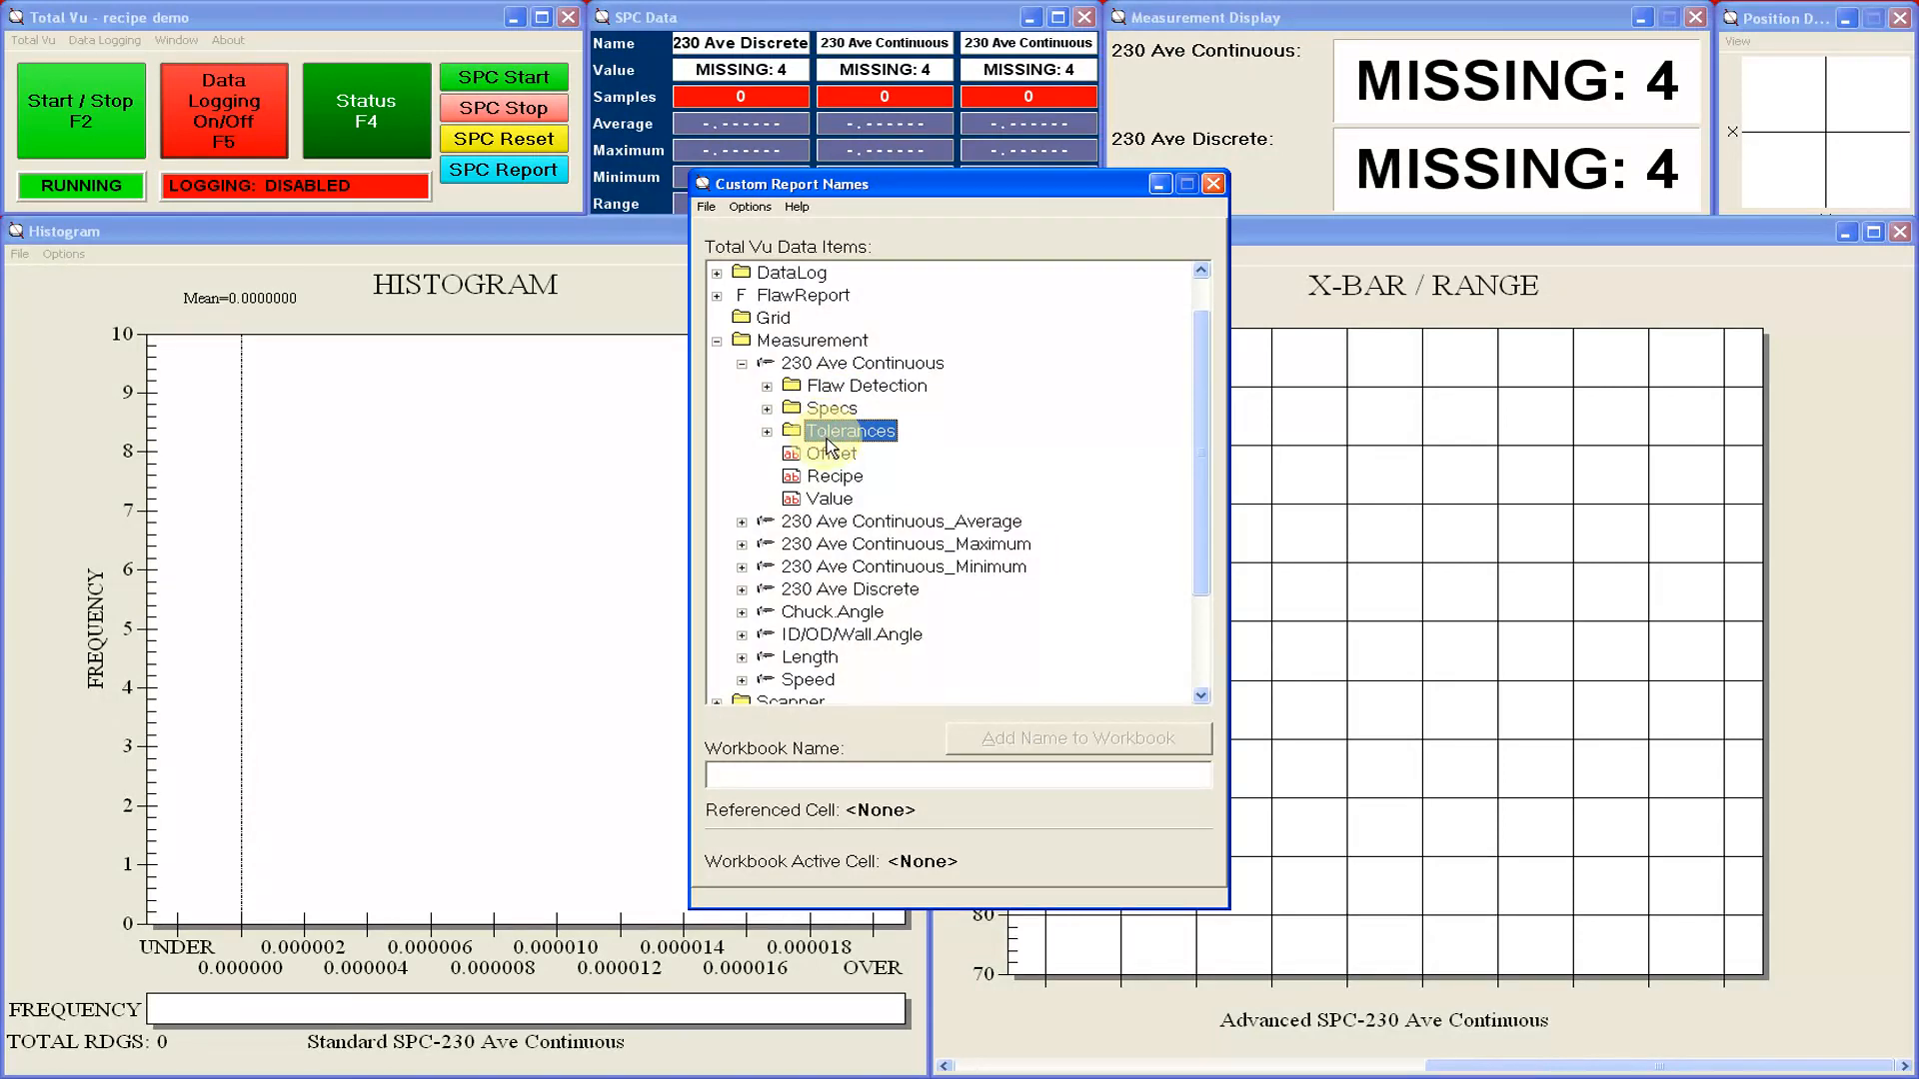
left_click(830, 453)
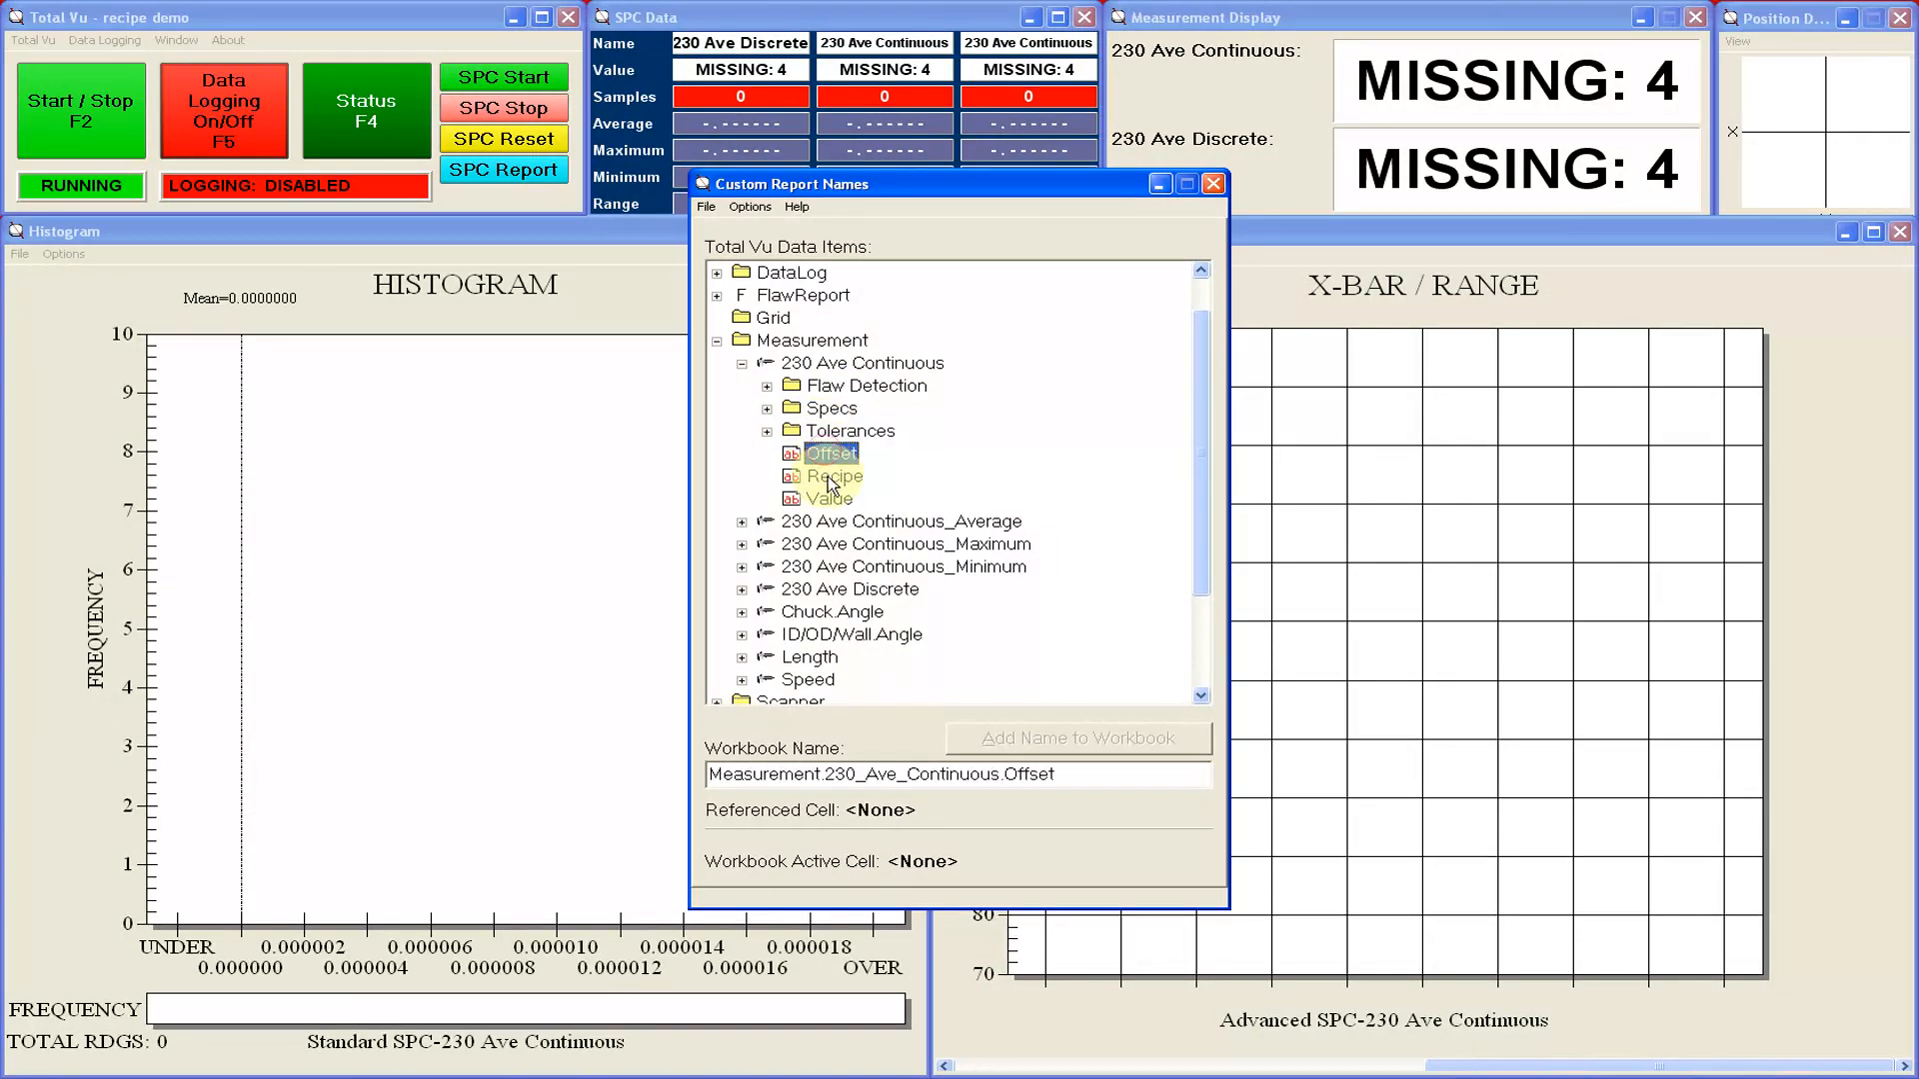
left_click(830, 478)
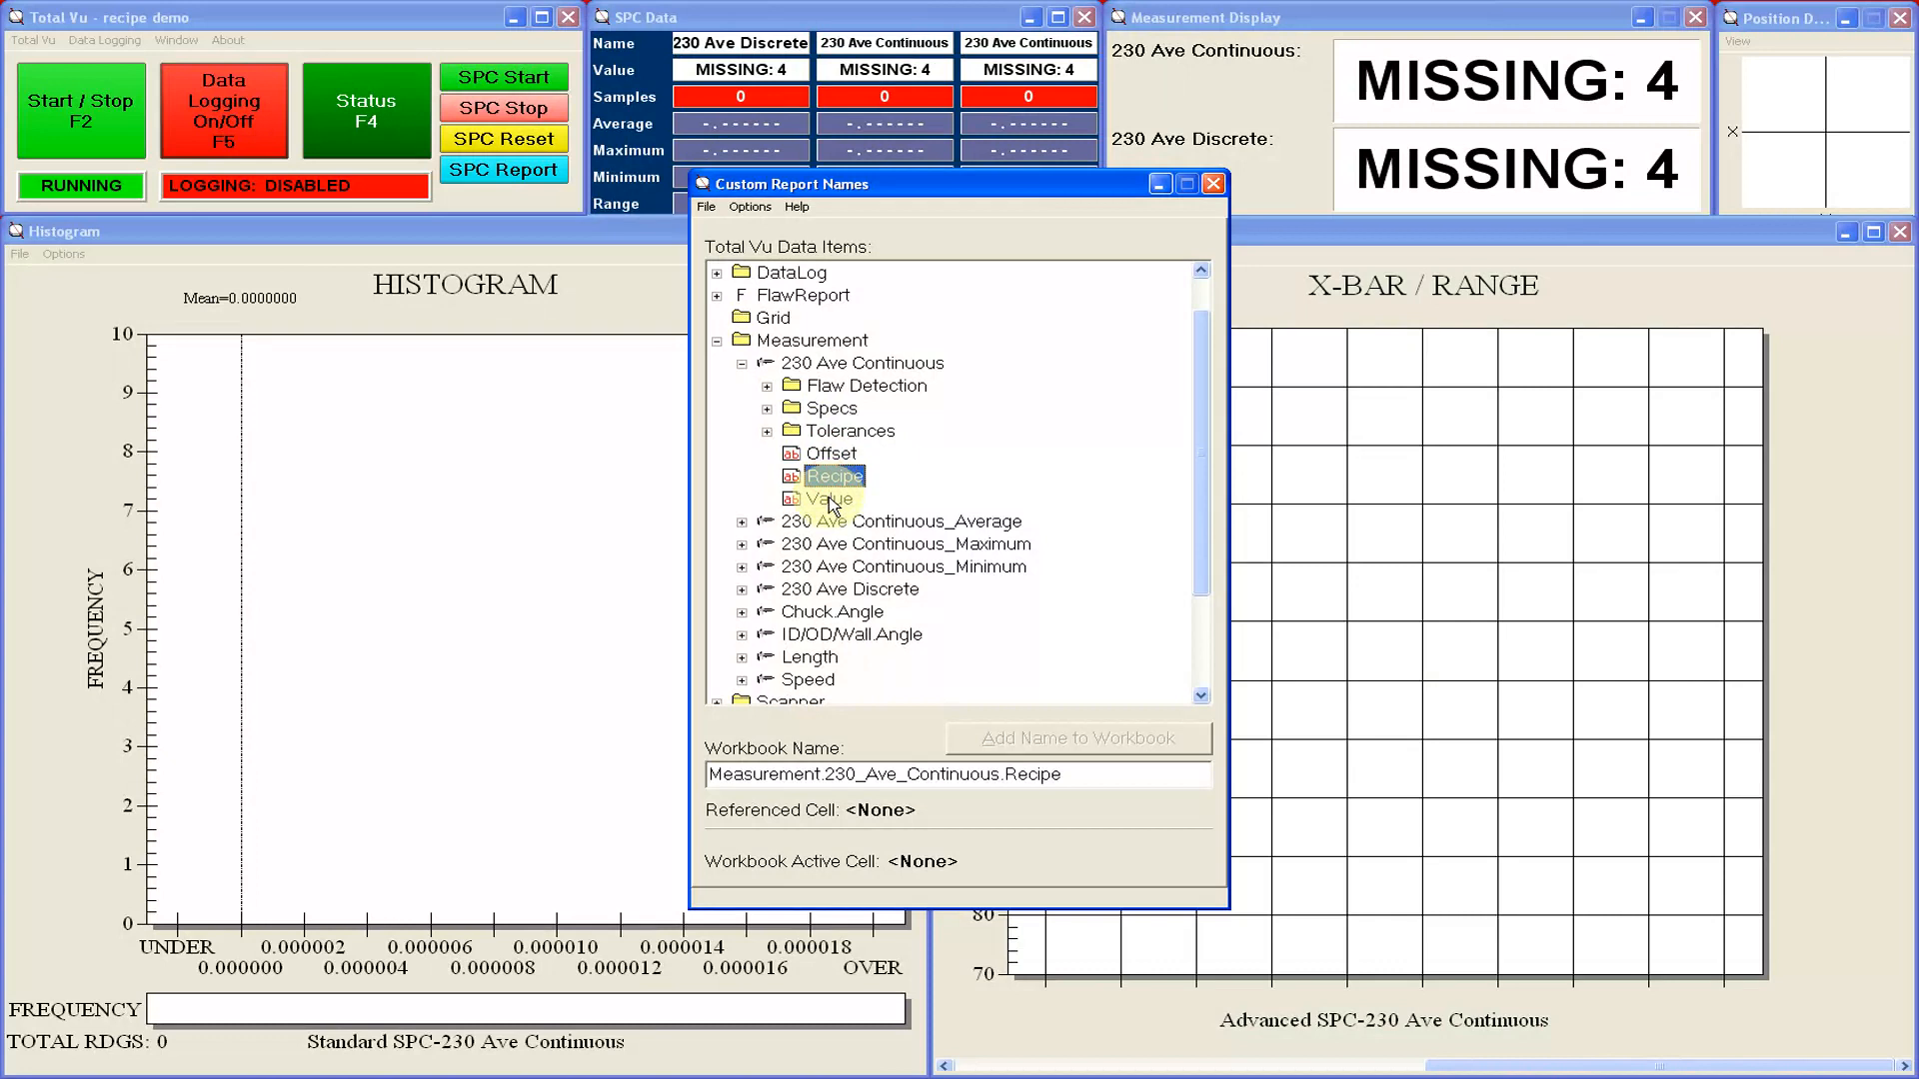
left_click(831, 500)
left_click(716, 341)
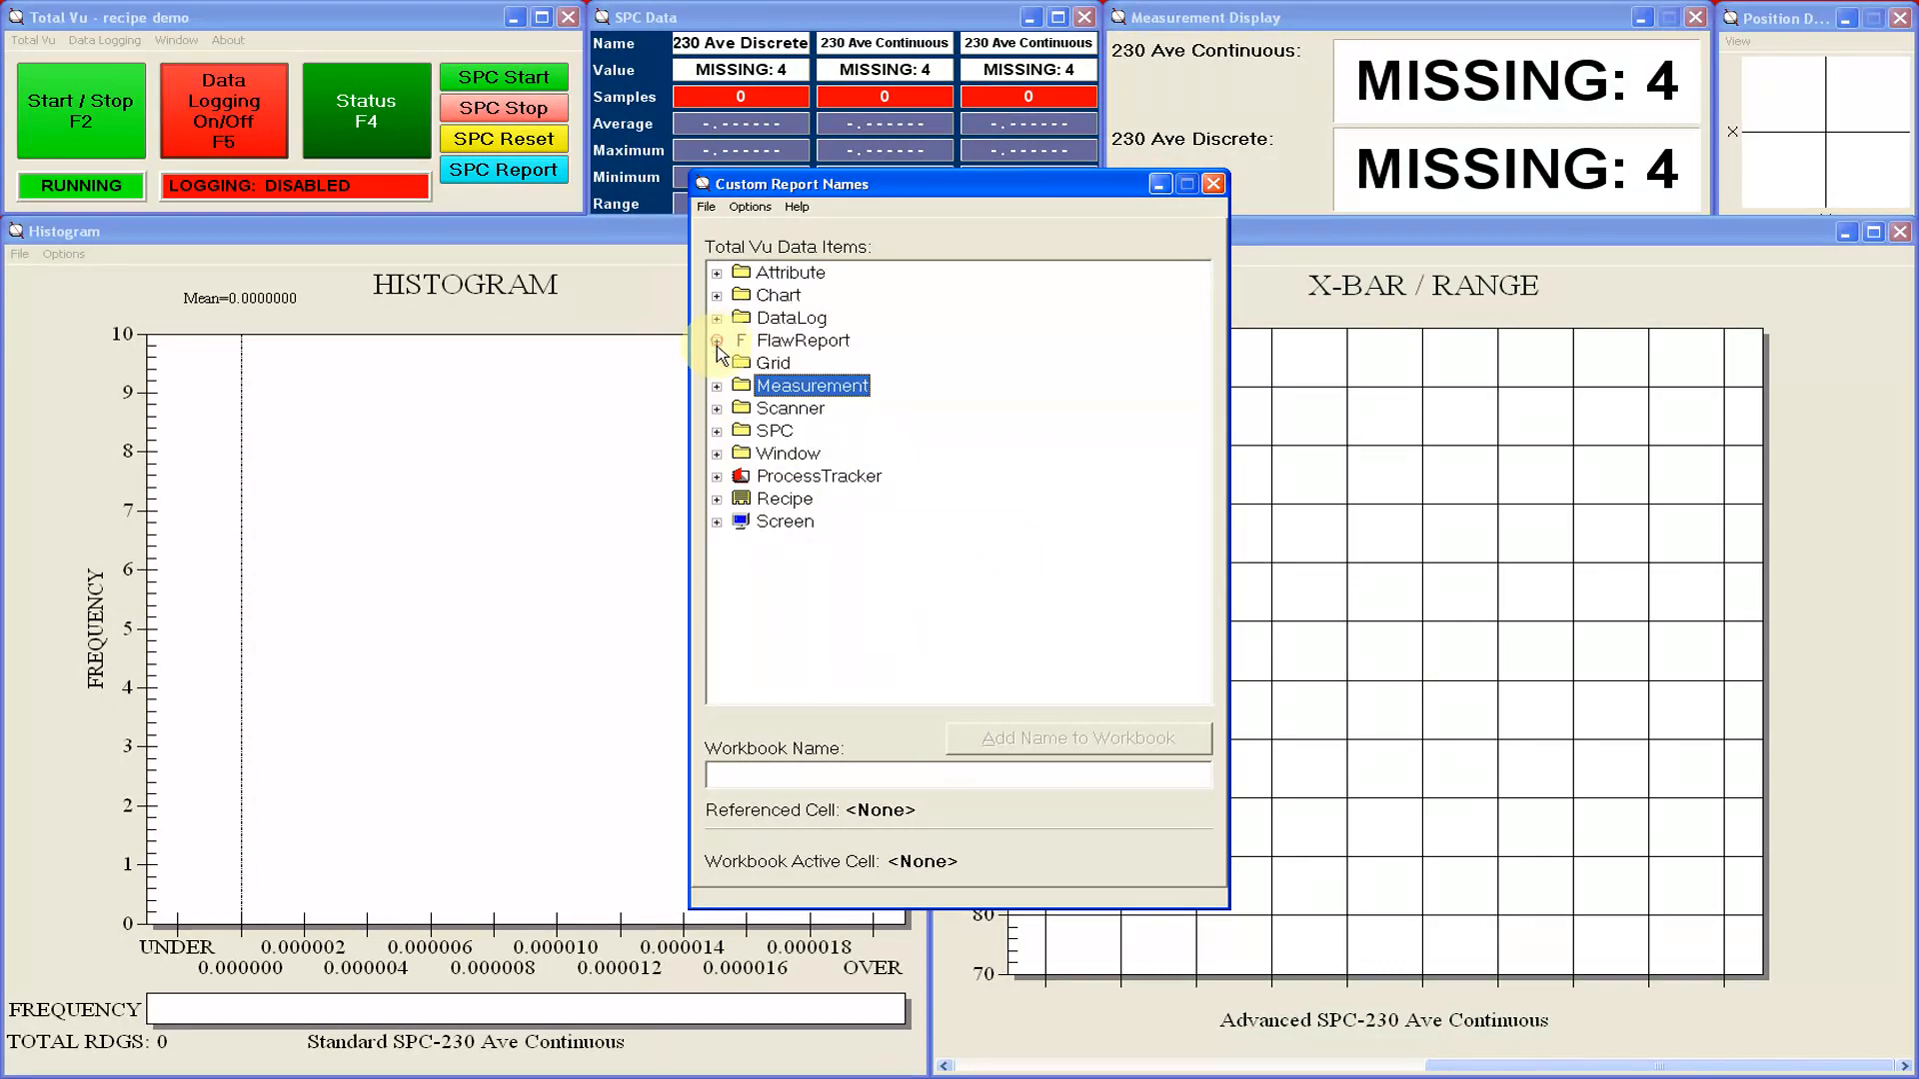
Examine the Standard SPC and Advanced SPC statistics available for 230 Ave Continuous, and close the Custom Report Names window.
left_click(718, 430)
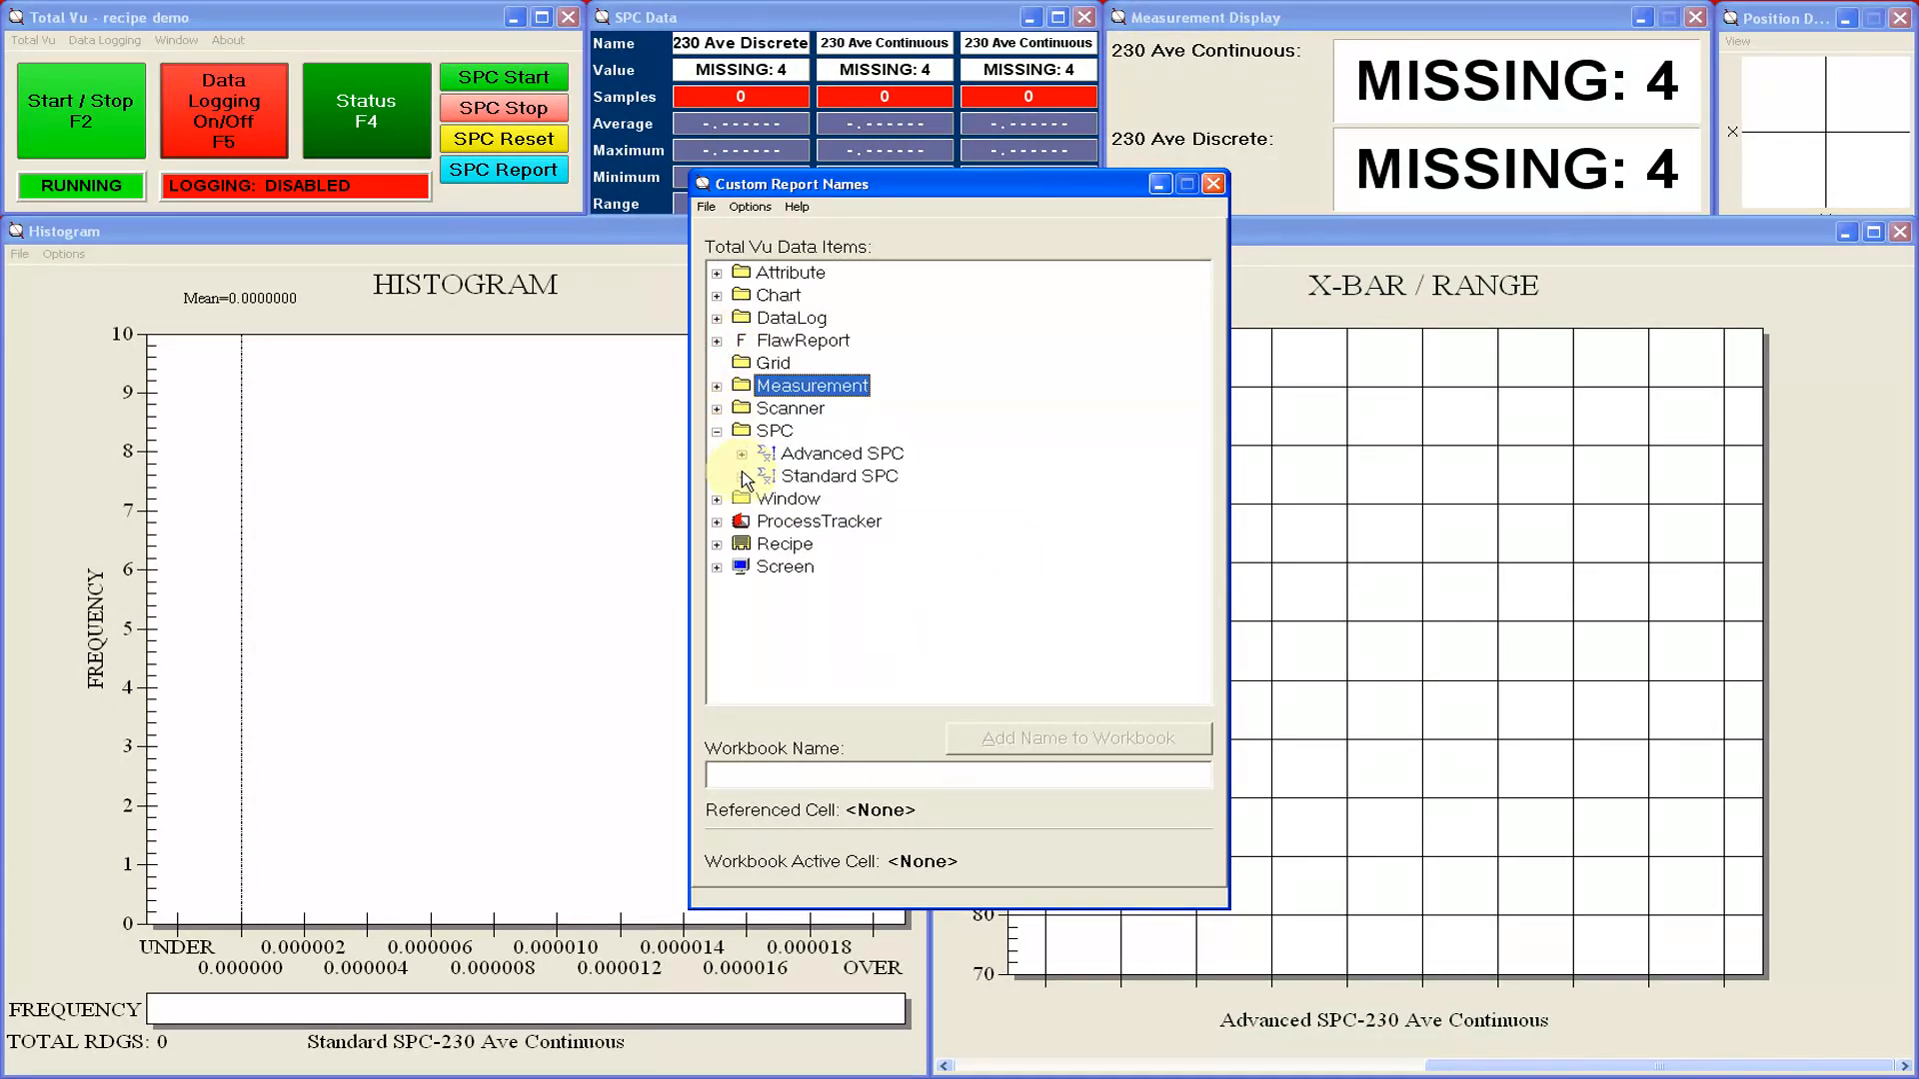
left_click(742, 475)
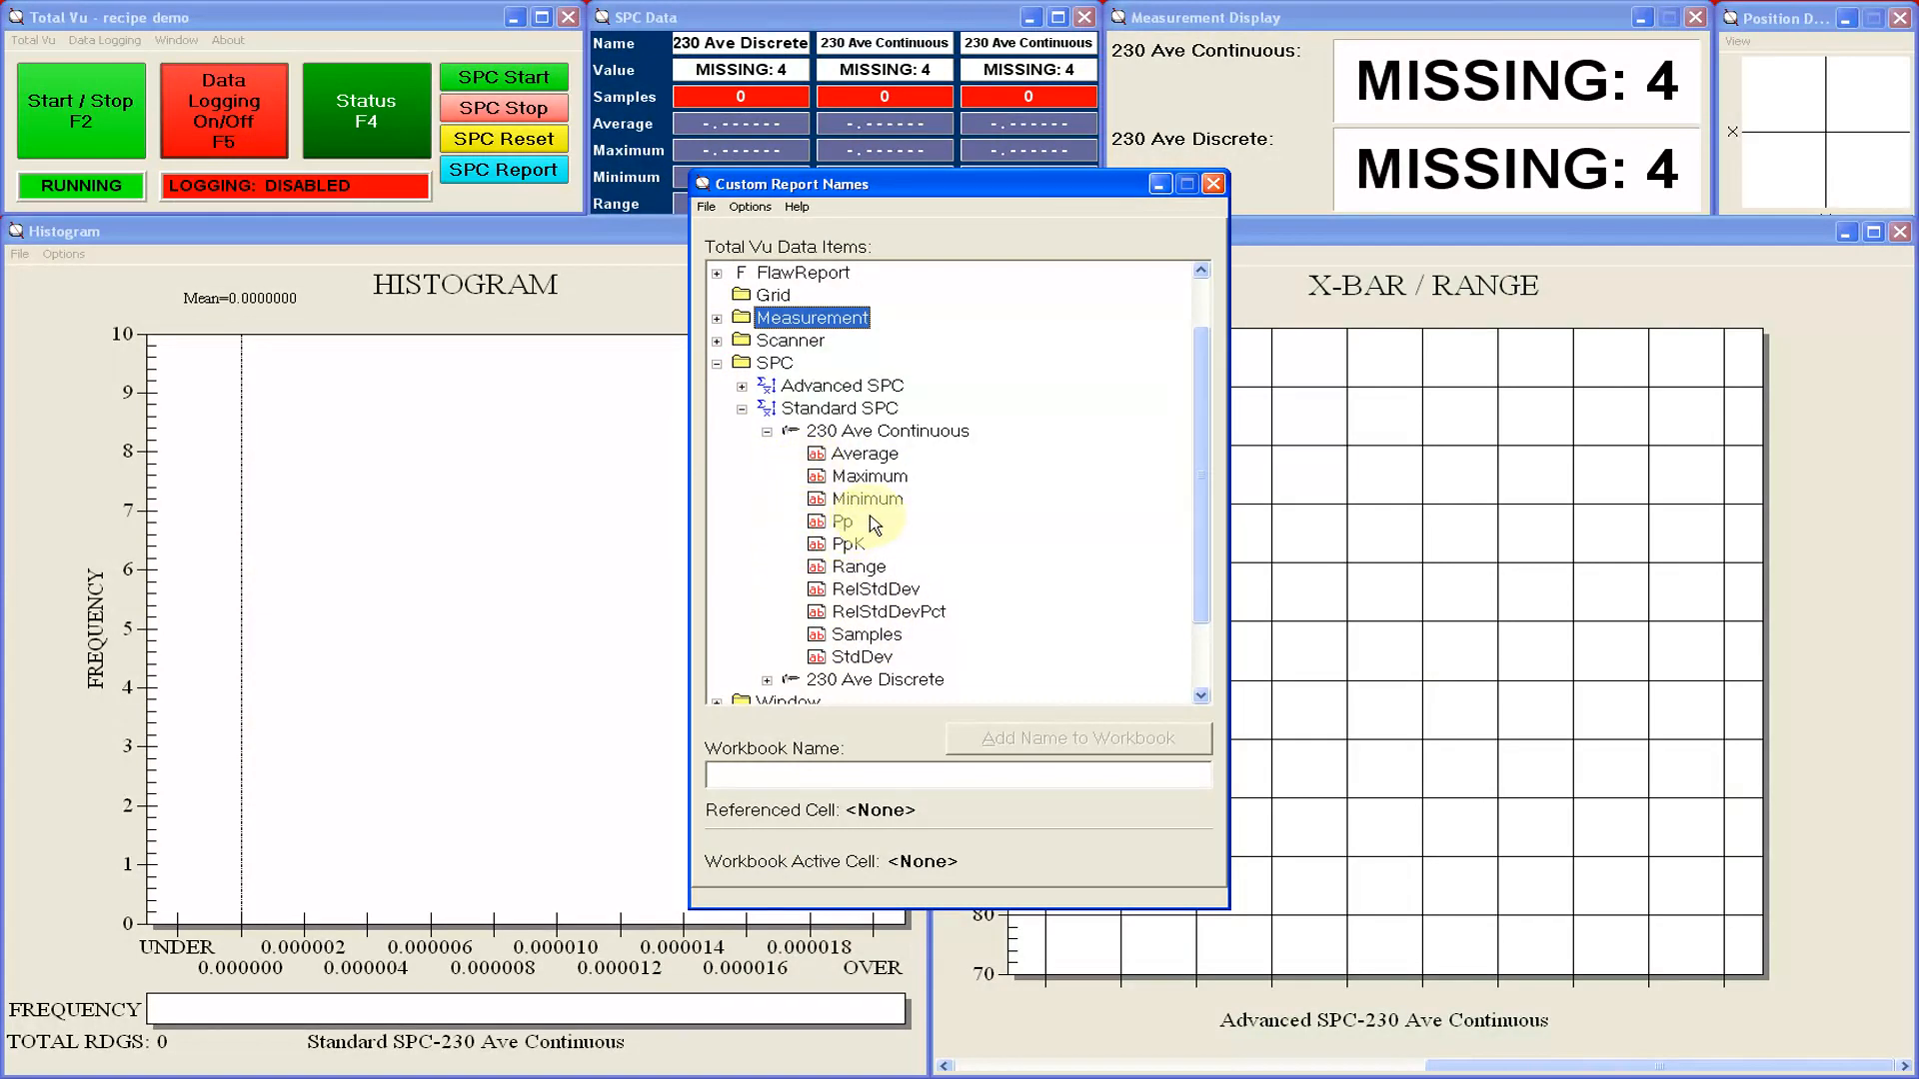
left_click(742, 410)
left_click(741, 453)
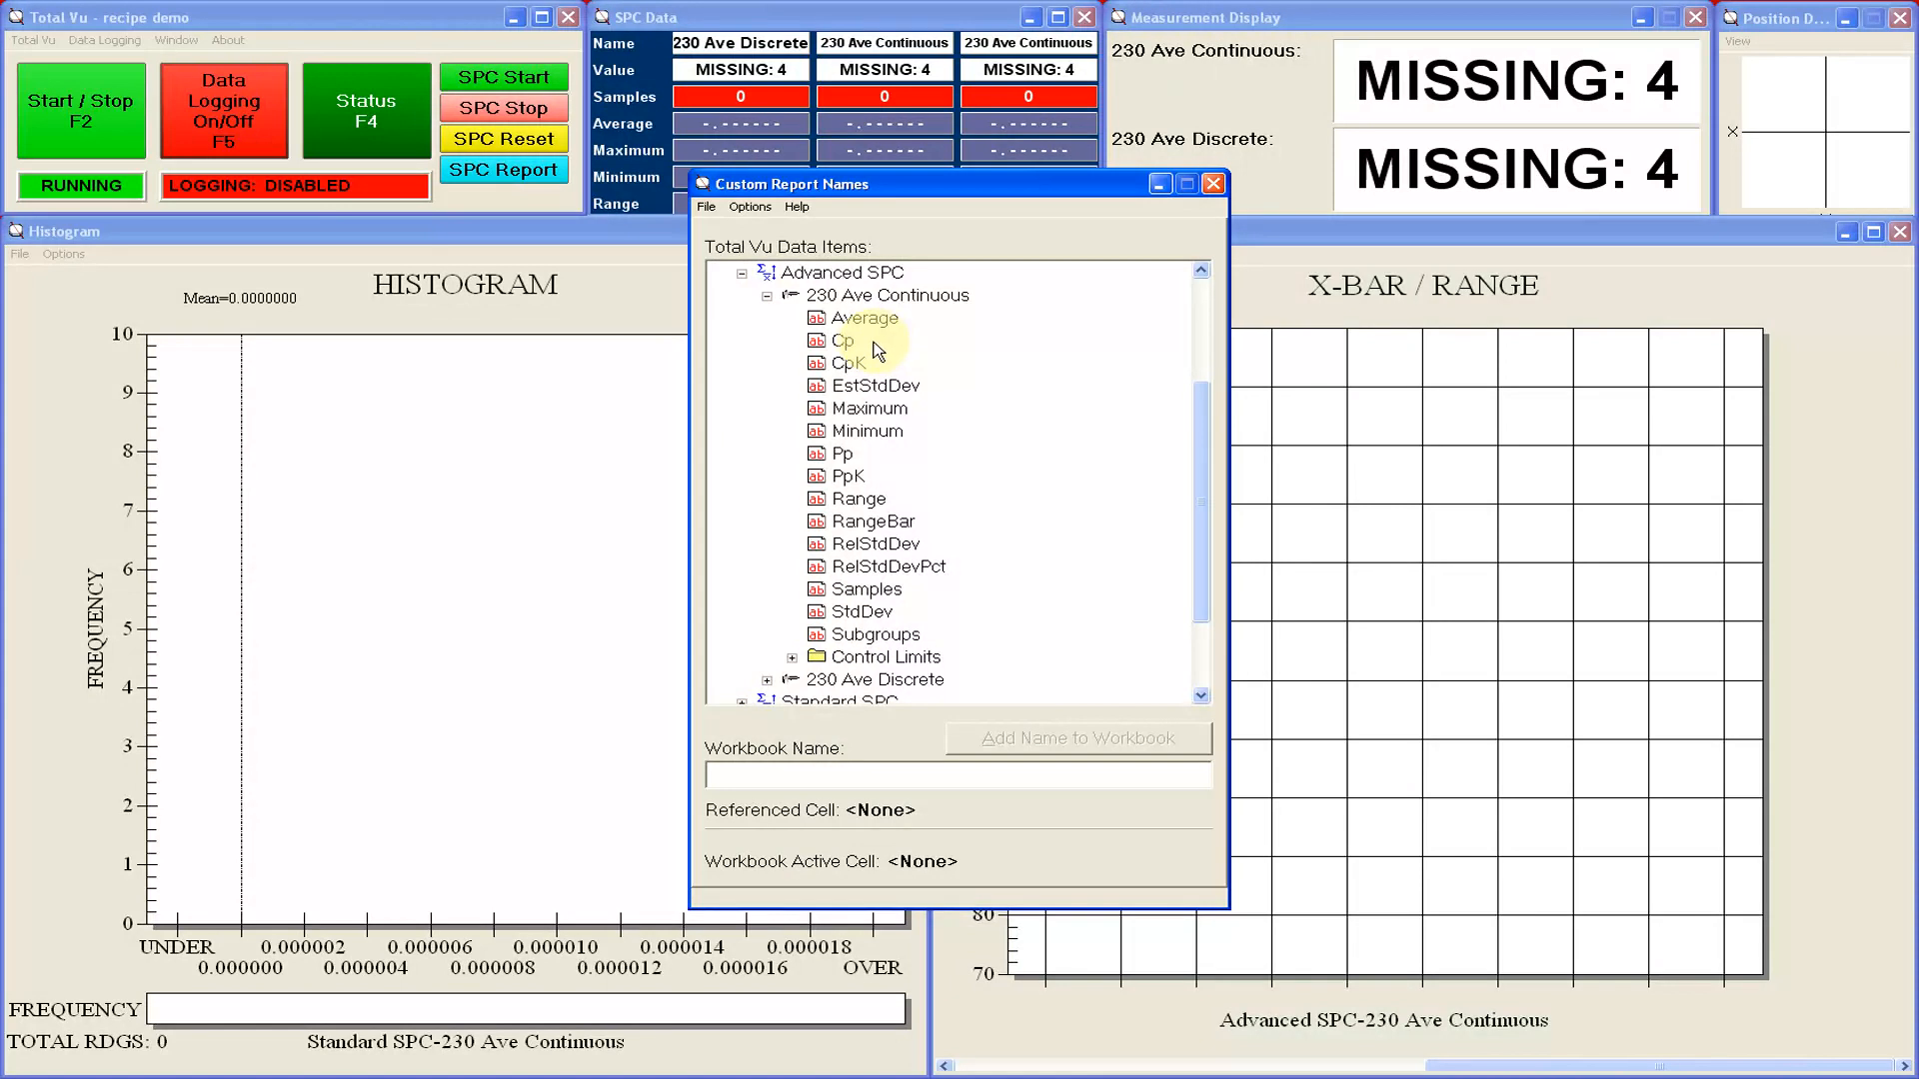
left_click(741, 274)
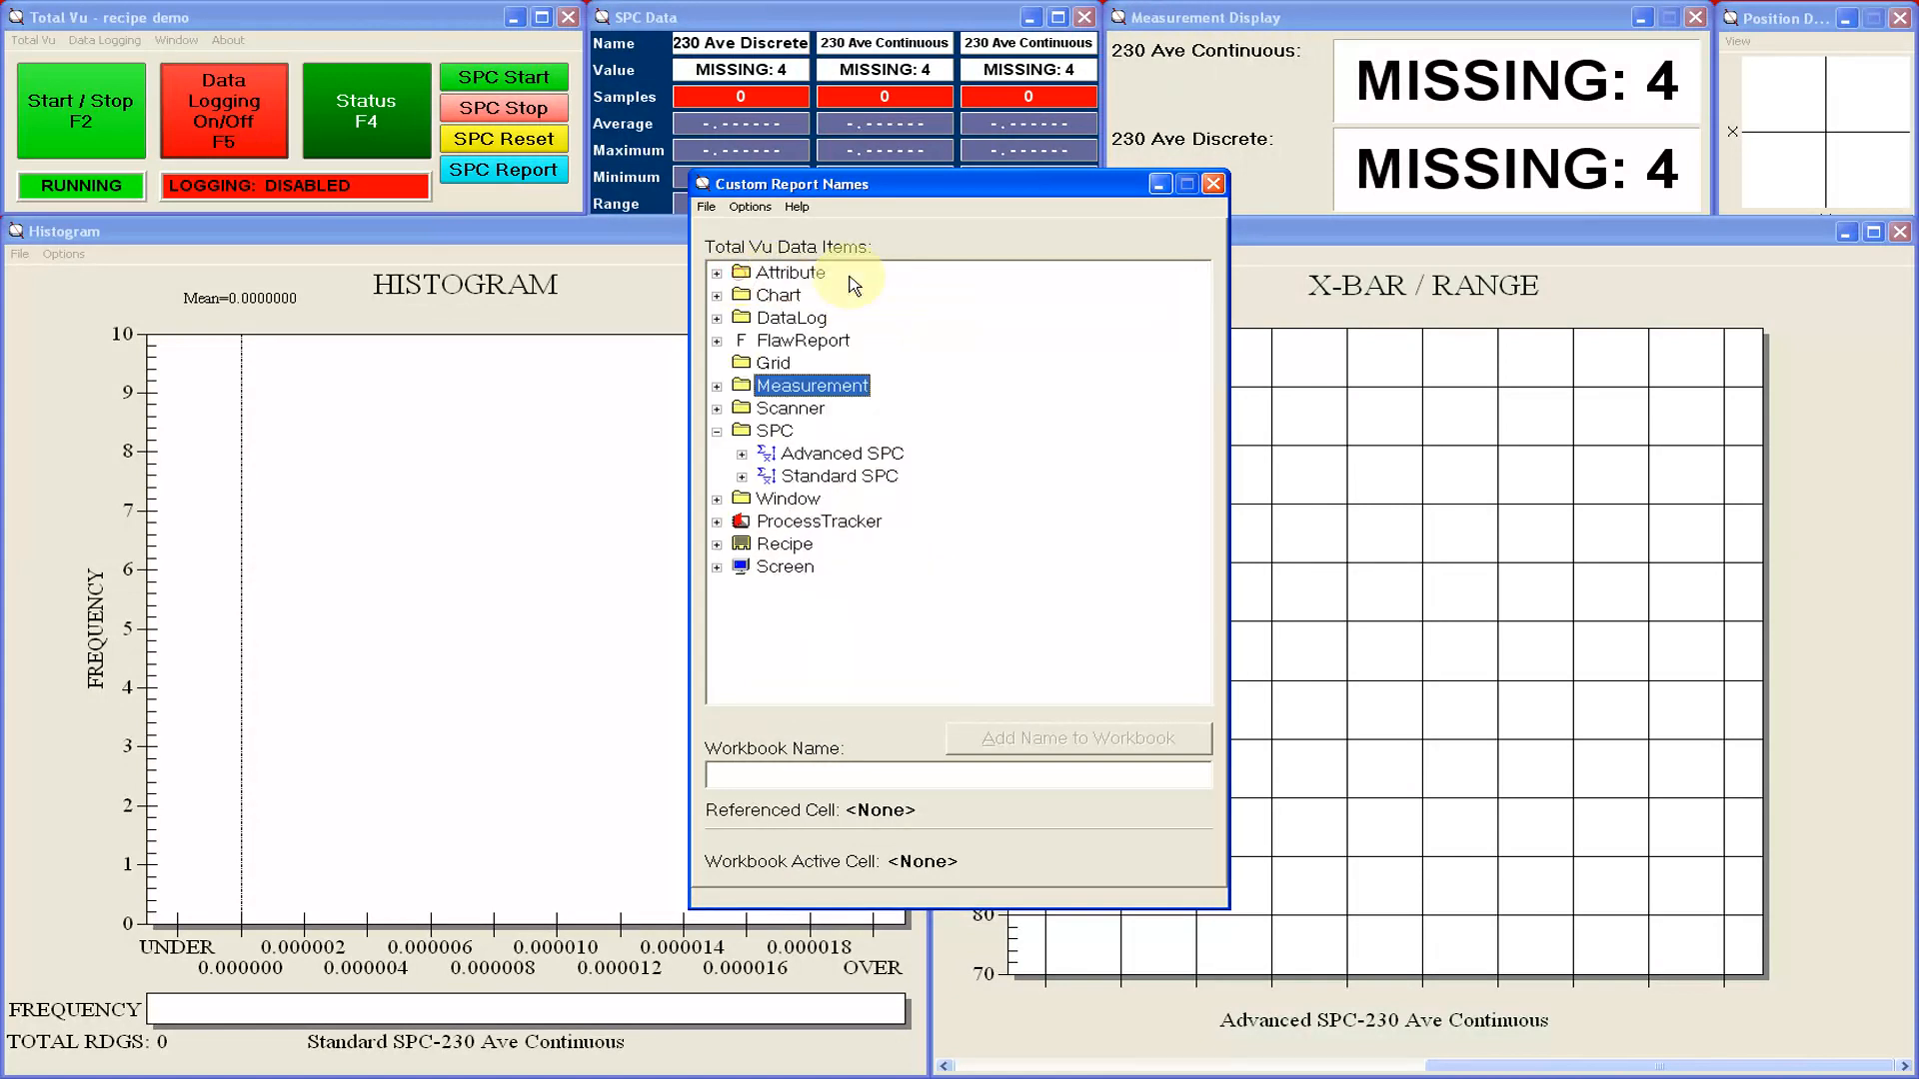
left_click(1214, 184)
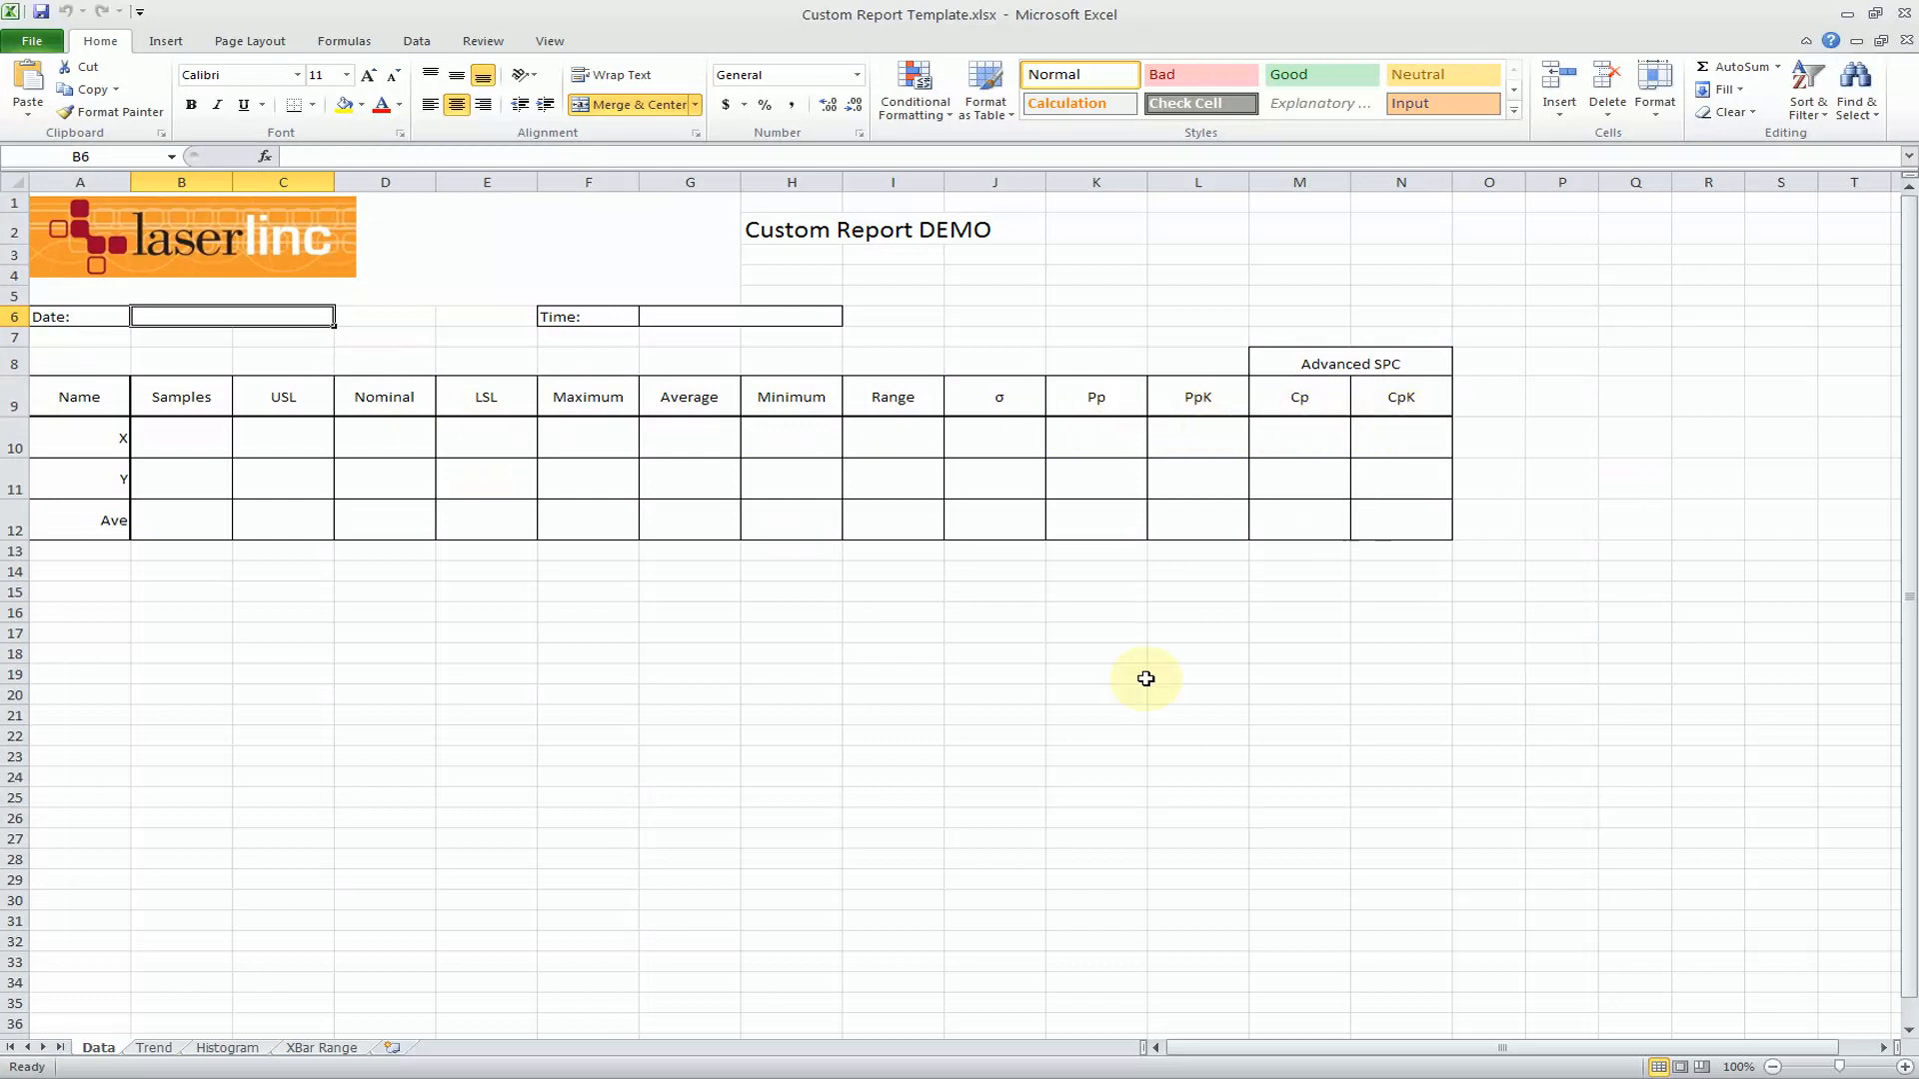
In Excel, view the Trend, Histogram and XBar Range sheets of Custom Report Template.xlsx and return to the Data sheet.
left_click(155, 1049)
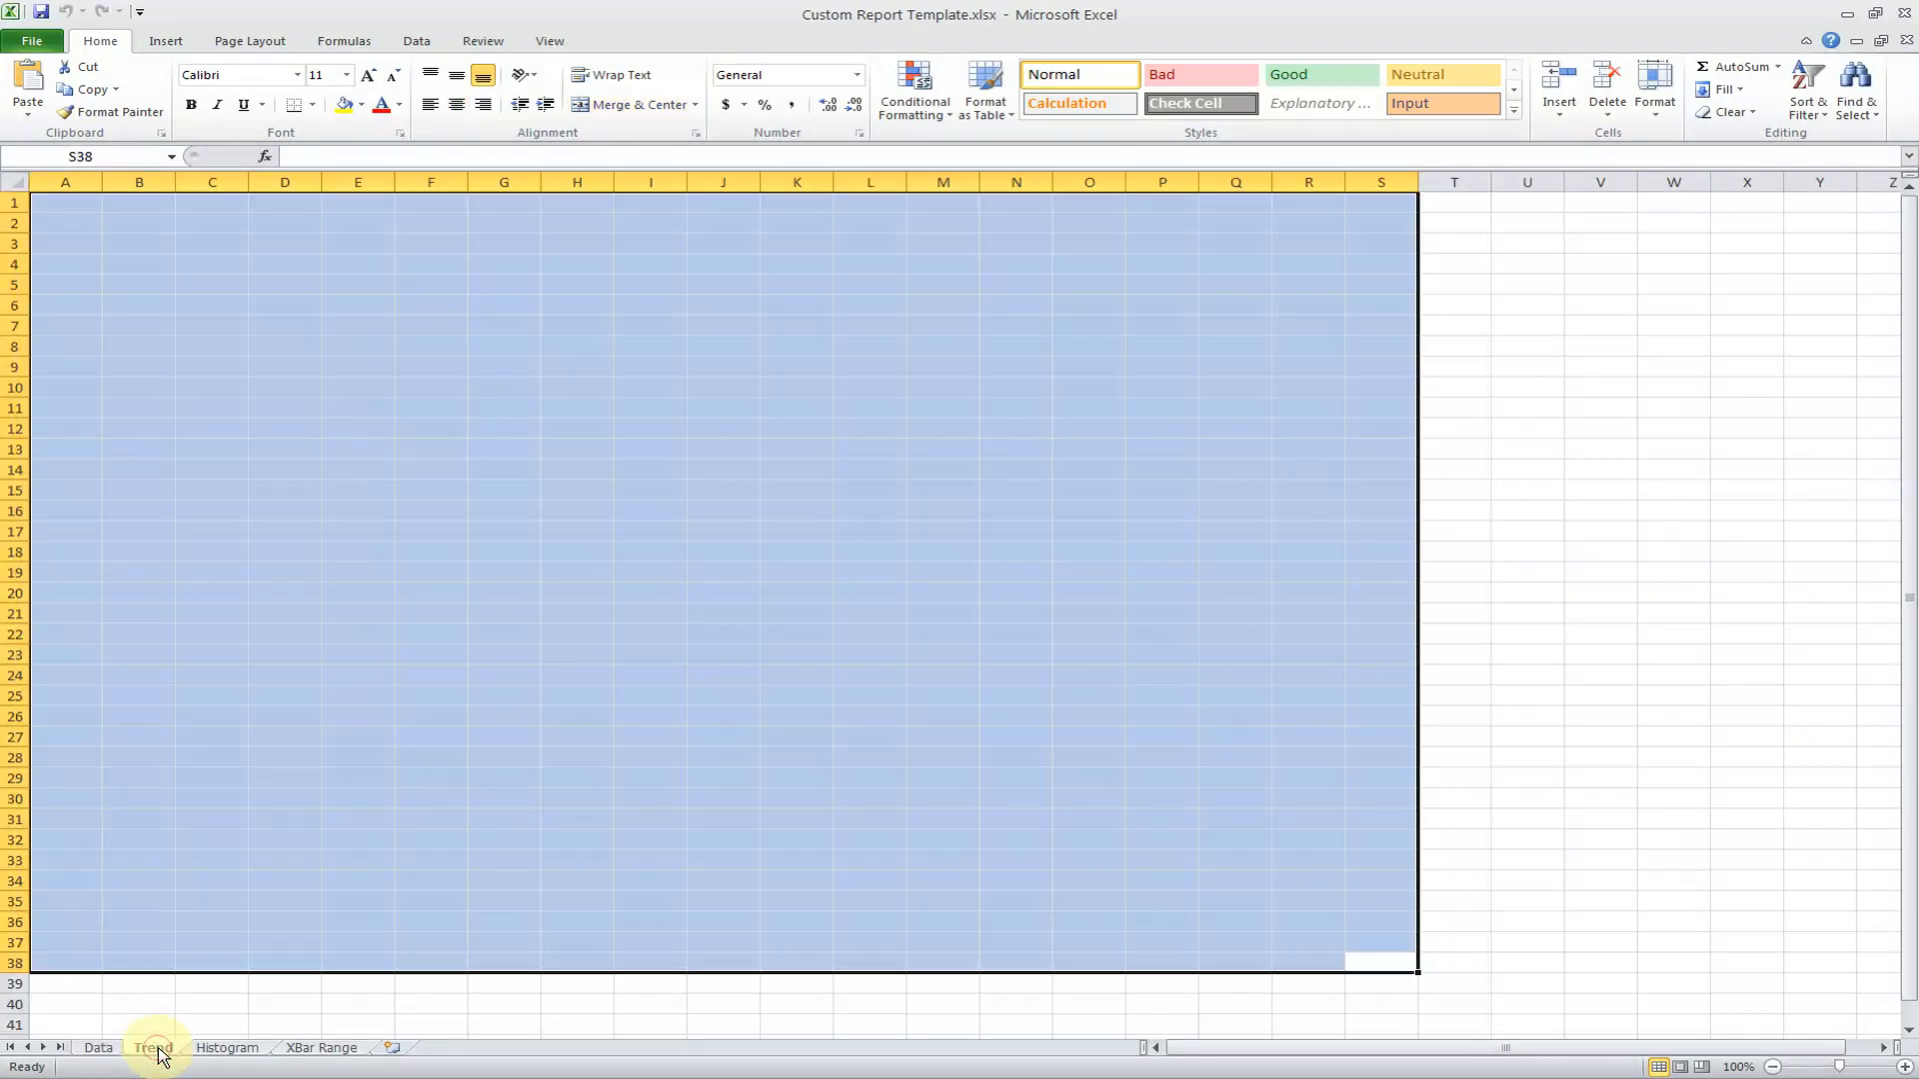
left_click(230, 1051)
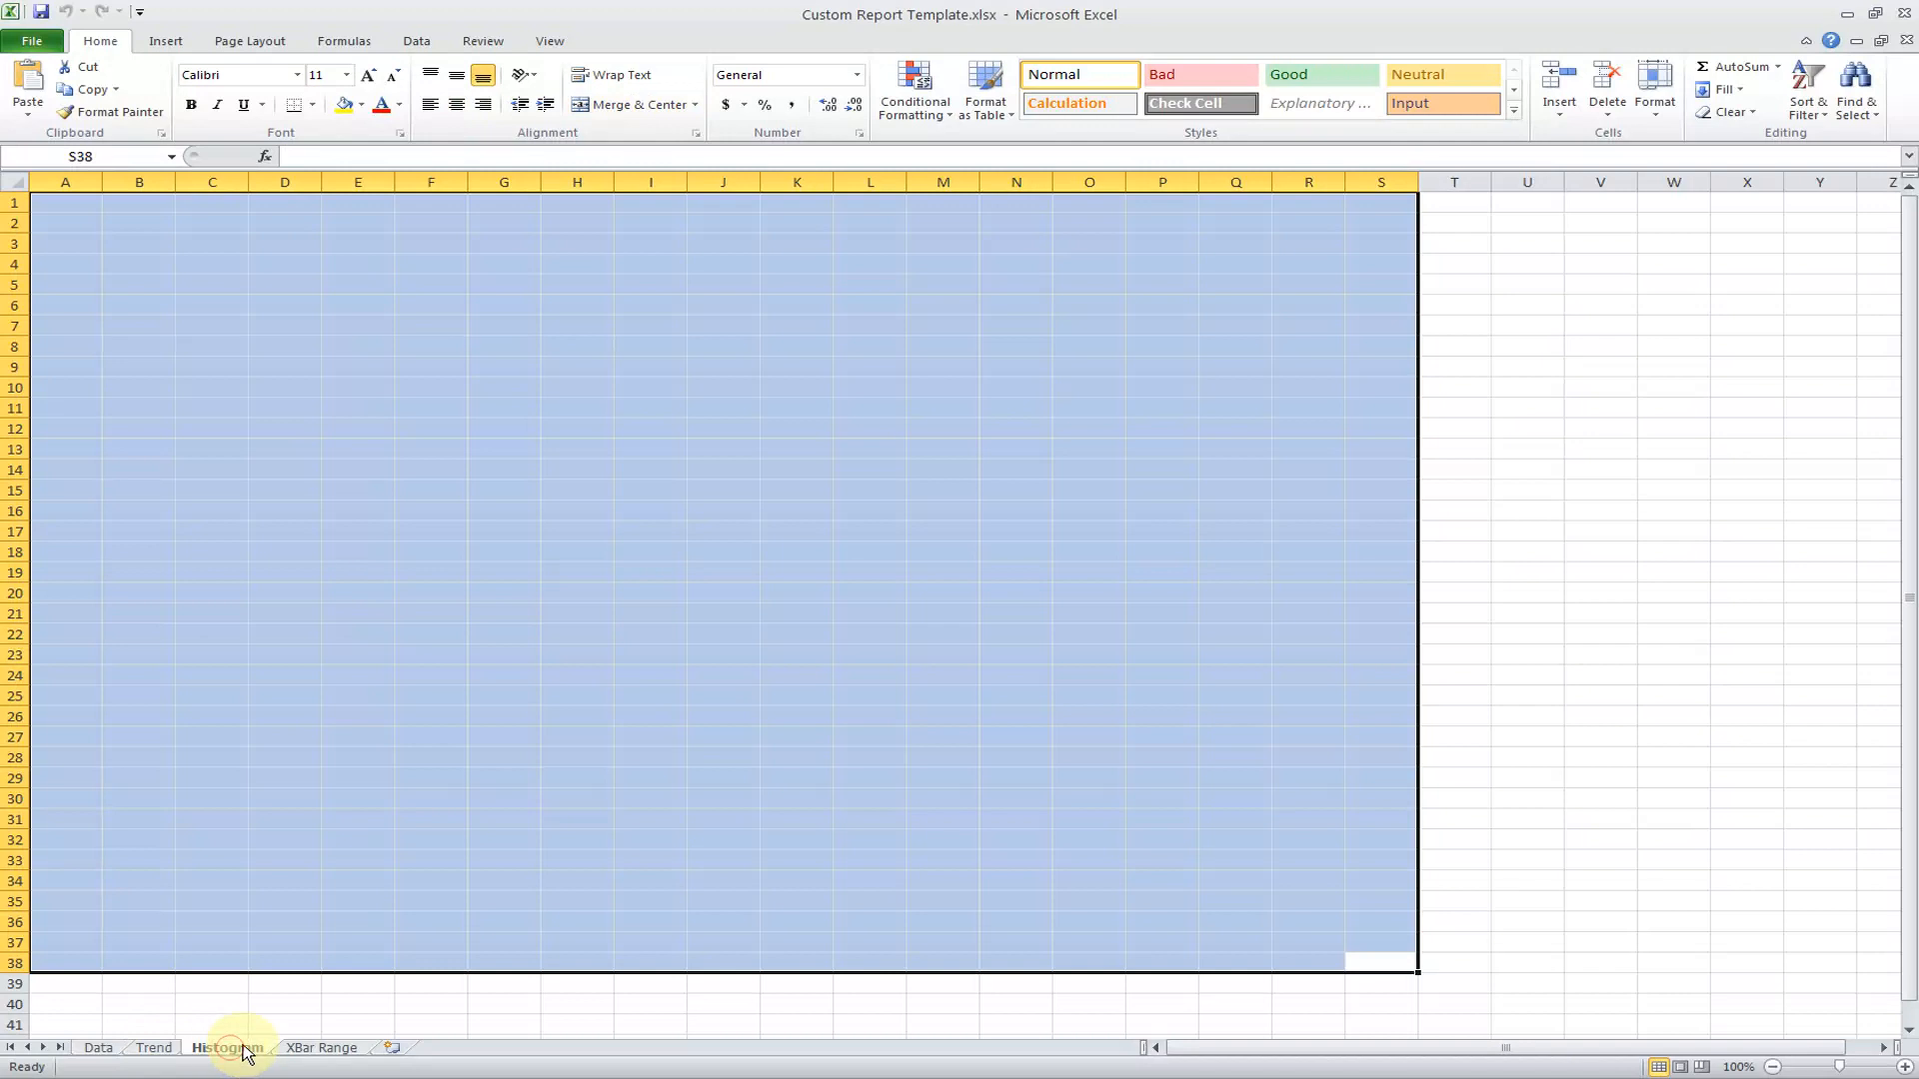
left_click(322, 1051)
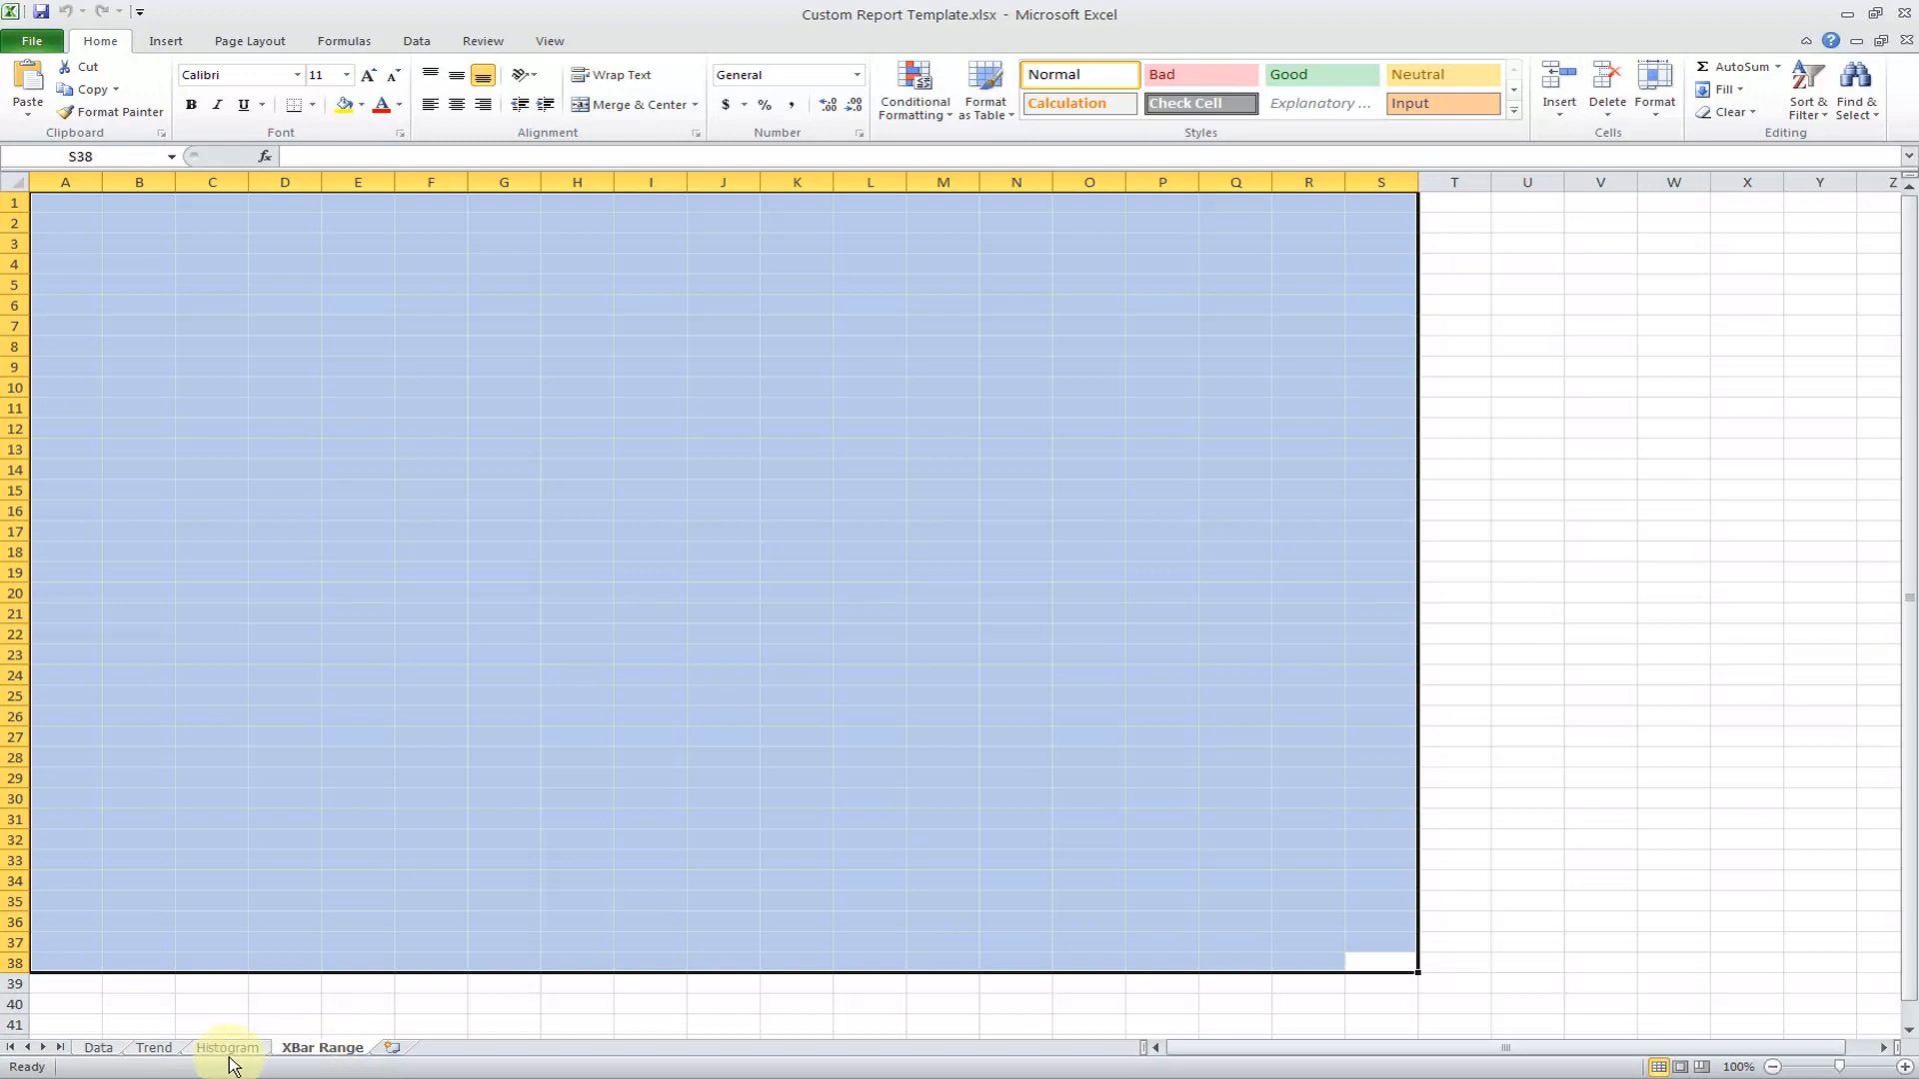
left_click(100, 1047)
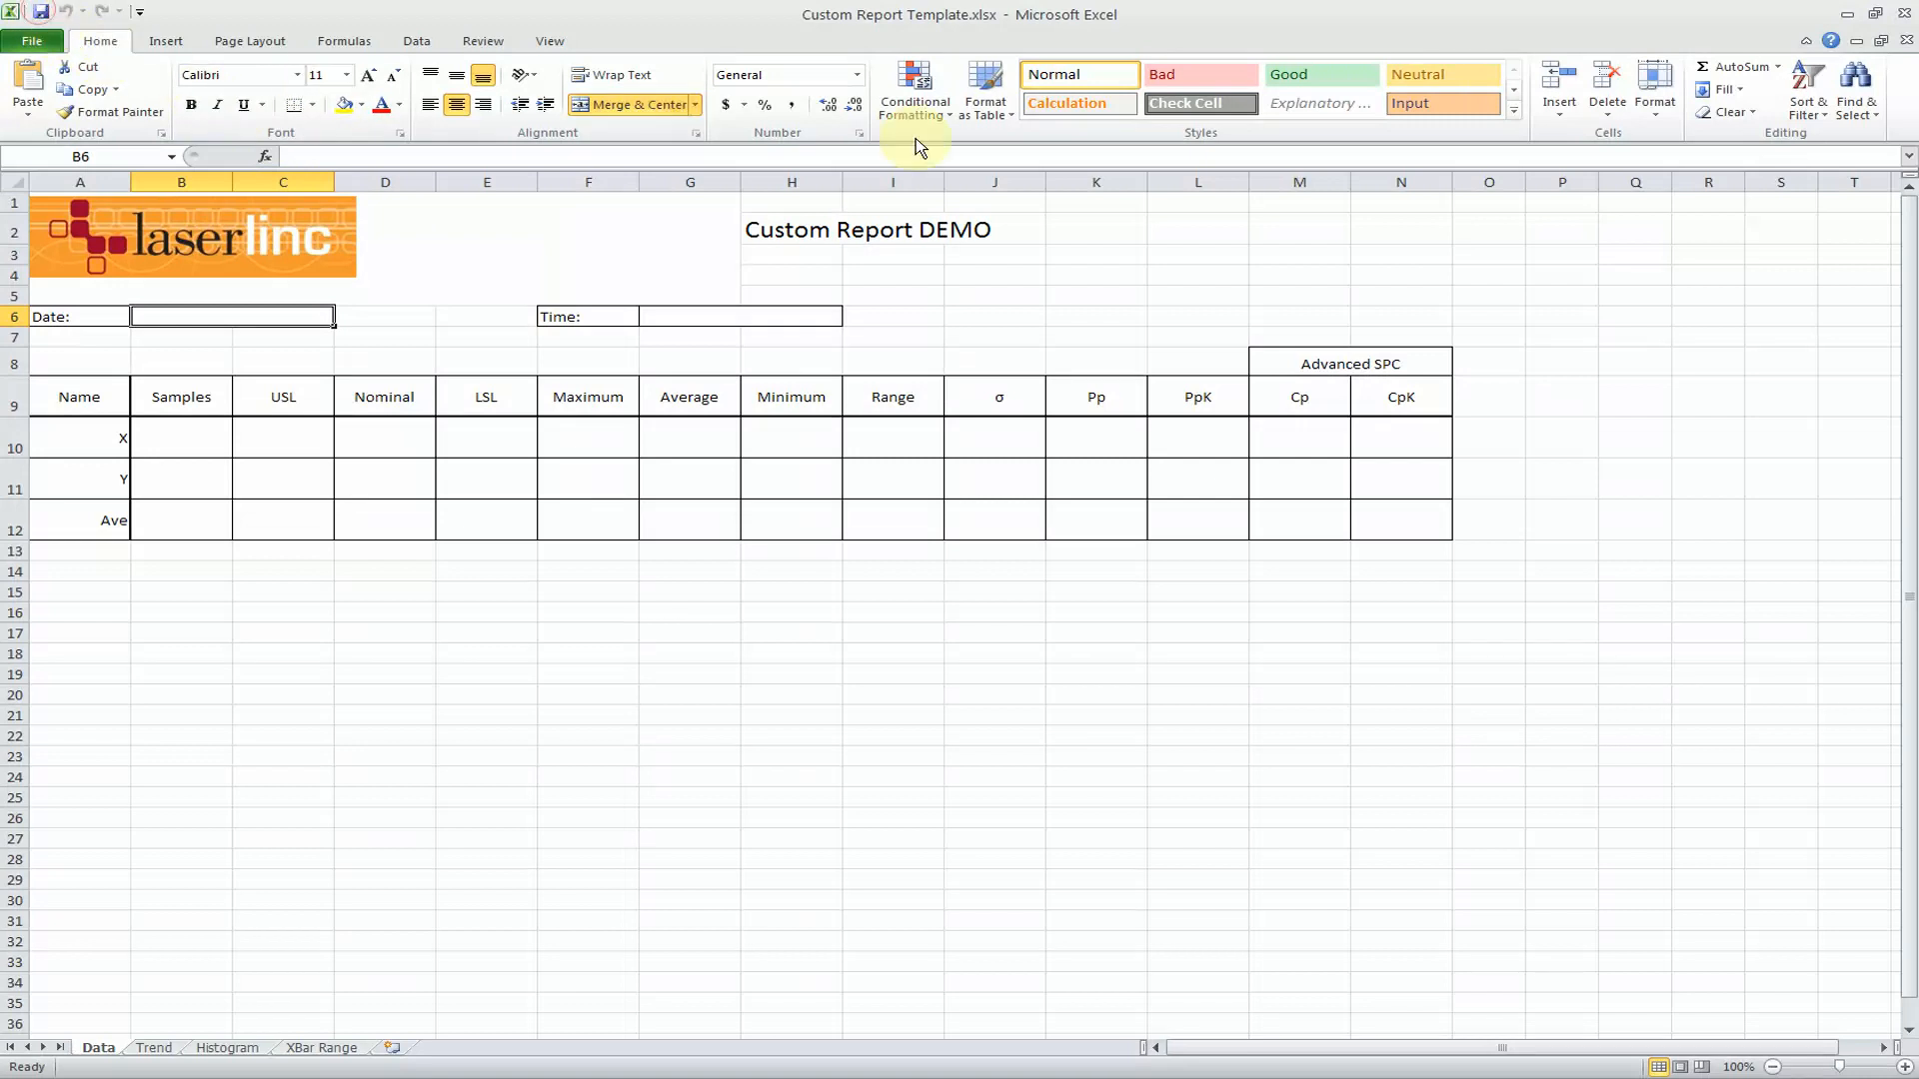
Close Excel and start a Total Vu custom report using the existing workbook Custom Report Template.xlsx.
left_click(1906, 12)
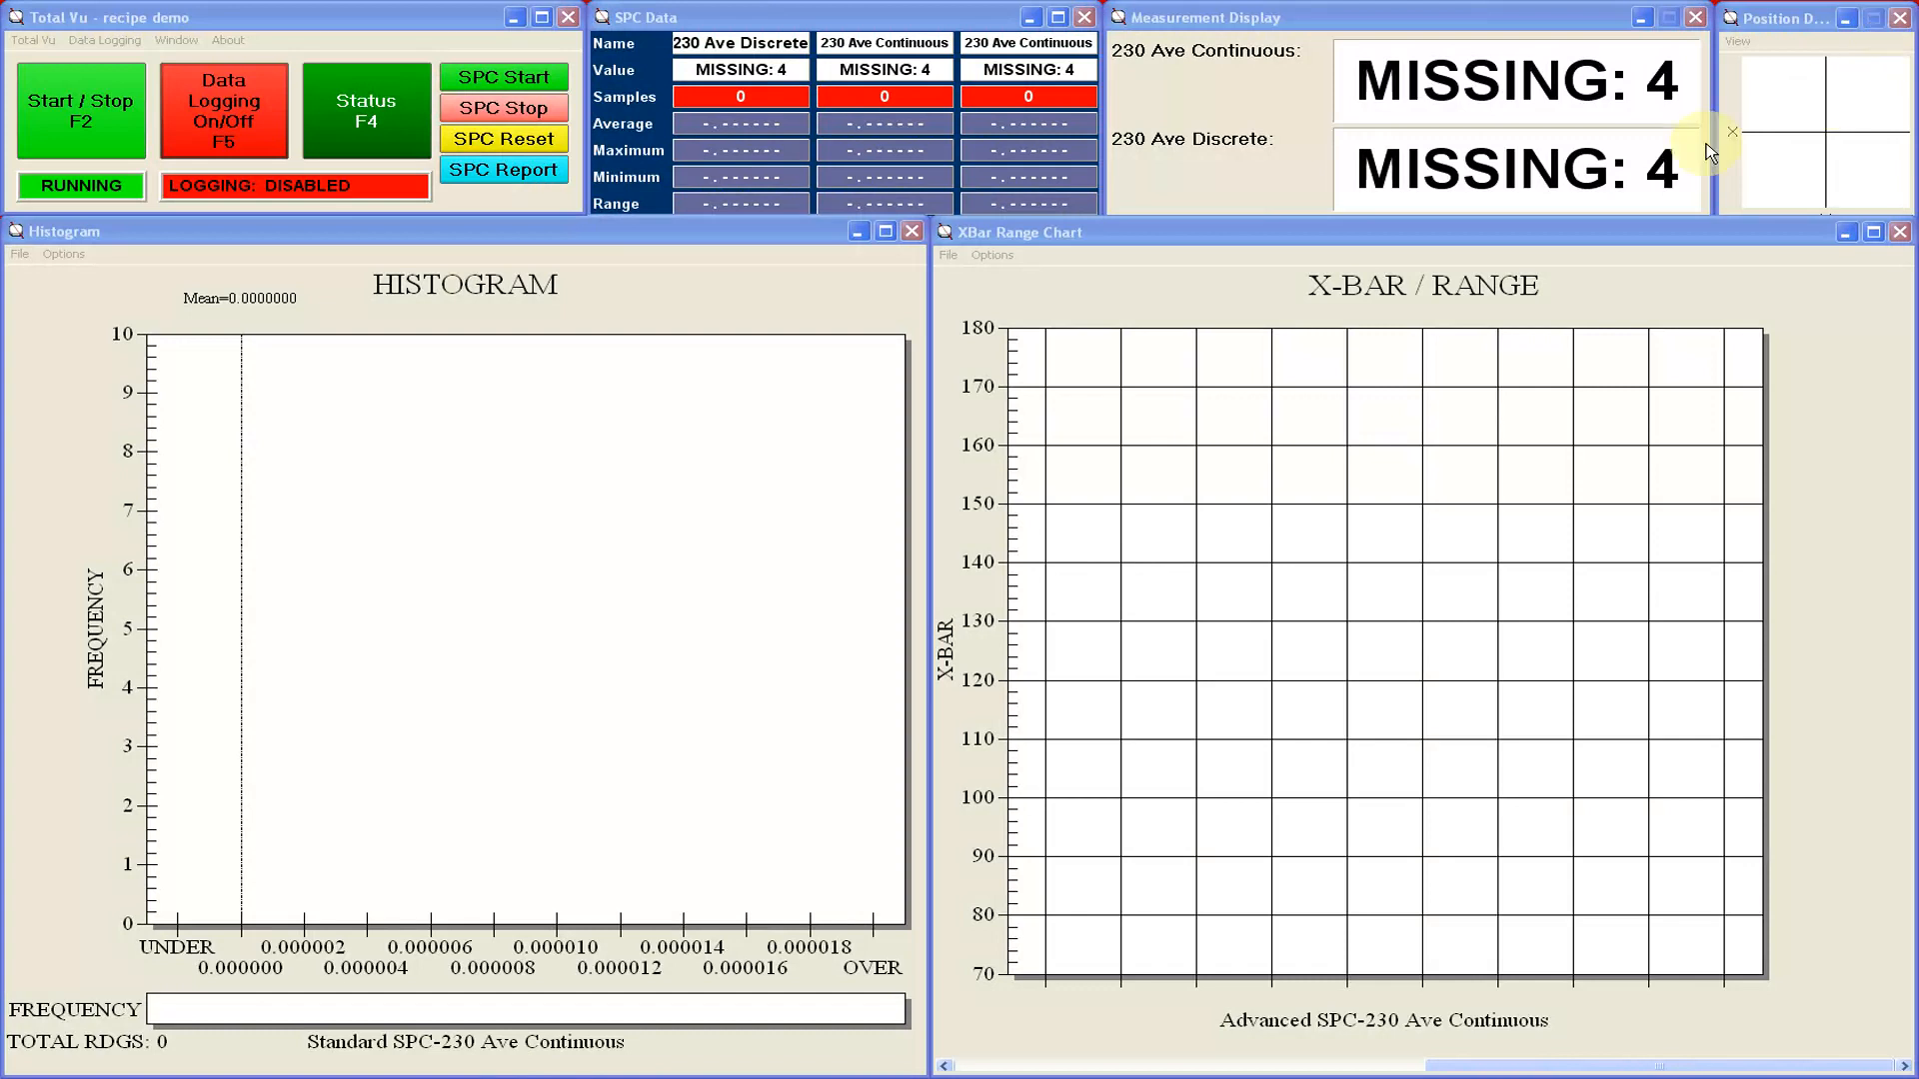
left_click(34, 41)
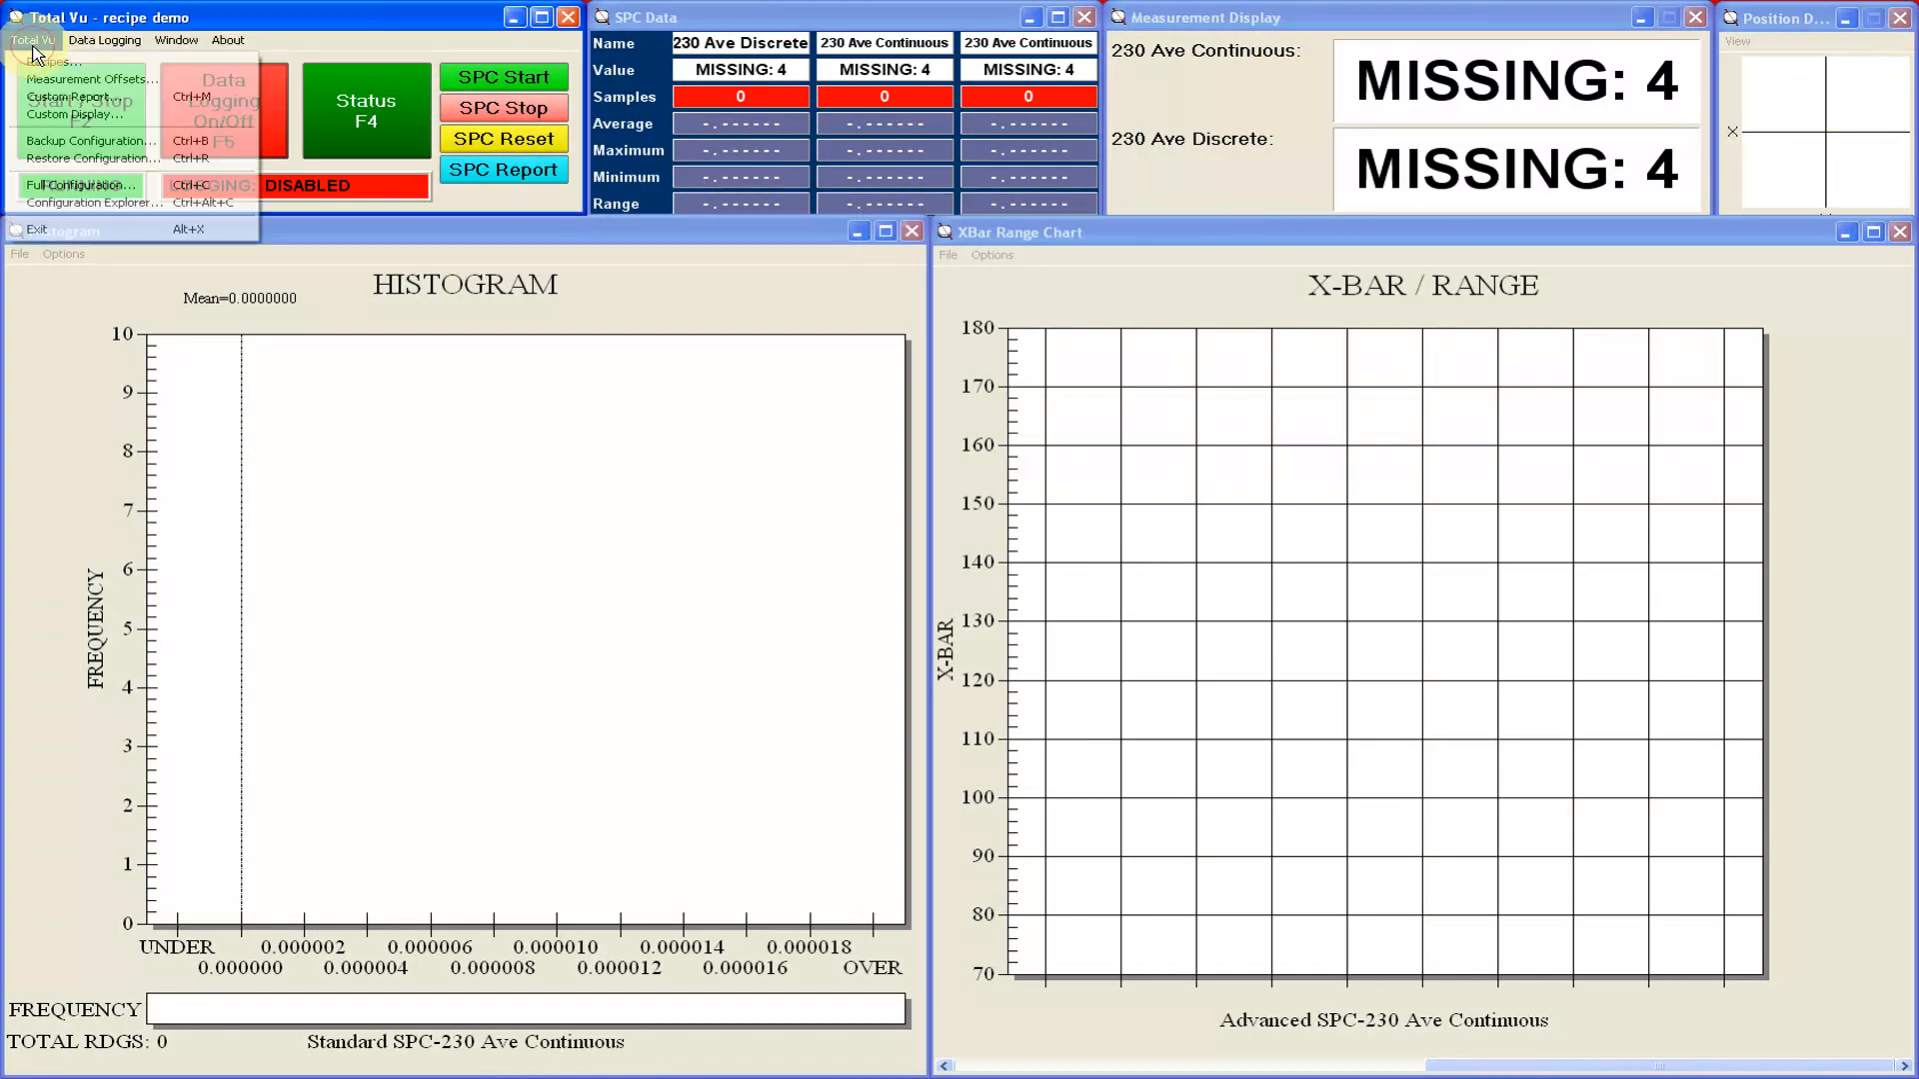
left_click(98, 96)
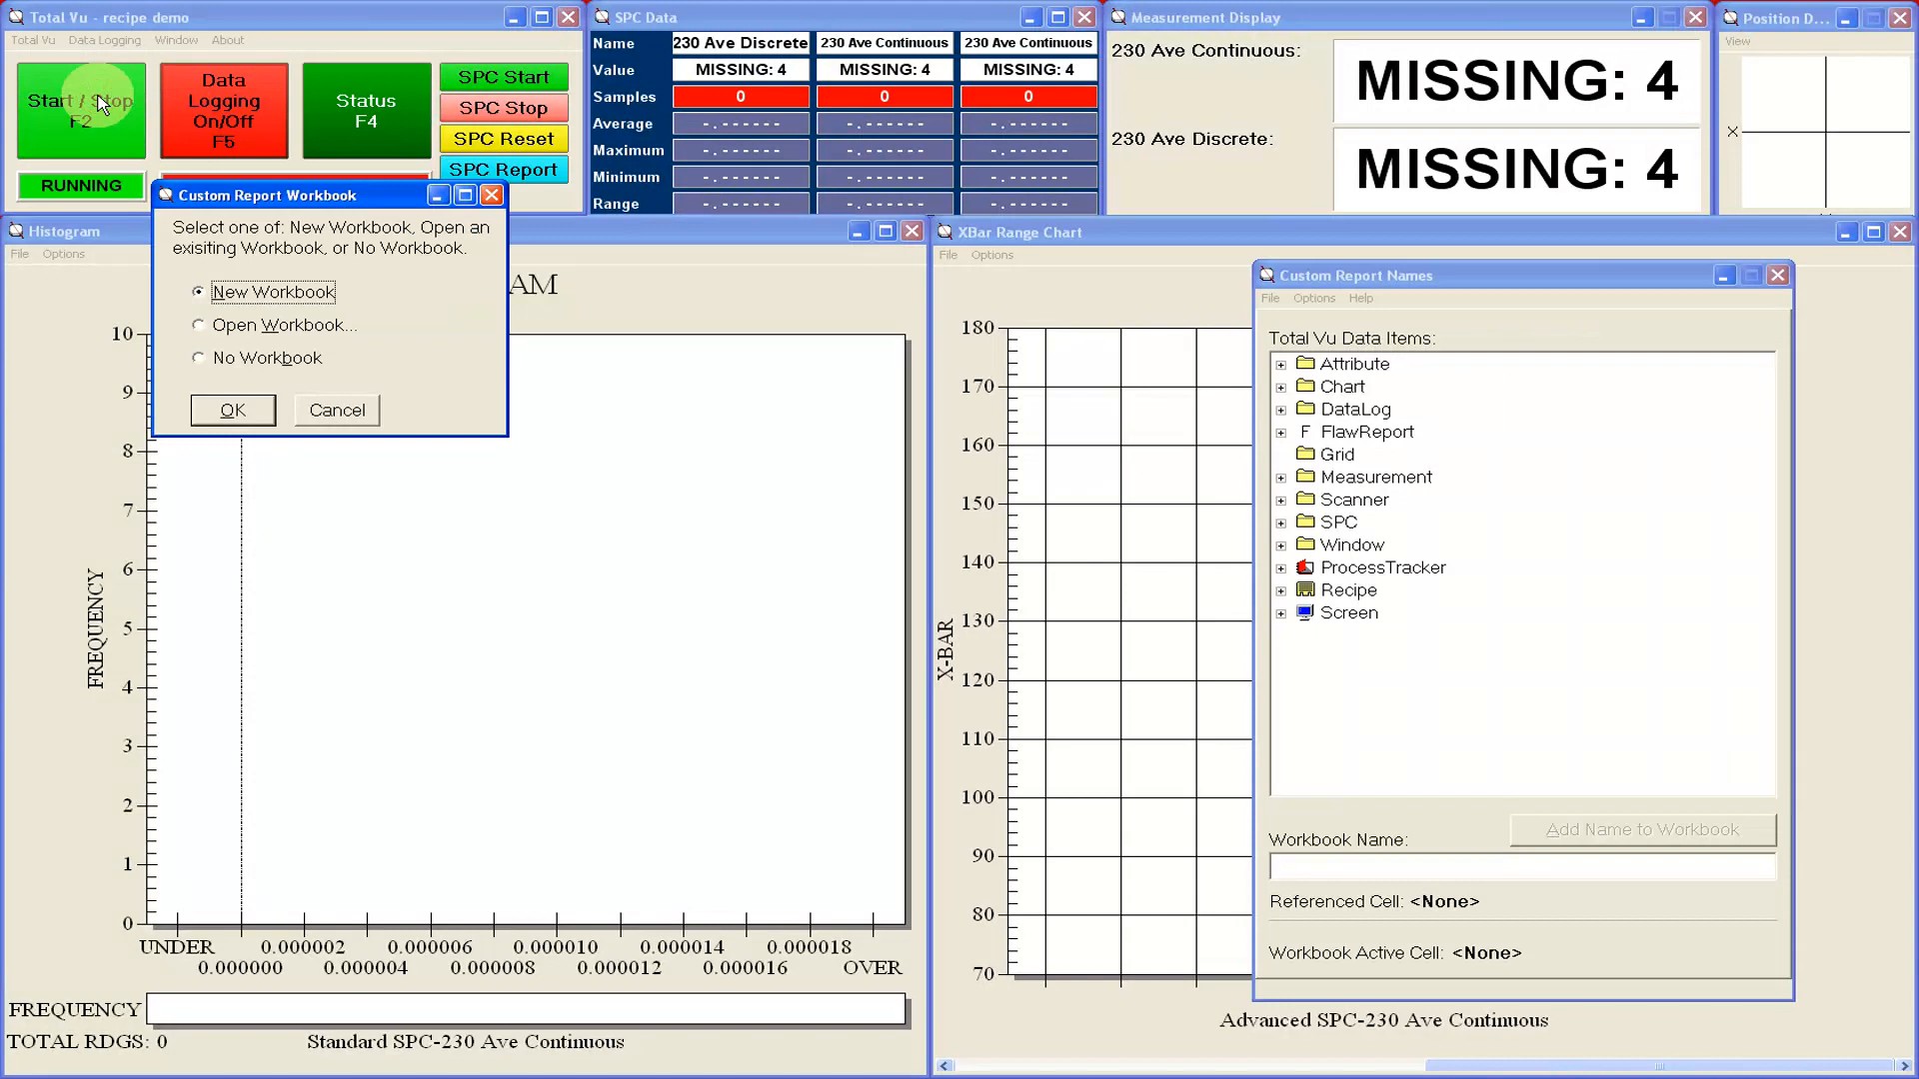
left_click(213, 327)
left_click(247, 414)
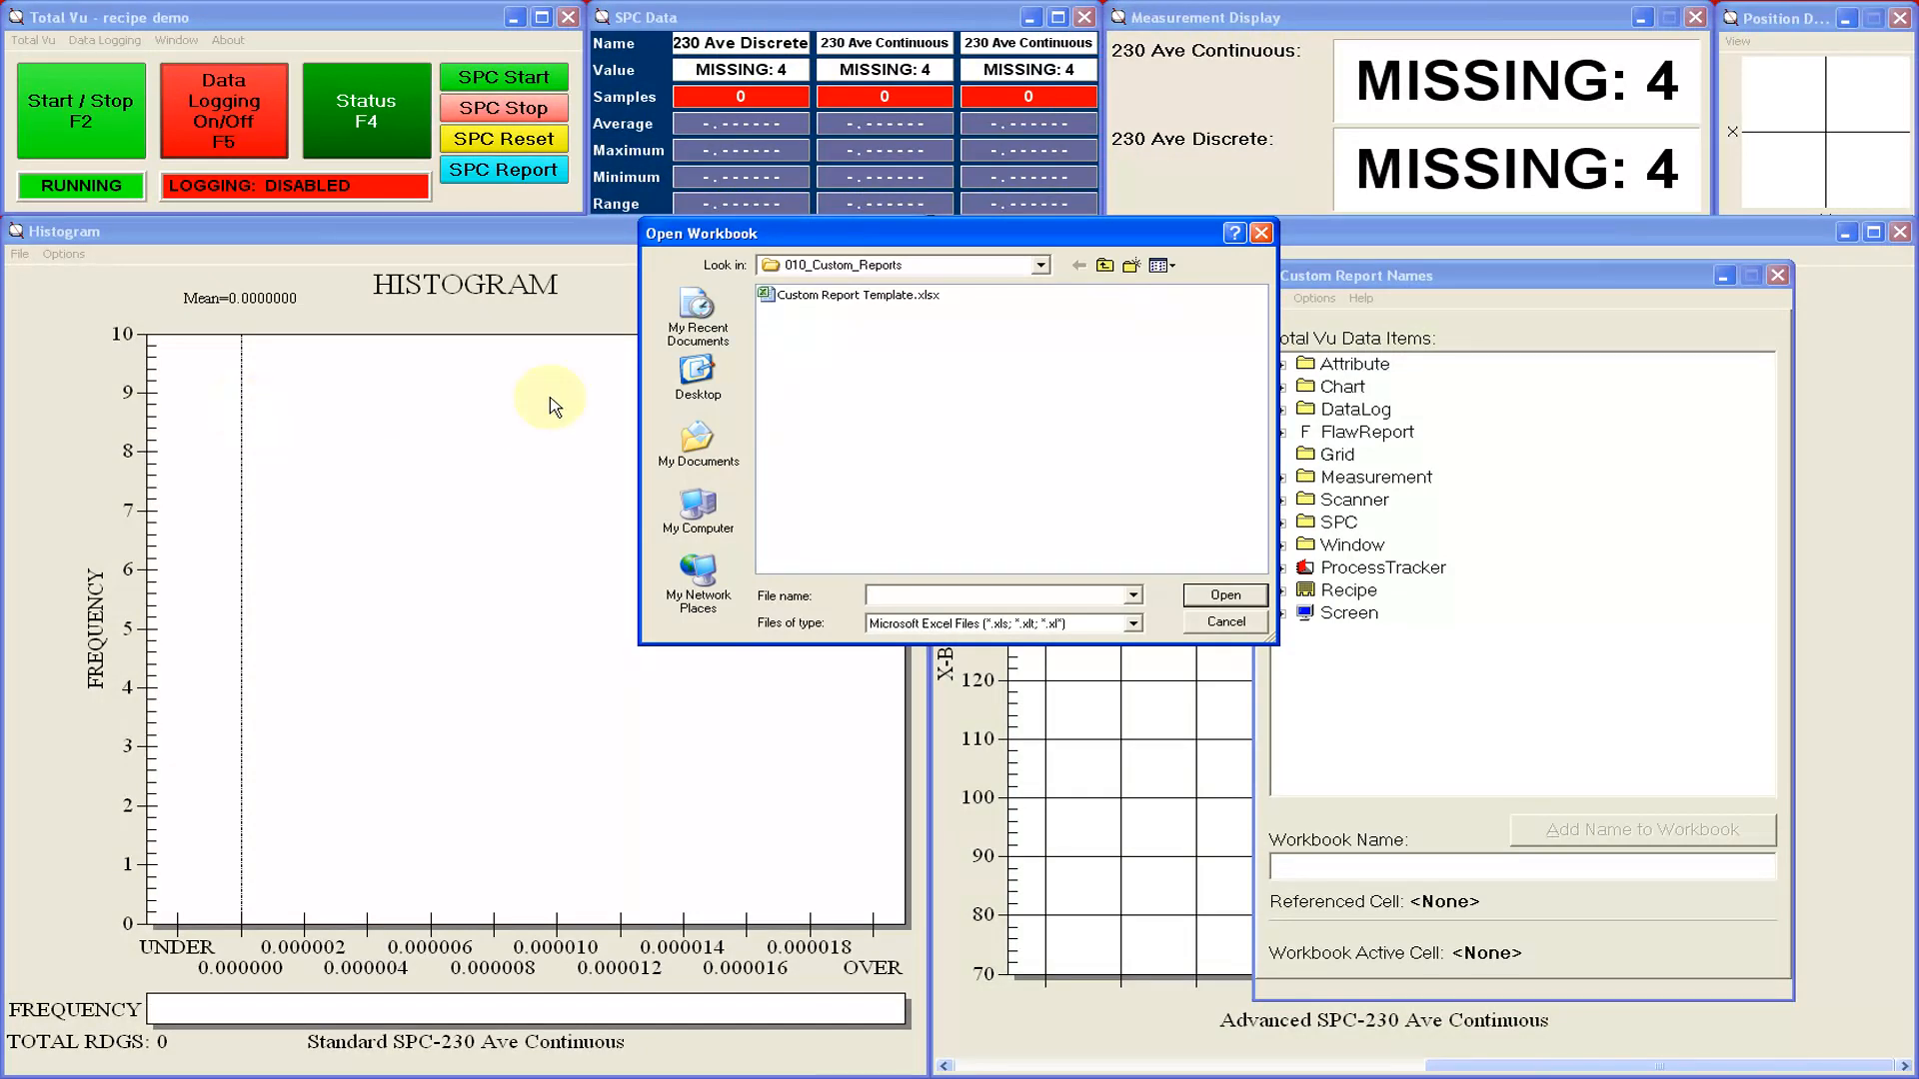
left_click(848, 296)
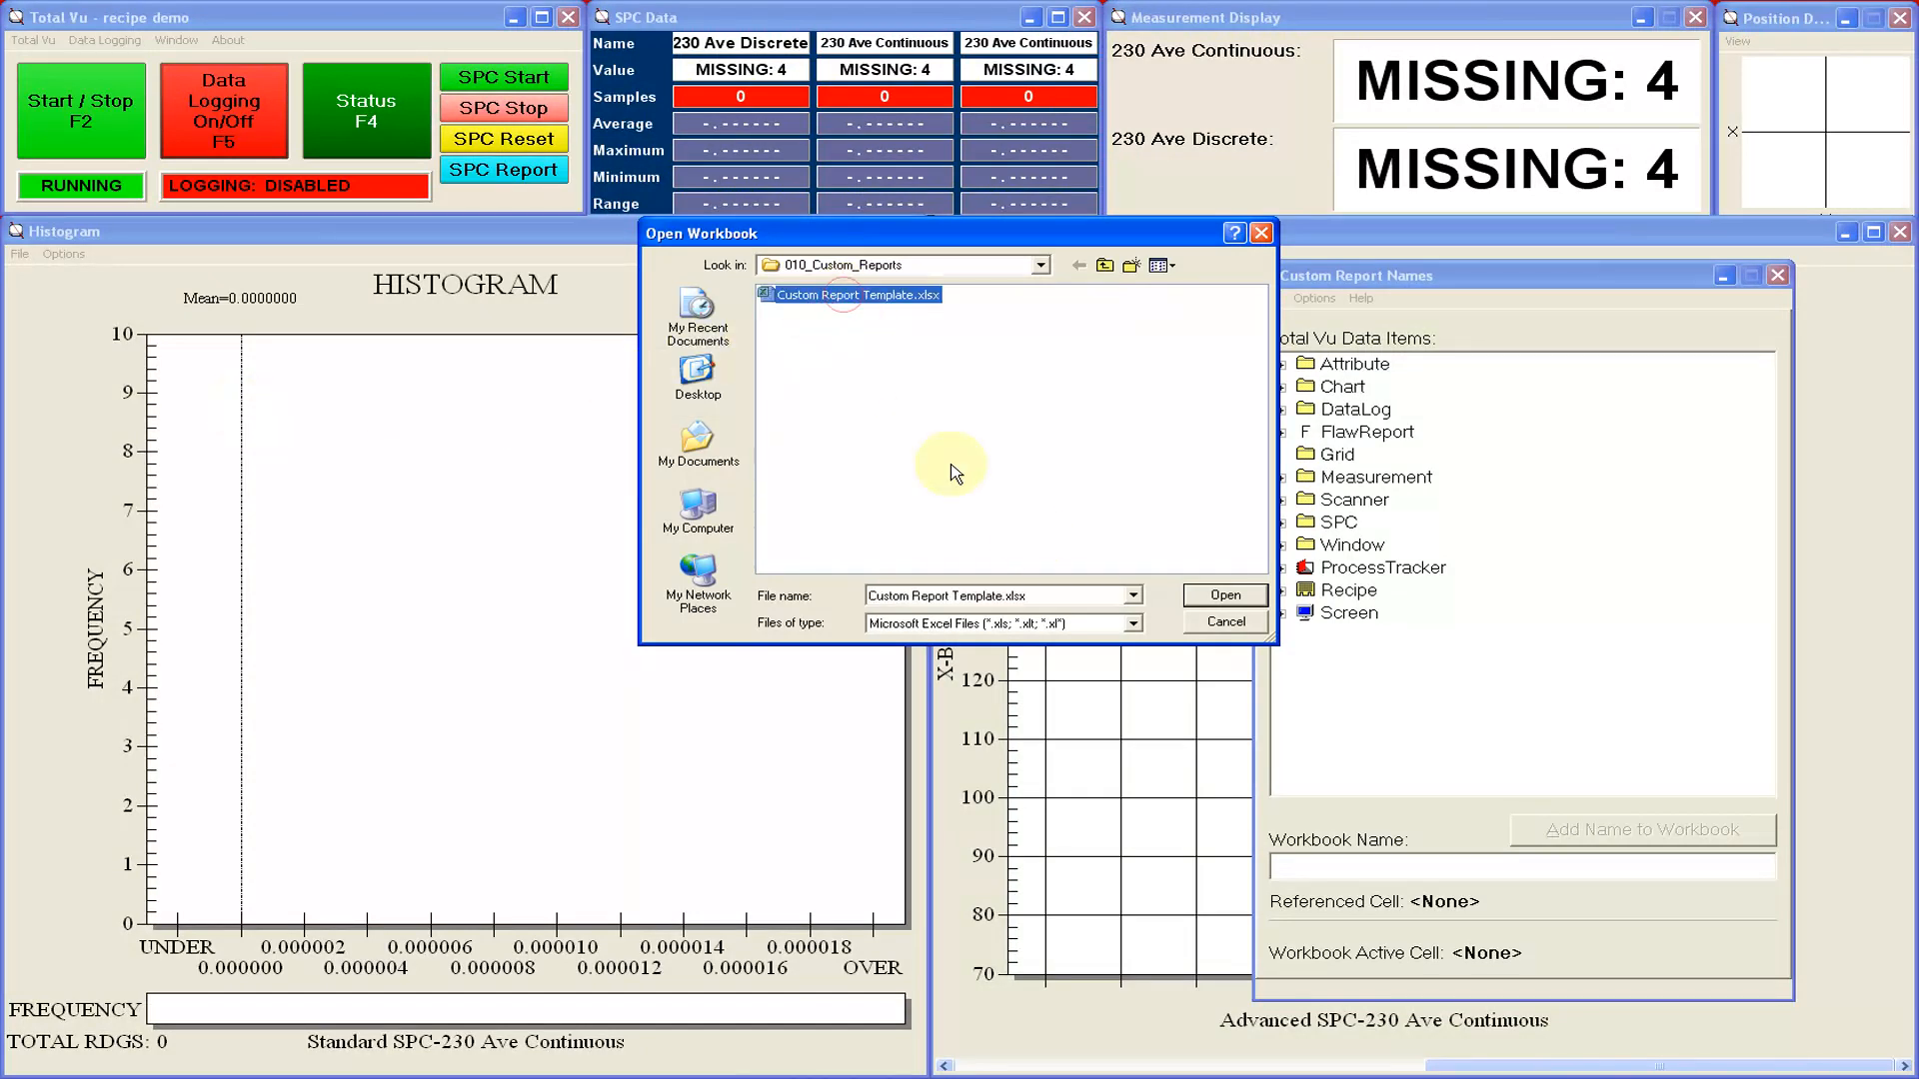
left_click(1221, 596)
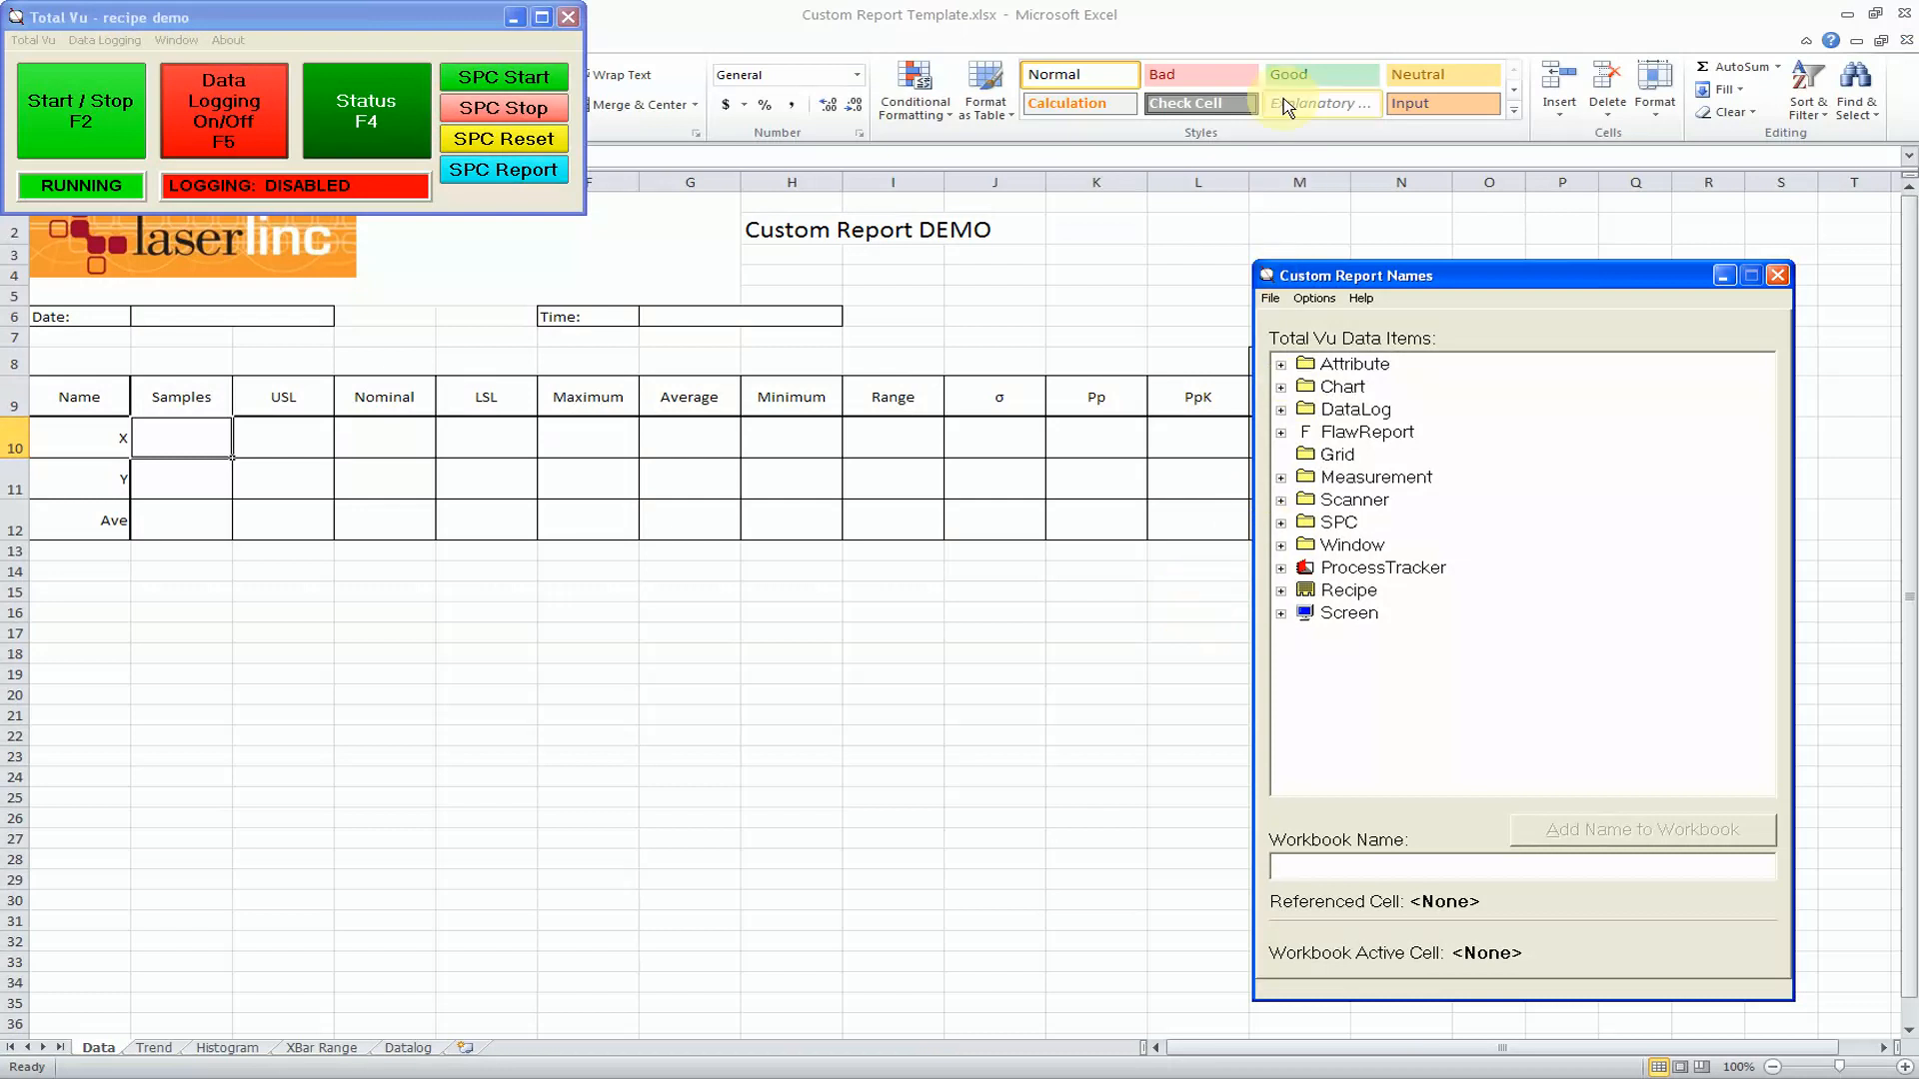
left_click(1262, 30)
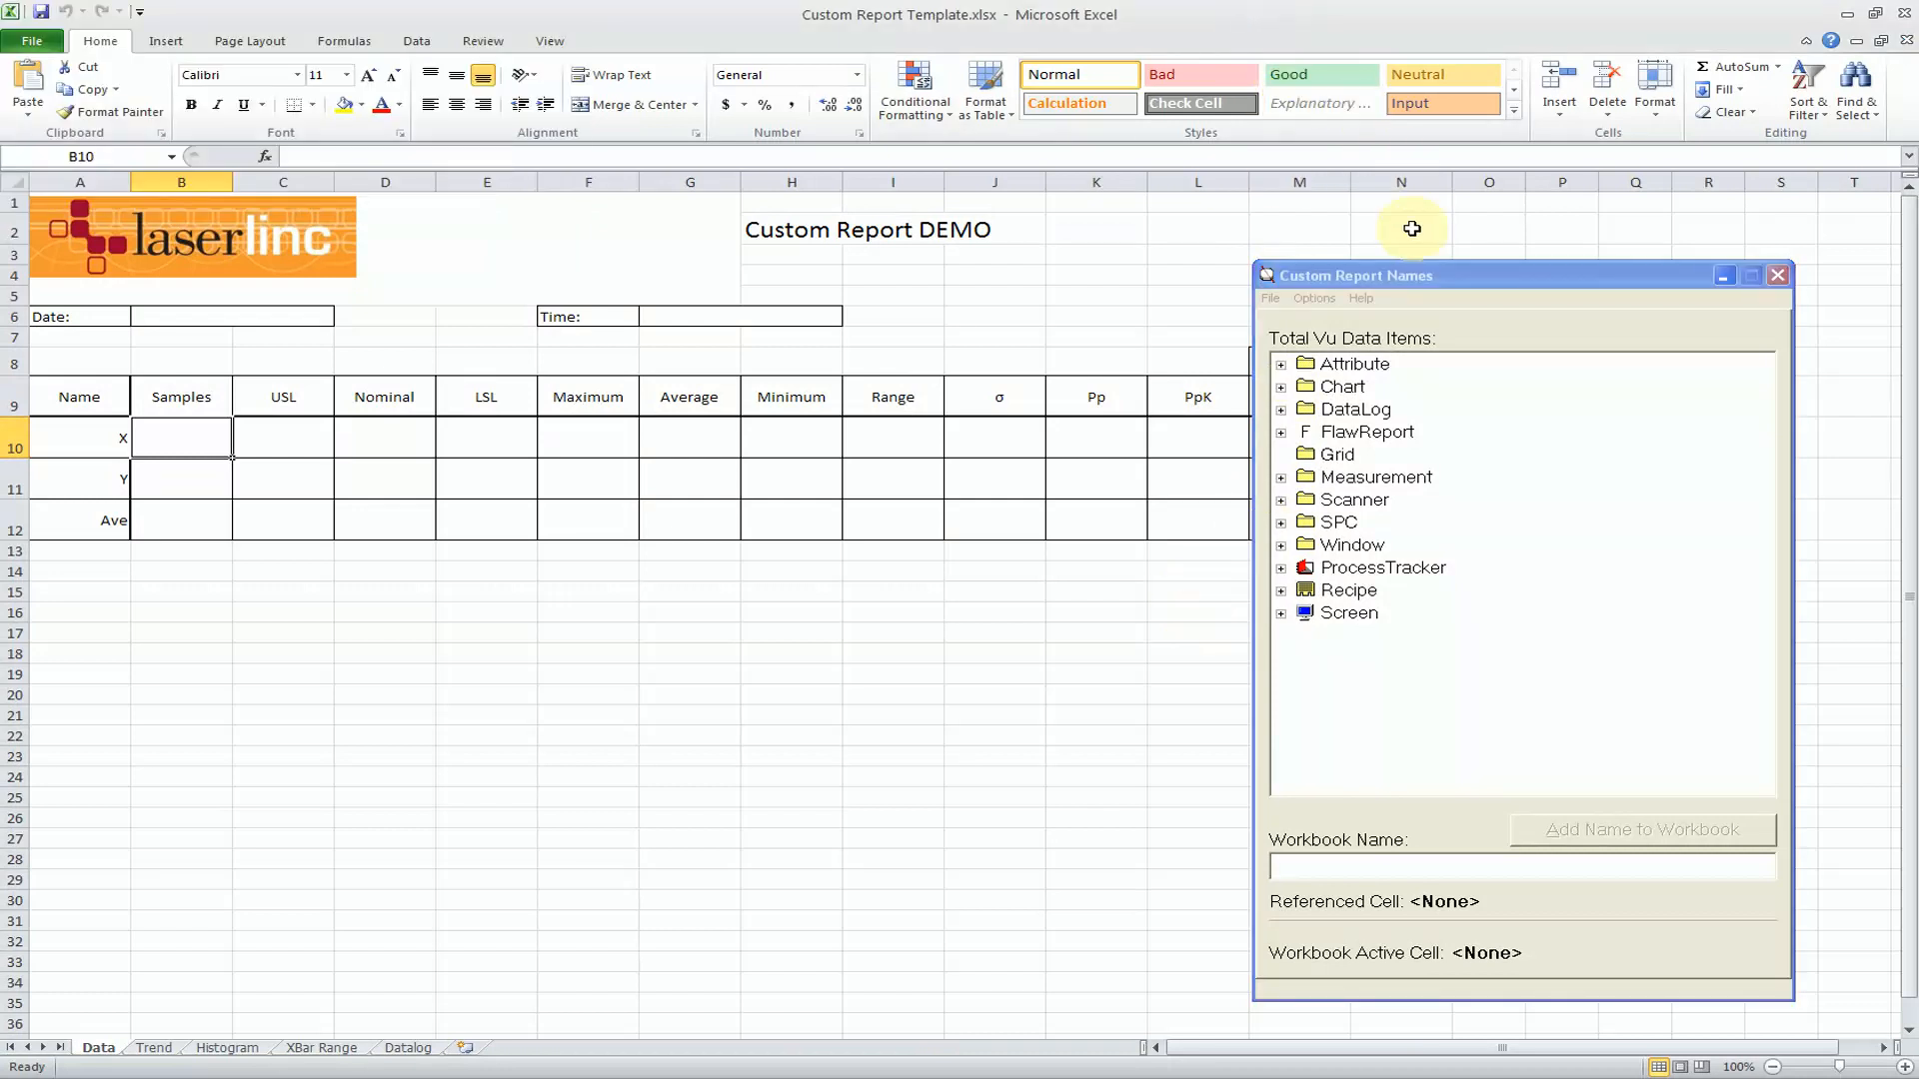
left_click(1418, 285)
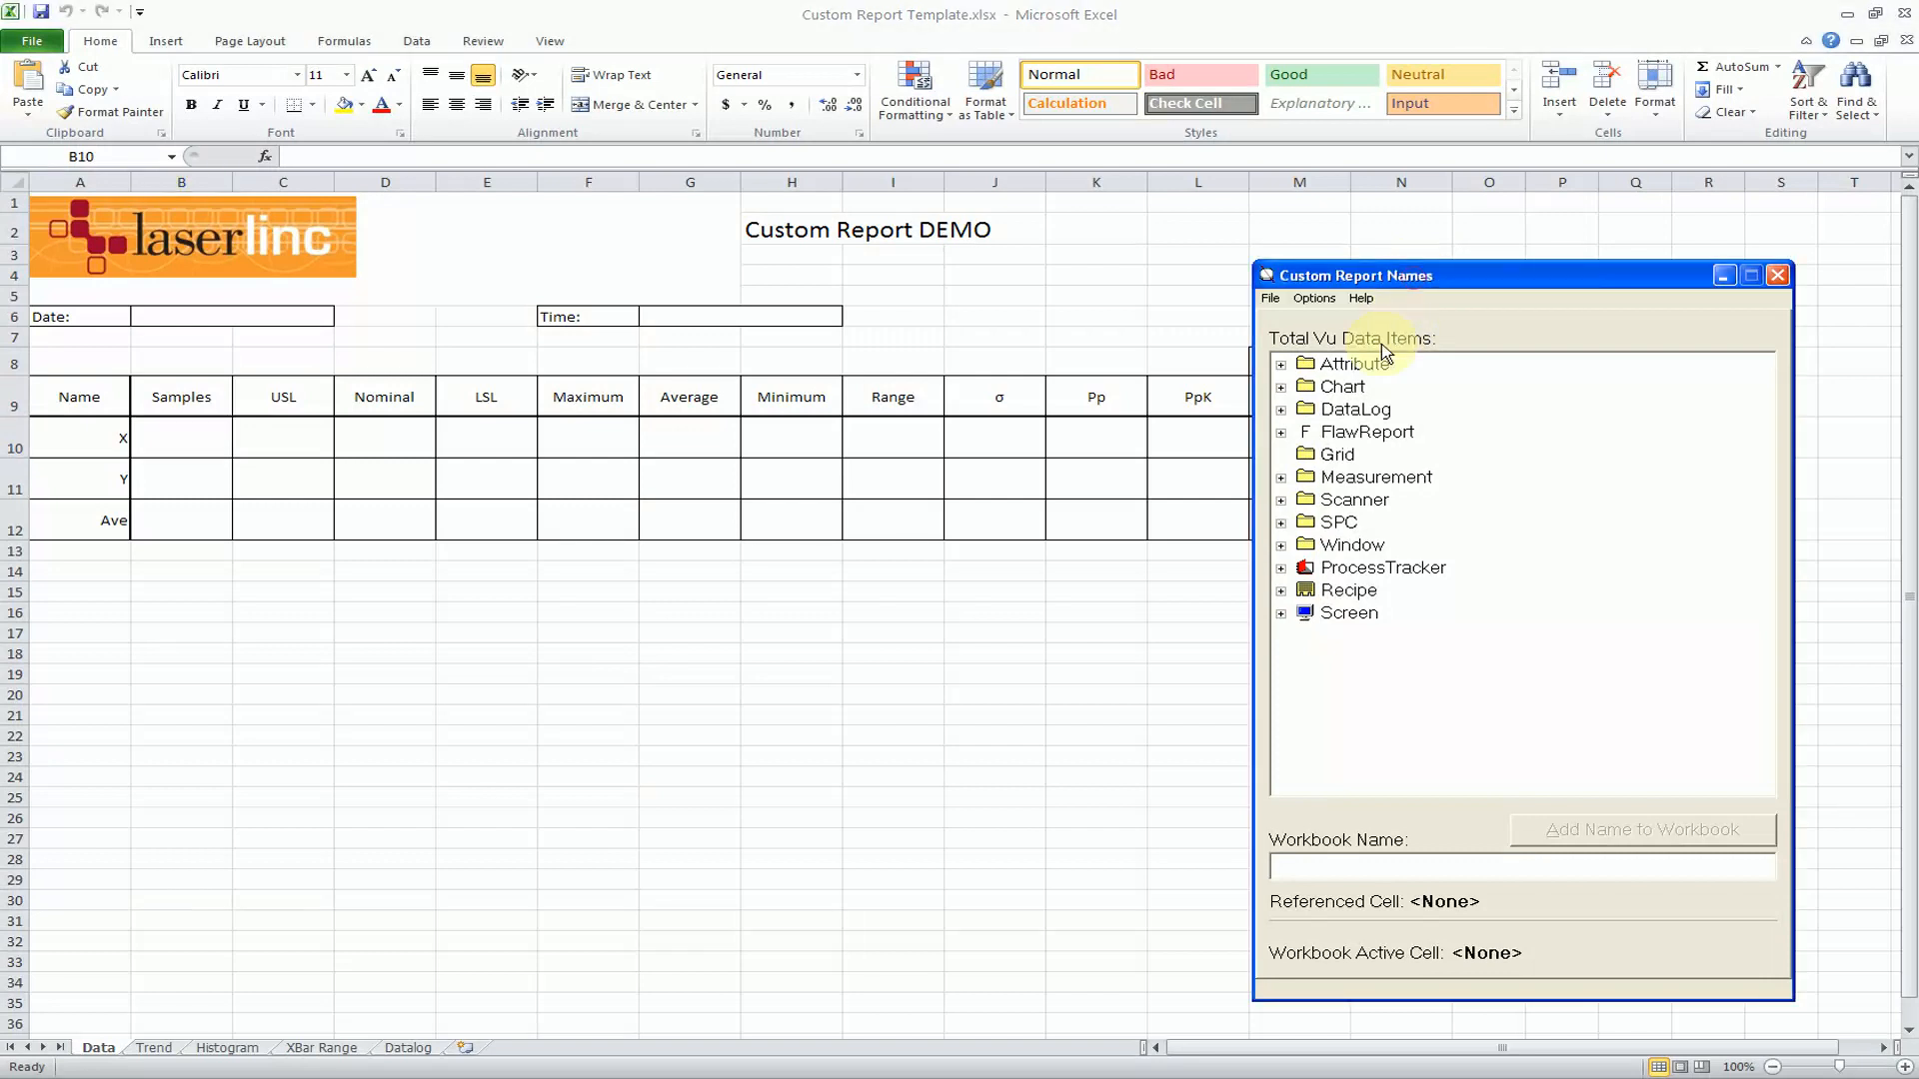
Add the Date attribute's Value name to the workbook at the merged Date cell B6:C6 on the Data sheet.
left_click(1281, 365)
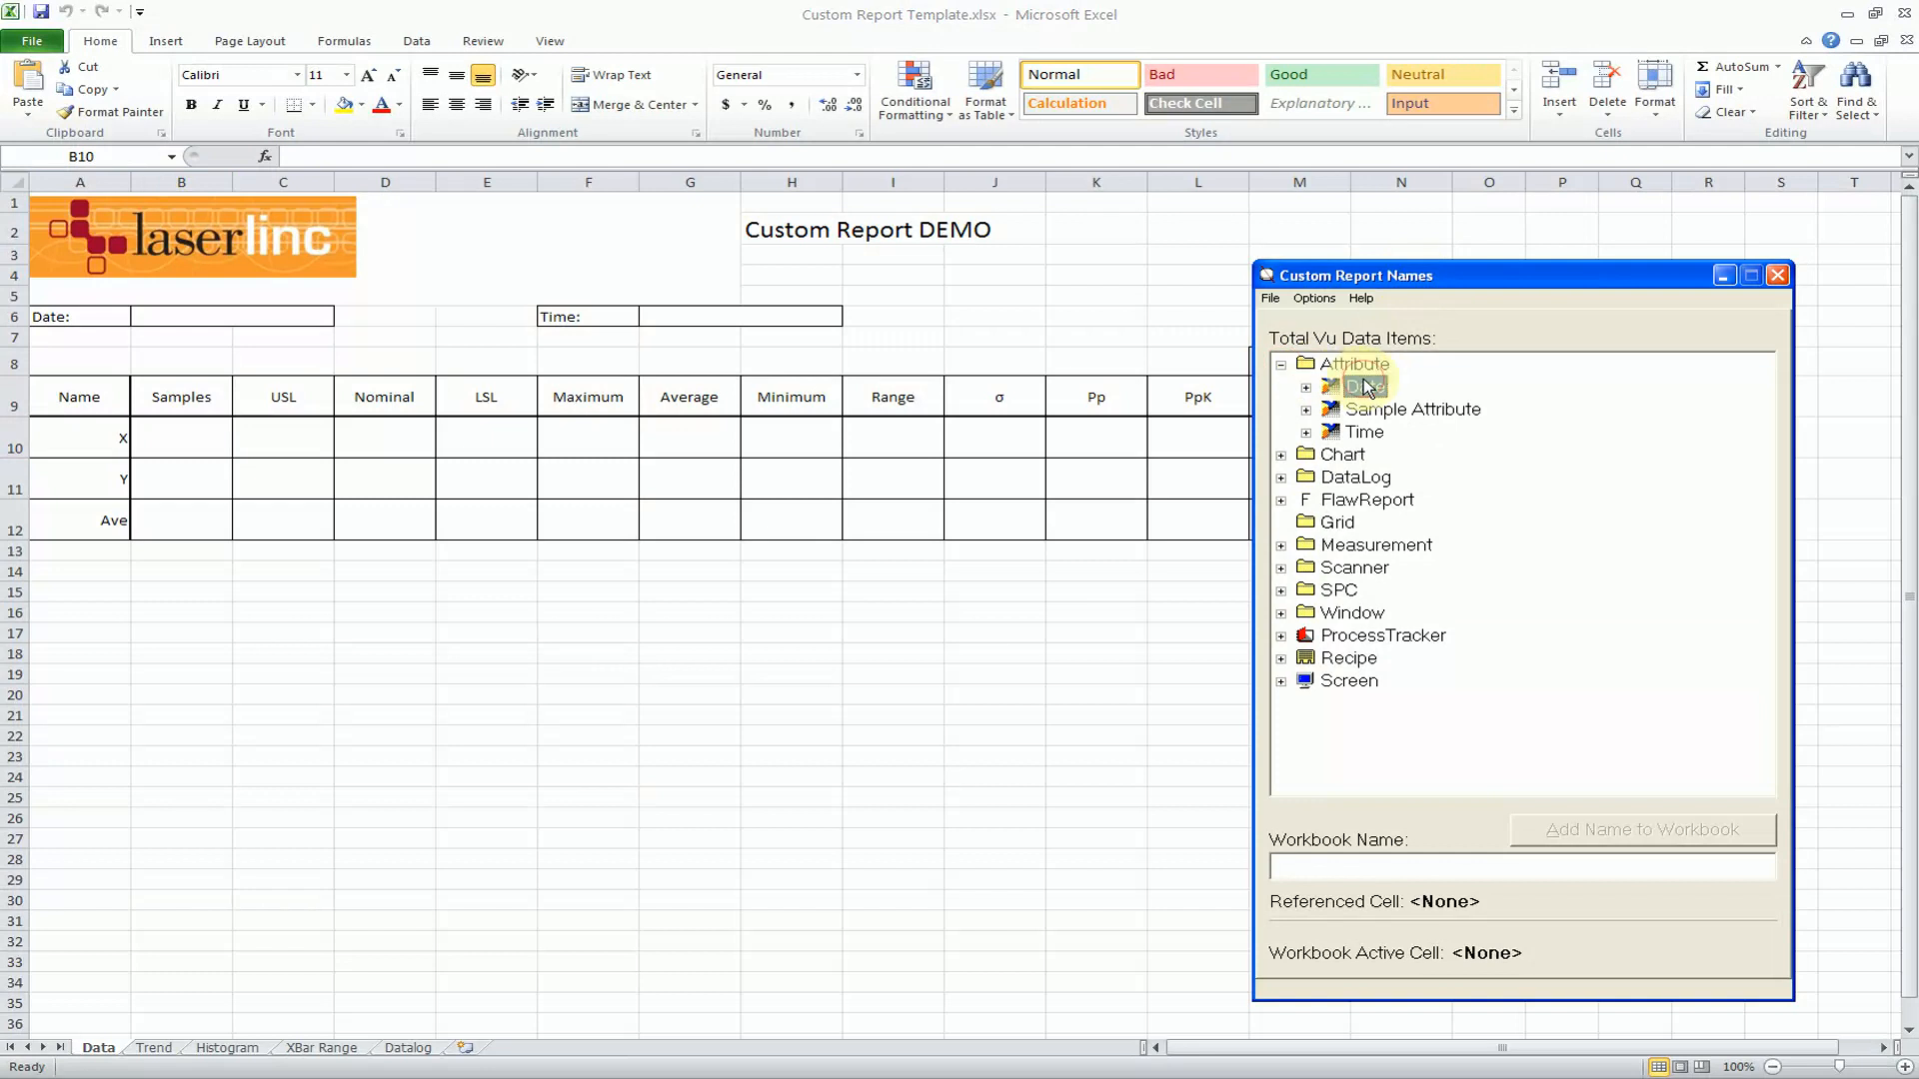
double_click(1307, 386)
left_click(1393, 411)
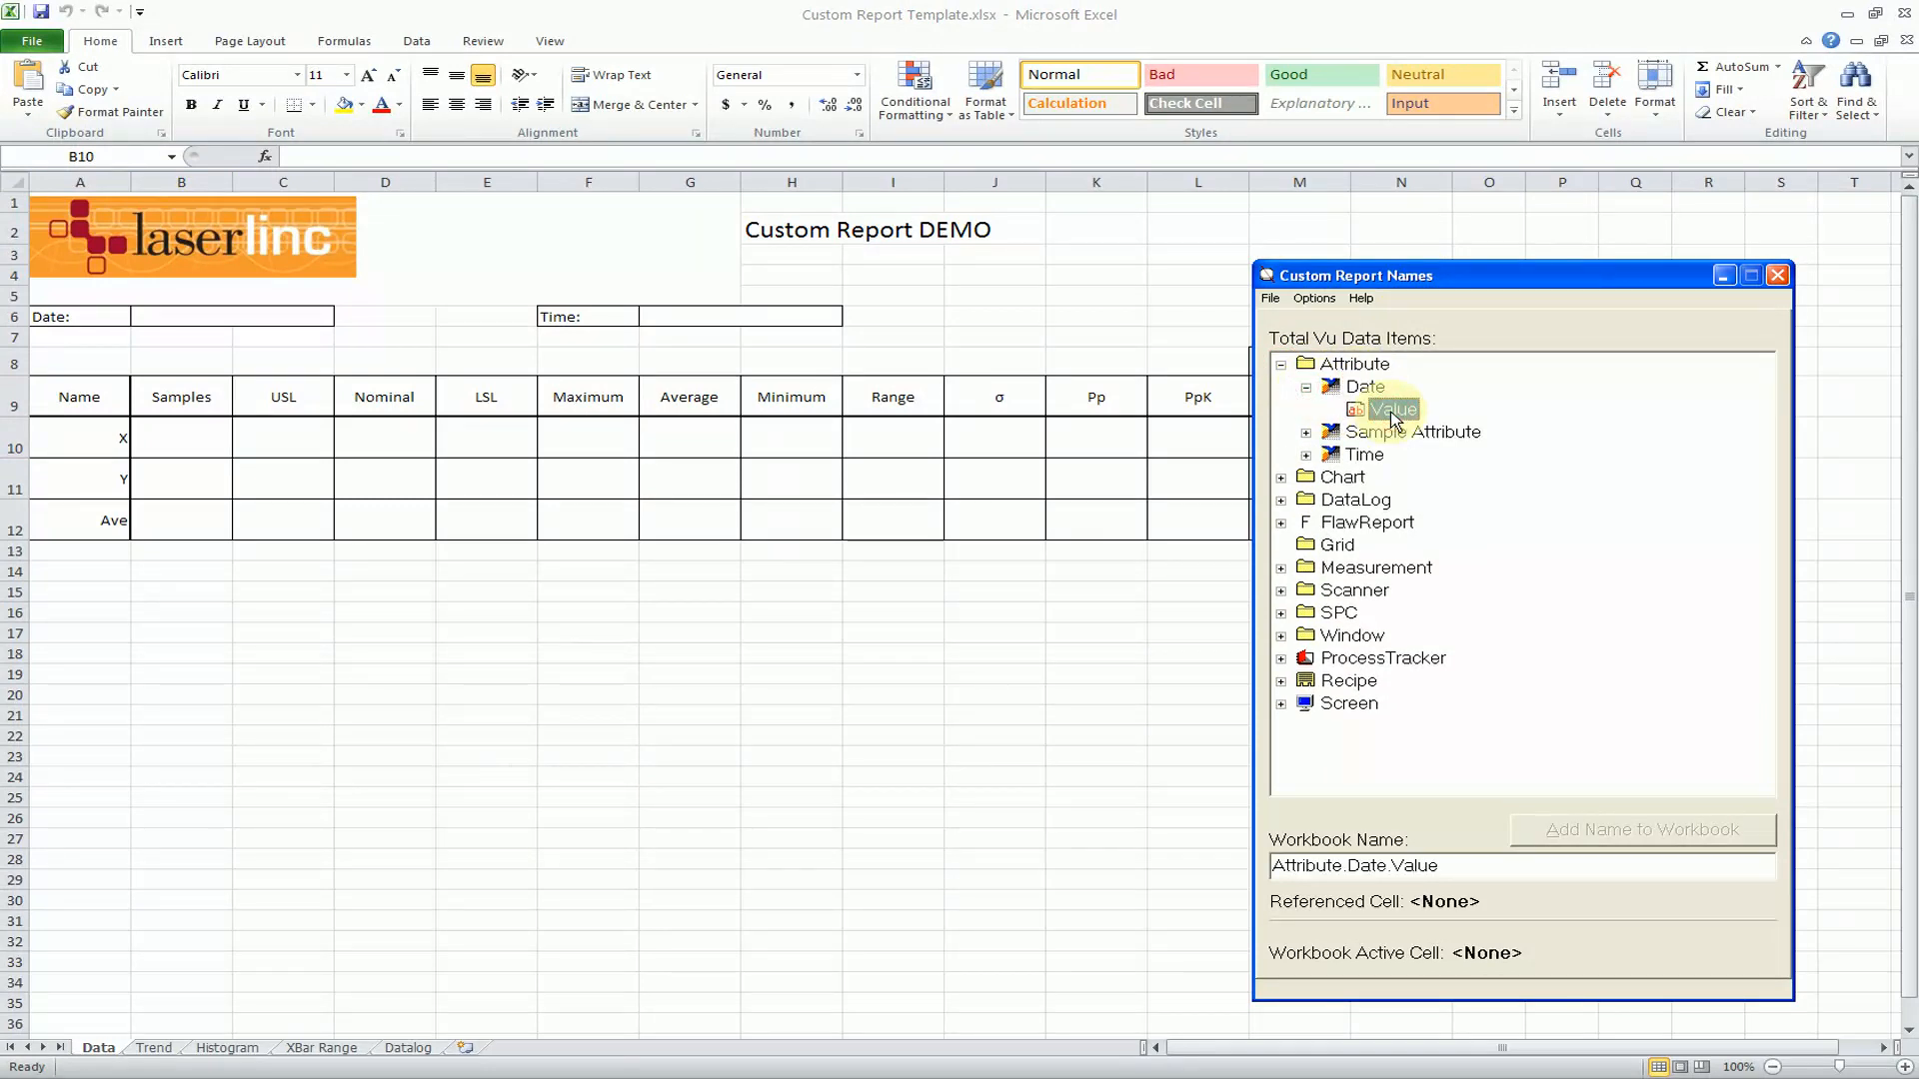
left_click(275, 316)
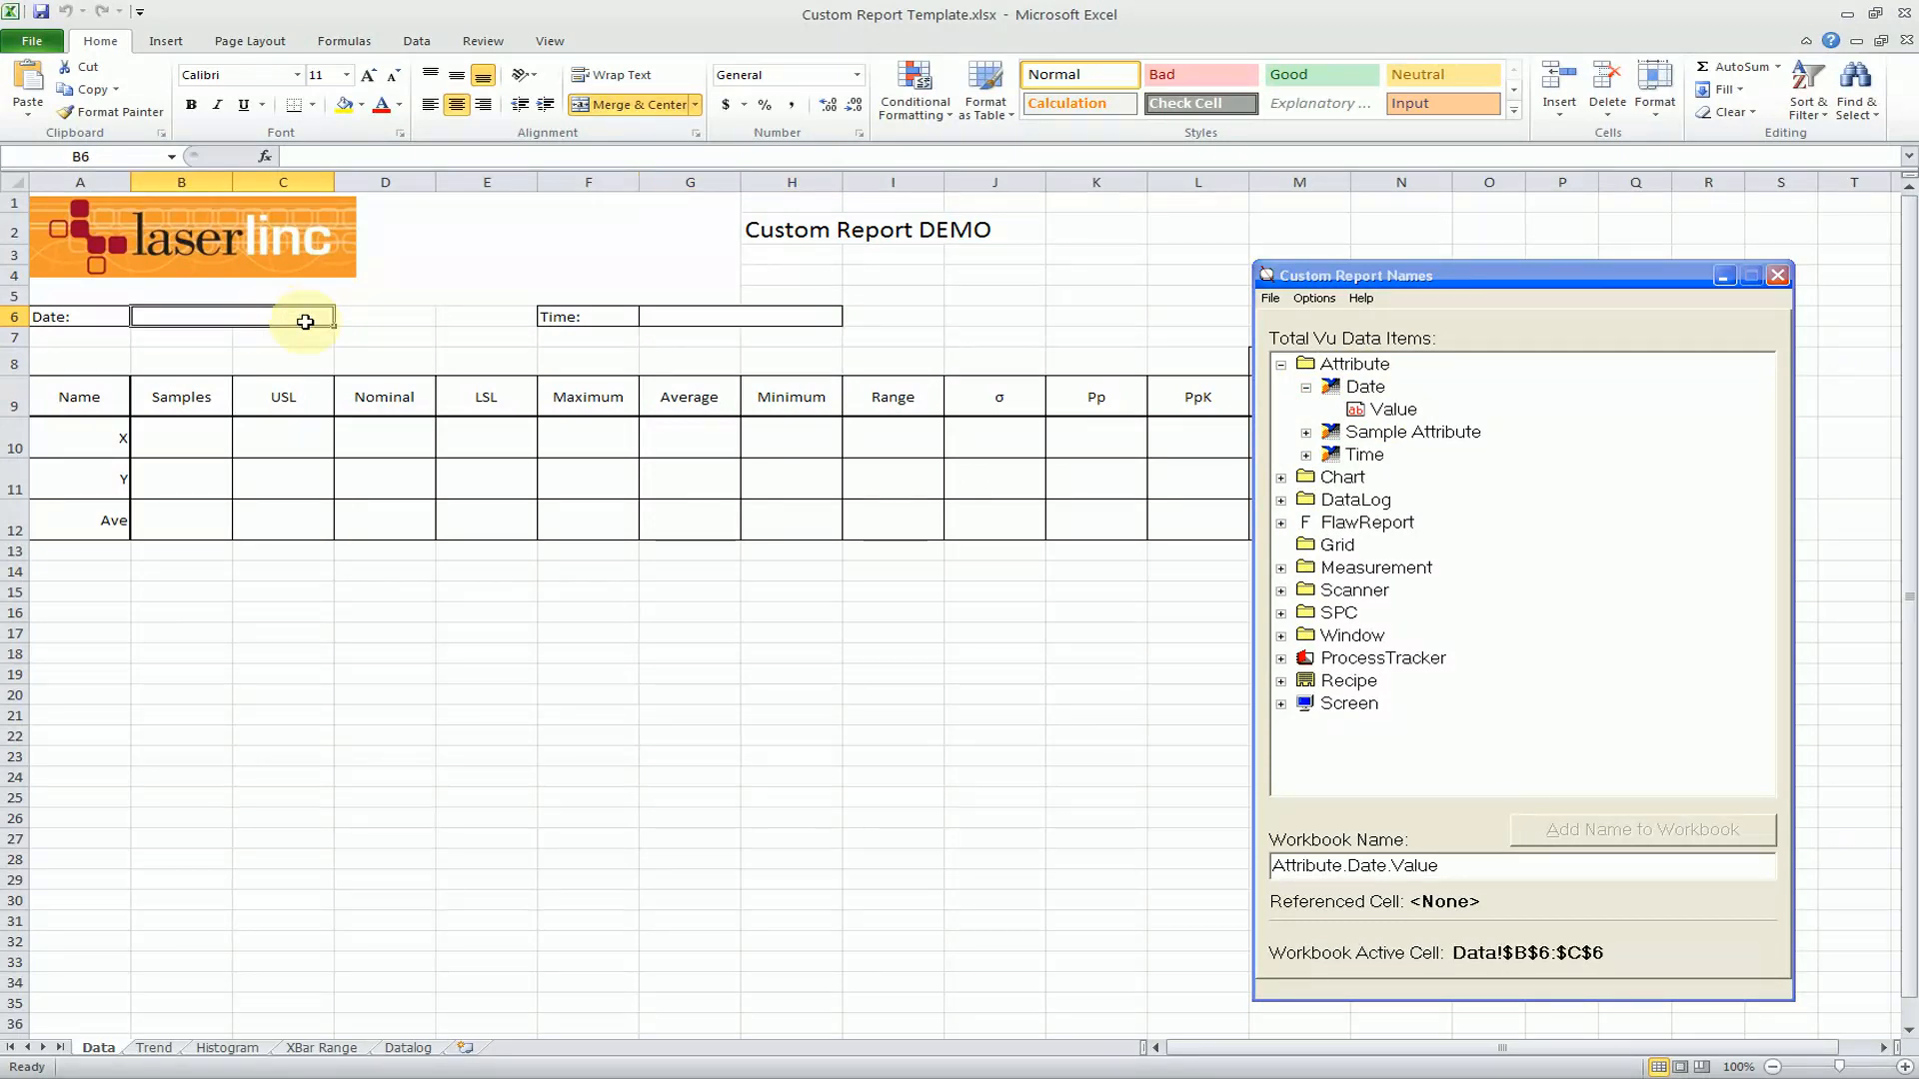
left_click(1365, 390)
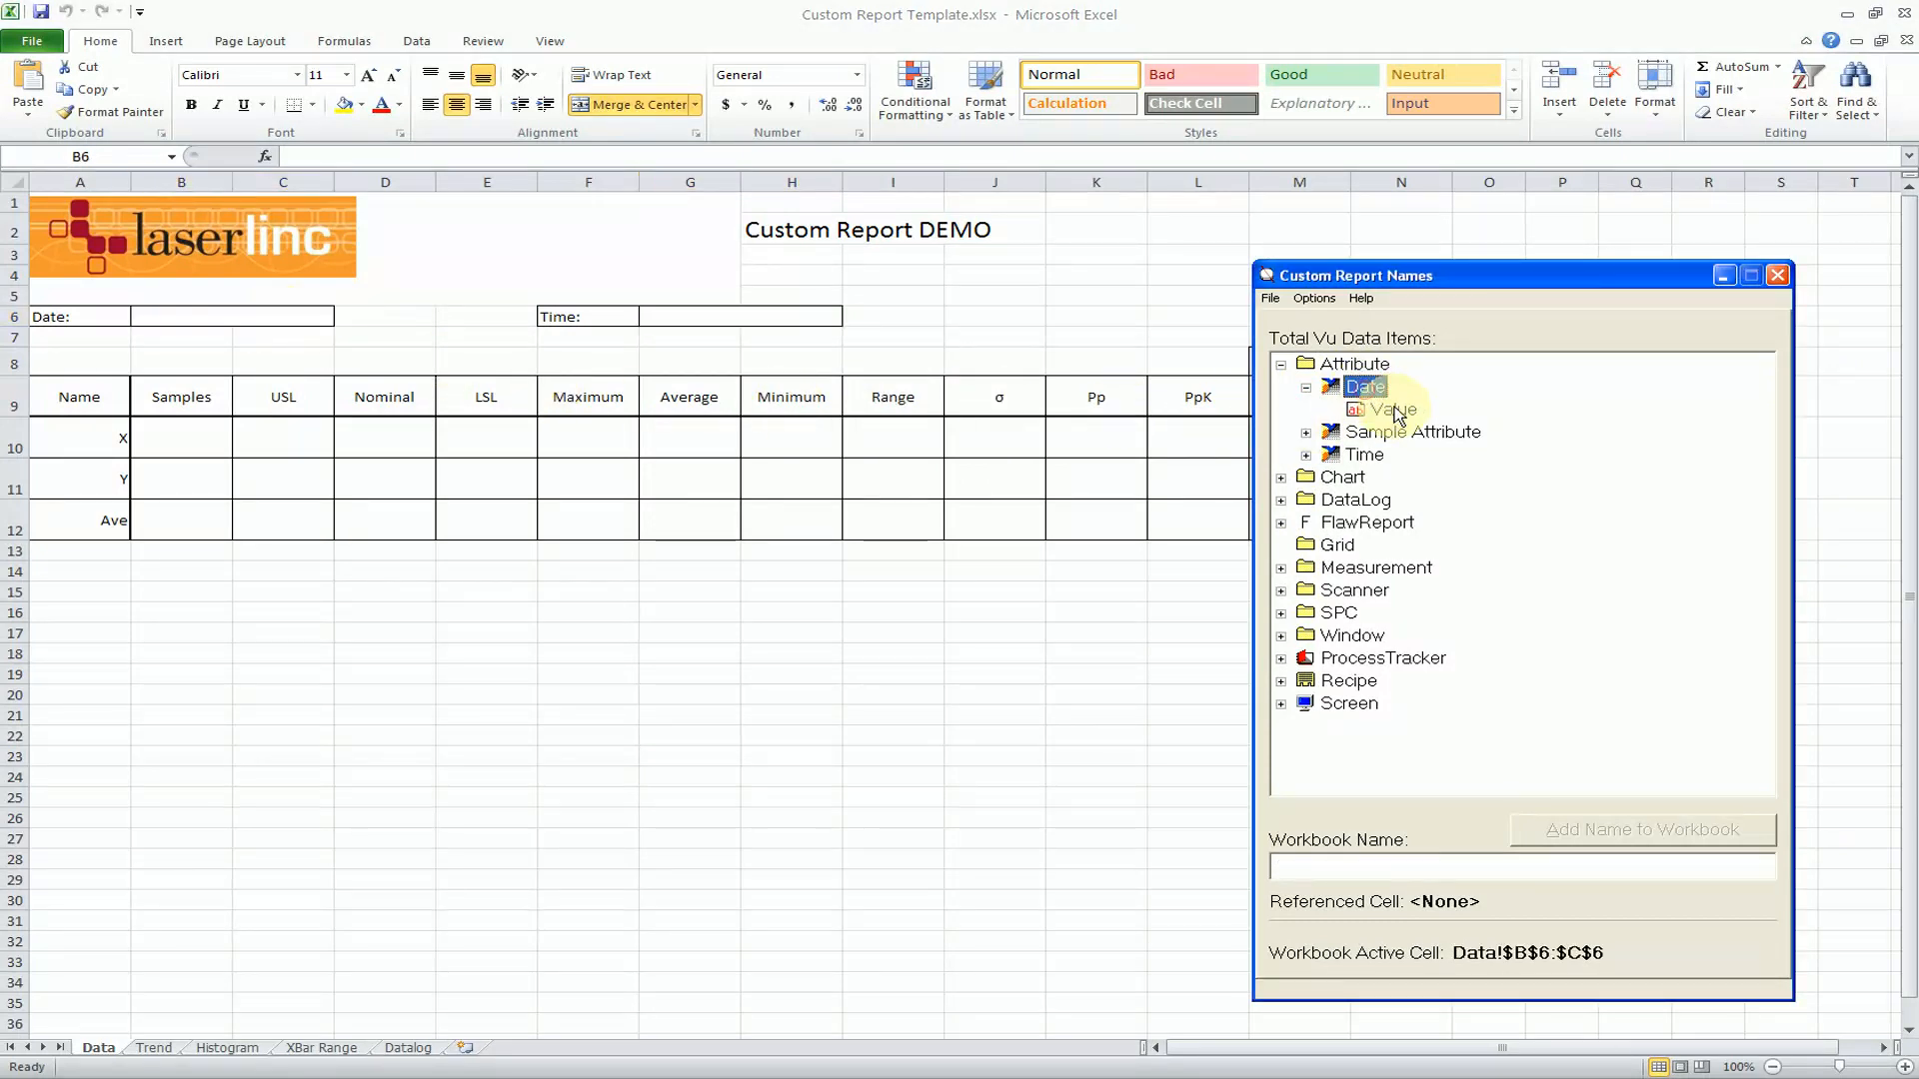
left_click(1395, 412)
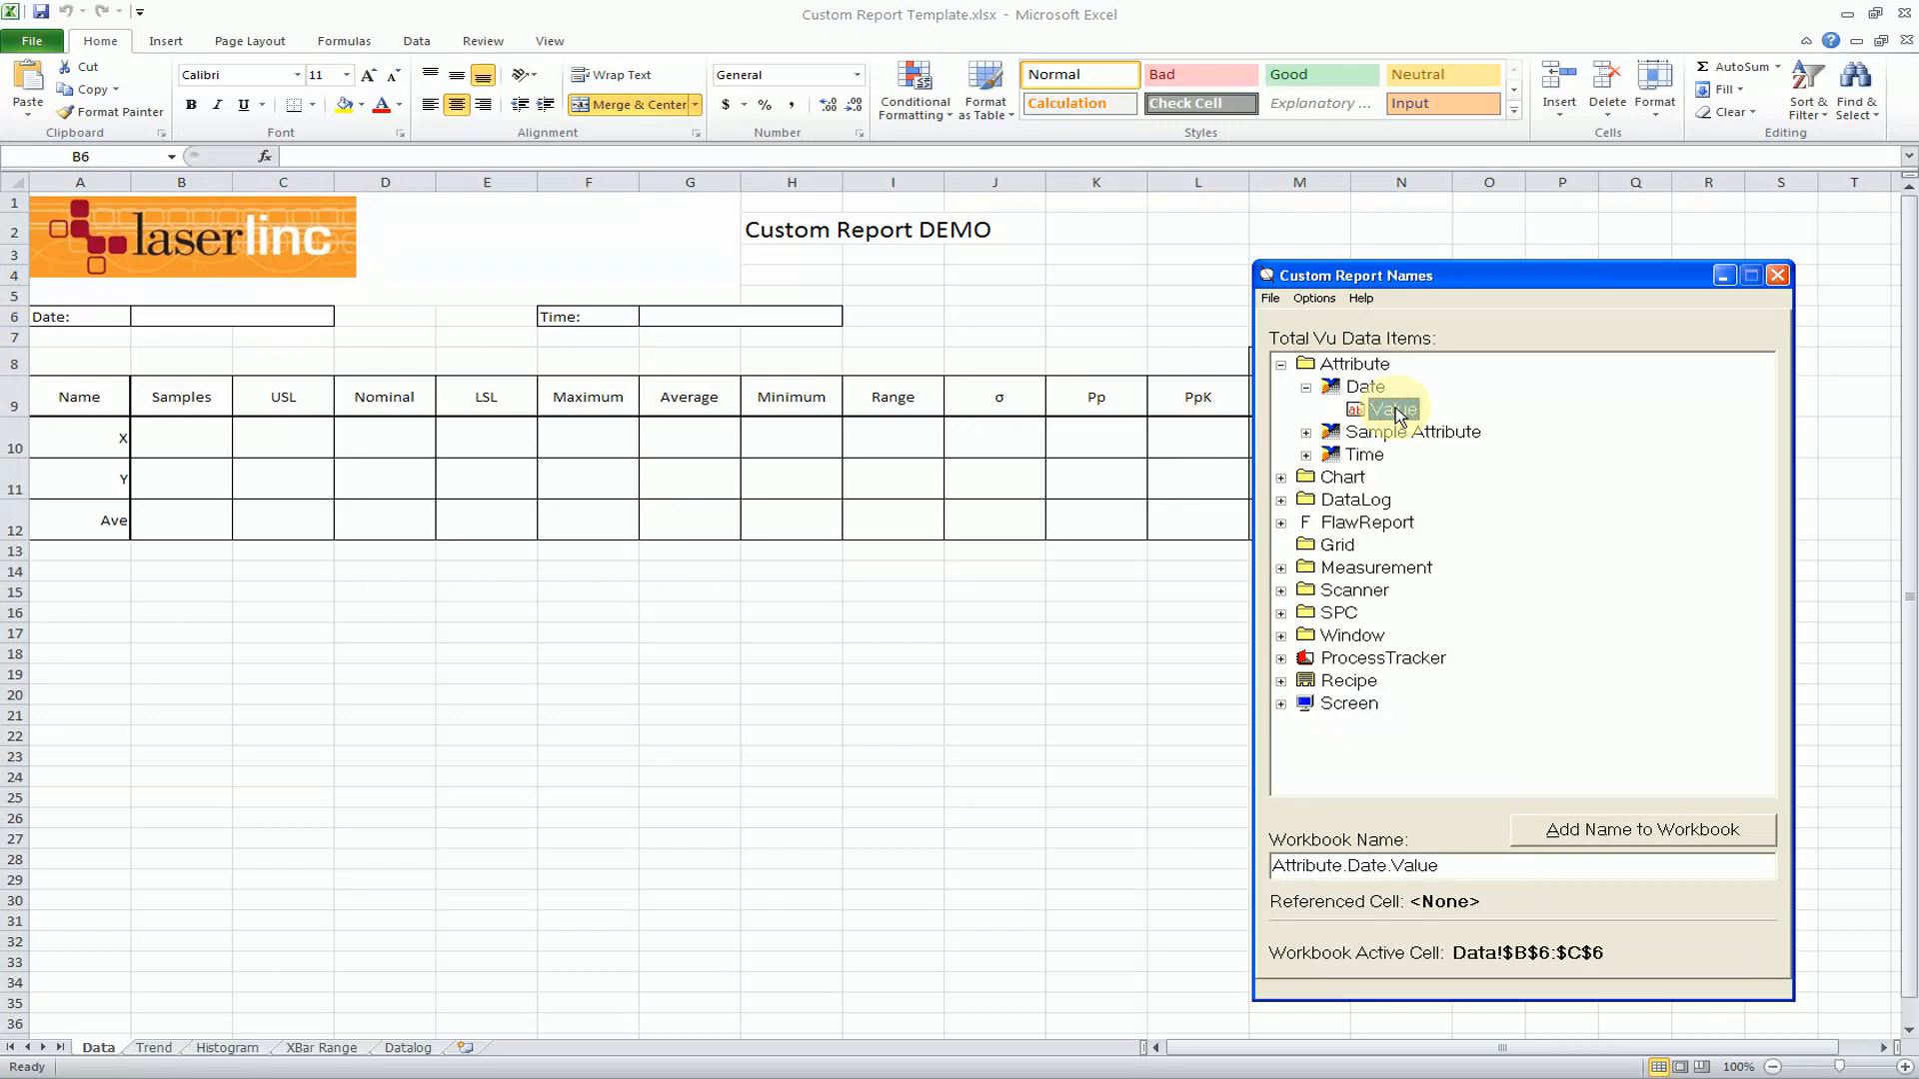
left_click(1637, 832)
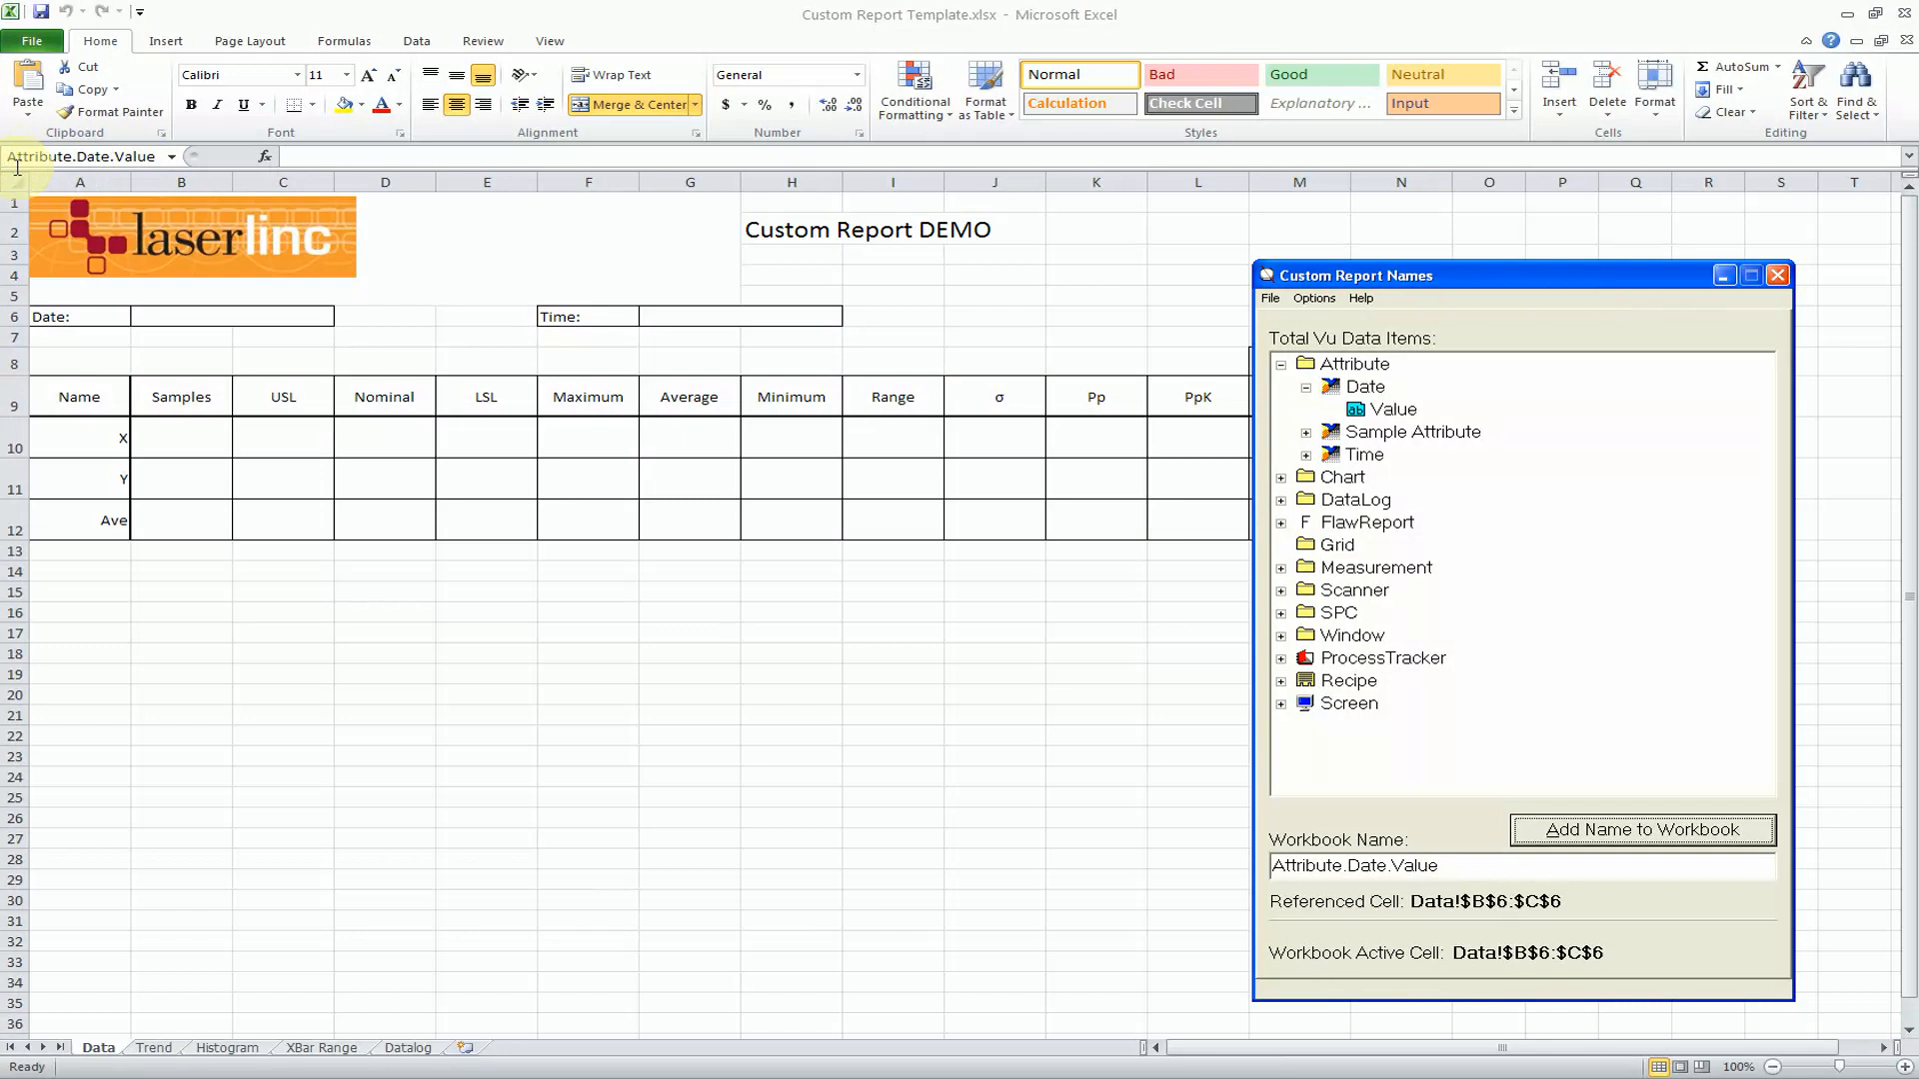
Add the Time attribute's Value name to the workbook at the merged Time cell G6:H6, and collapse the Attribute category.
left_click(1306, 388)
left_click(1305, 433)
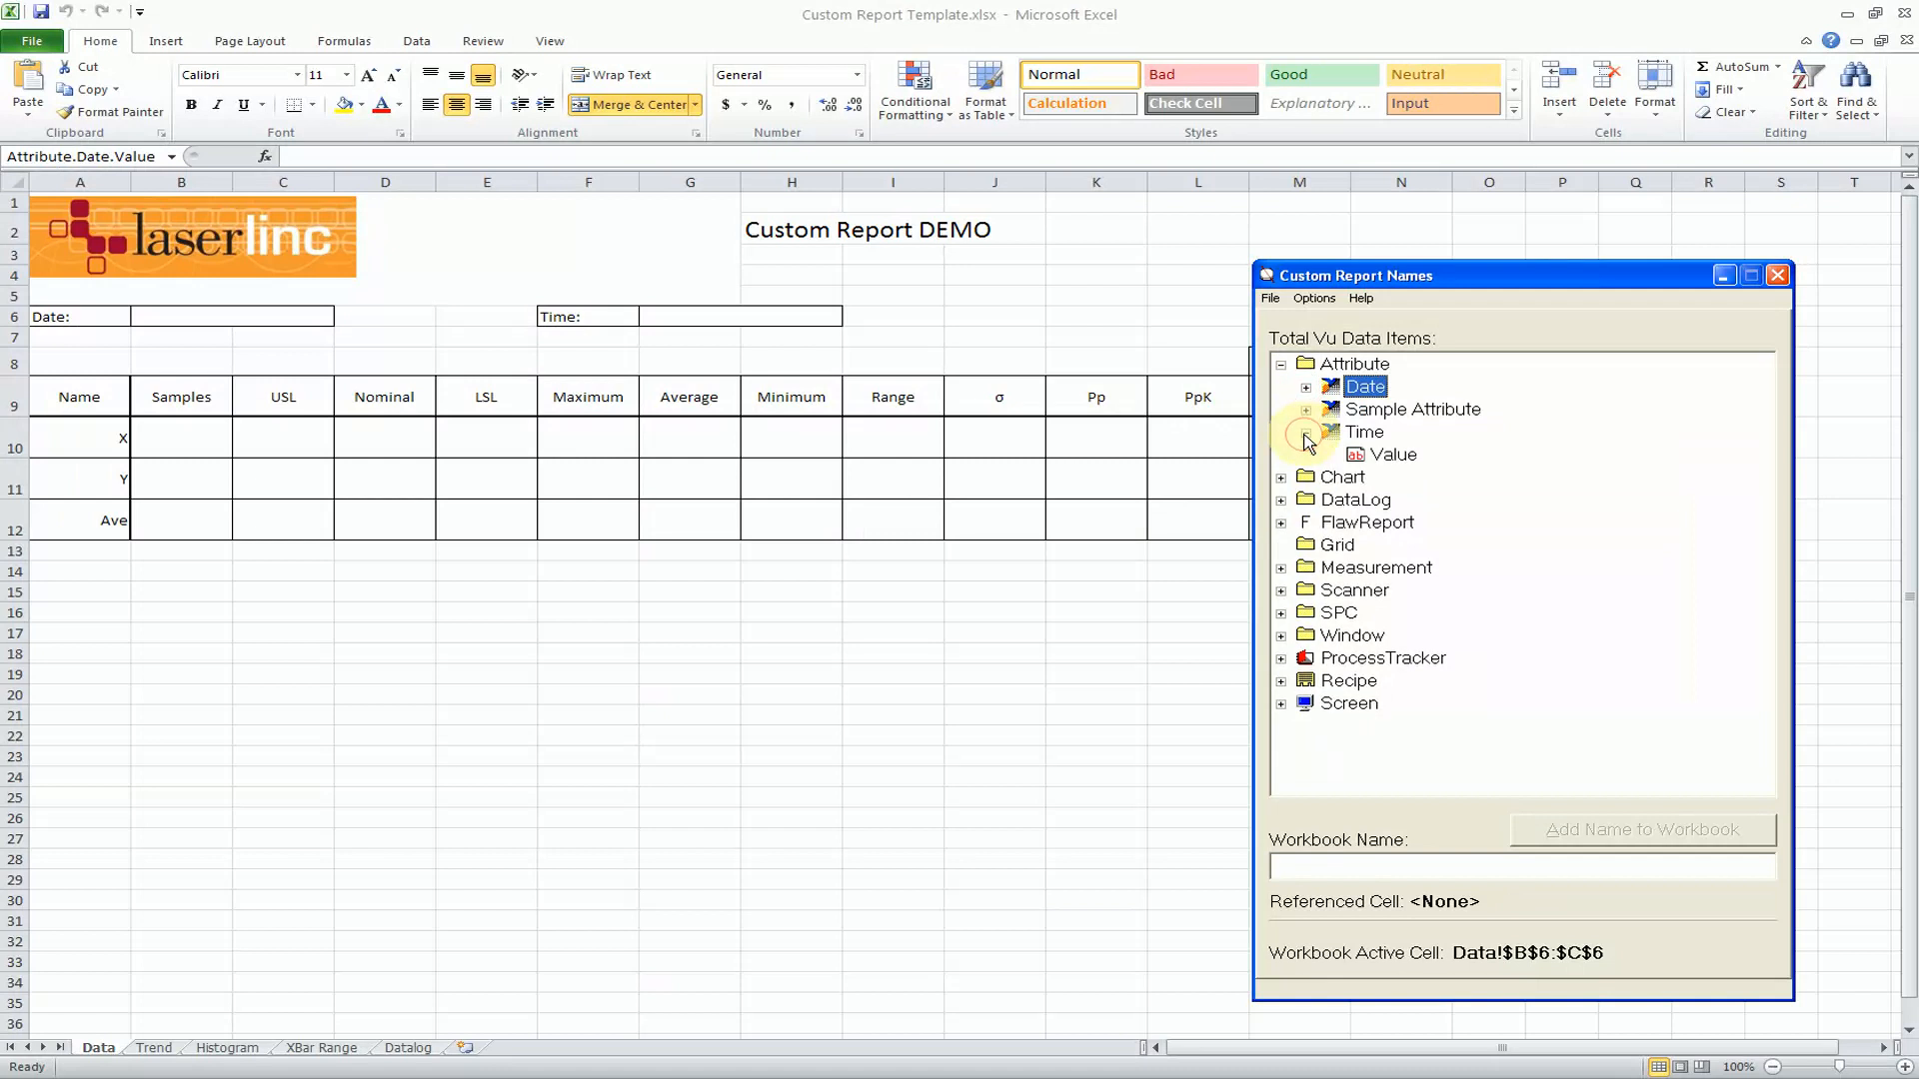
left_click(1367, 456)
left_click(815, 318)
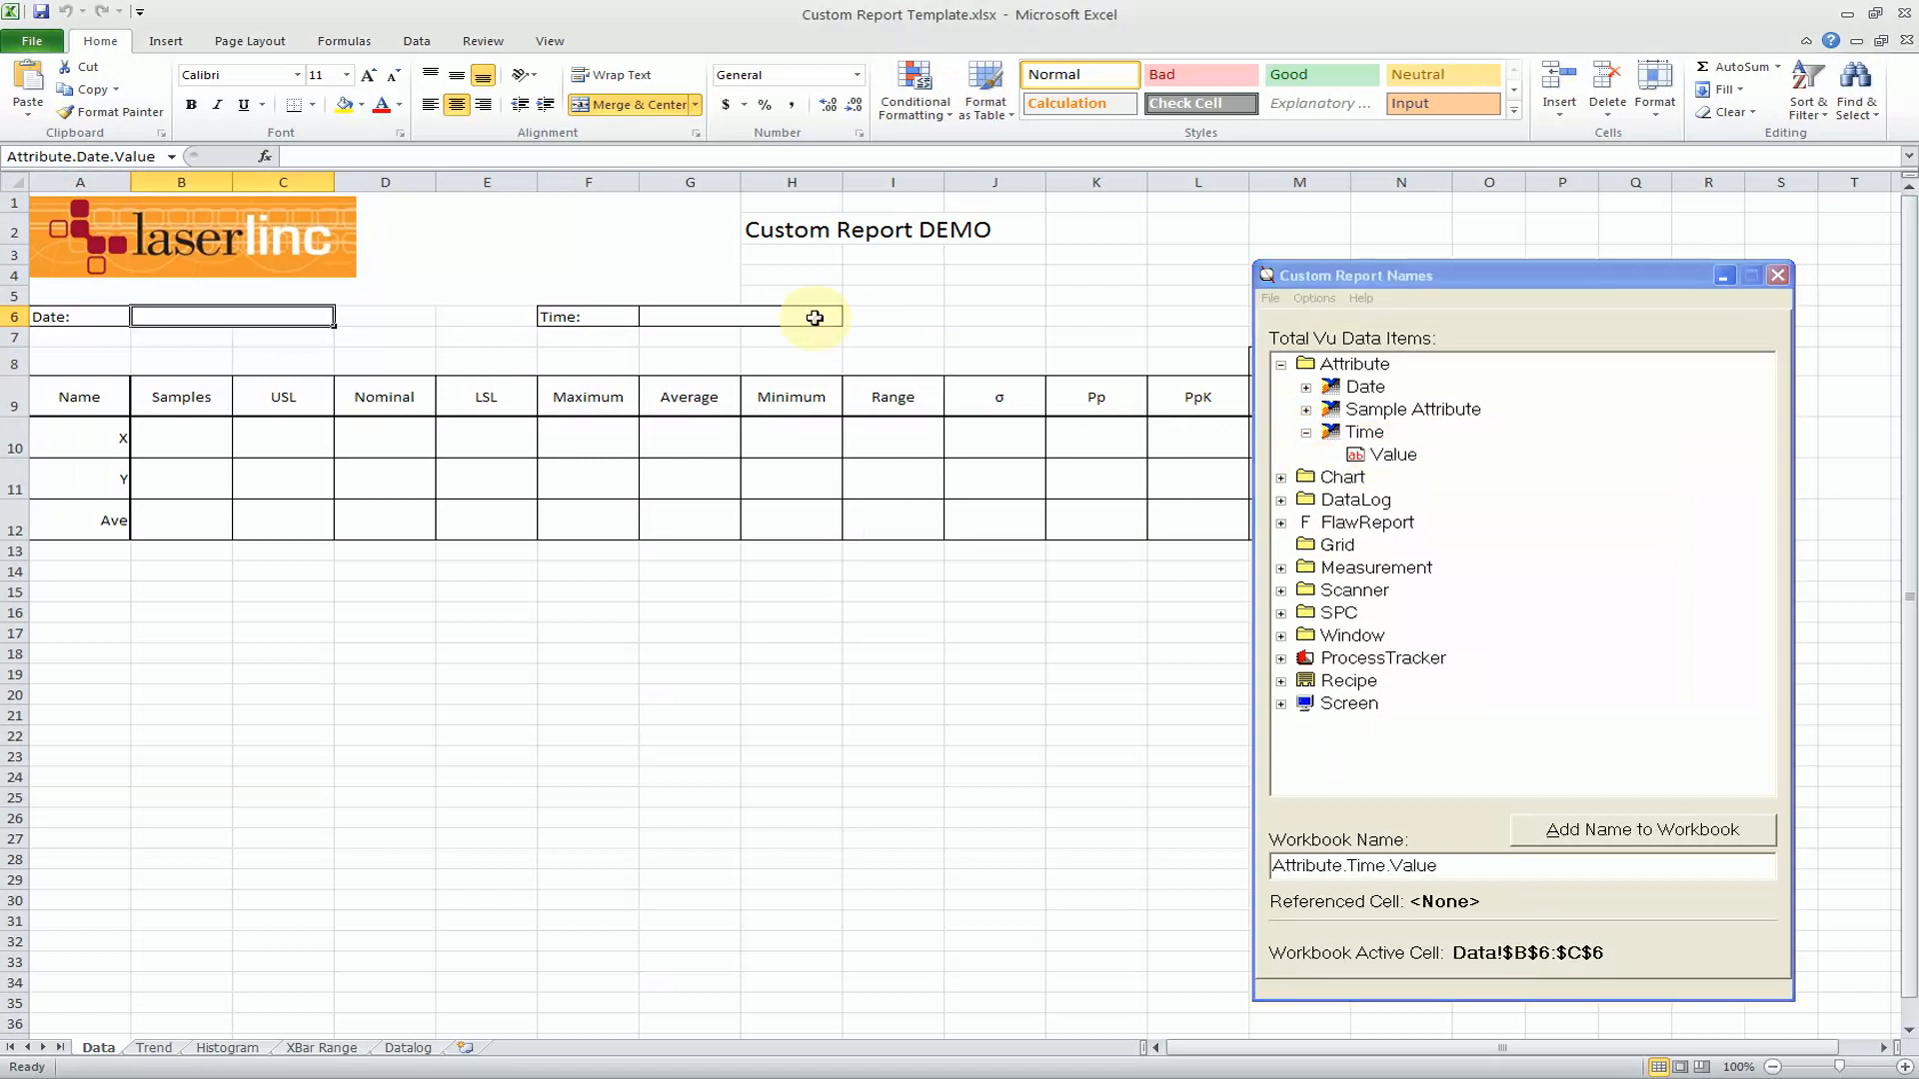
left_click(1391, 456)
left_click(1587, 831)
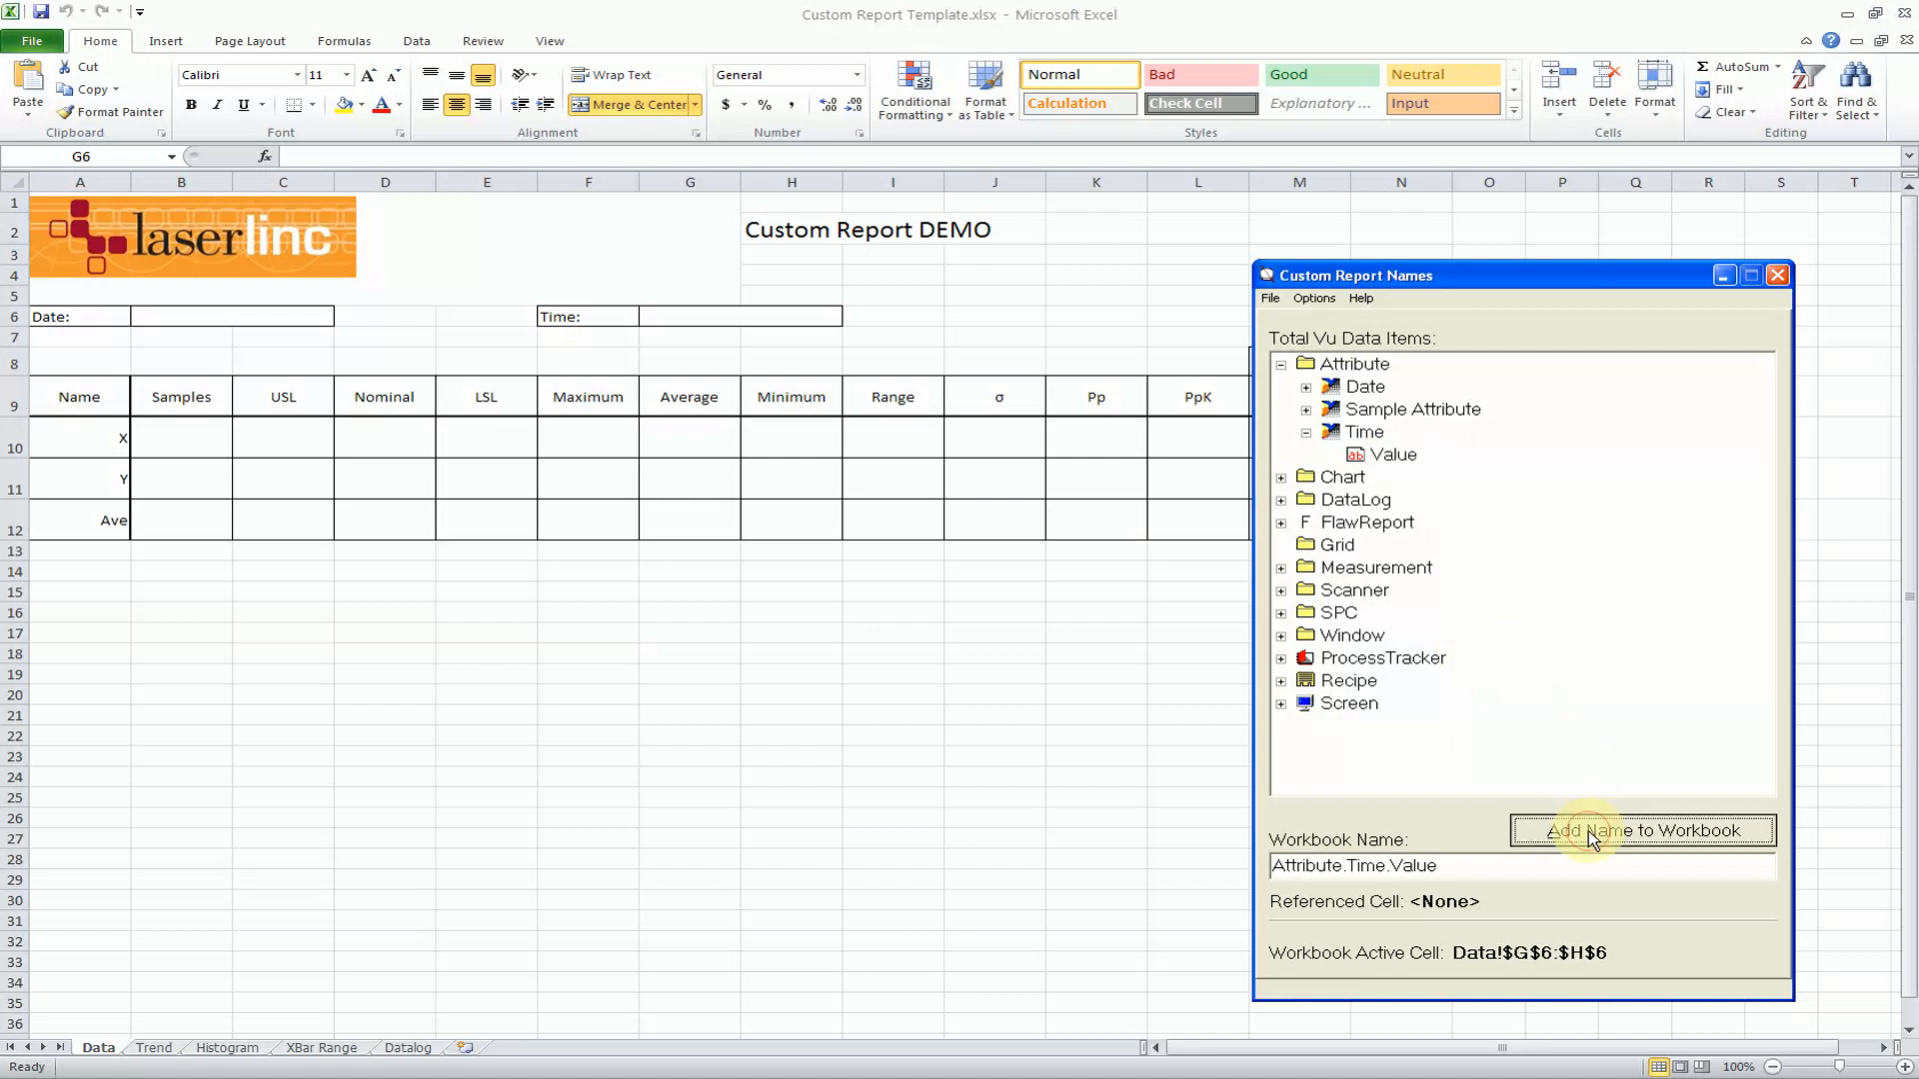
left_click(1281, 365)
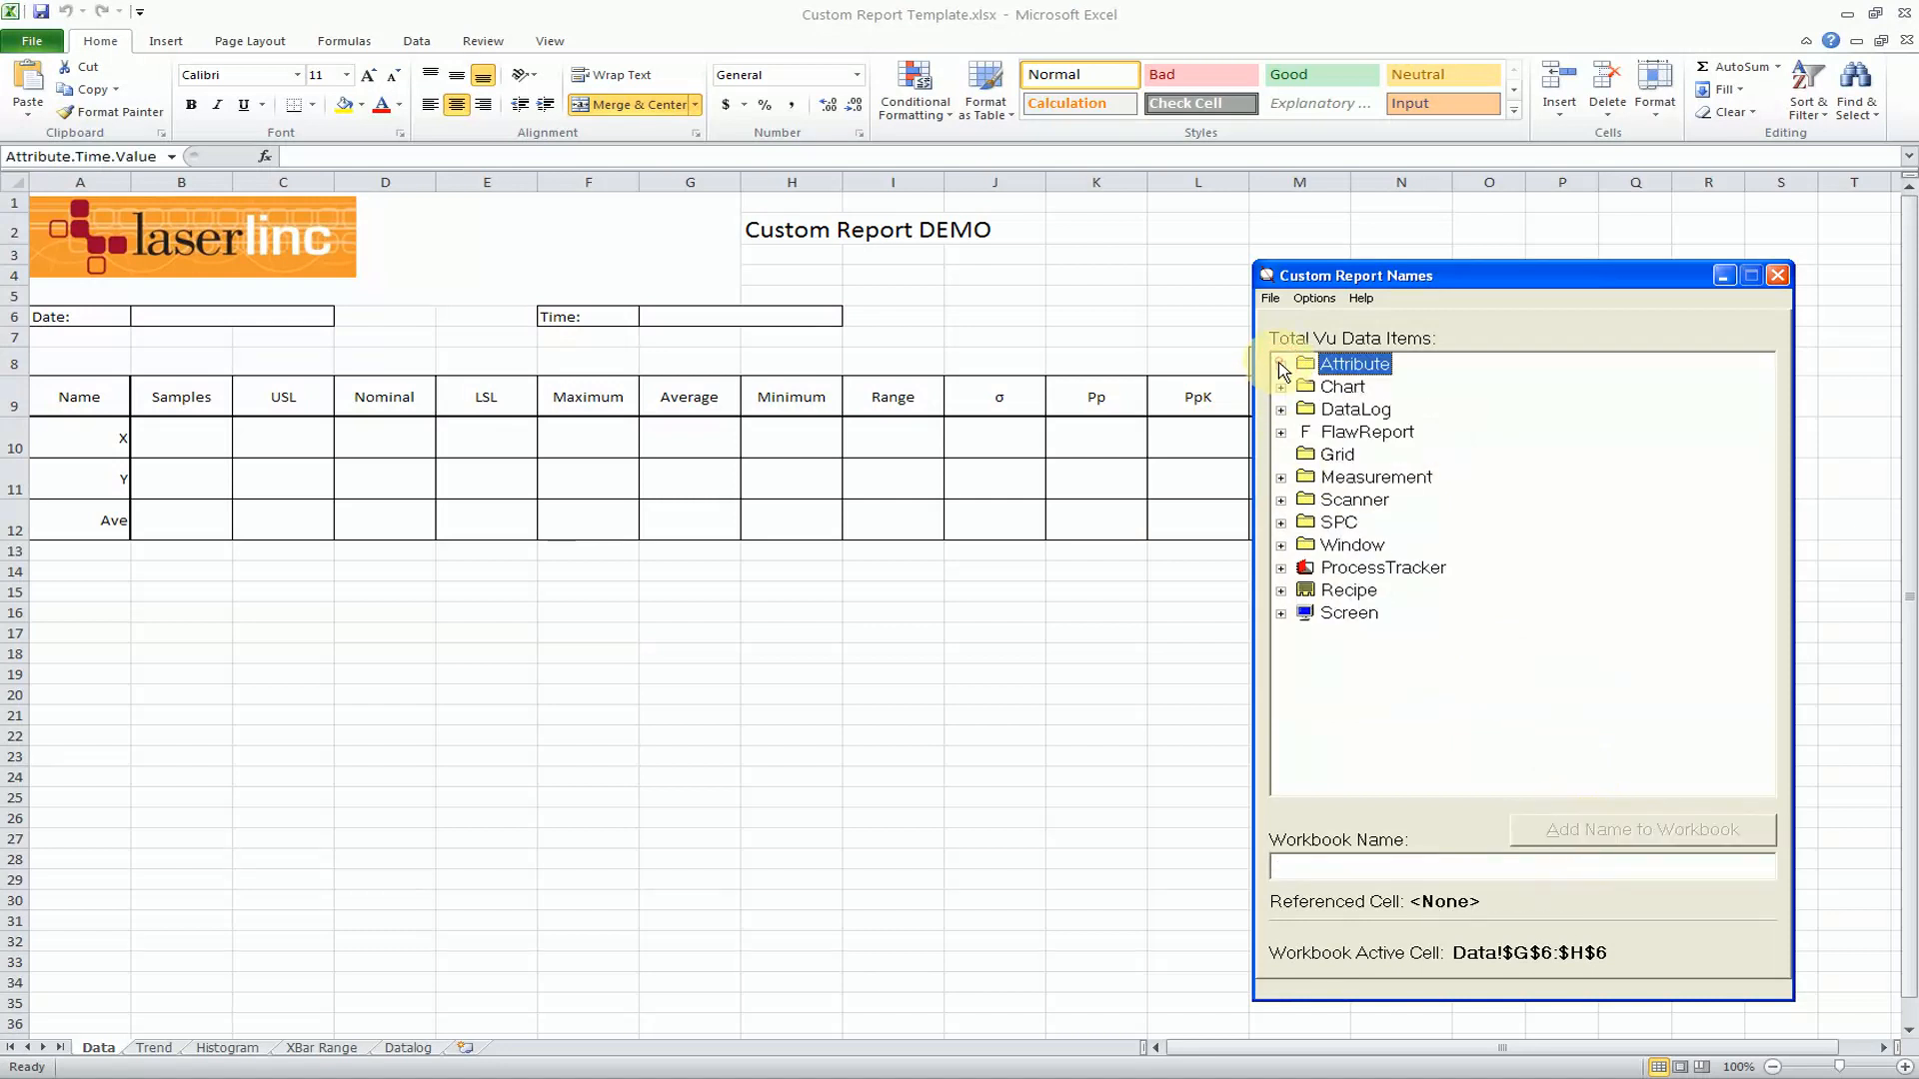
Add the Standard SPC Samples item of 230 X Continuous to the X row's Samples cell, B10.
left_click(1282, 523)
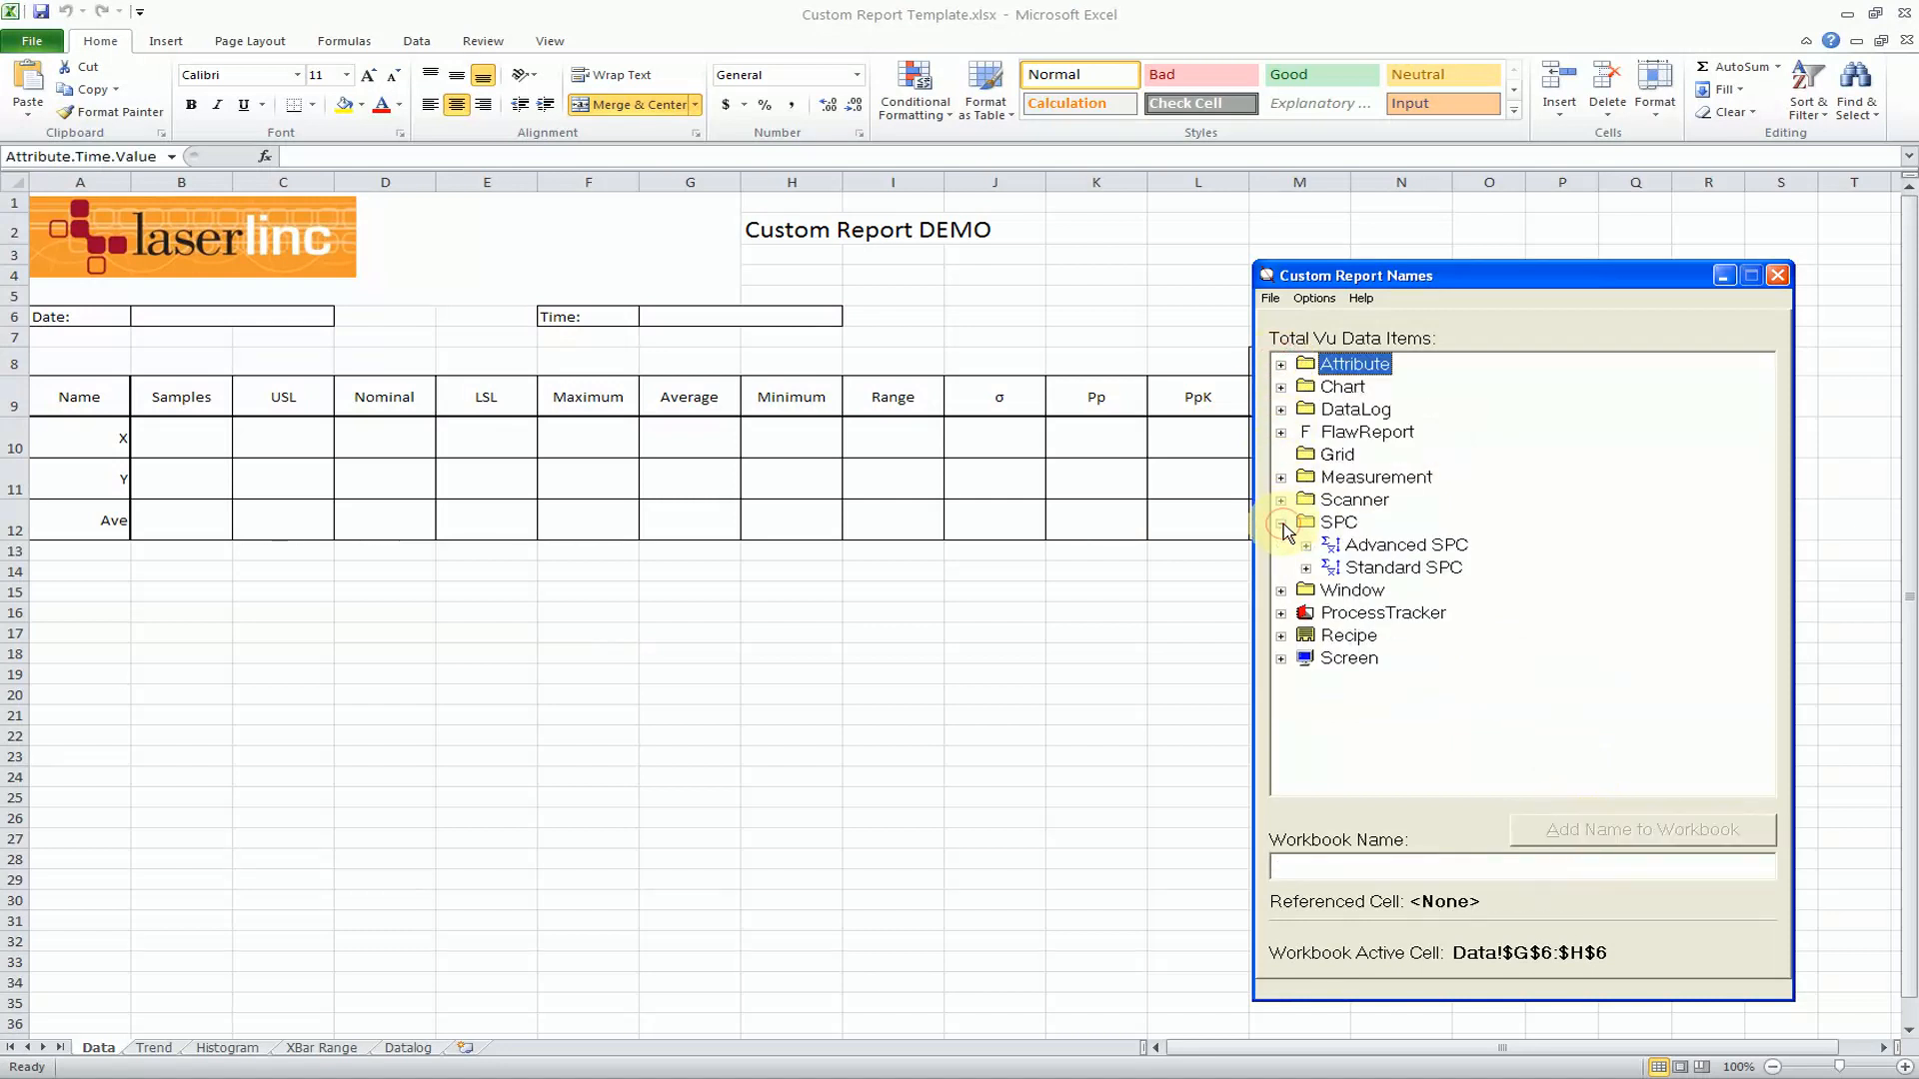
left_click(1306, 569)
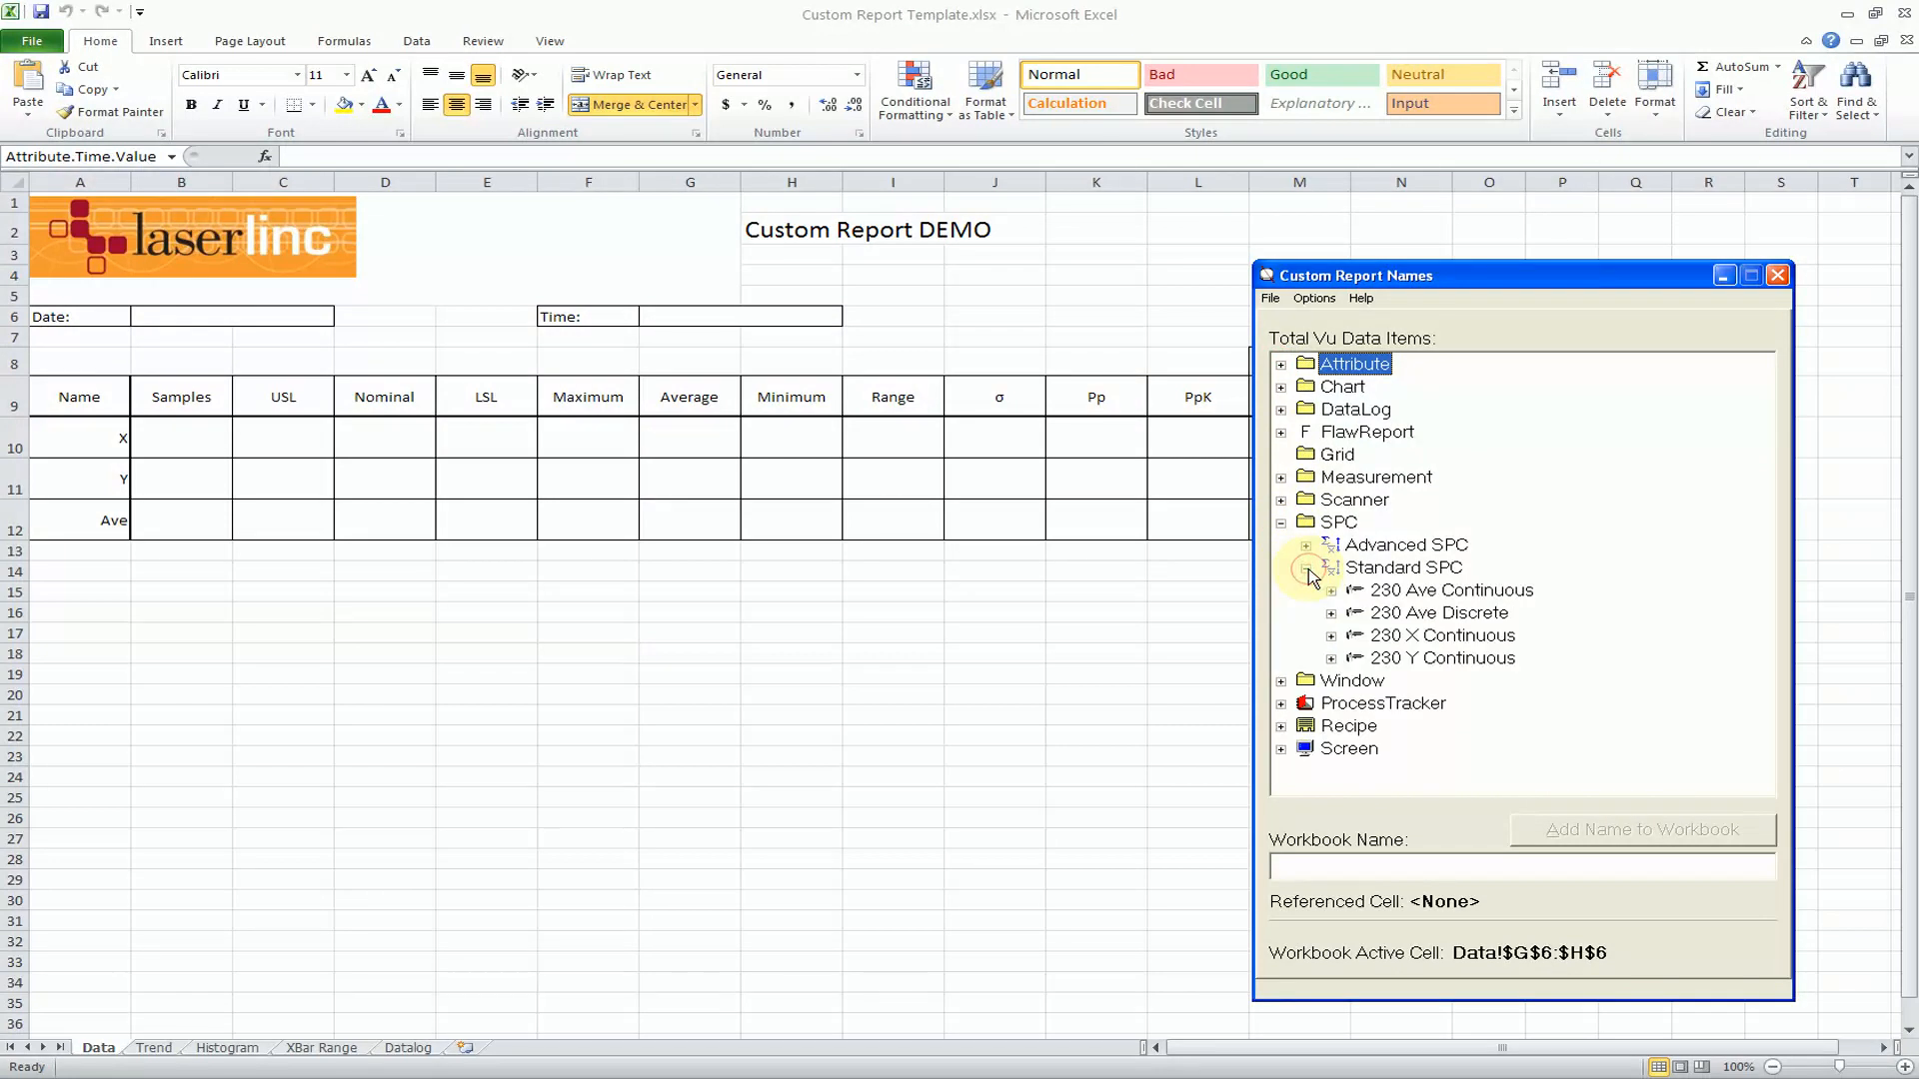
left_click(1331, 636)
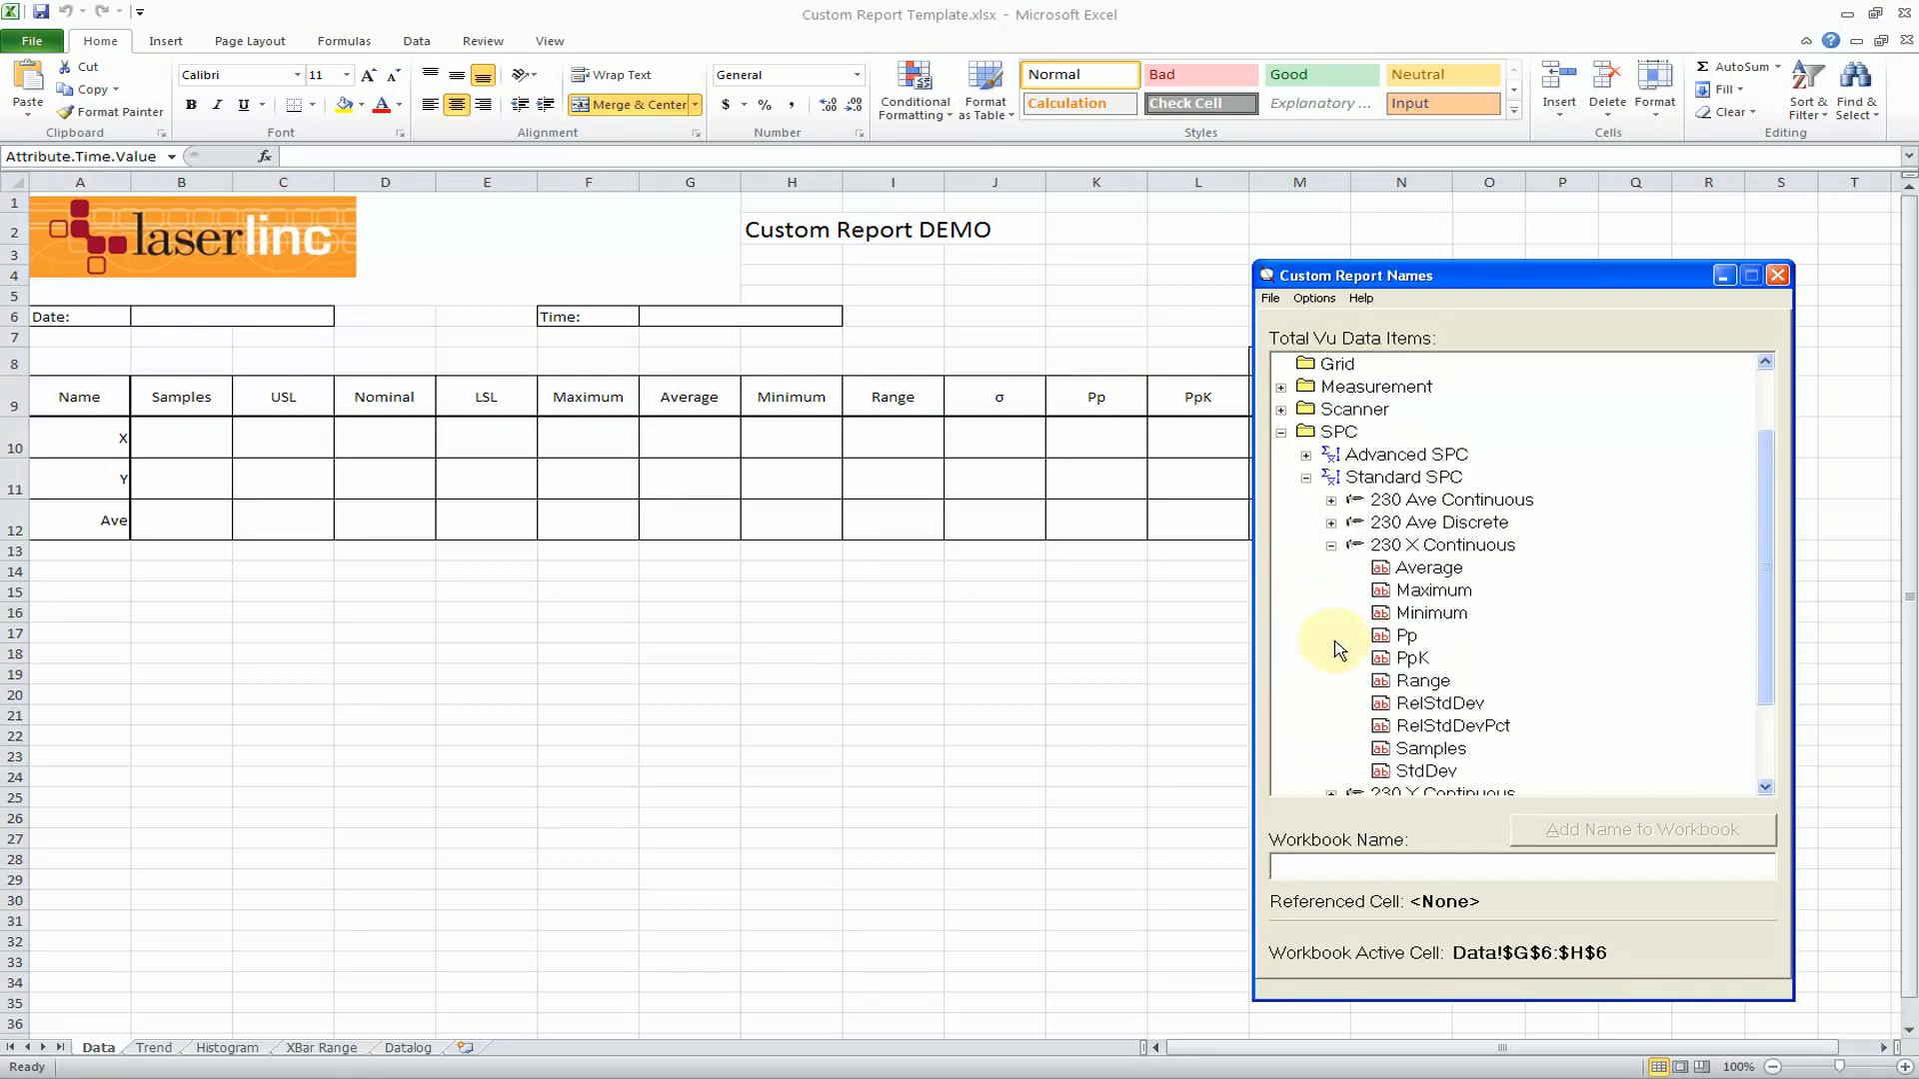
left_click(1429, 748)
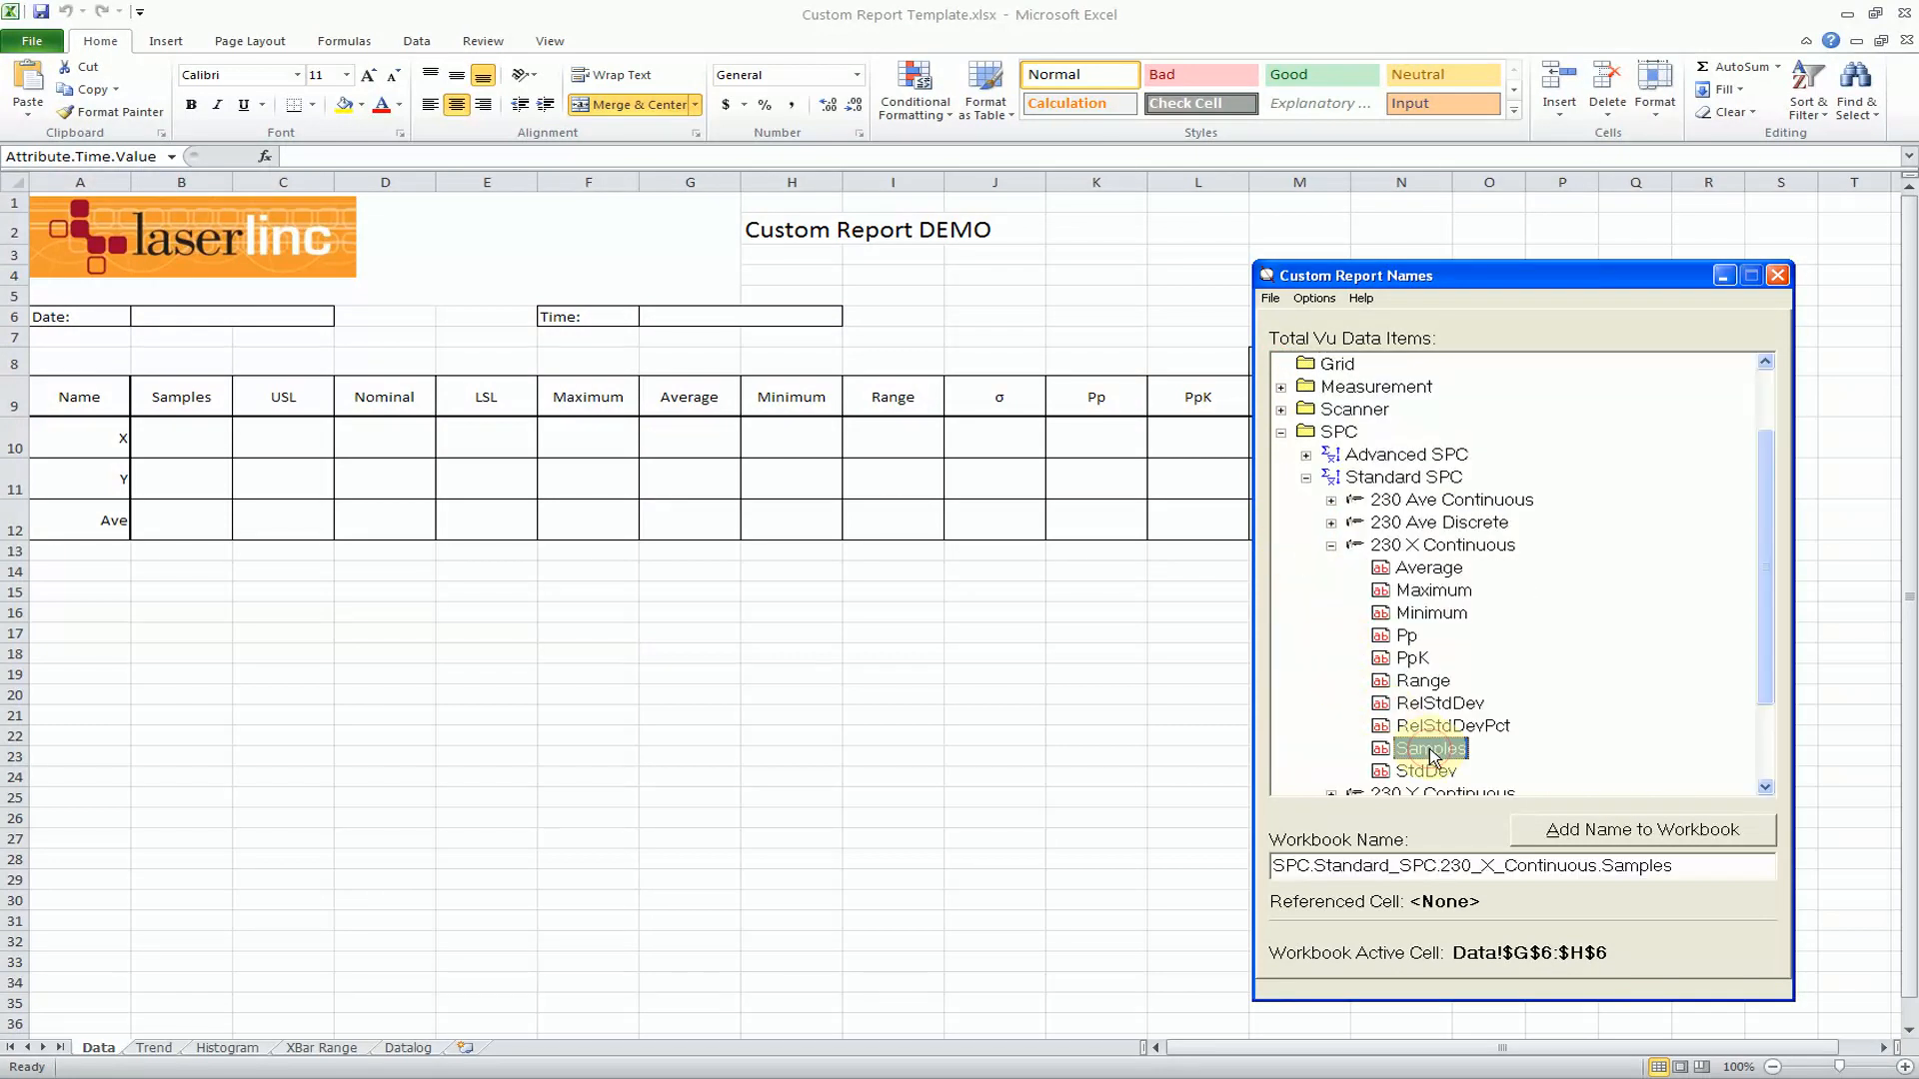
left_click(190, 449)
left_click(185, 431)
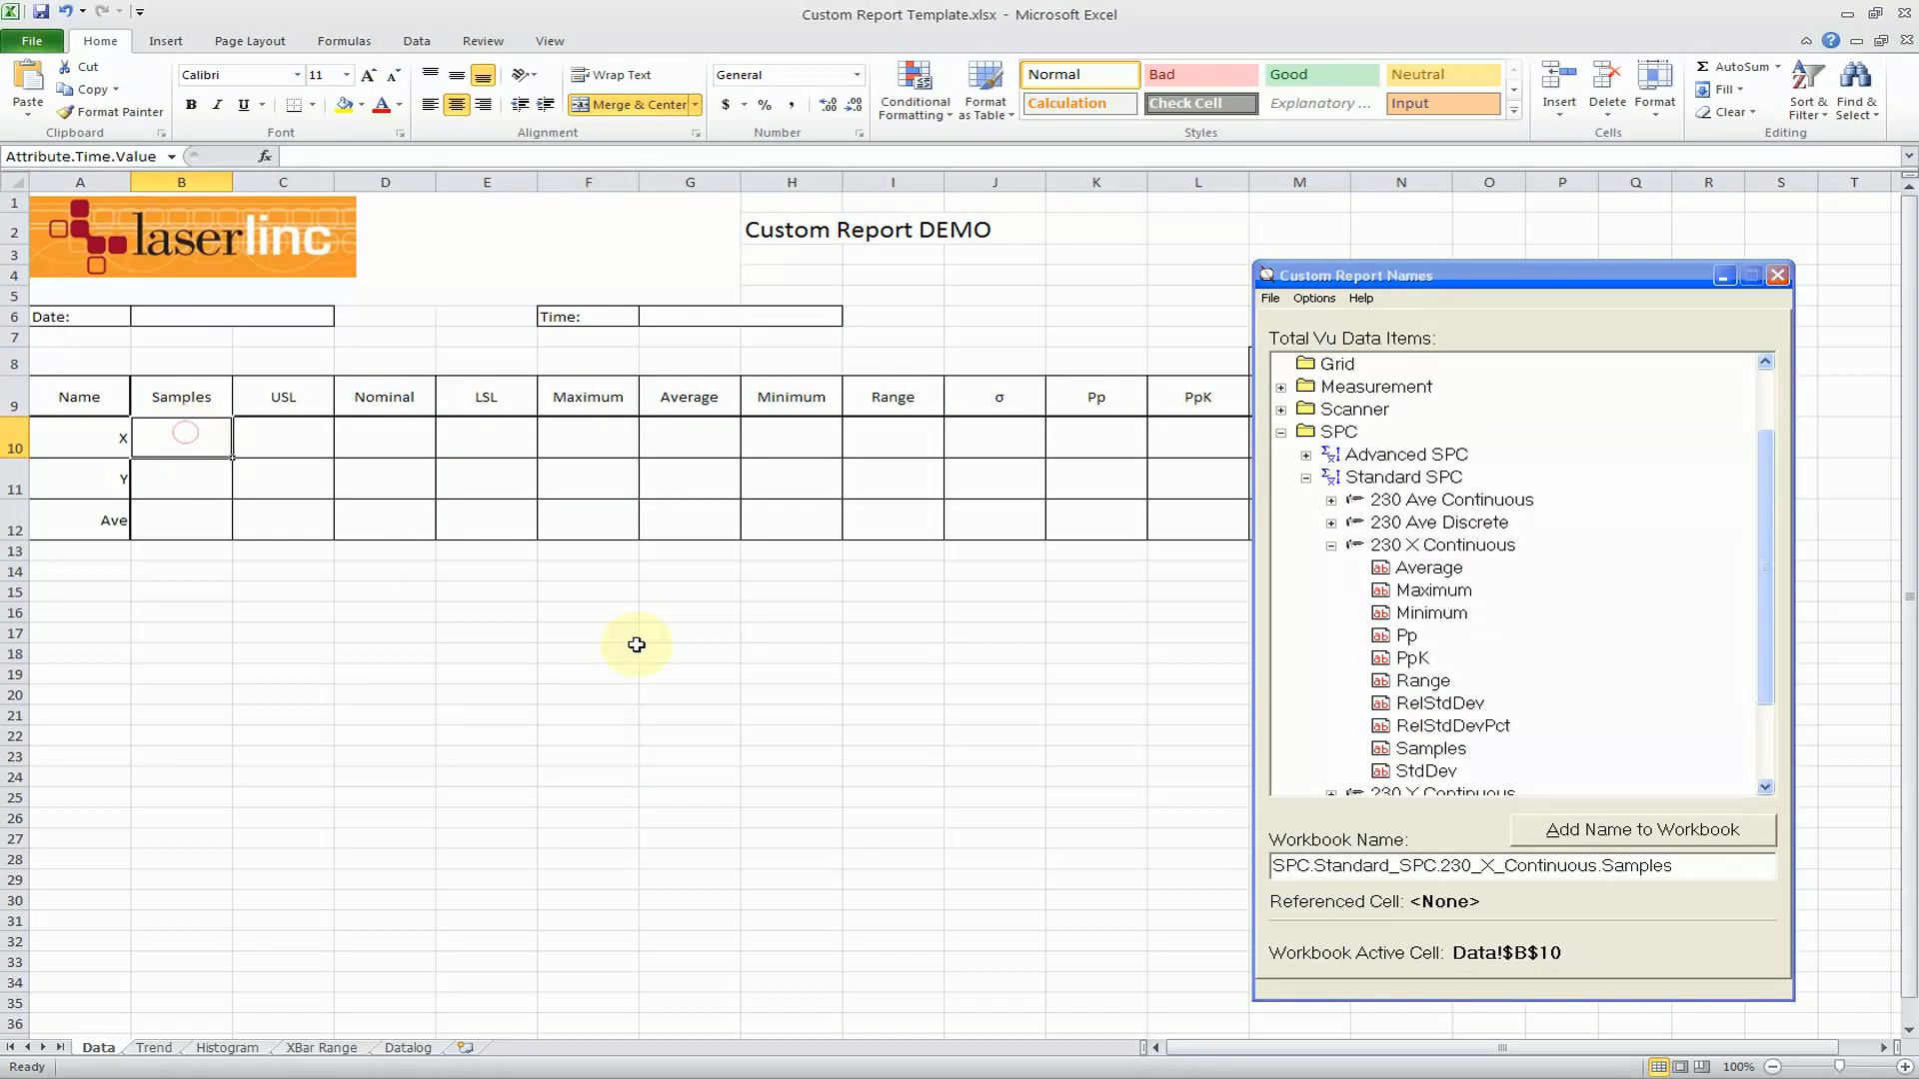
left_click(1429, 748)
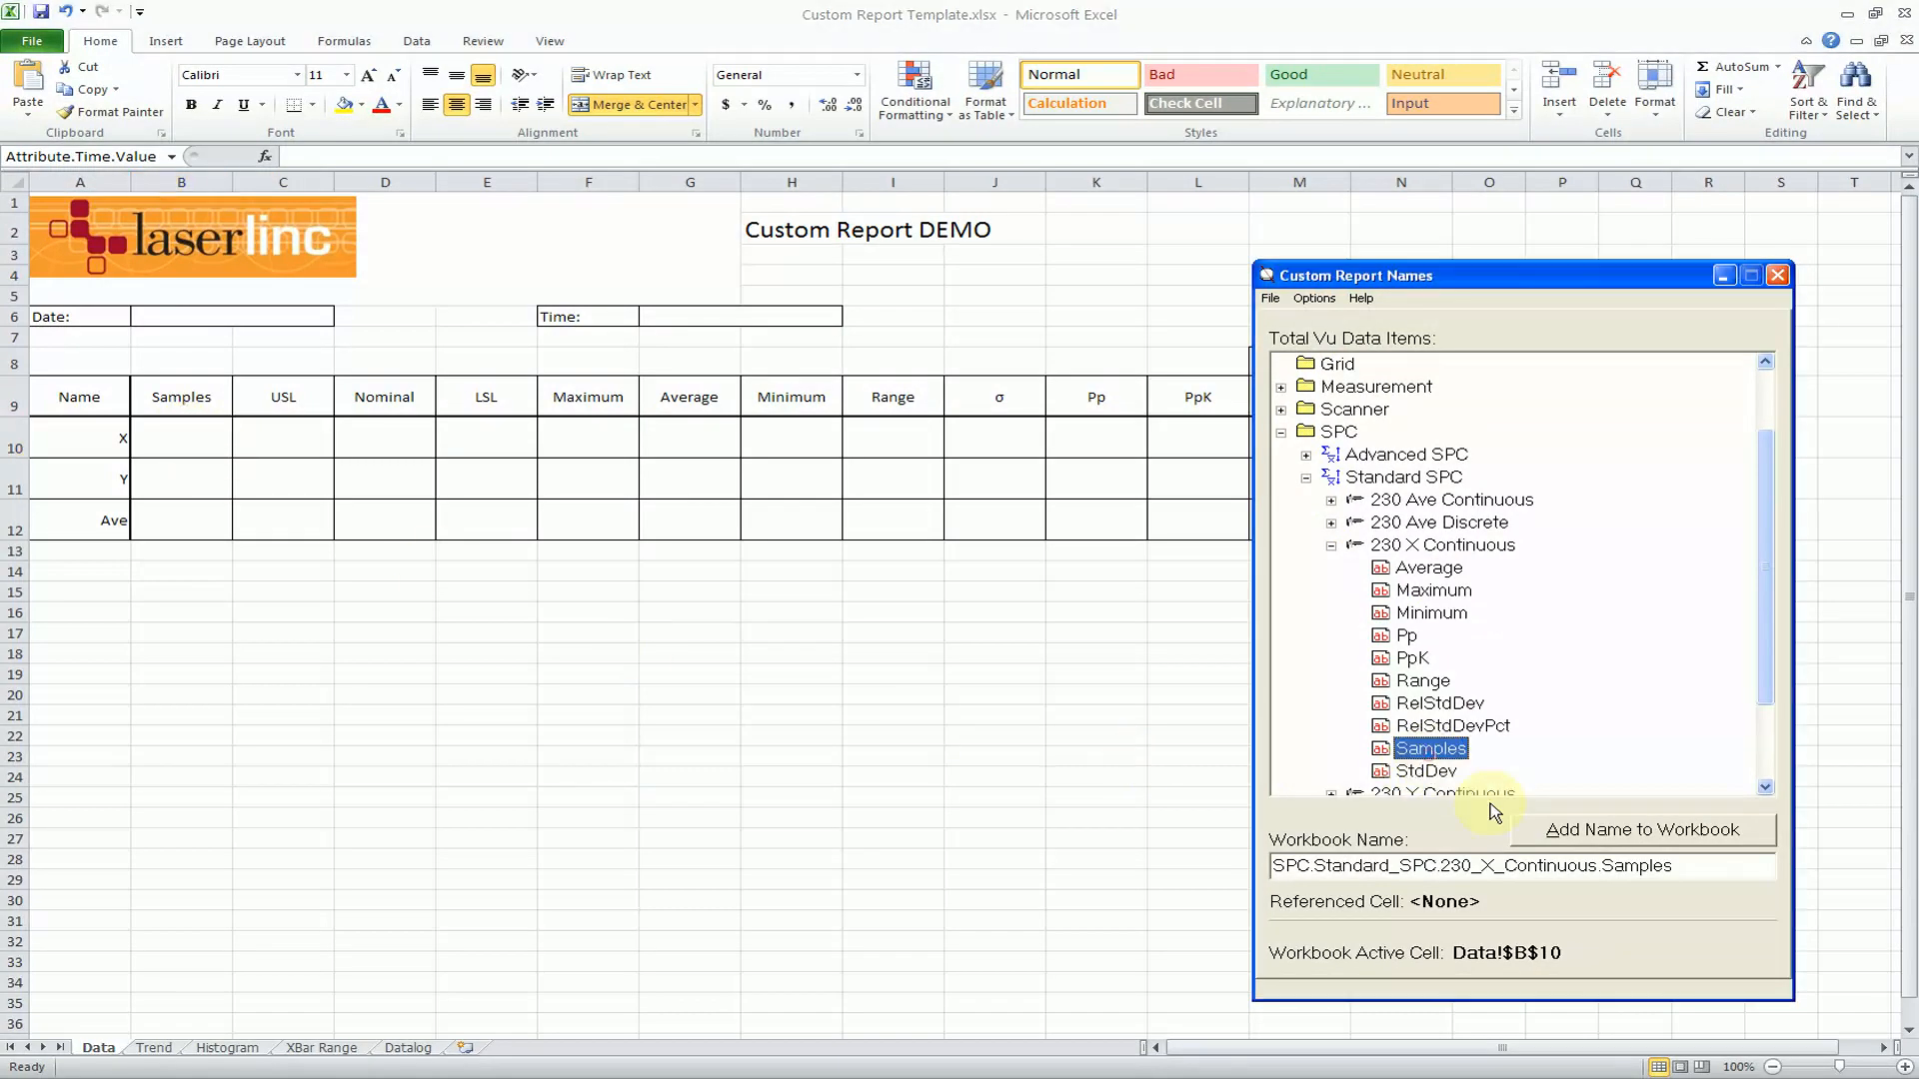
left_click(1540, 830)
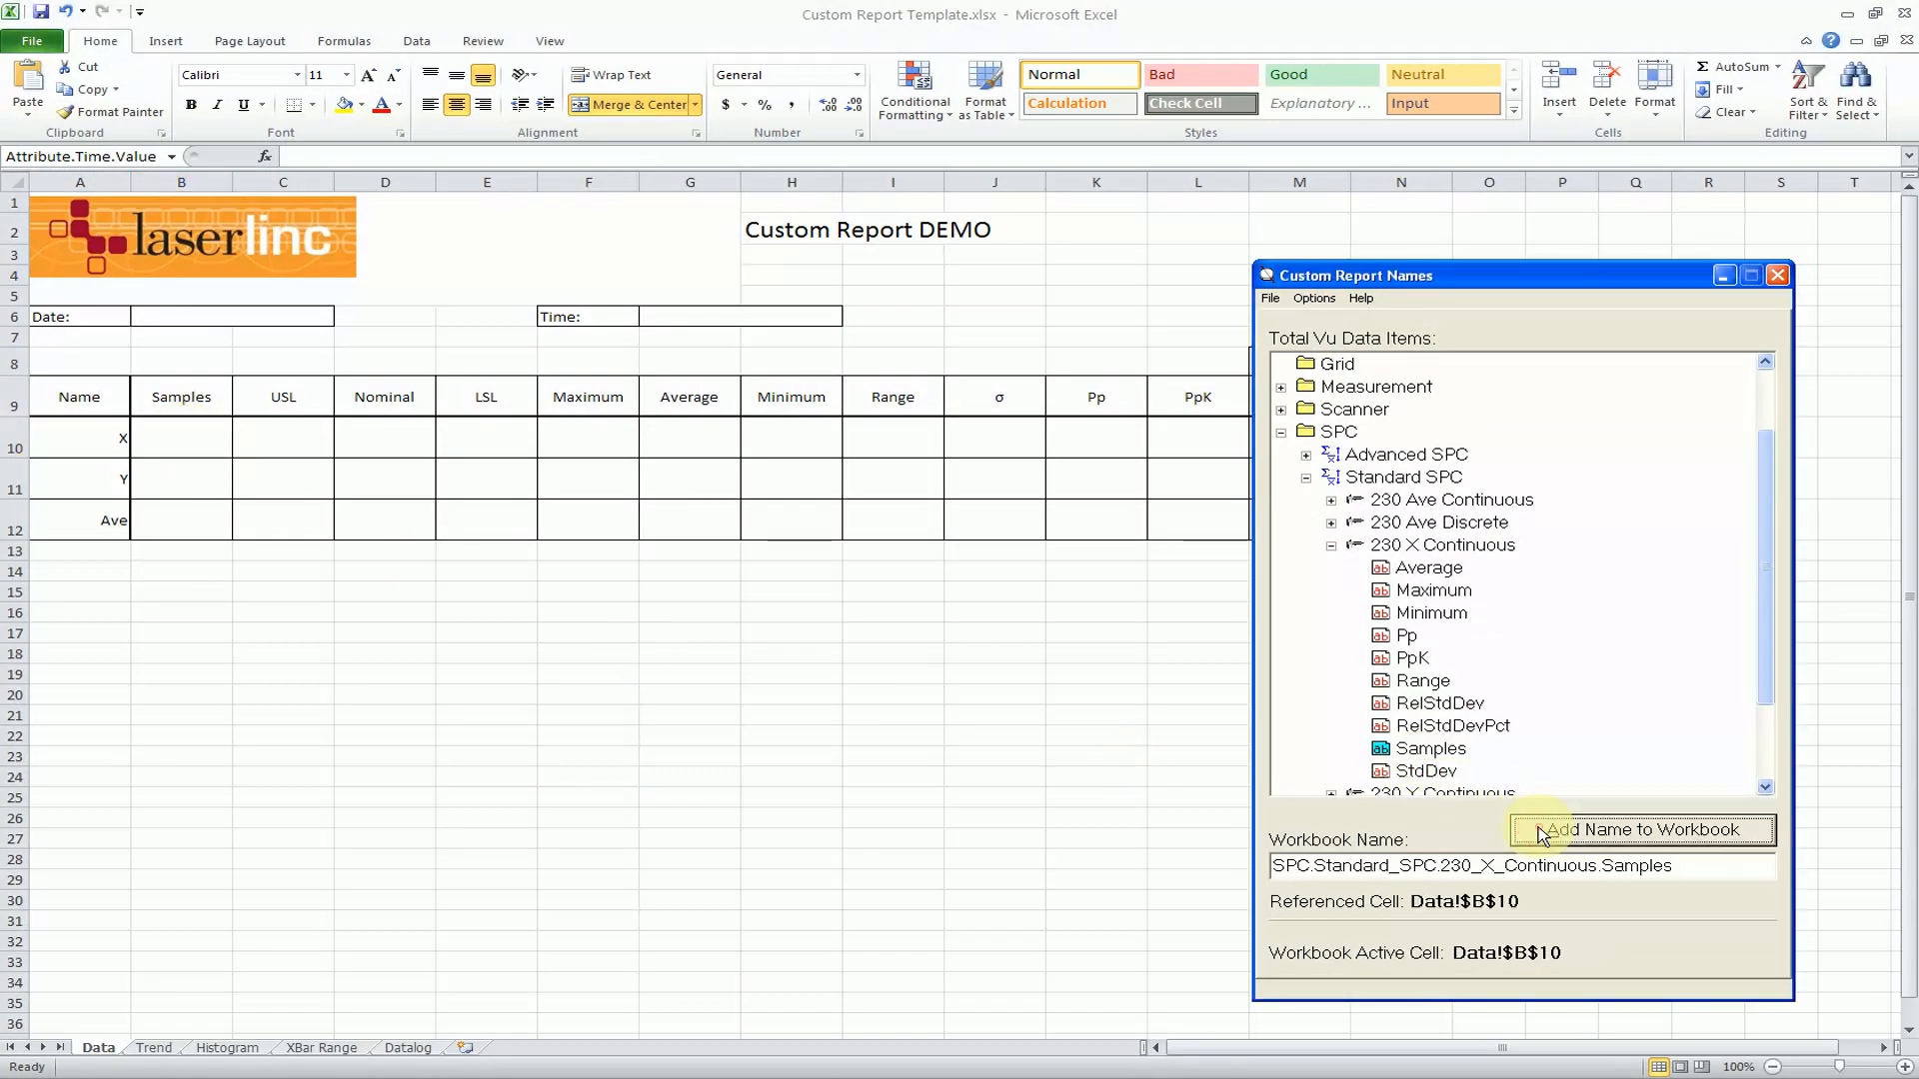
Add the USL spec of the 230 X Continuous measurement to the X row's USL cell, C10.
left_click(1280, 433)
left_click(1282, 479)
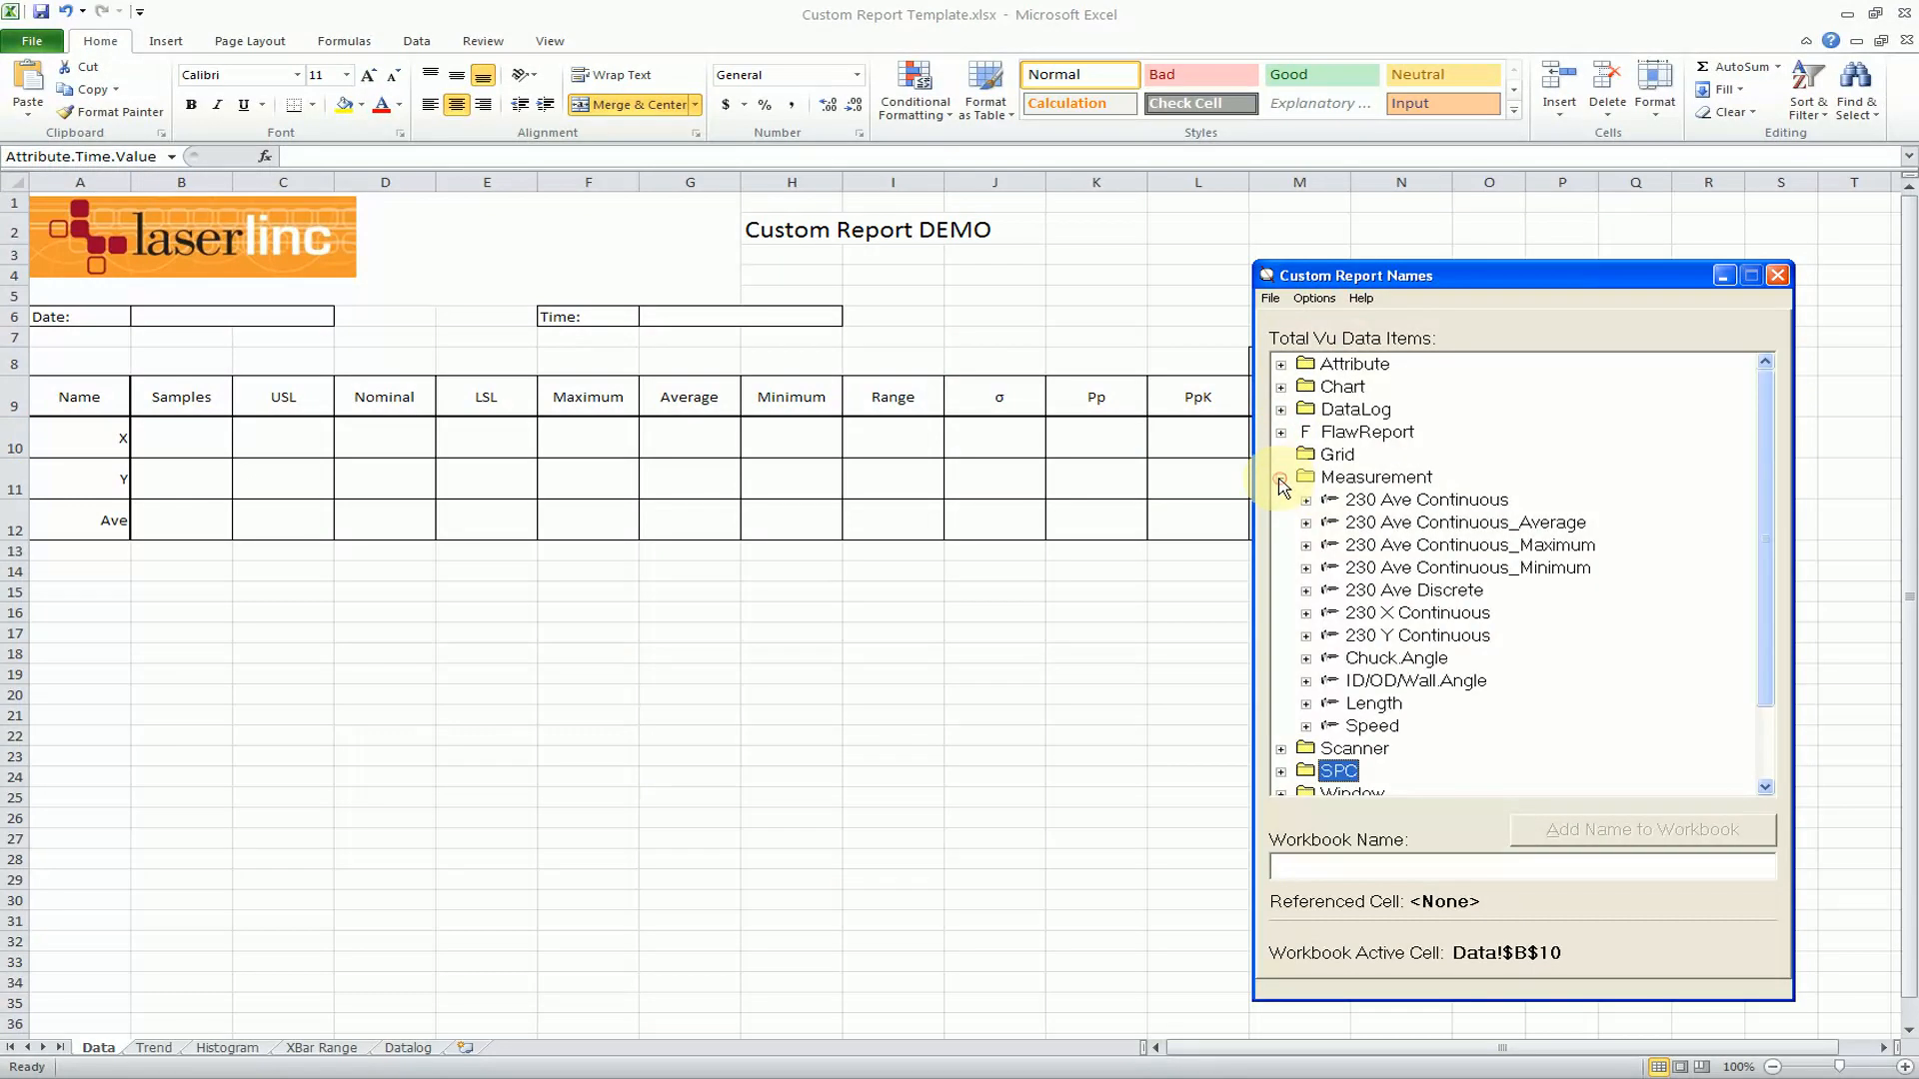
left_click(1306, 614)
left_click(1330, 658)
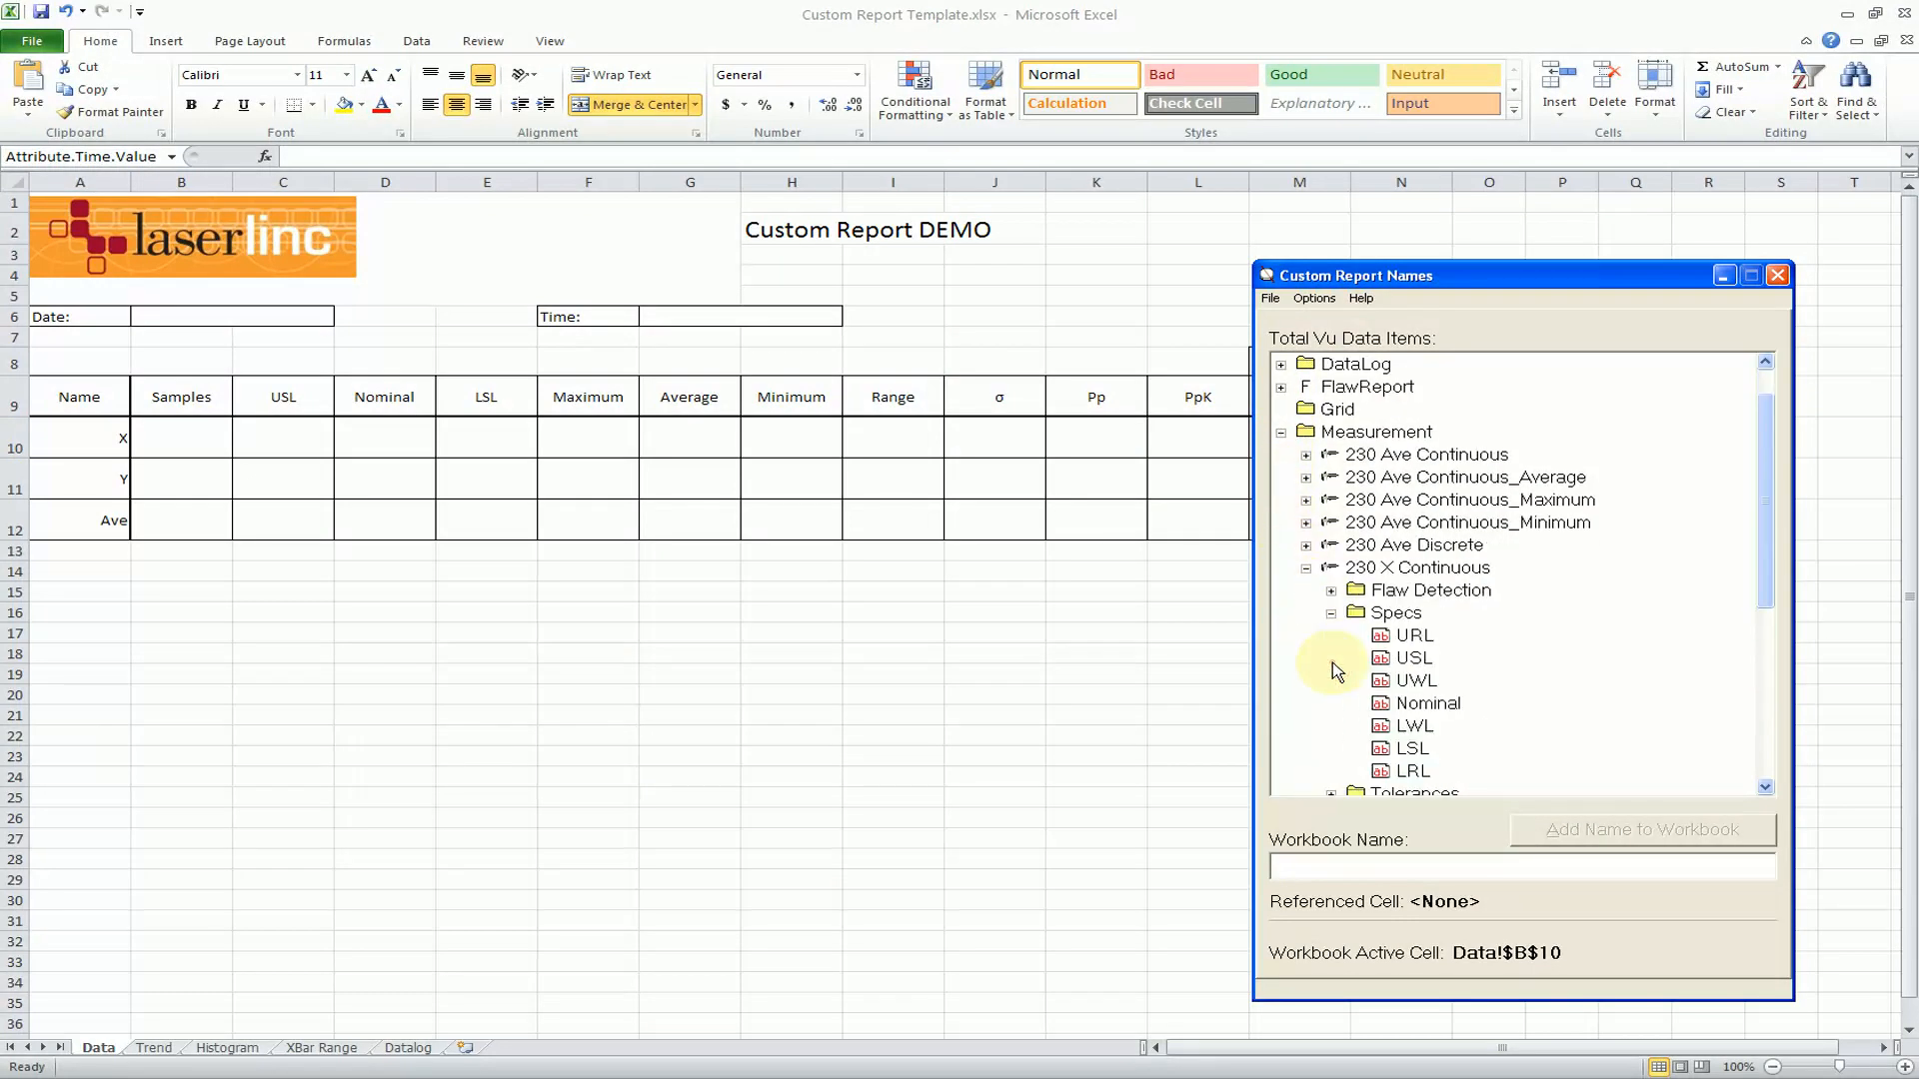
left_click(1410, 659)
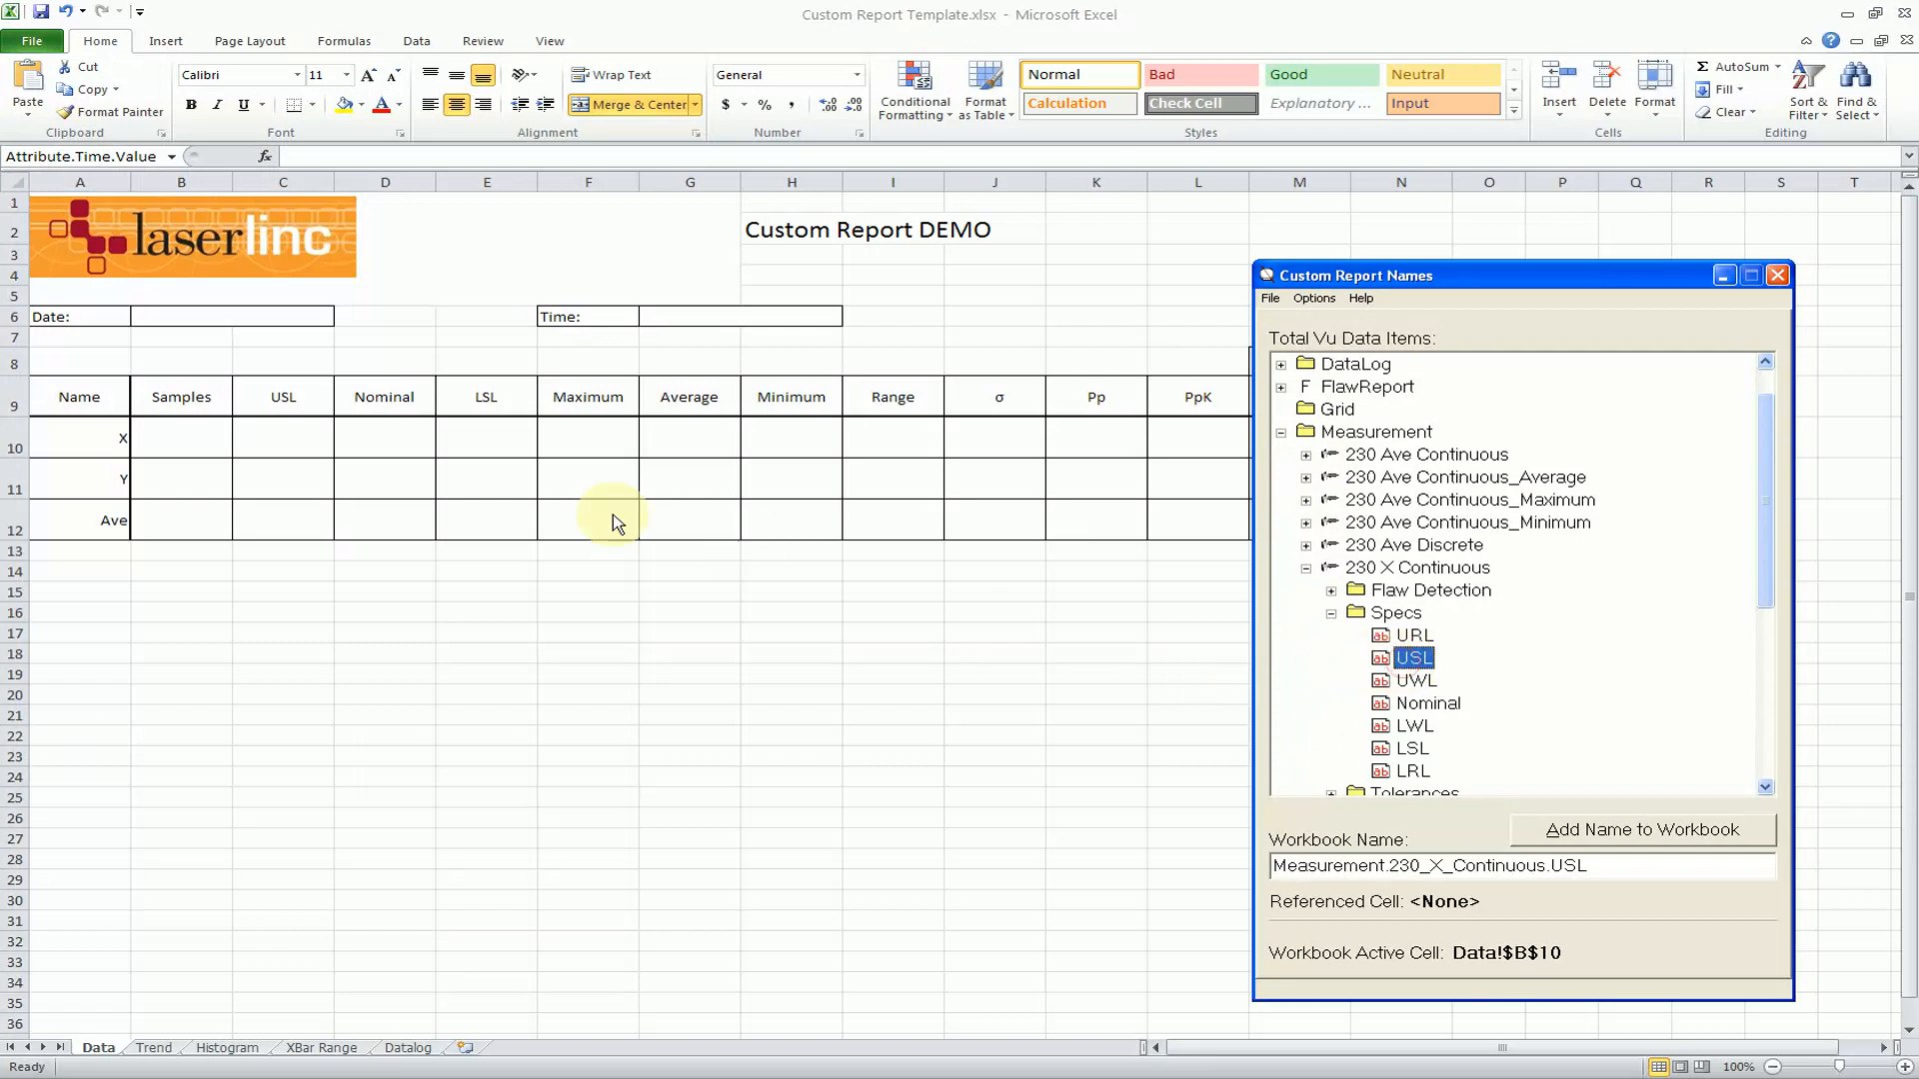
left_click(297, 435)
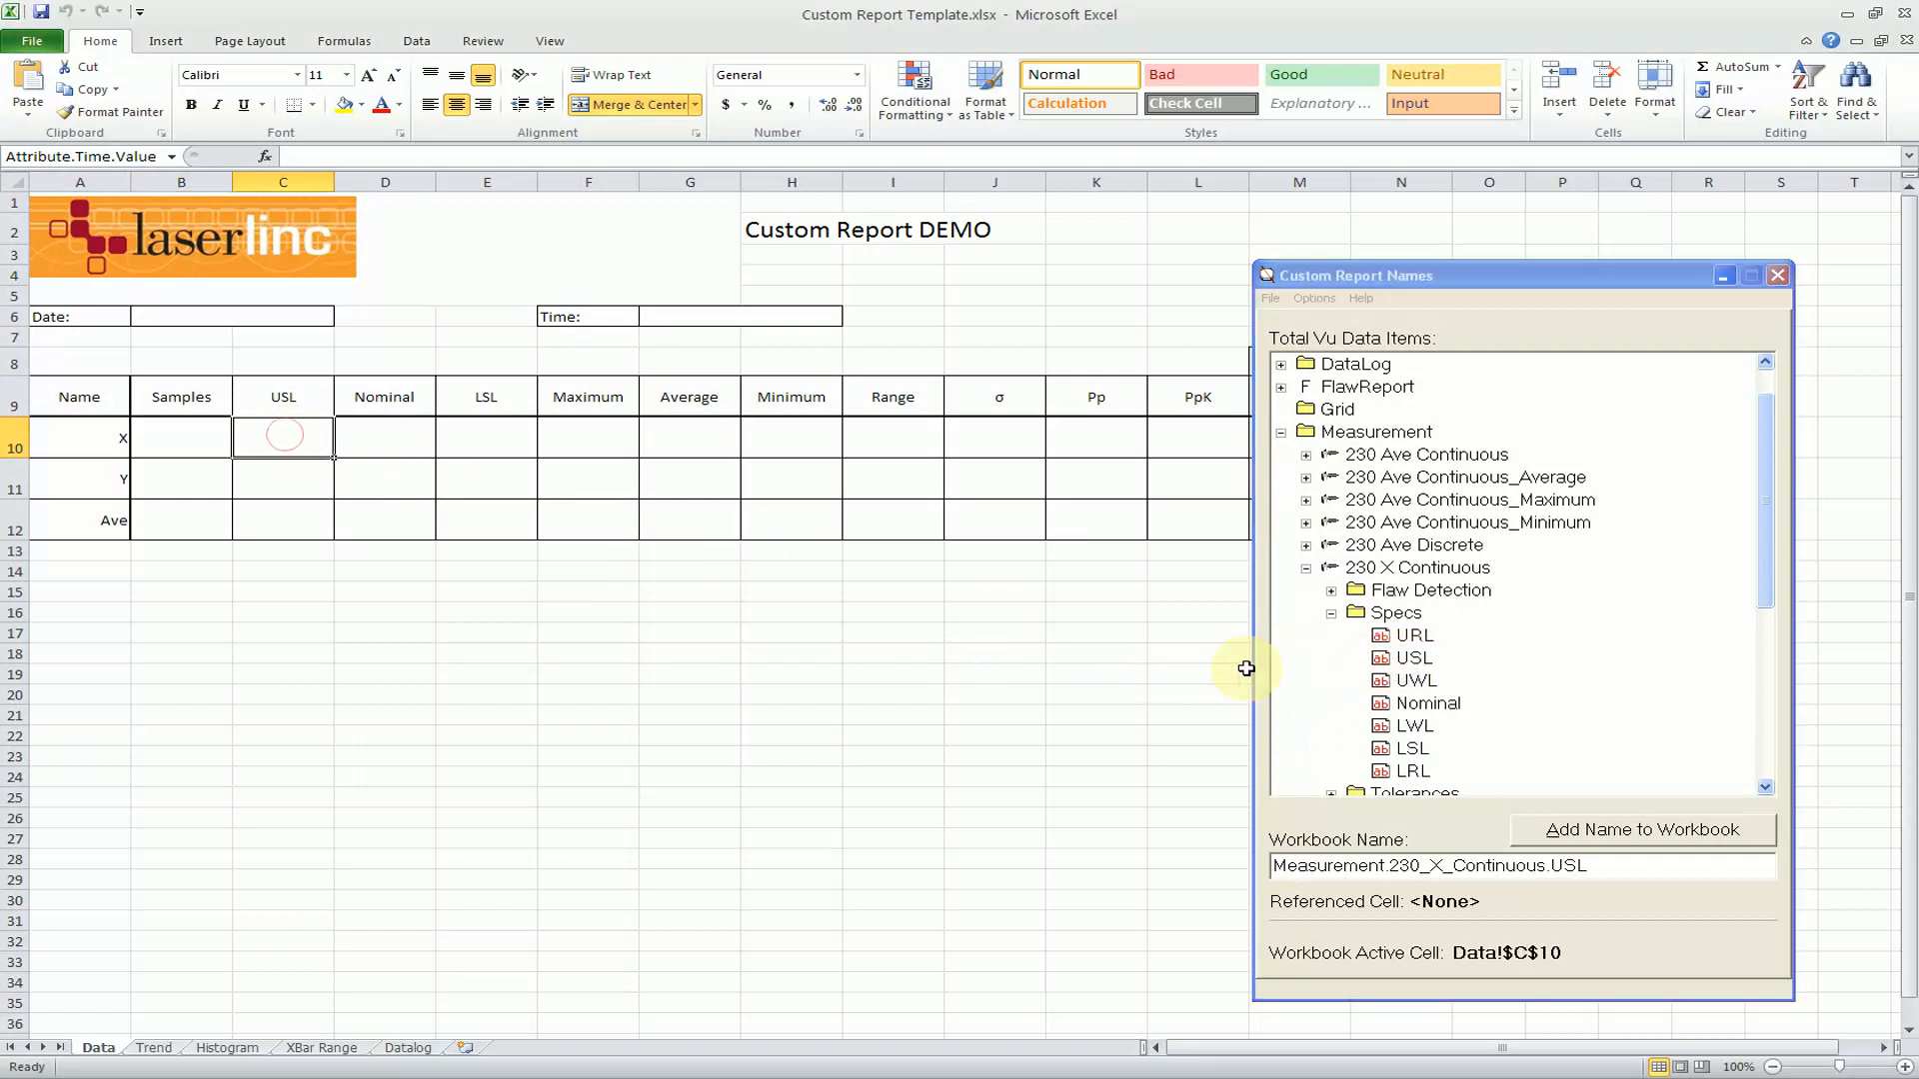
left_click(1415, 659)
left_click(1529, 829)
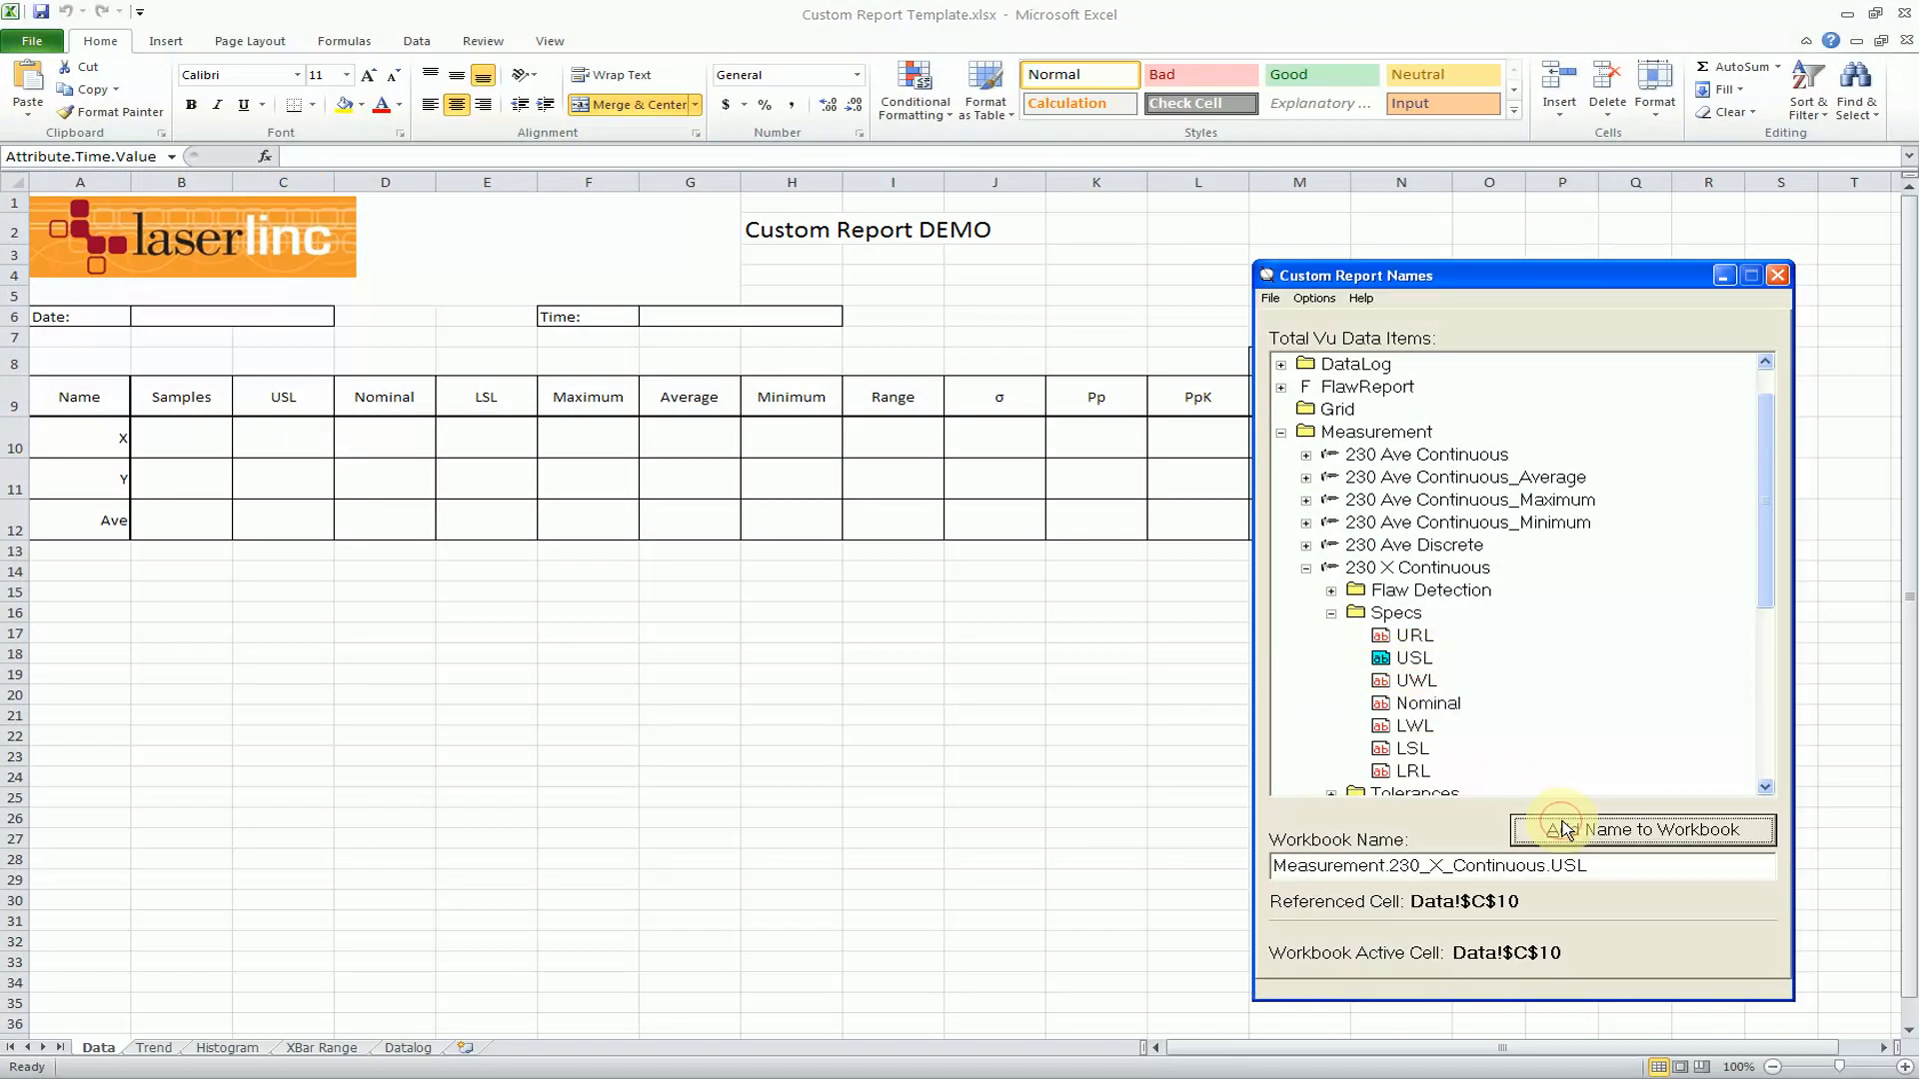
Add the 230 X Continuous measurement's Nominal spec to cell D10 and its LSL spec to cell E10.
left_click(1426, 704)
left_click(377, 440)
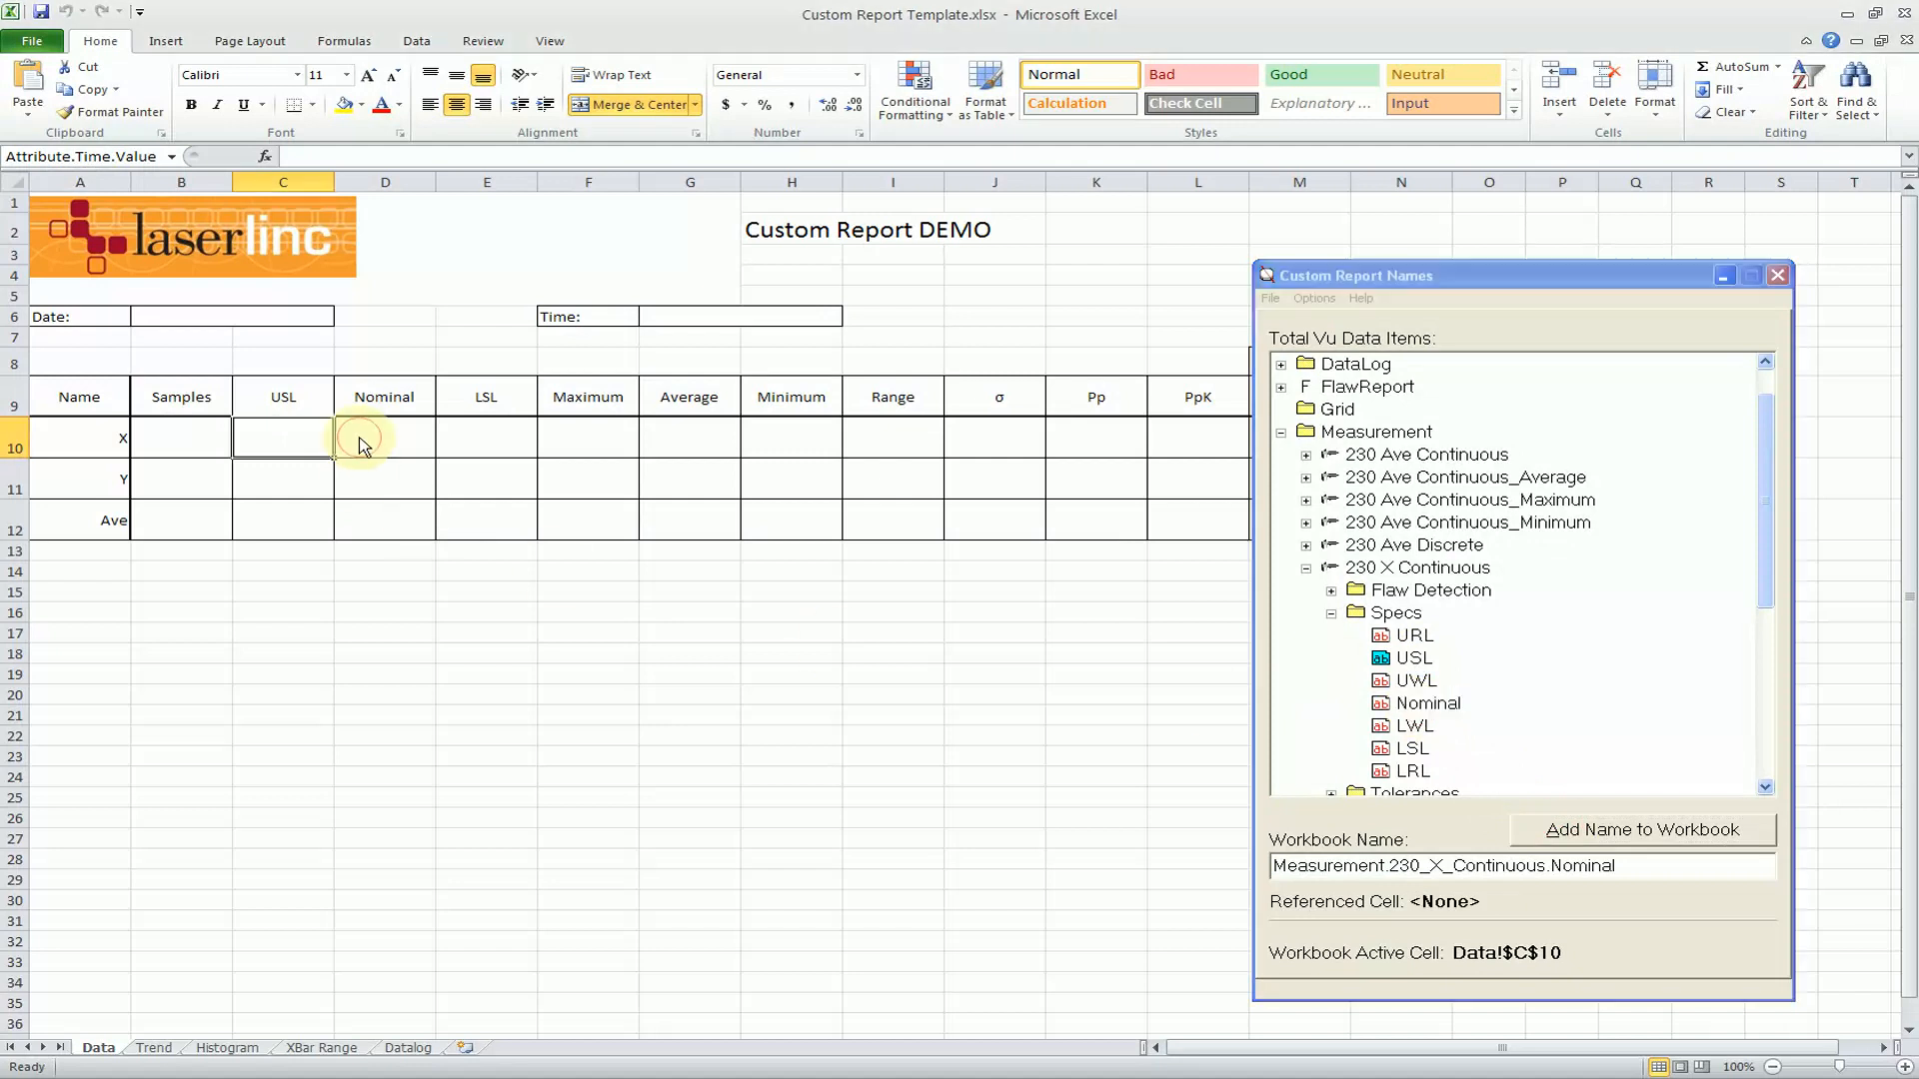
left_click(1424, 706)
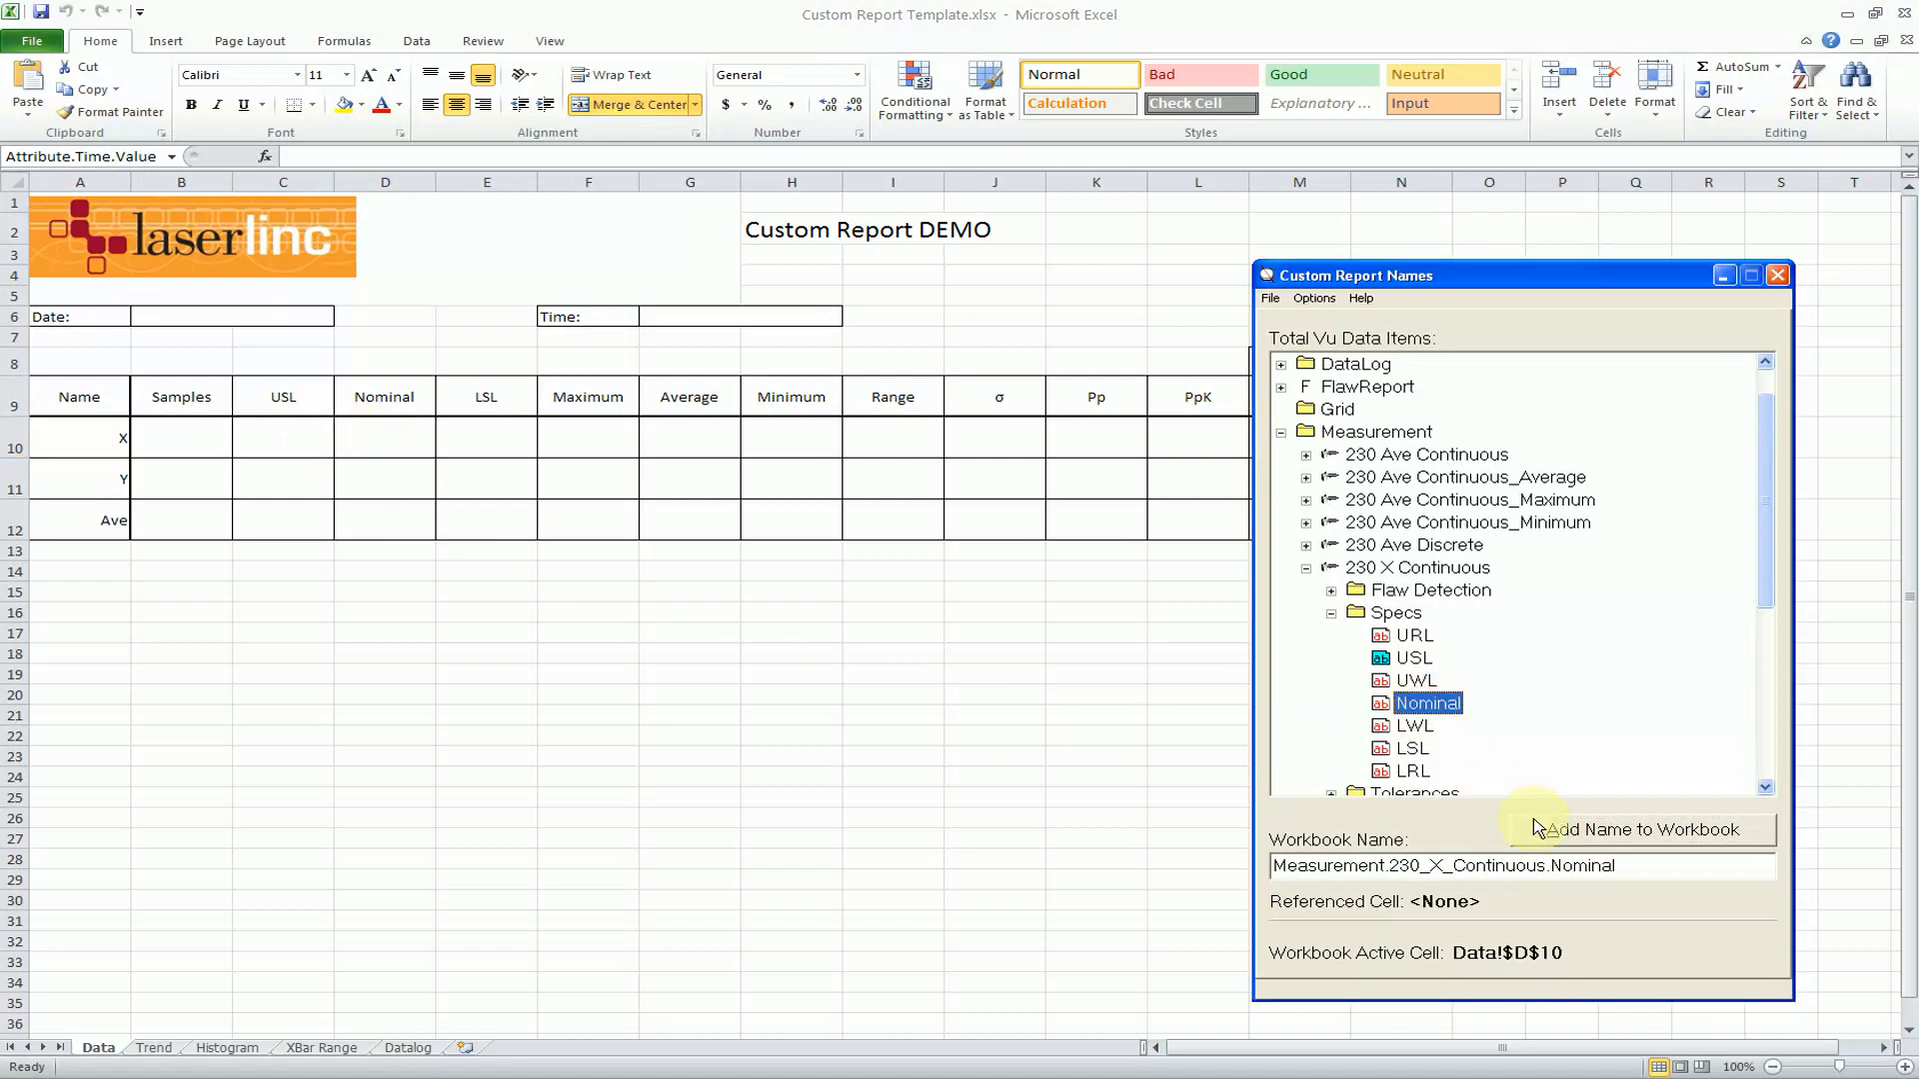
left_click(1529, 829)
left_click(1412, 749)
left_click(501, 446)
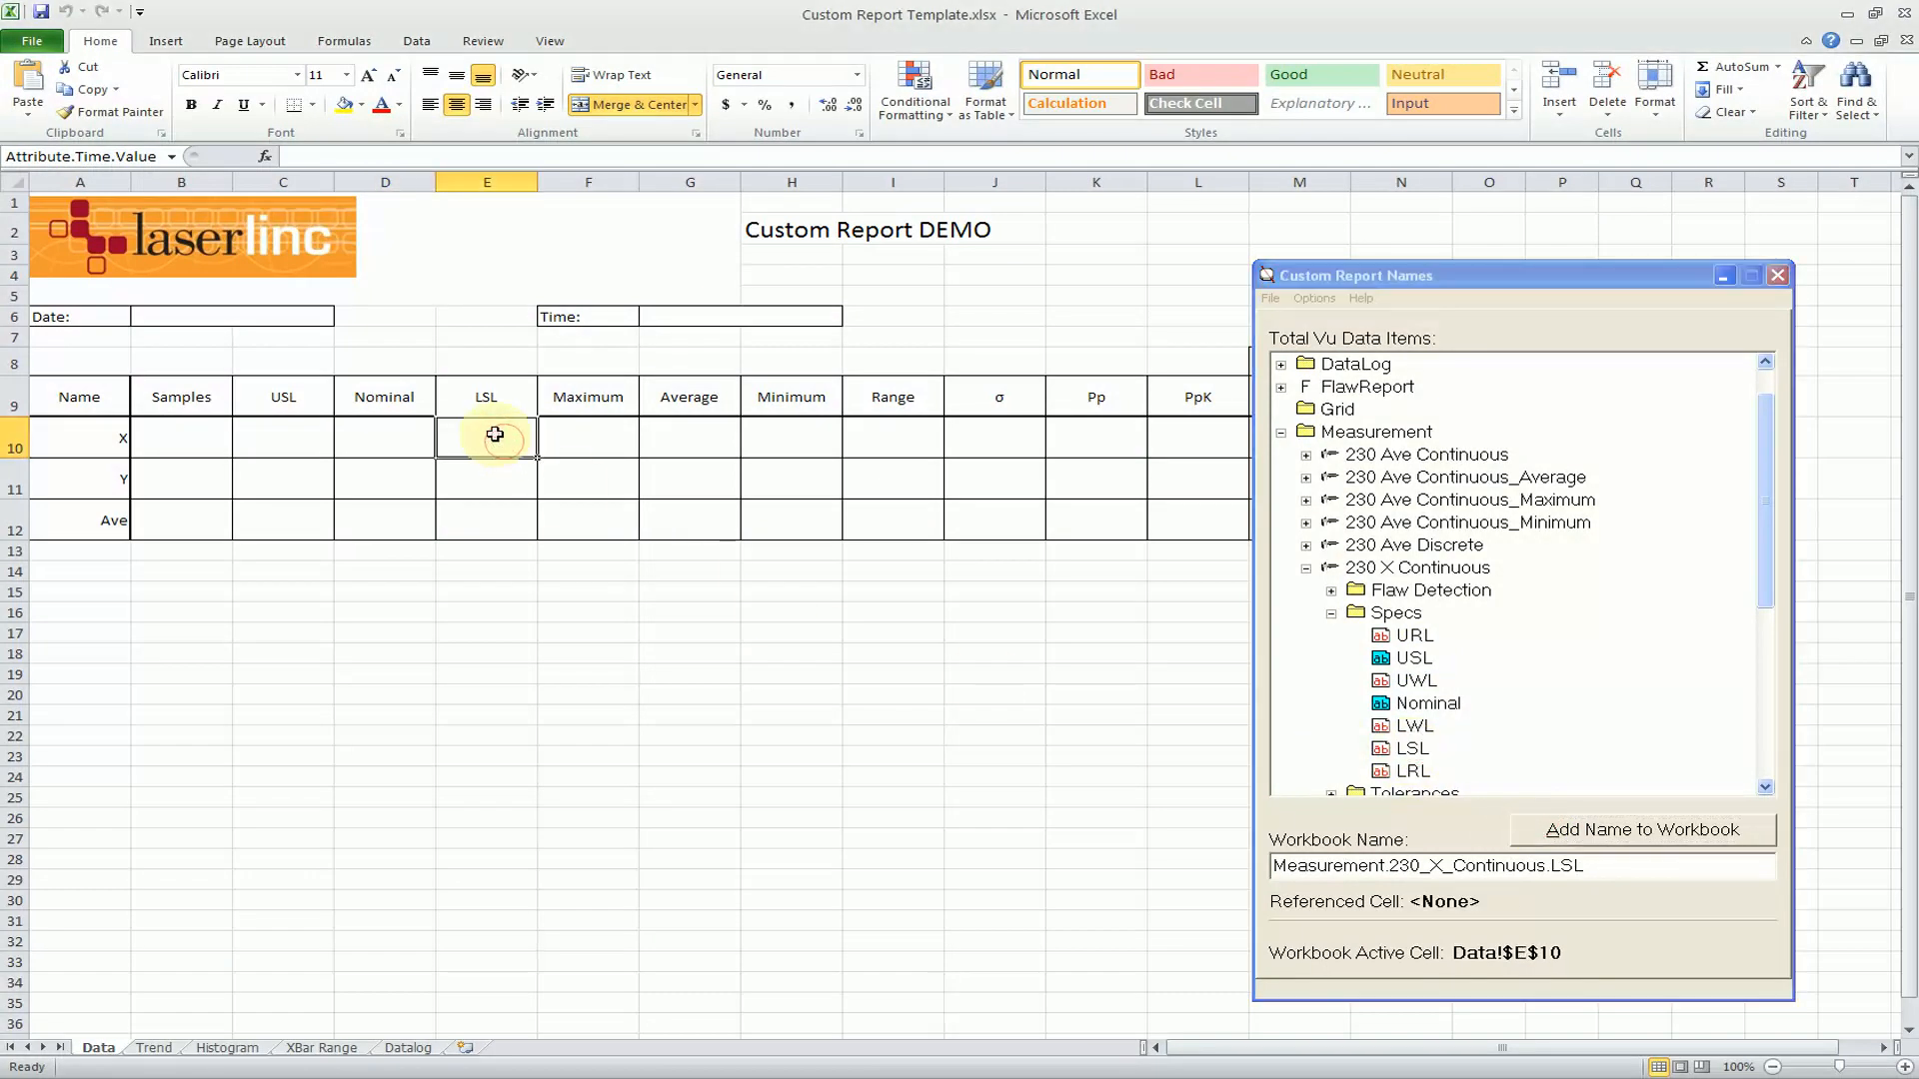
left_click(1412, 748)
left_click(1536, 834)
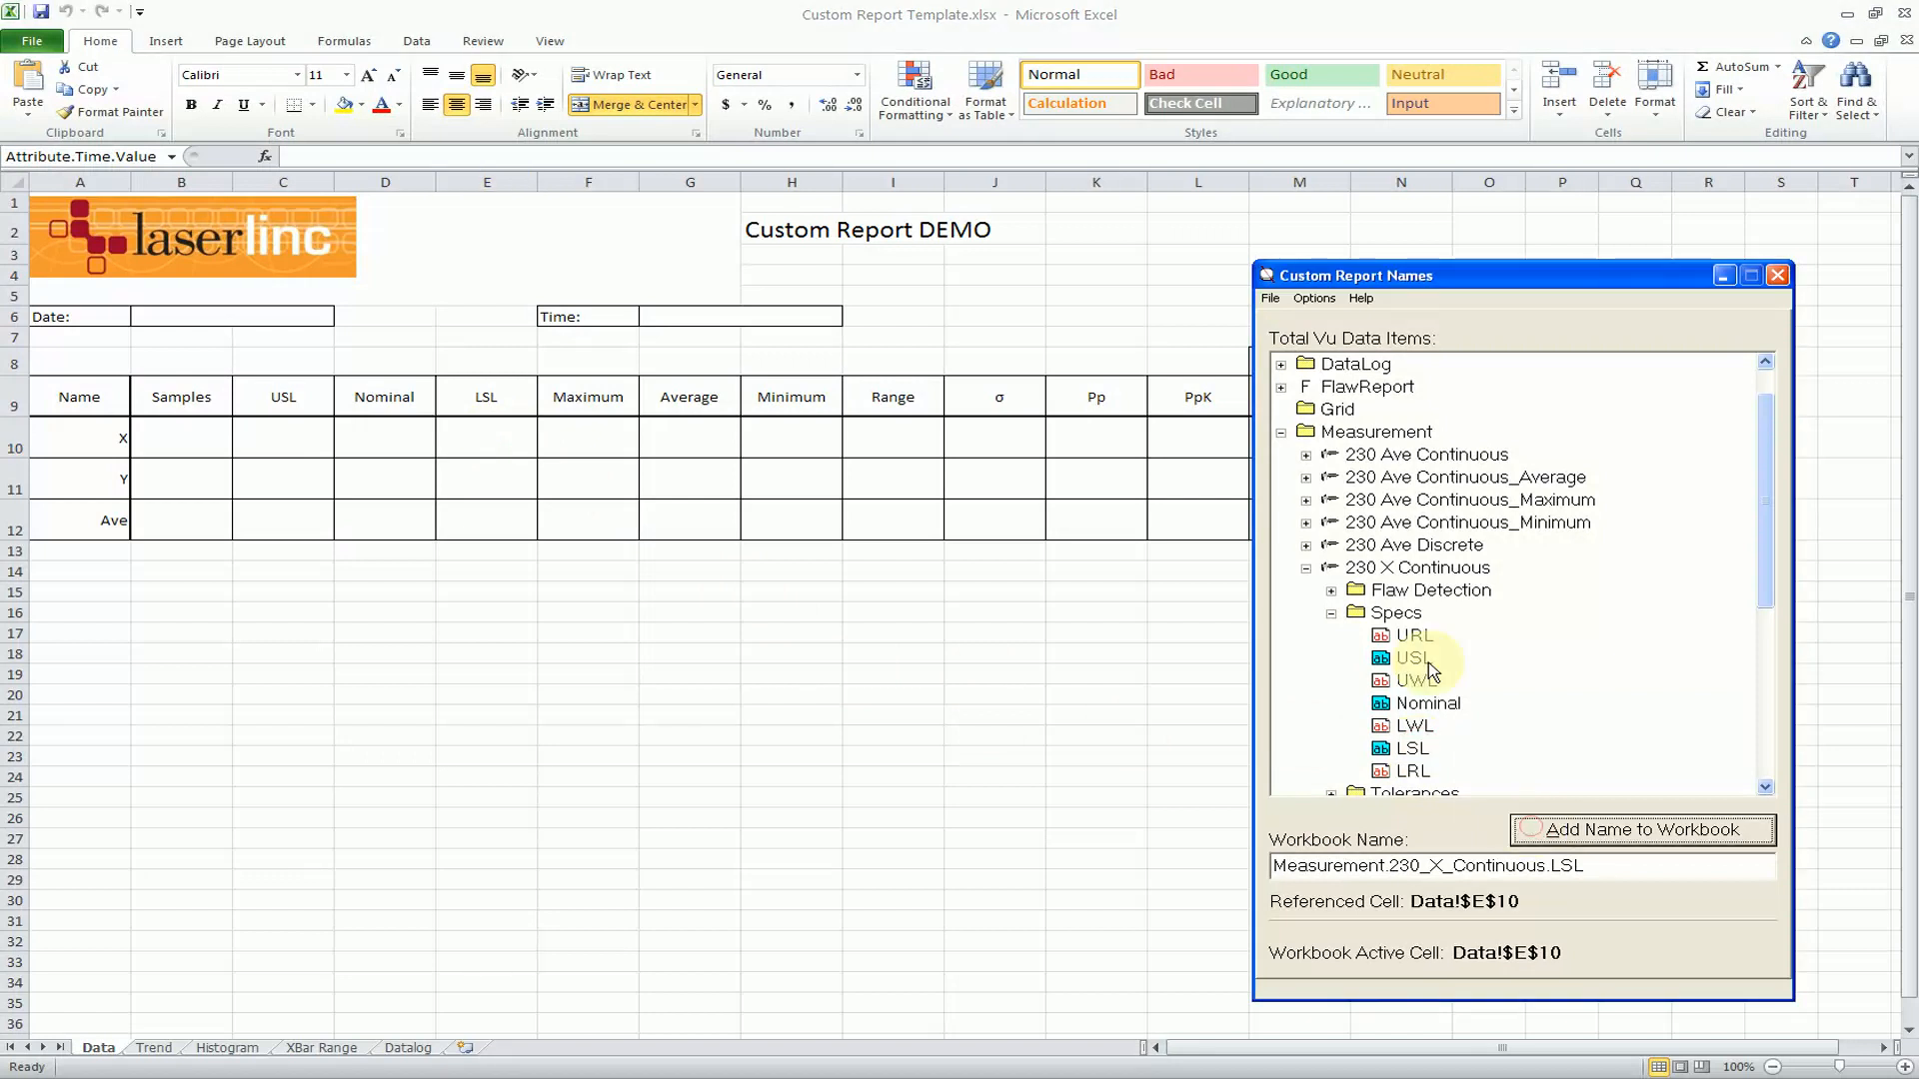
Add the Standard SPC Maximum item of 230 X Continuous to the X row's Maximum cell, F10.
left_click(1280, 431)
left_click(1280, 522)
left_click(1434, 567)
left_click(588, 438)
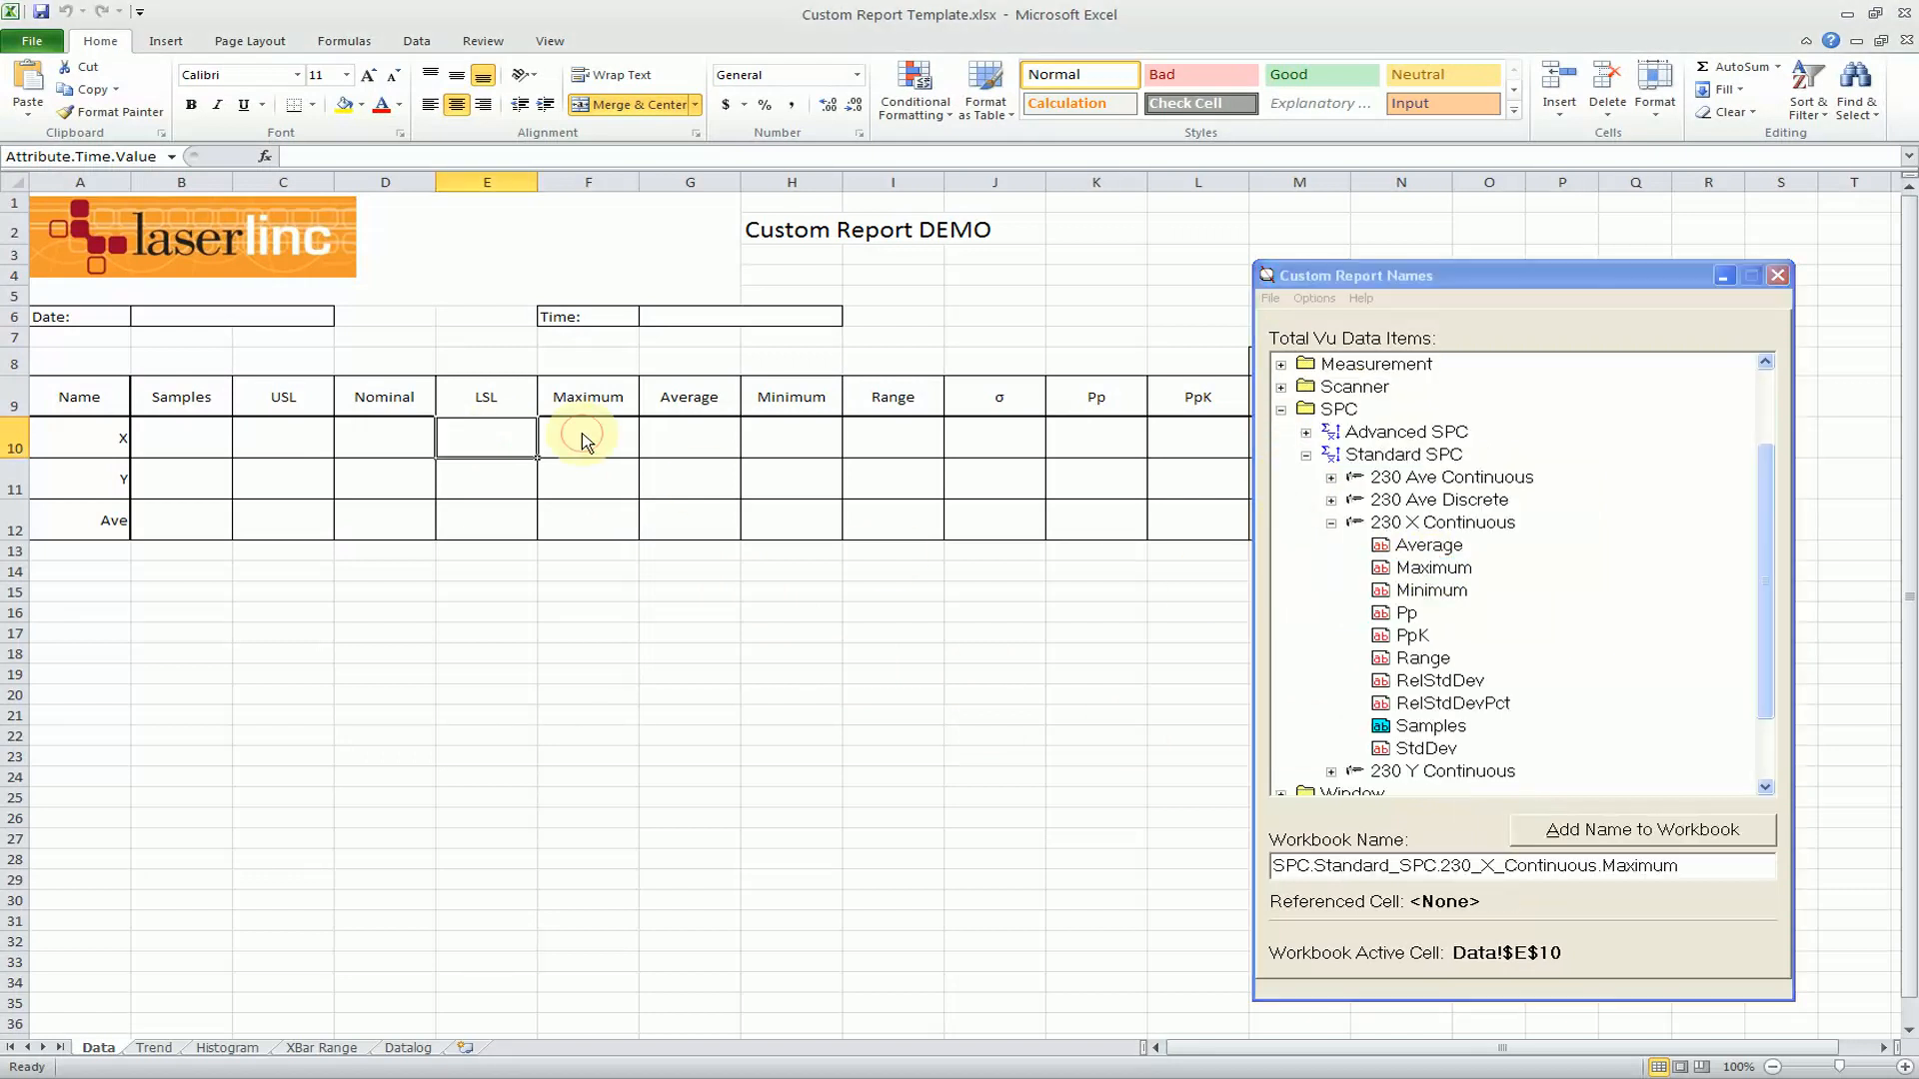
left_click(1433, 568)
left_click(1577, 831)
Add the Standard SPC Average of 230 X Continuous to cell G10 and its Minimum to cell H10.
left_click(1428, 545)
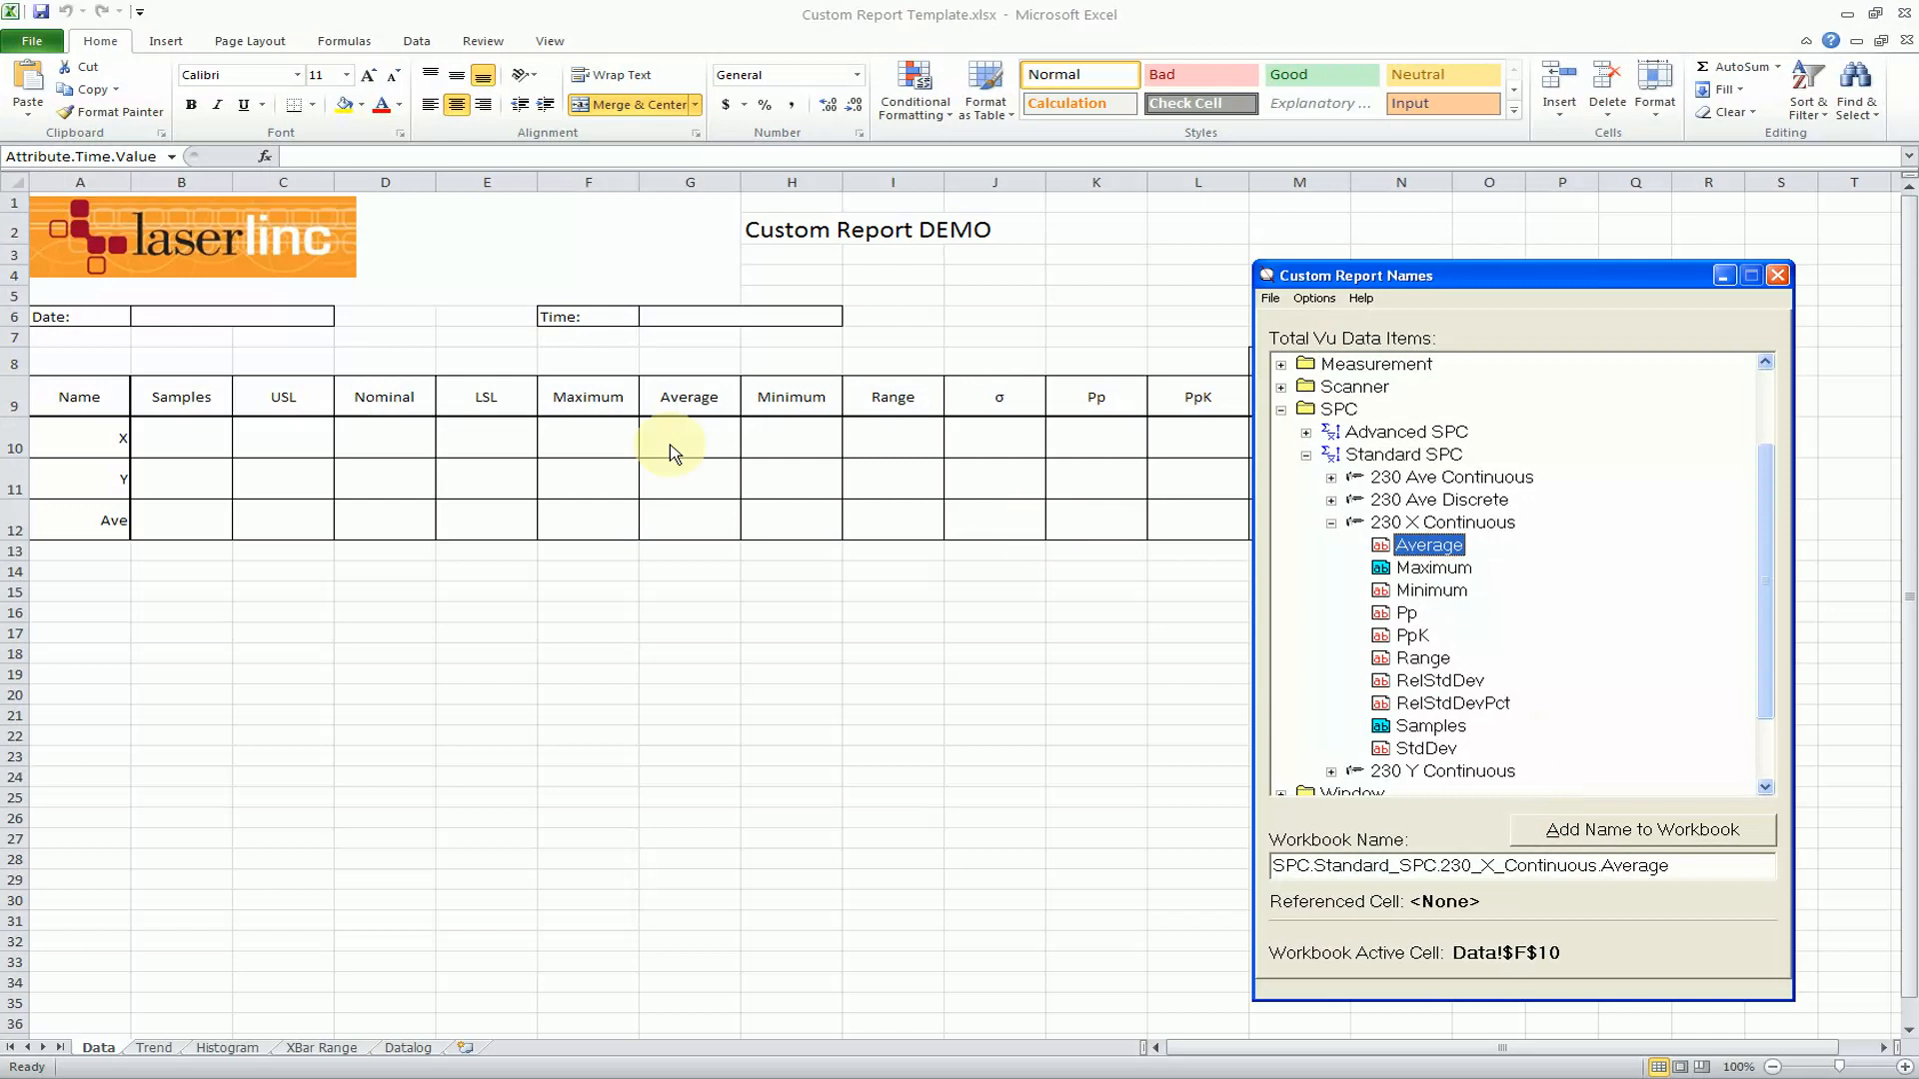
left_click(671, 445)
left_click(1425, 545)
left_click(1564, 837)
left_click(1431, 590)
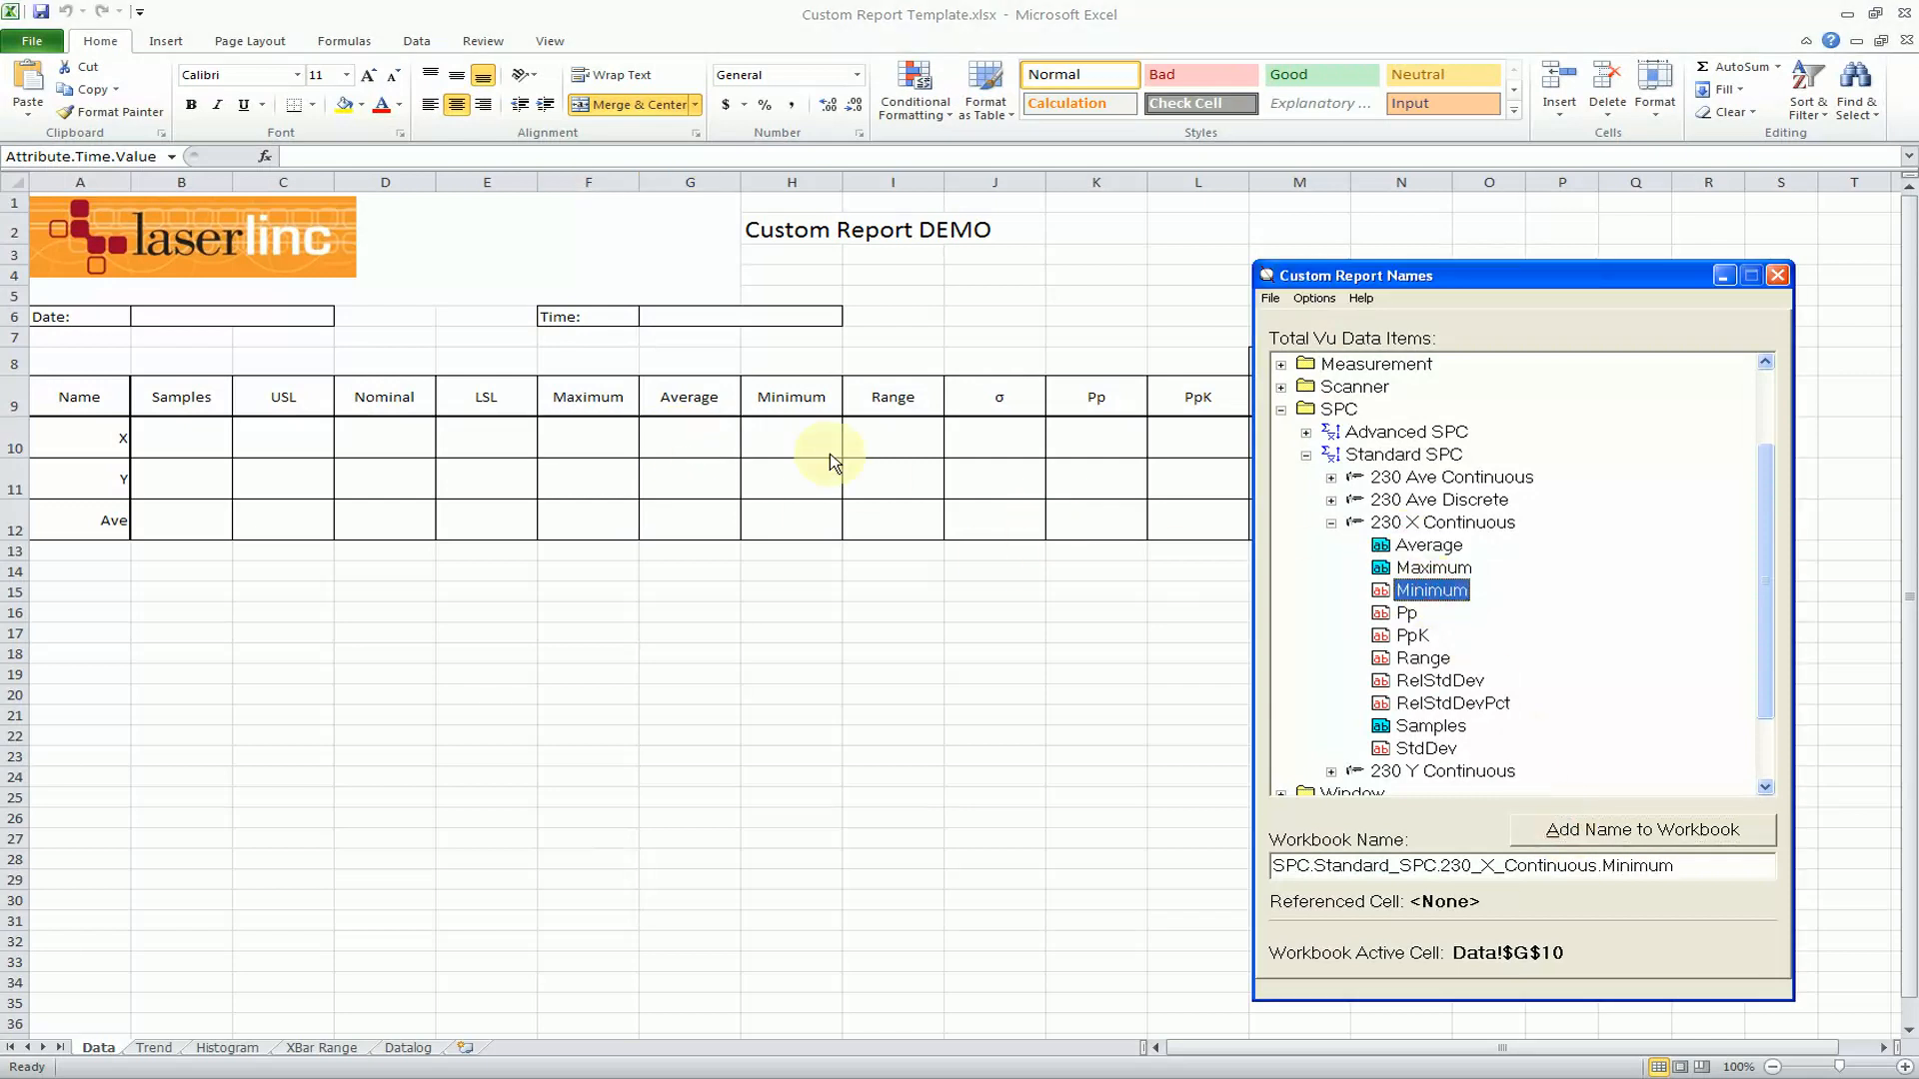
left_click(800, 444)
left_click(1431, 589)
left_click(1557, 834)
Add the Standard SPC Range item of 230 X Continuous to the X row's Range cell, I10.
left_click(1423, 657)
left_click(890, 440)
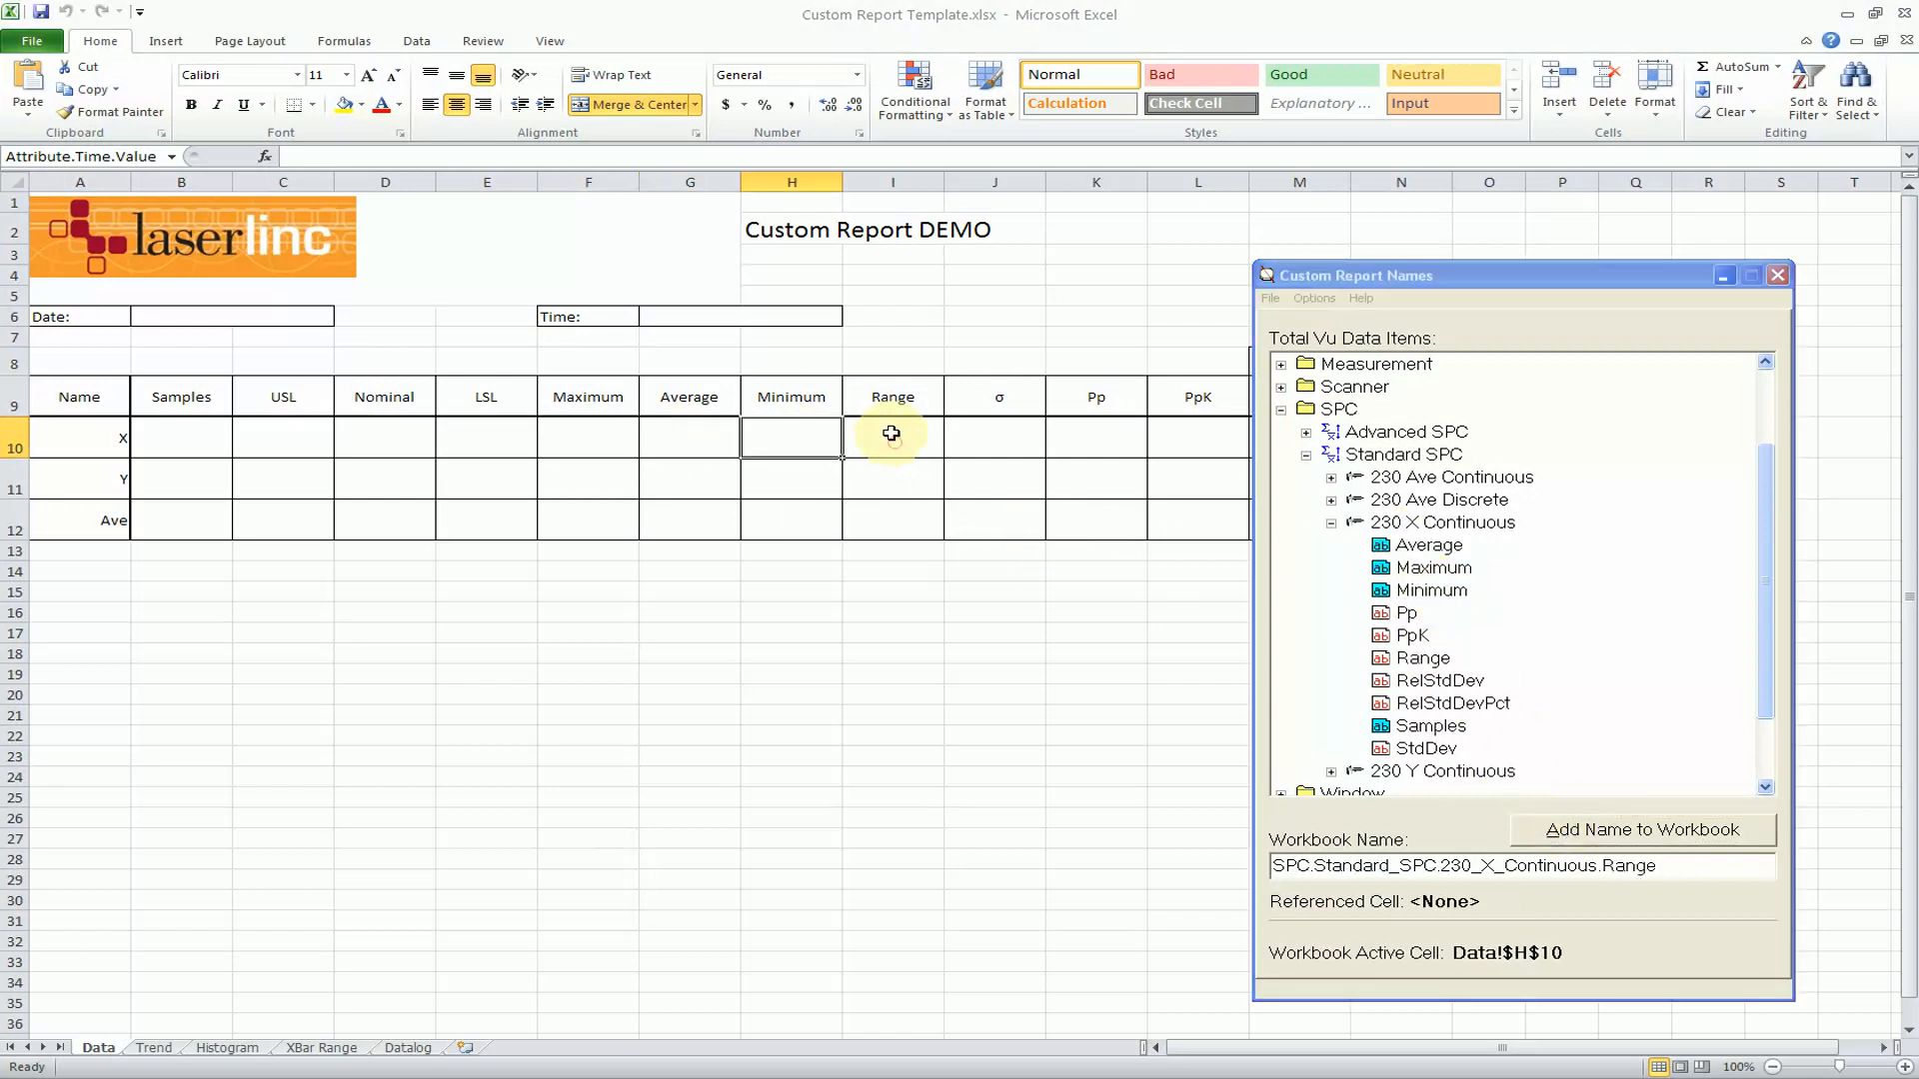
left_click(1423, 658)
left_click(1555, 829)
Add the Standard SPC StdDev of 230 X Continuous to cell J10, and select its Pp item and cell K10.
left_click(1426, 749)
left_click(1003, 441)
left_click(1426, 749)
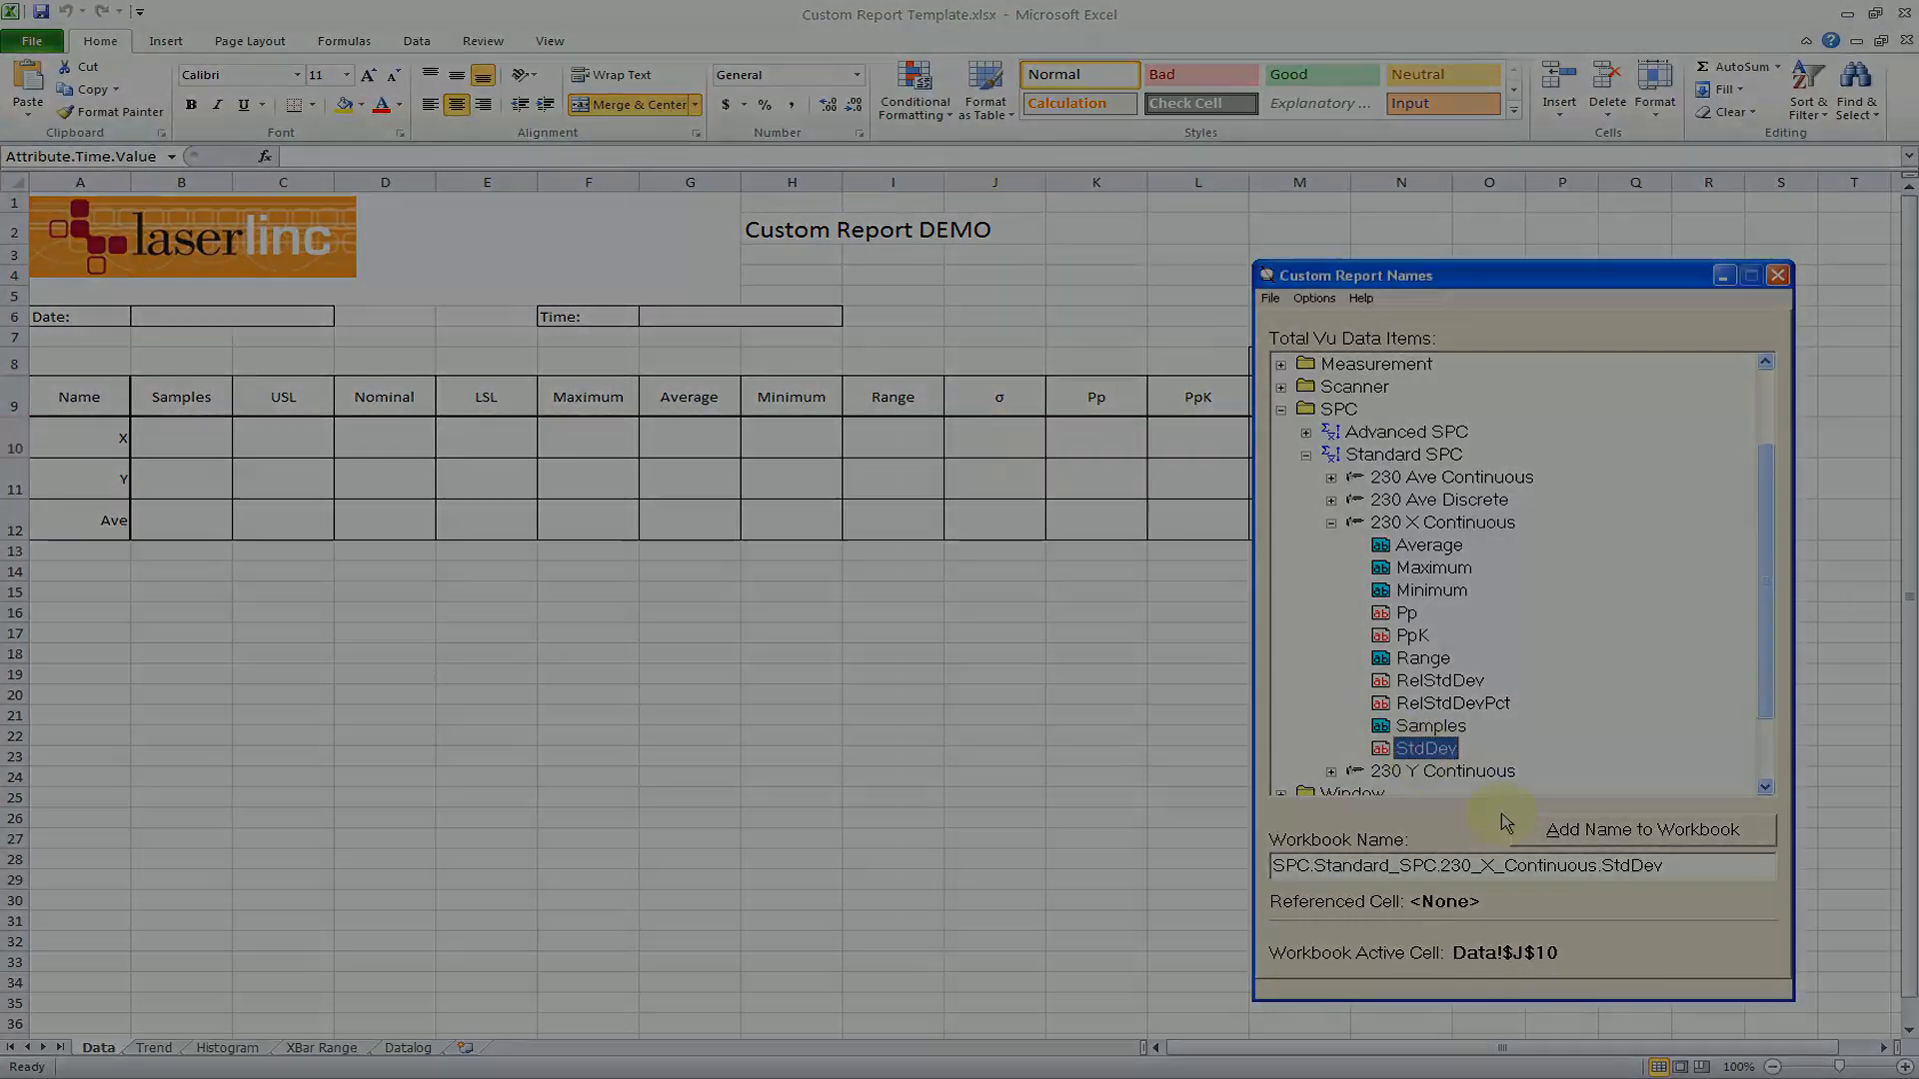
left_click(1549, 830)
left_click(1407, 613)
left_click(1100, 431)
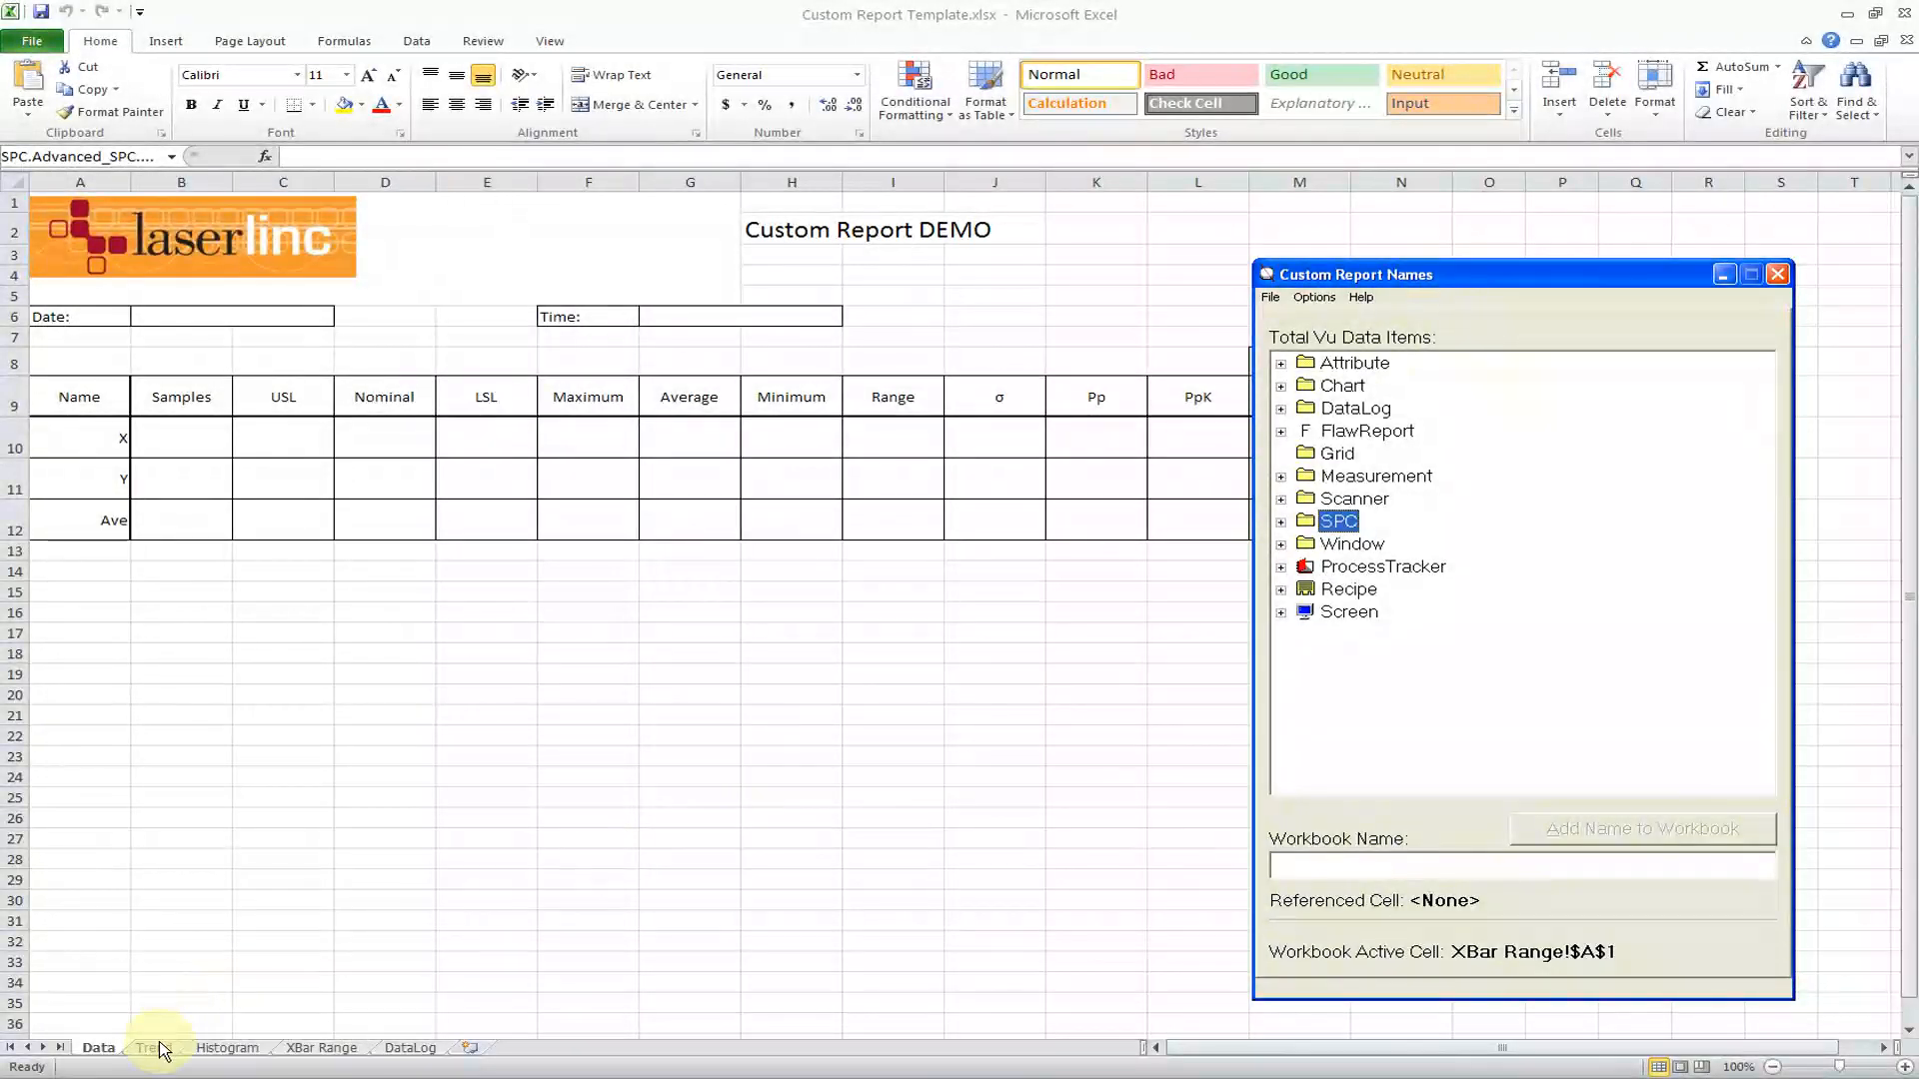
Add the Continuous chart's Import name to the range A1:T38 on the Trend sheet.
left_click(155, 1051)
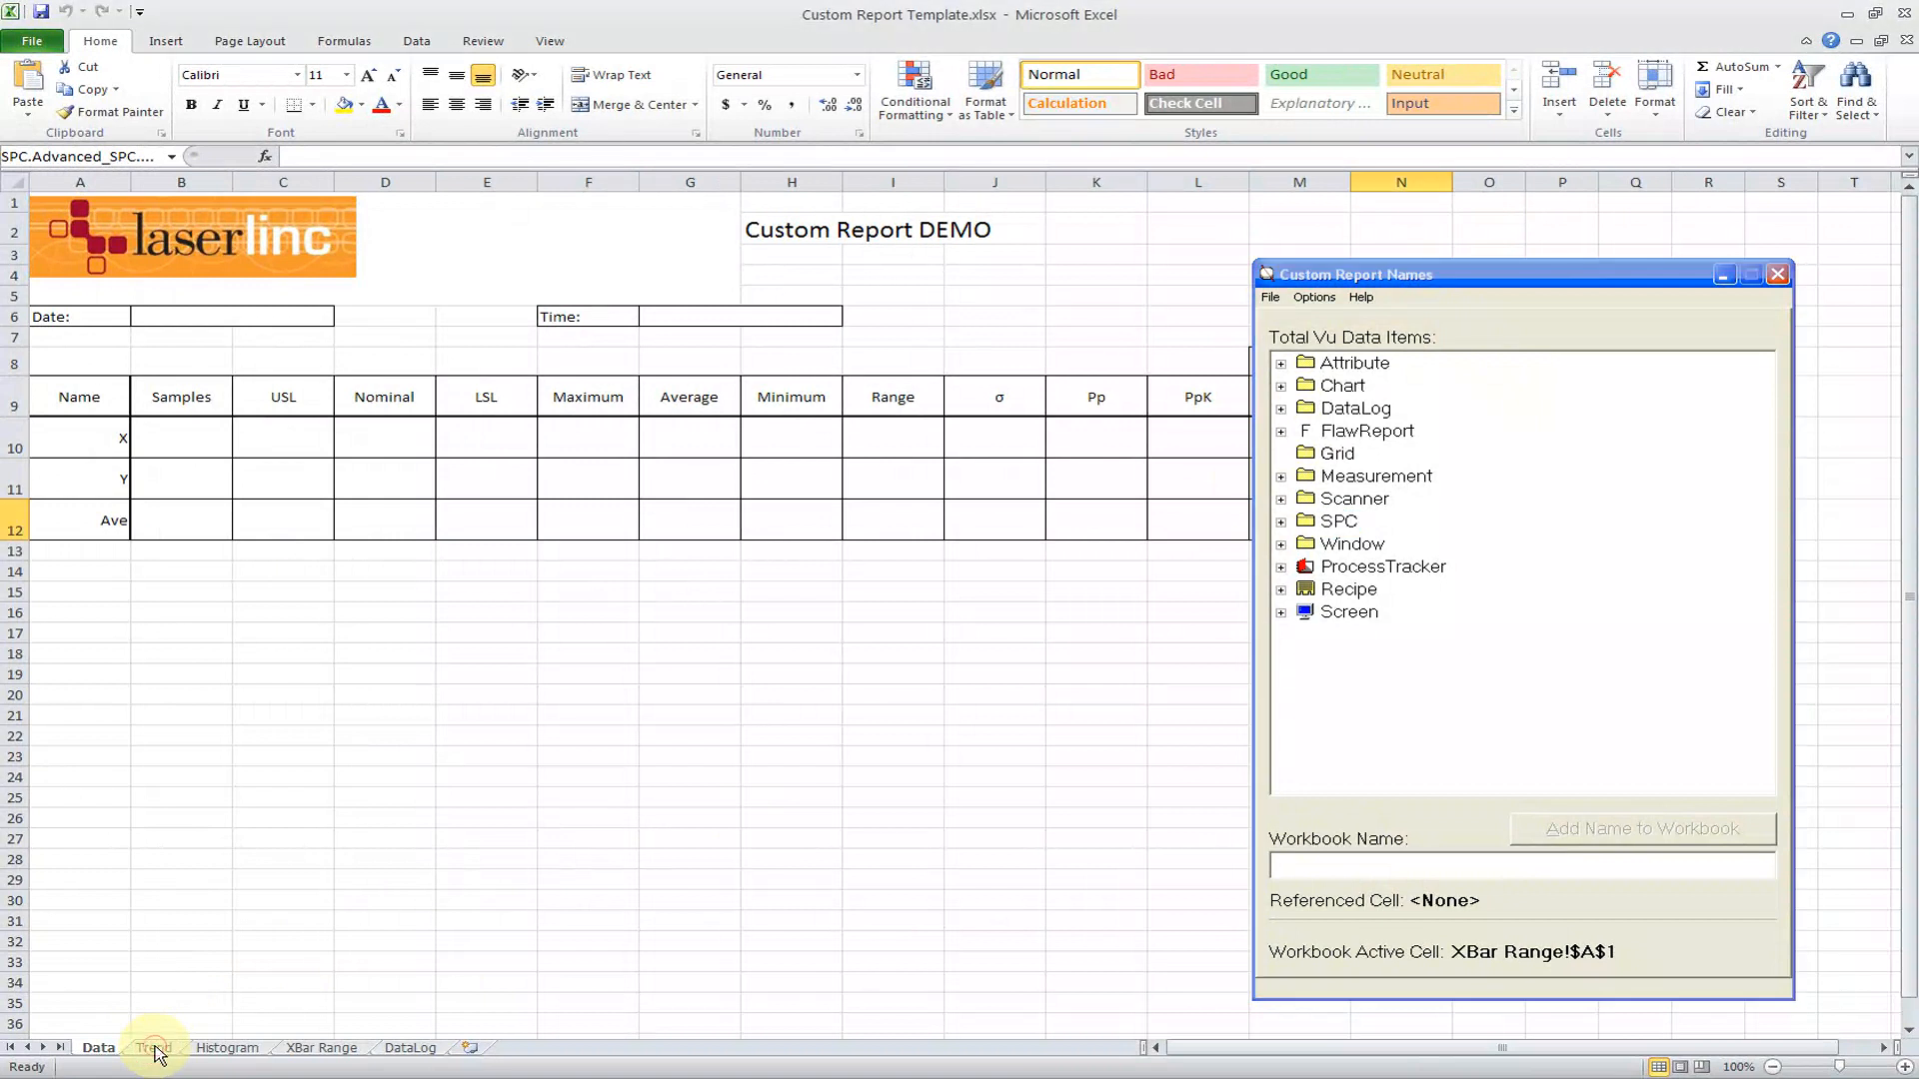
left_click(155, 1049)
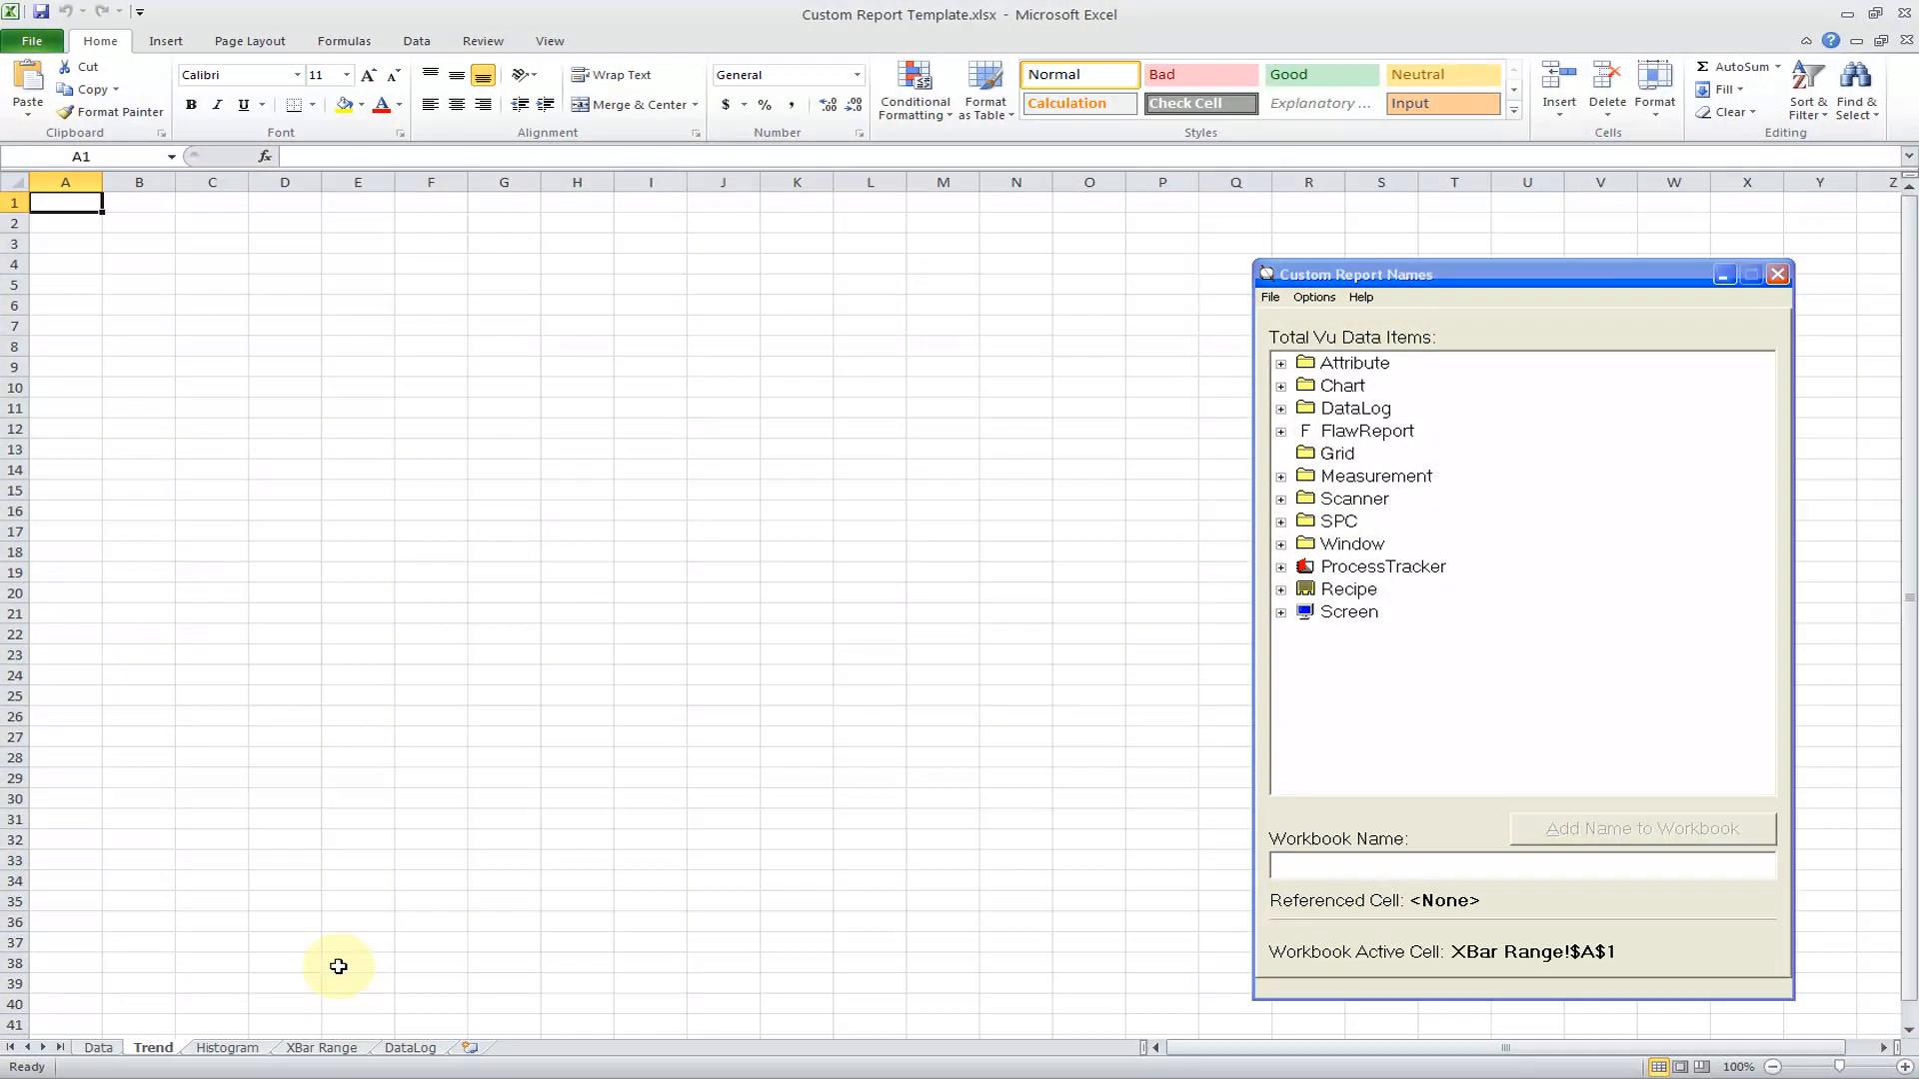
left_click(1283, 388)
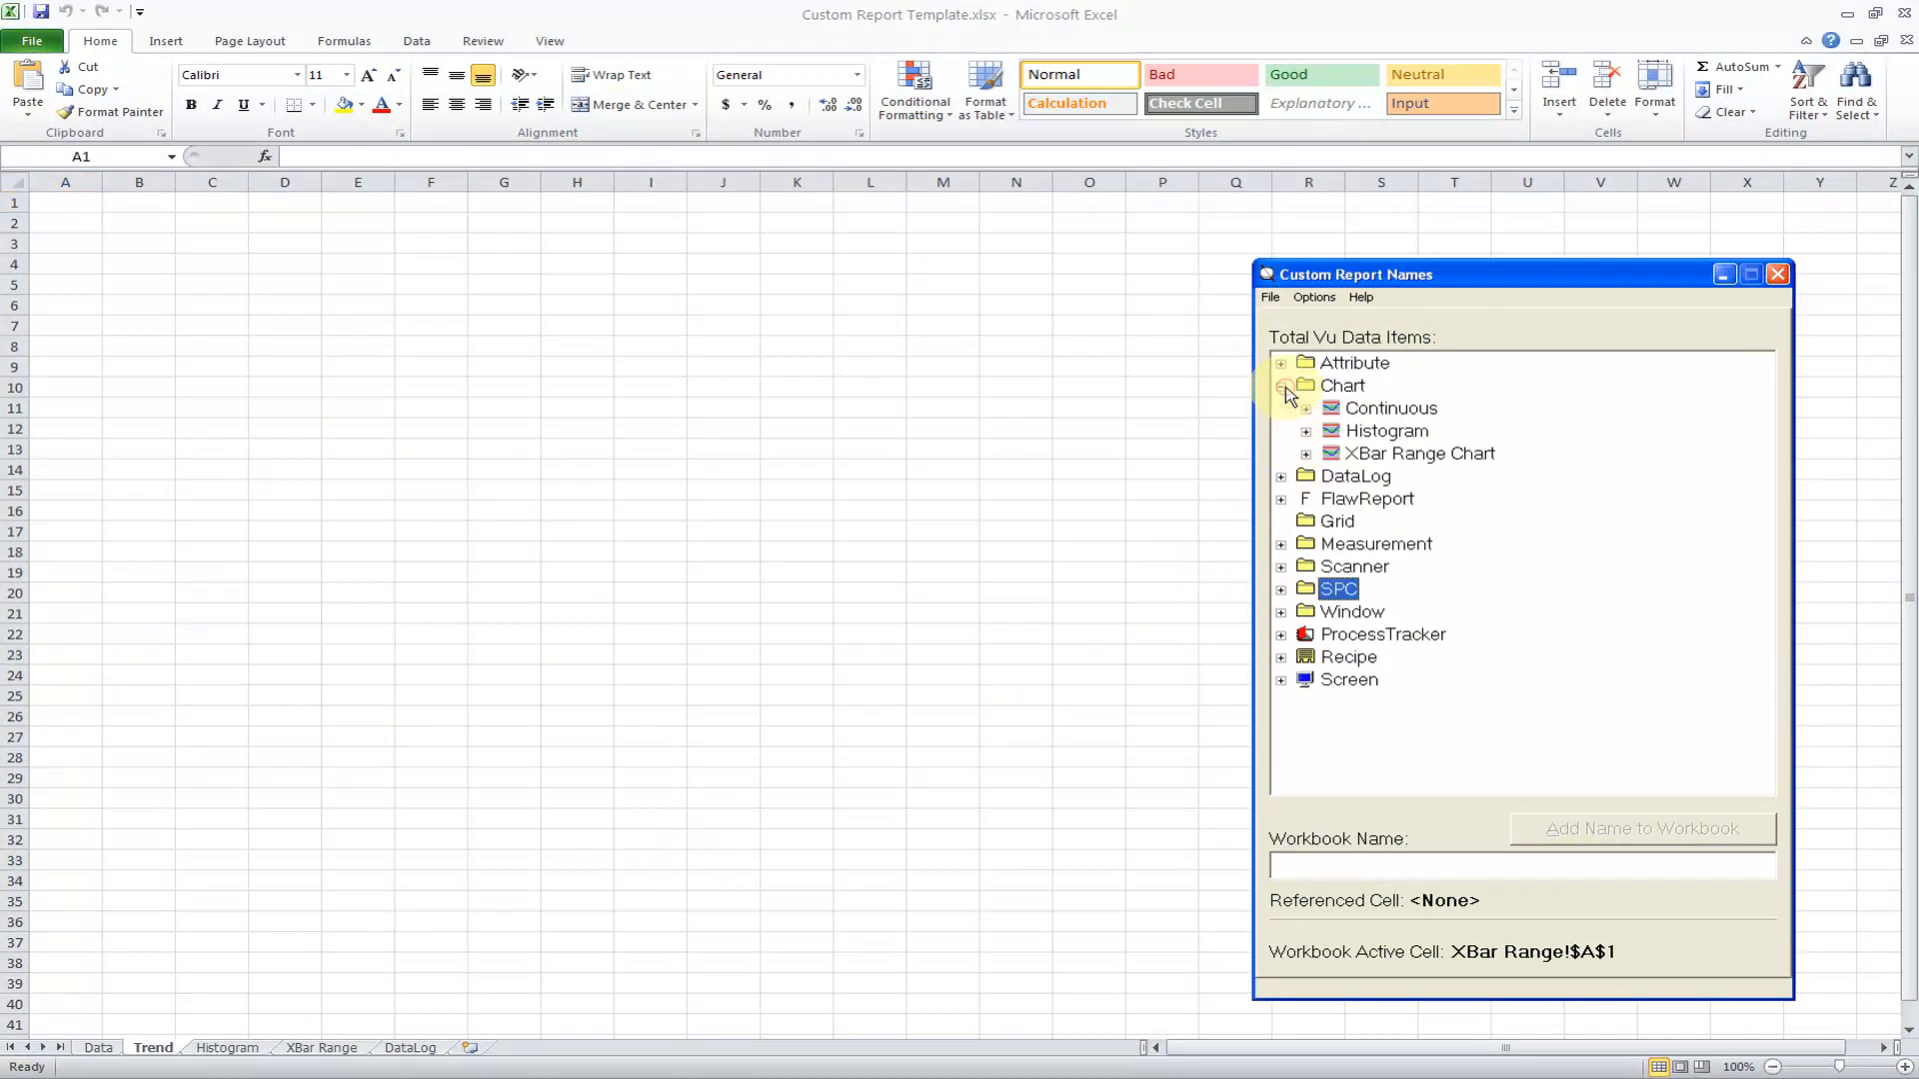
left_click(1307, 411)
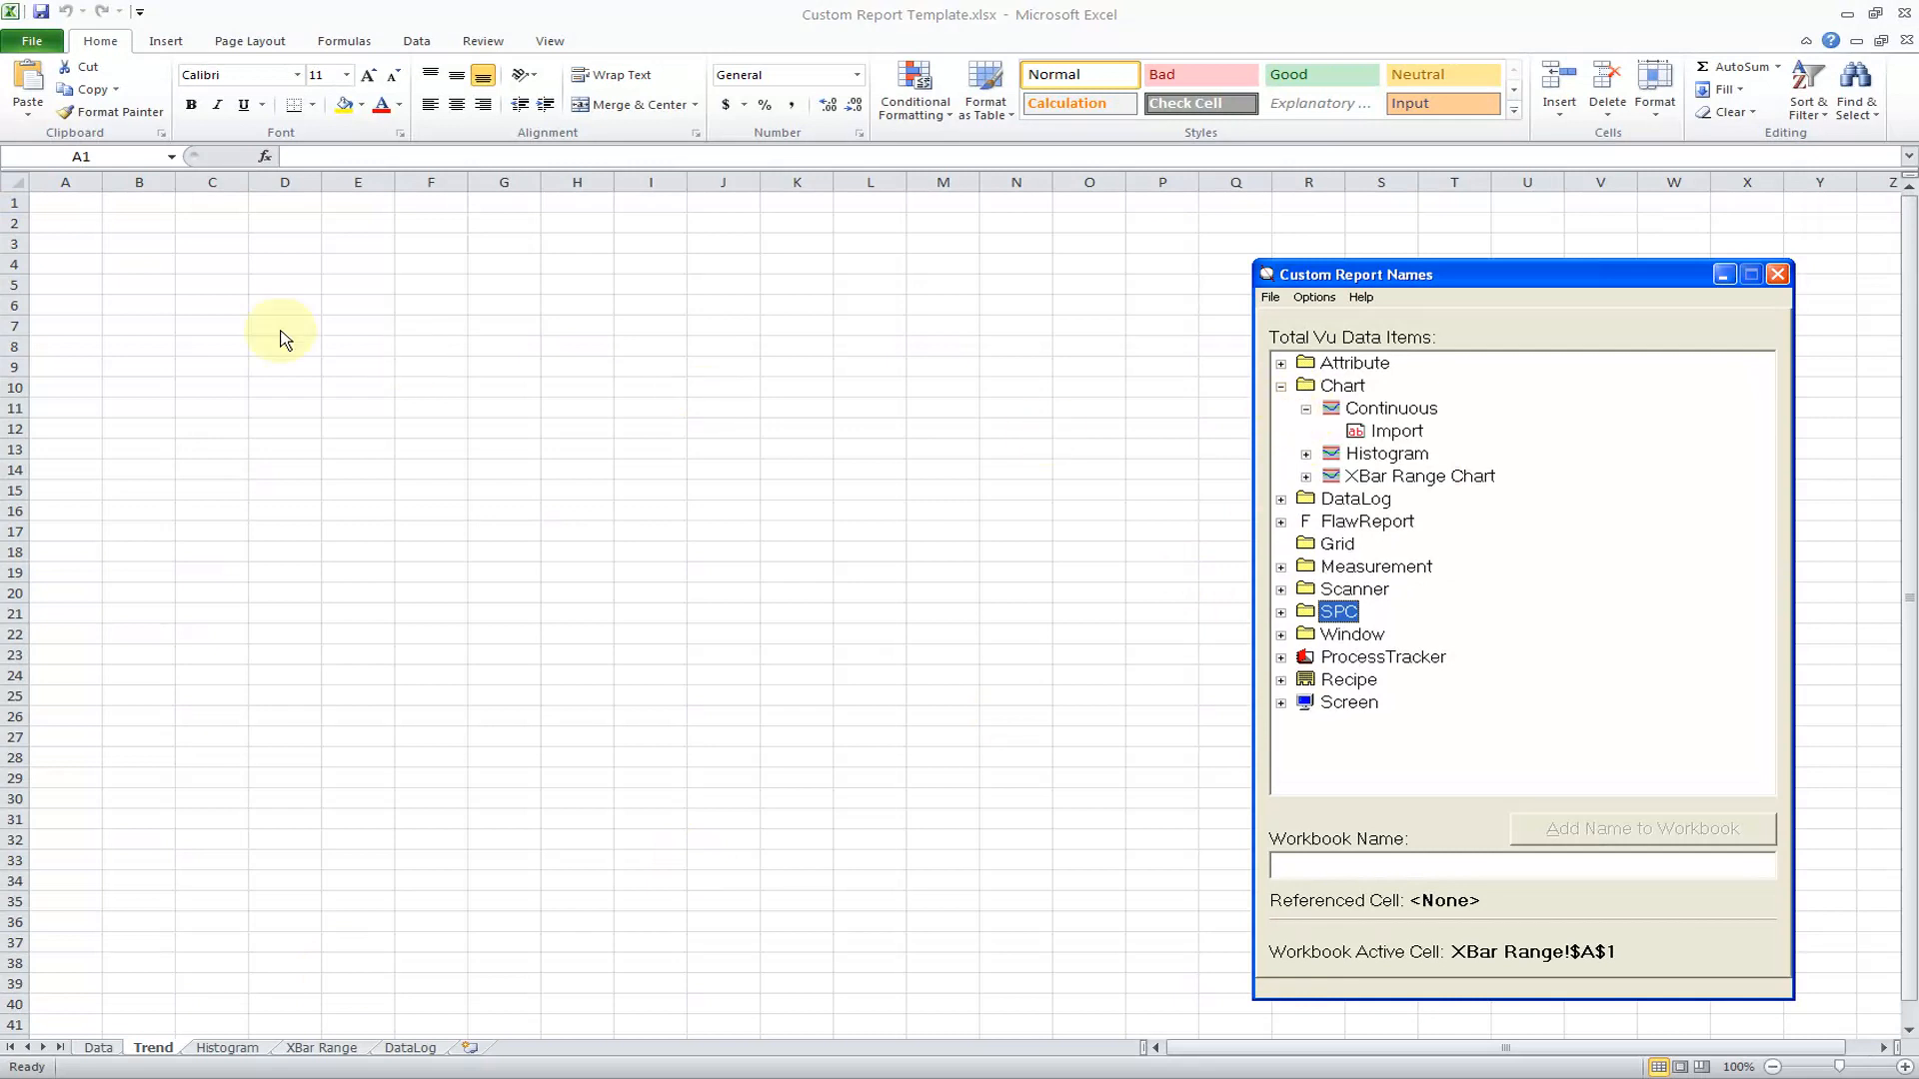
left_click(64, 206)
left_click_drag(62, 203, 1427, 967)
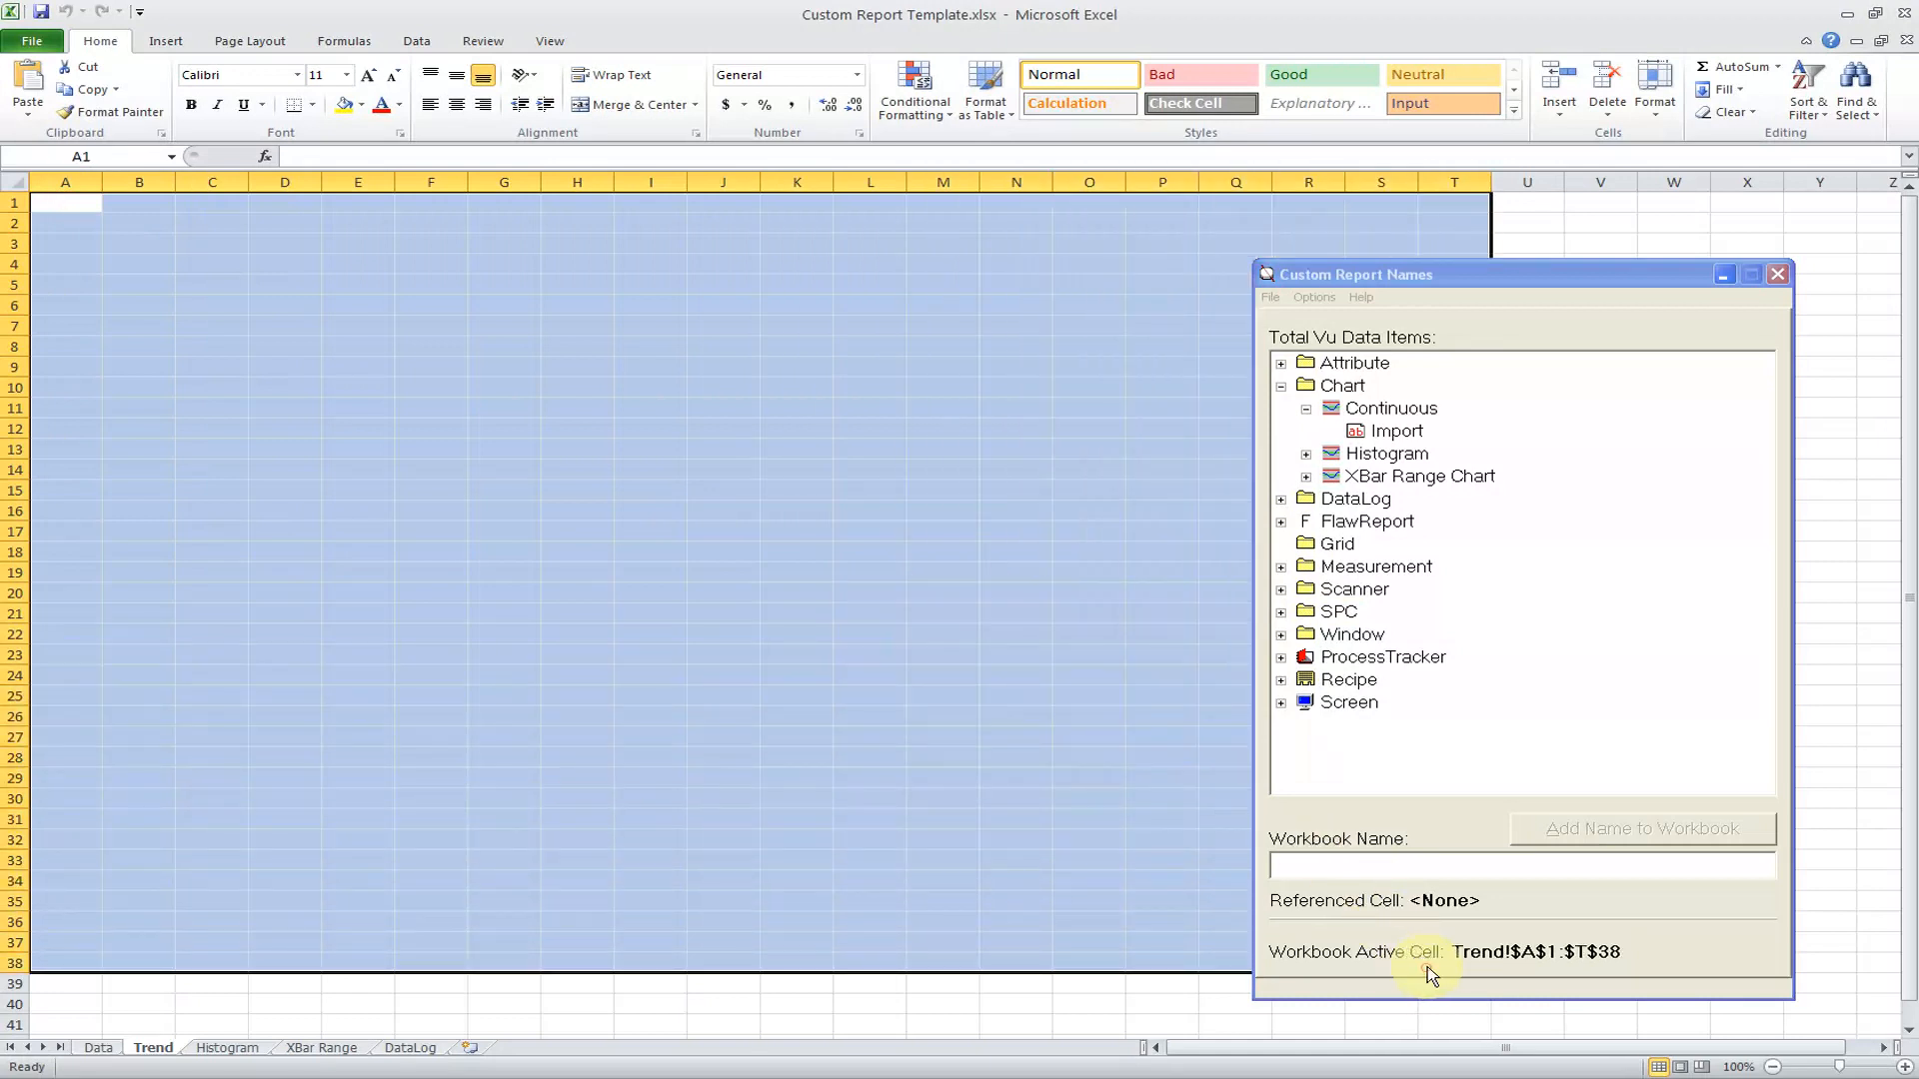
left_click(1399, 436)
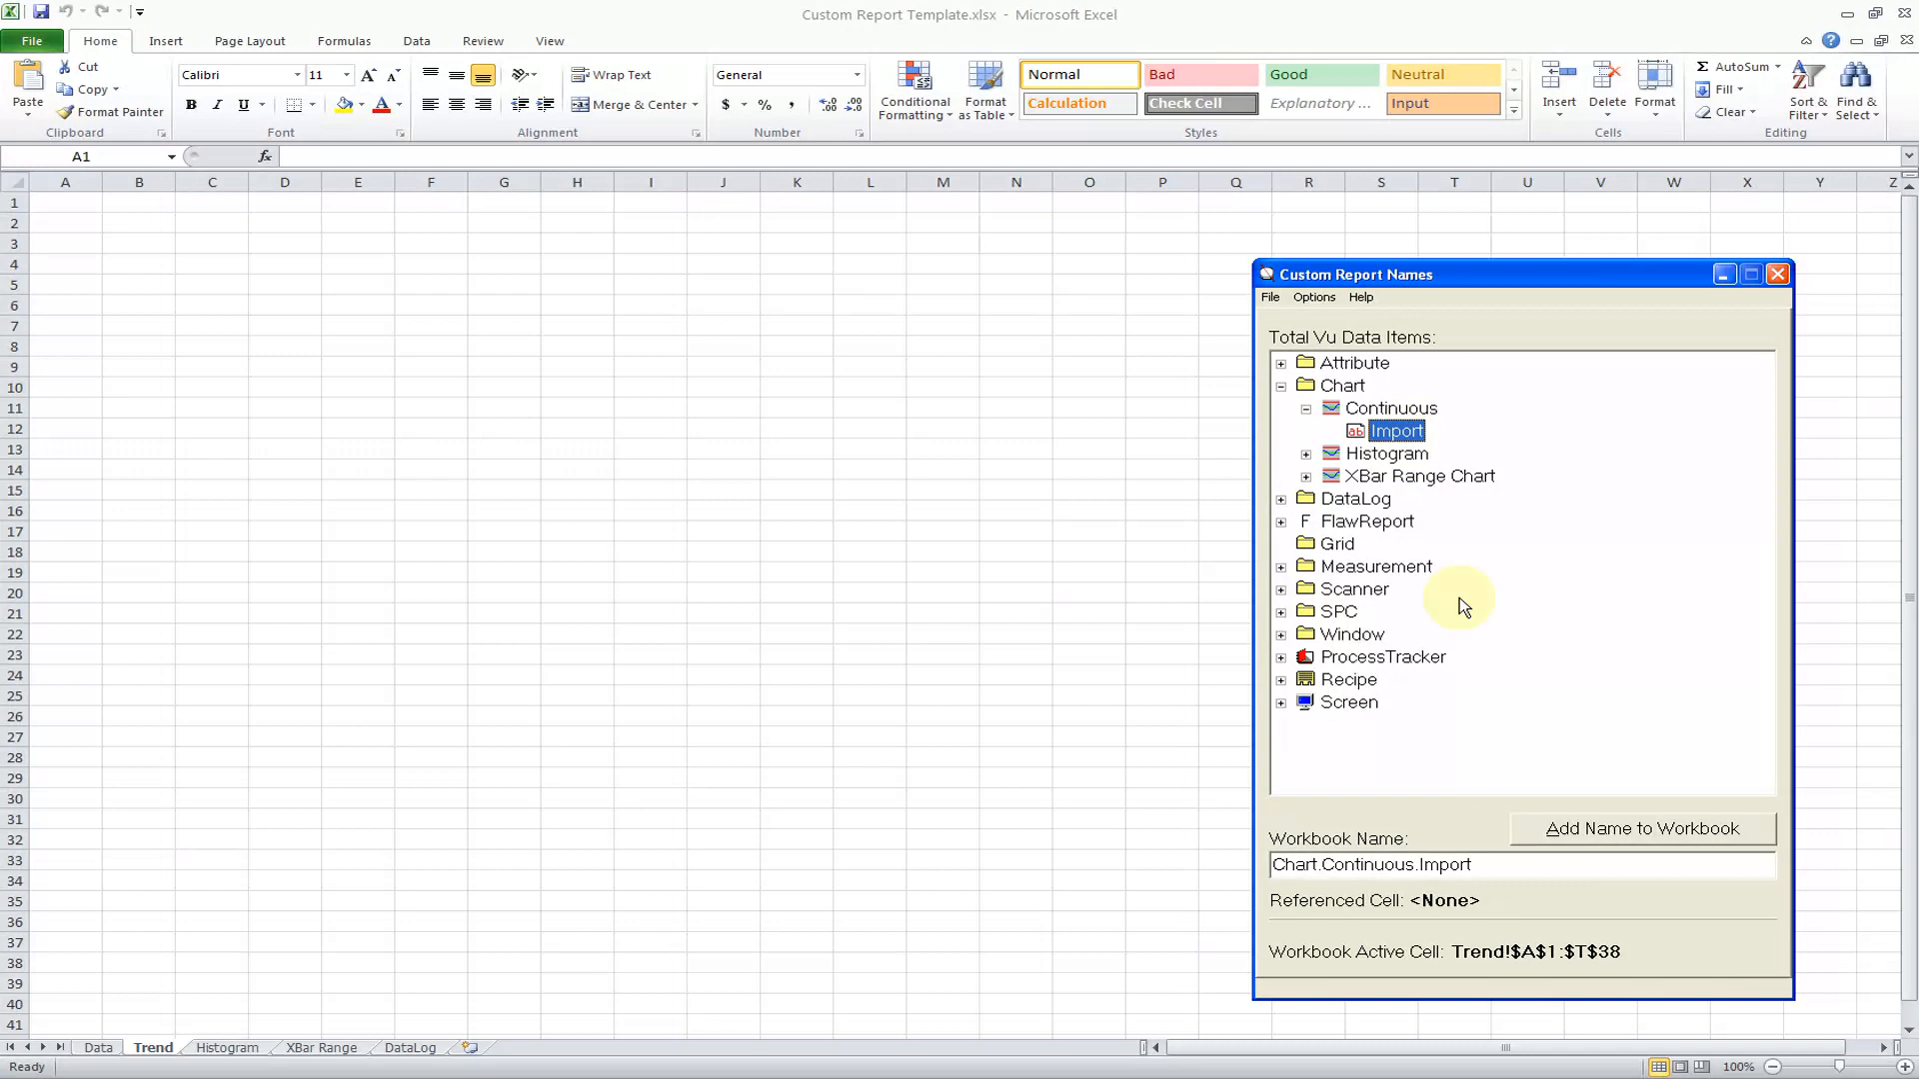
left_click(1586, 833)
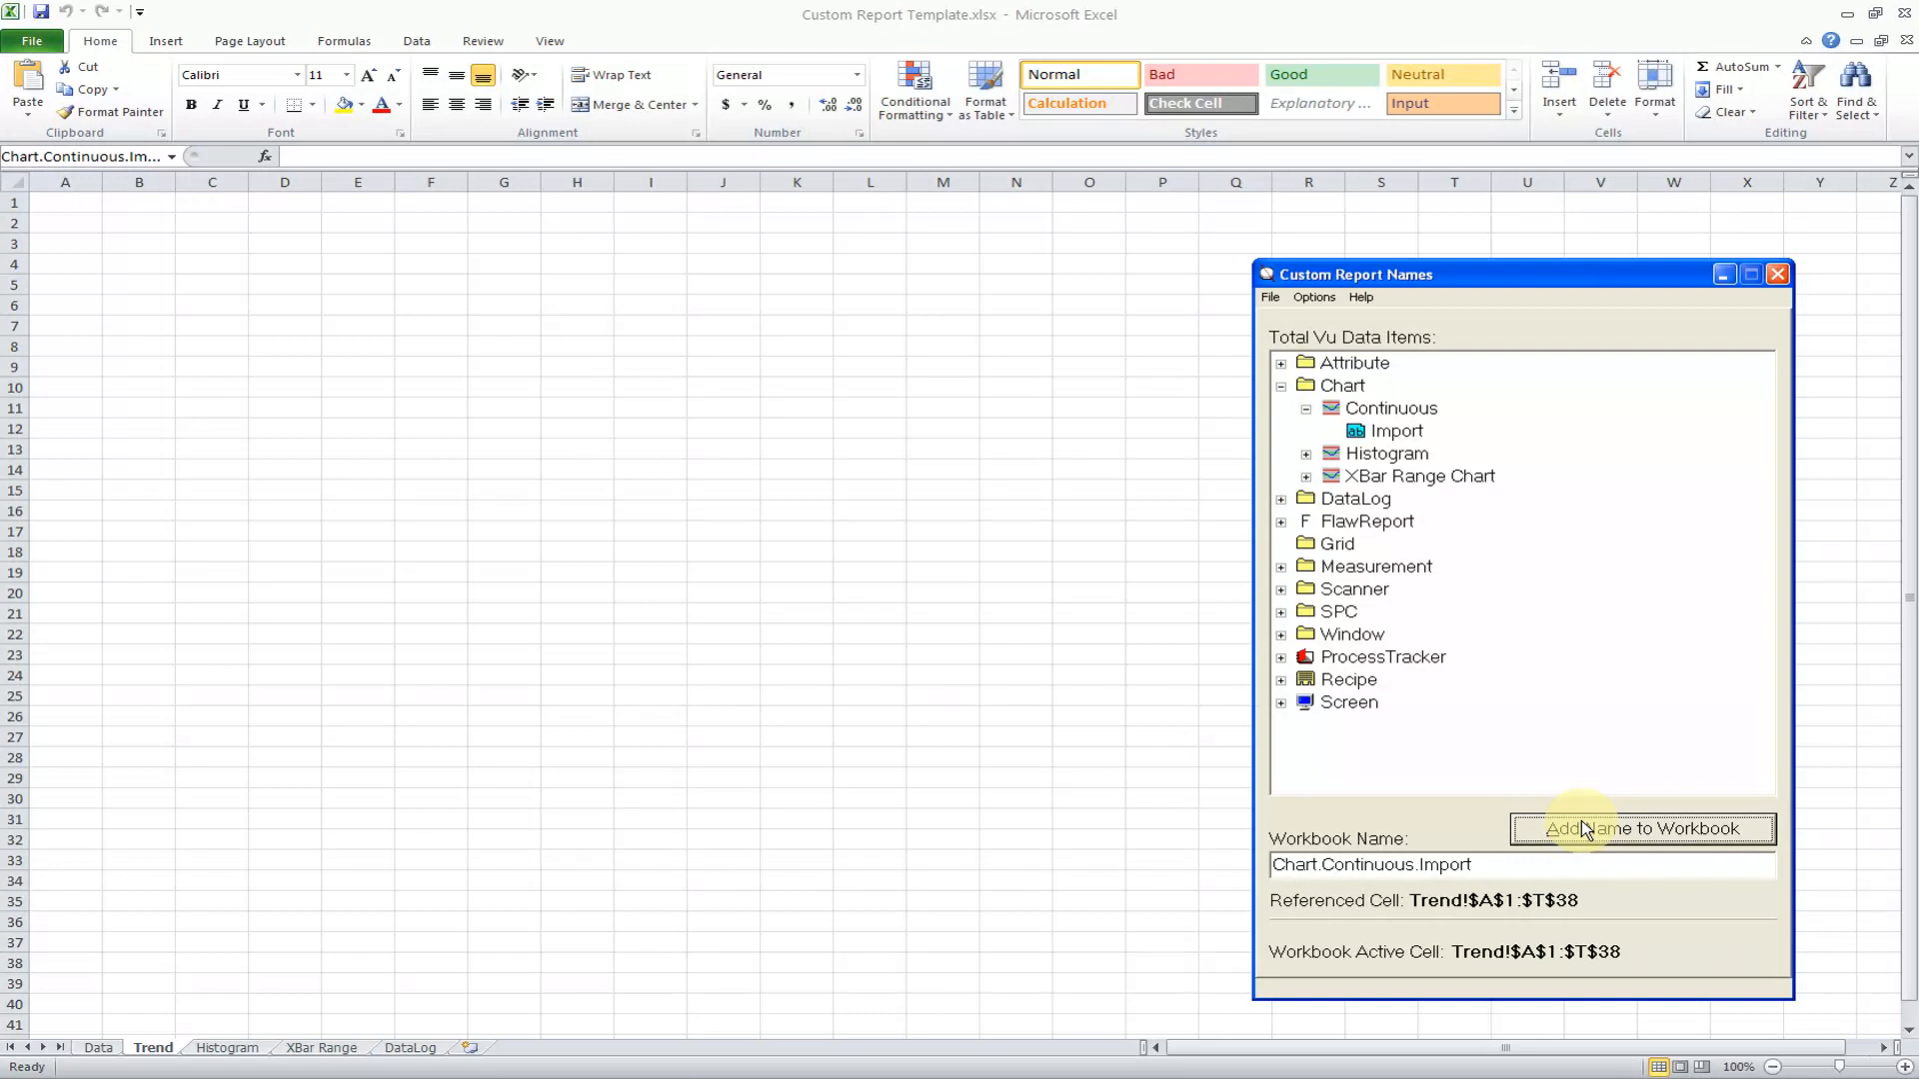
Add the Histogram chart's Import name to the range A1:T38 on the Histogram sheet.
left_click(230, 1048)
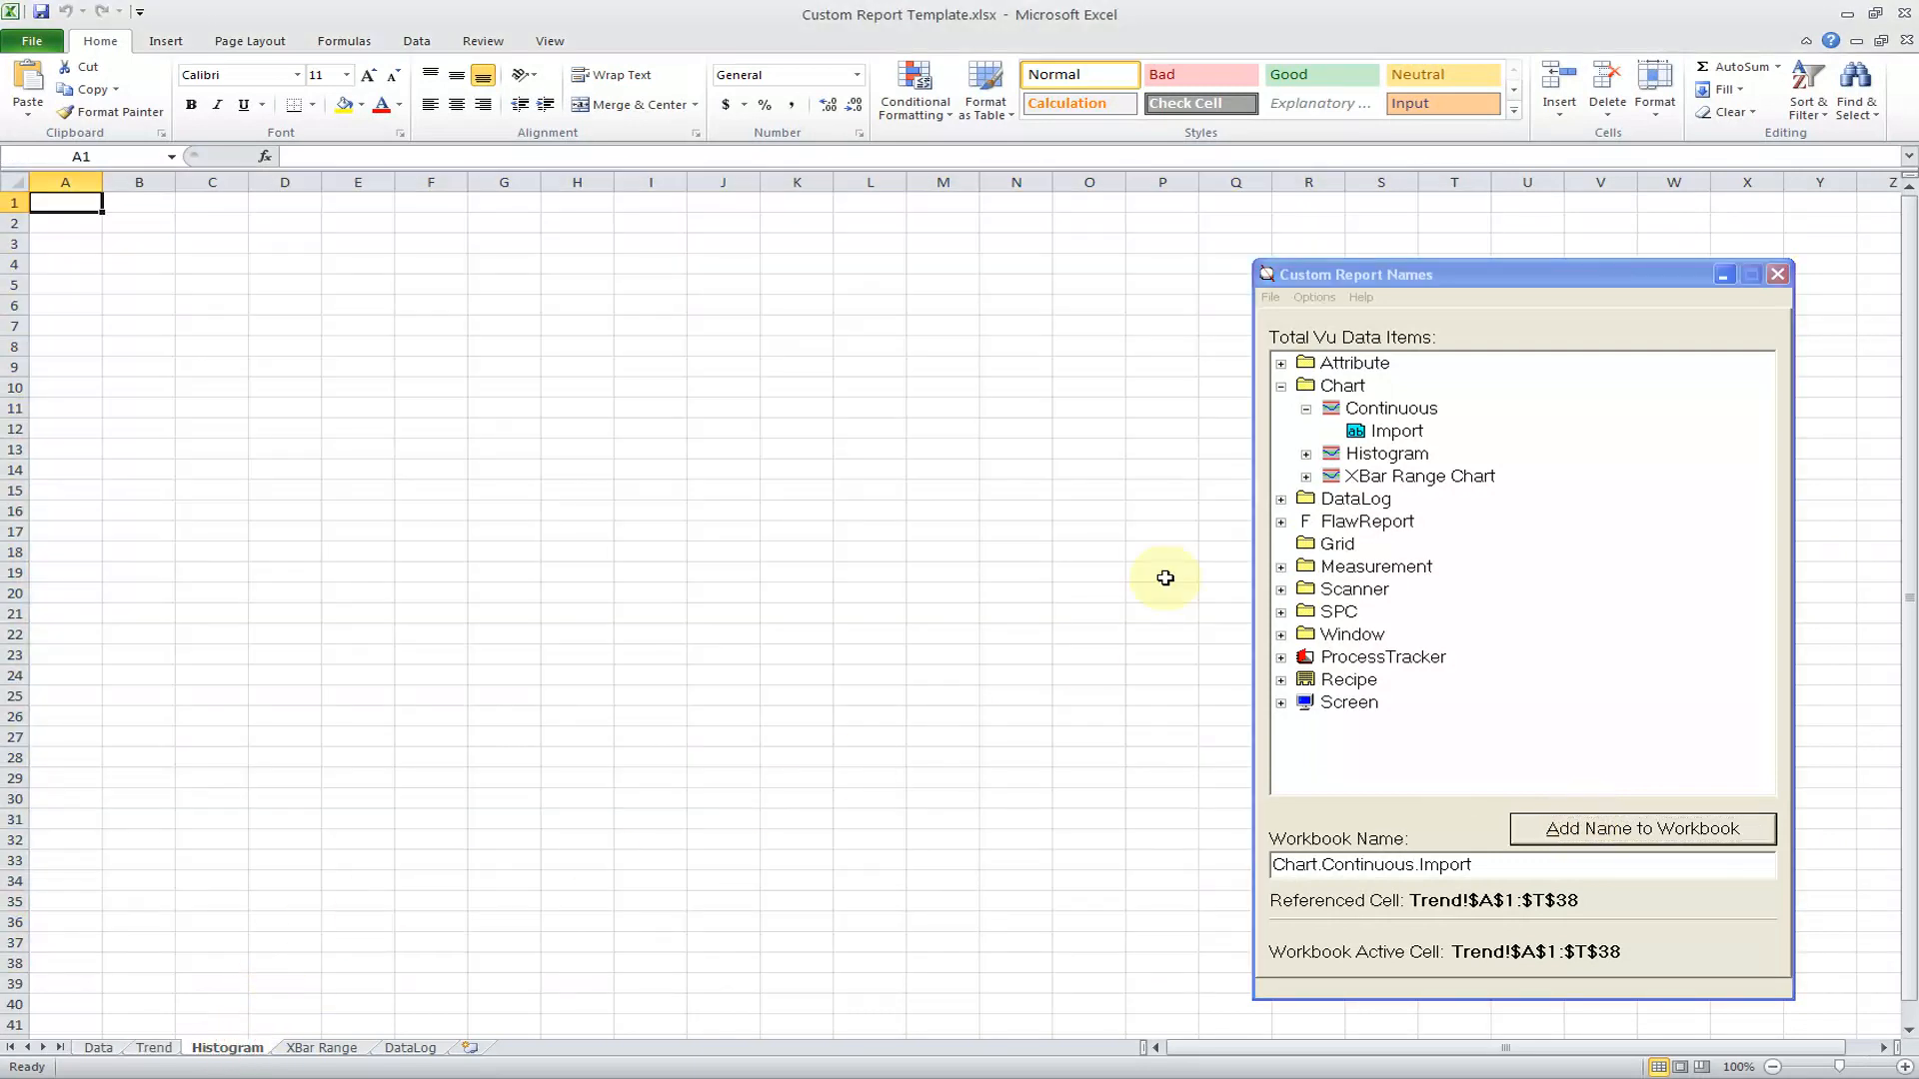
left_click(1305, 457)
left_click_drag(76, 200, 1137, 890)
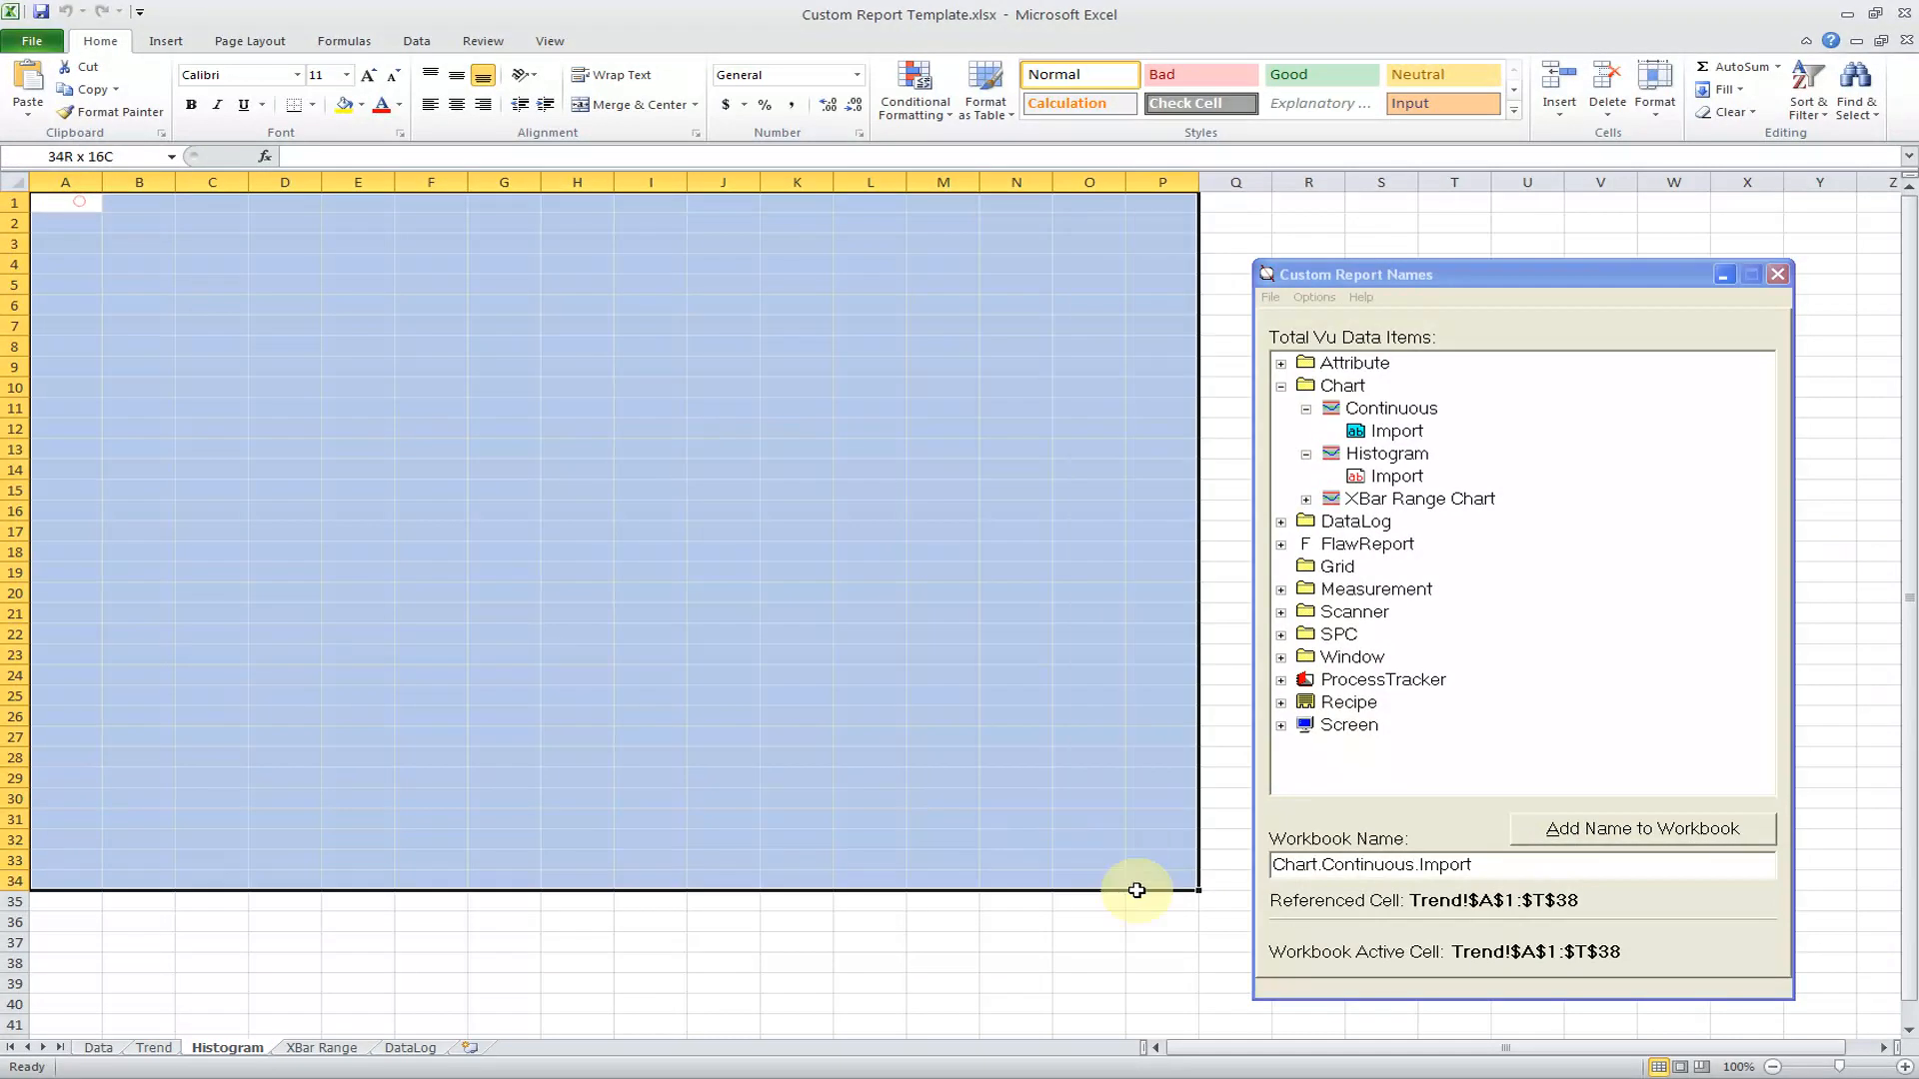
left_click(1397, 476)
left_click(1571, 834)
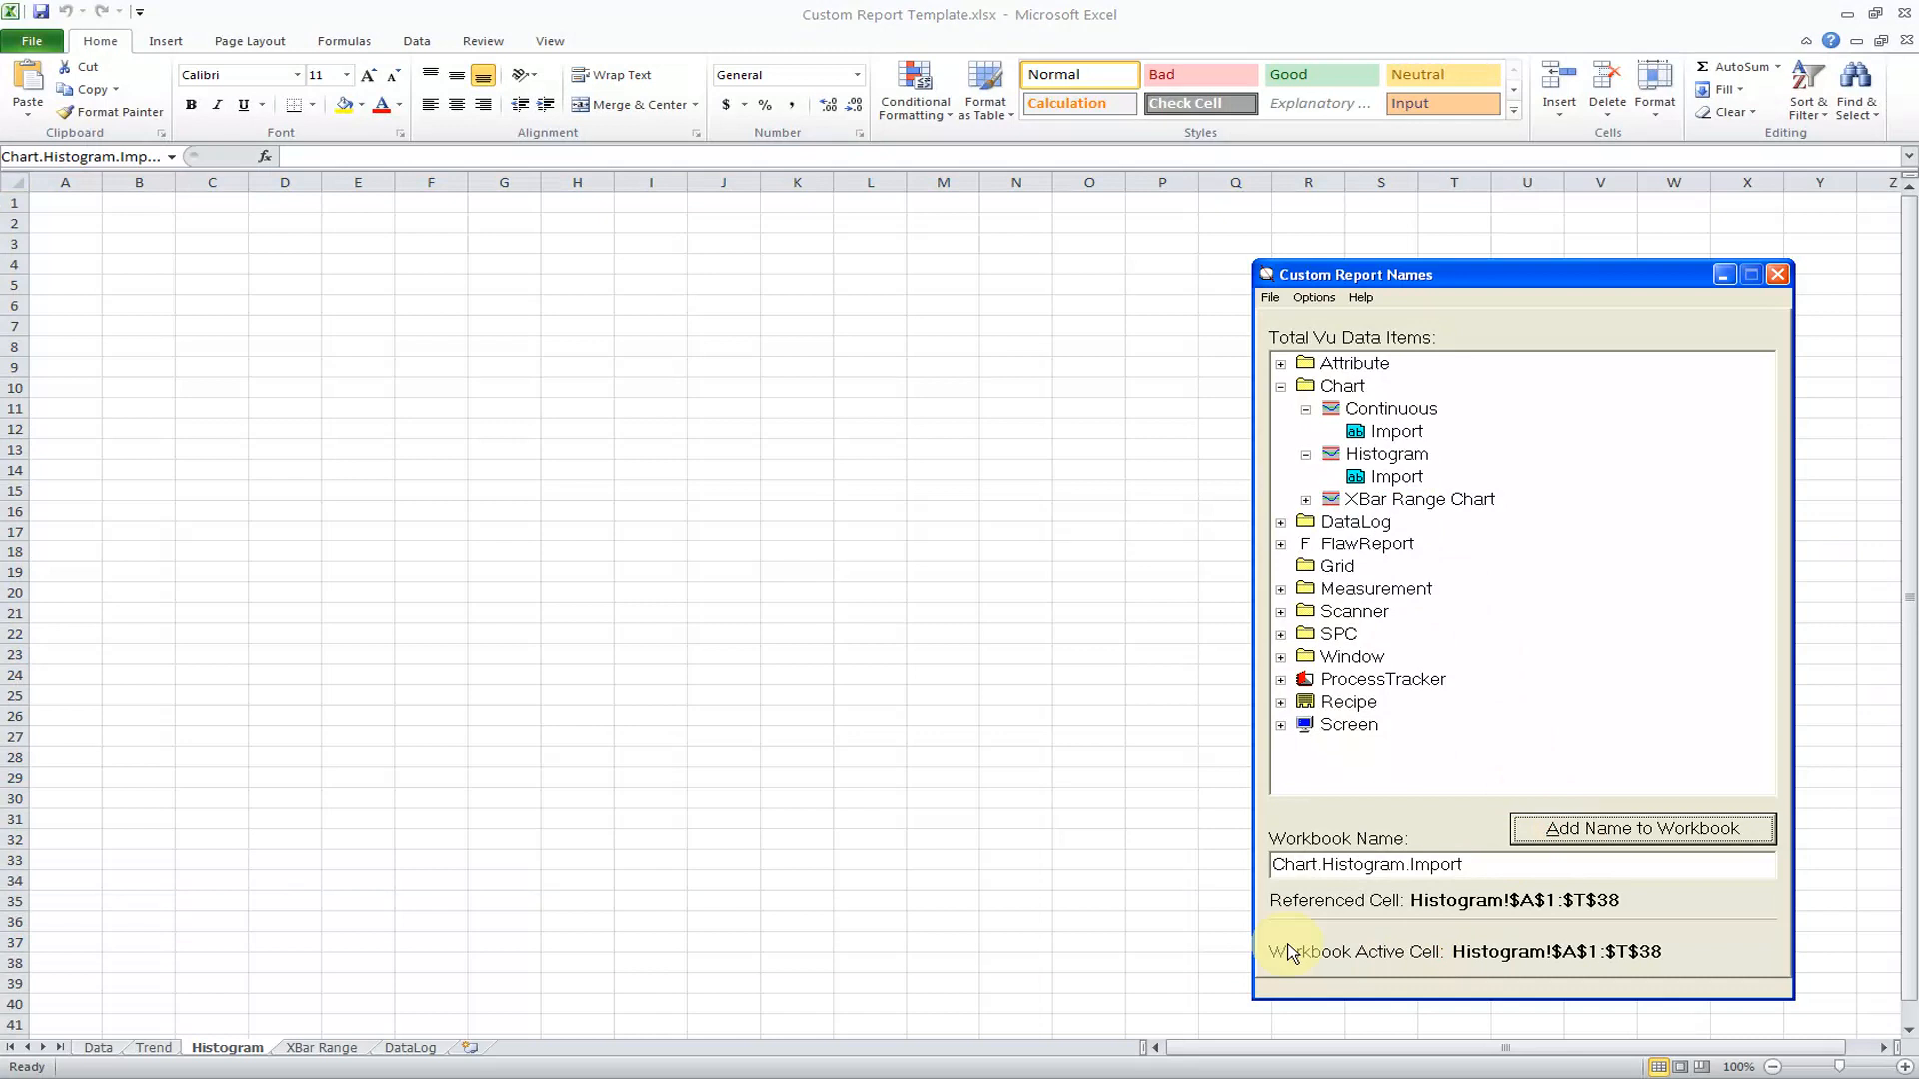
Add the XBar Range Chart's Import name to the range A1:T38 on the XBar Range sheet.
left_click(330, 1050)
left_click(330, 1050)
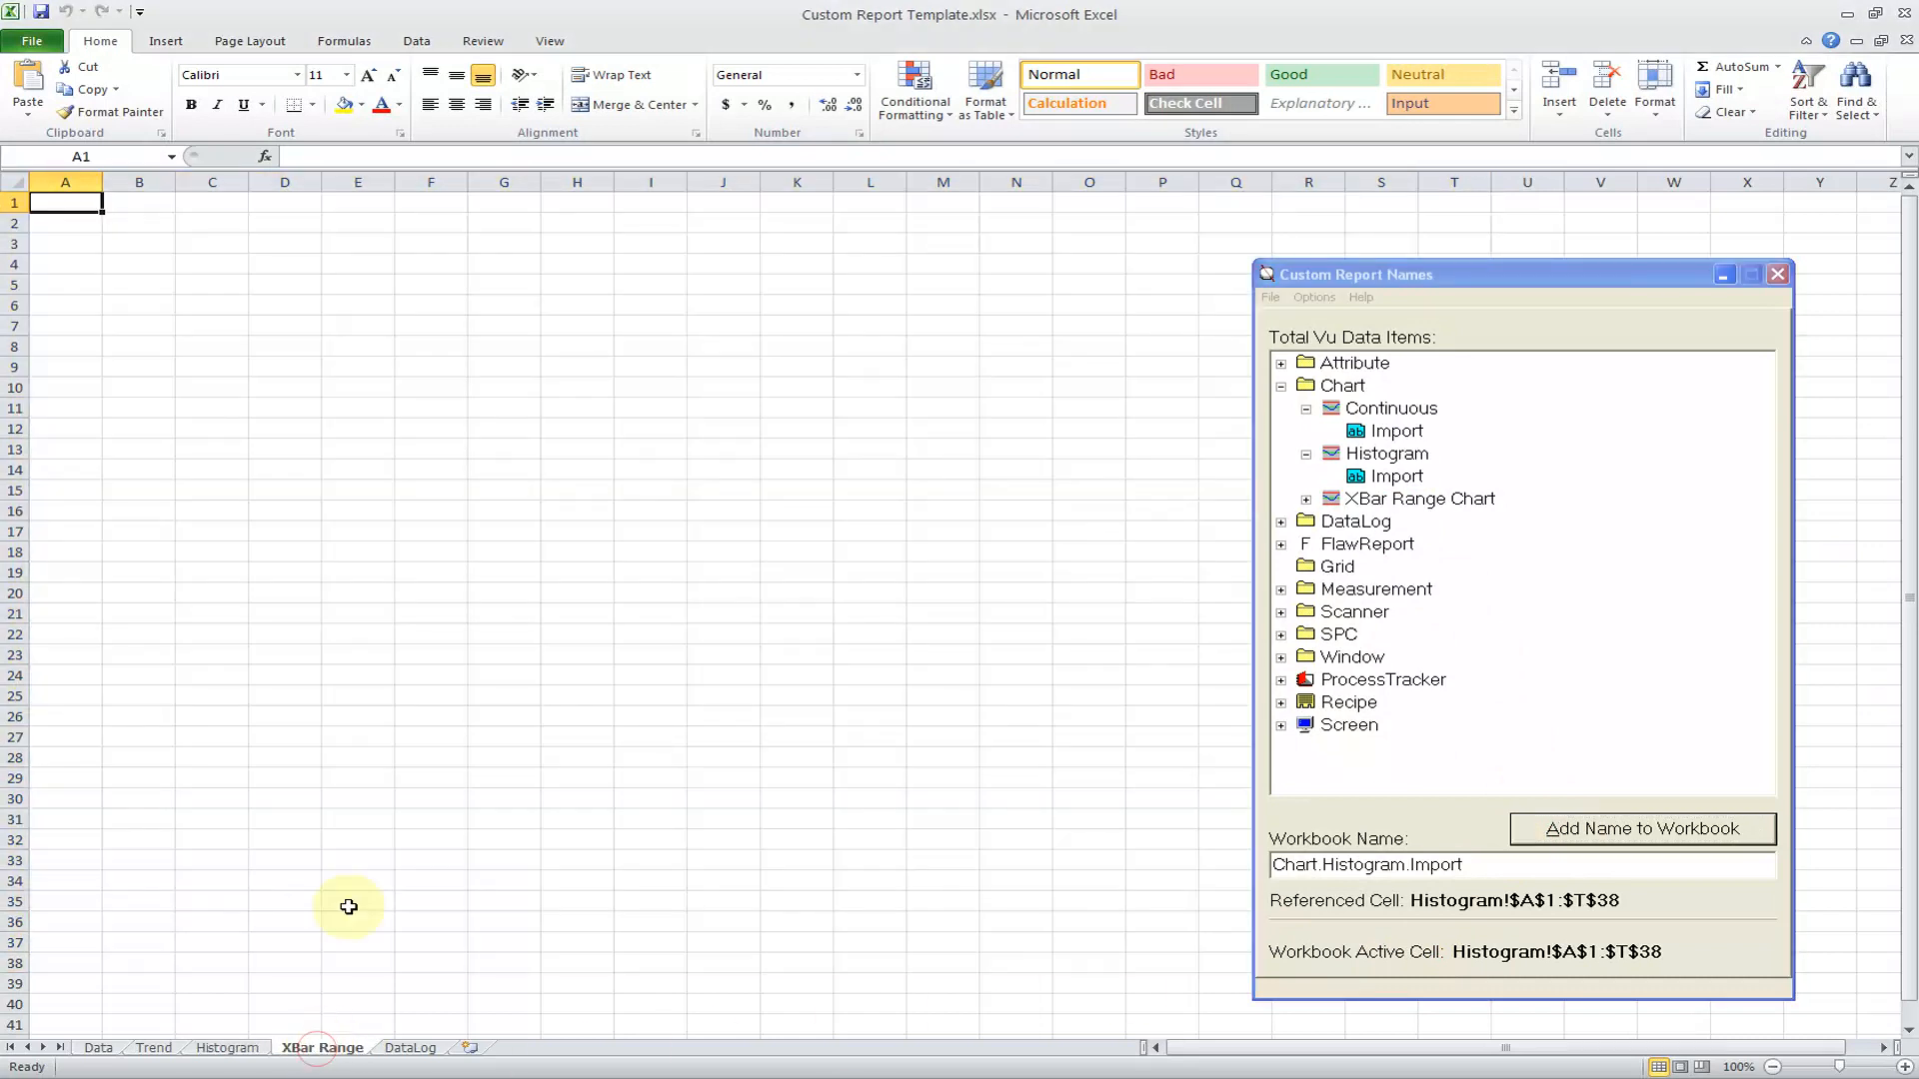
left_click(1306, 500)
left_click_drag(80, 205, 1424, 967)
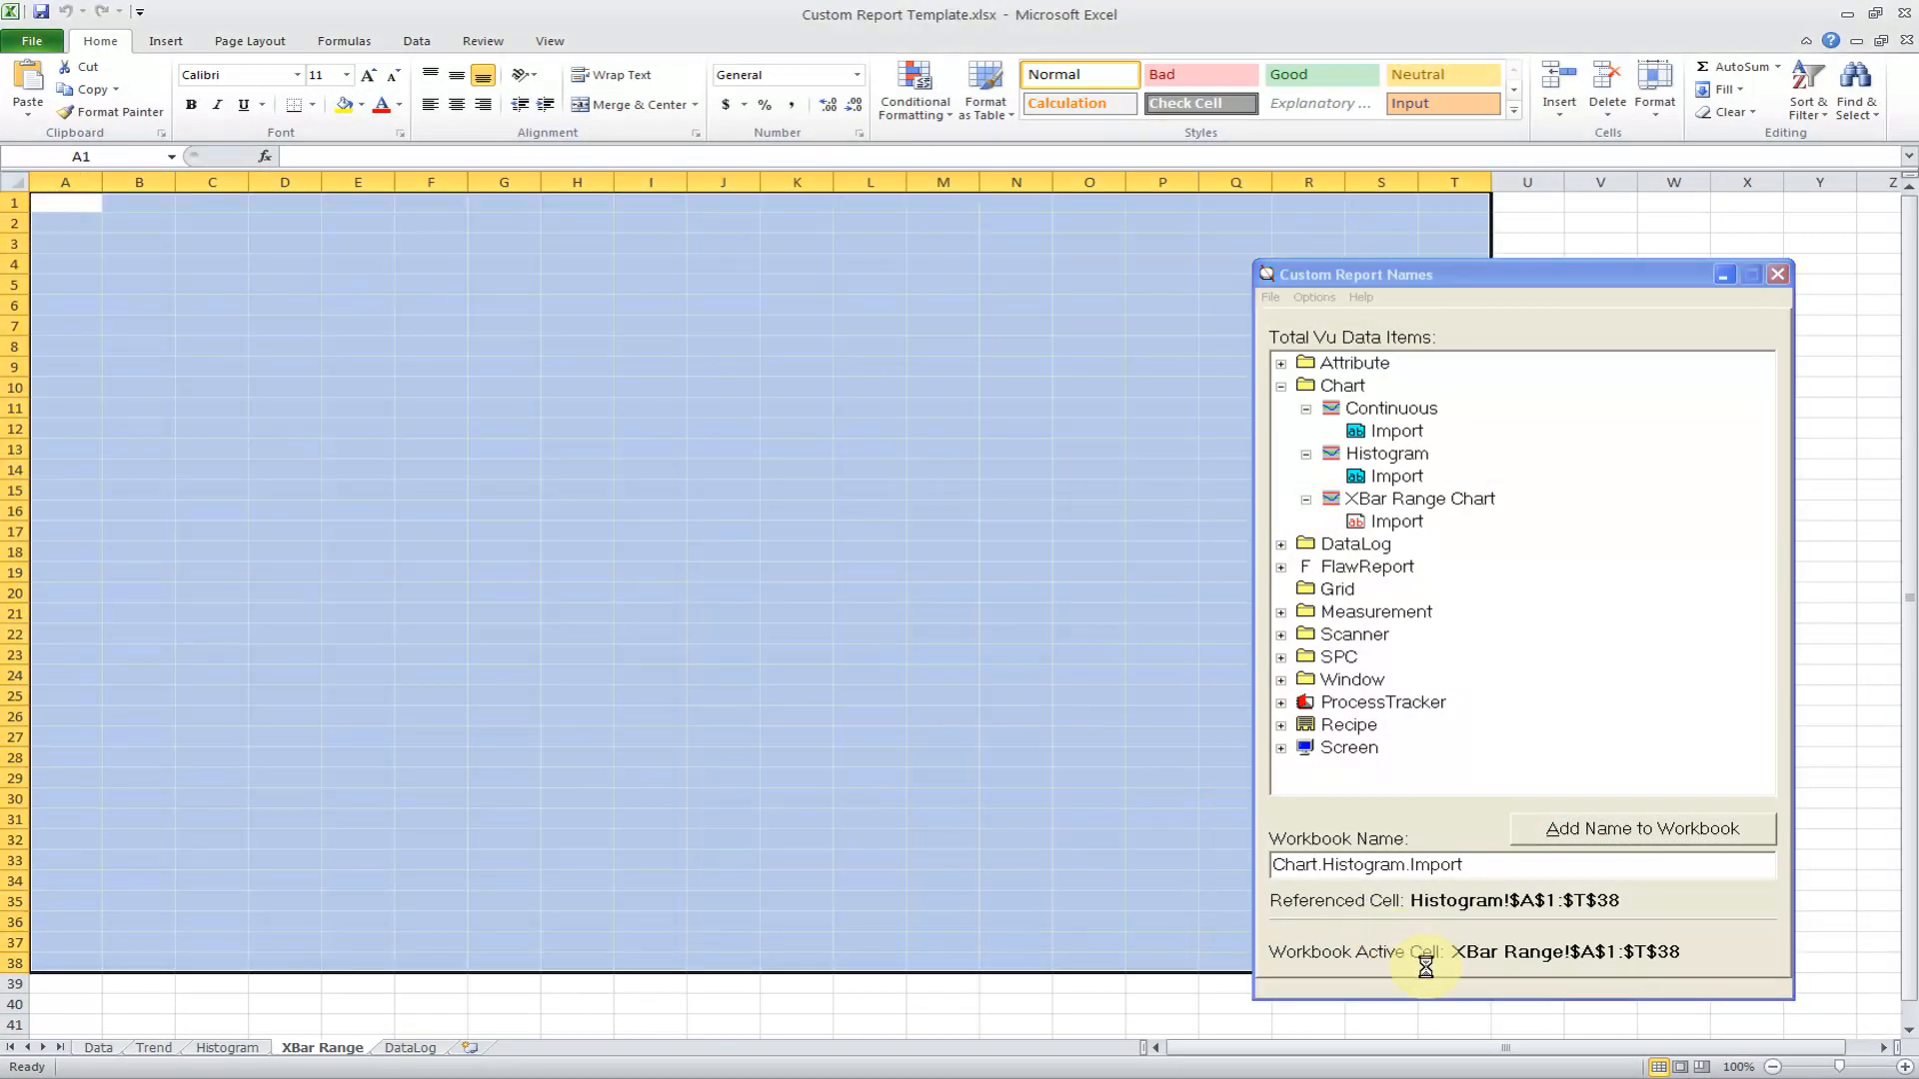
left_click(1400, 521)
left_click(1660, 834)
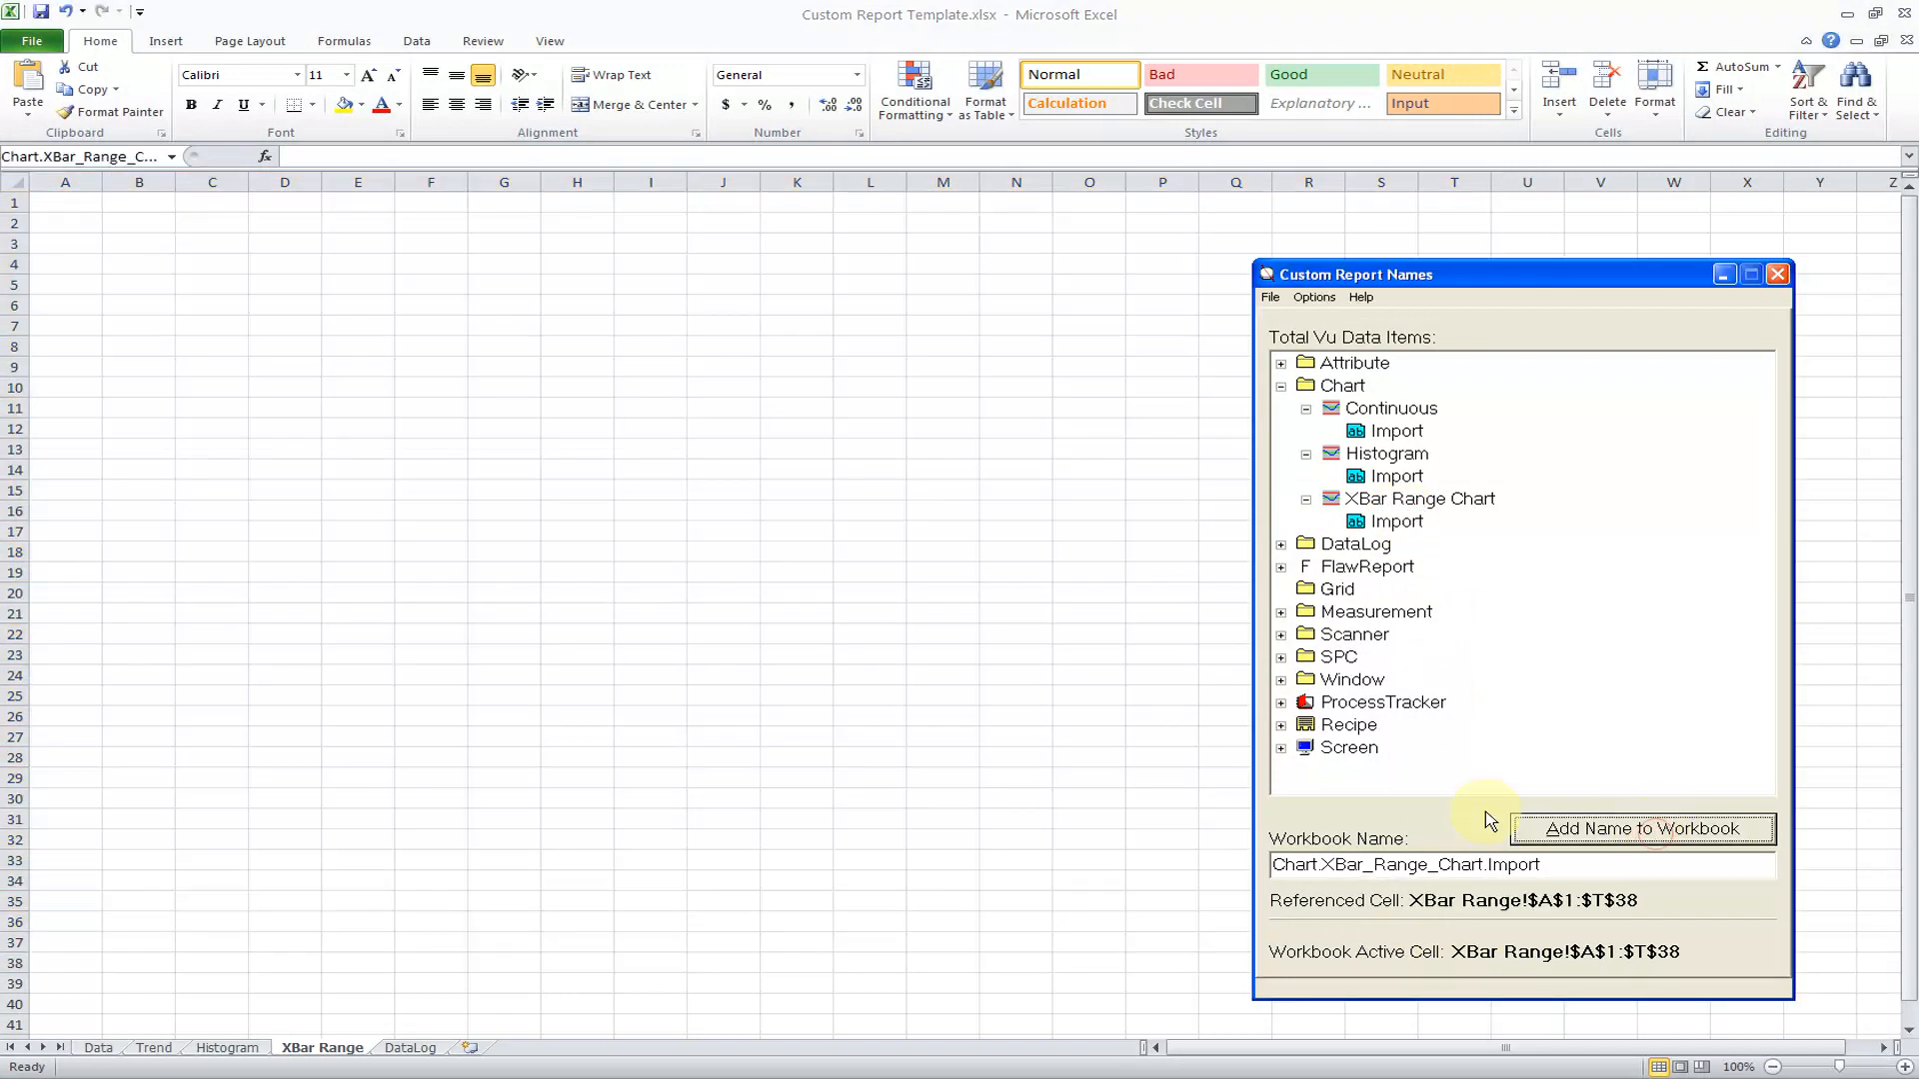
Add the Import name of the Auto File Naming Demo data log to cell A1 on the DataLog sheet.
left_click(412, 1049)
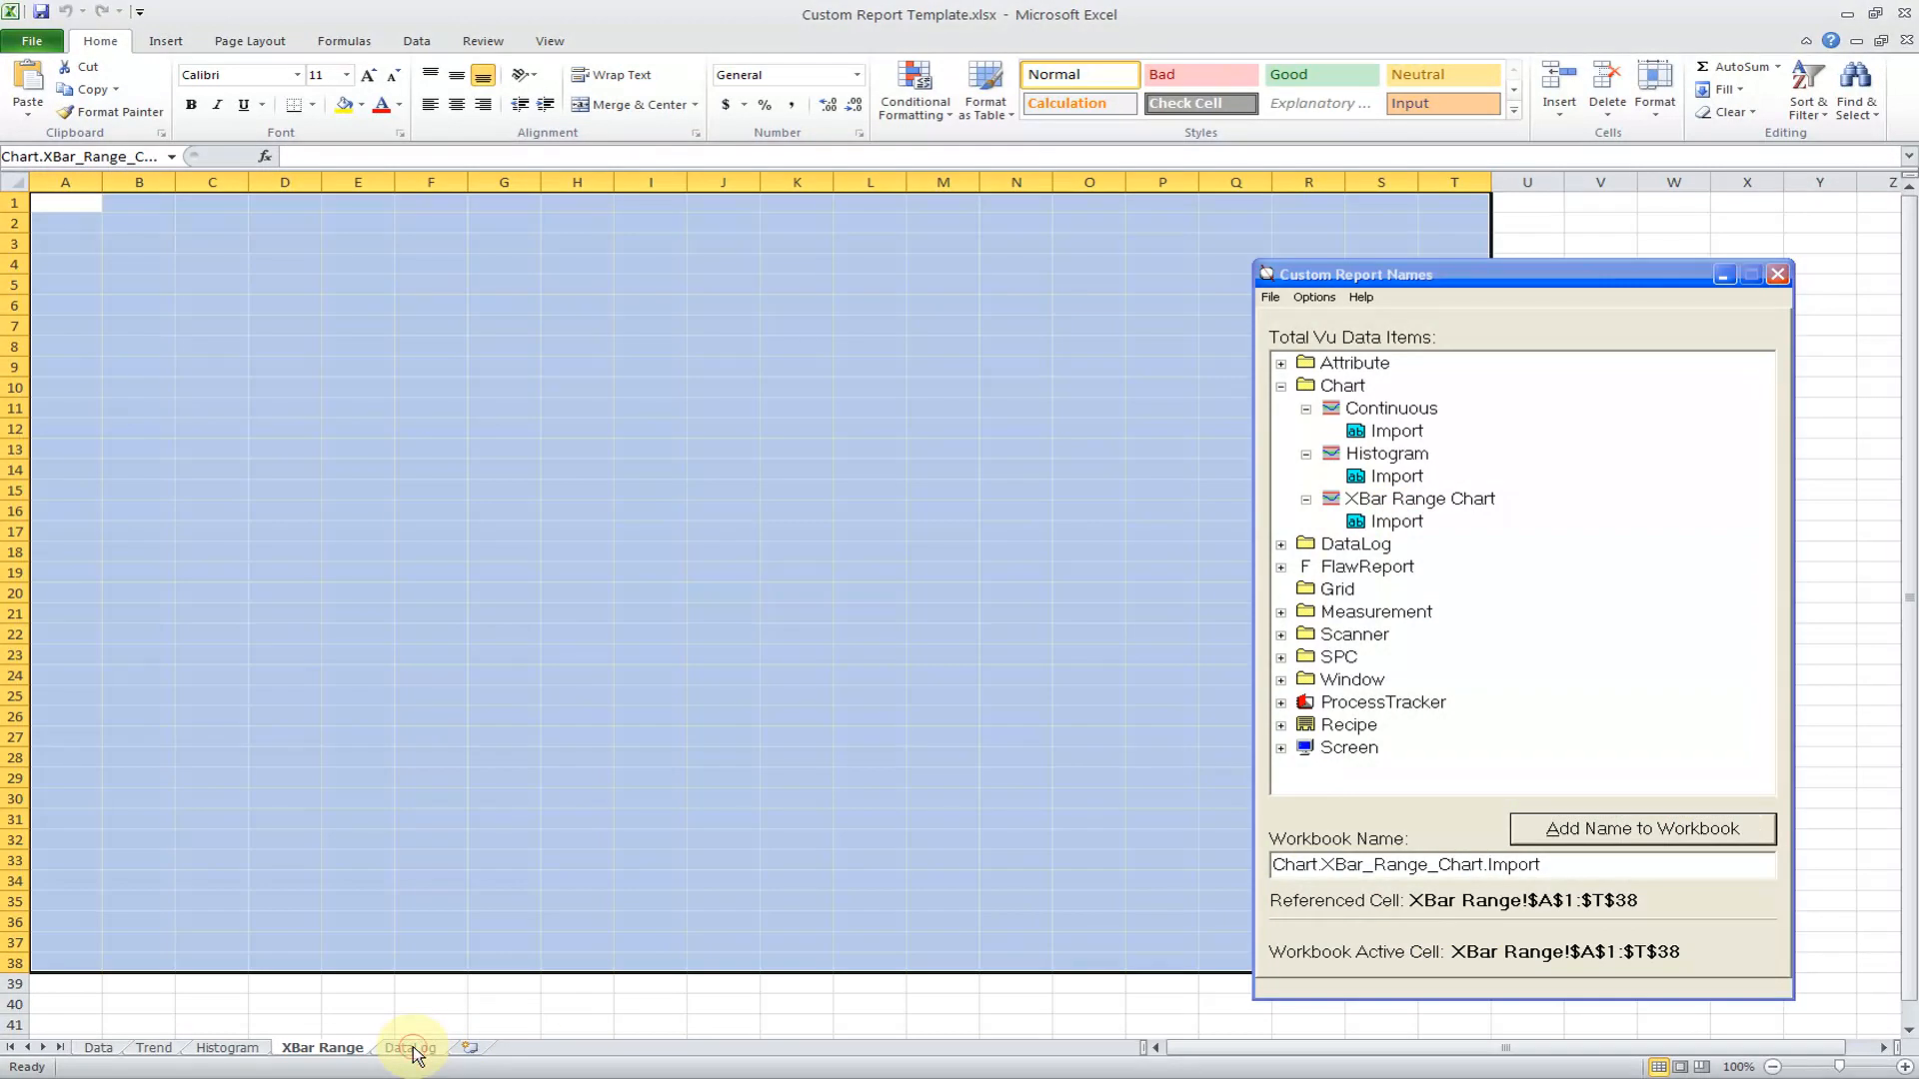
left_click(412, 1049)
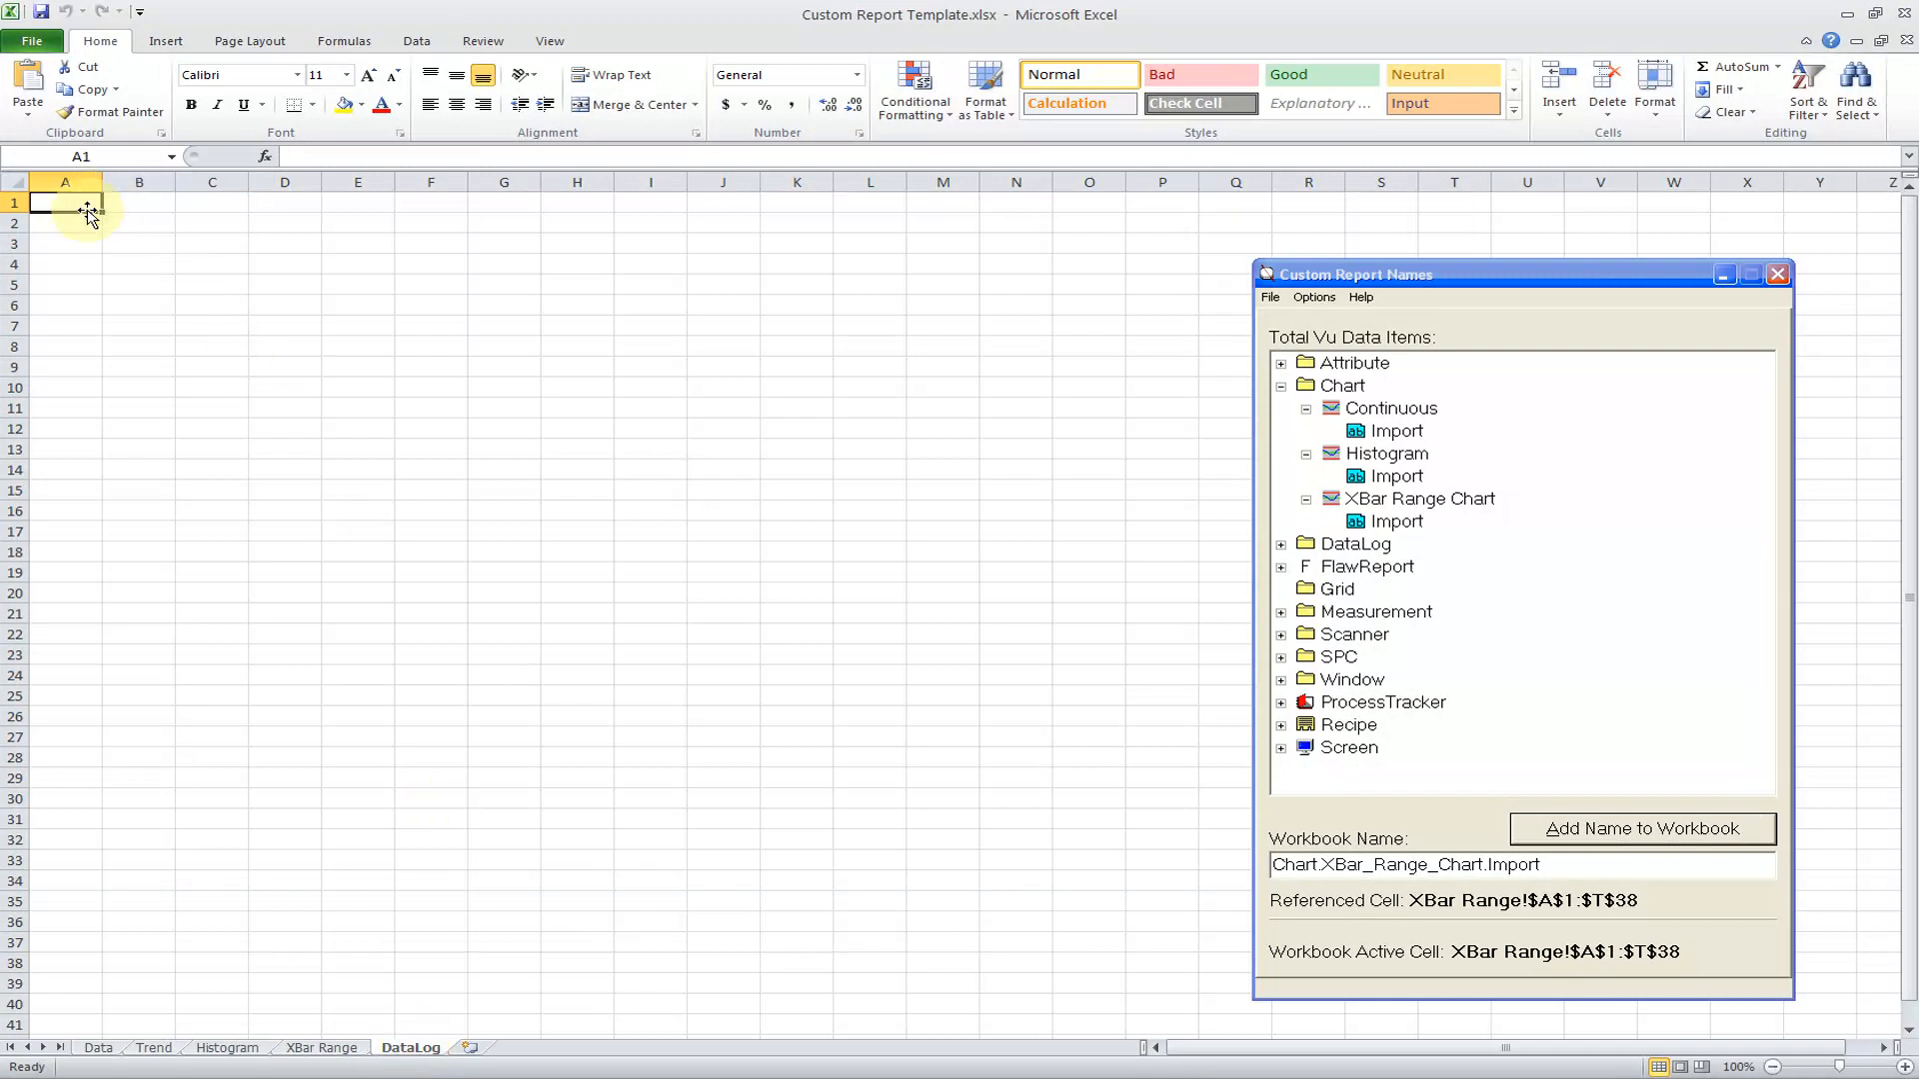
left_click(62, 216)
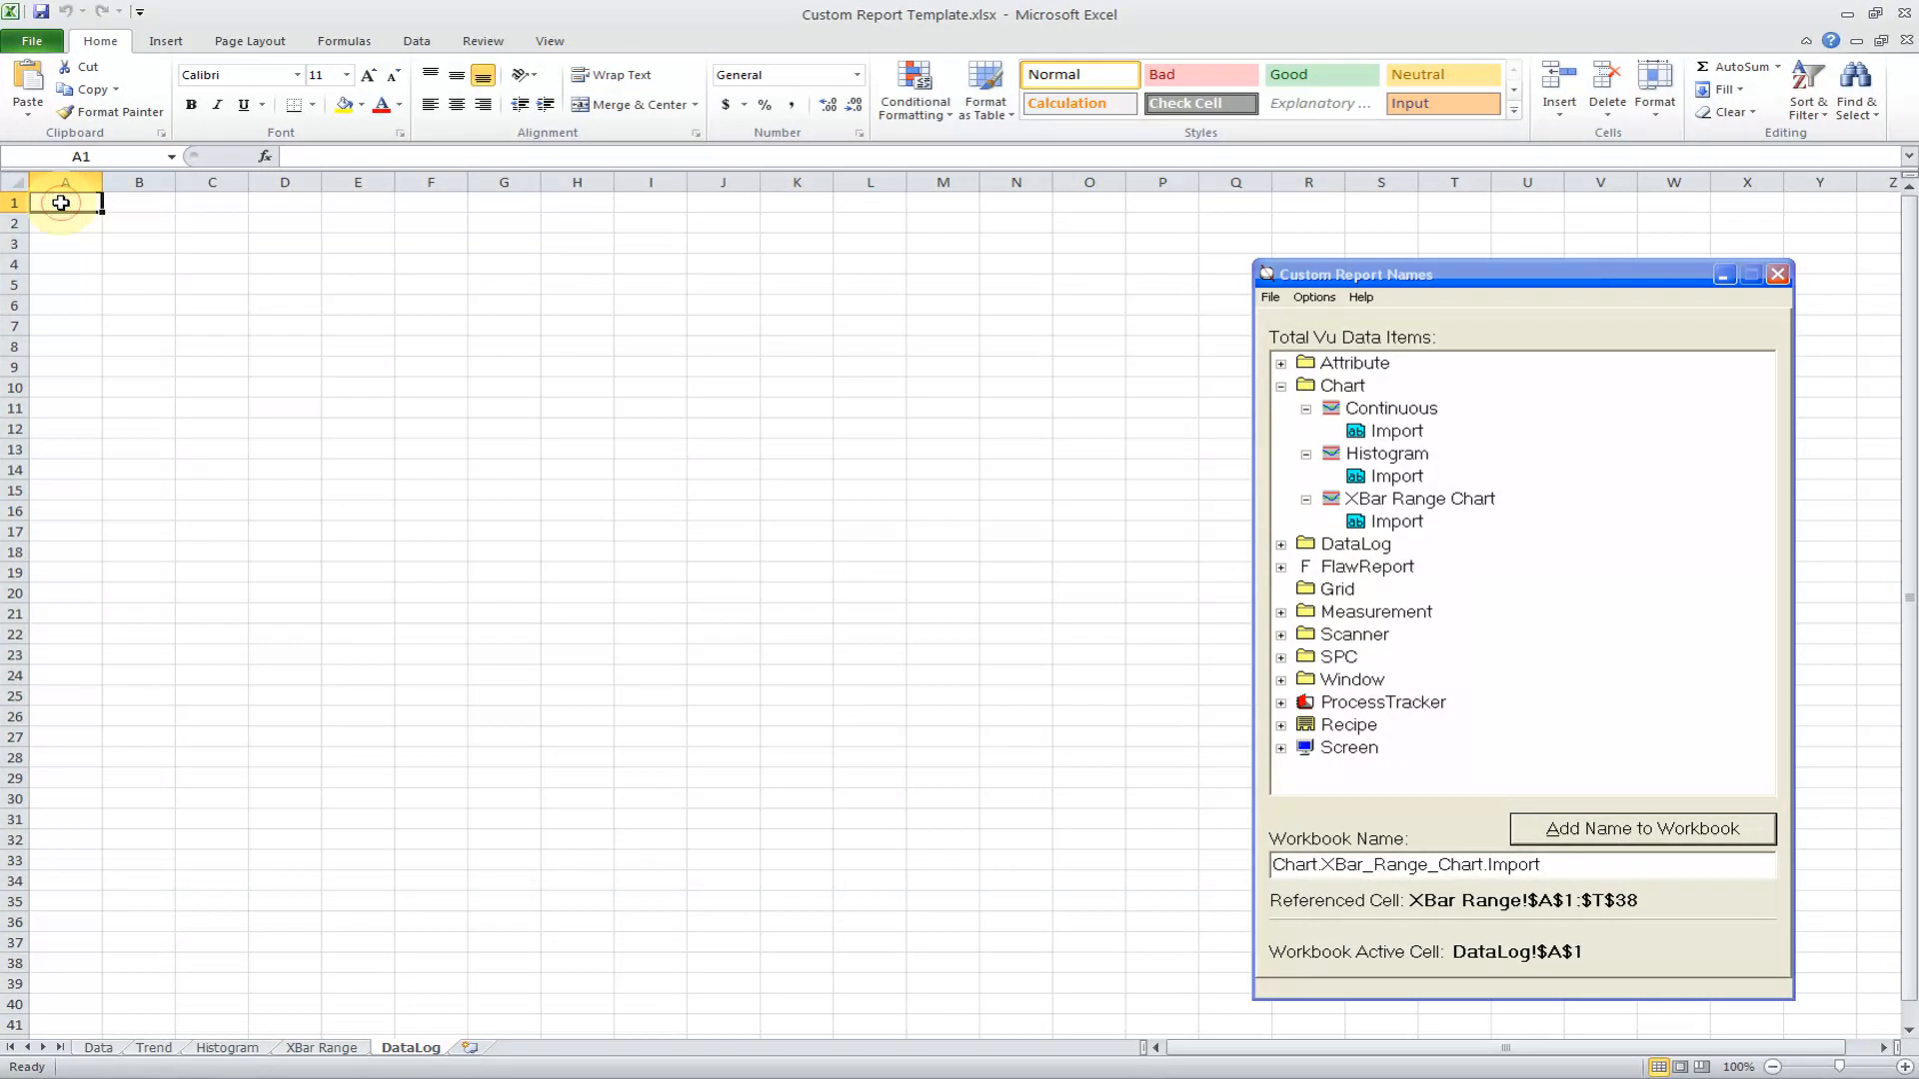
left_click(1280, 545)
left_click(1305, 566)
left_click(1392, 590)
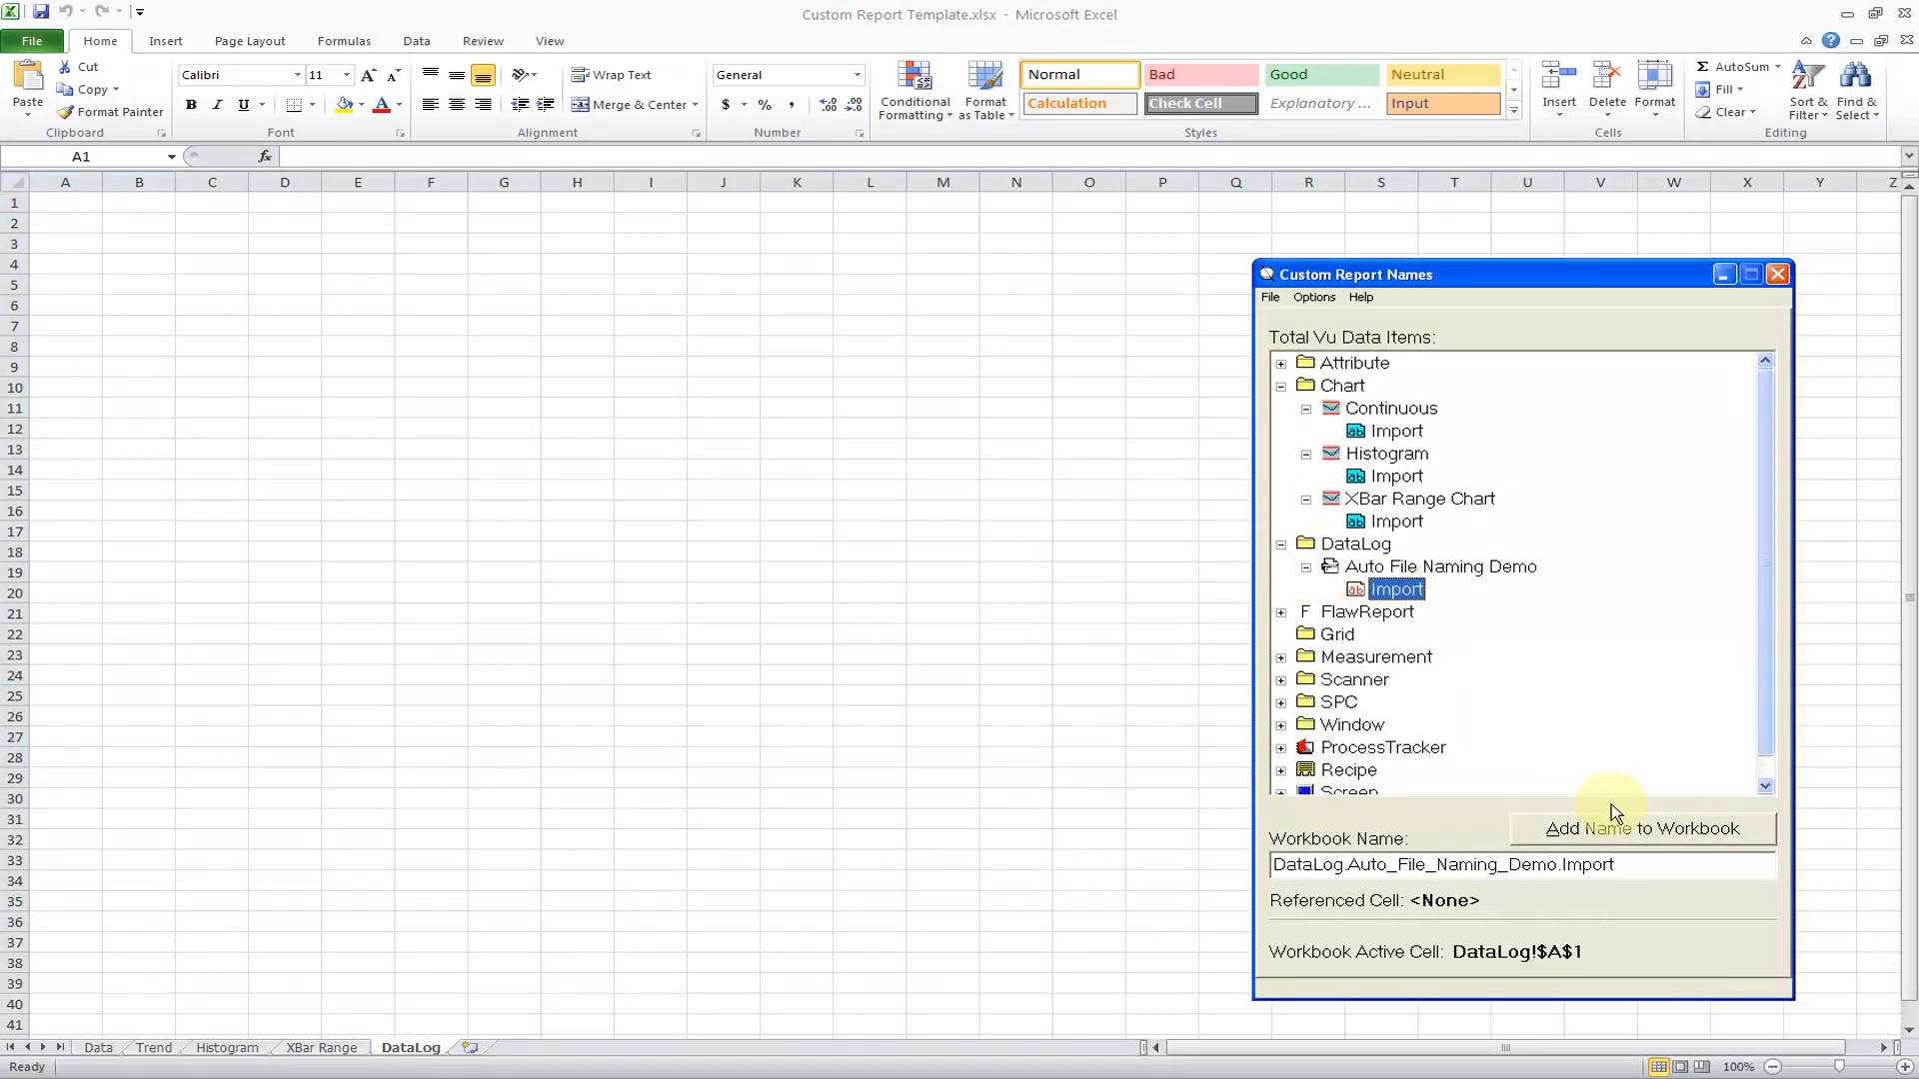
left_click(1626, 832)
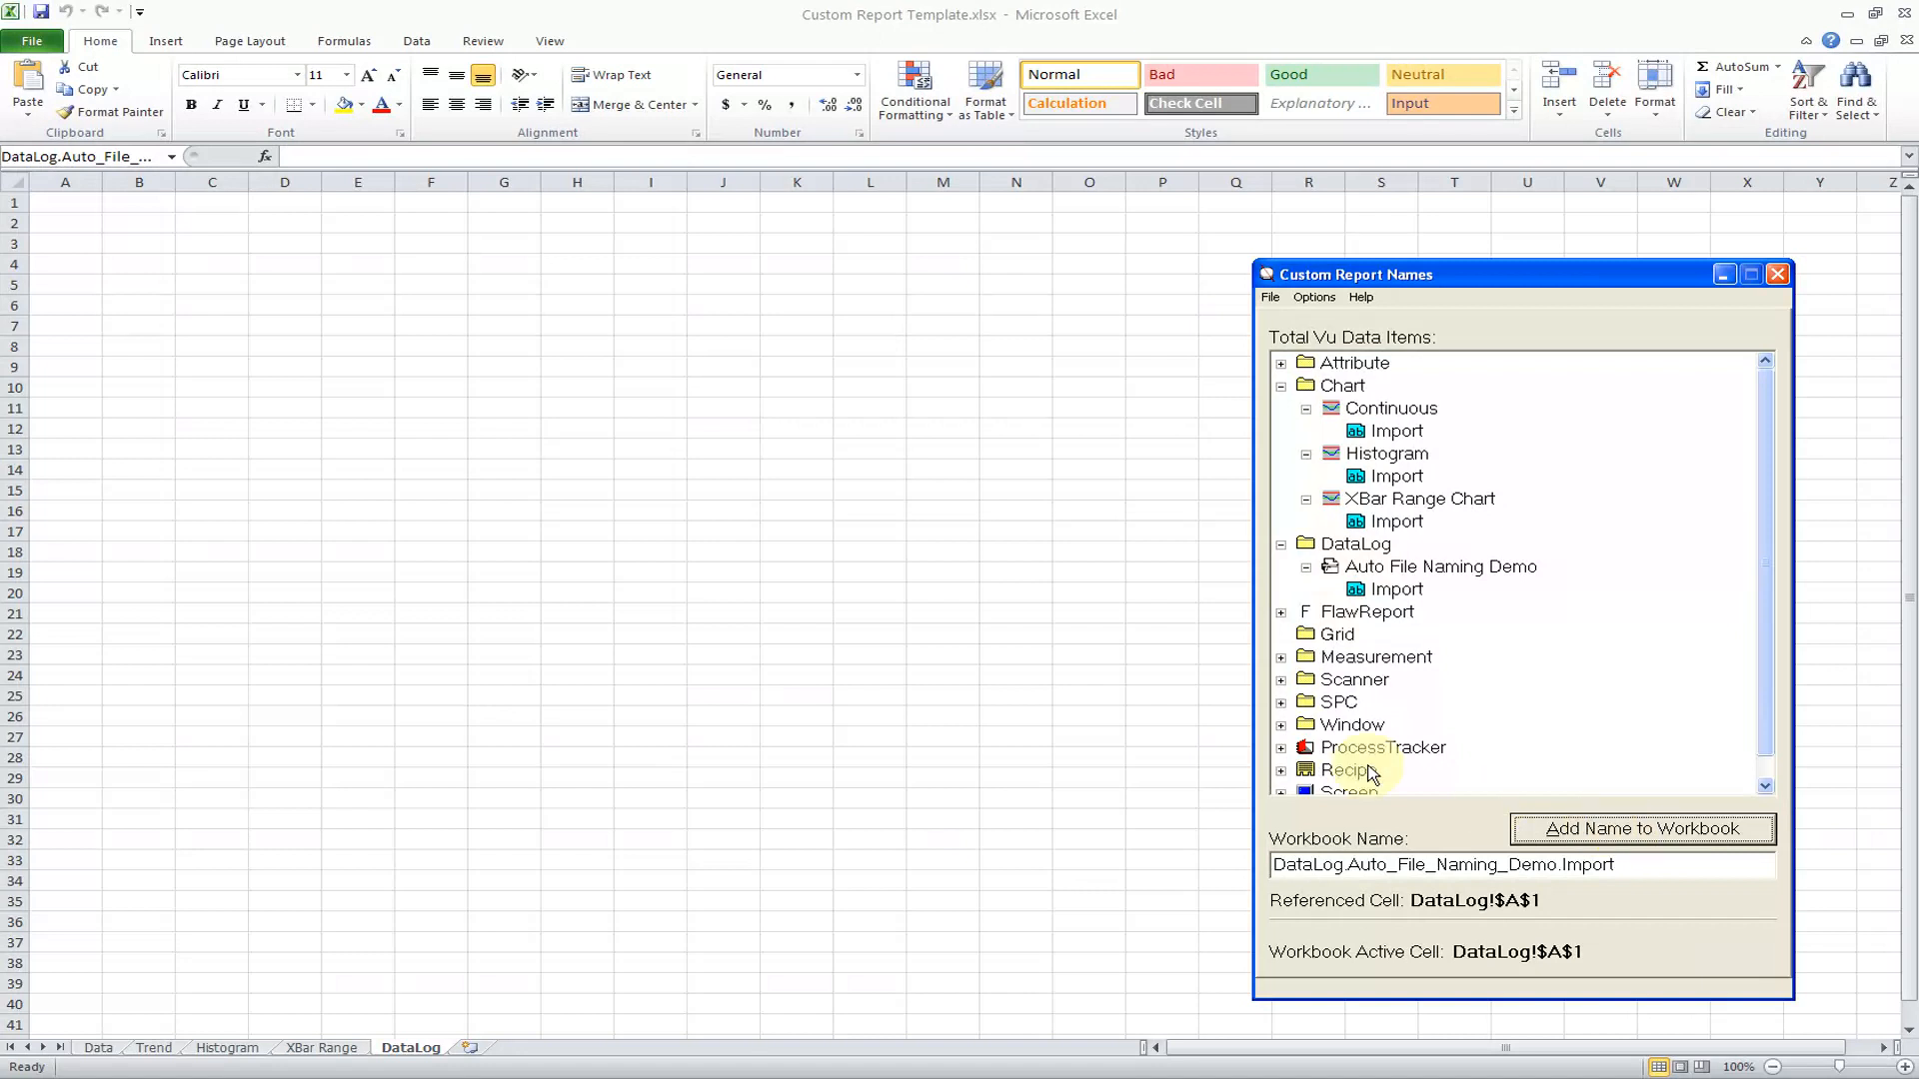
Save the template workbook and close the Custom Report Names window.
left_click(43, 14)
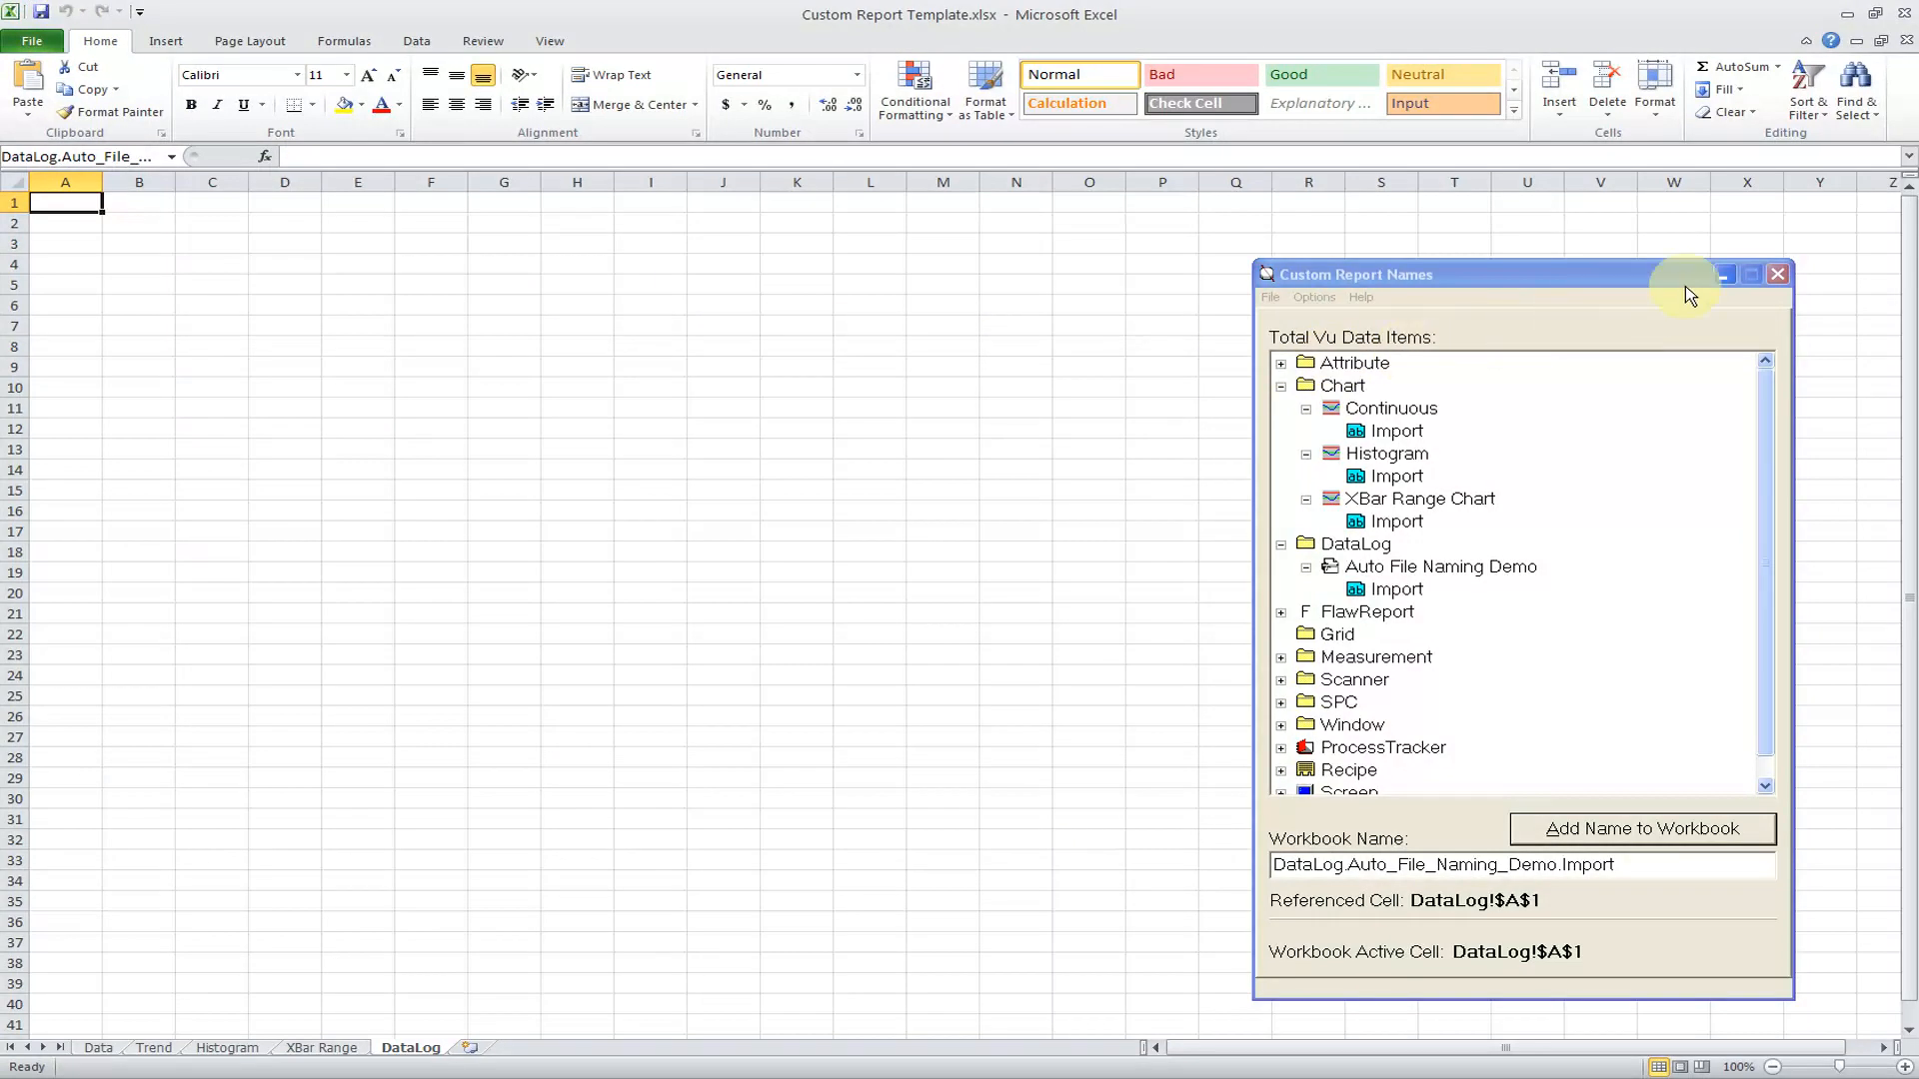
left_click(1780, 274)
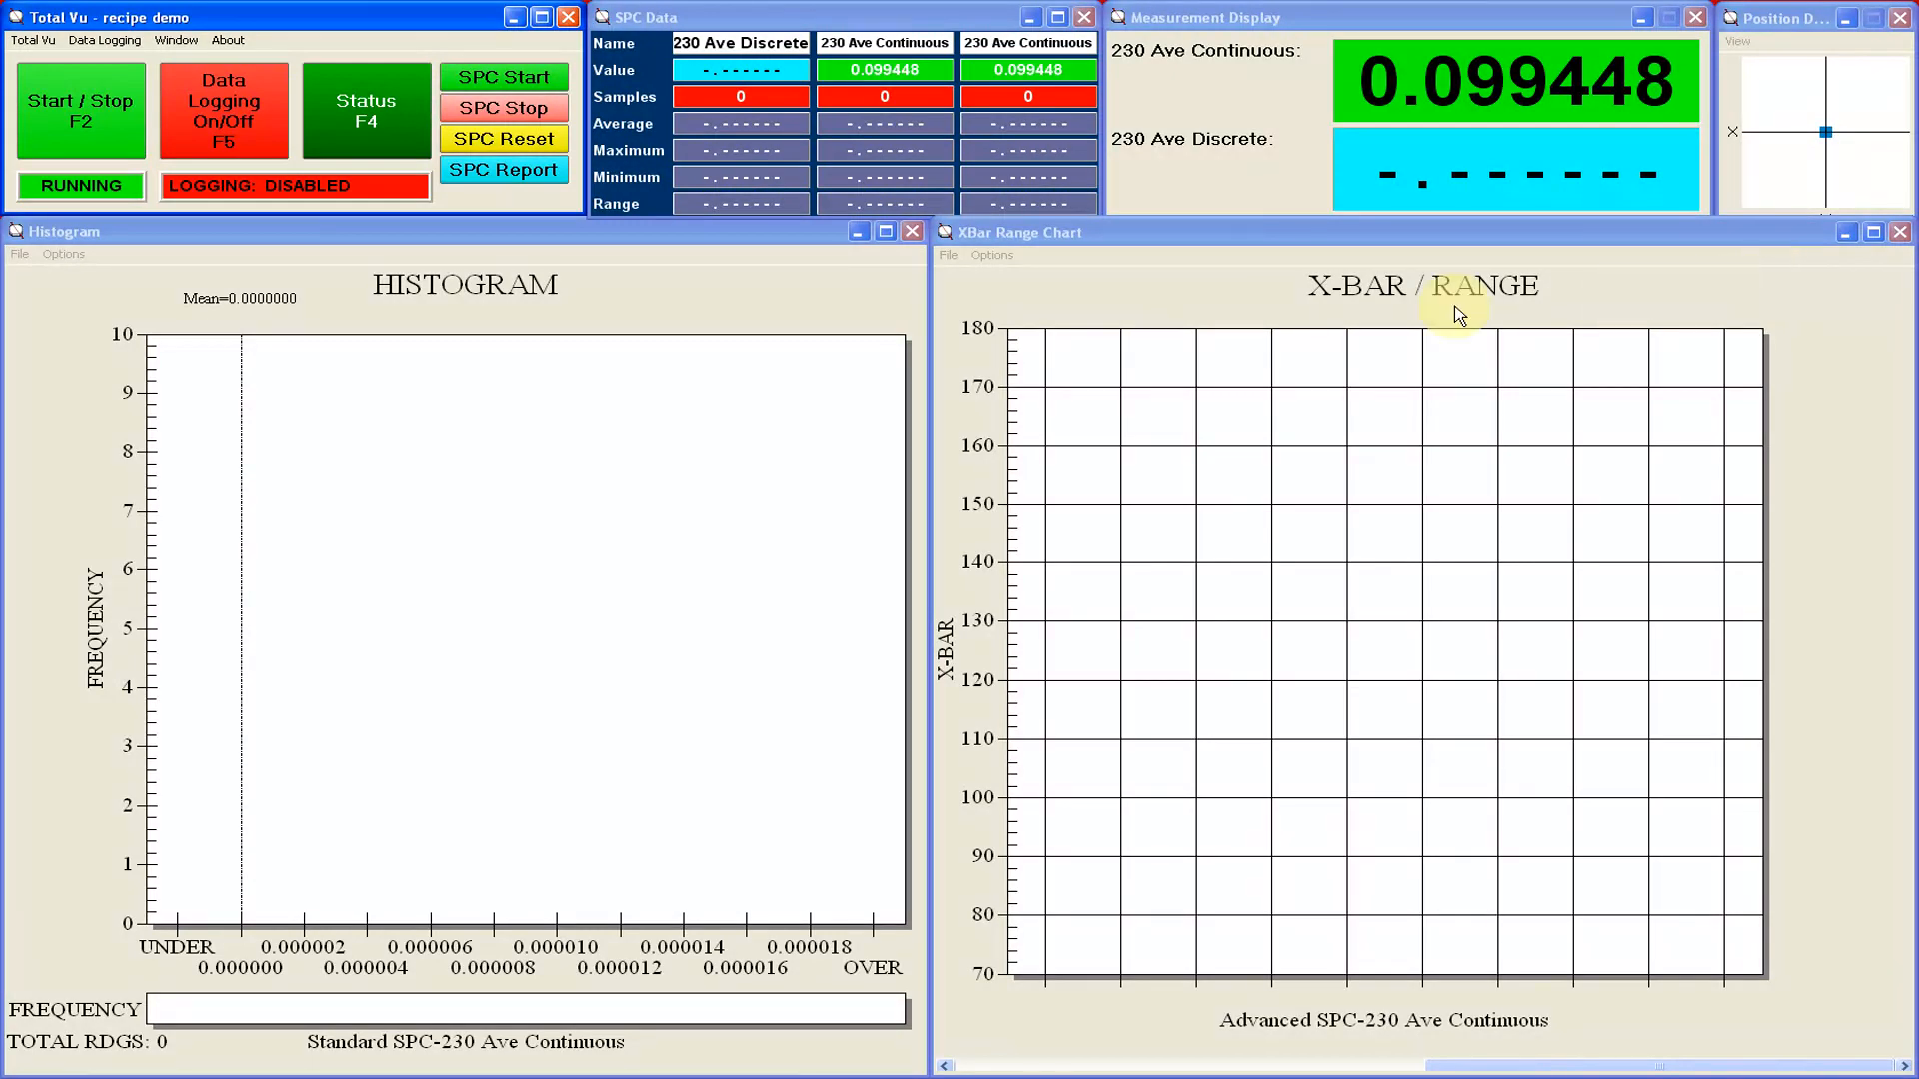
Add a new action in Total Vu's full configuration and set its type to Report: Generate Custom.
left_click(34, 41)
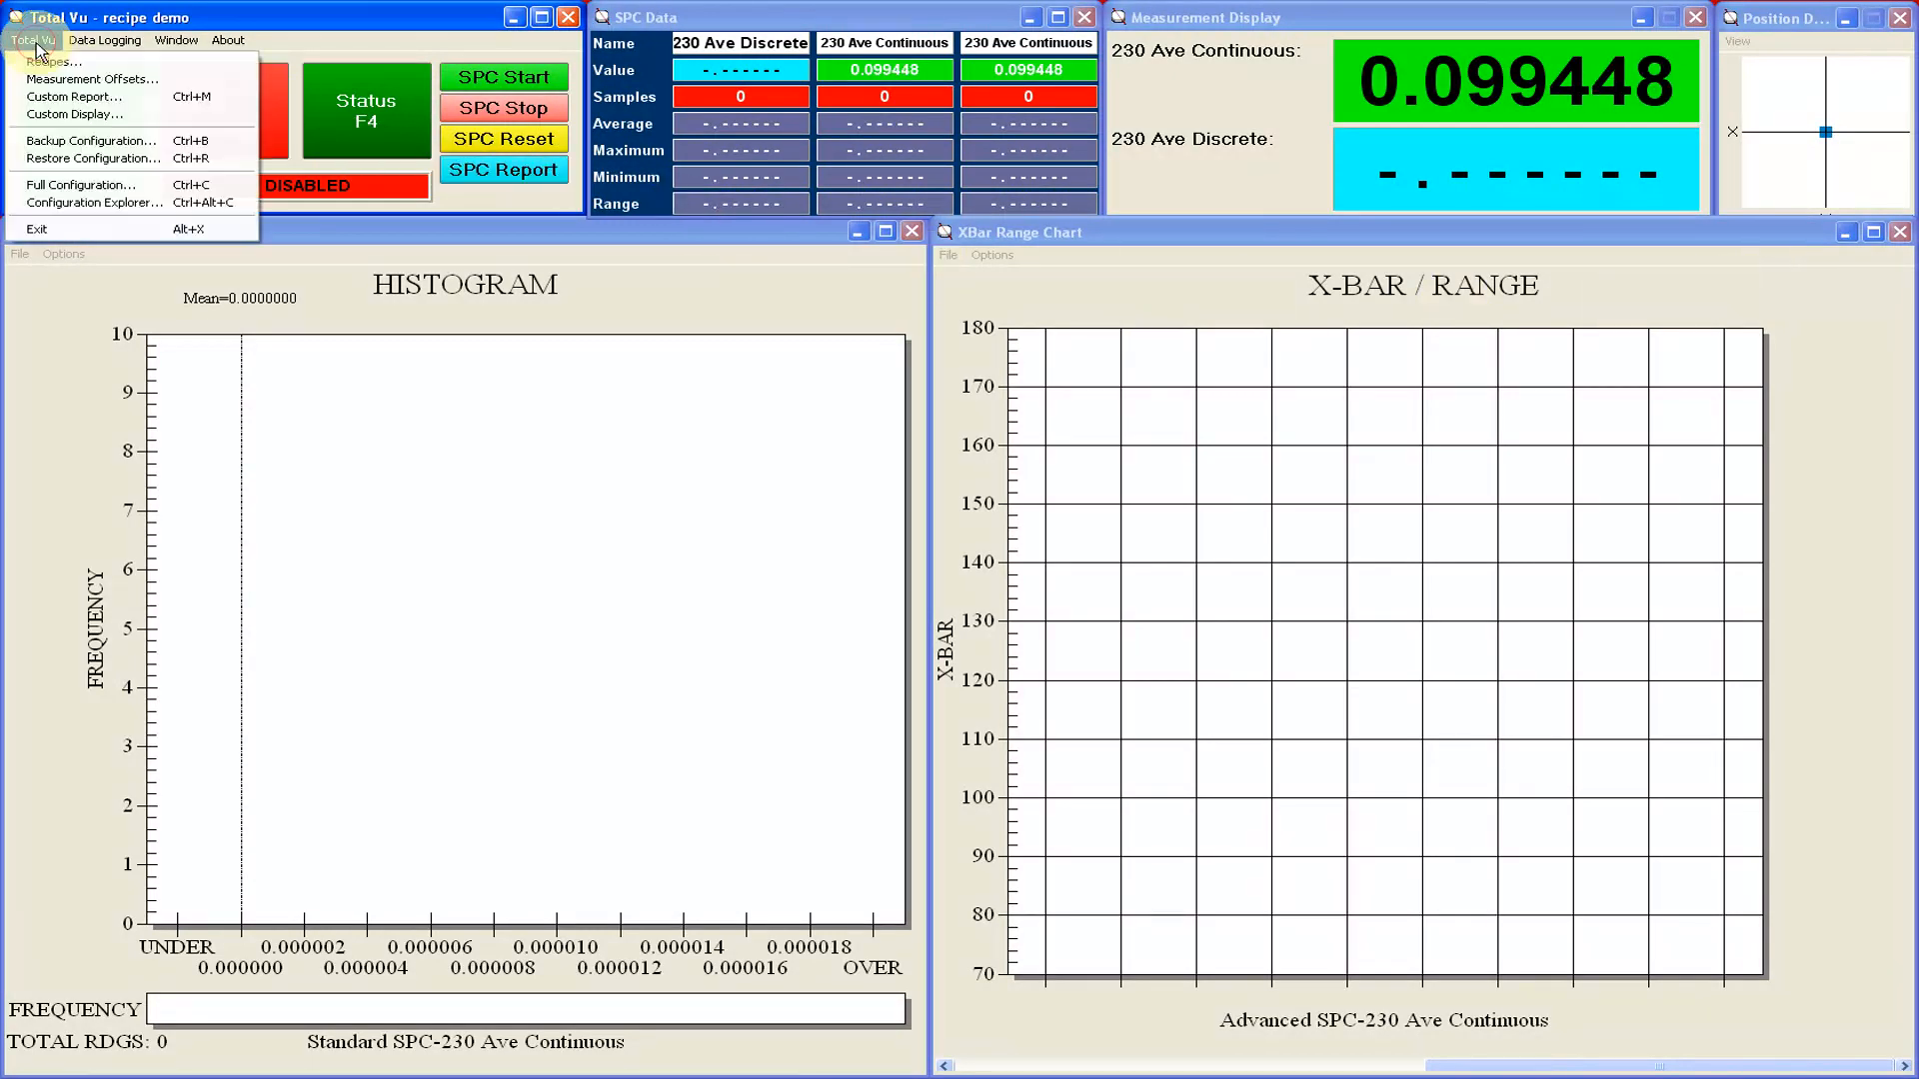
left_click(199, 185)
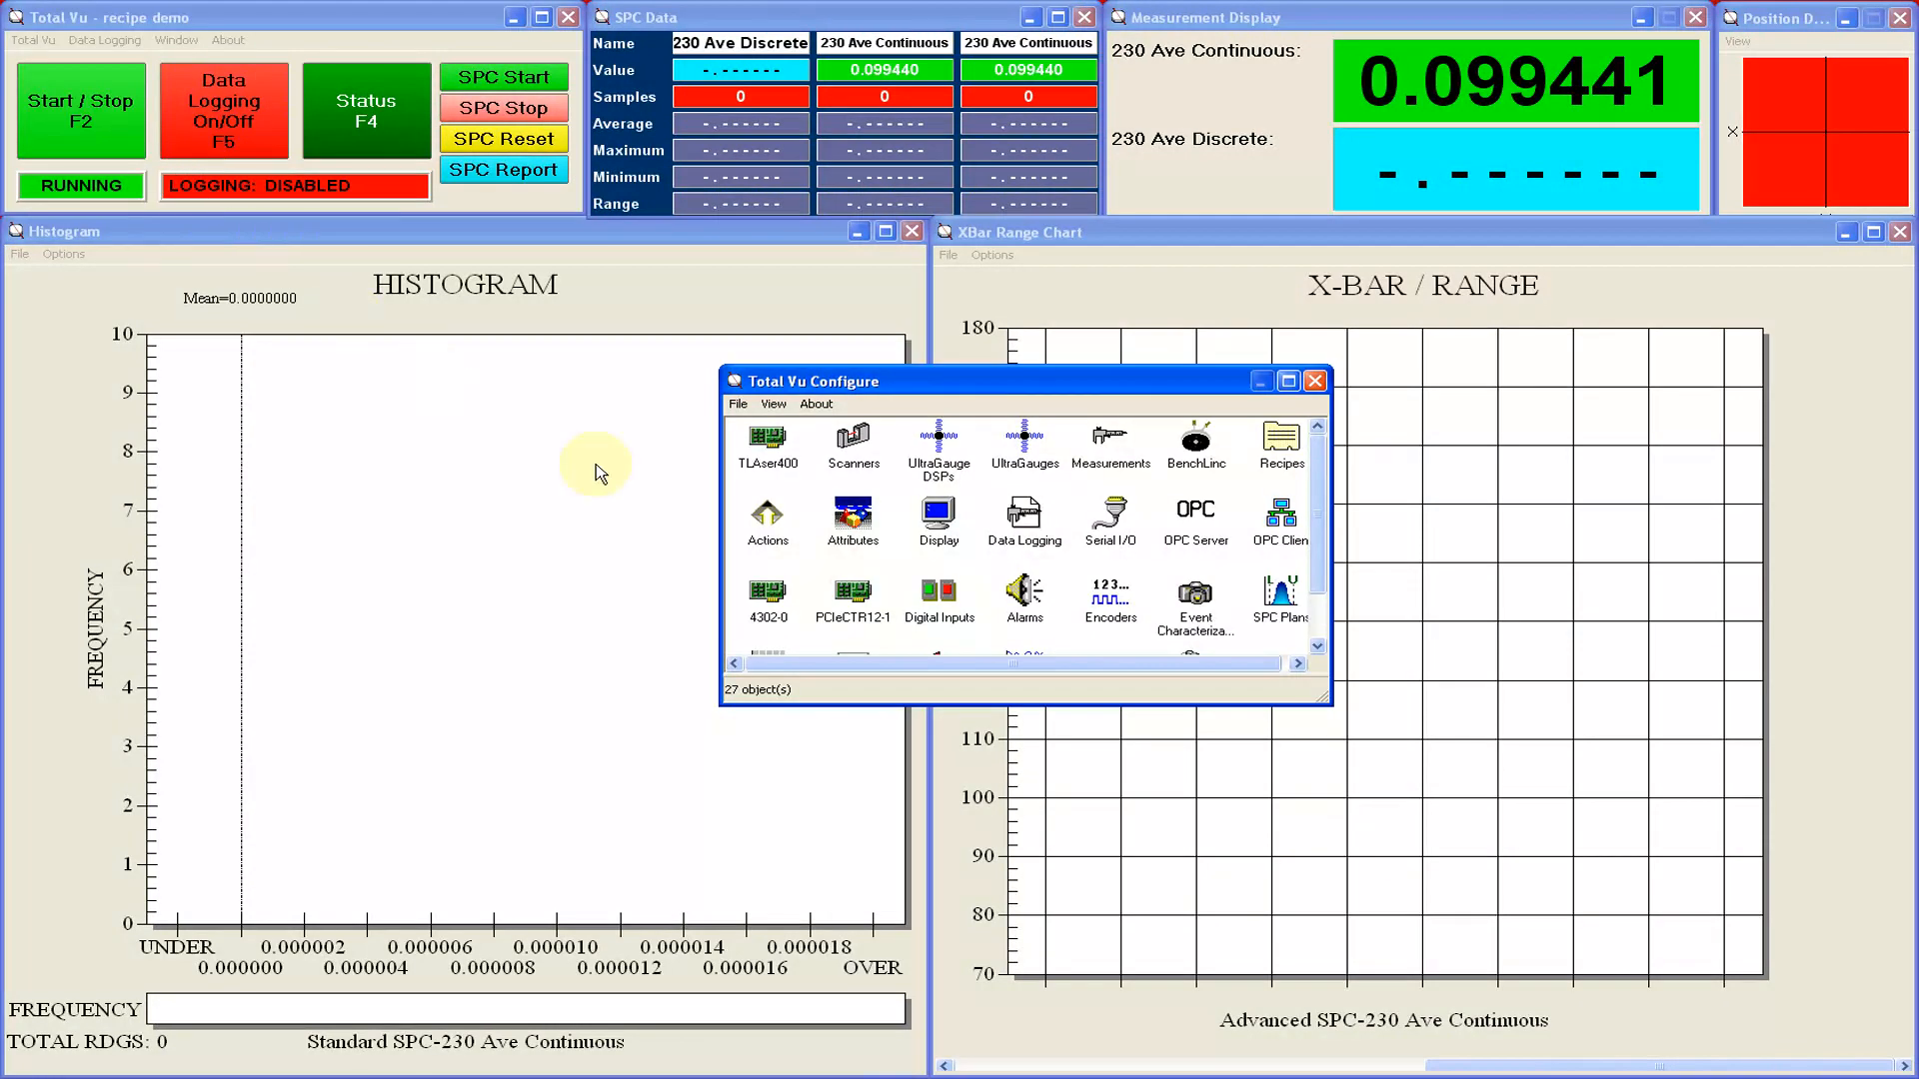
left_click(768, 515)
double_click(770, 517)
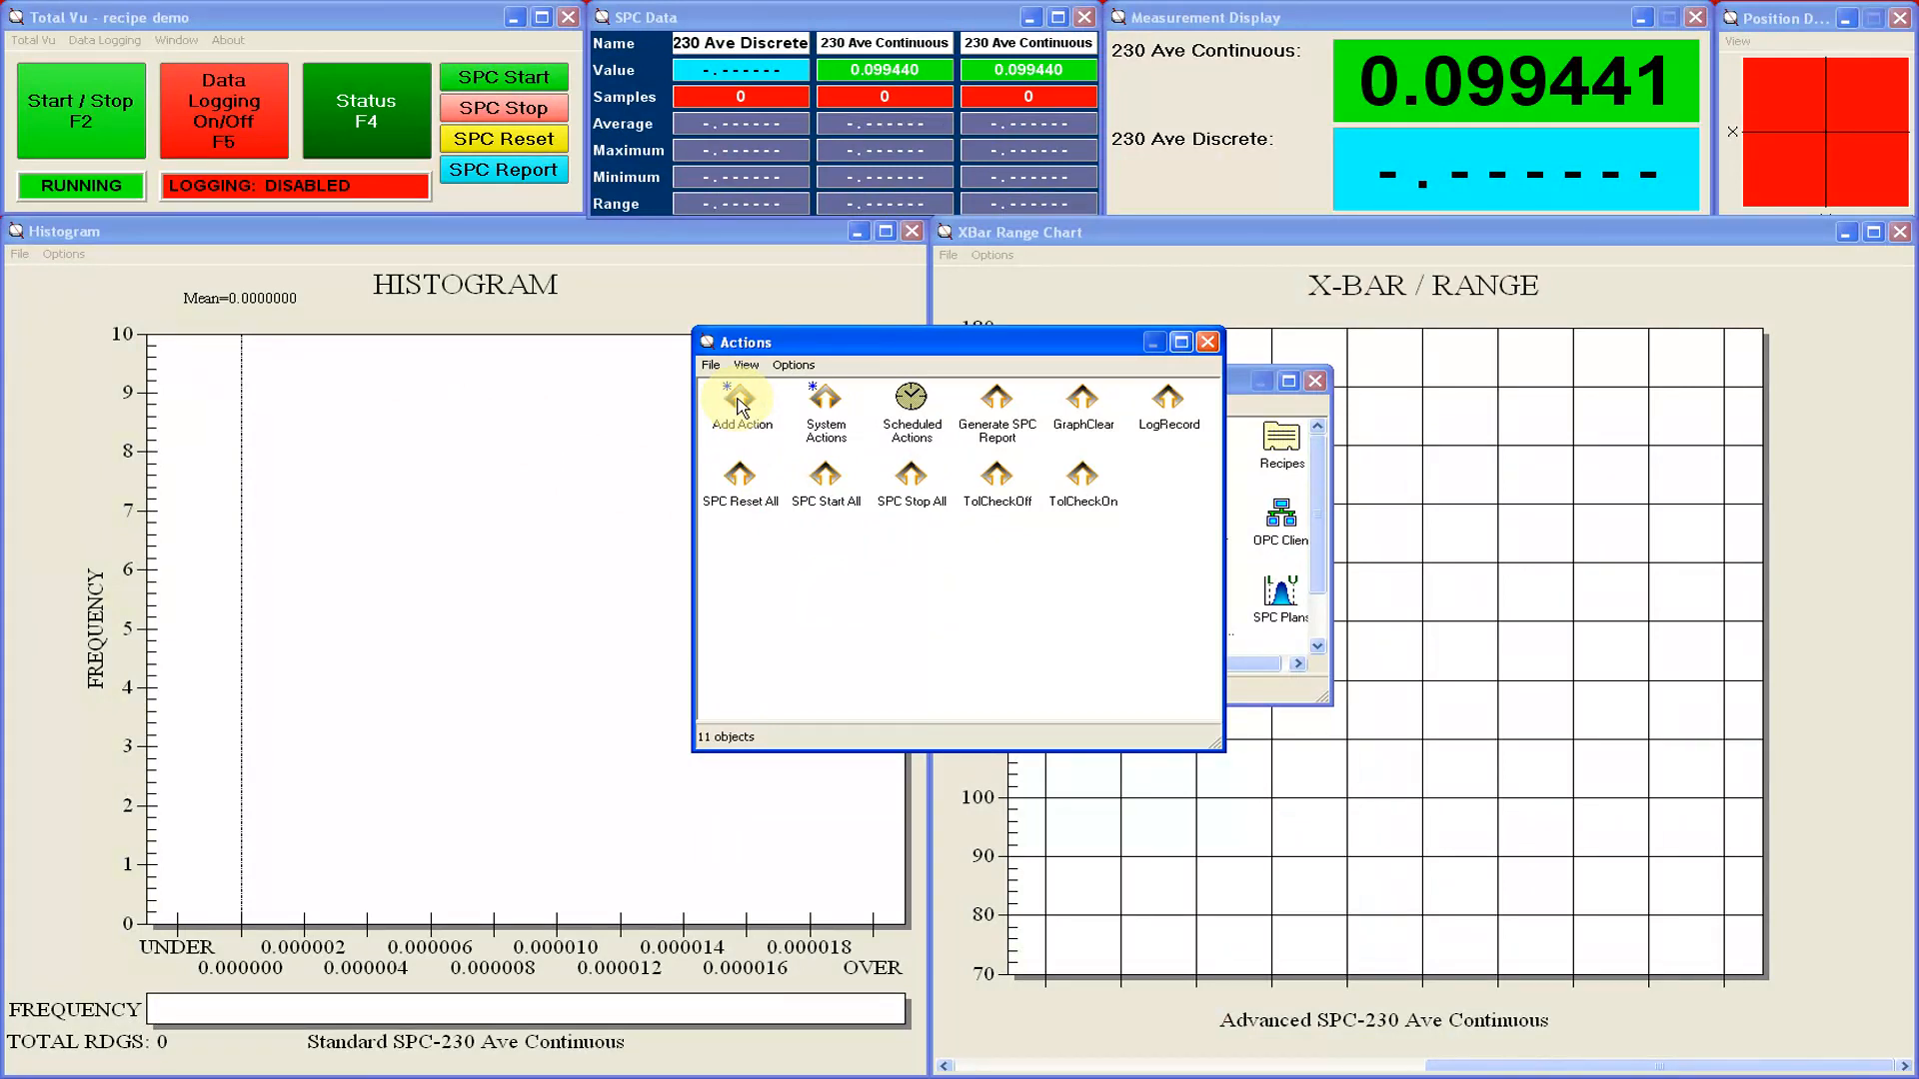
left_click(738, 405)
double_click(739, 405)
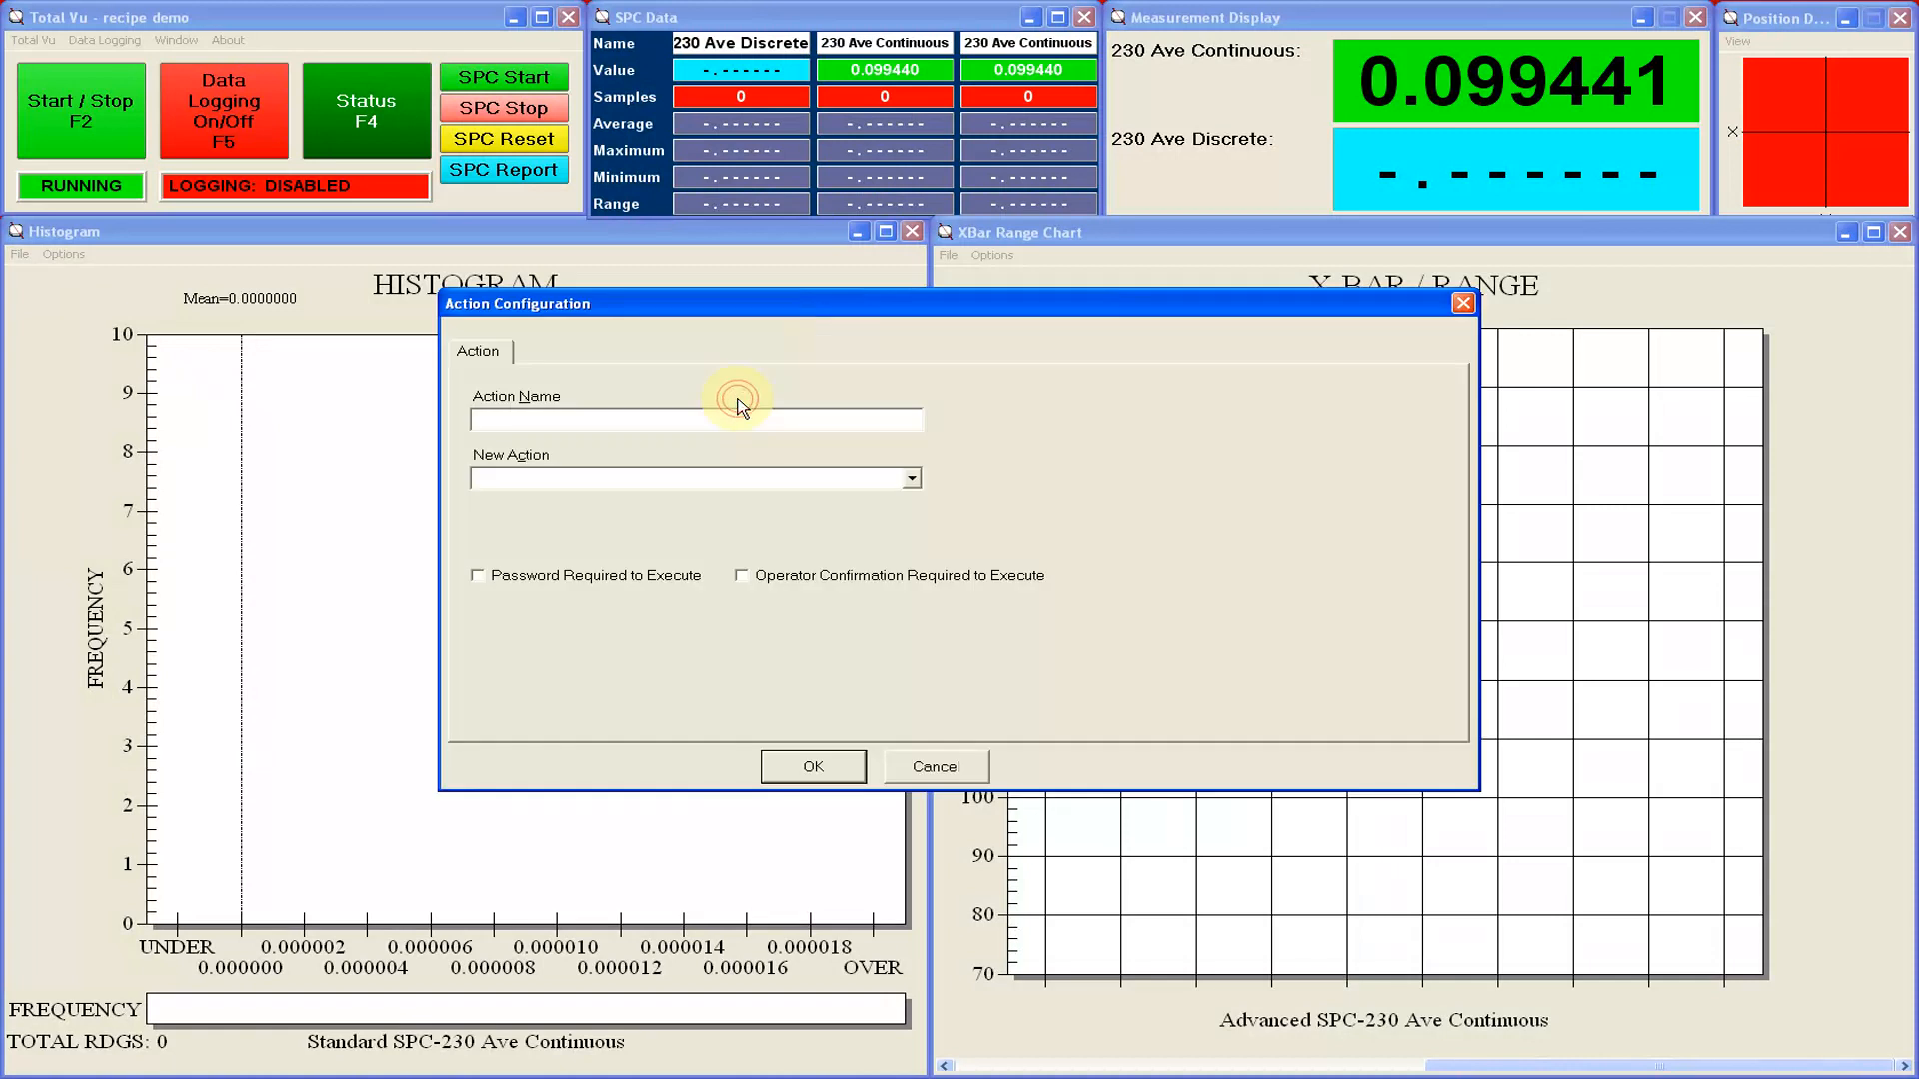
left_click(756, 483)
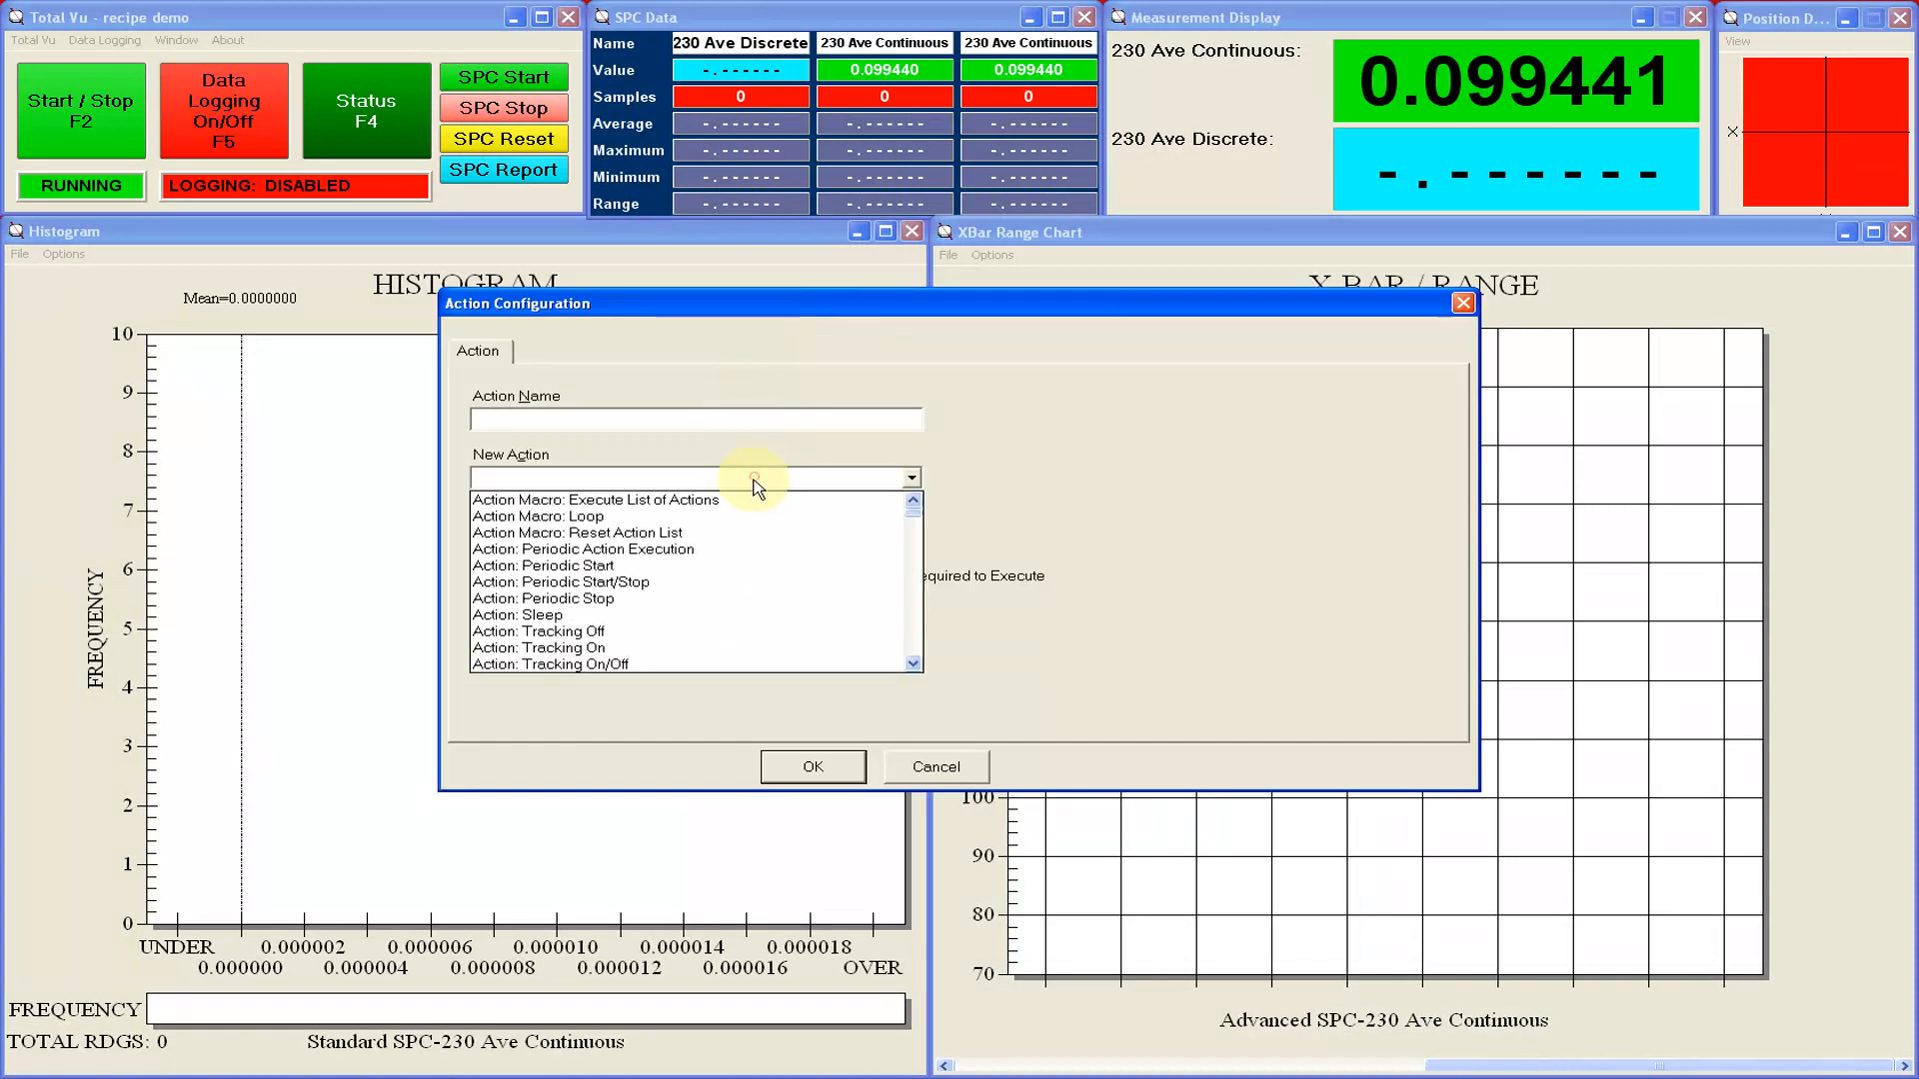
key("r")
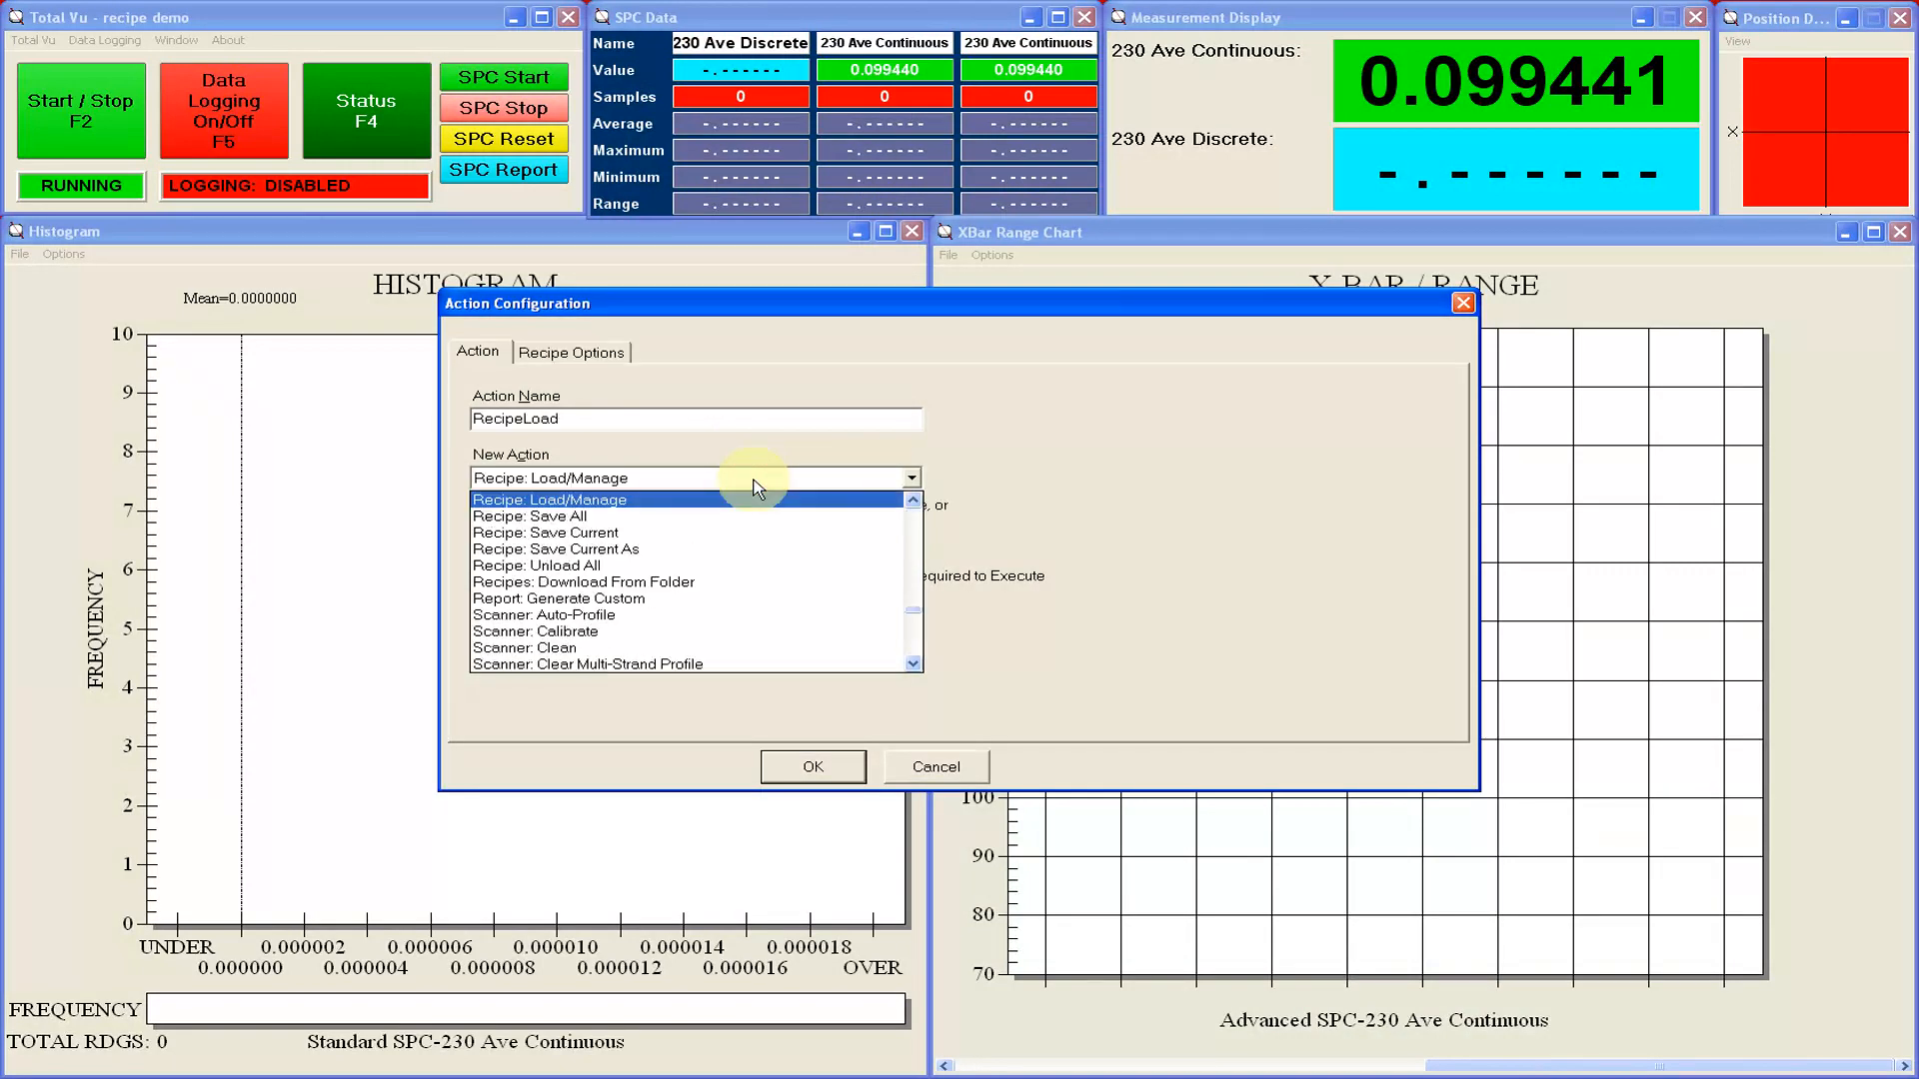
left_click(742, 599)
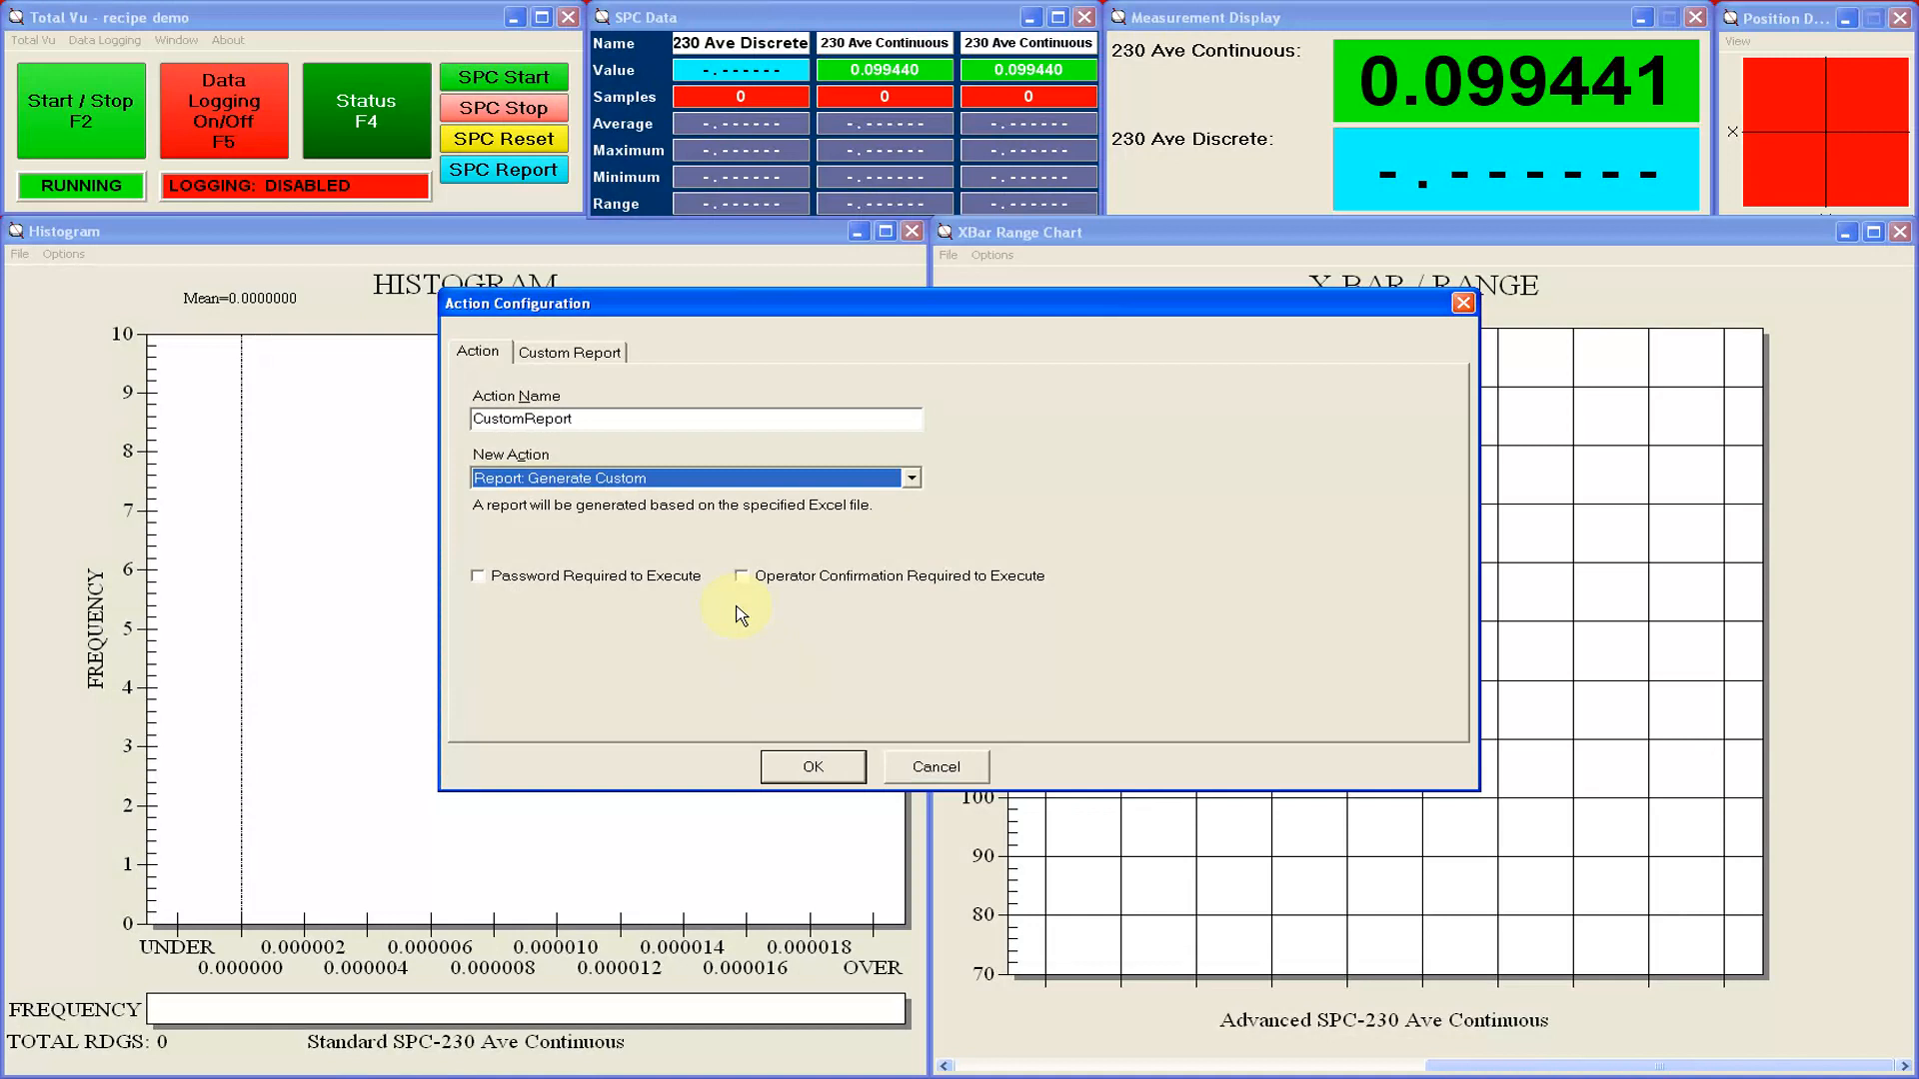
Name the new action Generate Report and open its Custom Report settings.
left_click(655, 420)
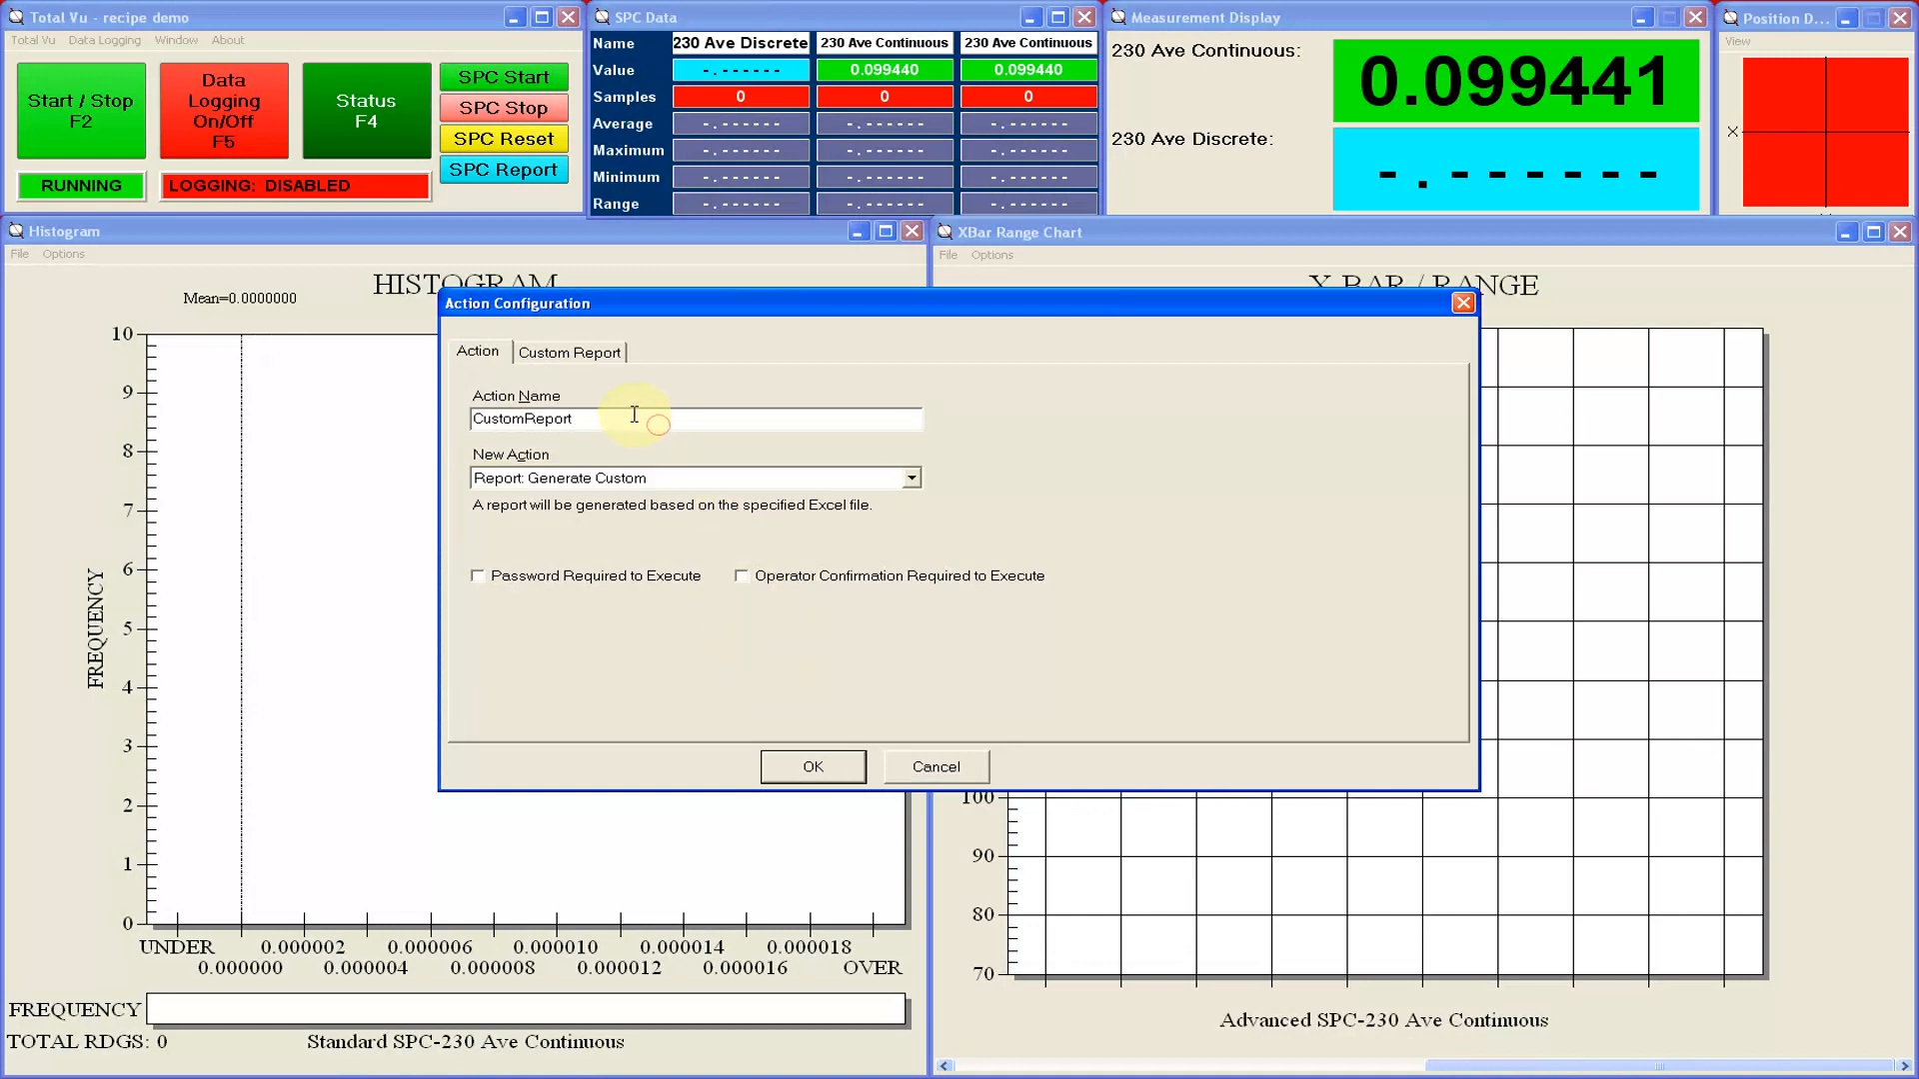
left_click_drag(619, 418, 468, 424)
type("Generate Report")
left_click(556, 354)
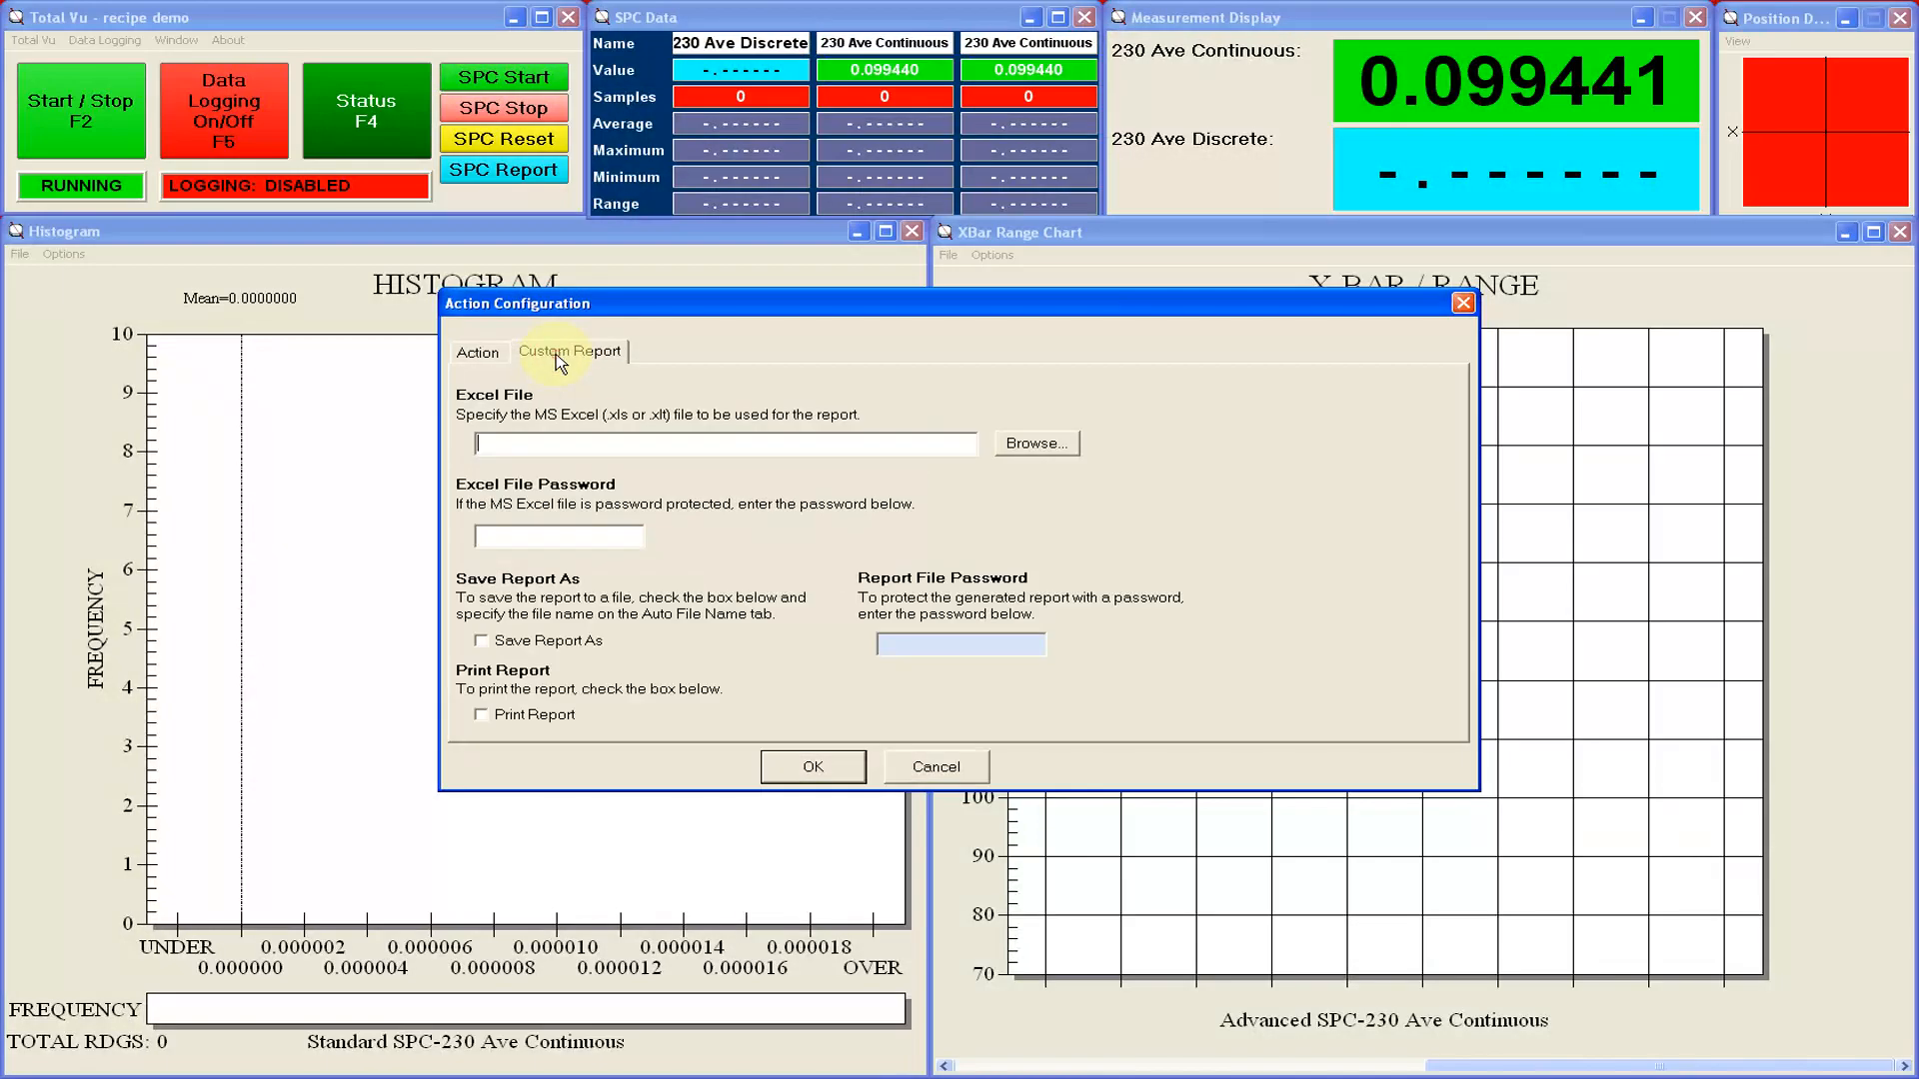
Use Custom Report Template.xlsx as the report's Excel file and enable saving the report under an auto file name.
left_click(1029, 443)
left_click(857, 295)
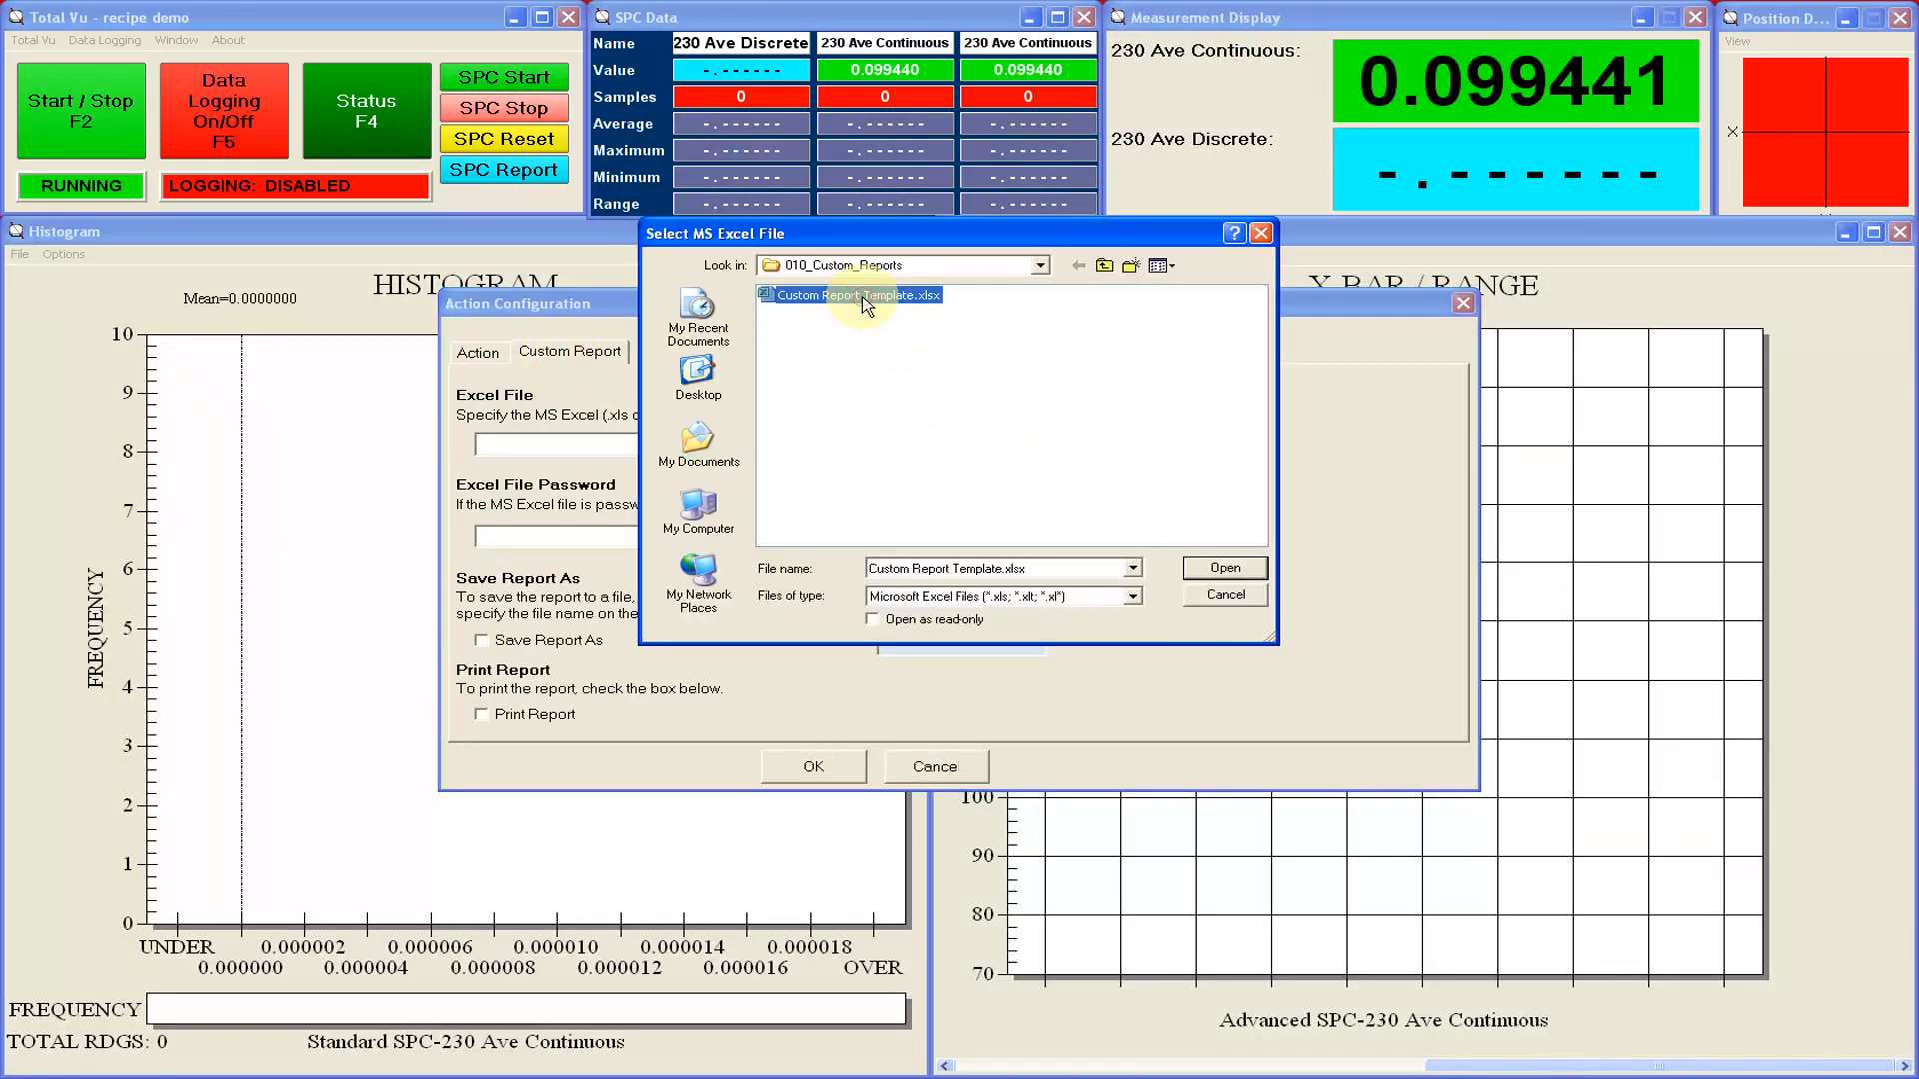
left_click(1214, 569)
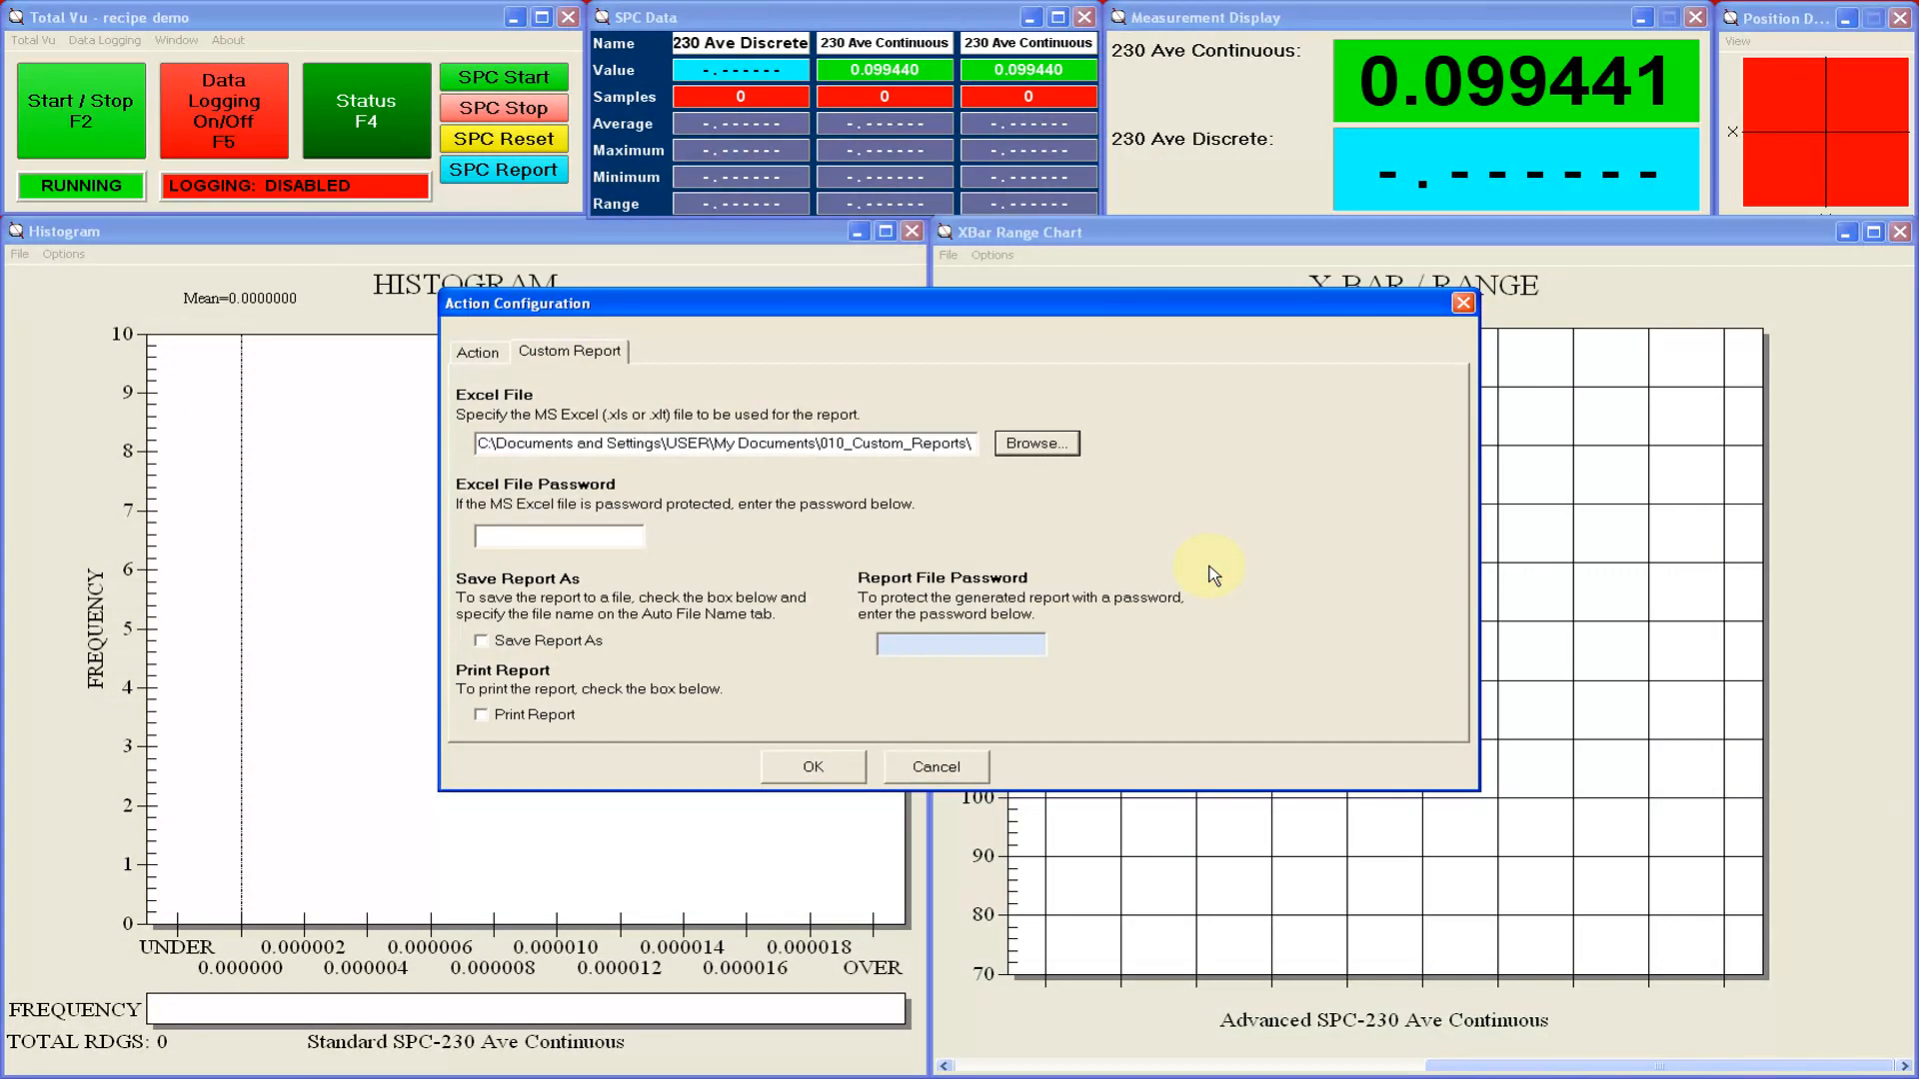
left_click(554, 643)
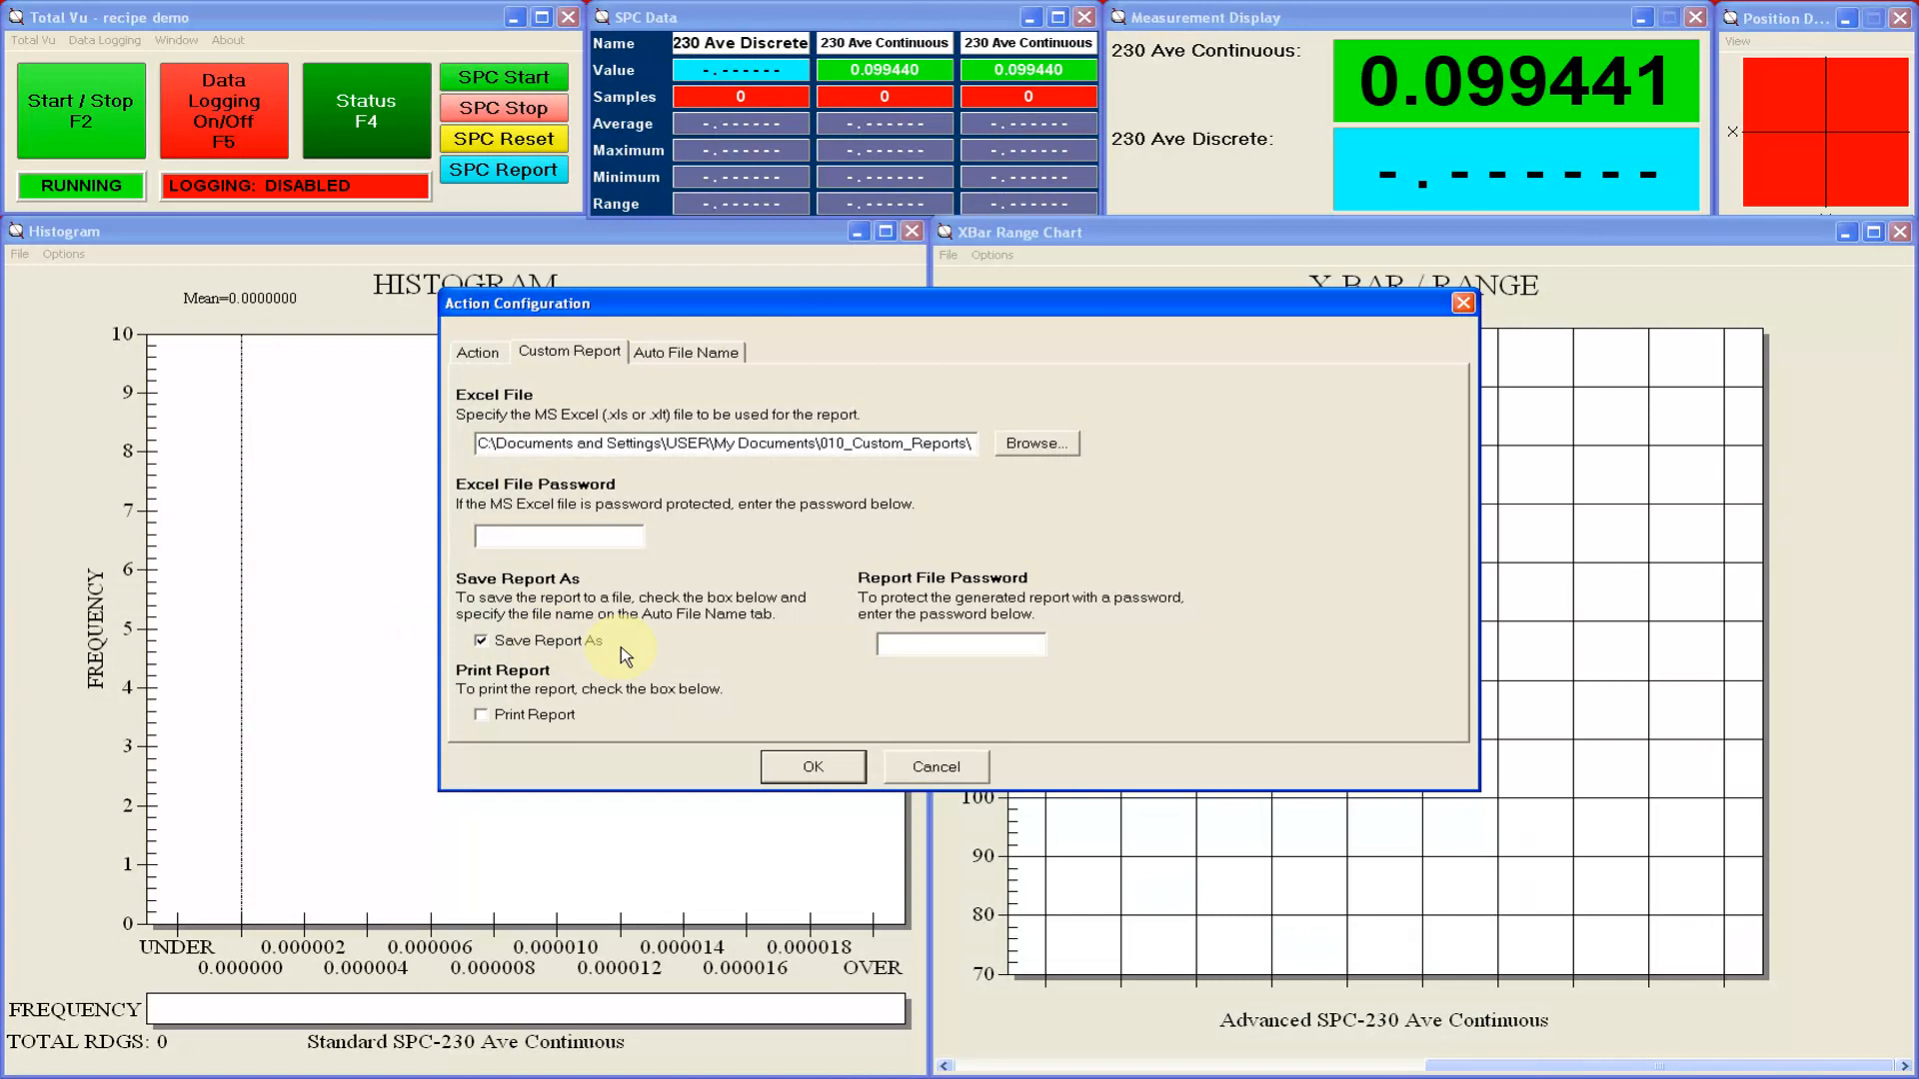
left_click(699, 353)
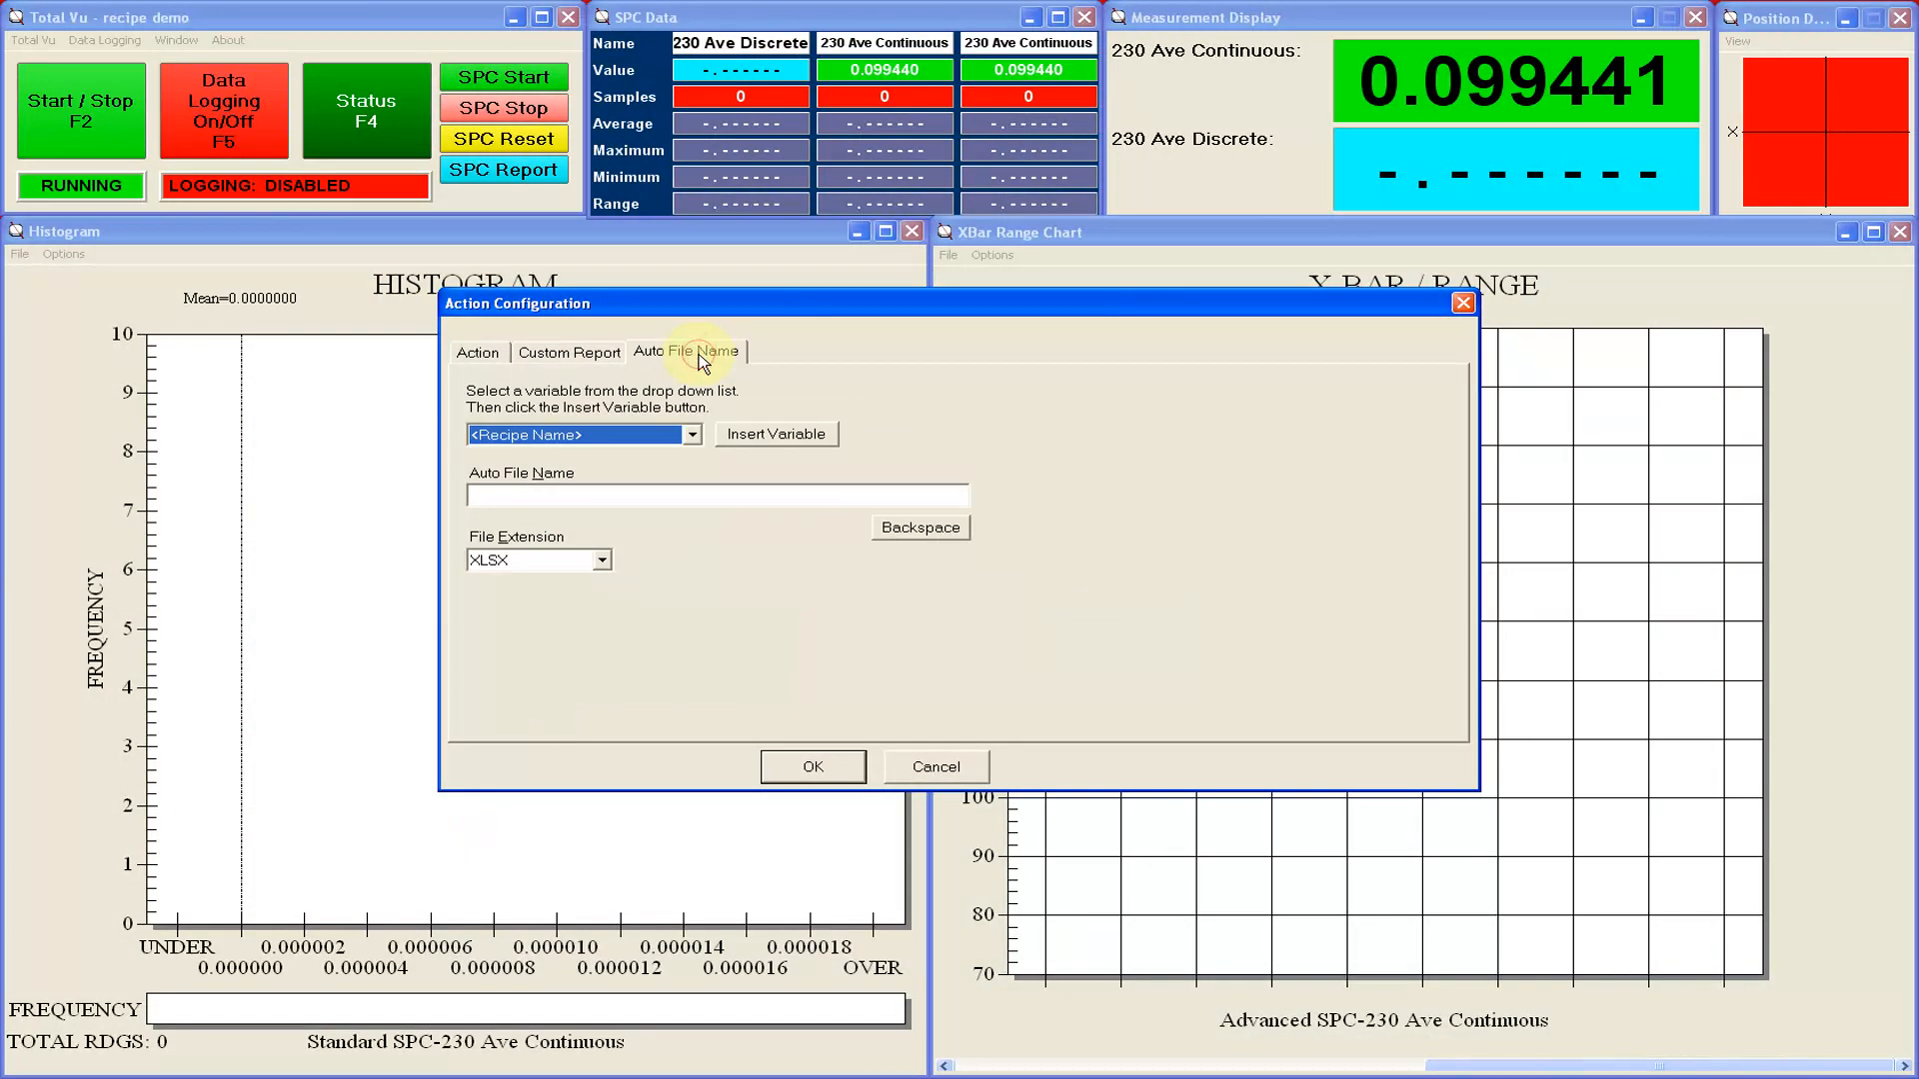
Set the report's auto file name to Report <=Time>, inserting the time as a variable.
left_click(684, 491)
type("Report")
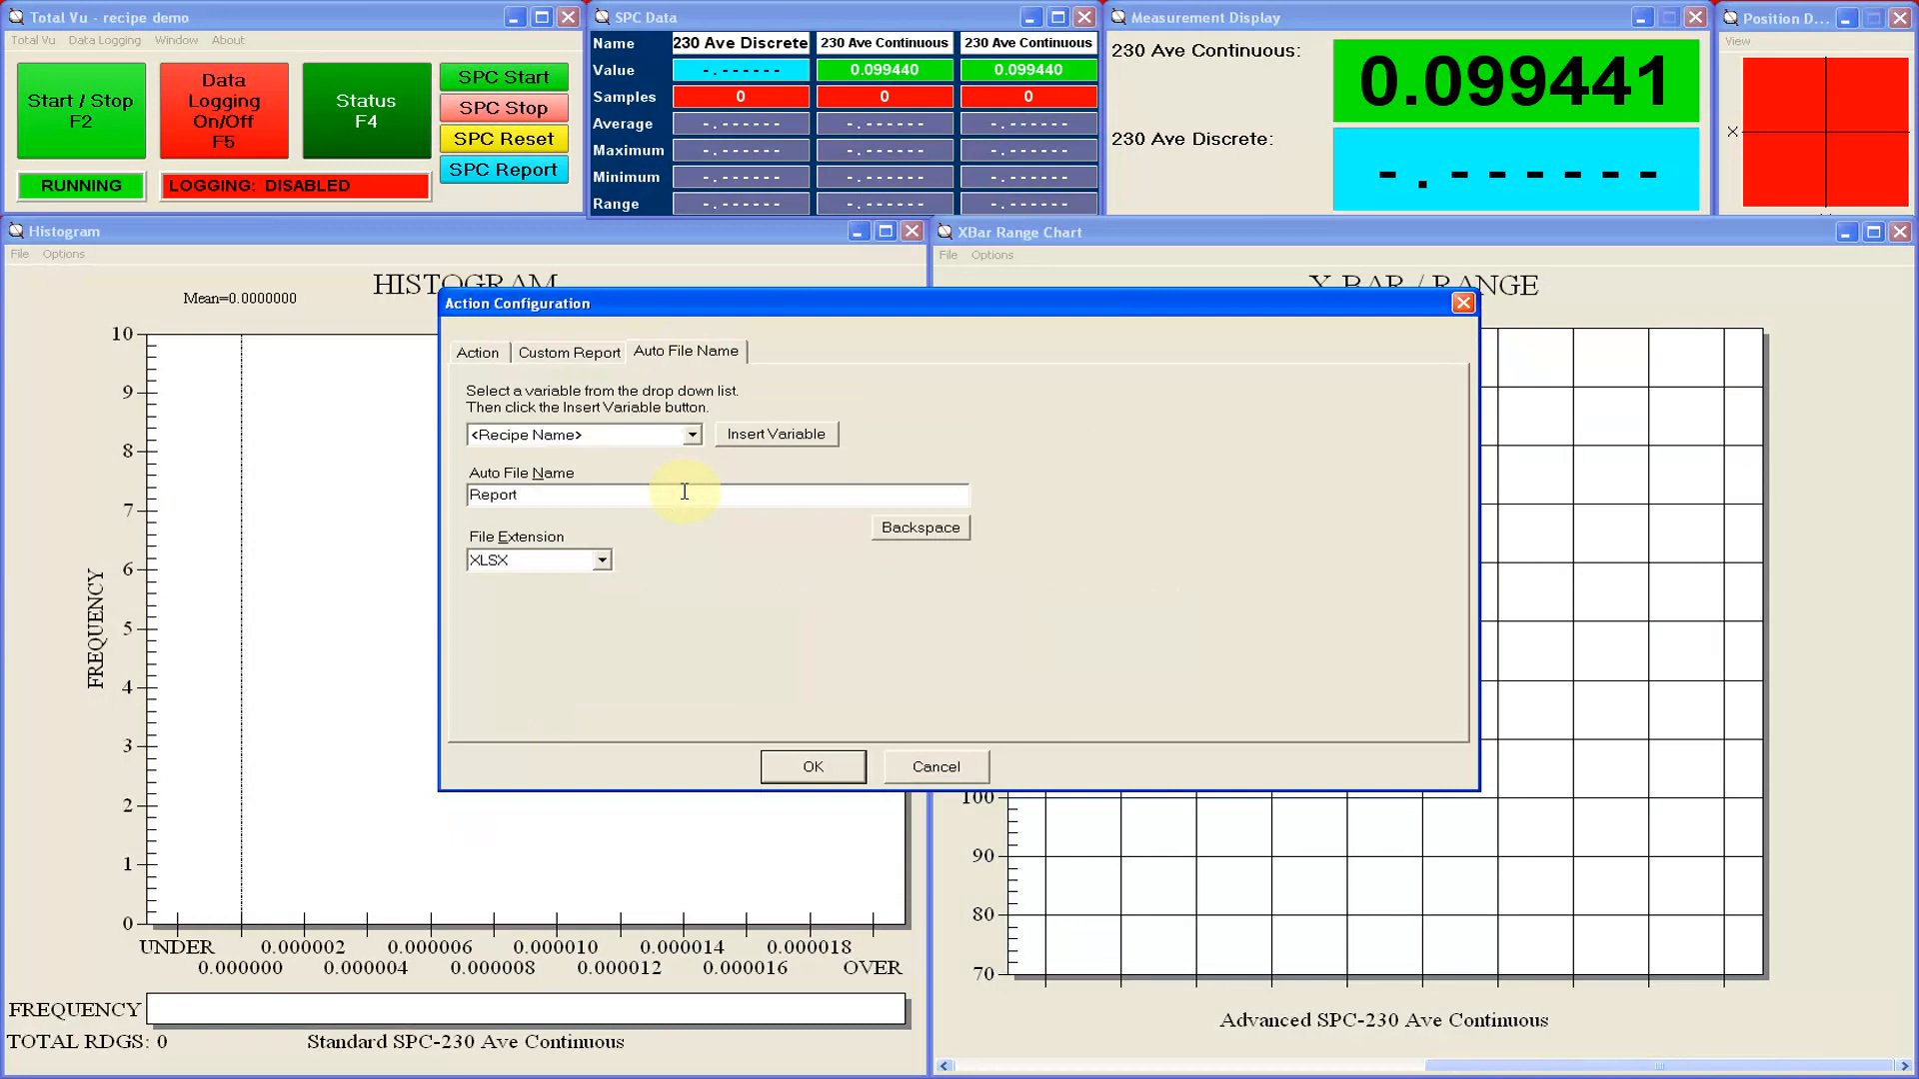
left_click(691, 434)
left_click_drag(692, 482, 692, 563)
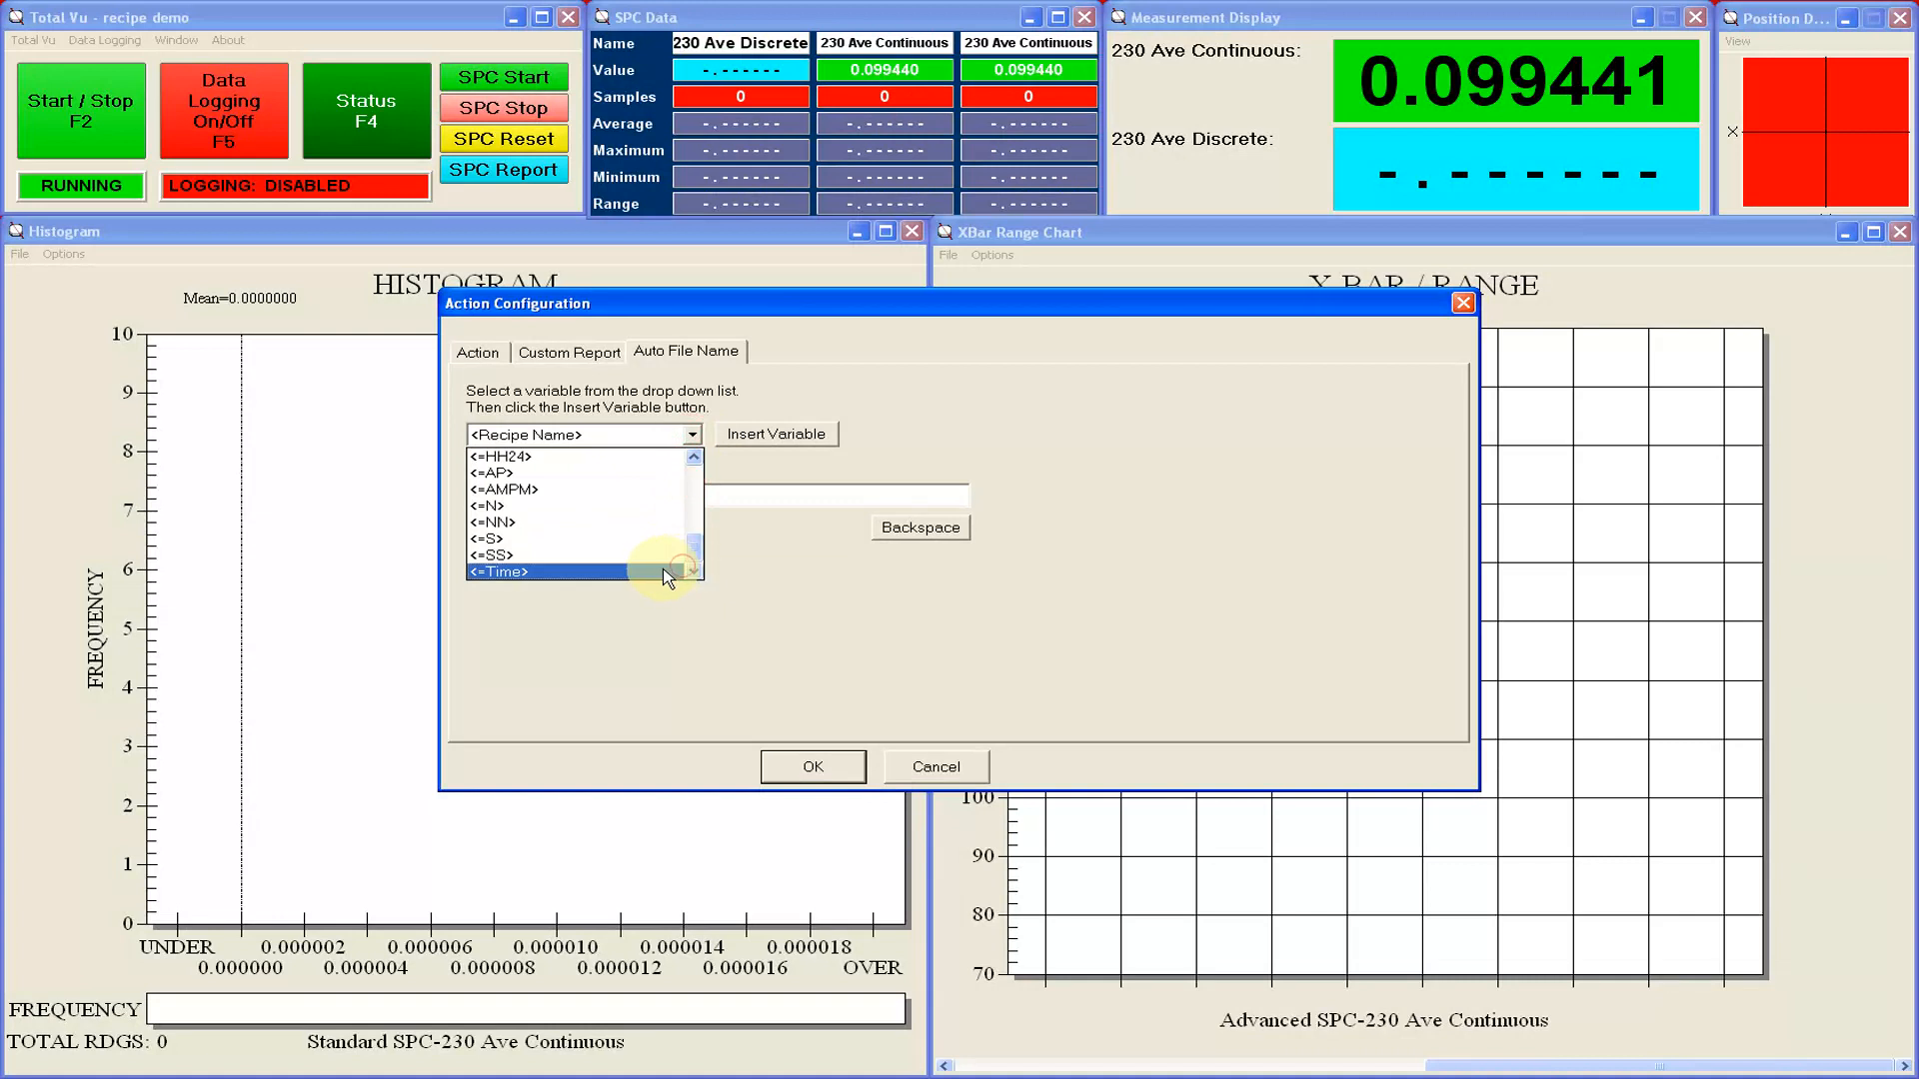
left_click(666, 571)
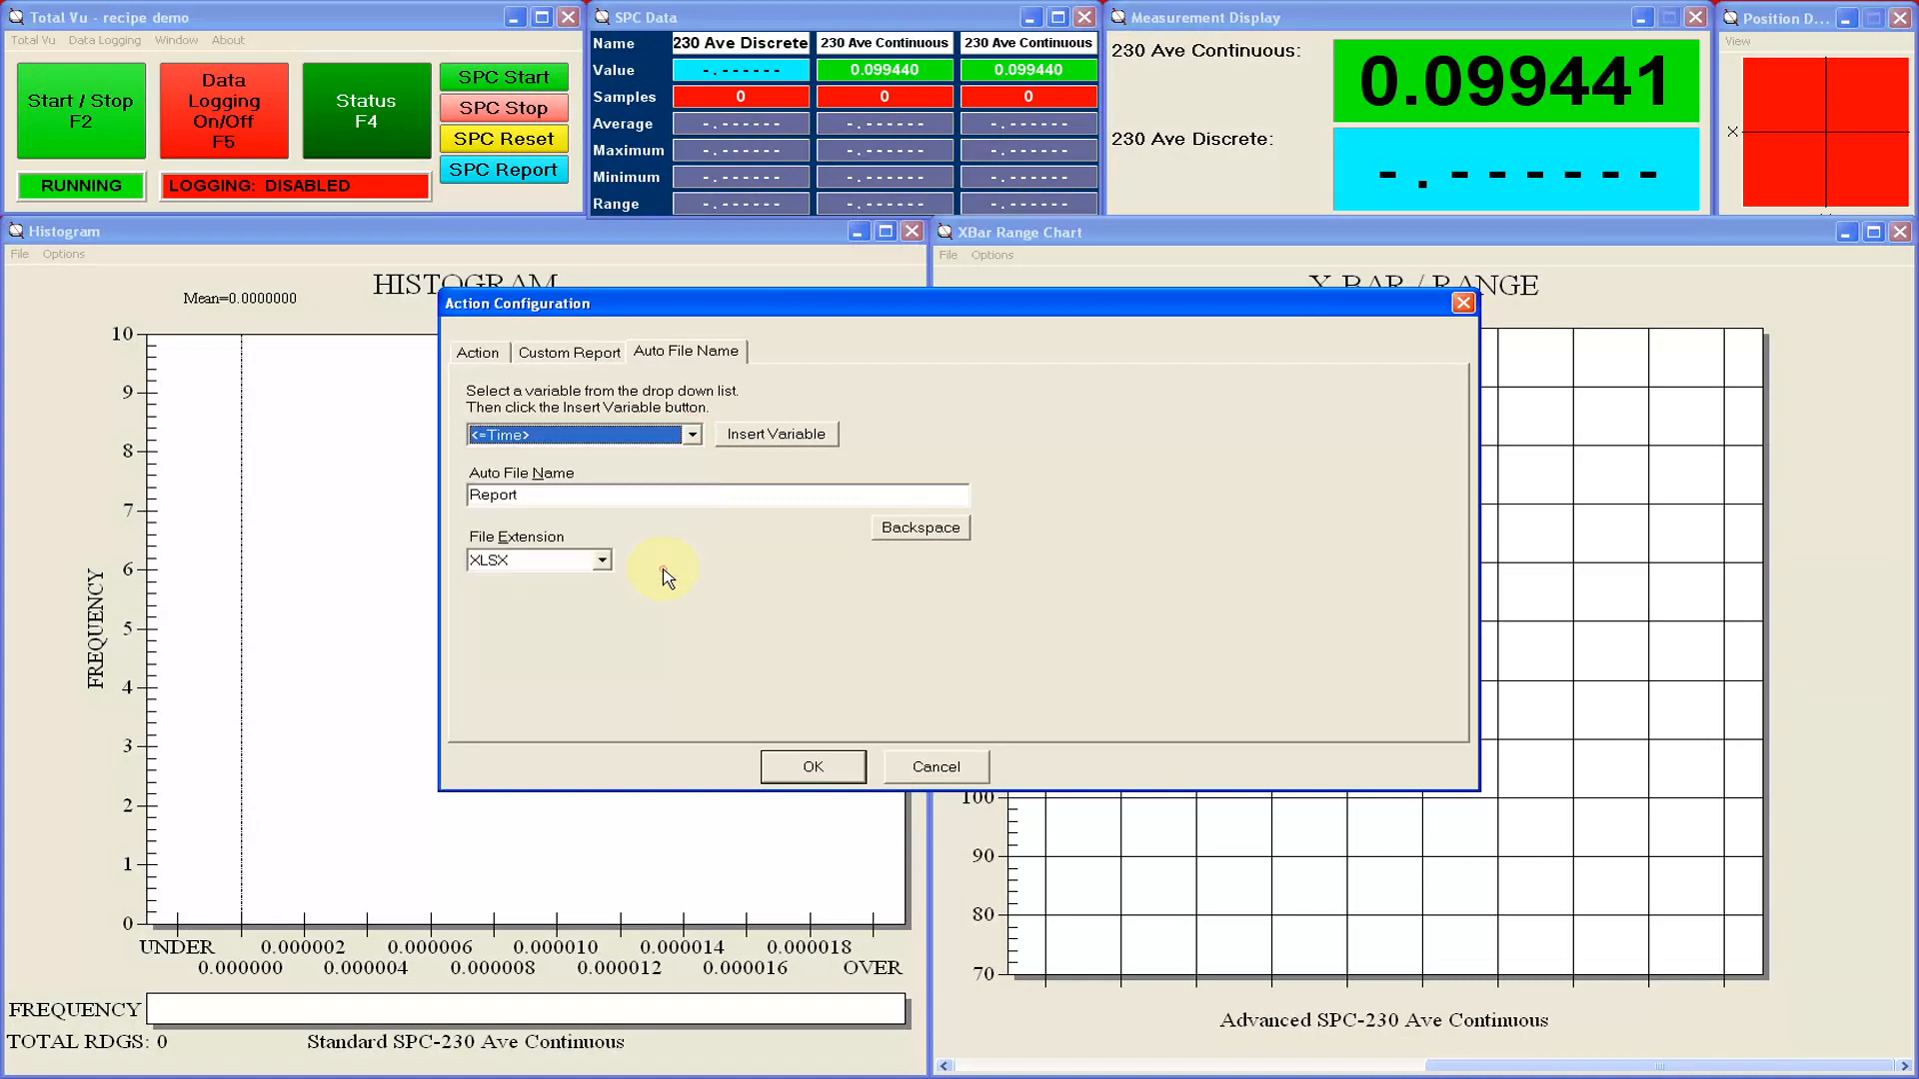
left_click(772, 435)
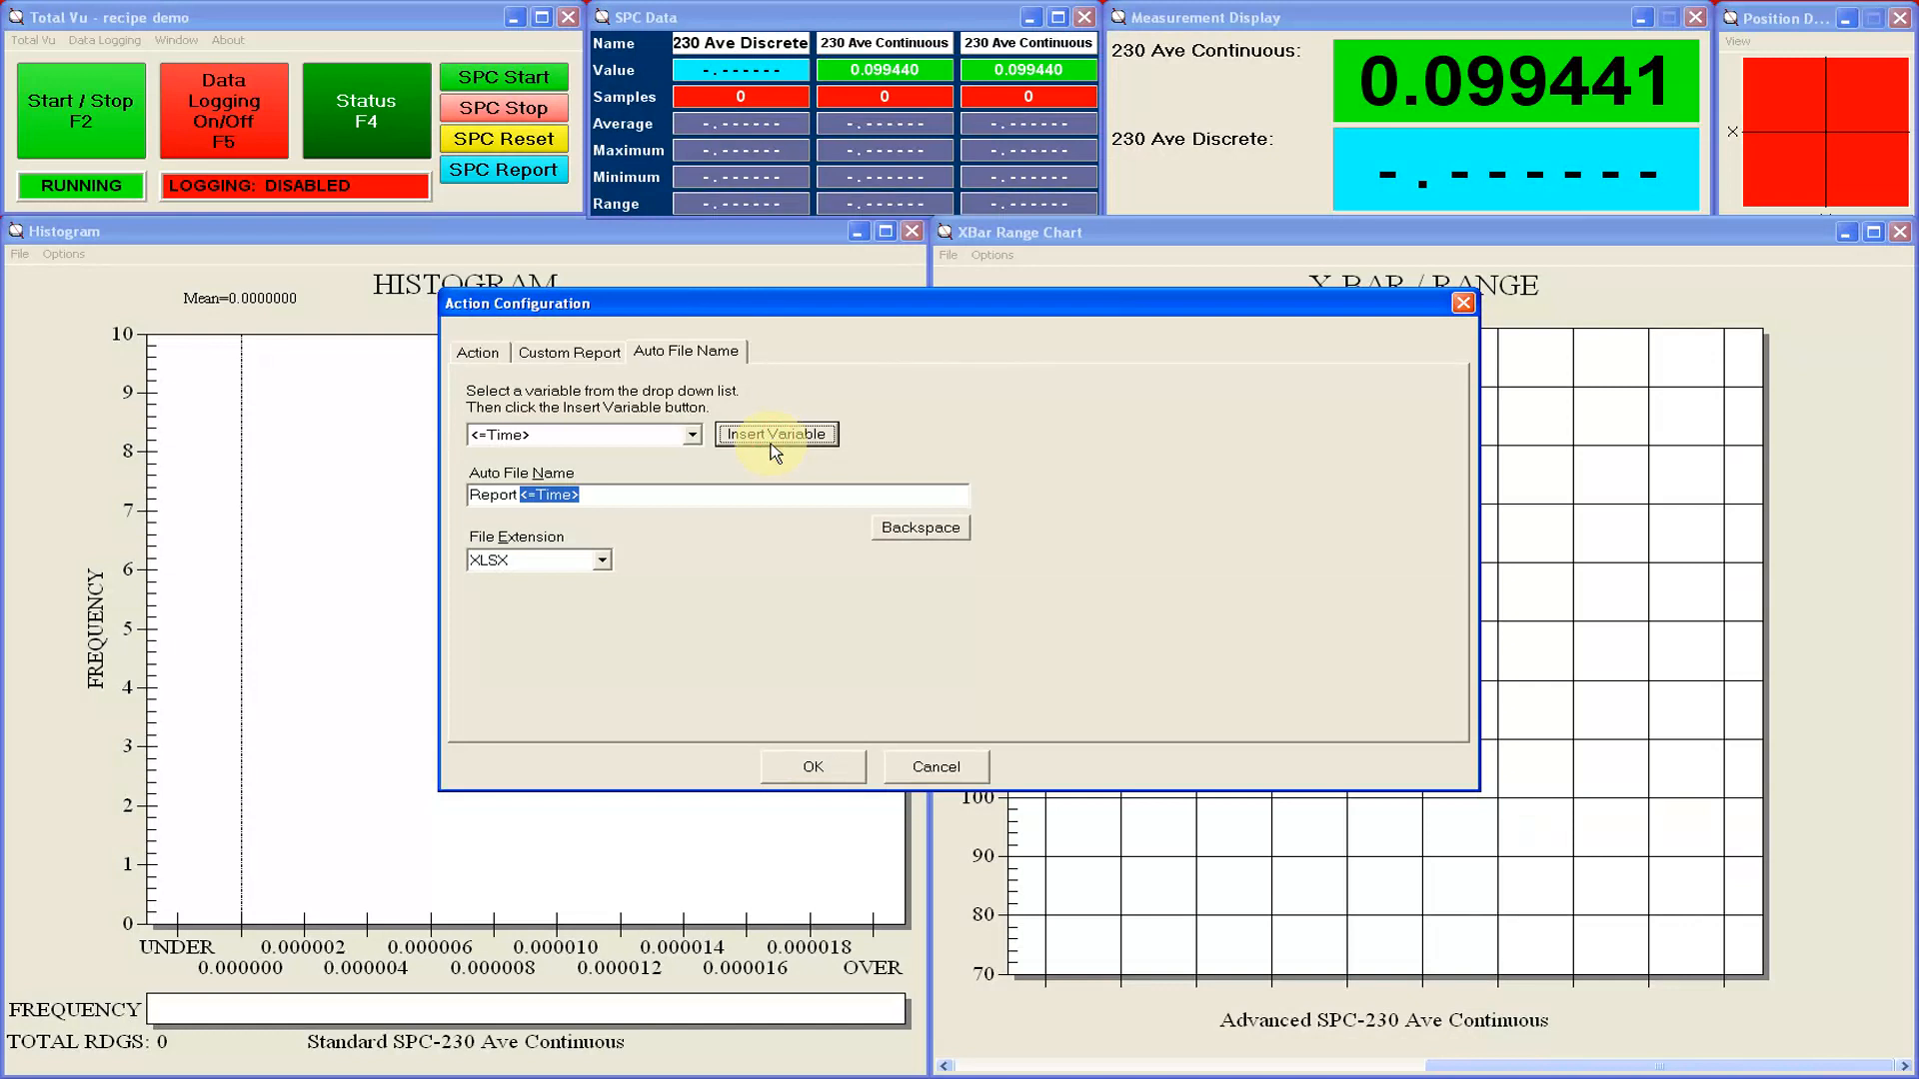
Replace the report's auto file name with c:\data\<=Date>\Report <=Time> and confirm the Generate Report action.
left_click(757, 495)
double_click(757, 495)
left_click_drag(728, 494, 456, 497)
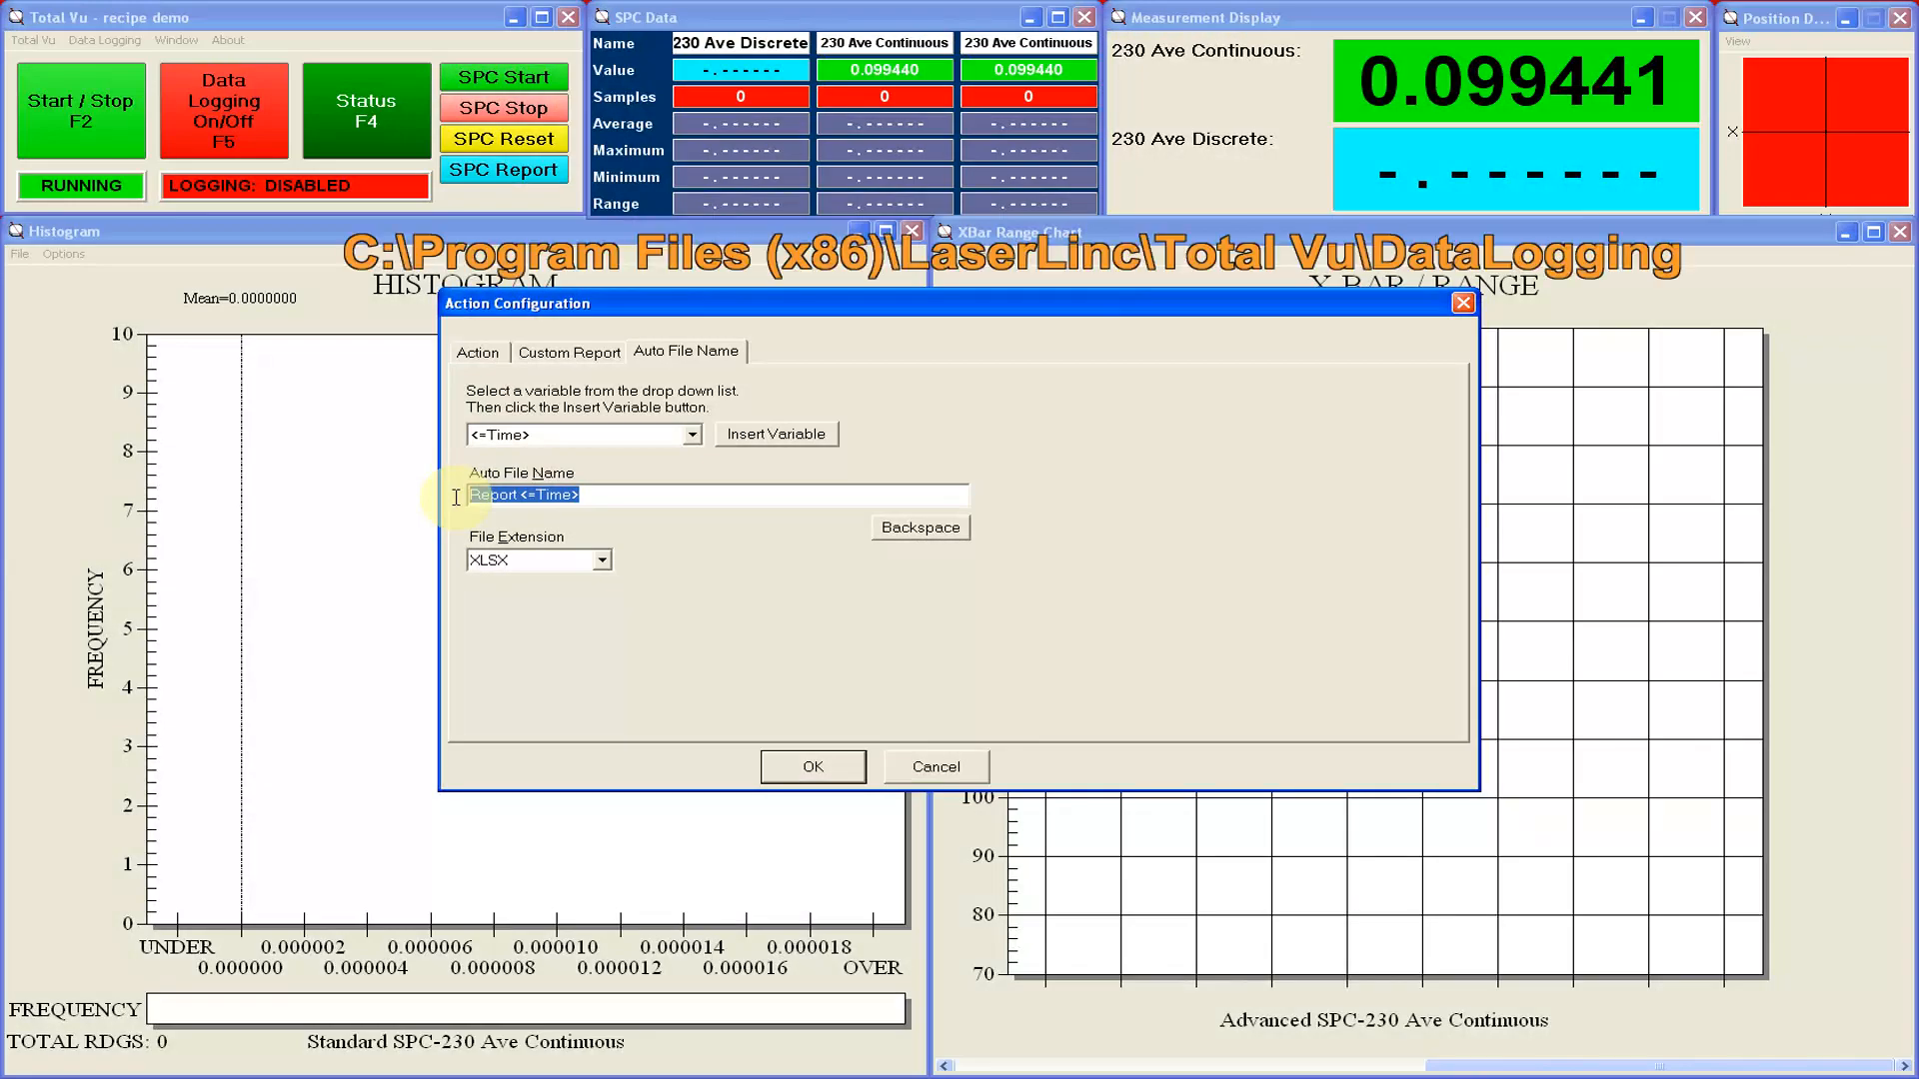
key("Delete")
type("c:\\data\\")
left_click(696, 436)
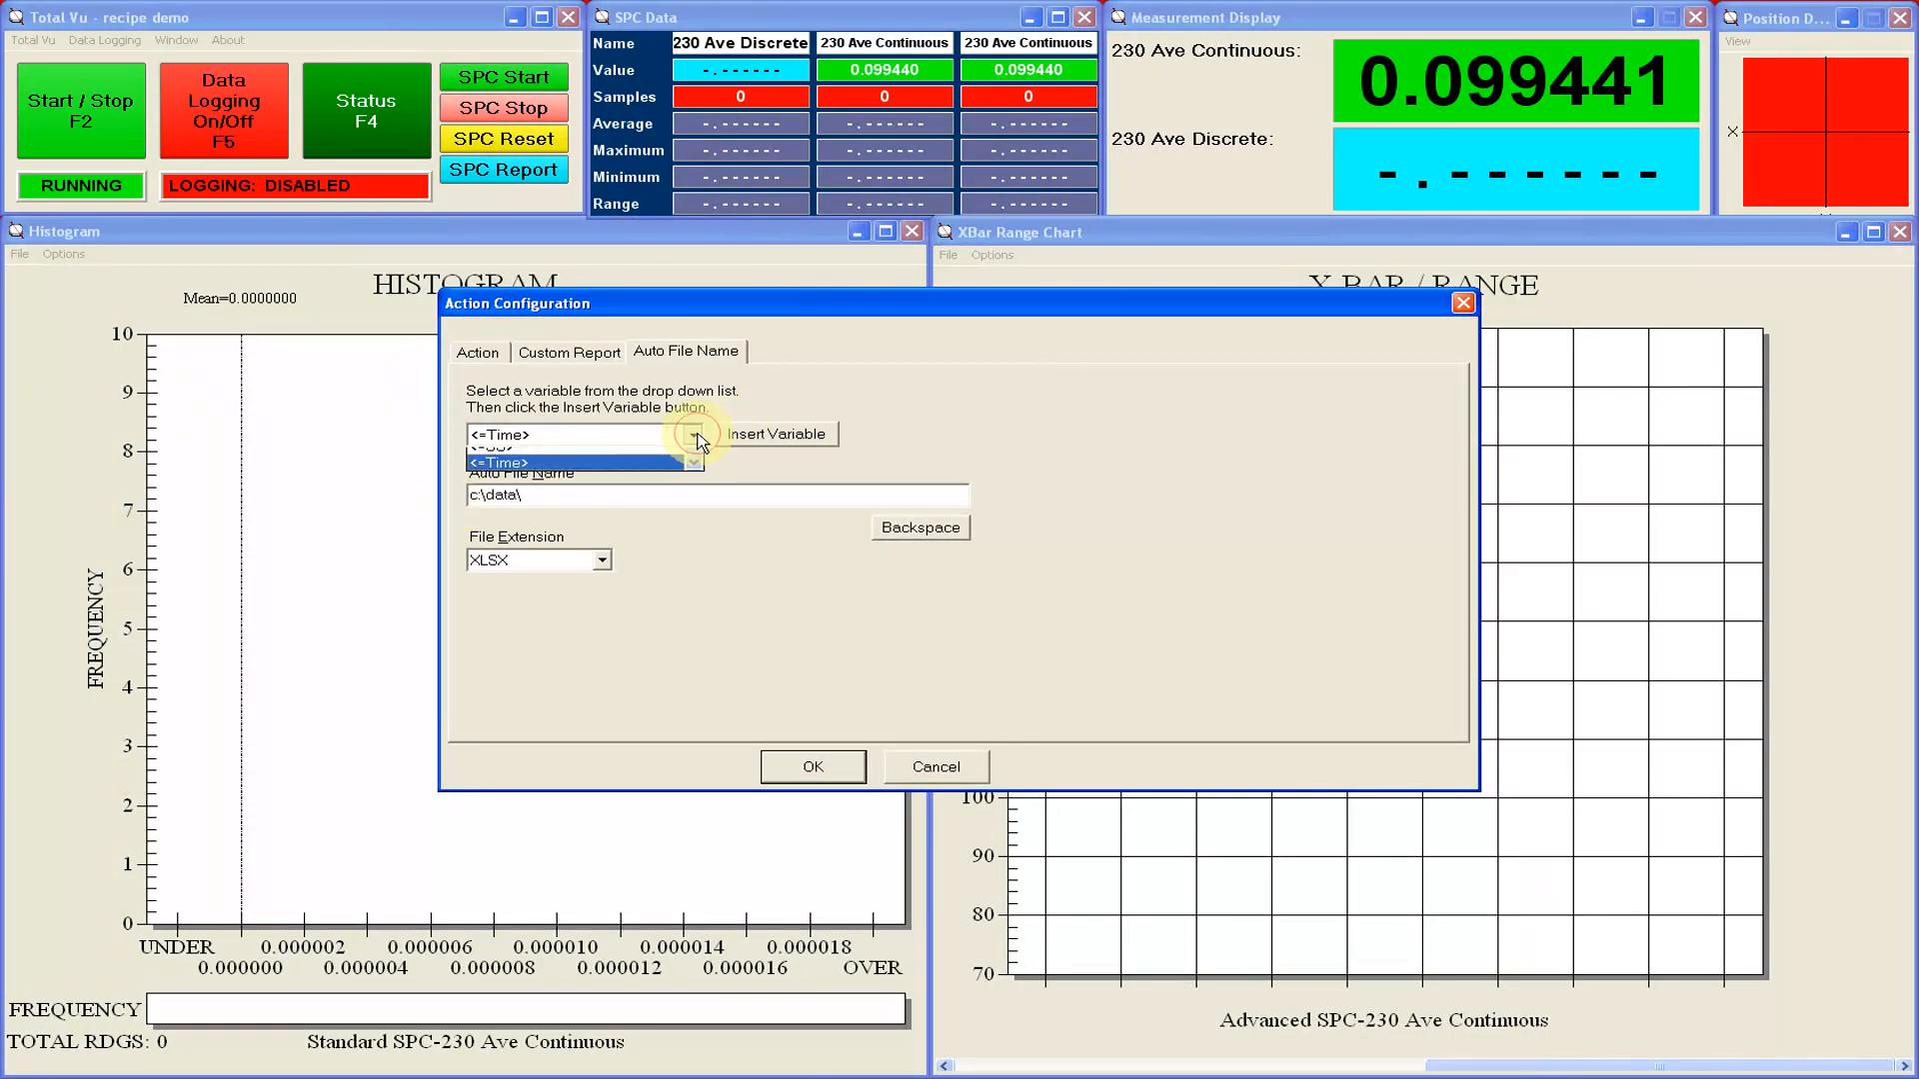
left_click_drag(700, 543, 699, 515)
left_click(660, 508)
left_click(748, 438)
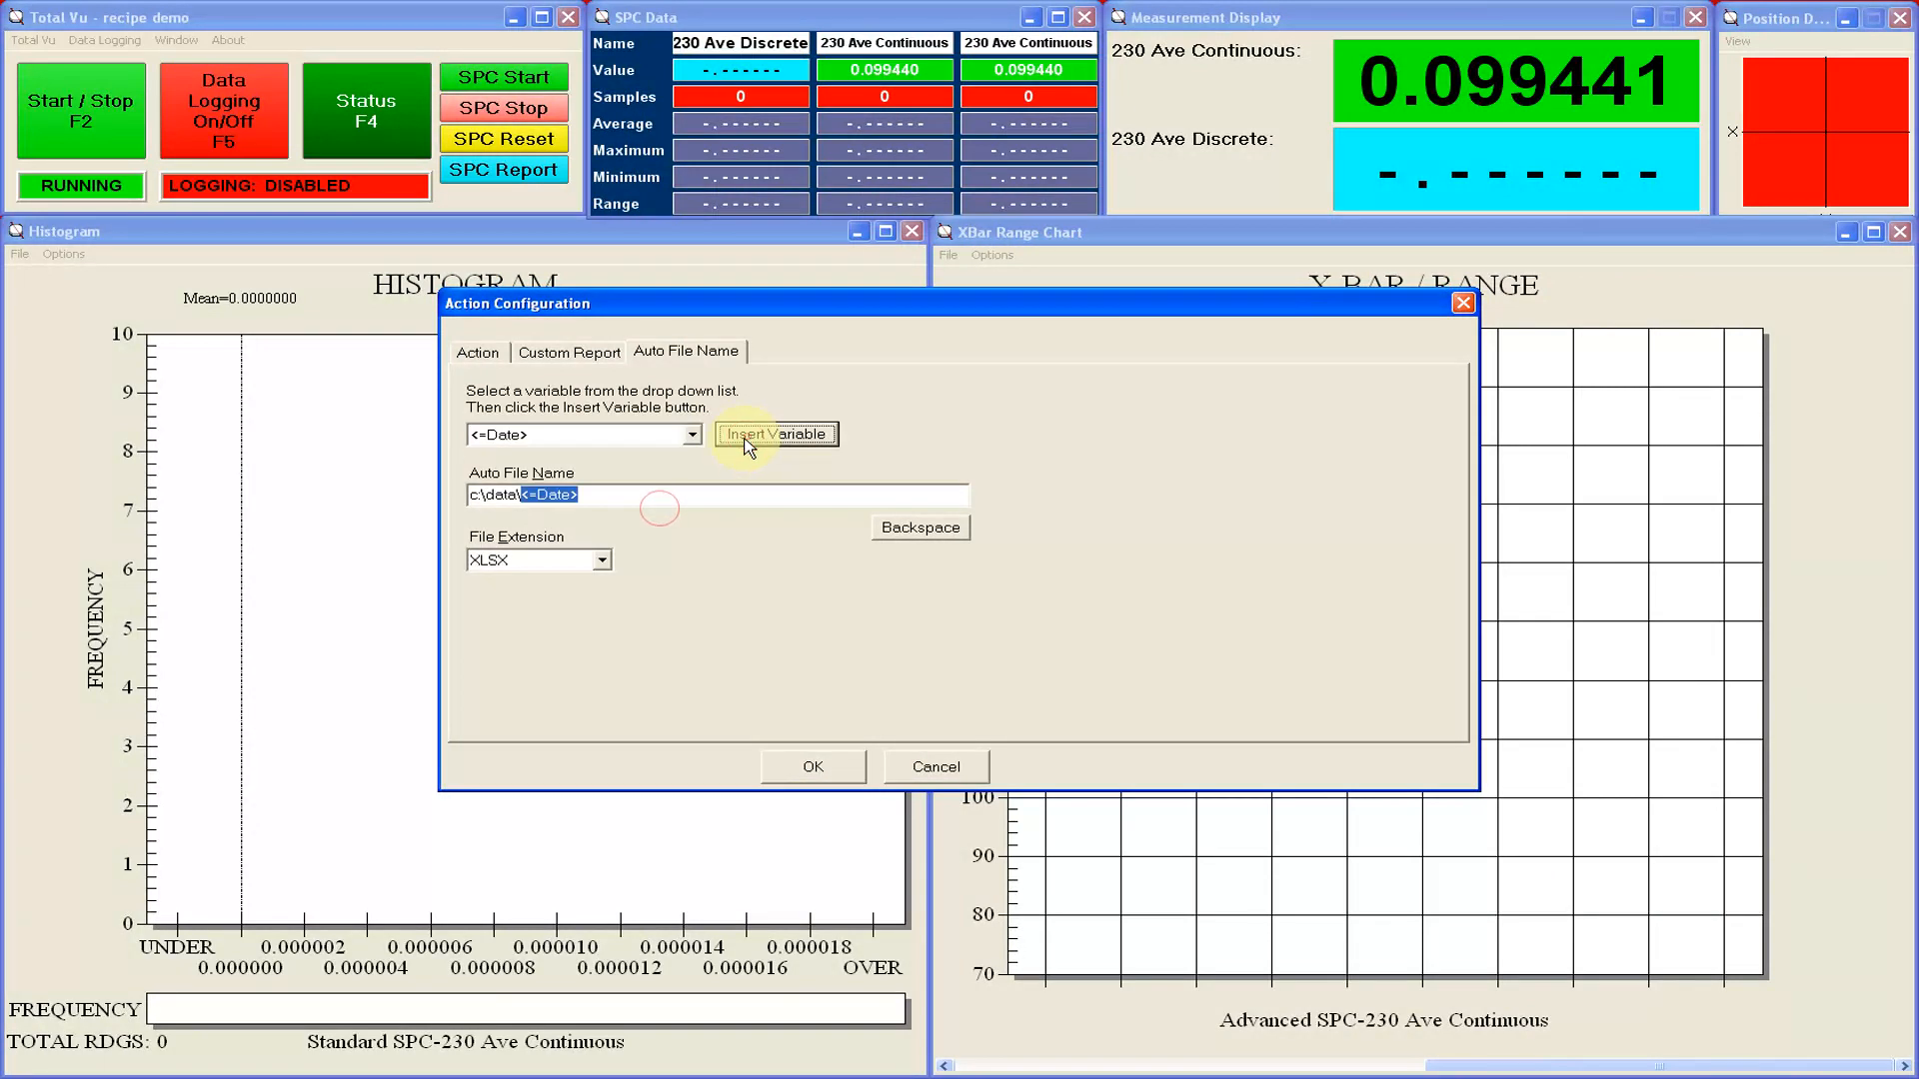
left_click(724, 499)
type("\\Report <=Time>")
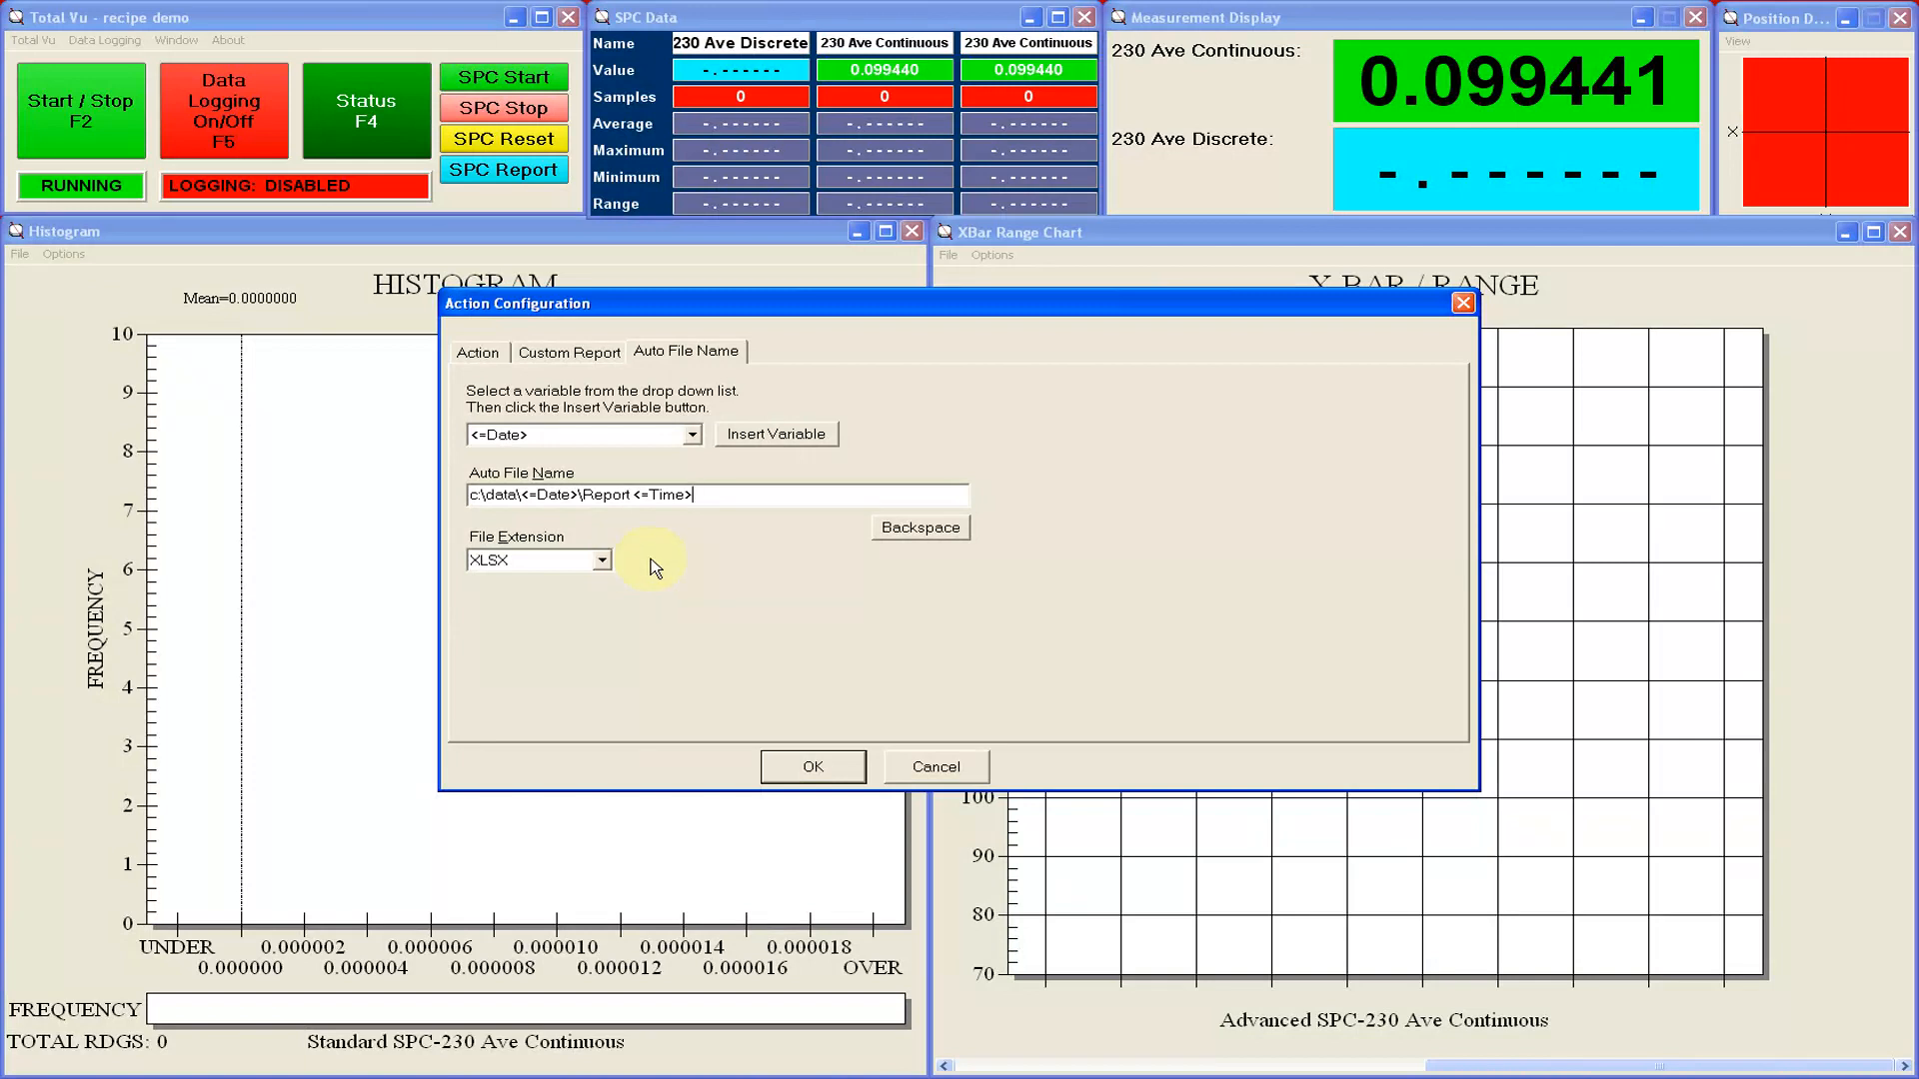
left_click(813, 768)
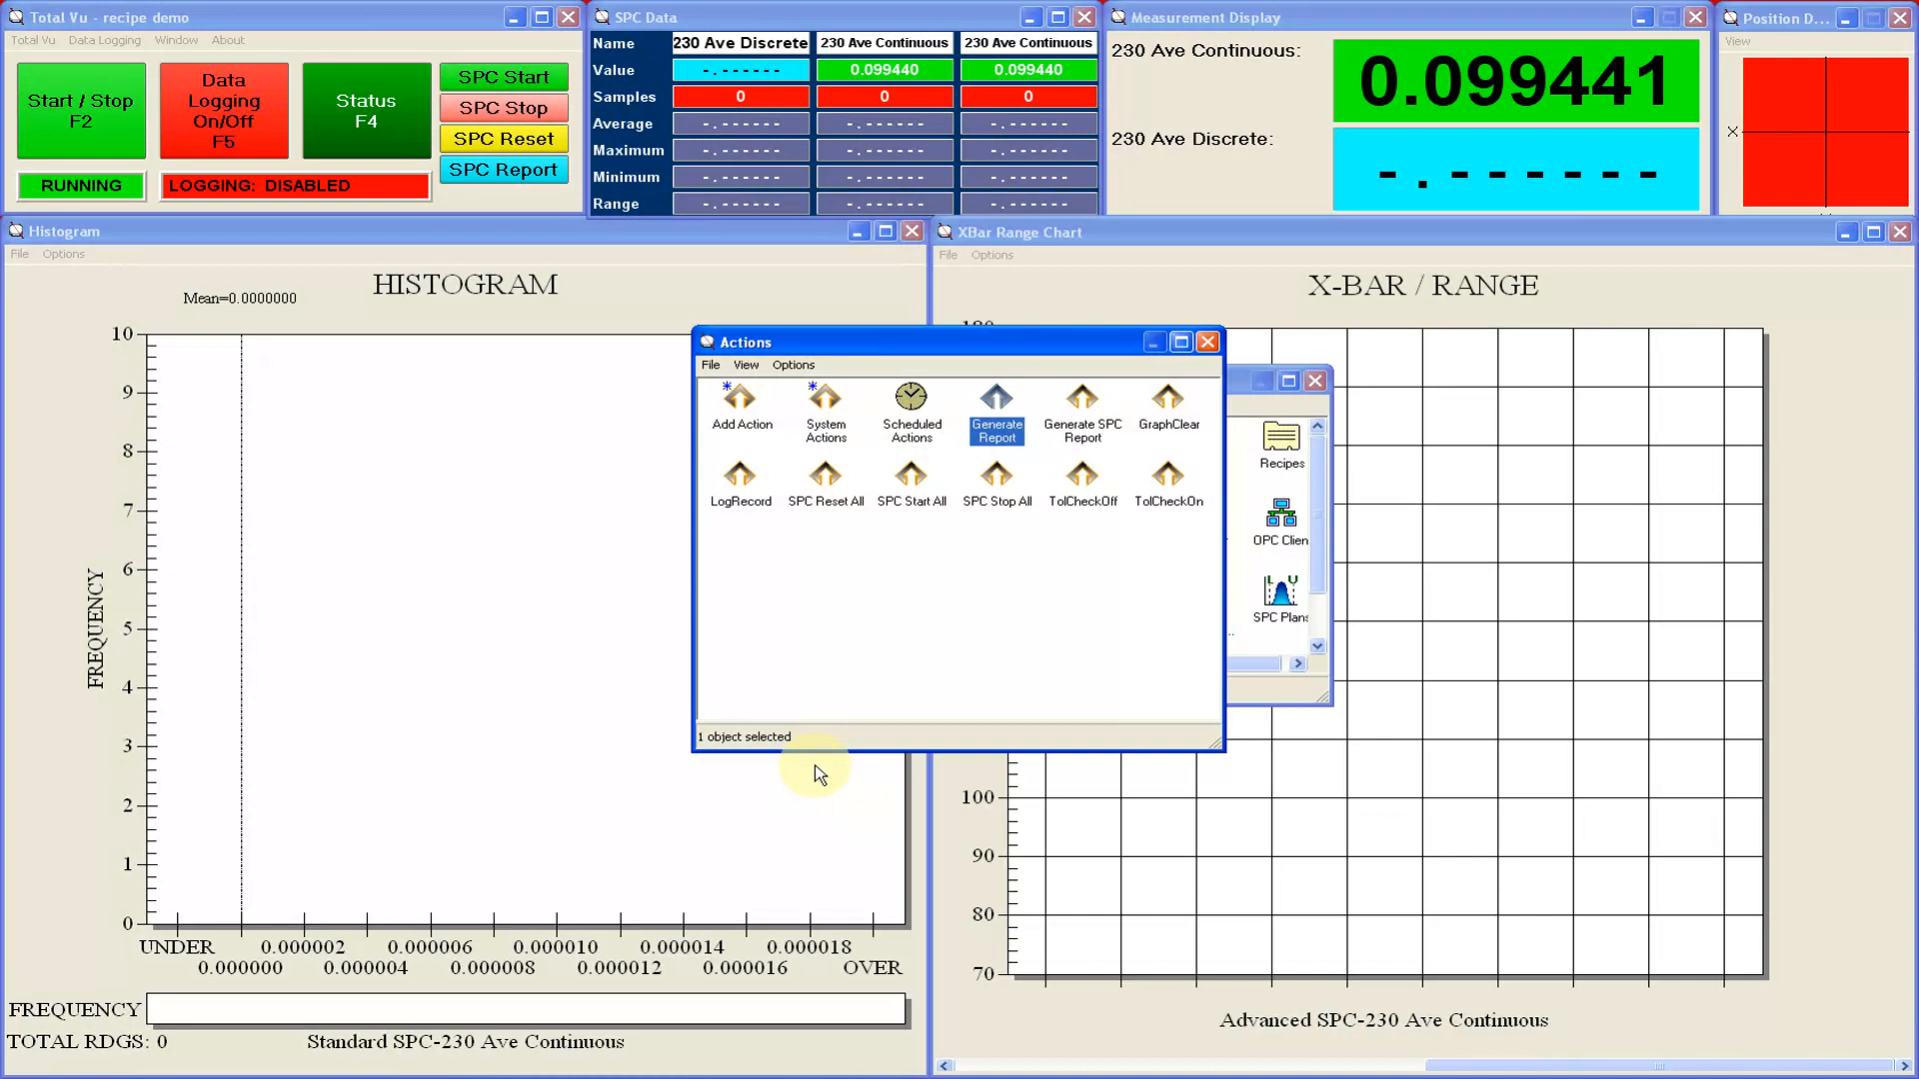
Add a new action of type Trend Chart: Save and name it GraphSave Continuous.
left_click(723, 398)
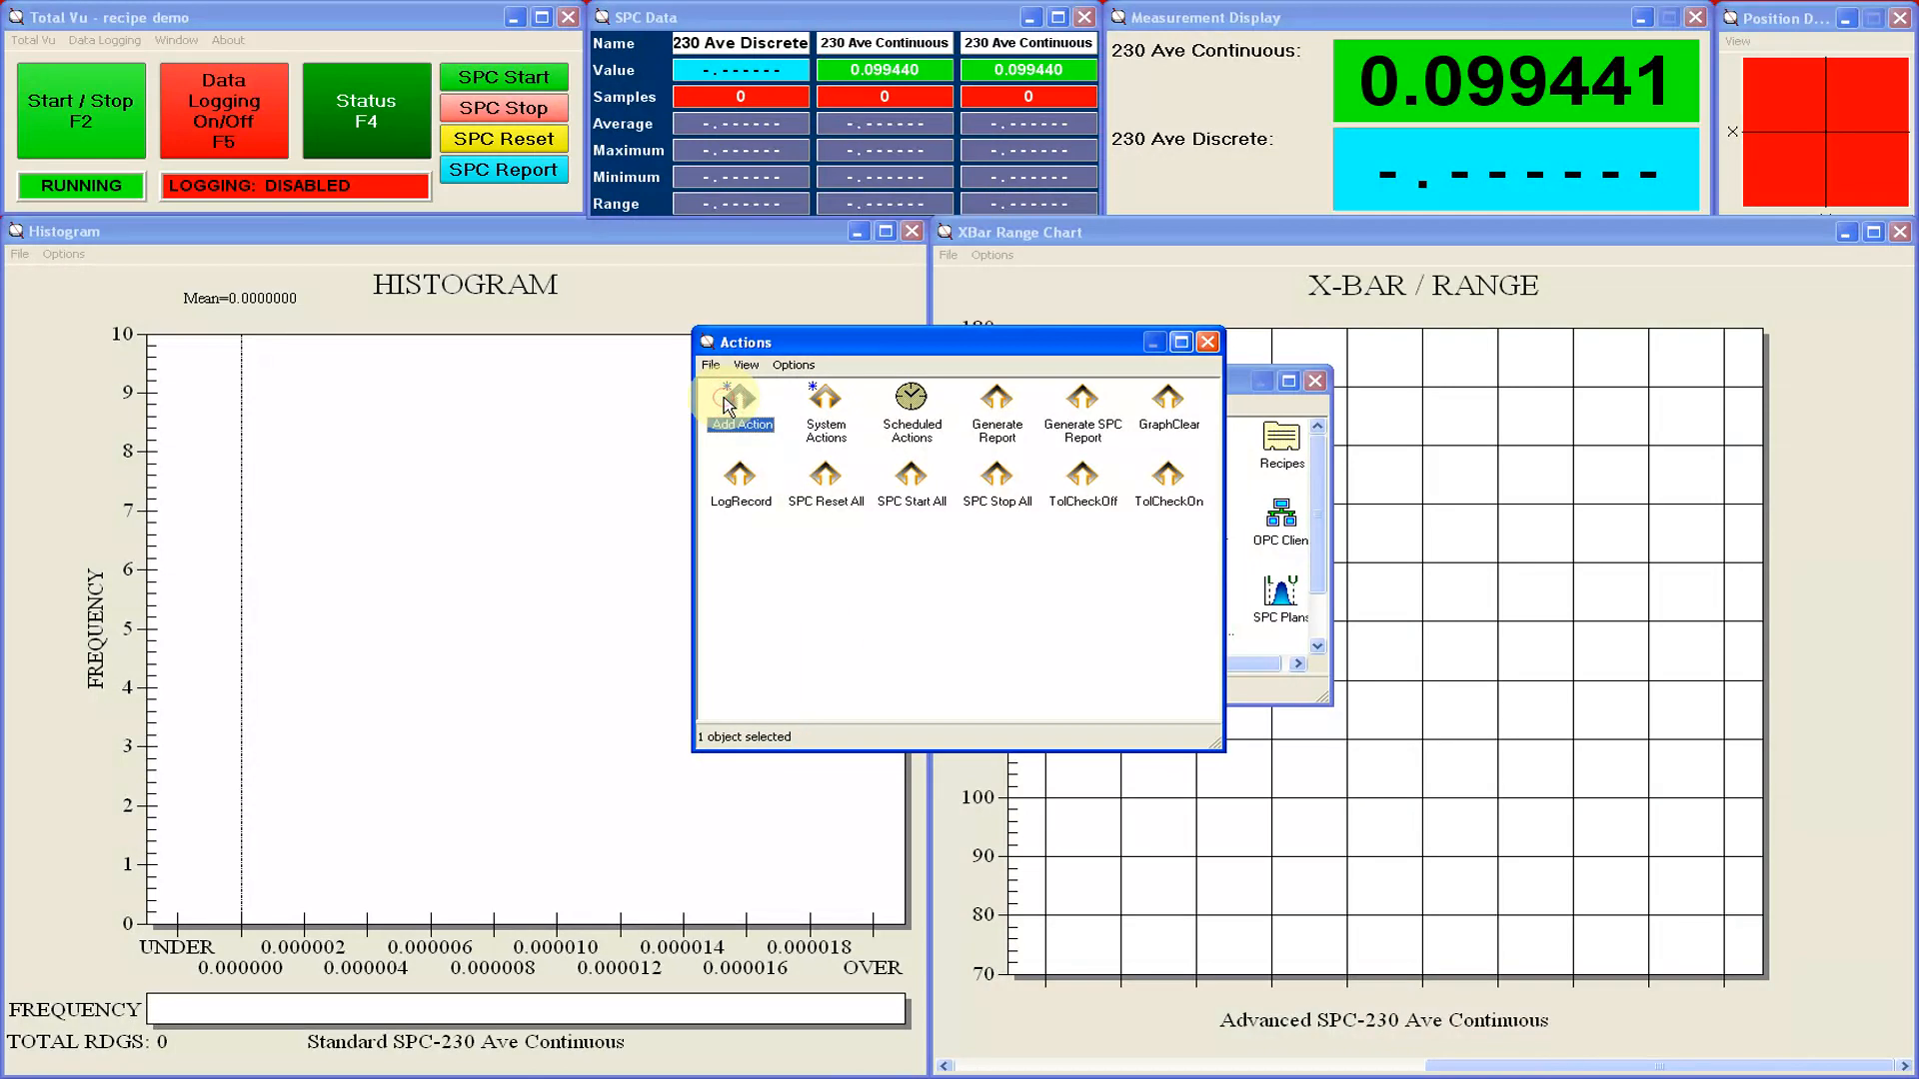
double_click(724, 398)
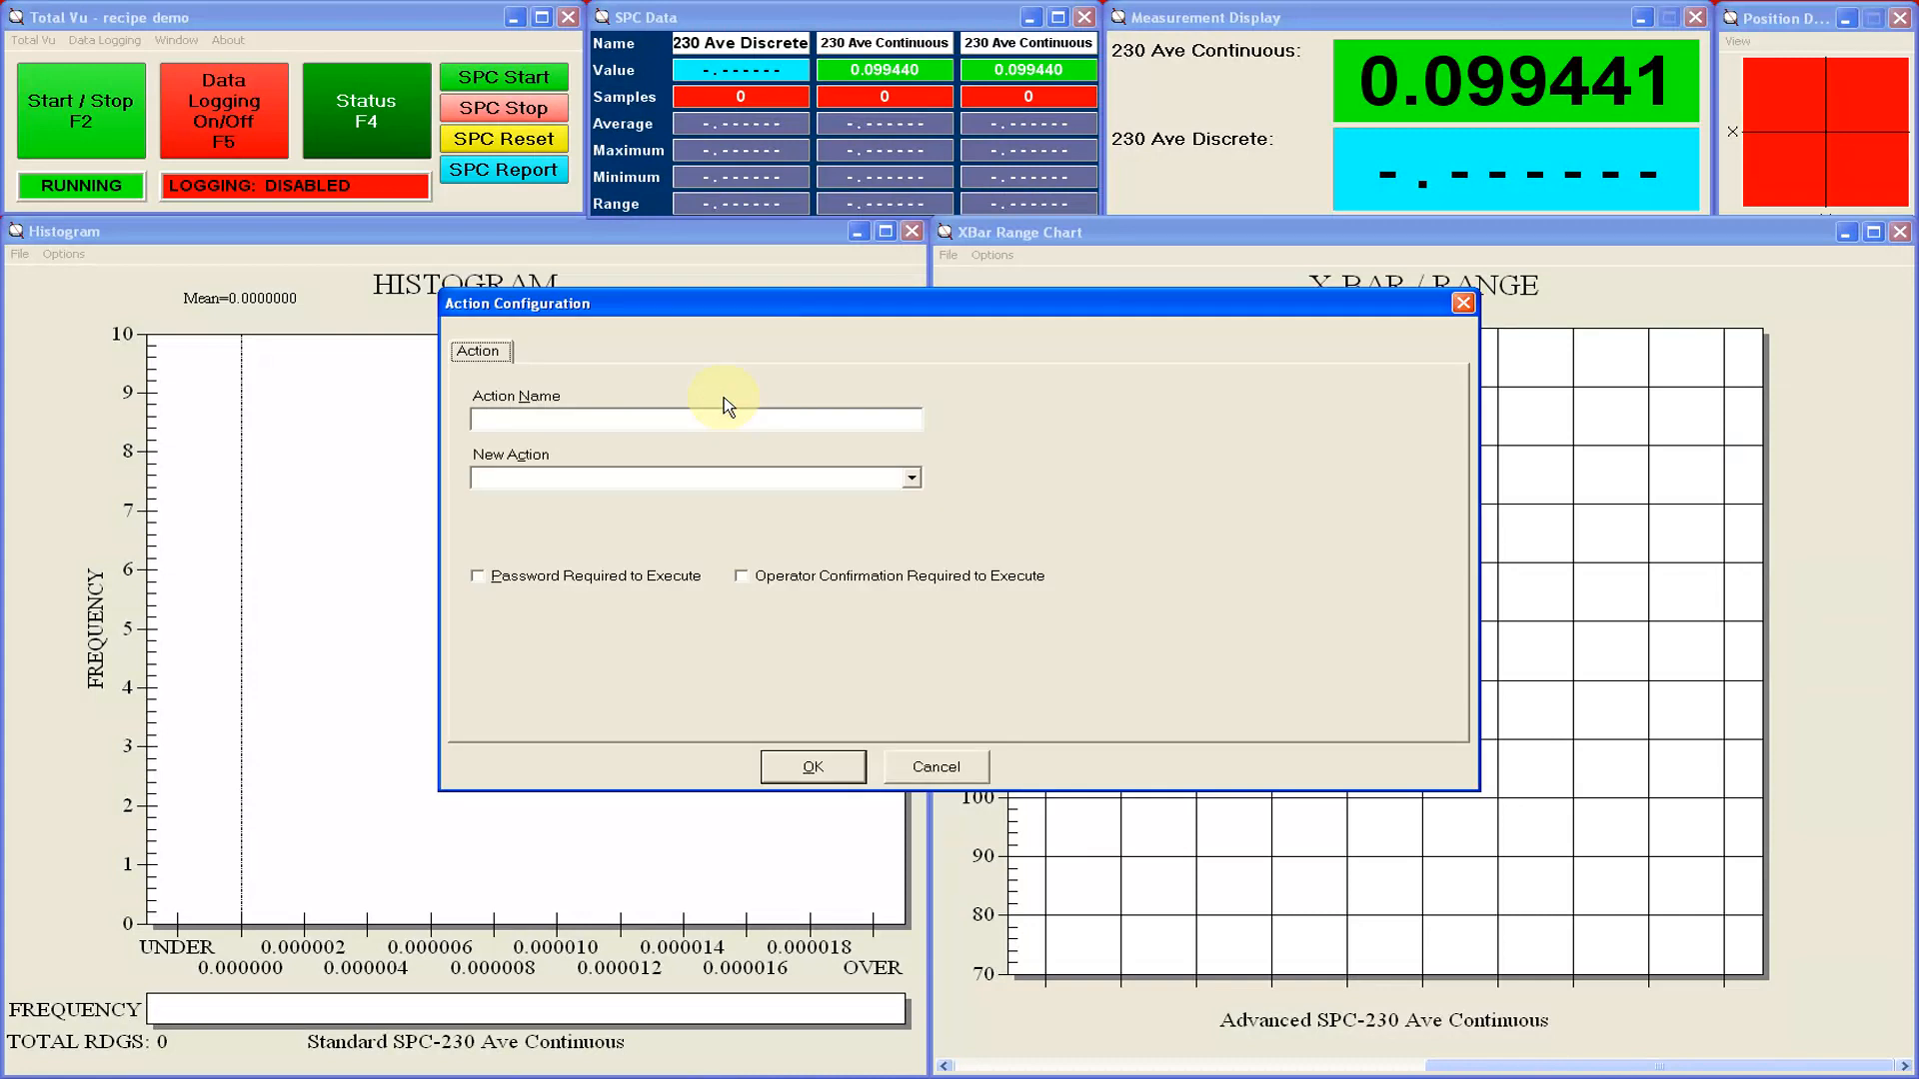
left_click(738, 478)
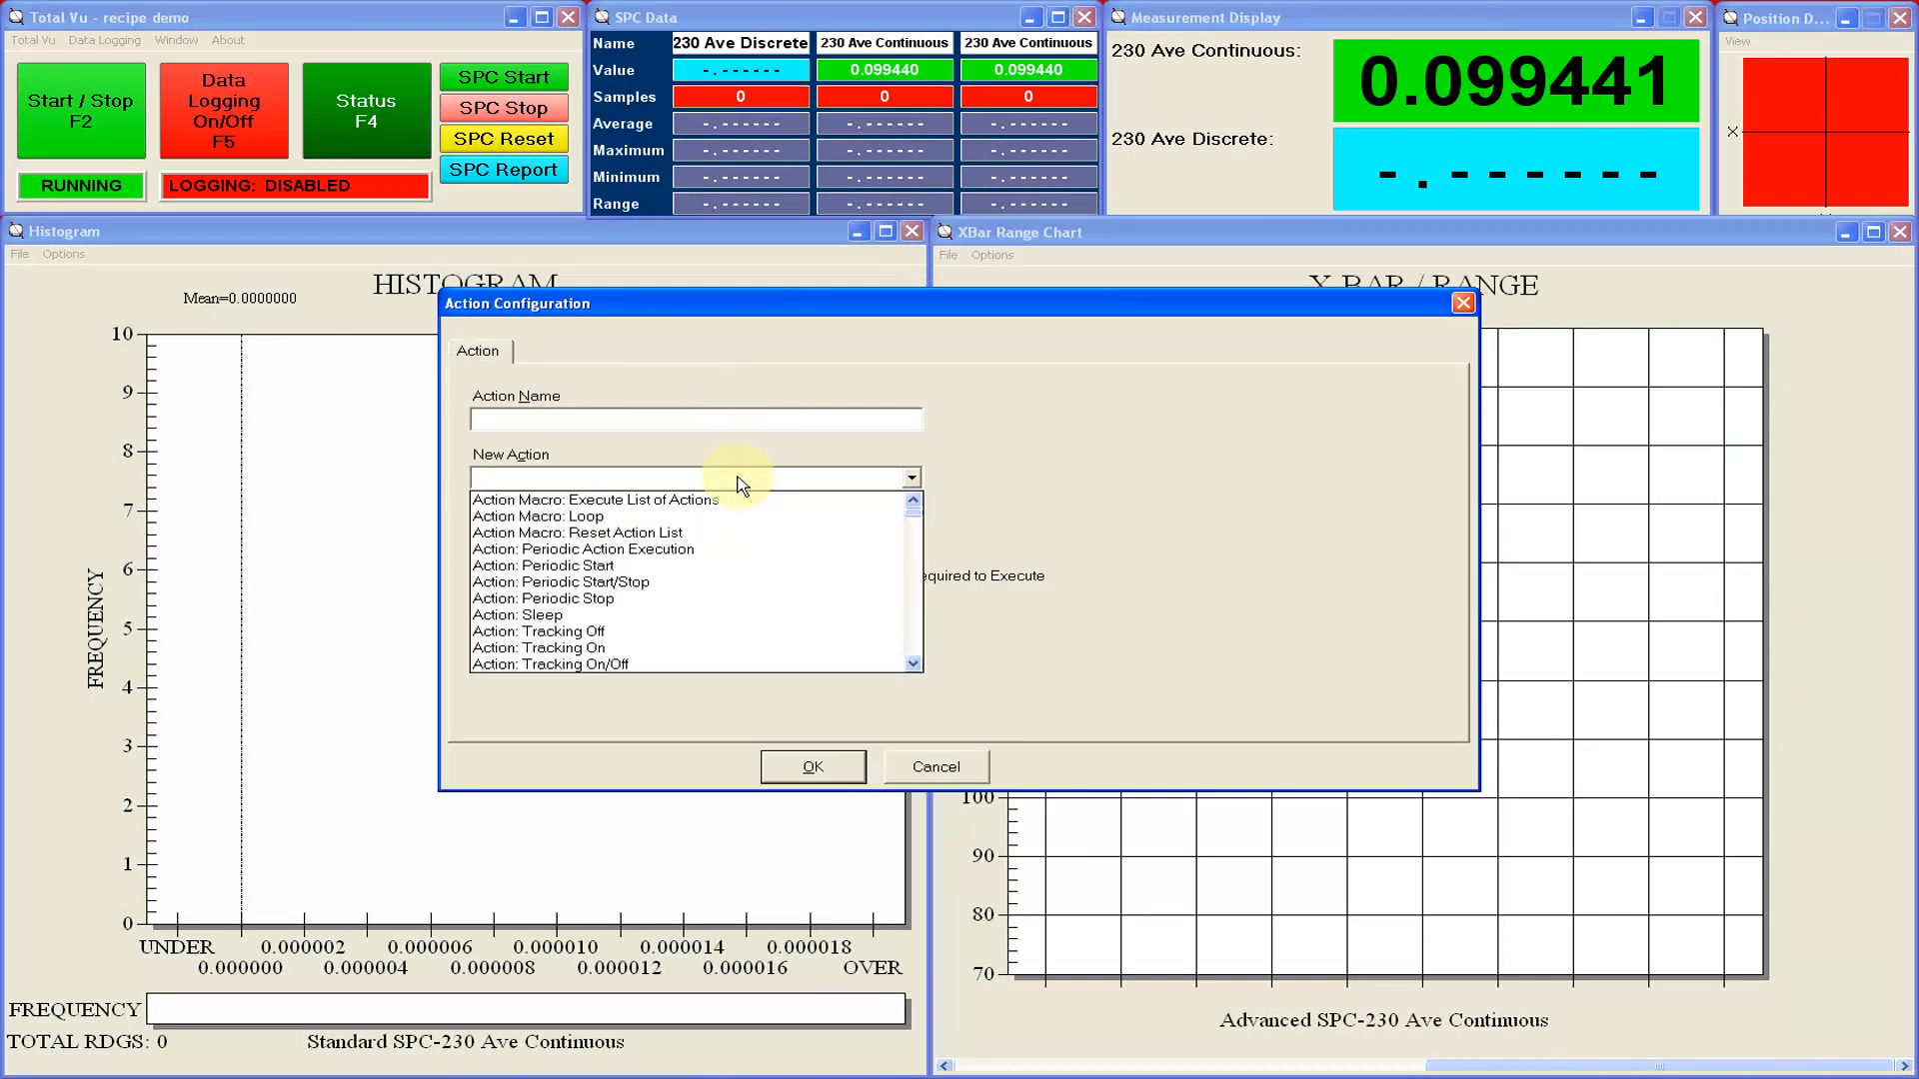
key("t")
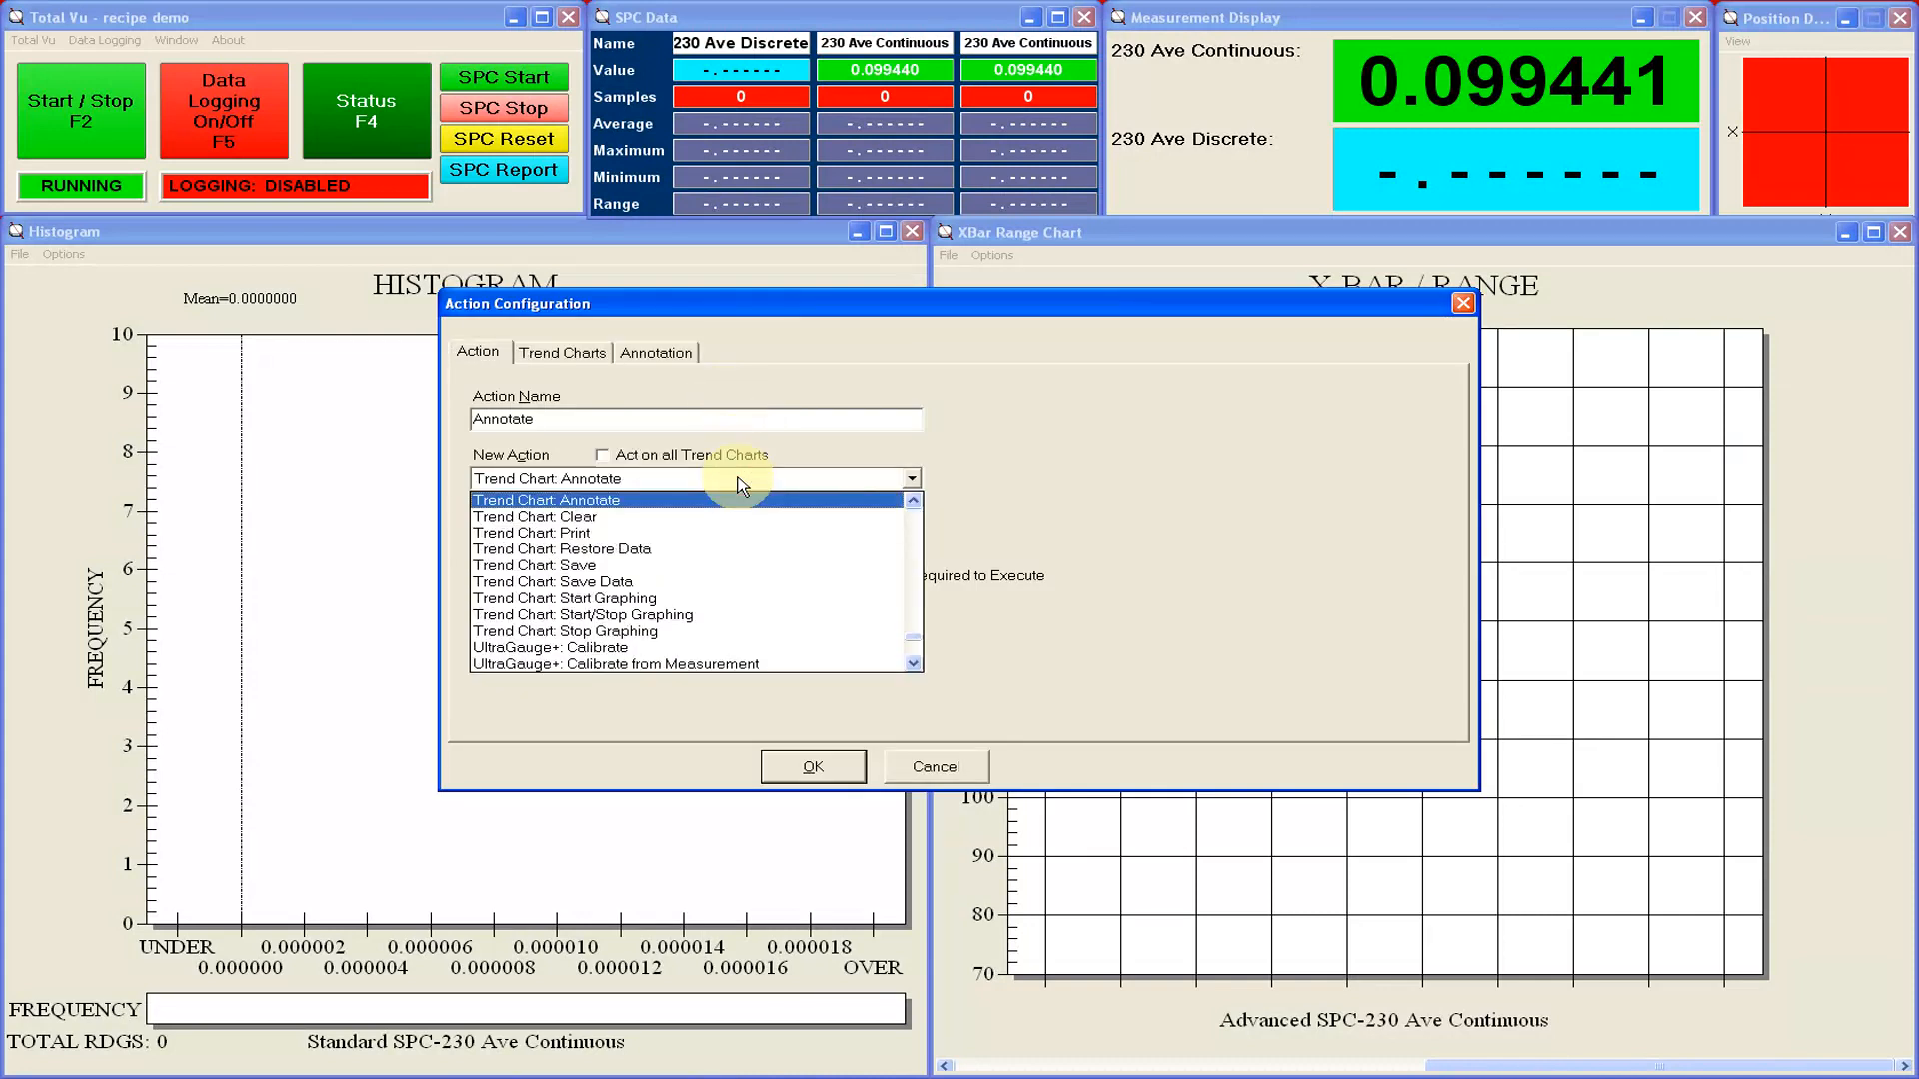
left_click(741, 565)
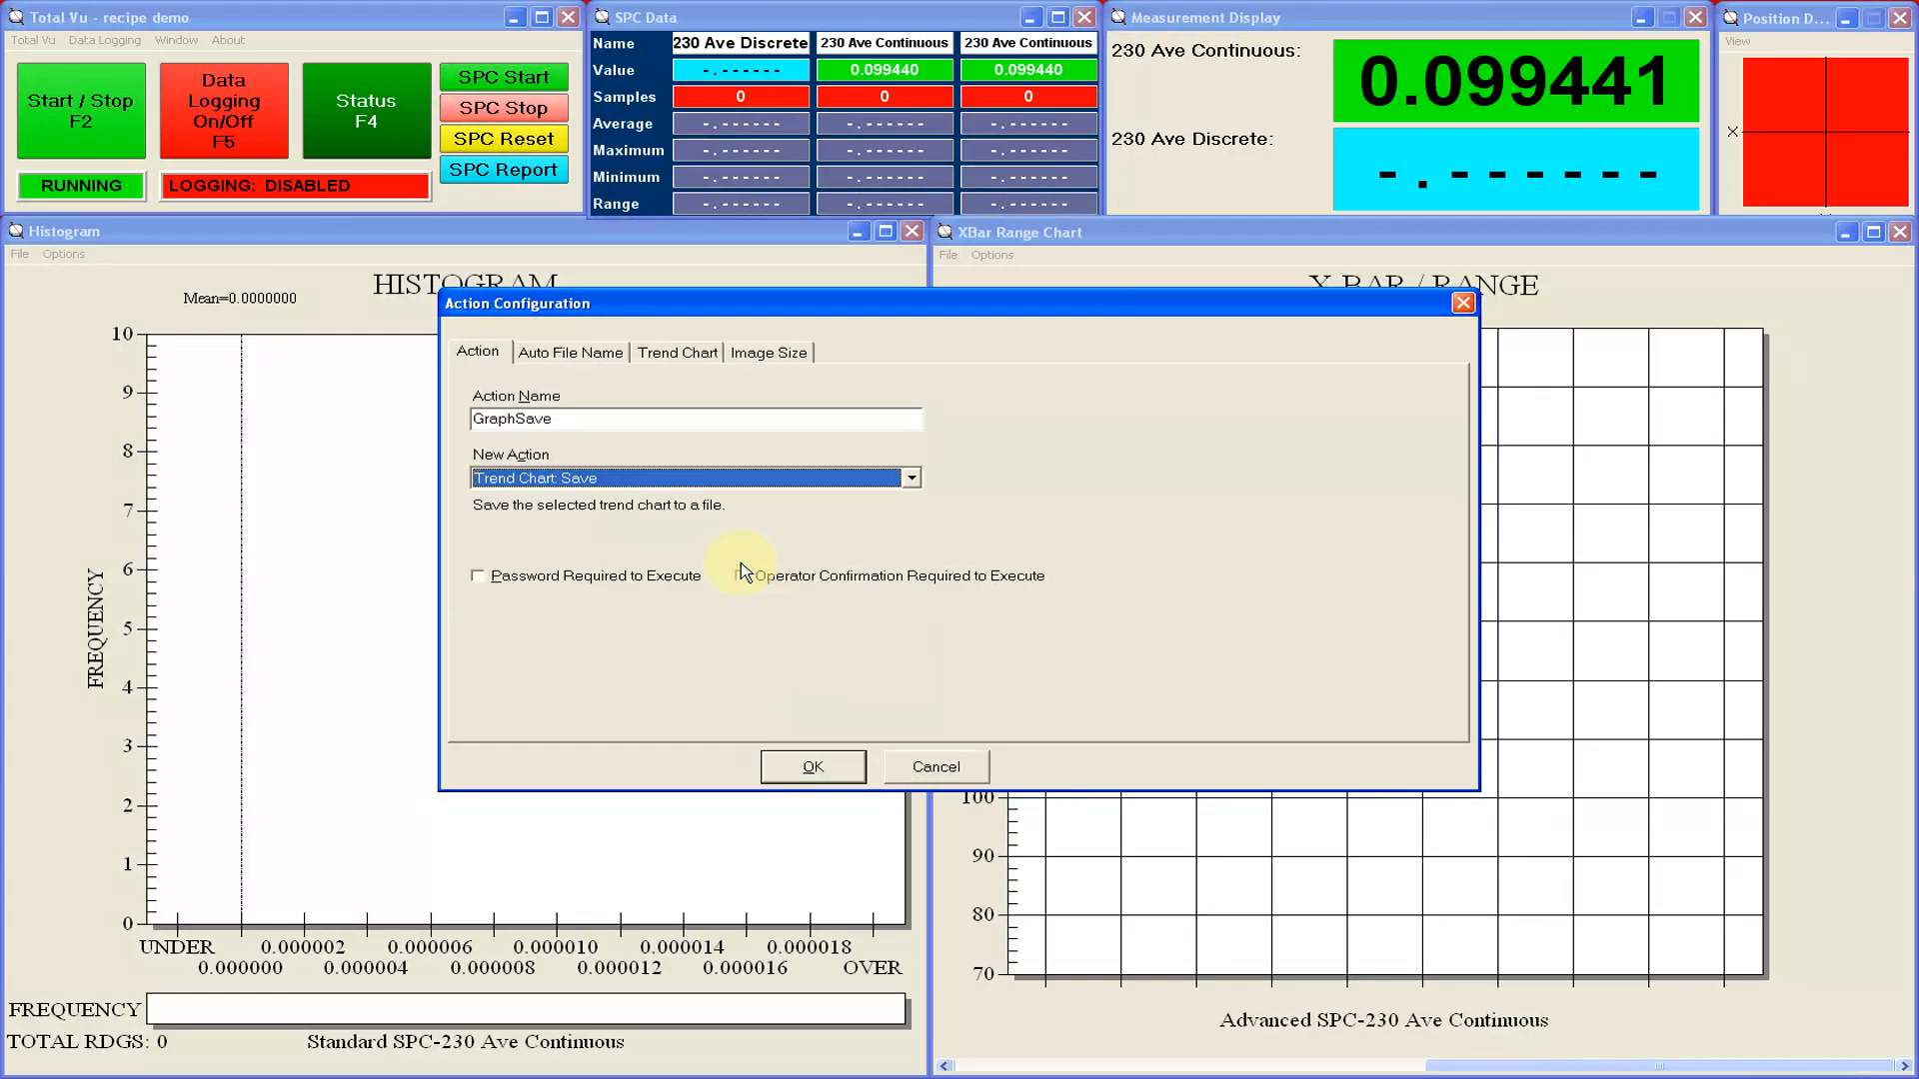
left_click(734, 418)
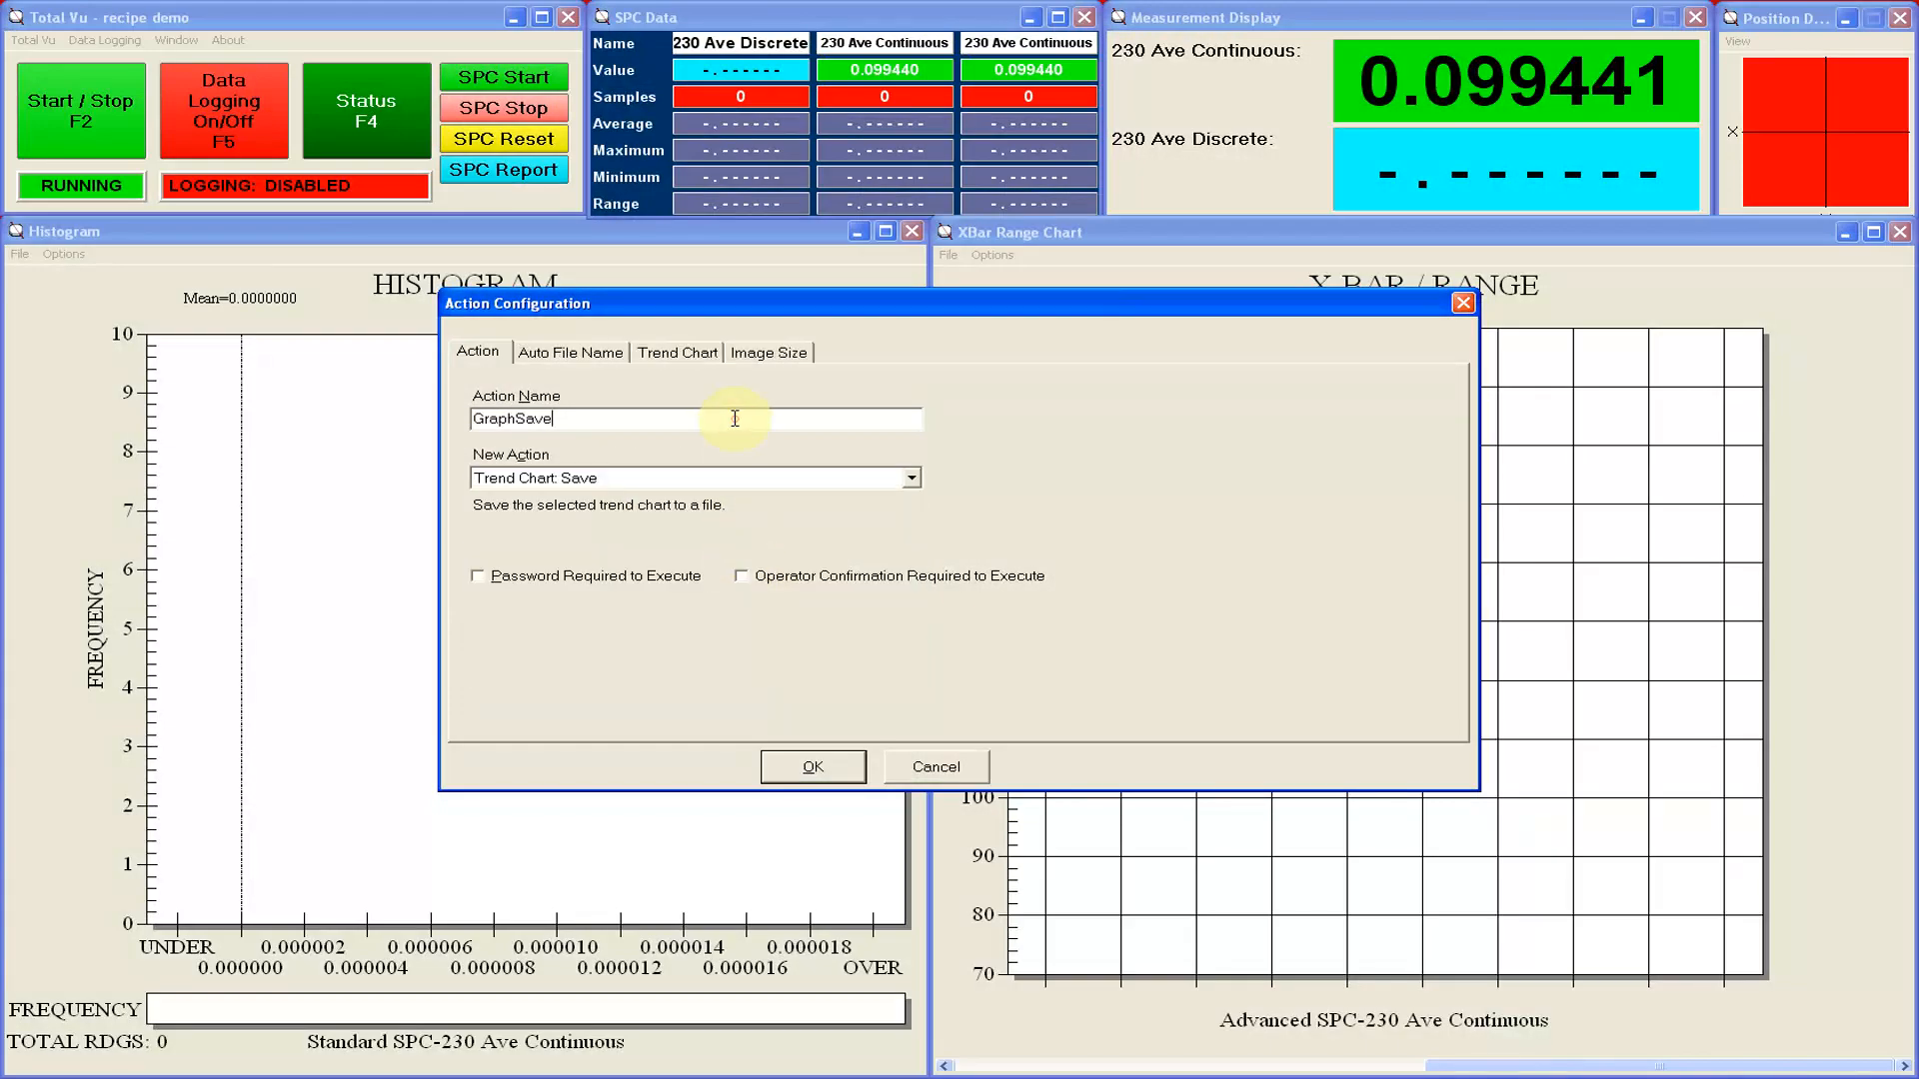
type("Continuous")
Begin the trend chart action's auto file name with c:\data\ followed by the <=Date> variable.
left_click(605, 358)
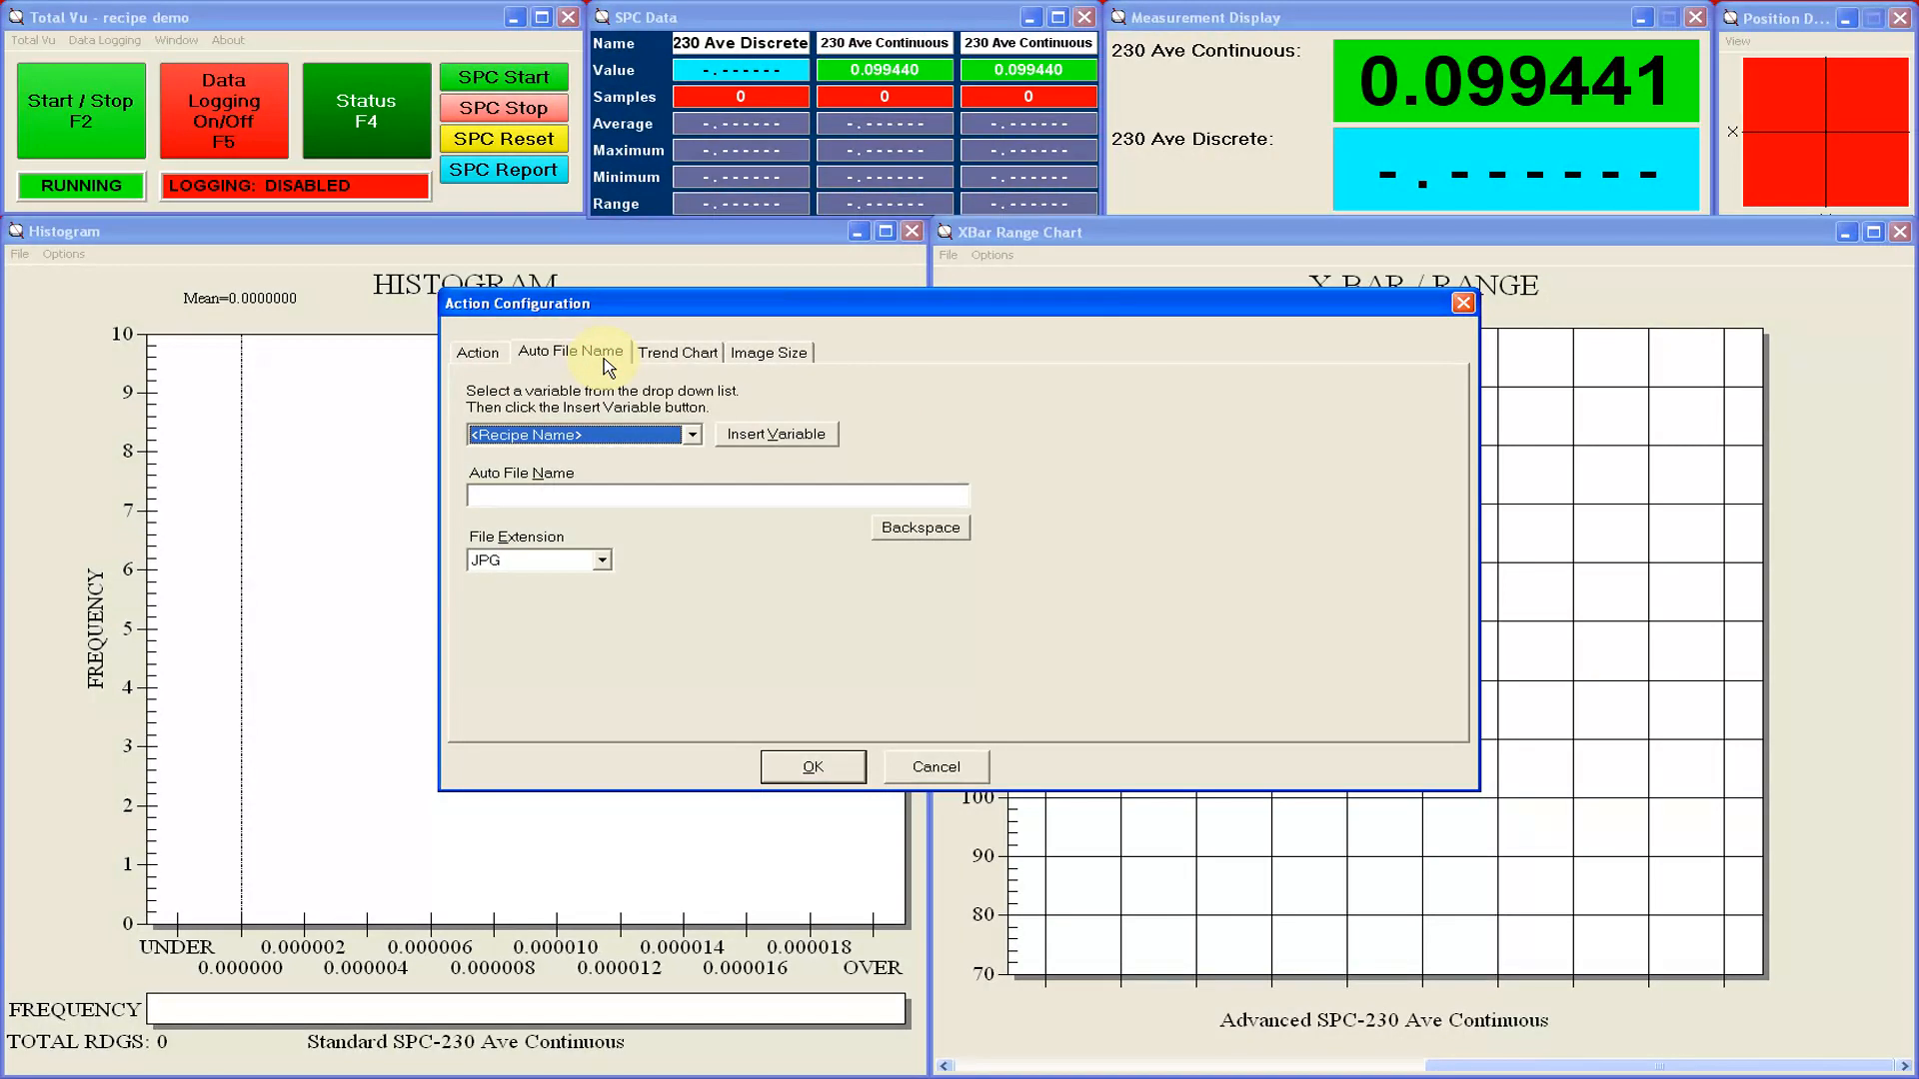
left_click(646, 493)
type("c:\\")
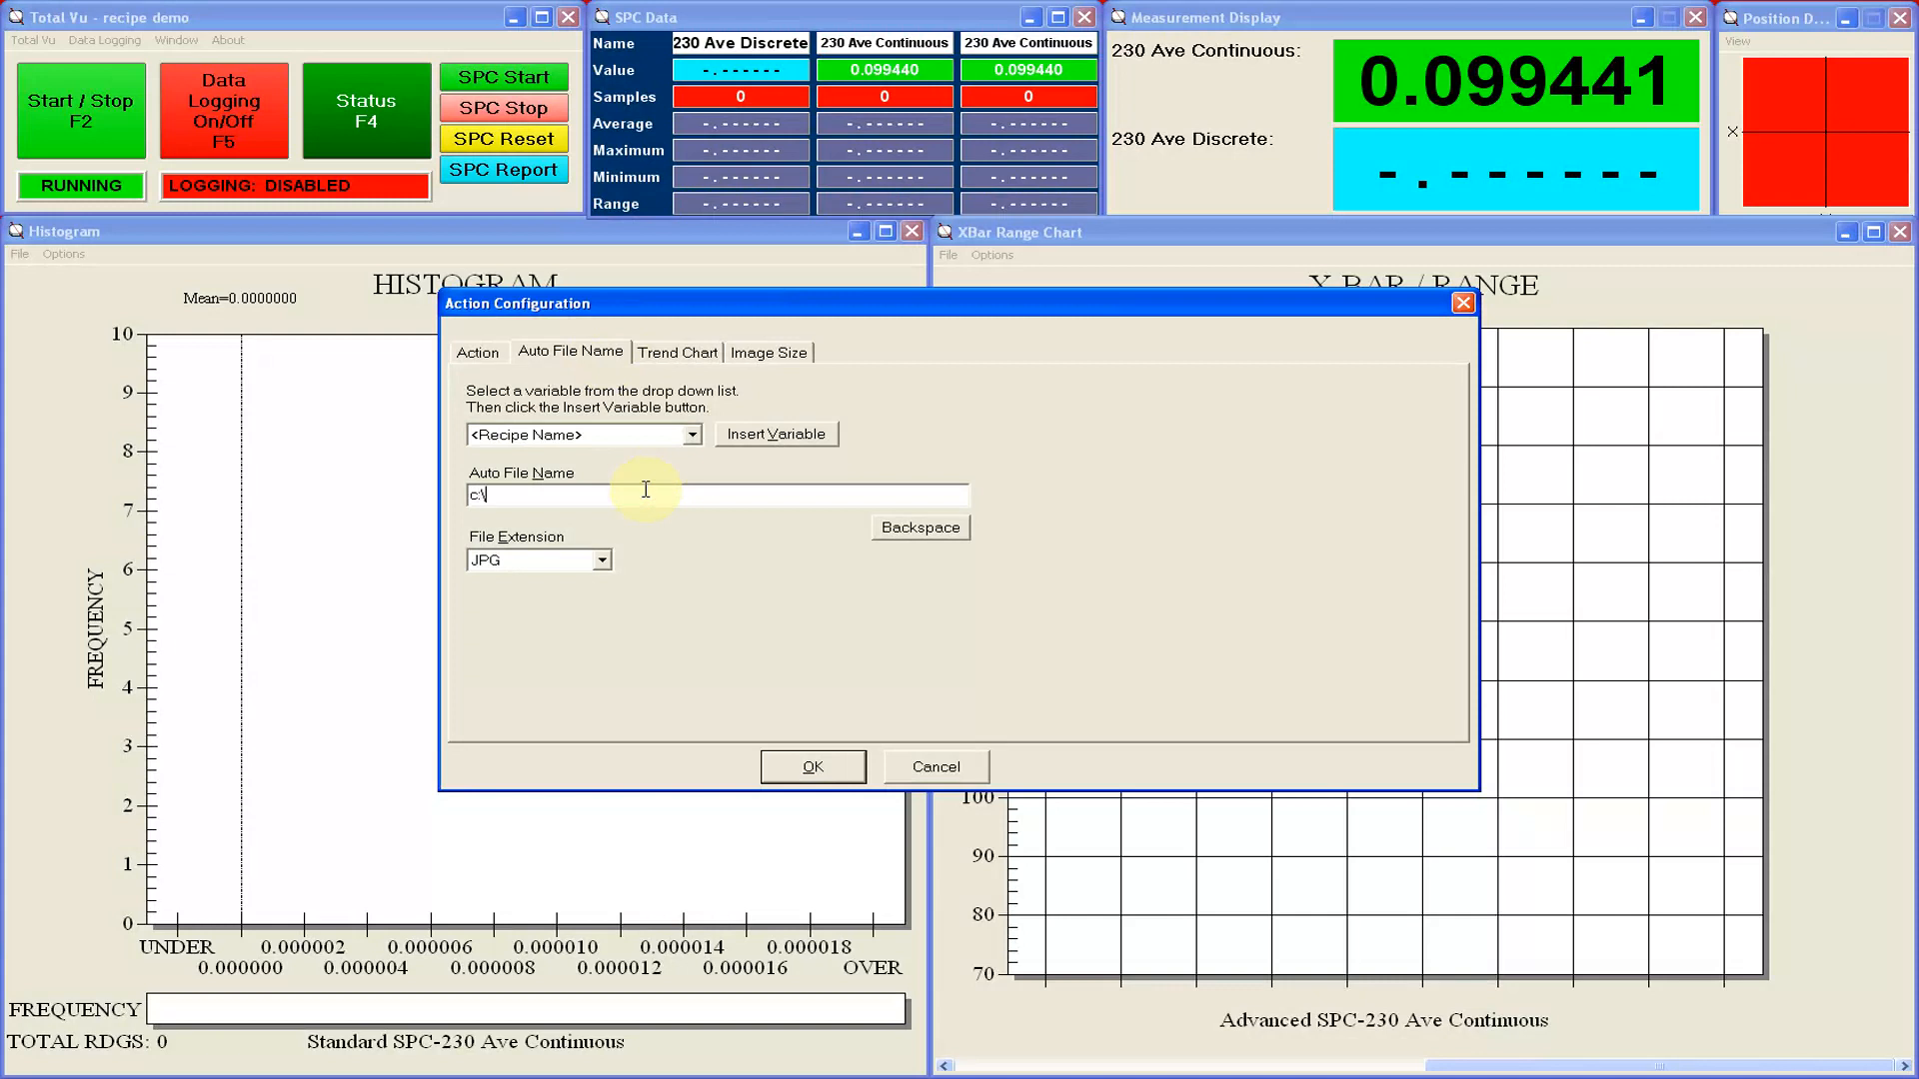
type("data\\")
left_click(693, 436)
left_click_drag(692, 482, 698, 538)
left_click(619, 474)
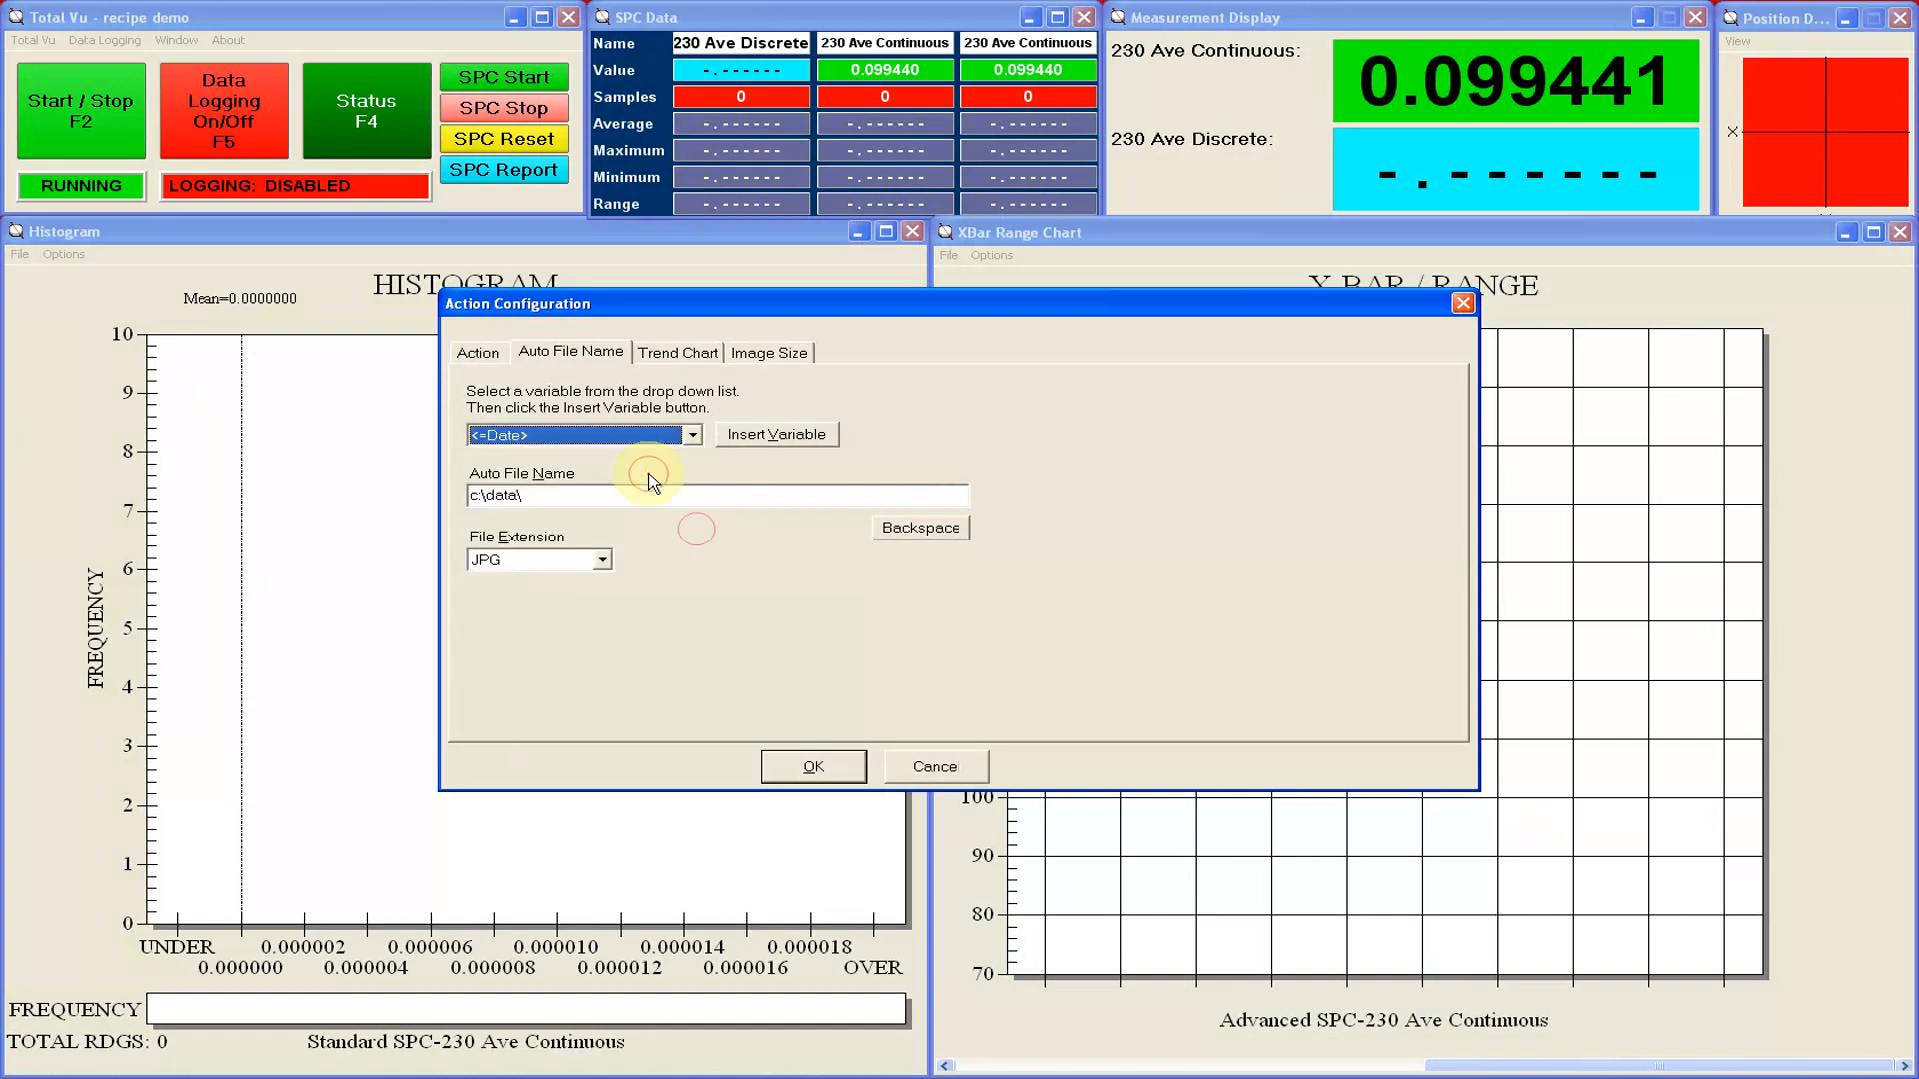
left_click(740, 434)
Append \Trend and the <=Time> variable to the trend chart action's auto file name.
left_click(714, 495)
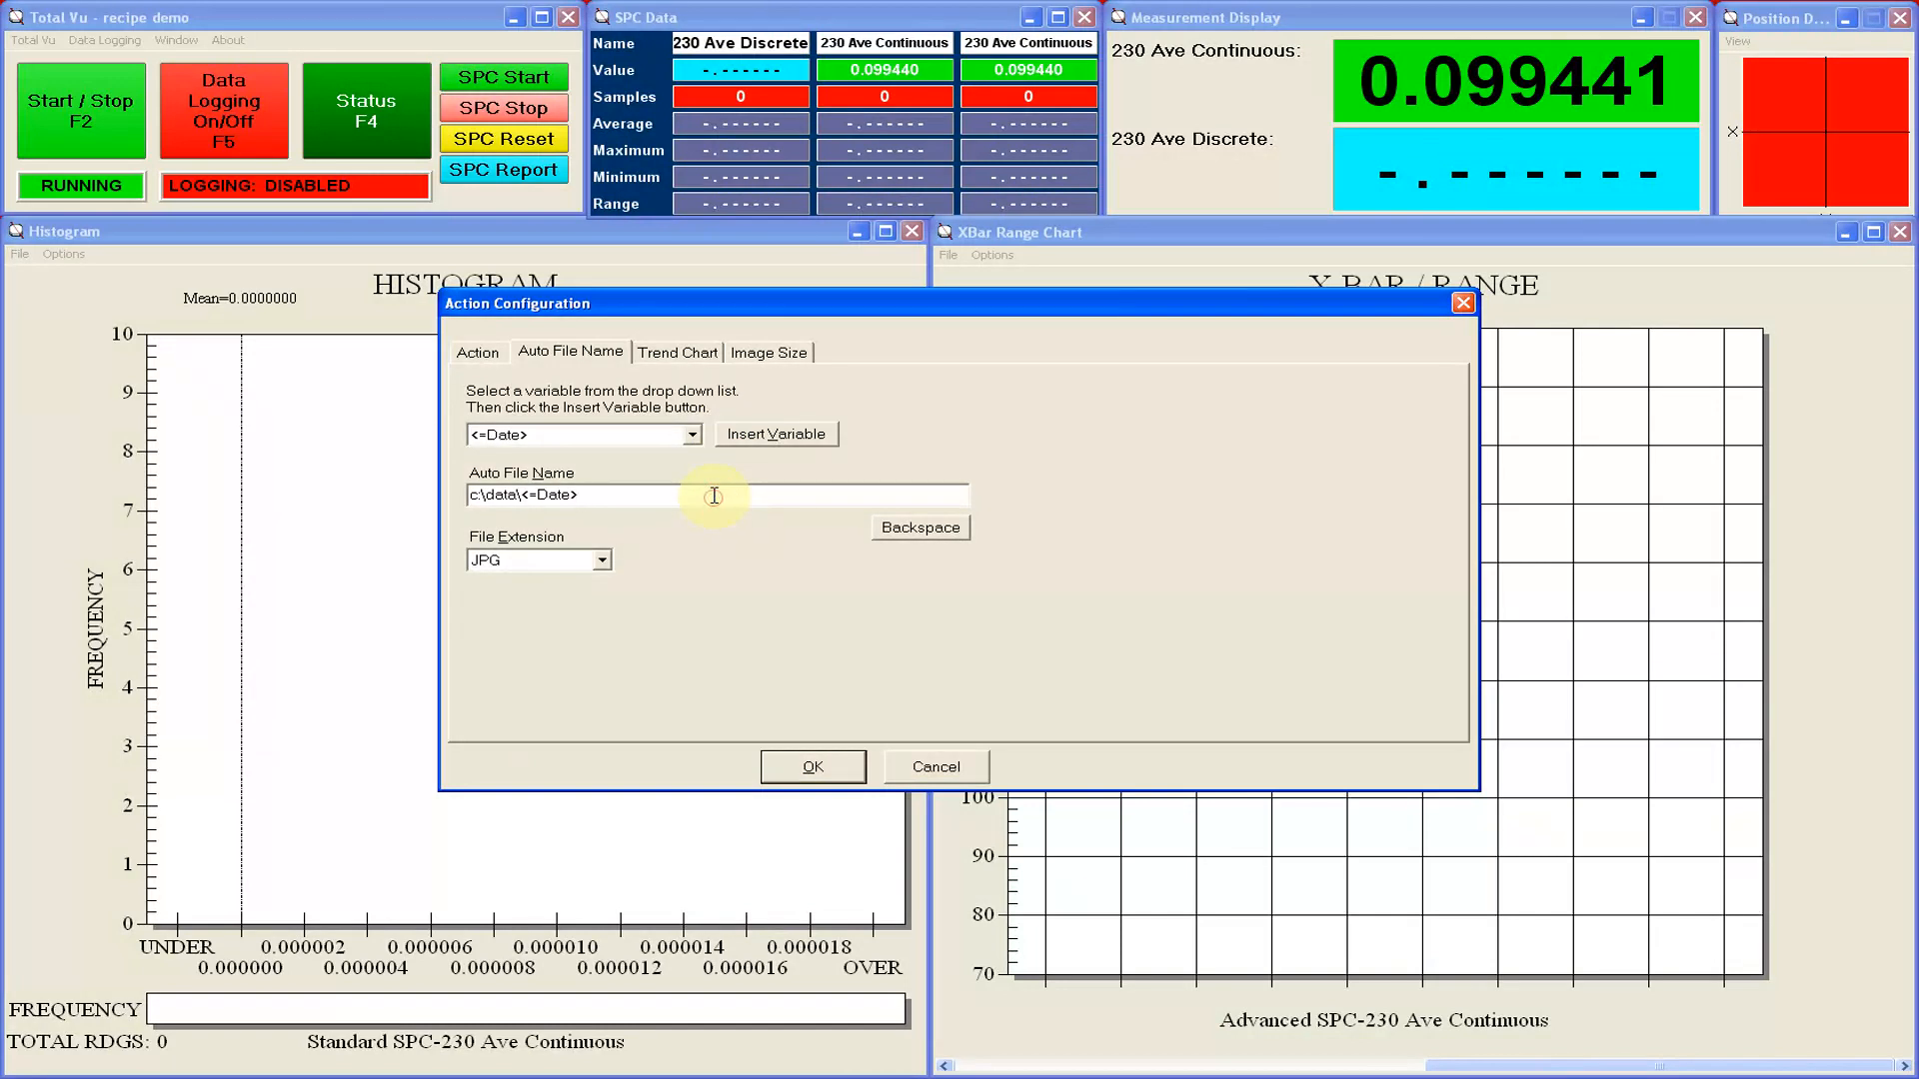
type("\\Trend")
left_click(692, 434)
scroll(696, 524, "down", 2)
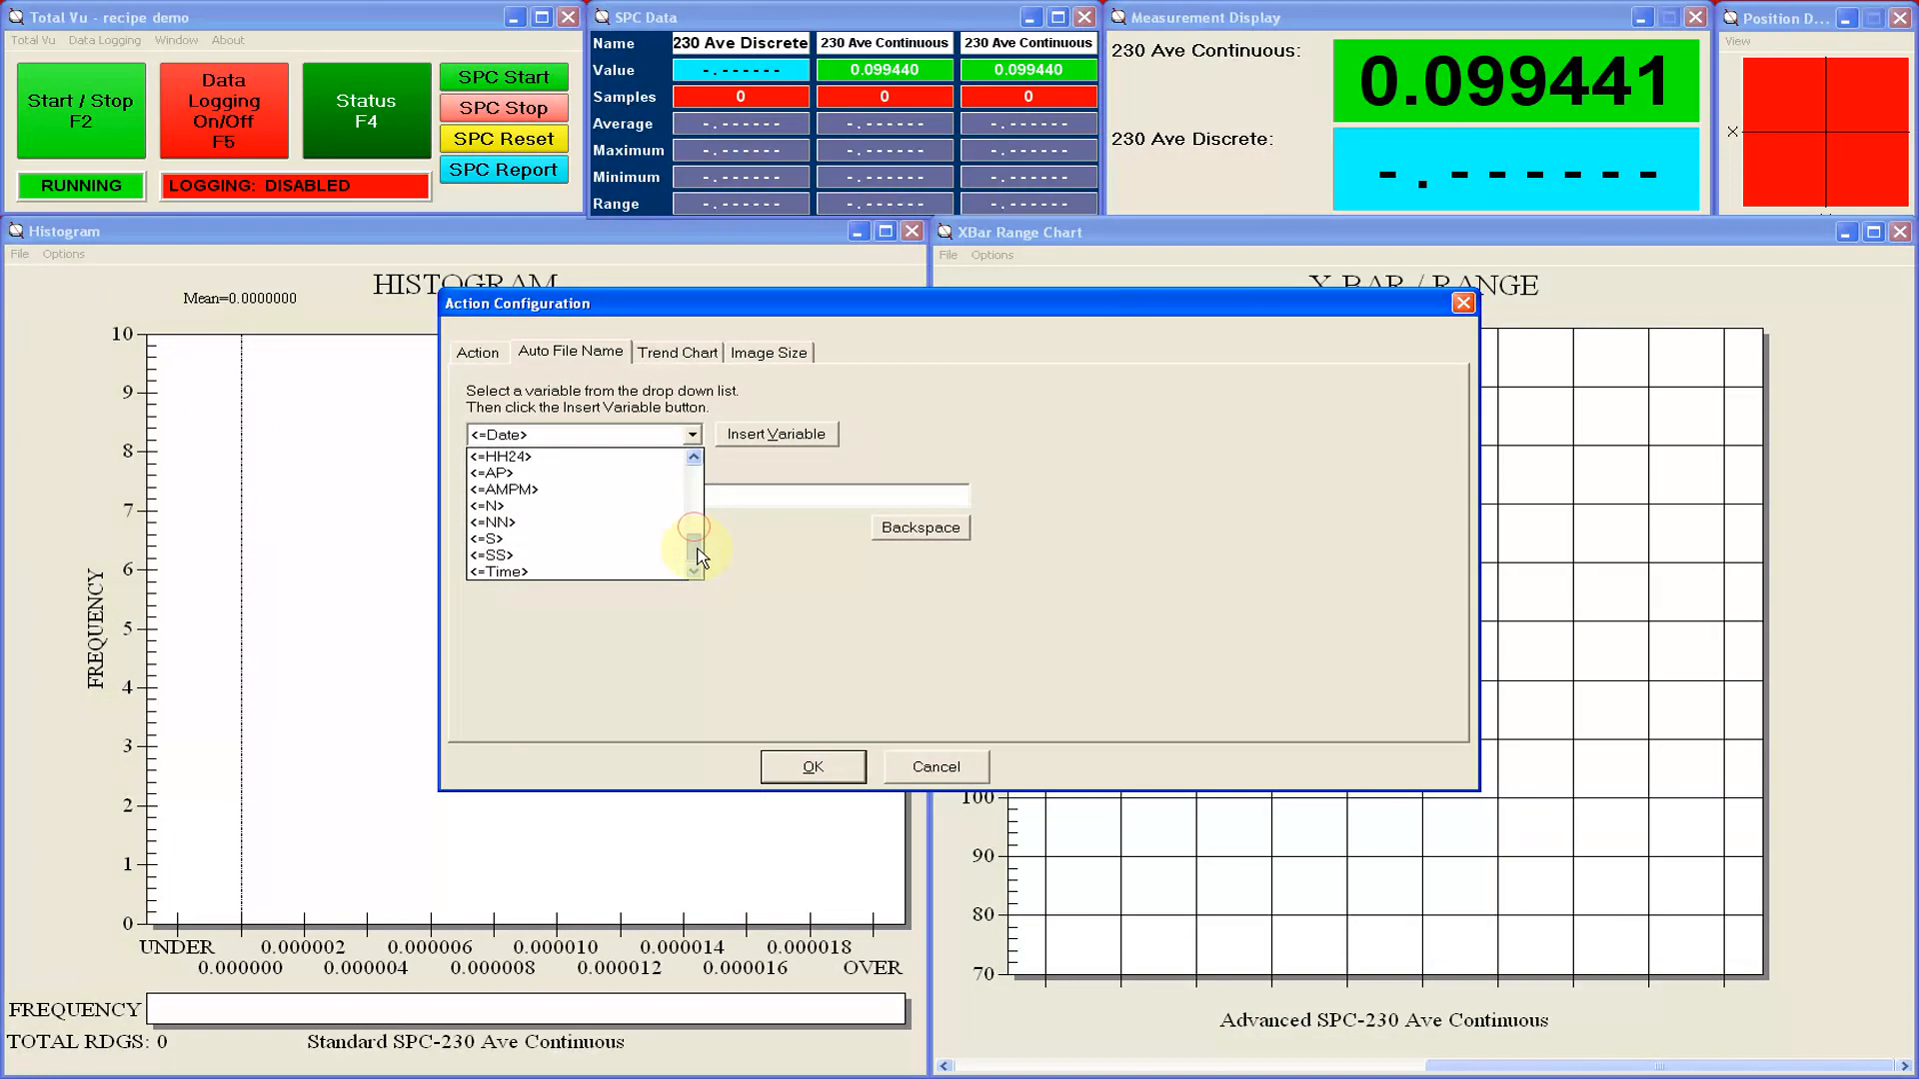
left_click(681, 572)
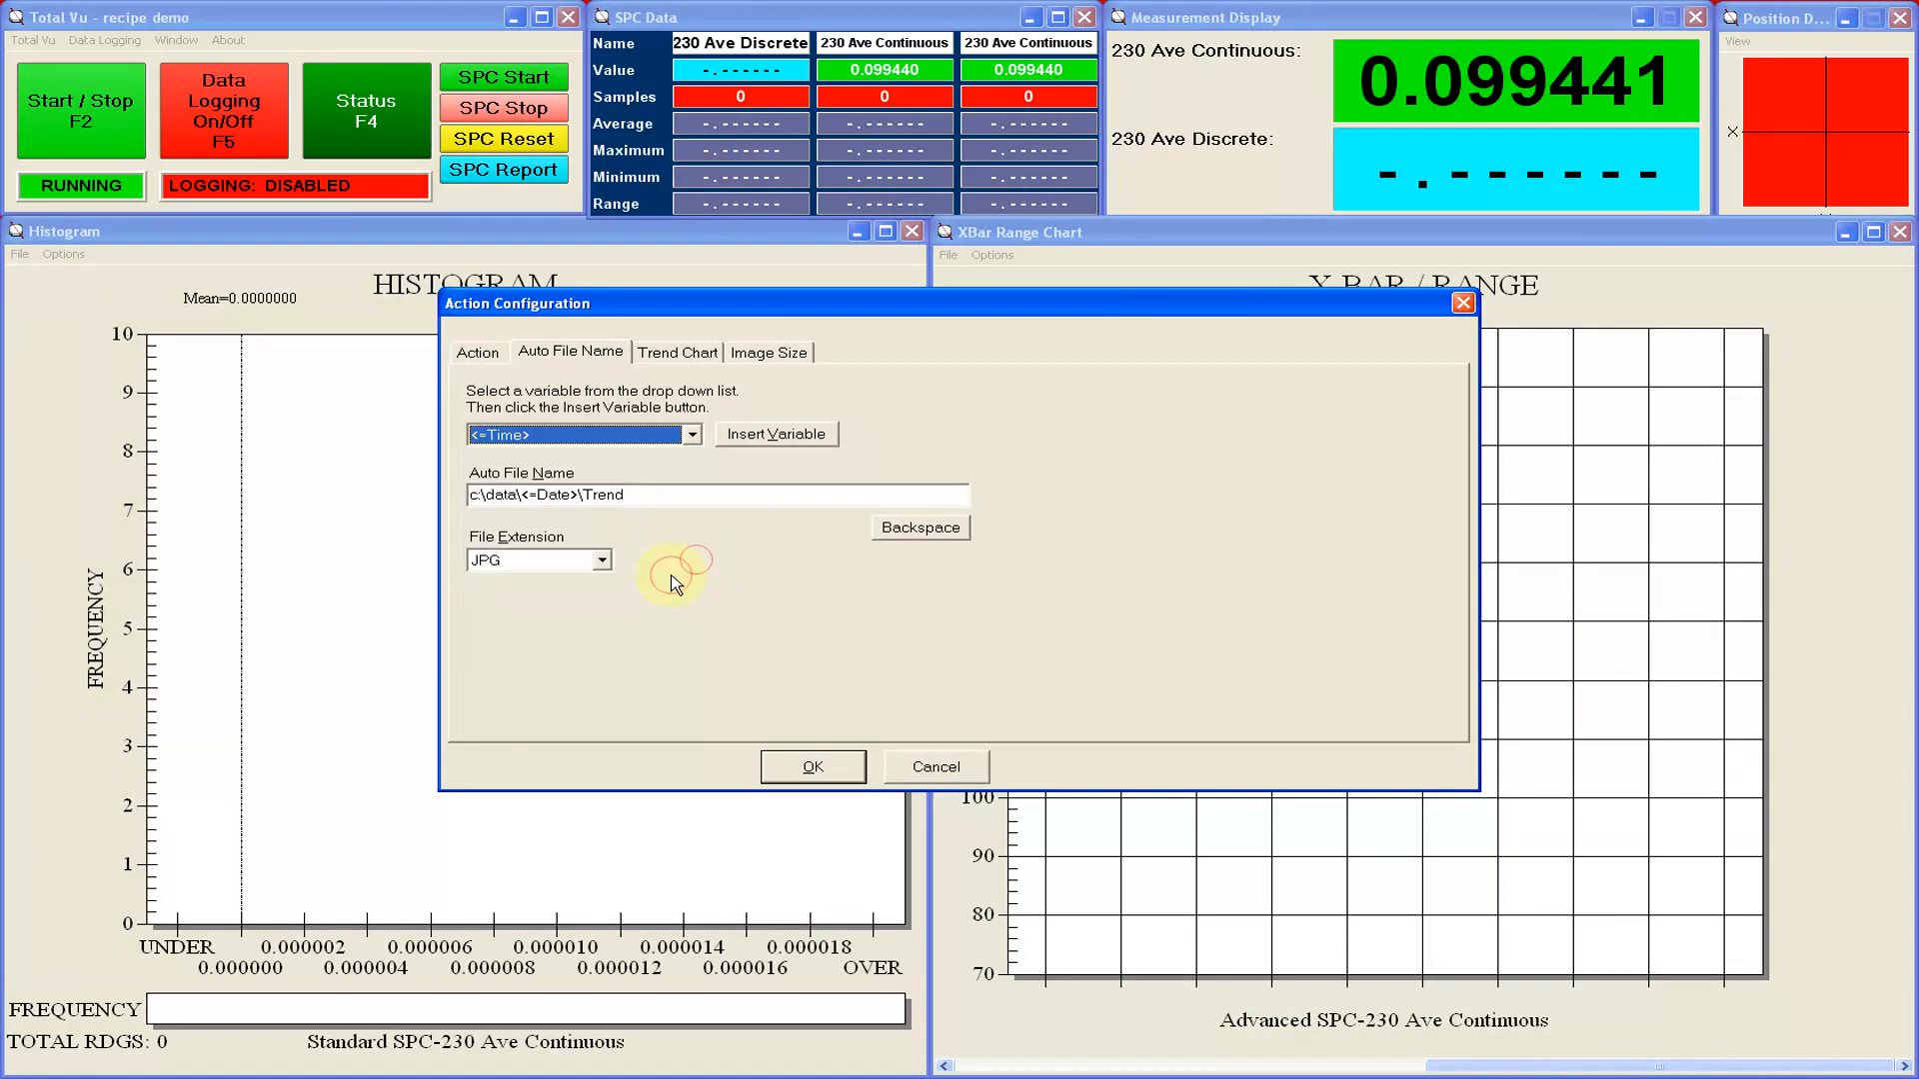
left_click(757, 440)
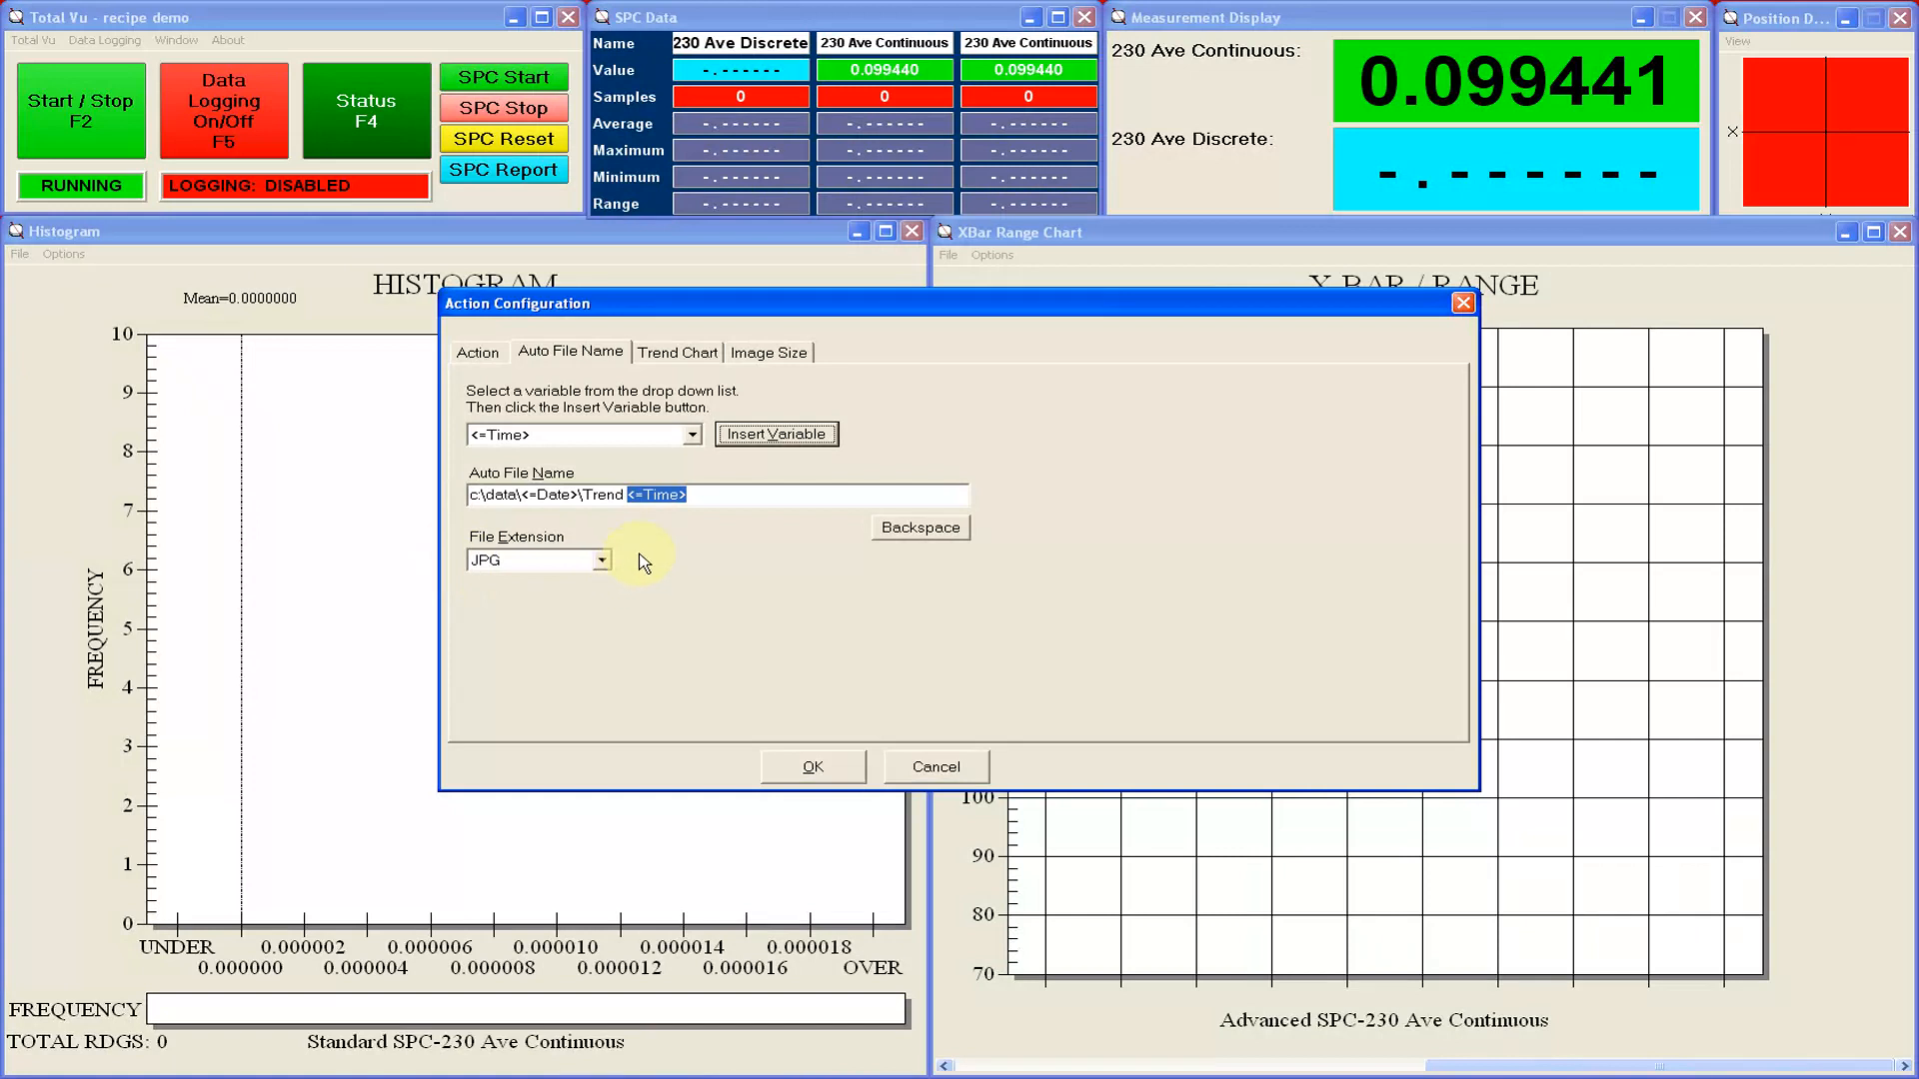
Select the Continuous trend chart for saving and set the image size to 2000 by 1500 pixels, confirming the action.
left_click(670, 358)
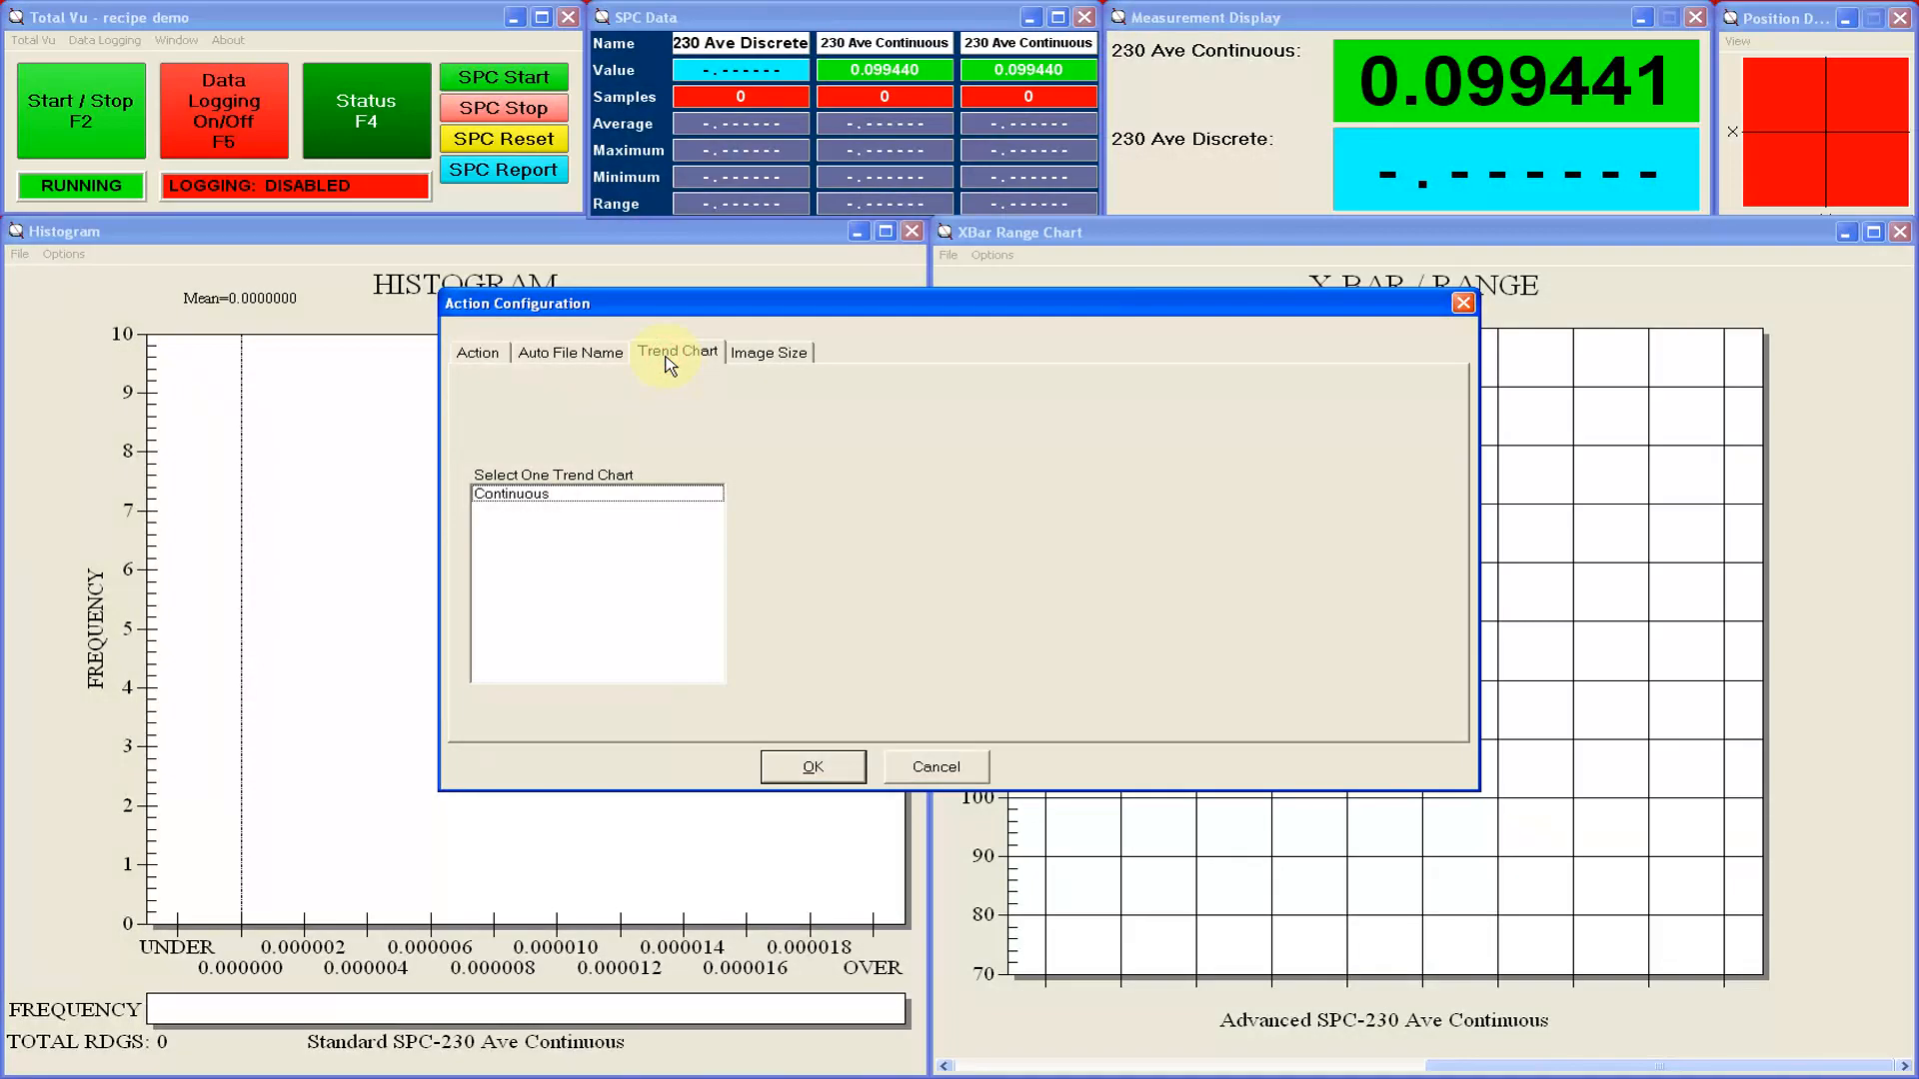
left_click(612, 495)
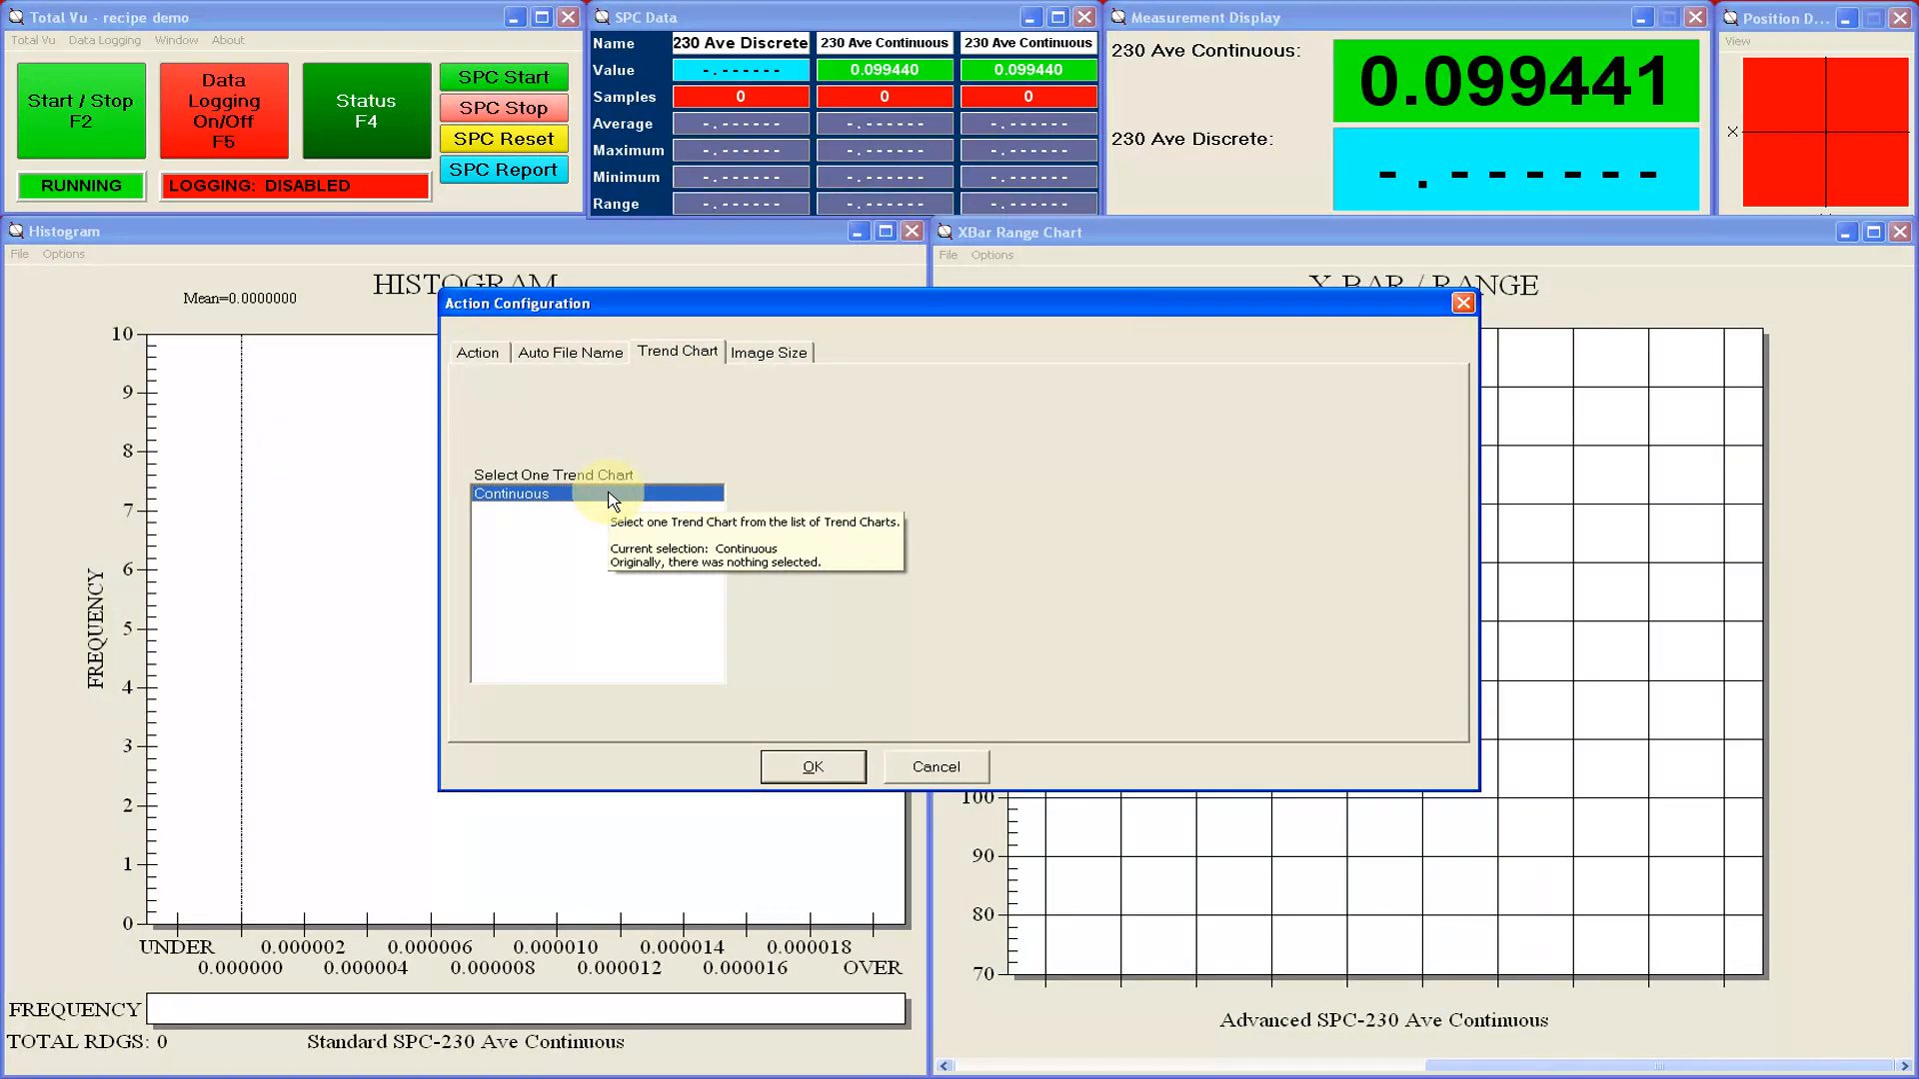
left_click(769, 355)
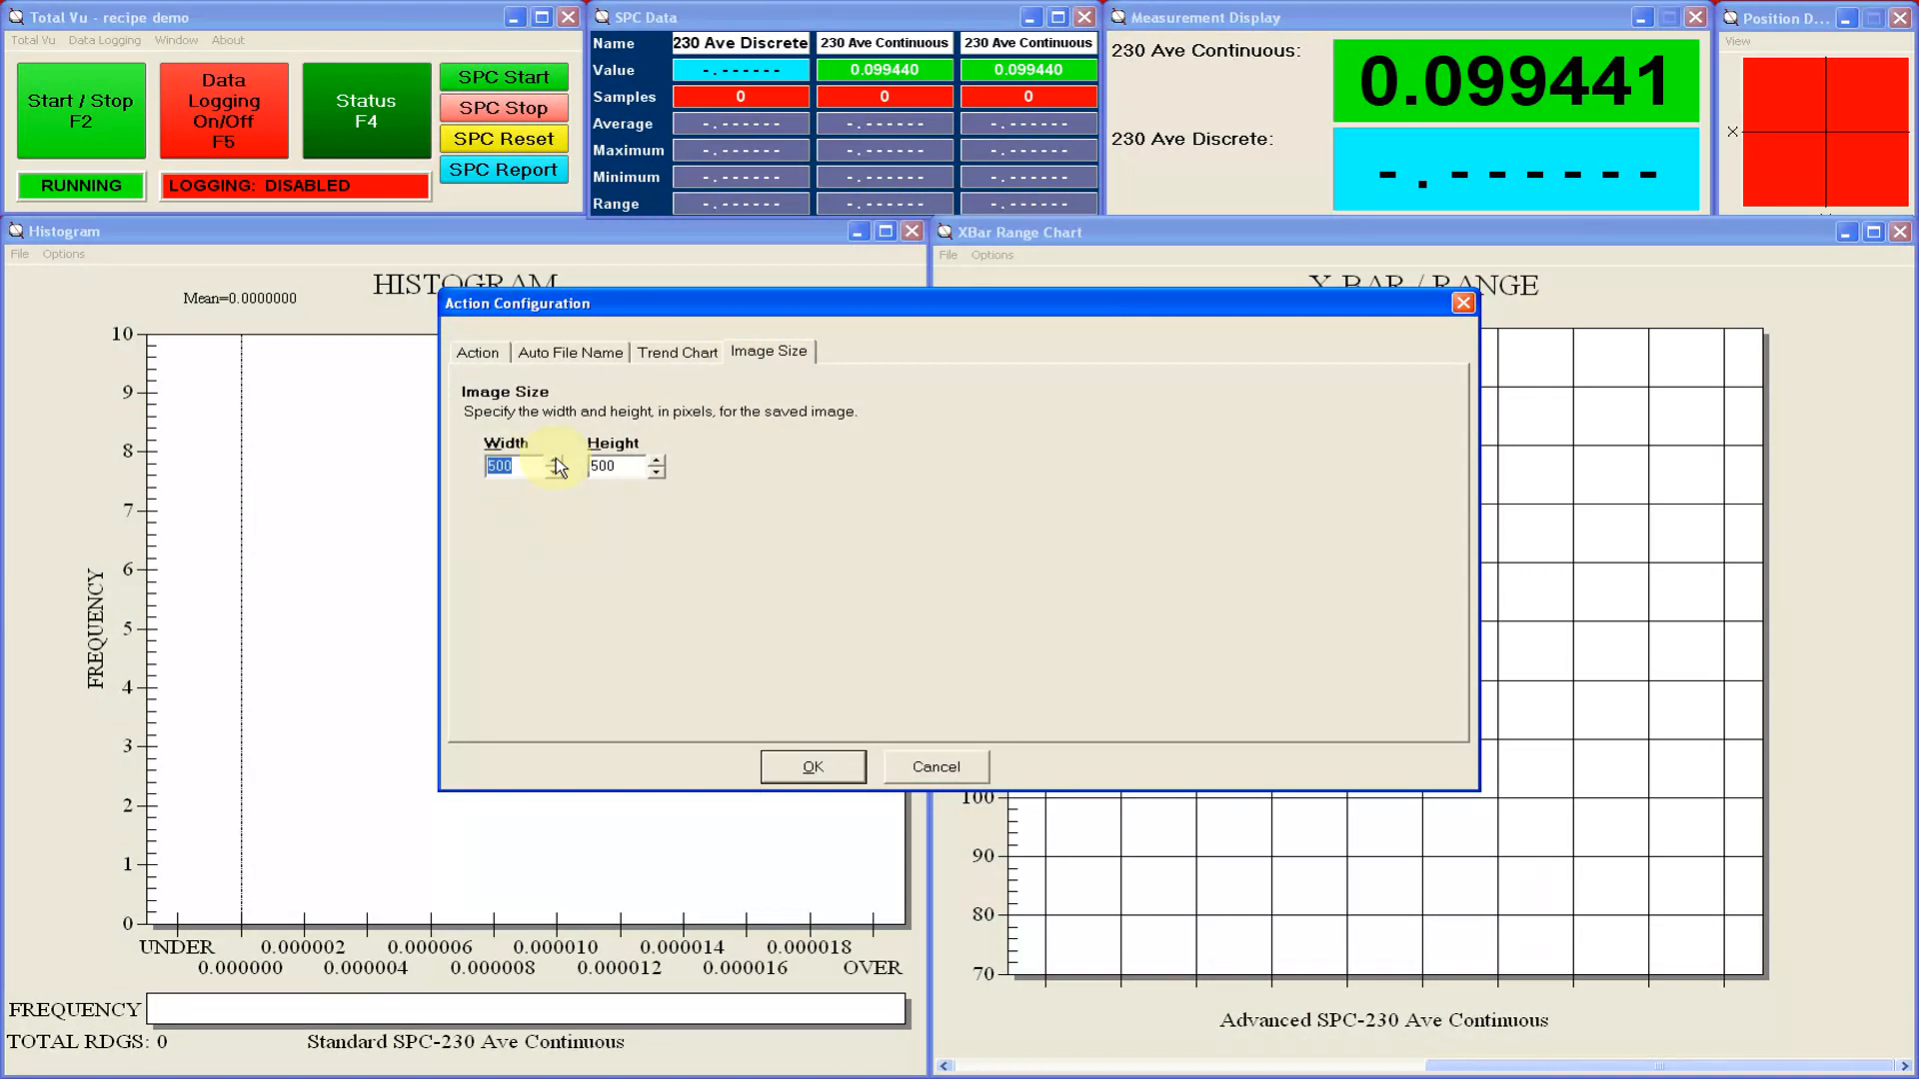
type("2000")
double_click(607, 466)
type("1500")
left_click(847, 770)
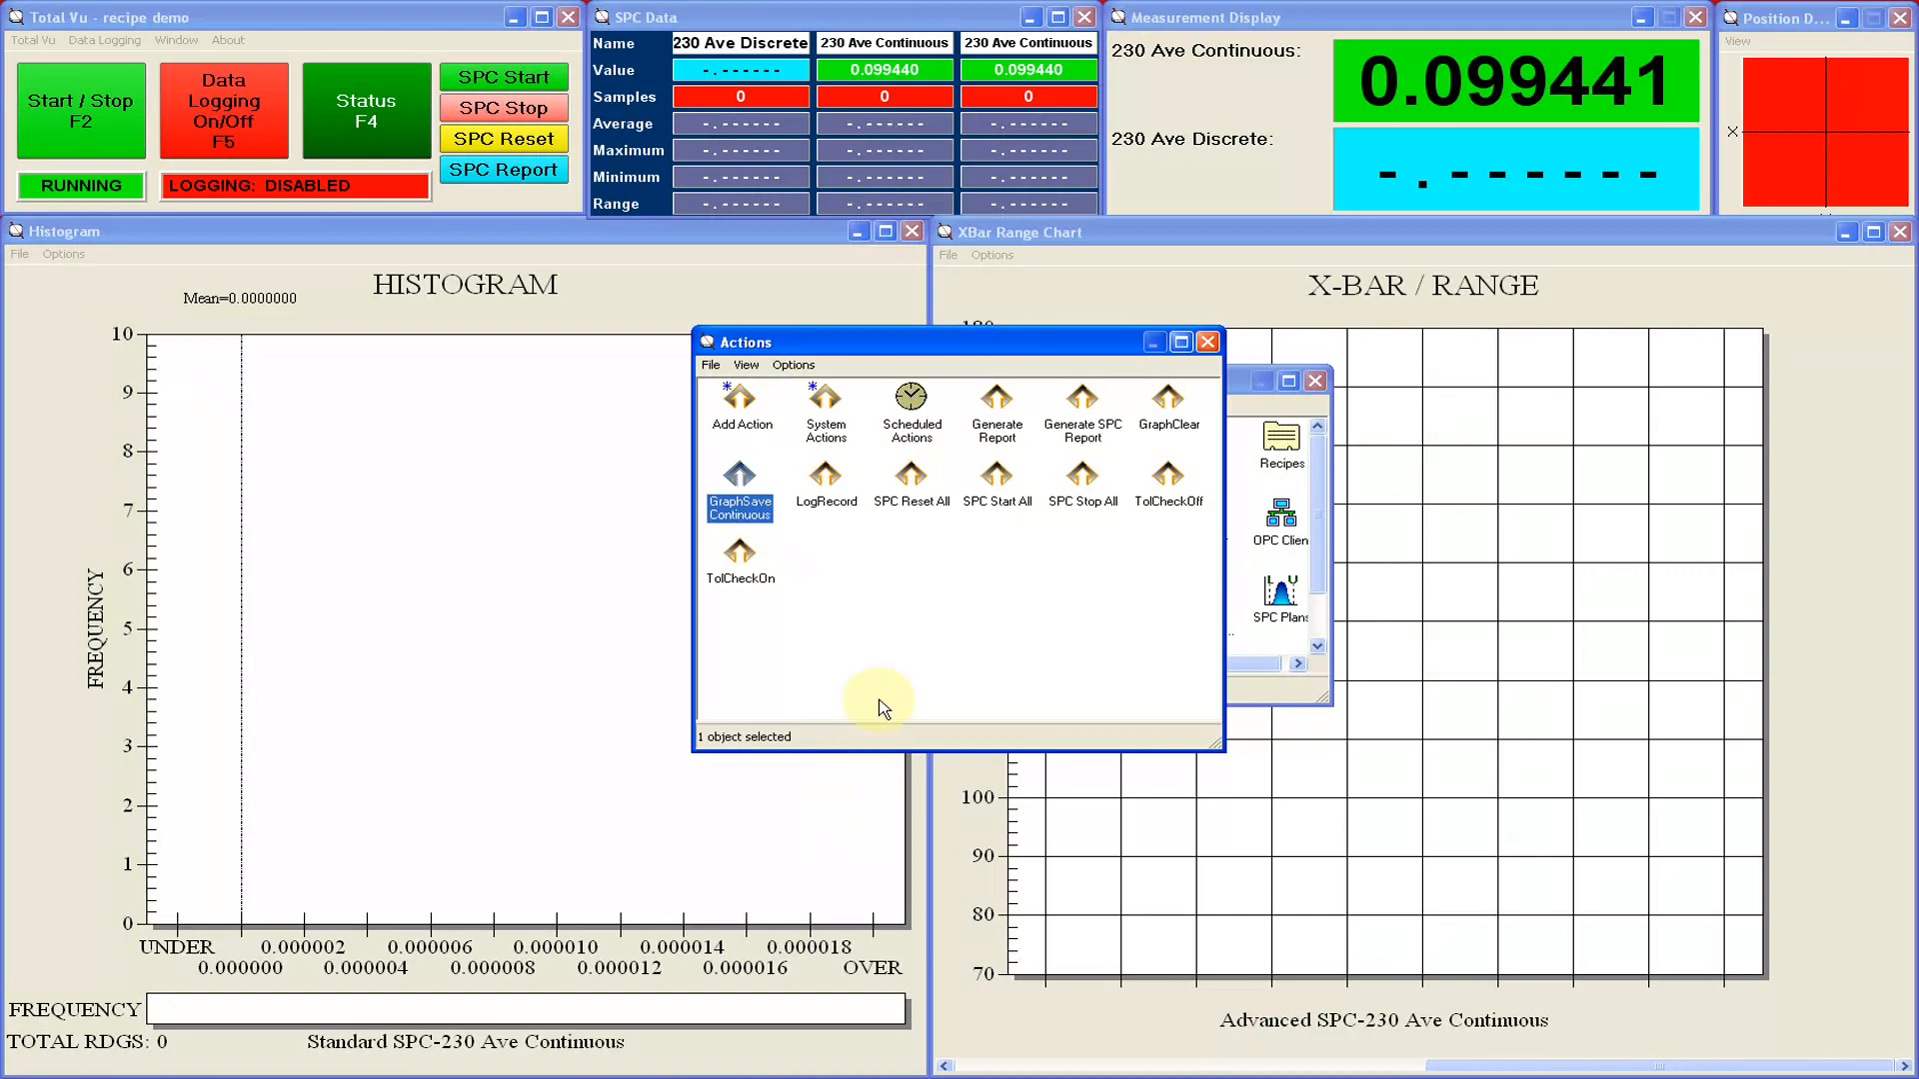
Add another new action and set its type to Histogram: Save.
double_click(744, 418)
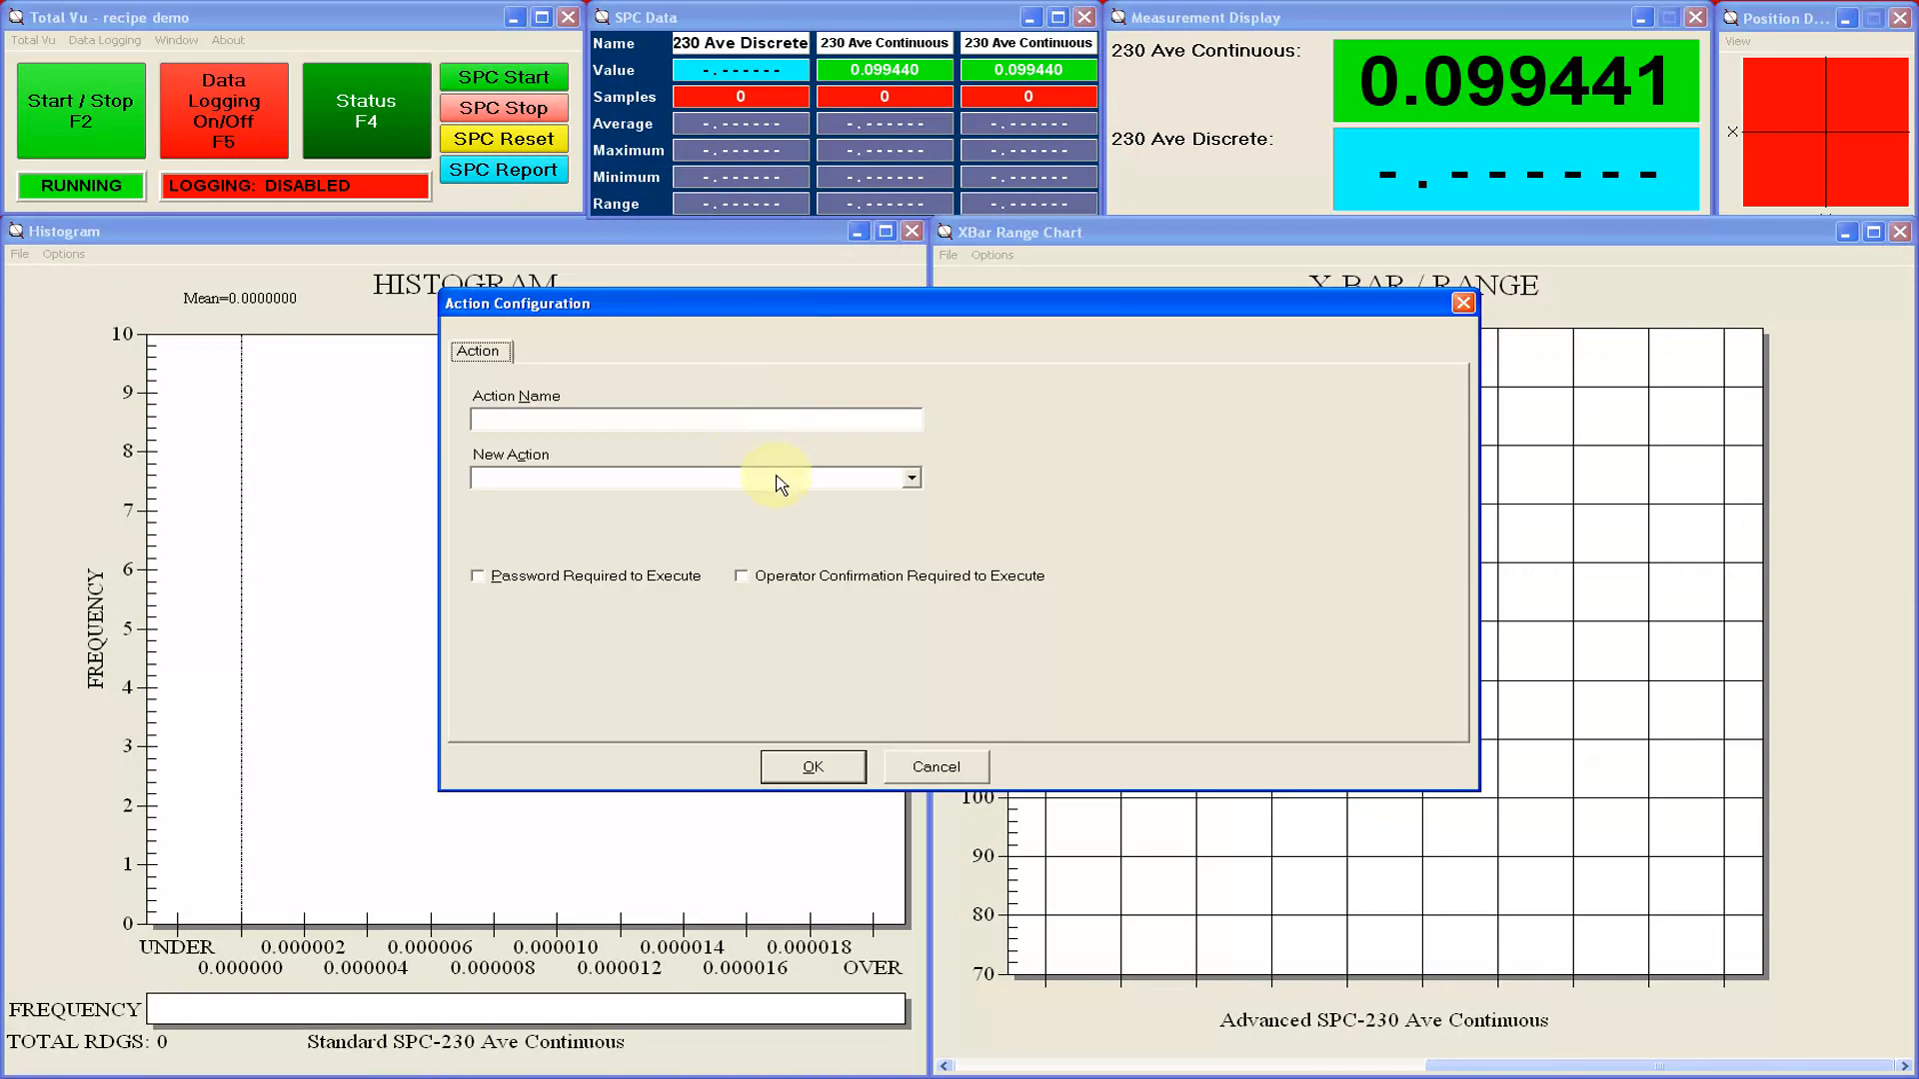
left_click(780, 480)
key("h")
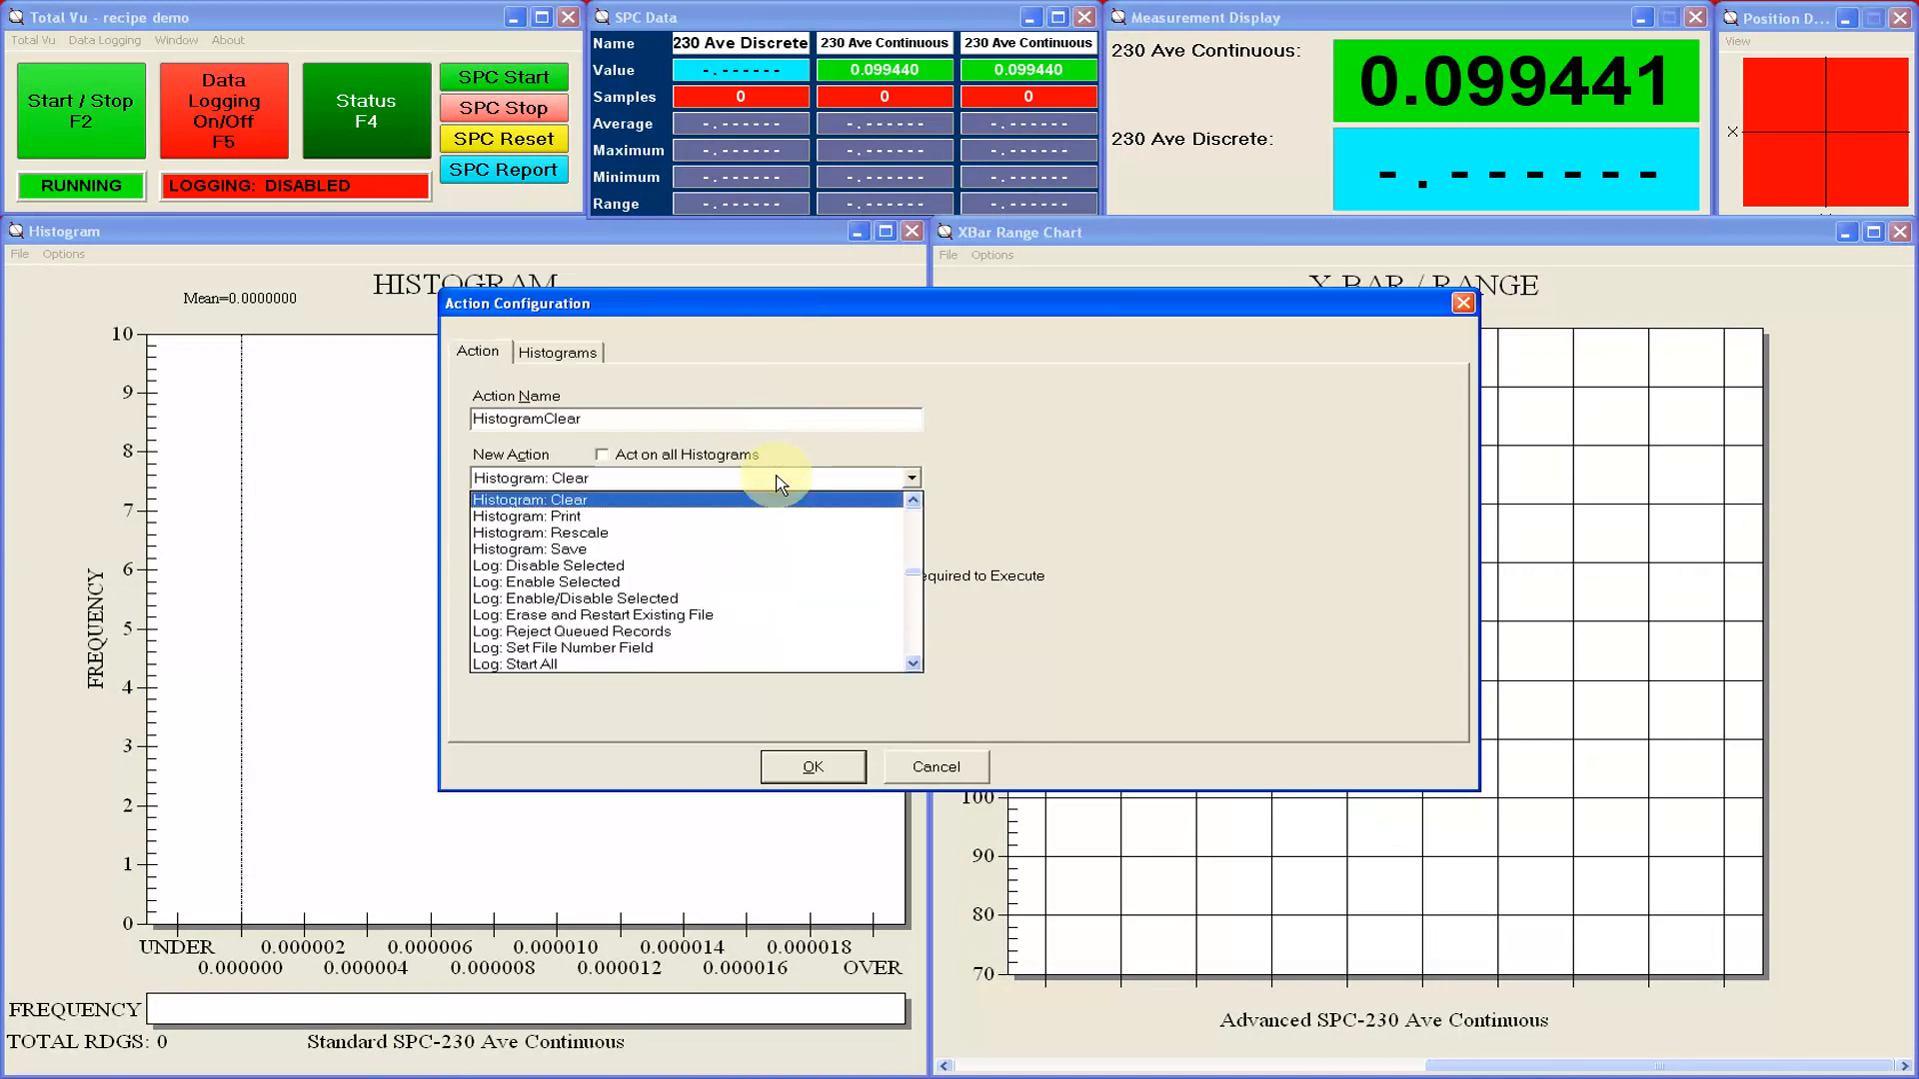
left_click(763, 550)
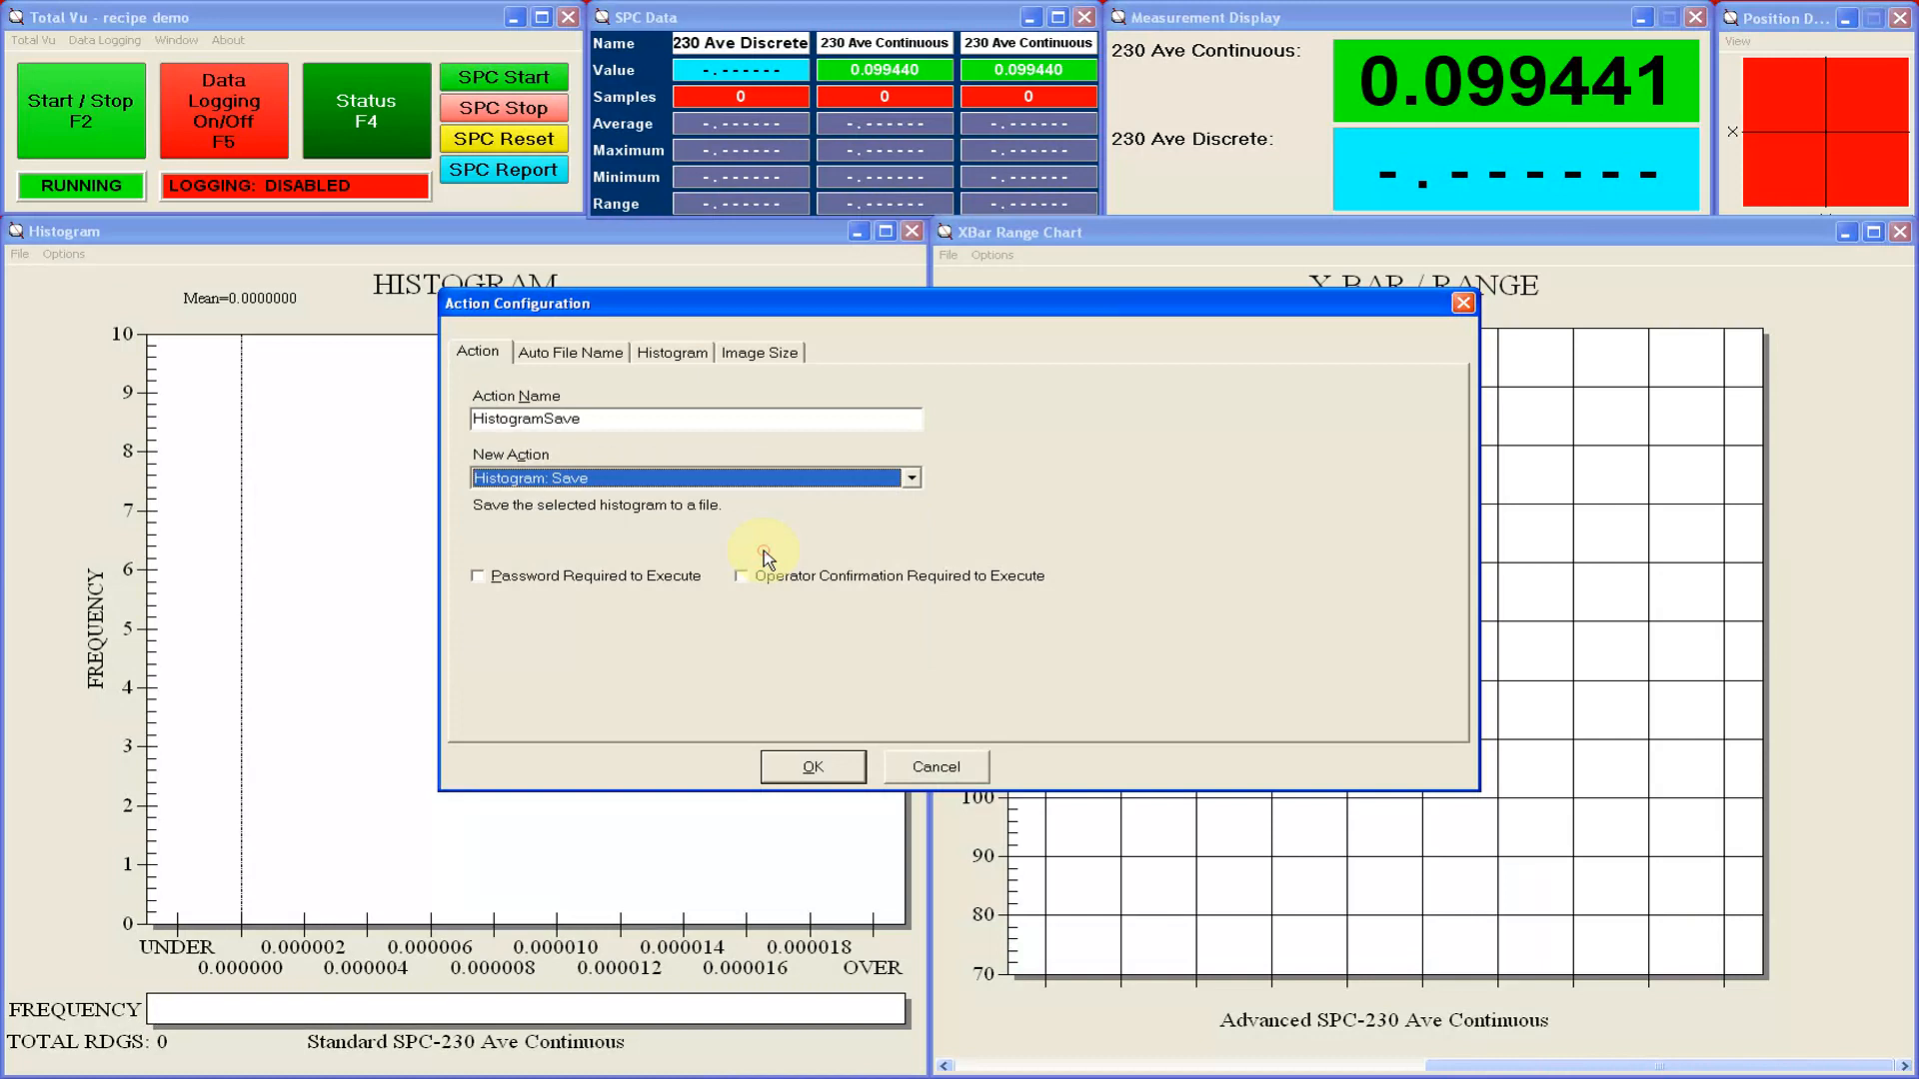
Begin the histogram action's auto file name with c:\data\ followed by the <=Date> variable.
left_click(590, 351)
left_click(620, 498)
type("c:\\data\\")
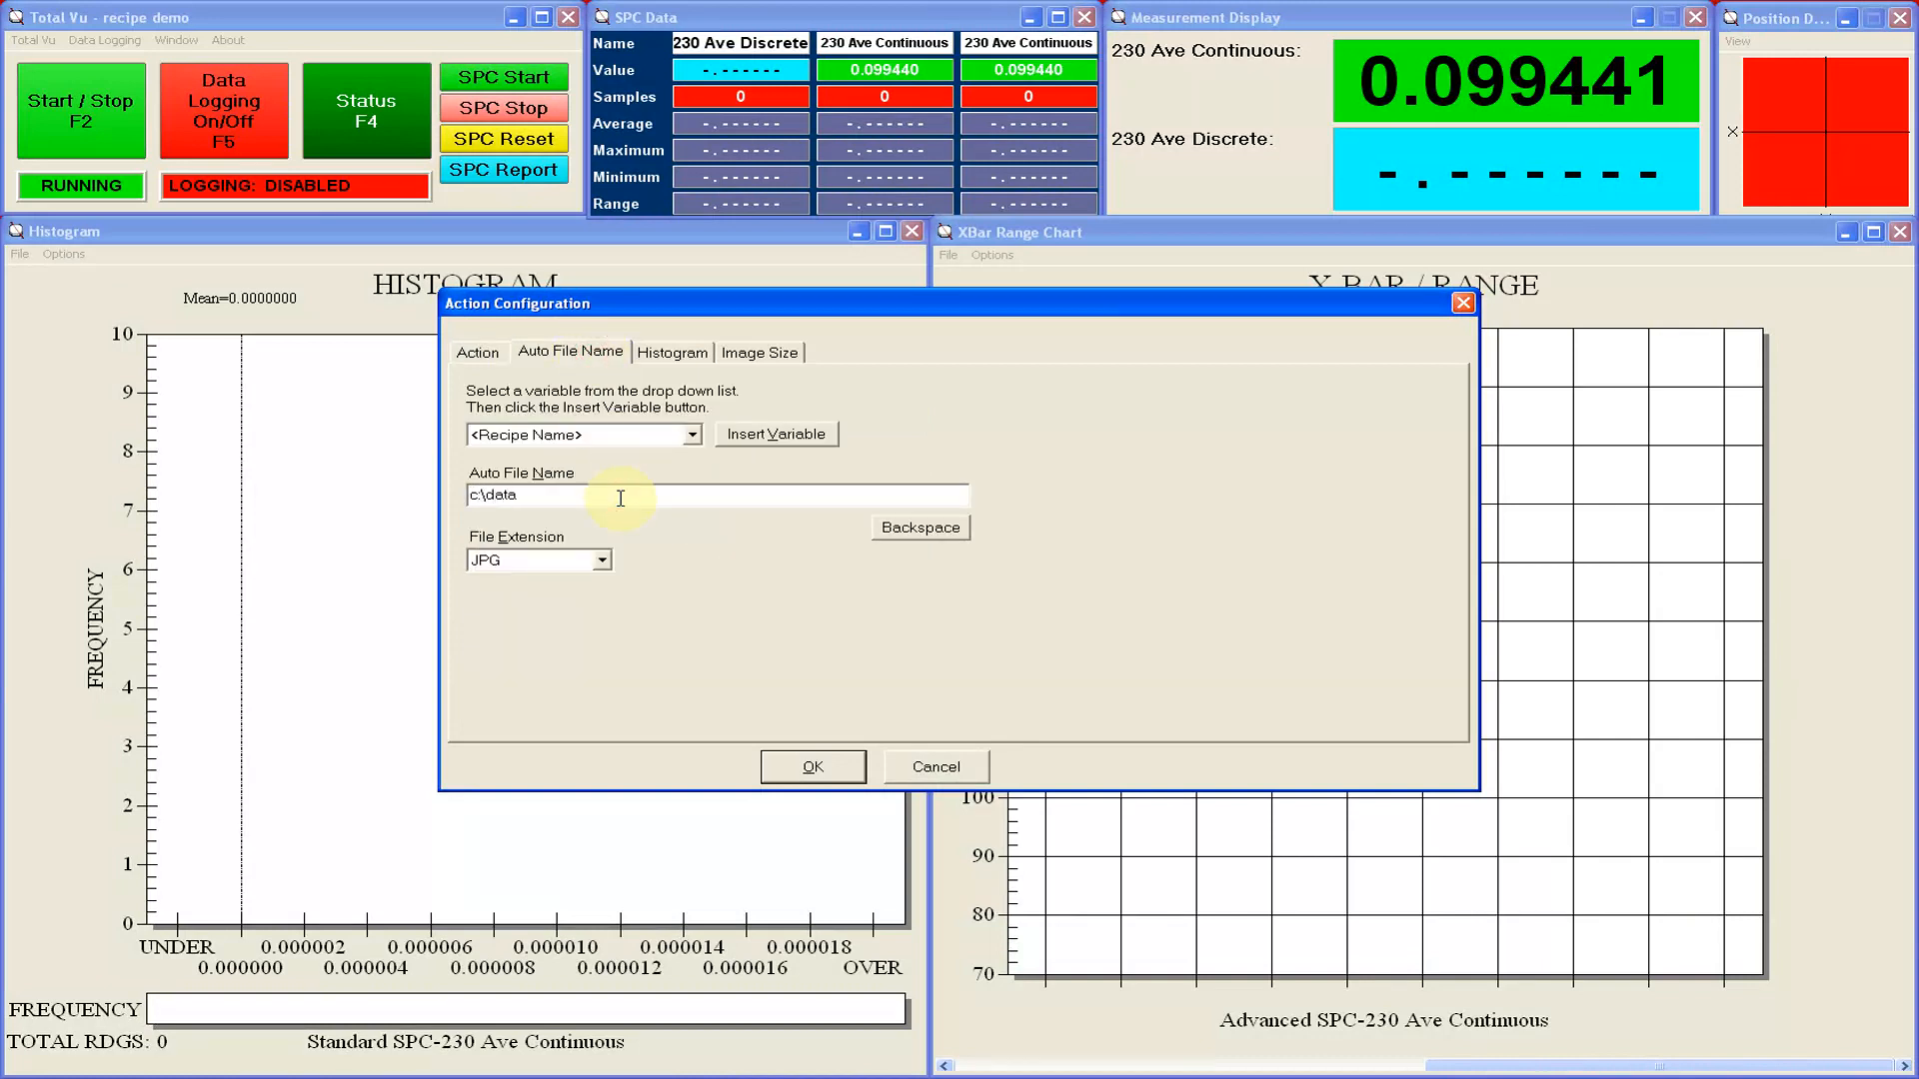
left_click(692, 436)
left_click_drag(697, 463, 697, 538)
left_click(620, 527)
left_click(742, 437)
Append \Histogram and the <=Time> variable to the histogram action's auto file name.
left_click(727, 490)
type("Histogram")
left_click(695, 437)
left_click(600, 538)
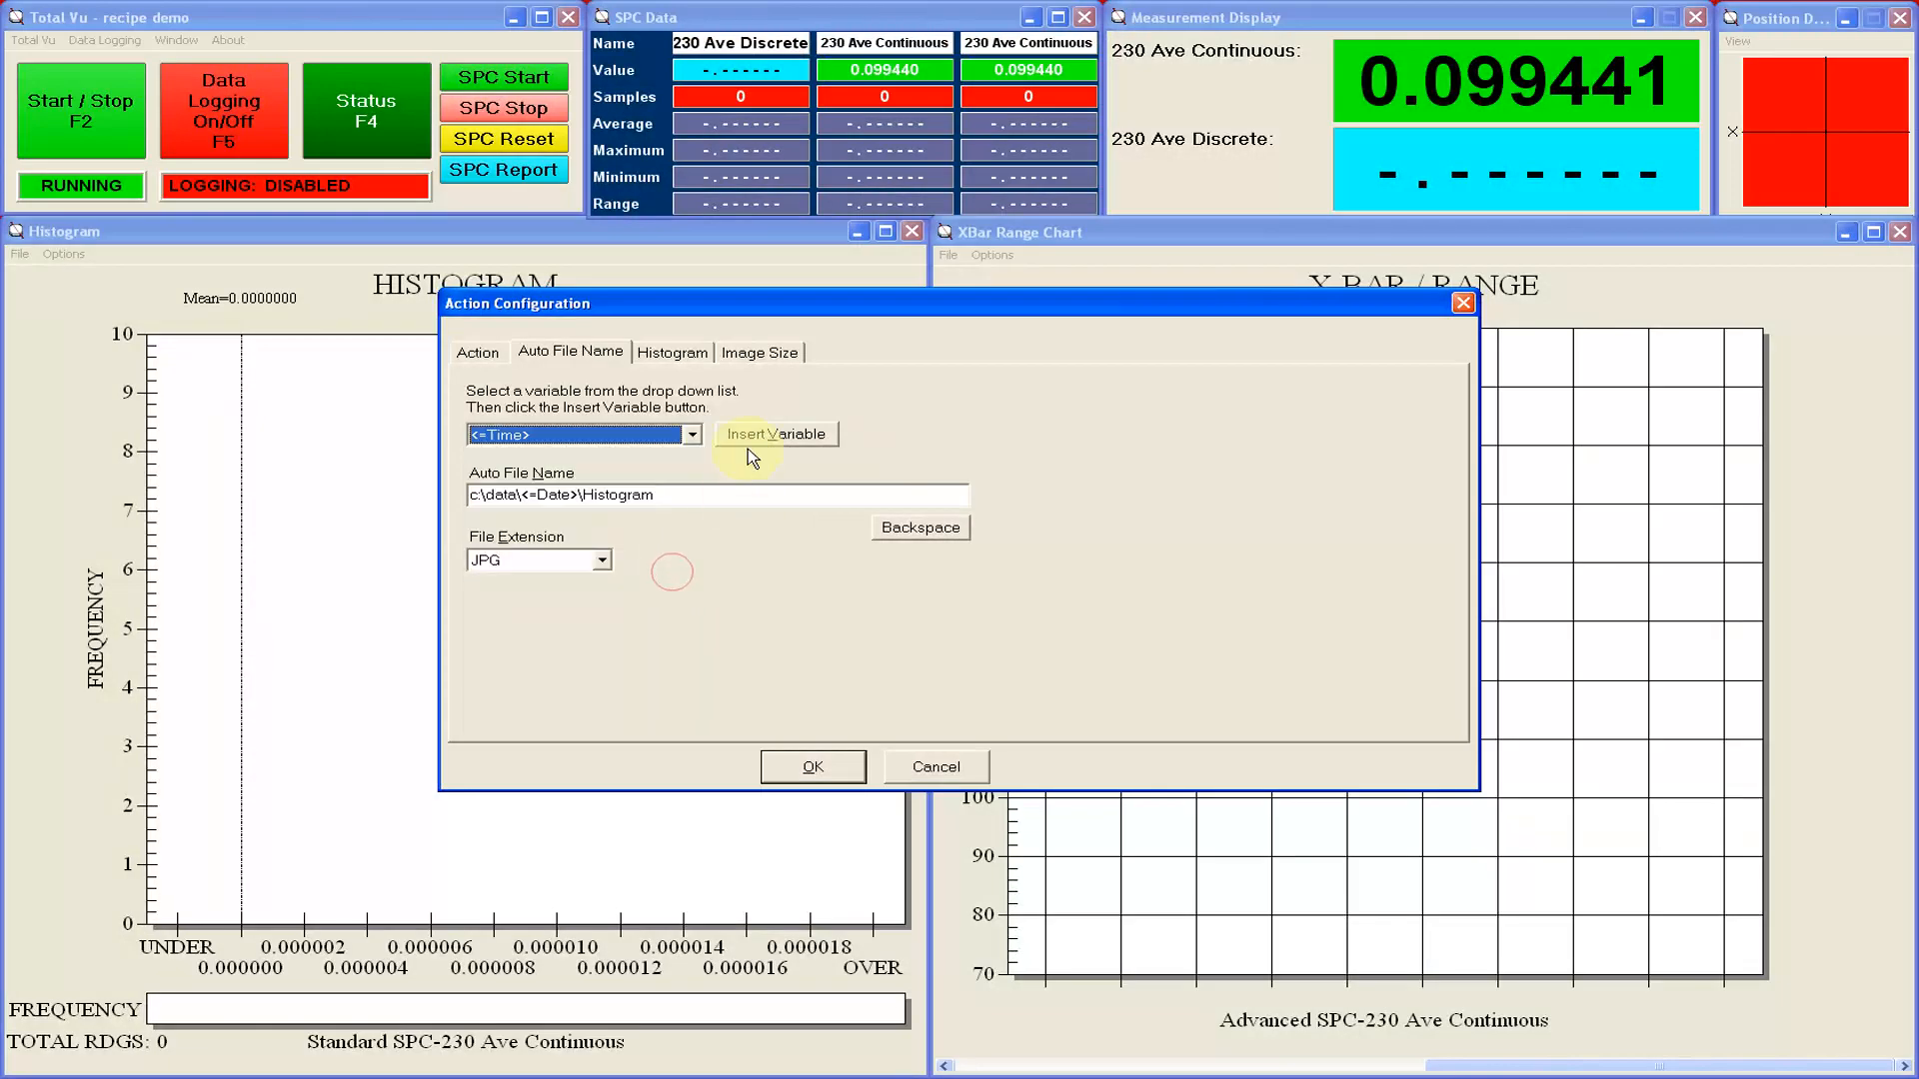
left_click(776, 434)
Review the histogram to save, set the saved image size to 2000 by 1500 pixels, and confirm the action.
left_click(672, 352)
left_click(757, 352)
type("2000")
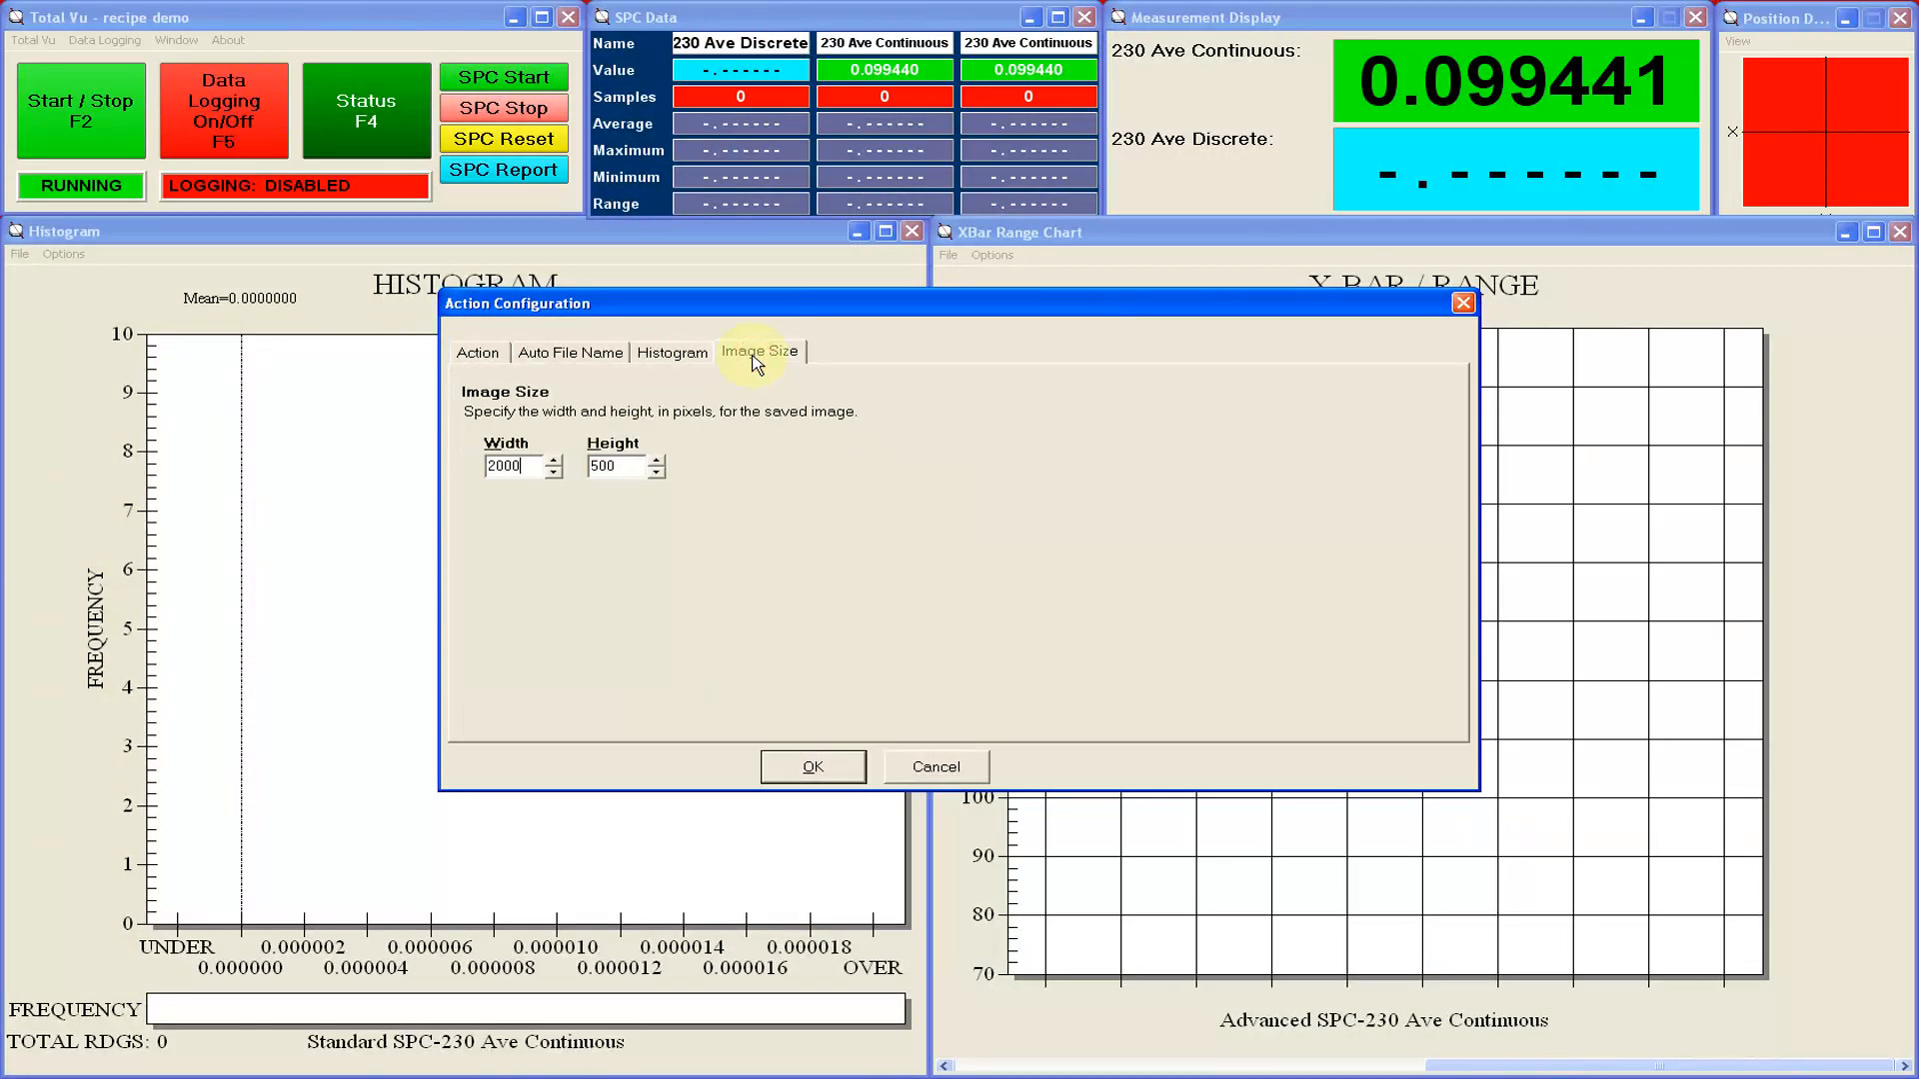
key("Tab")
type("1500")
left_click(813, 767)
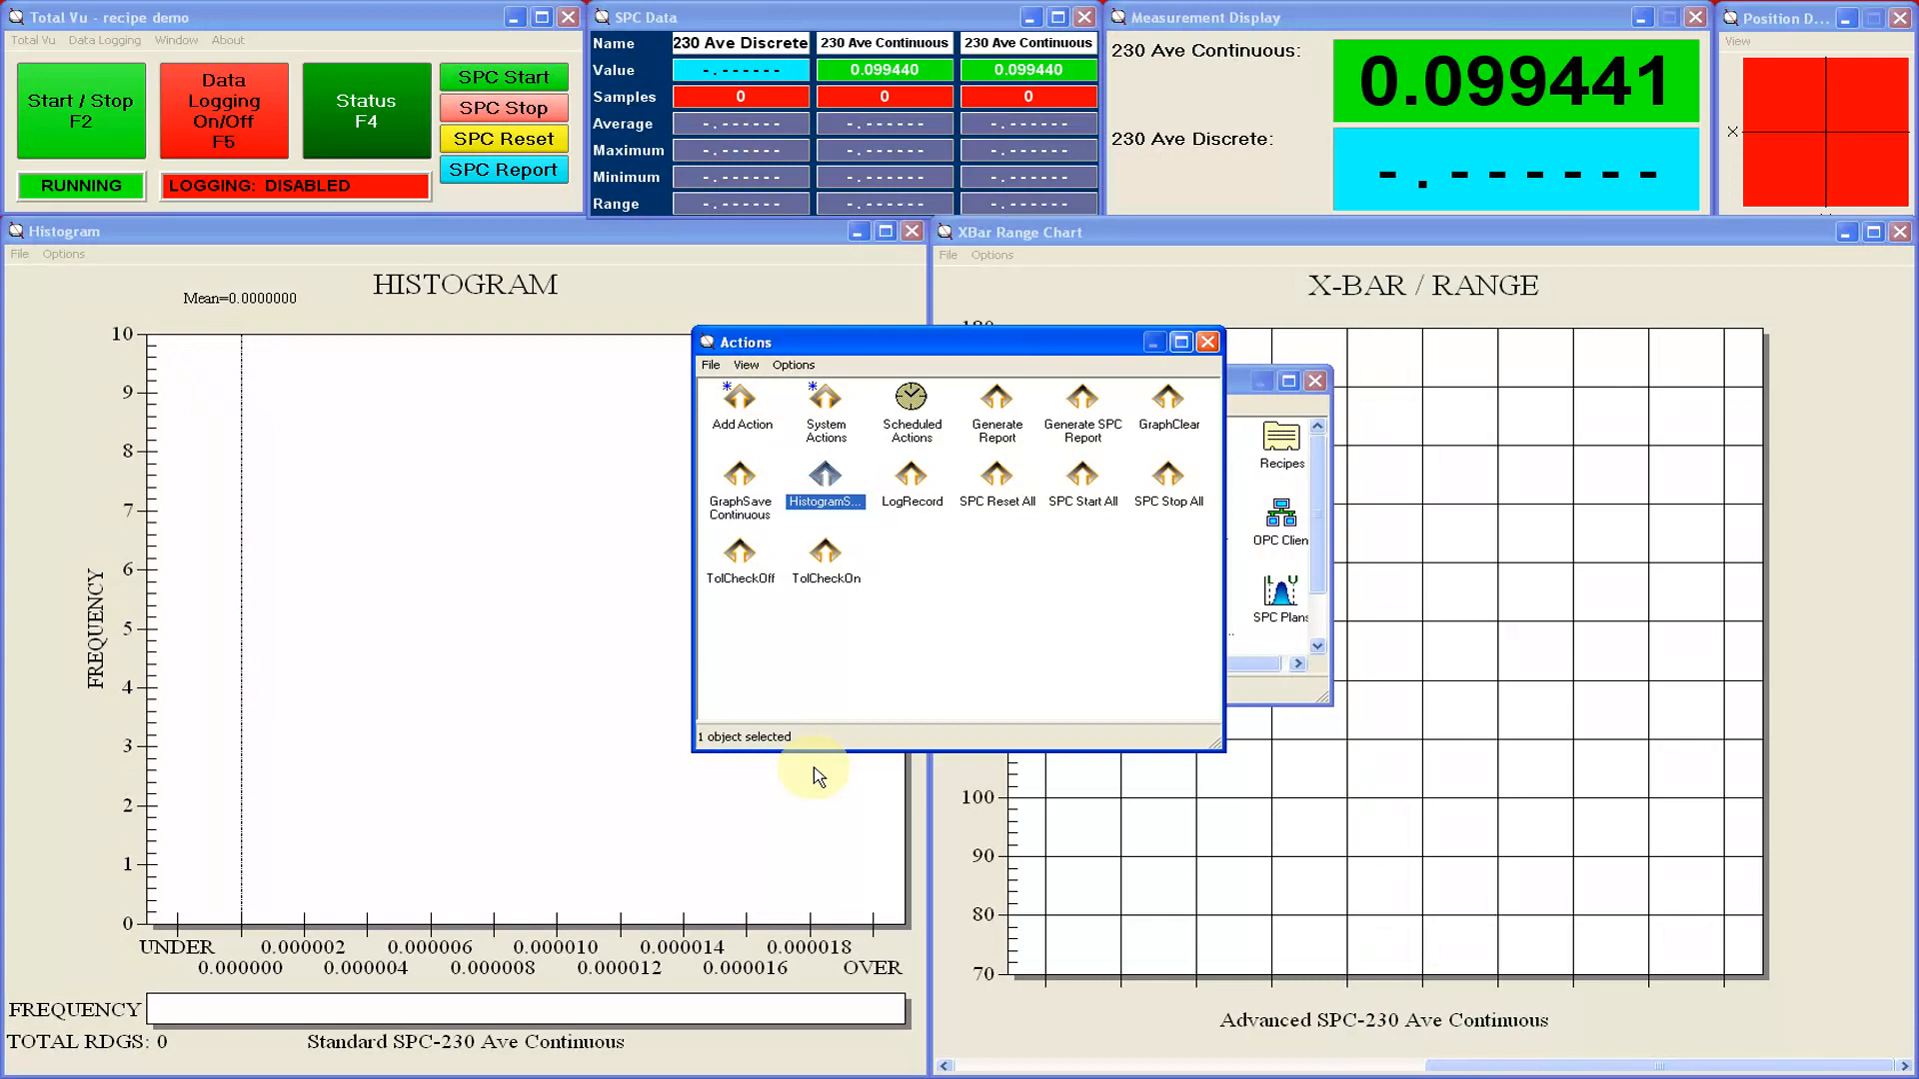
Add another new action and set its type to X-Bar/Range Chart: Save.
left_click(741, 408)
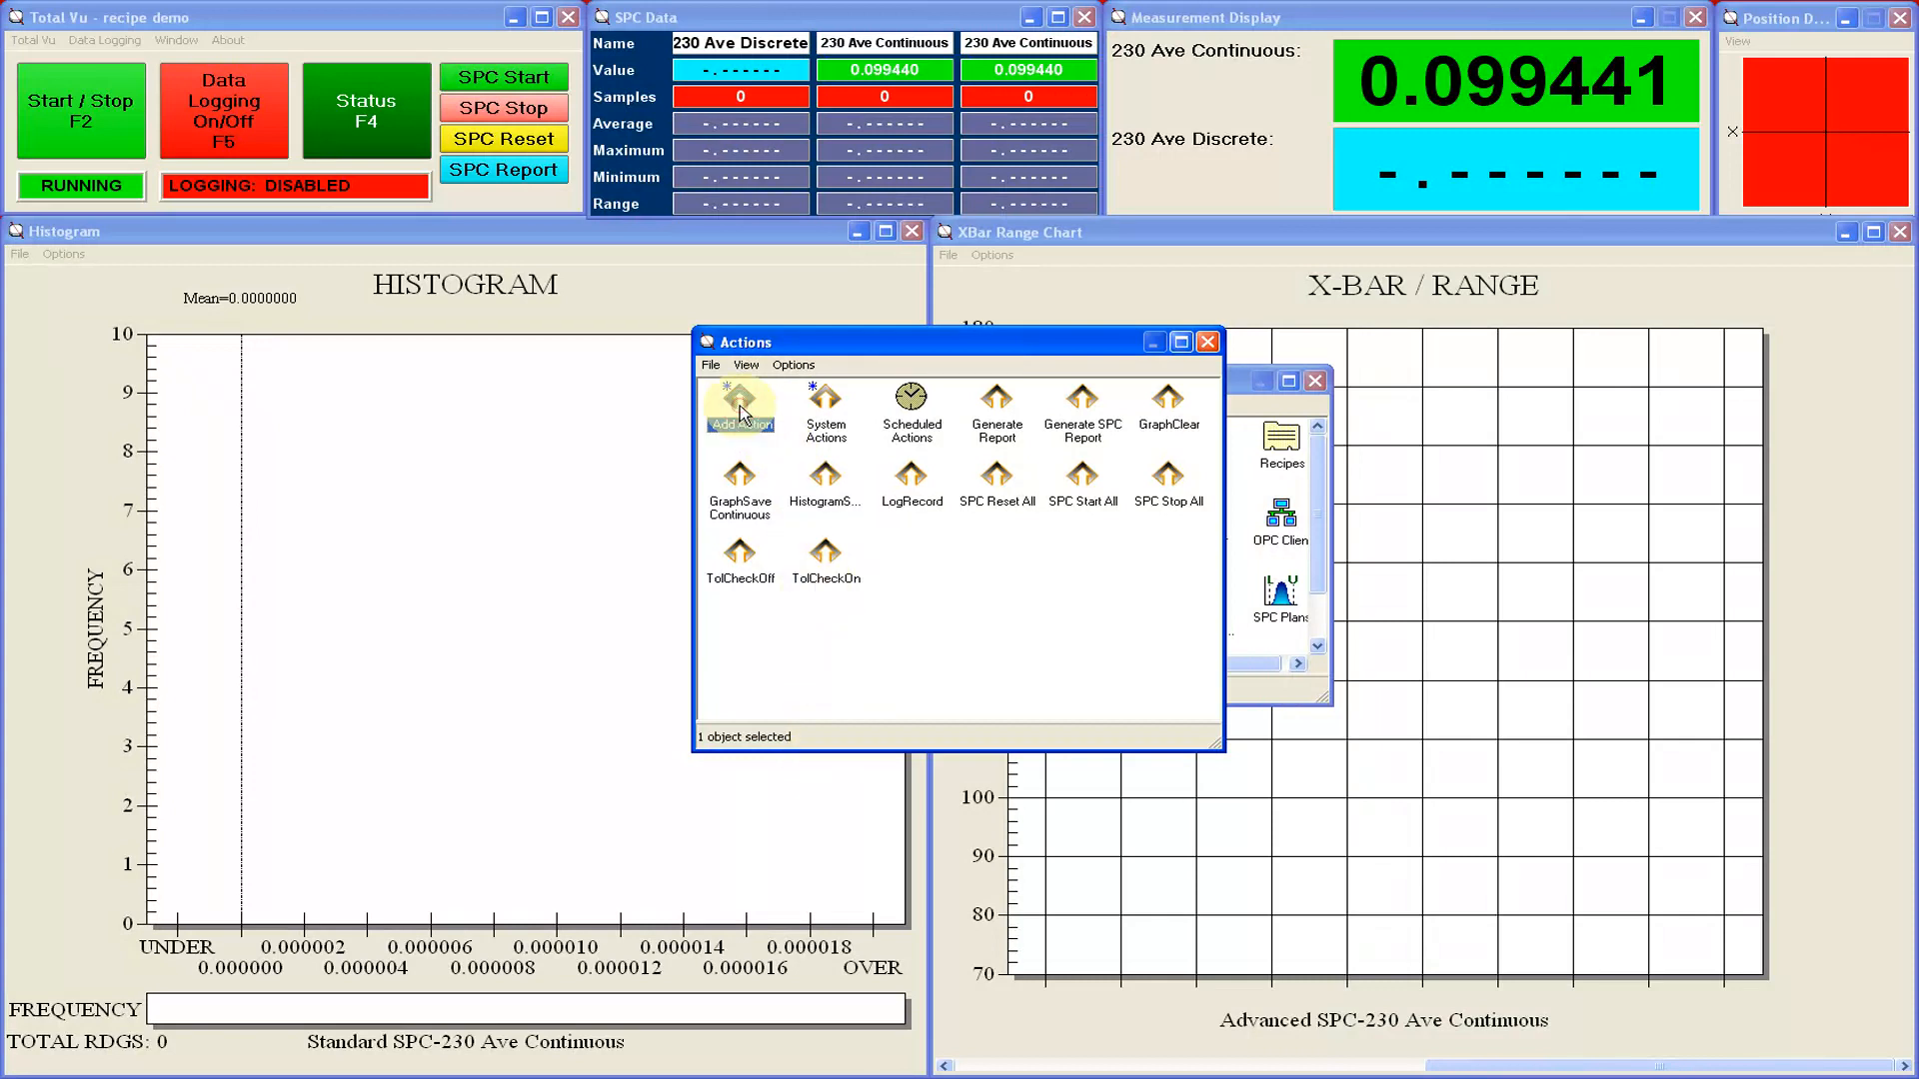
double_click(740, 408)
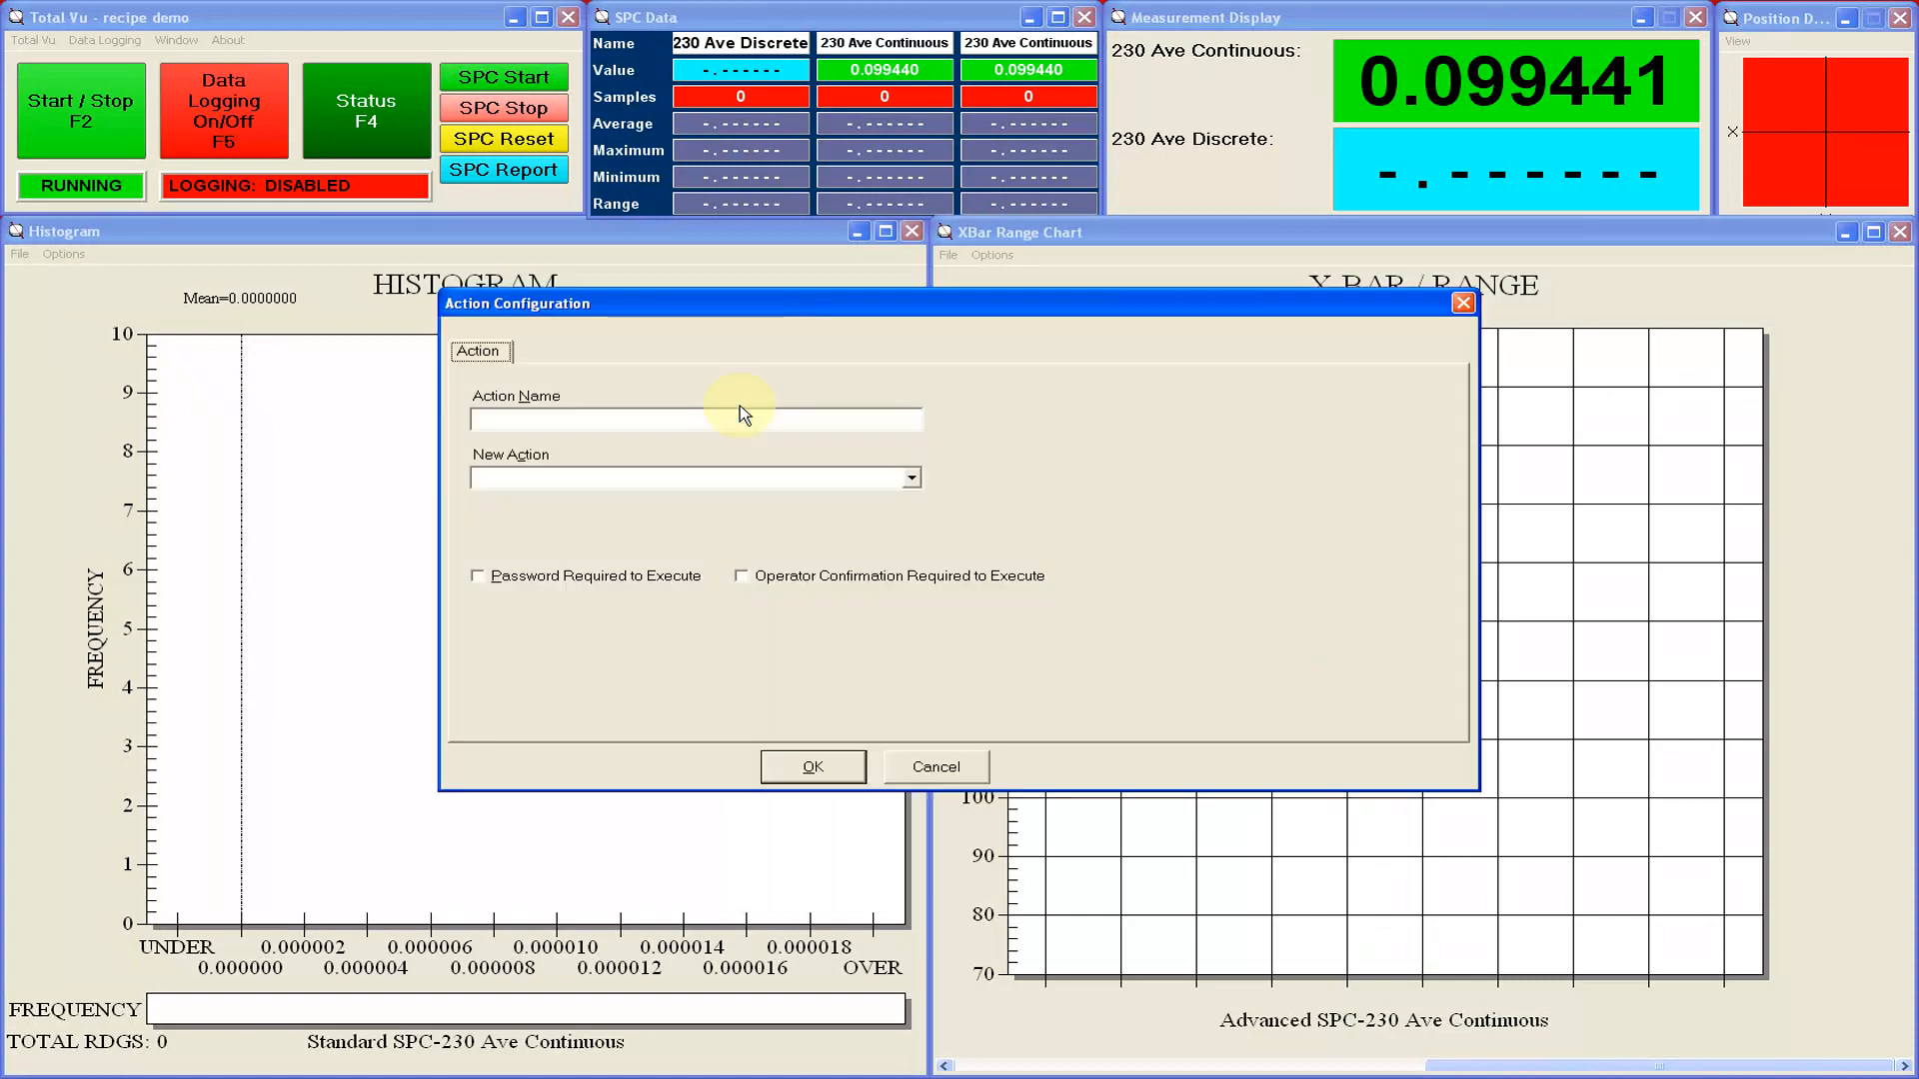
left_click(740, 478)
key("x")
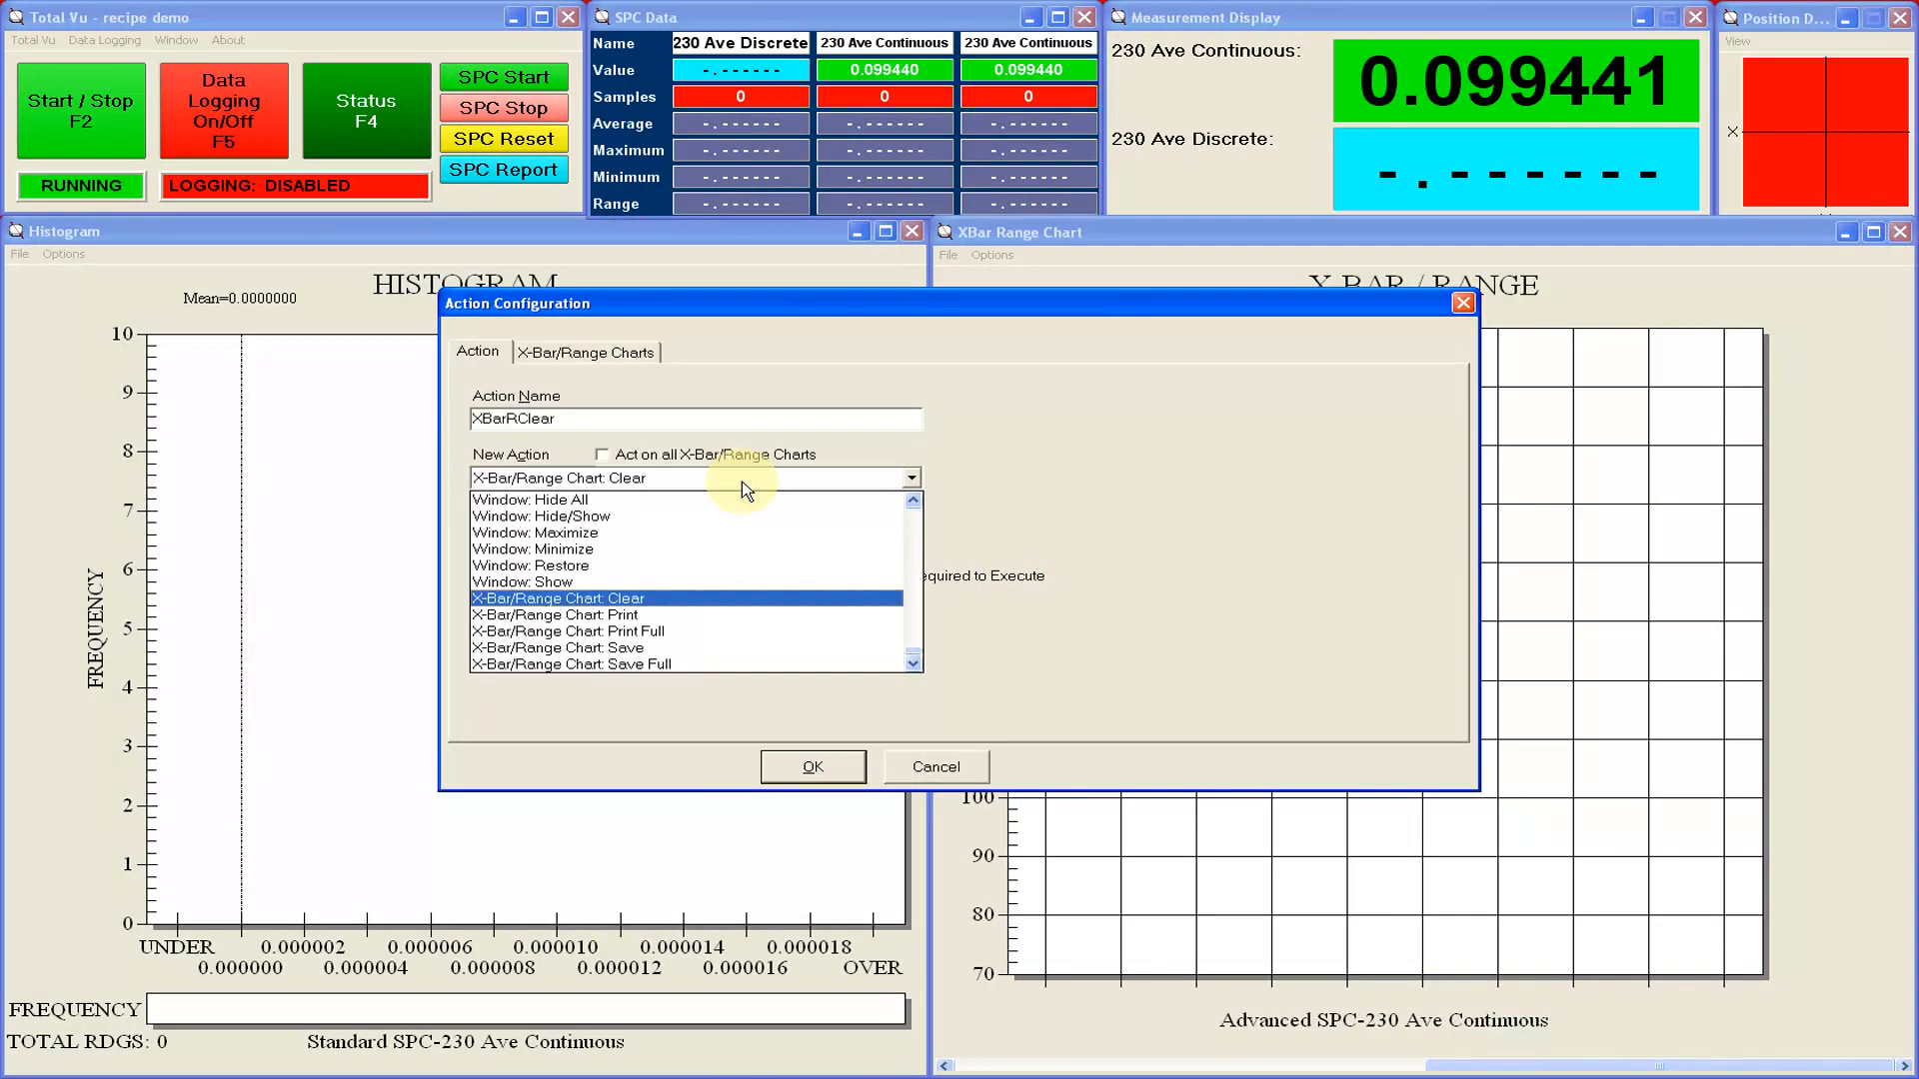
left_click(772, 652)
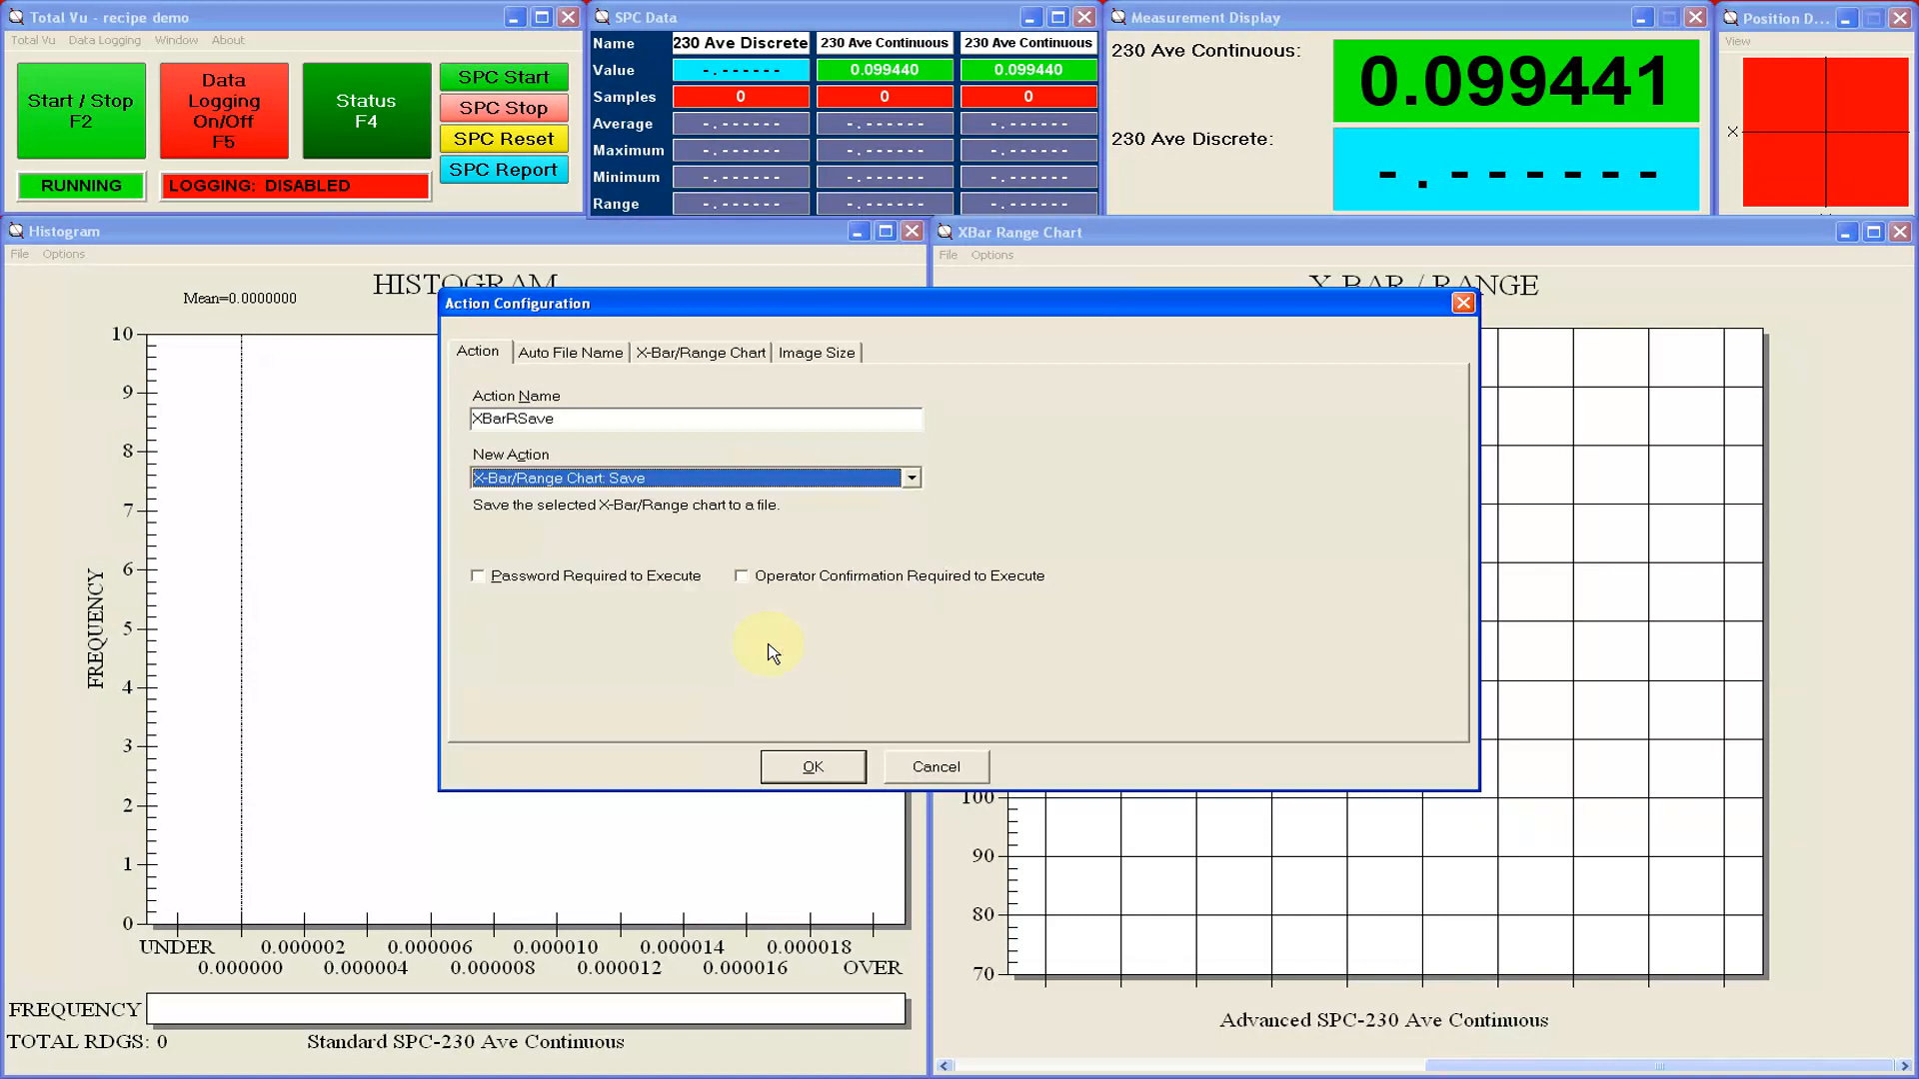
Begin the X-Bar/Range action's auto file name with c:\data\ followed by the date variable.
left_click(592, 355)
left_click(617, 491)
type("c:\\data\\")
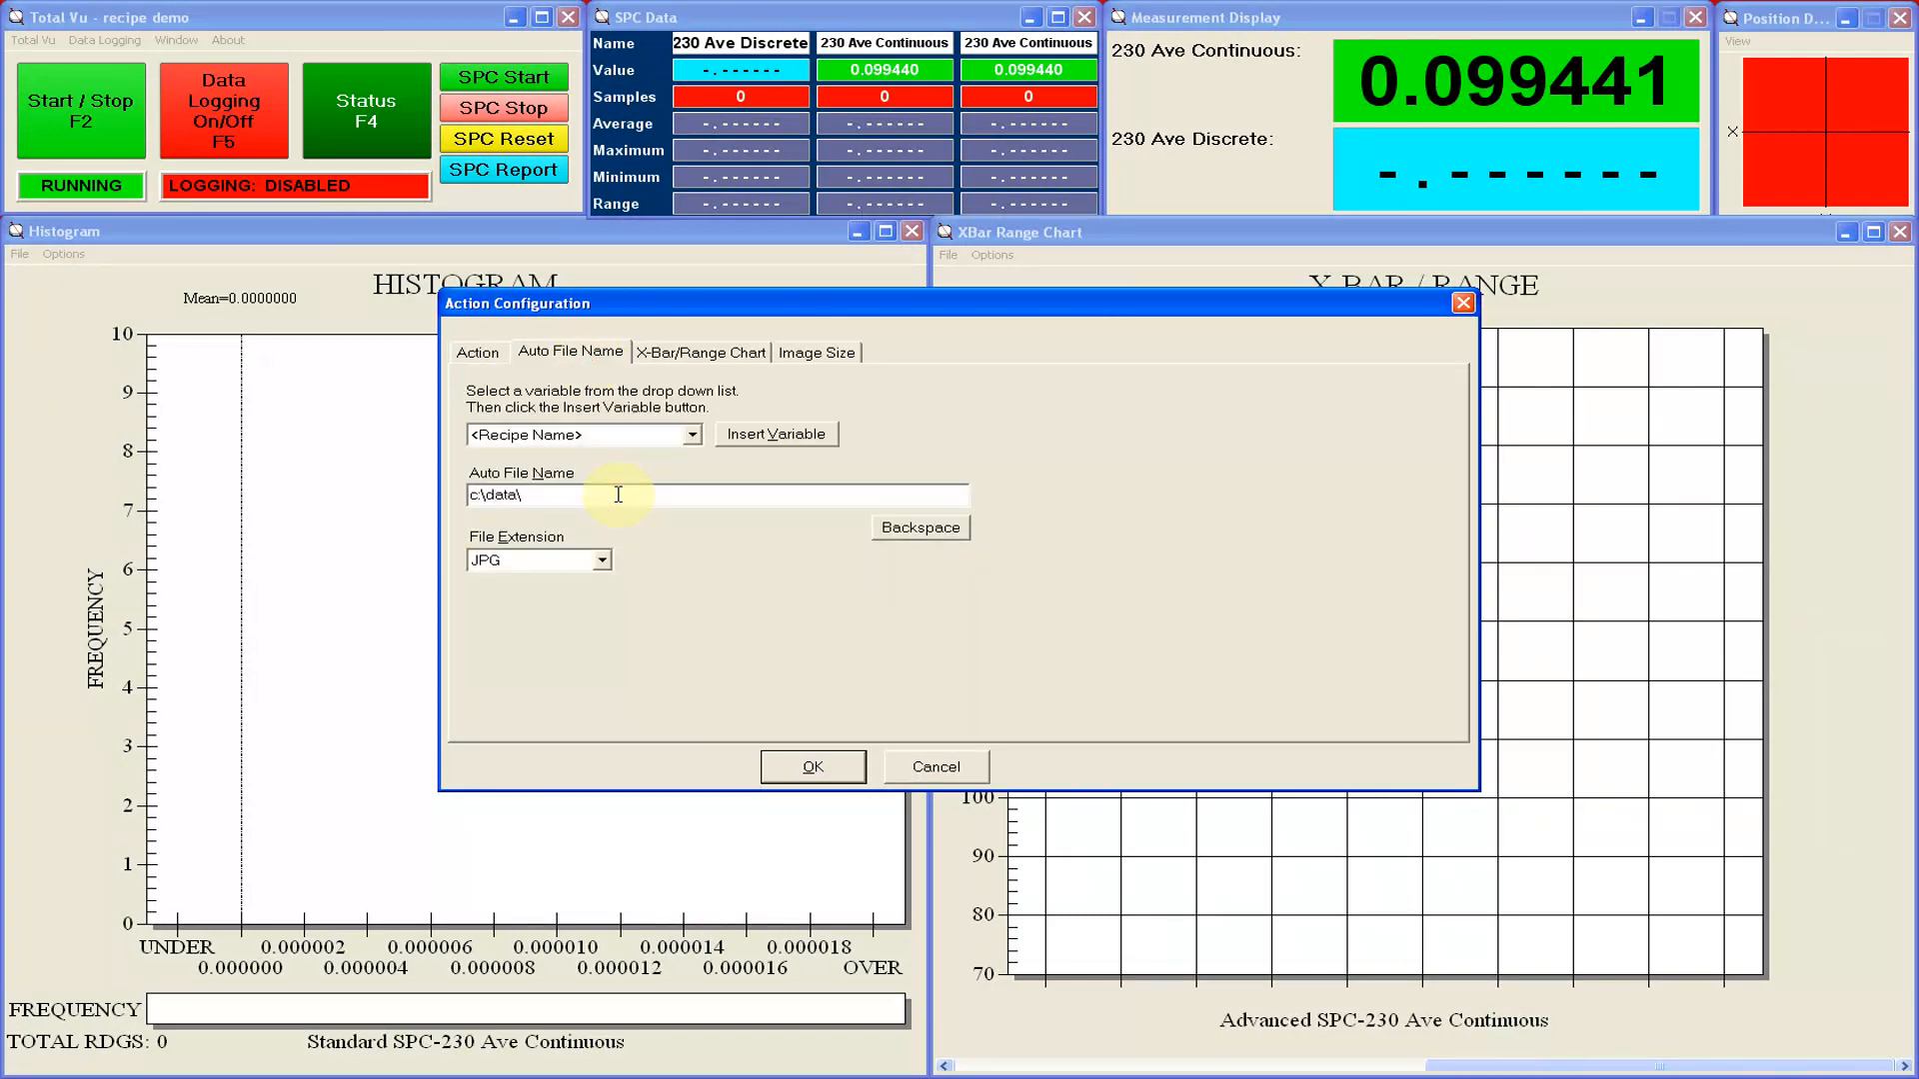
left_click(693, 436)
left_click_drag(697, 477, 698, 546)
left_click(647, 537)
left_click(760, 444)
Append Xbar and the time variable to the X-Bar/Range action's auto file name.
left_click(746, 497)
type("-Xbar")
left_click(696, 437)
left_click(500, 571)
left_click(739, 436)
Keep XBar Range Chart as the chart to save, set the image width and height, and confirm the action.
left_click(699, 352)
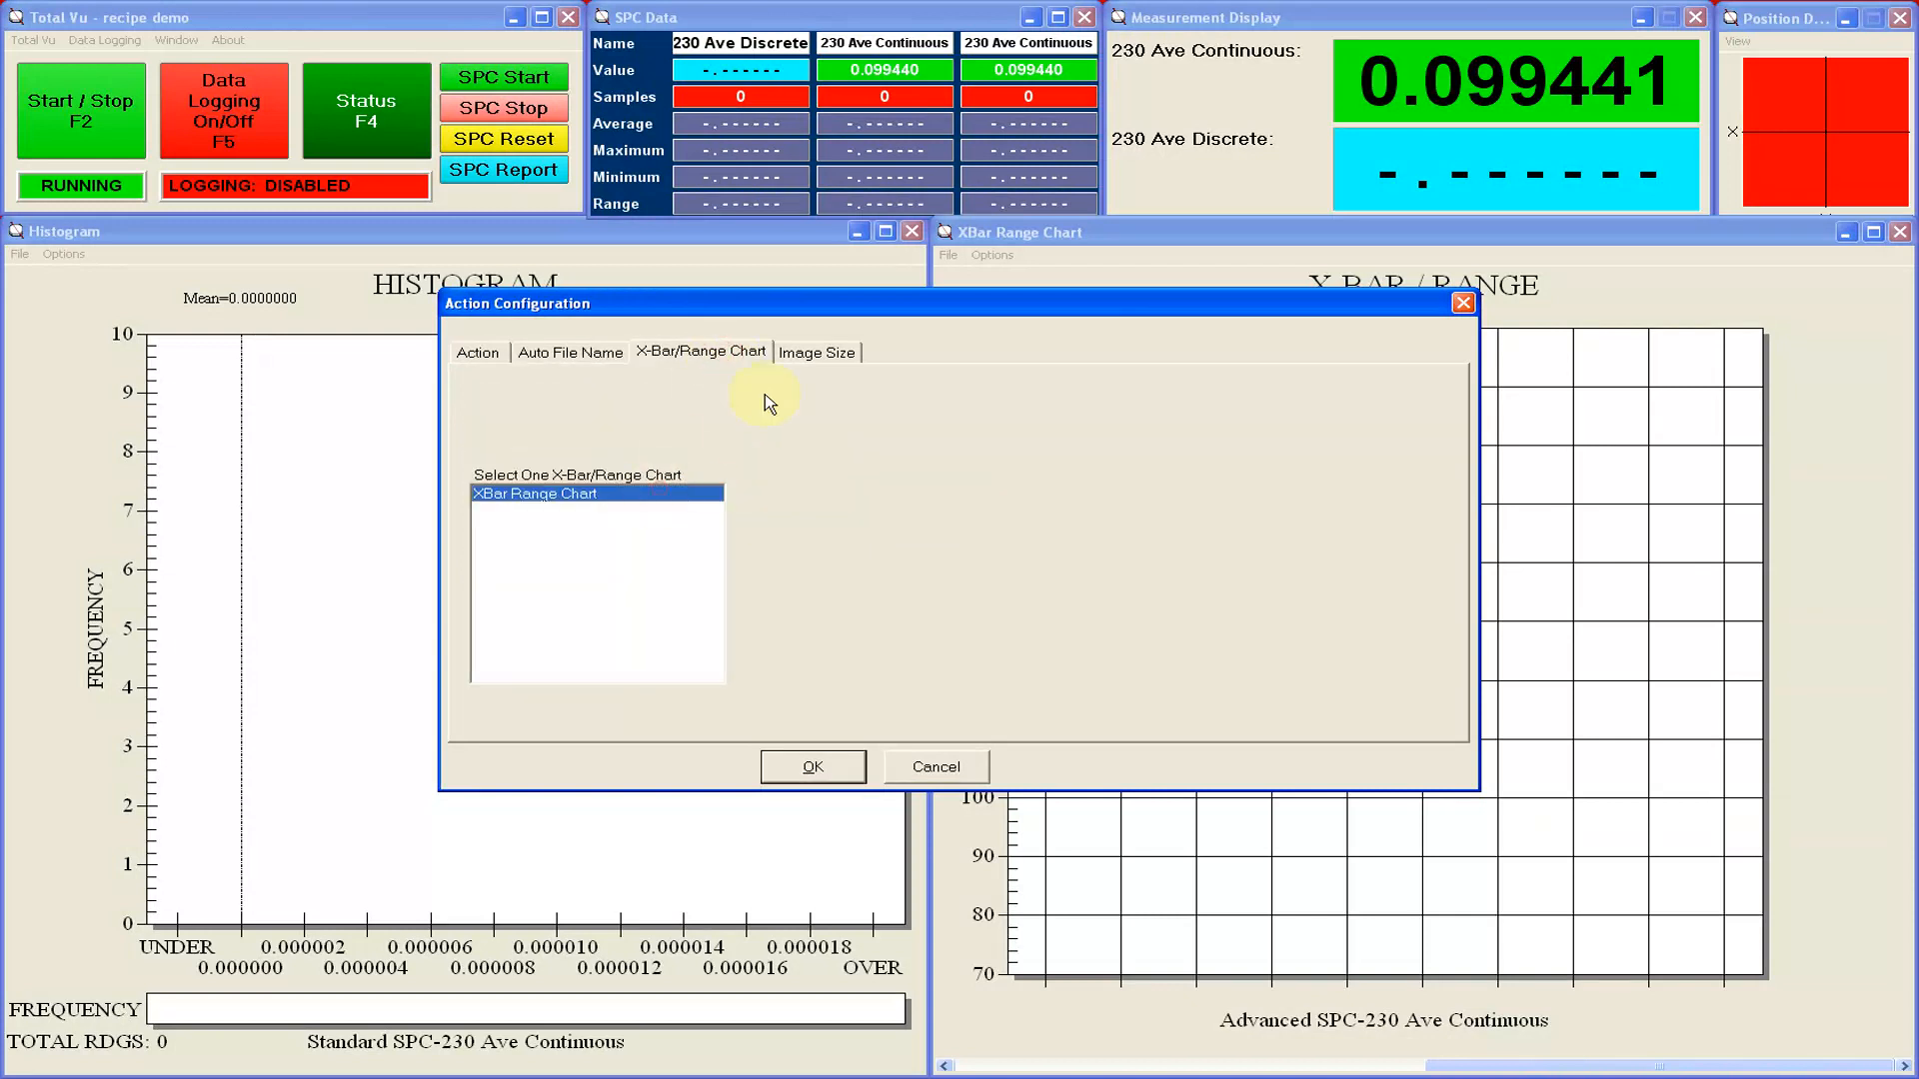
left_click(816, 352)
key("Tab")
left_click(812, 768)
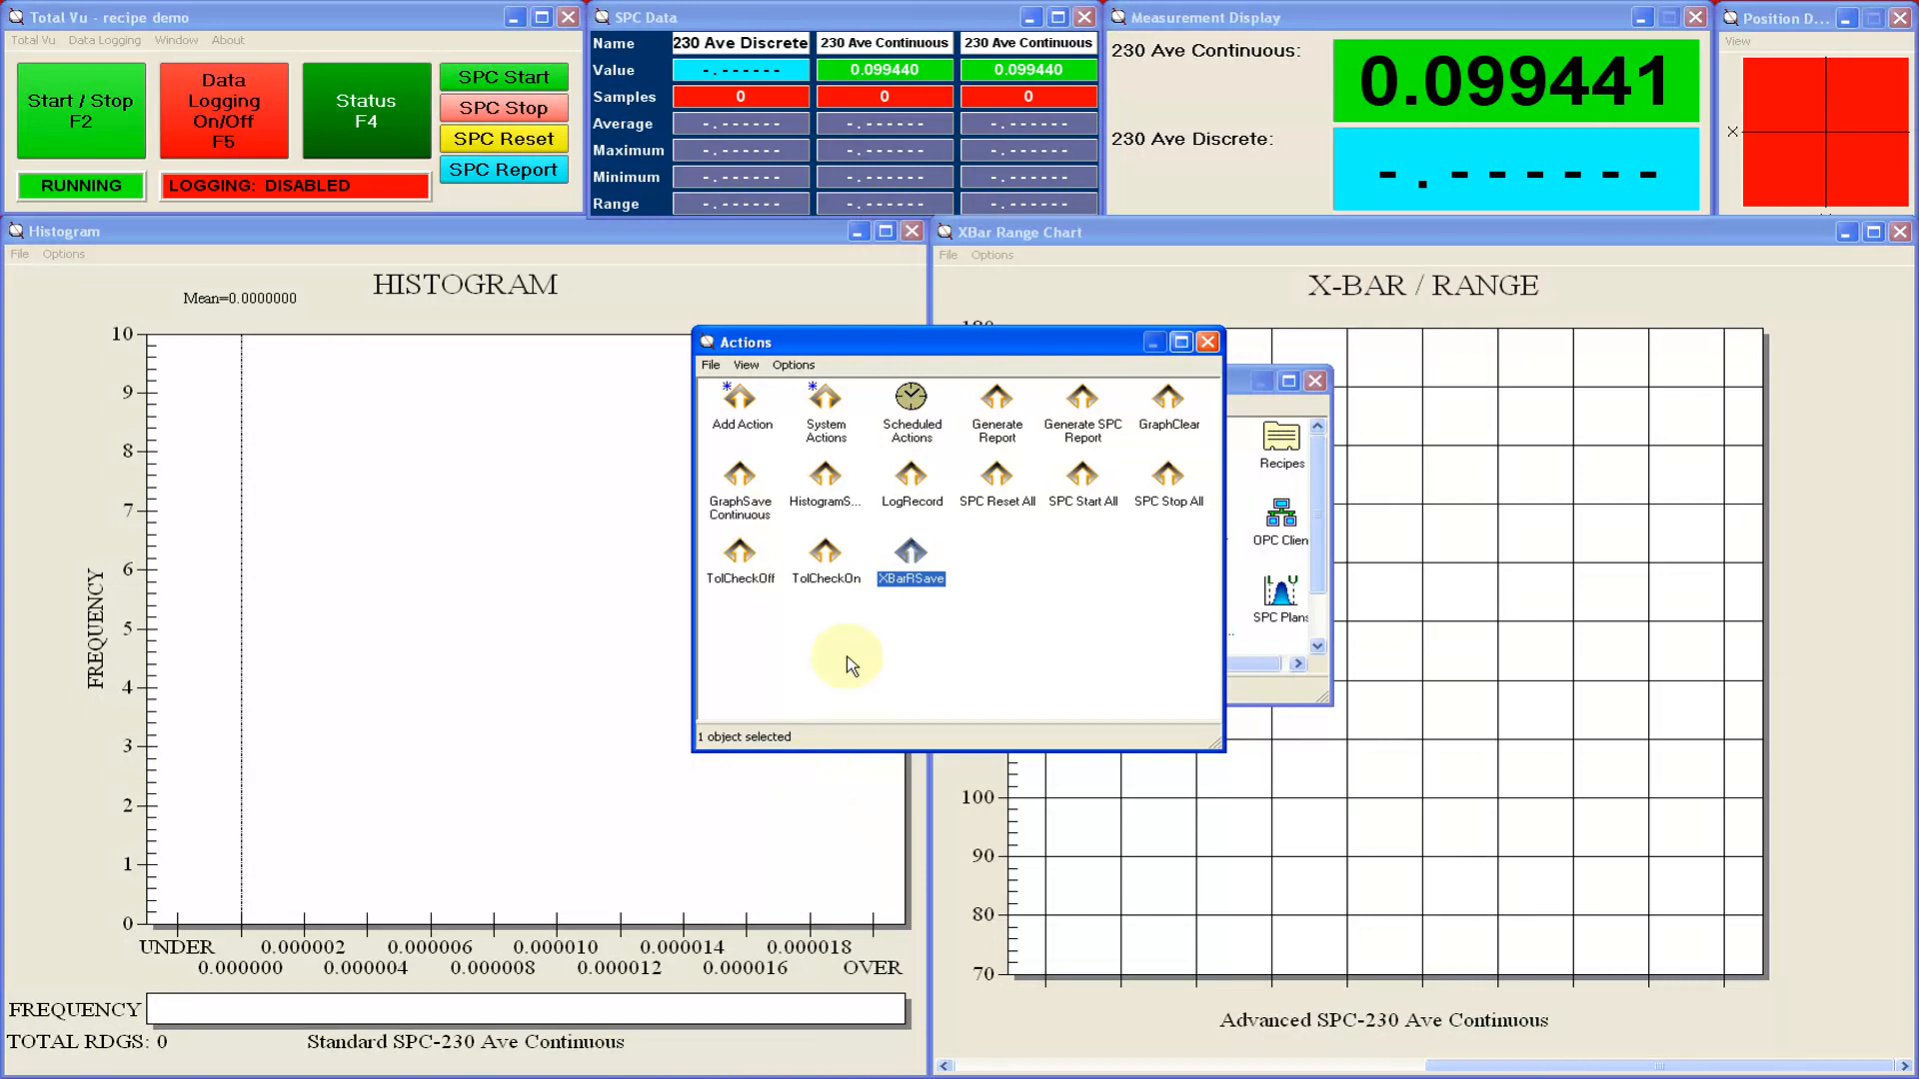
Add a new action and set its type to Log: Stop Selected.
left_click(740, 402)
double_click(739, 402)
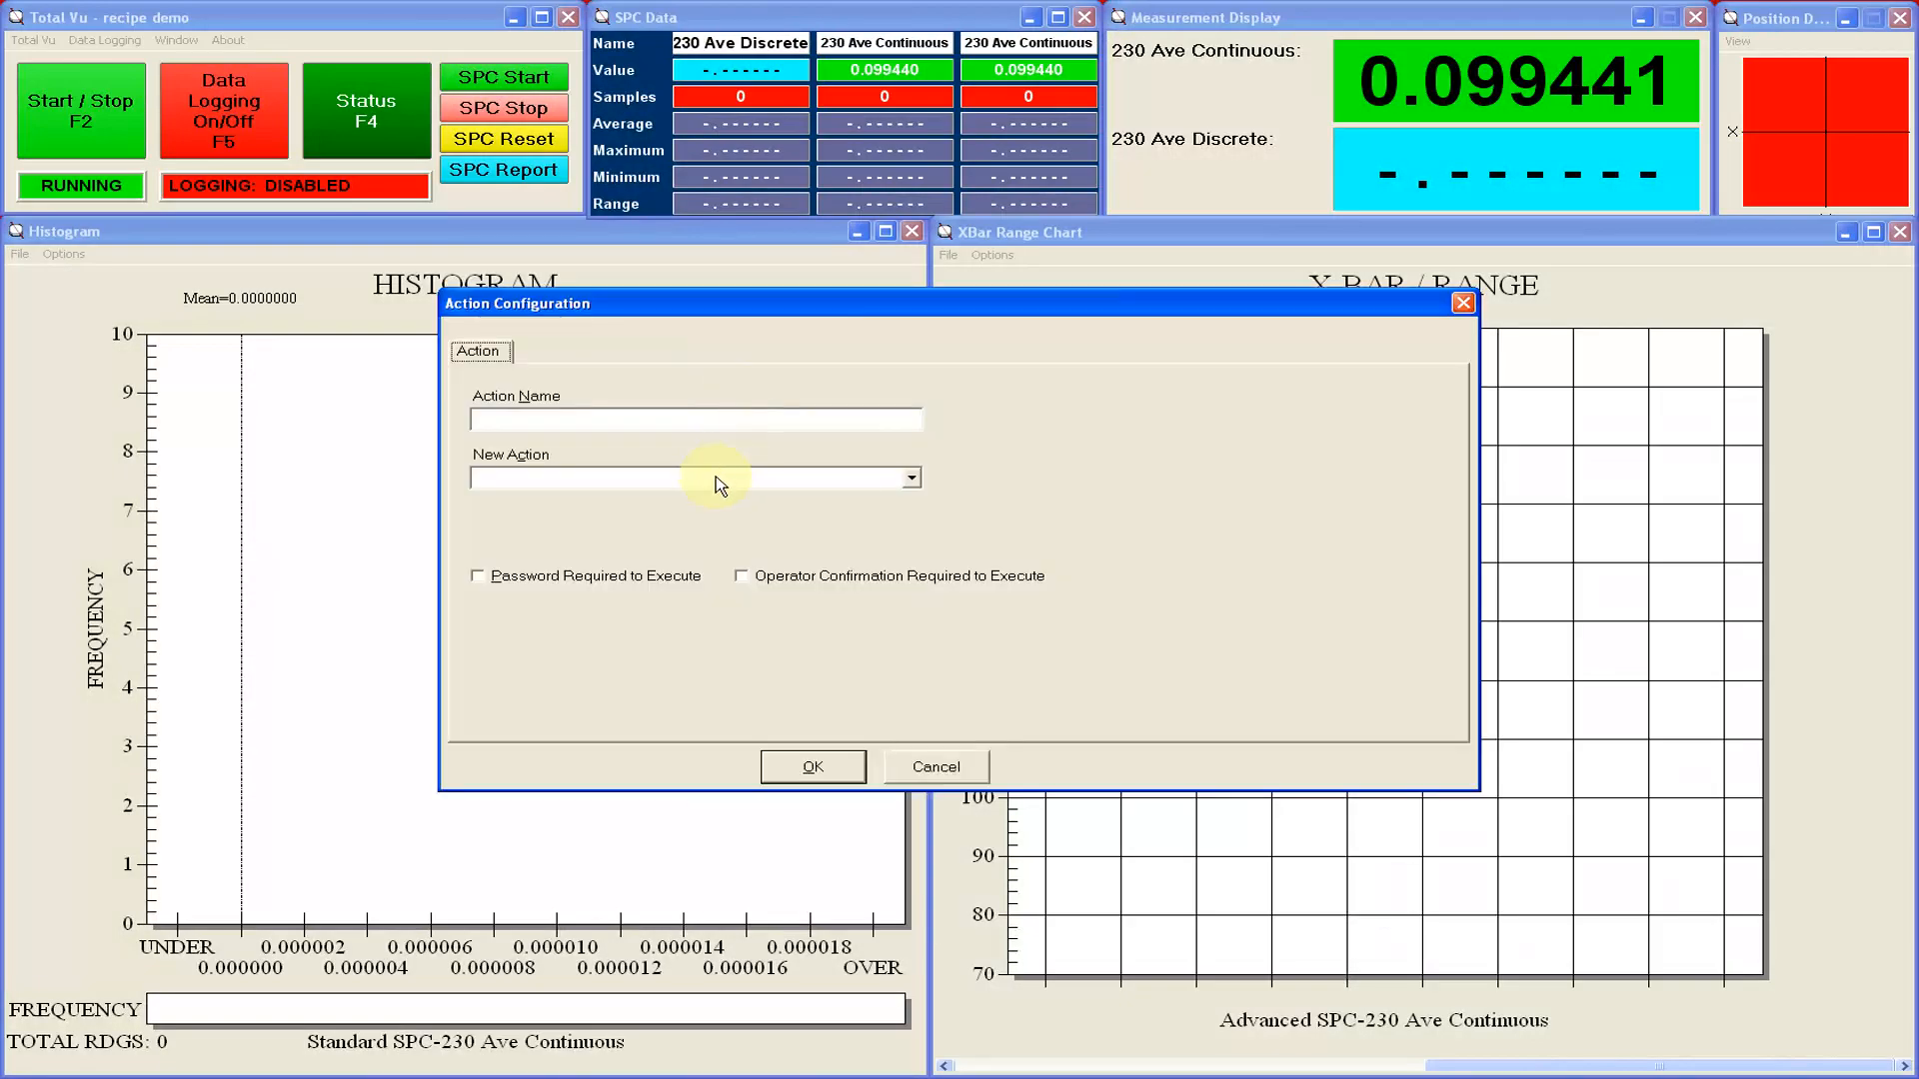
left_click(715, 475)
scroll(715, 475, "down", 5)
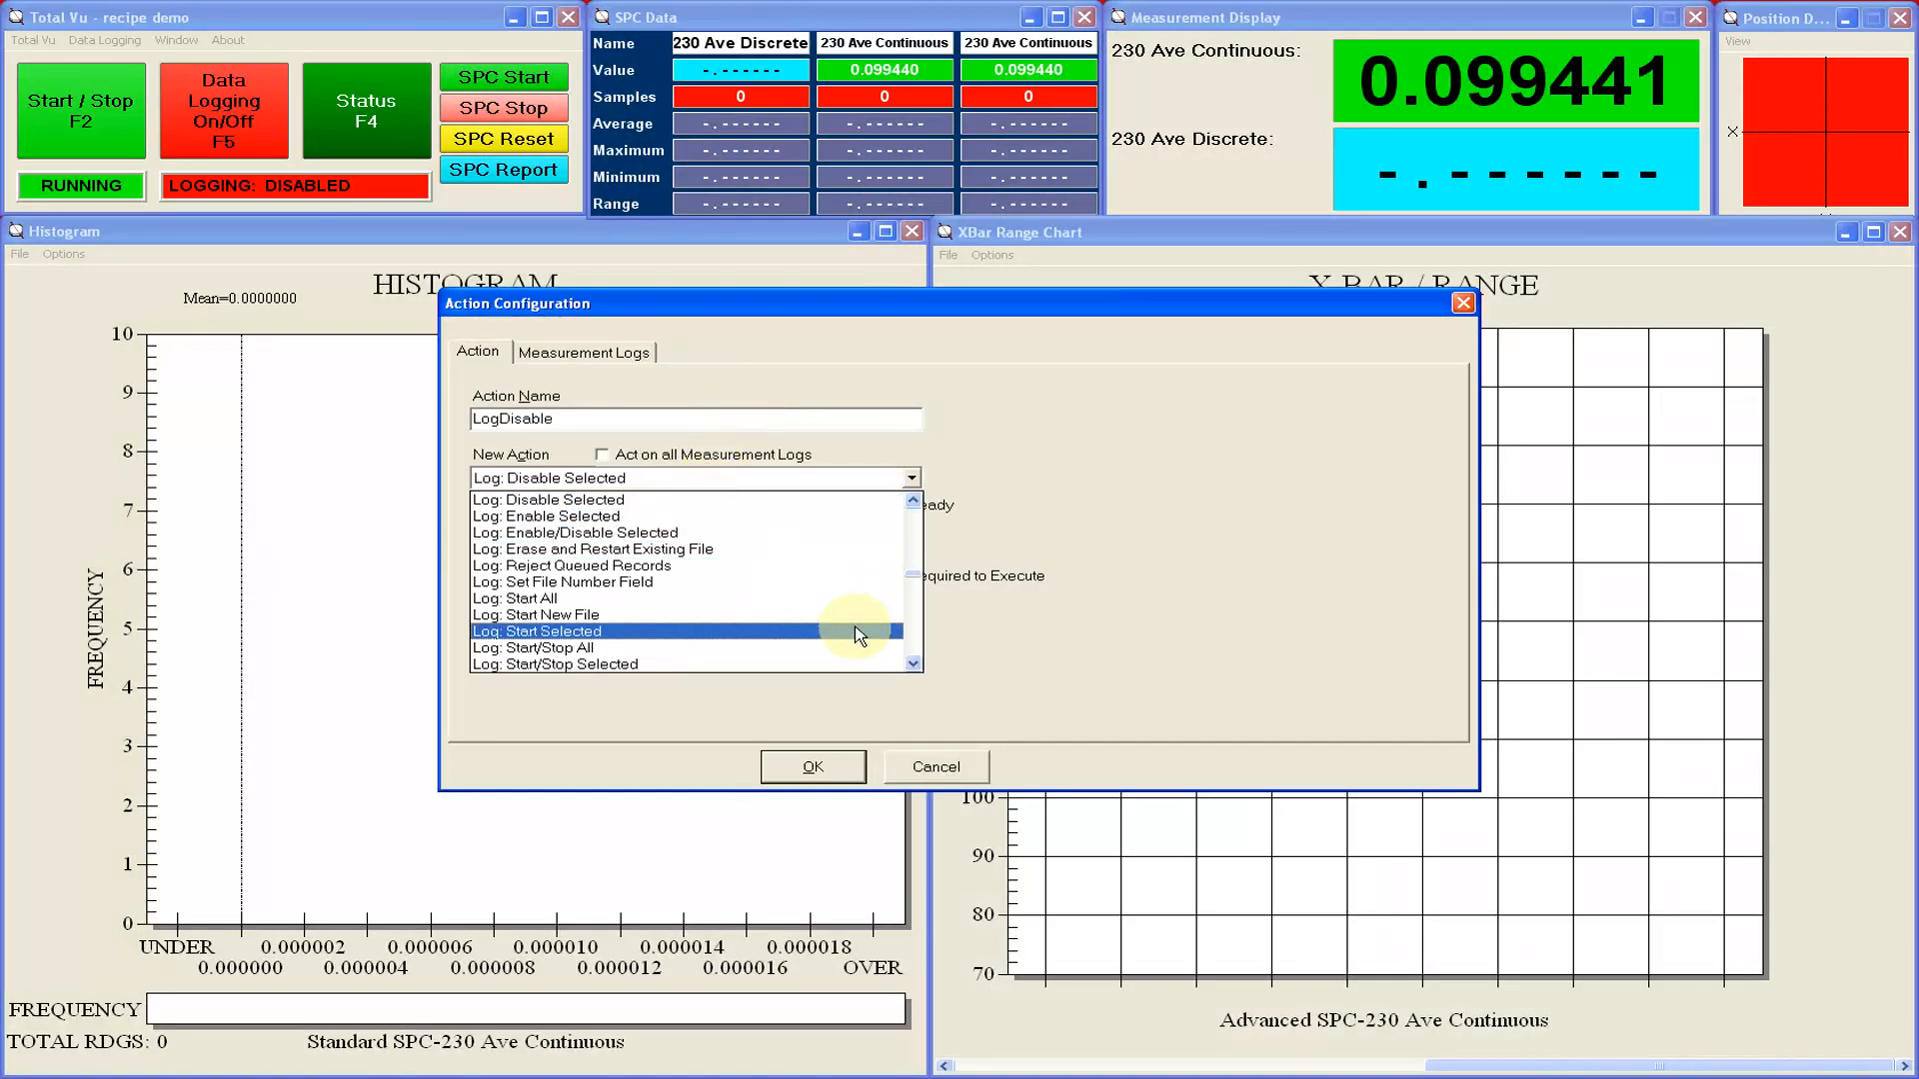
left_click(915, 664)
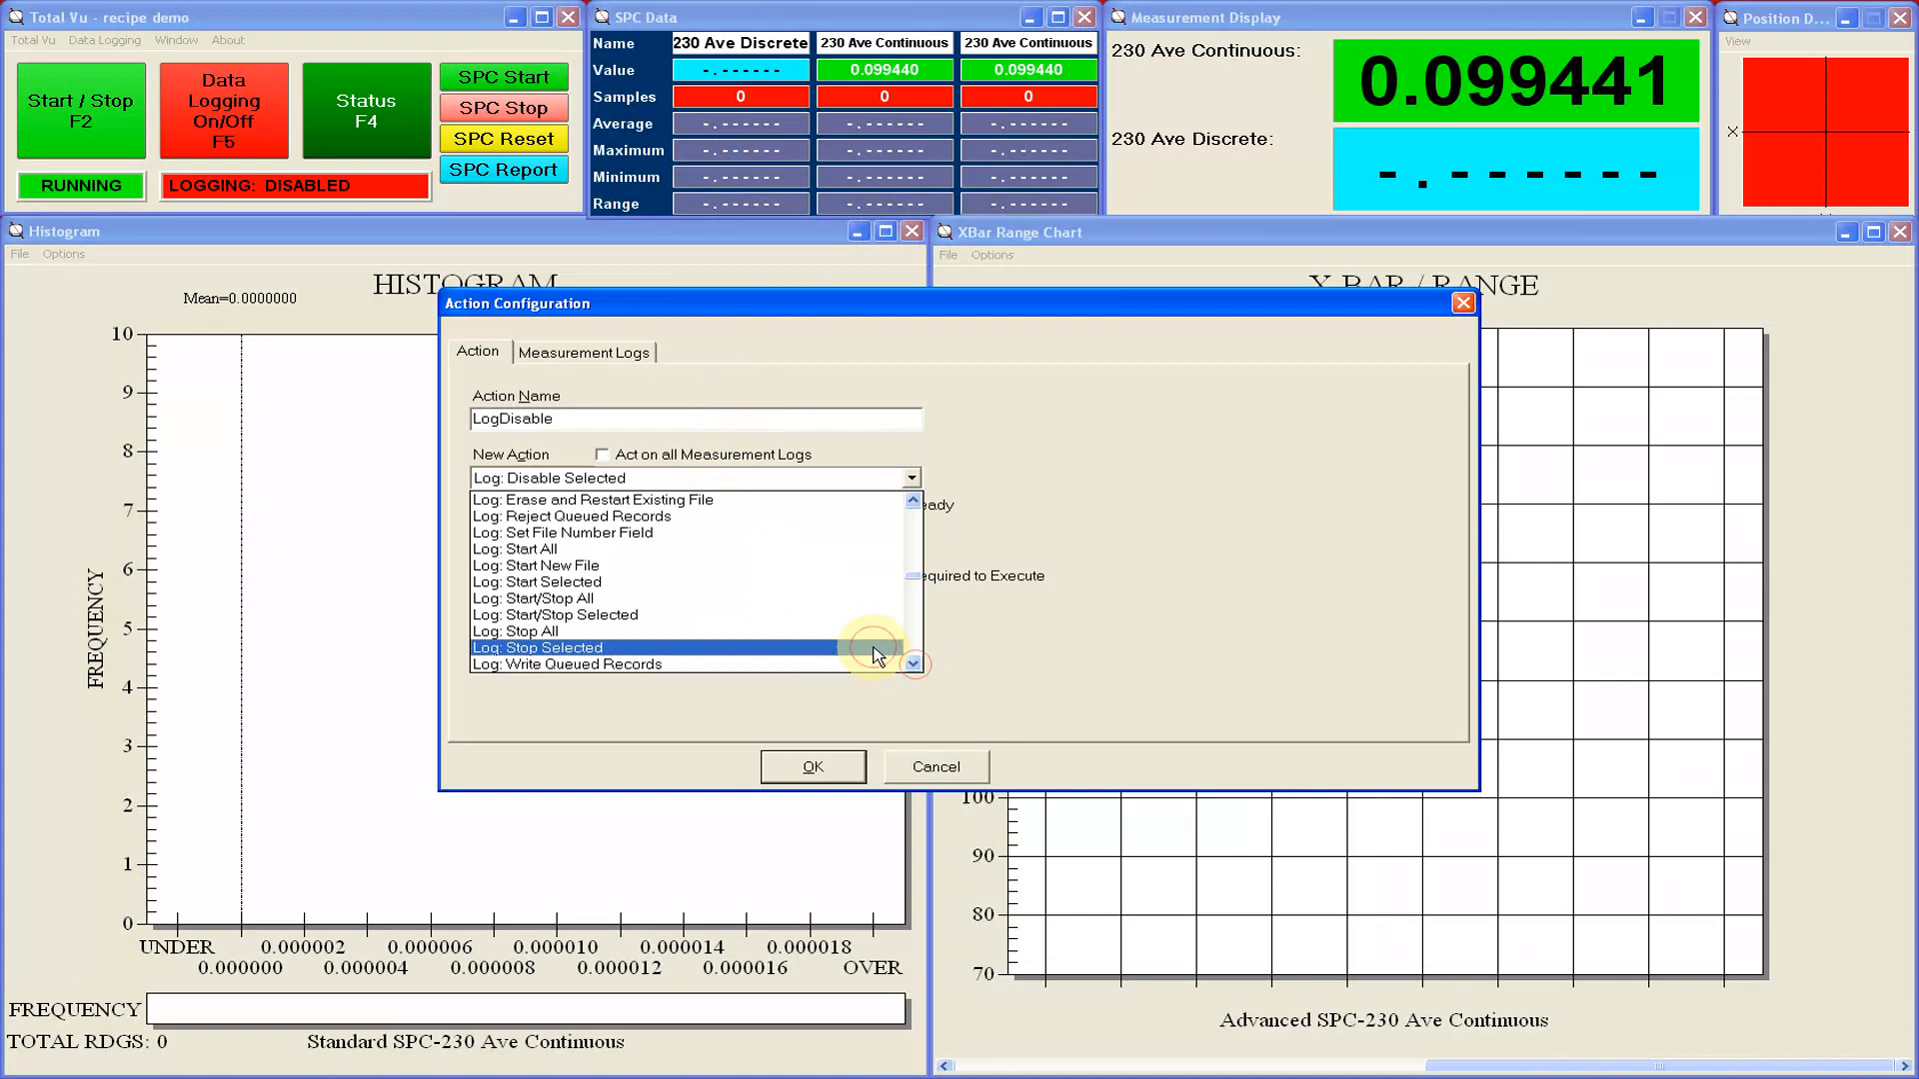
left_click(867, 648)
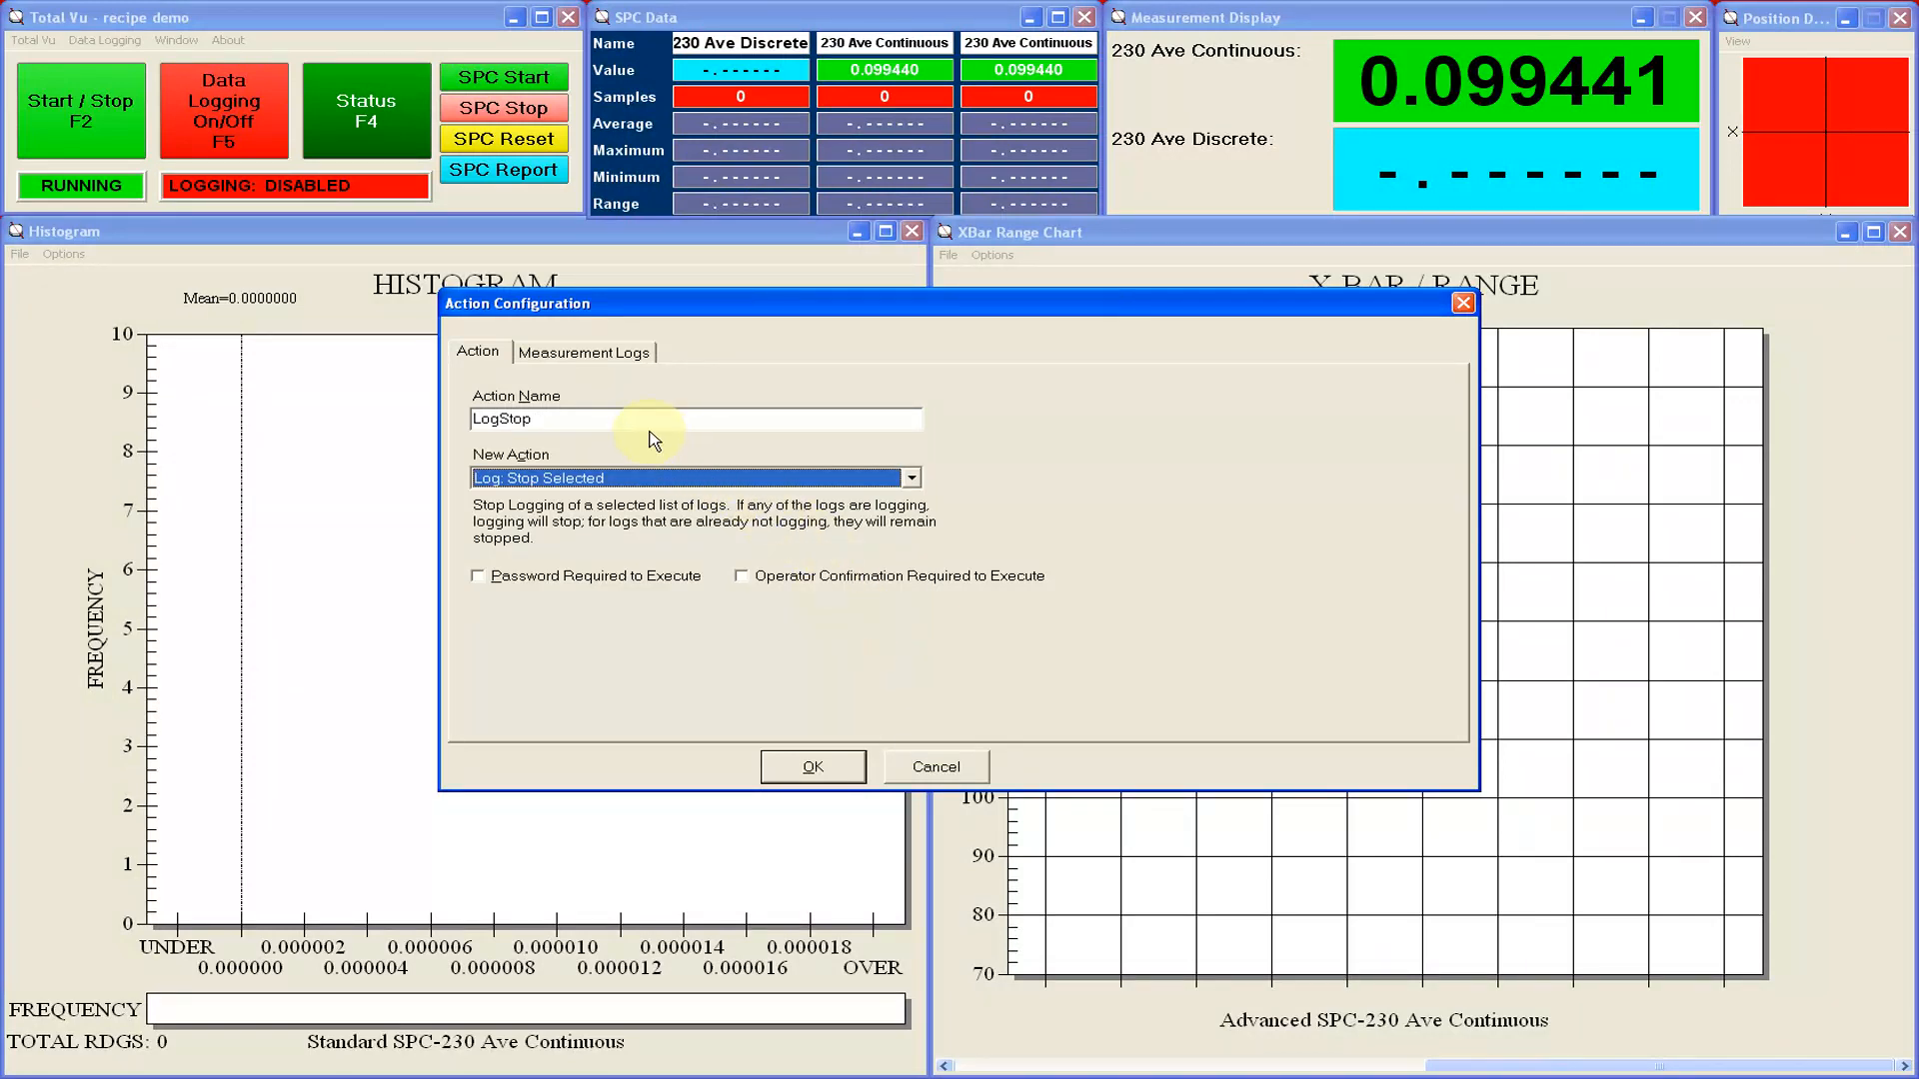
Add the Auto File Naming Demo measurement log to the LogStop action and confirm the action.
left_click(578, 351)
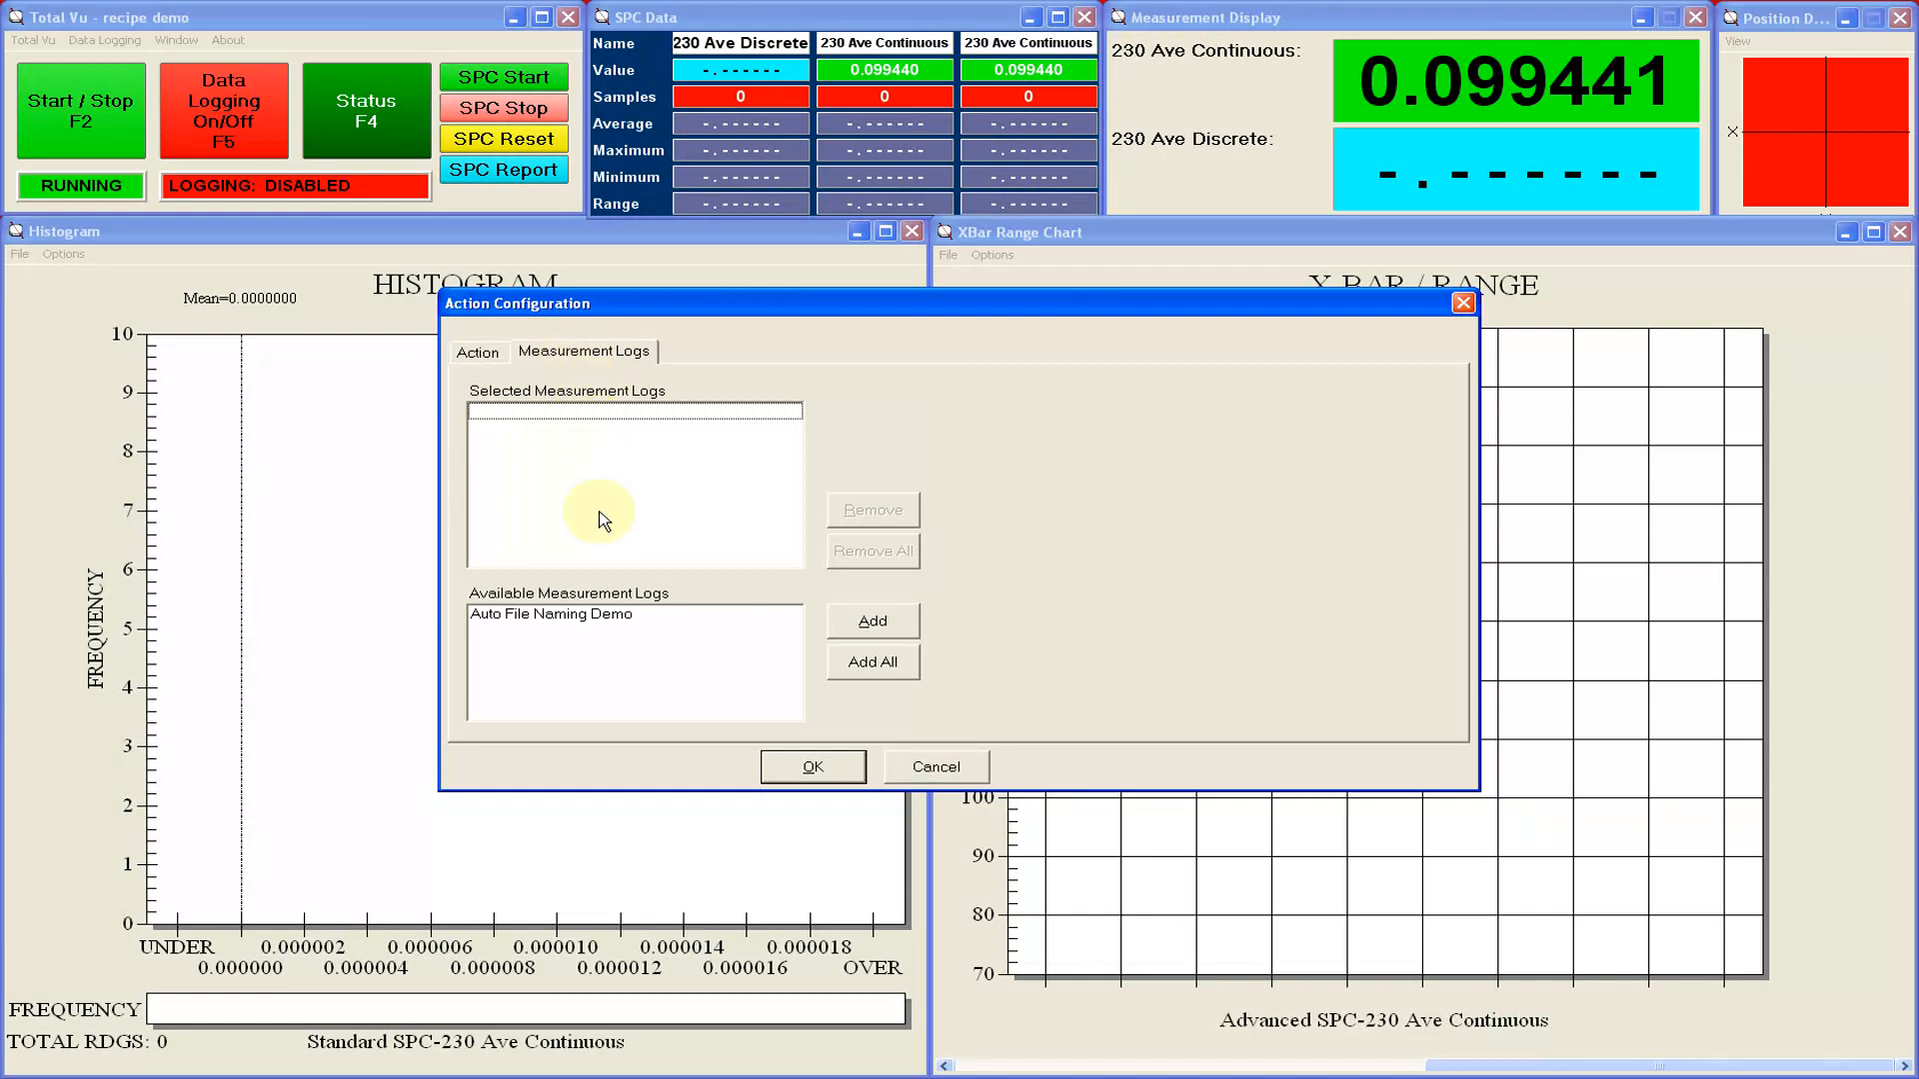
left_click(572, 615)
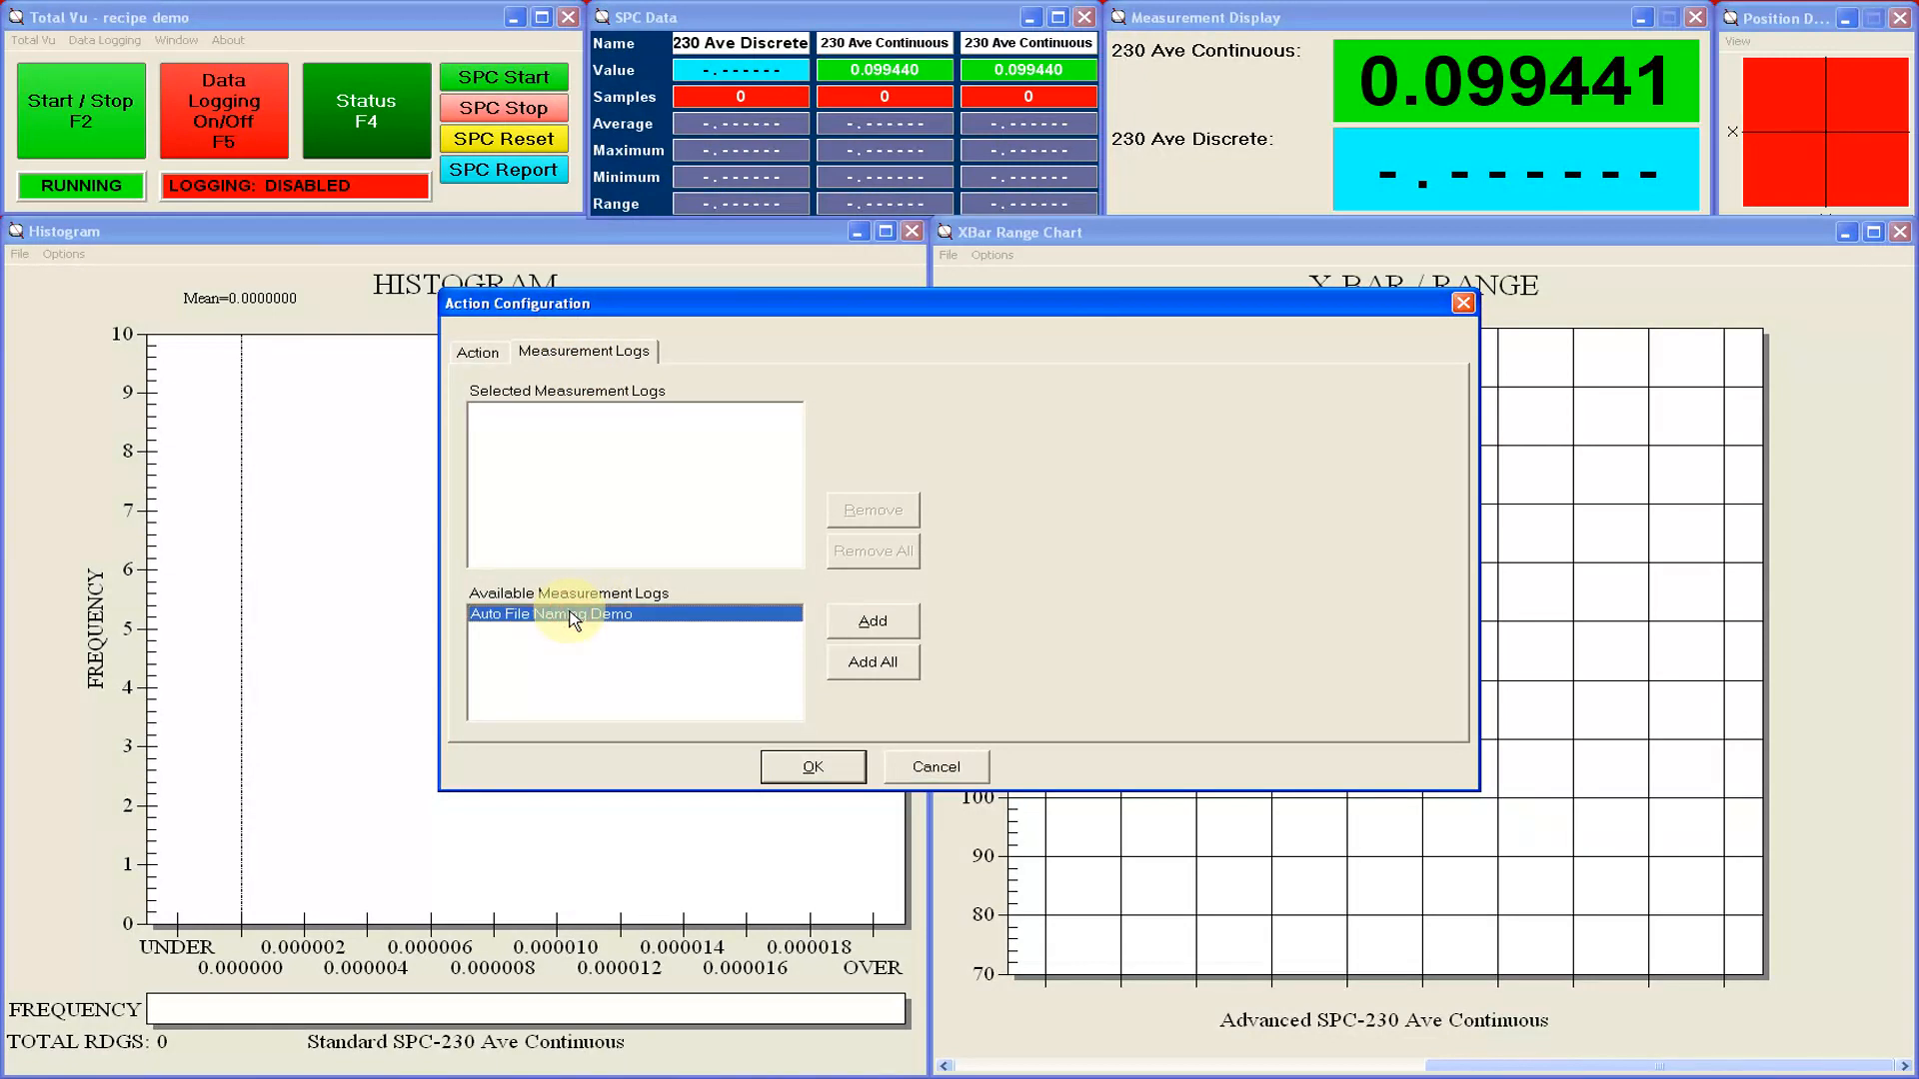
left_click(853, 623)
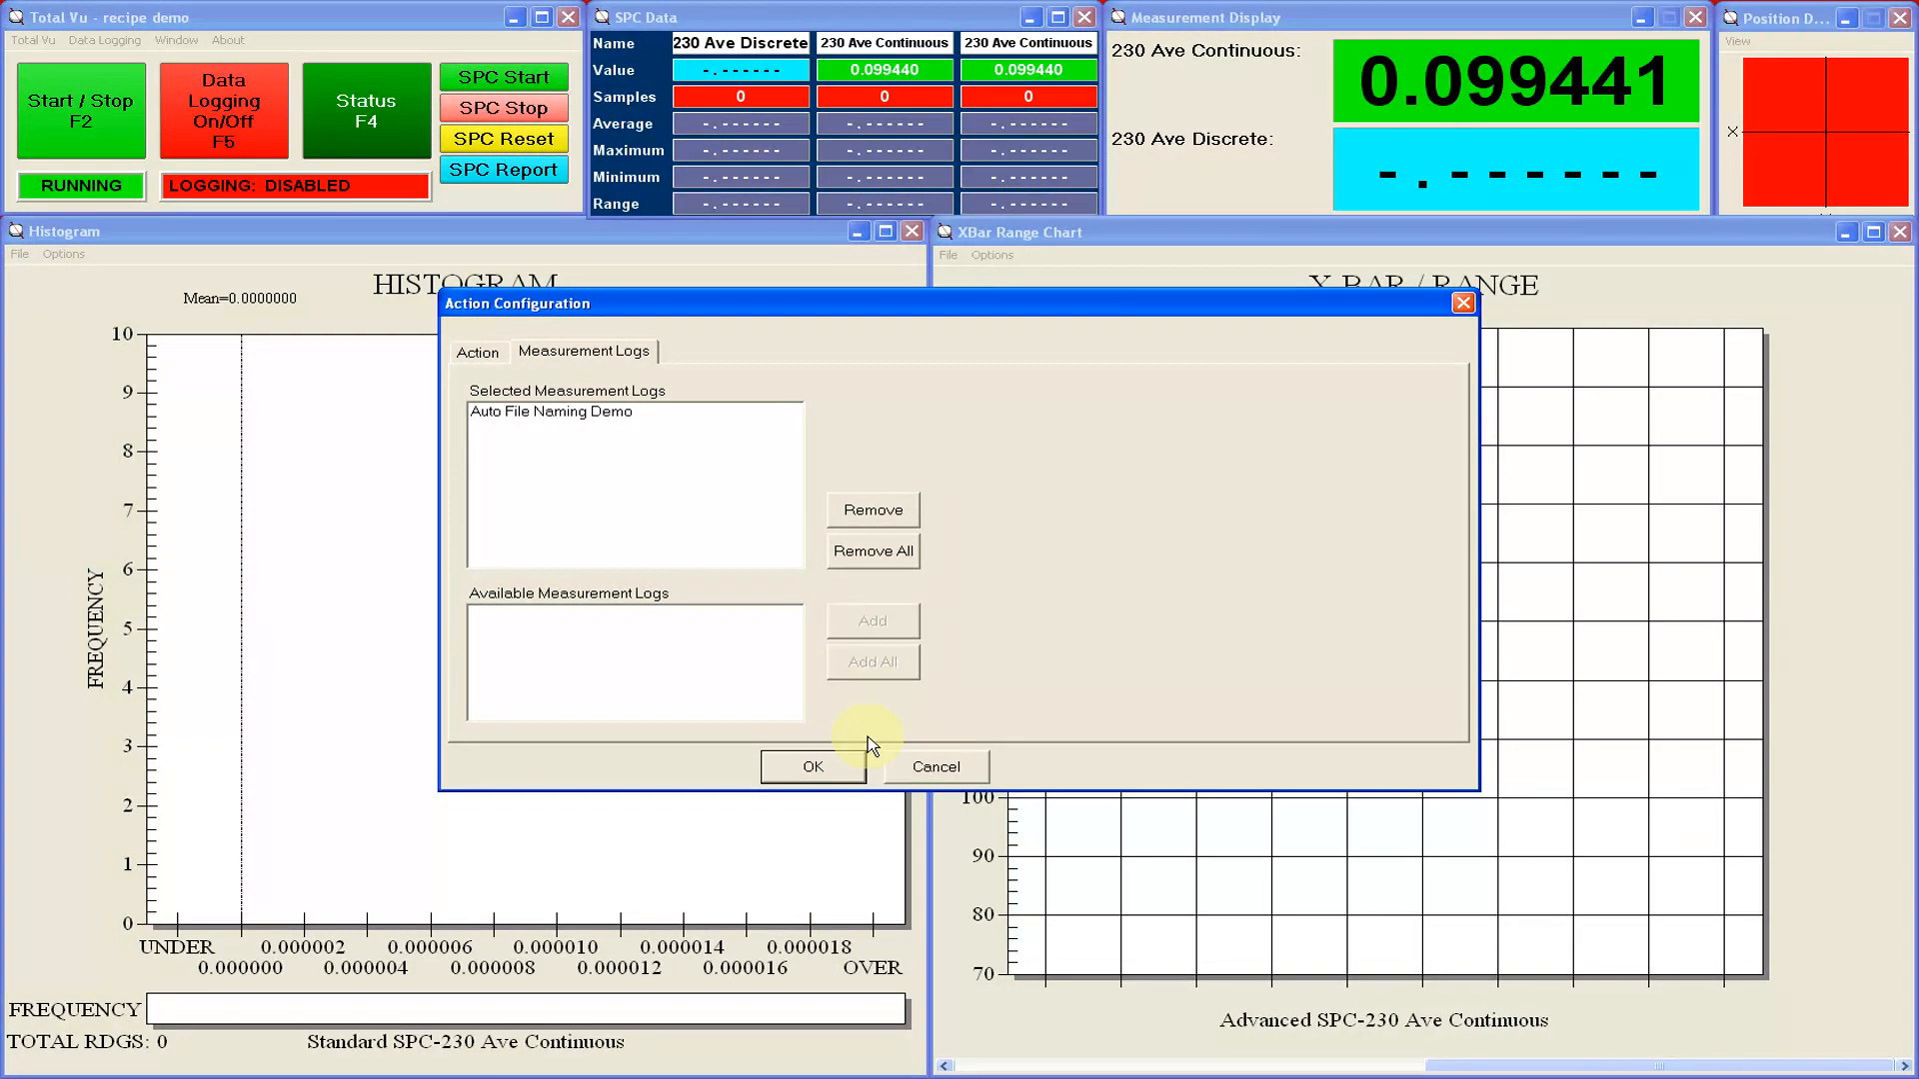
left_click(836, 764)
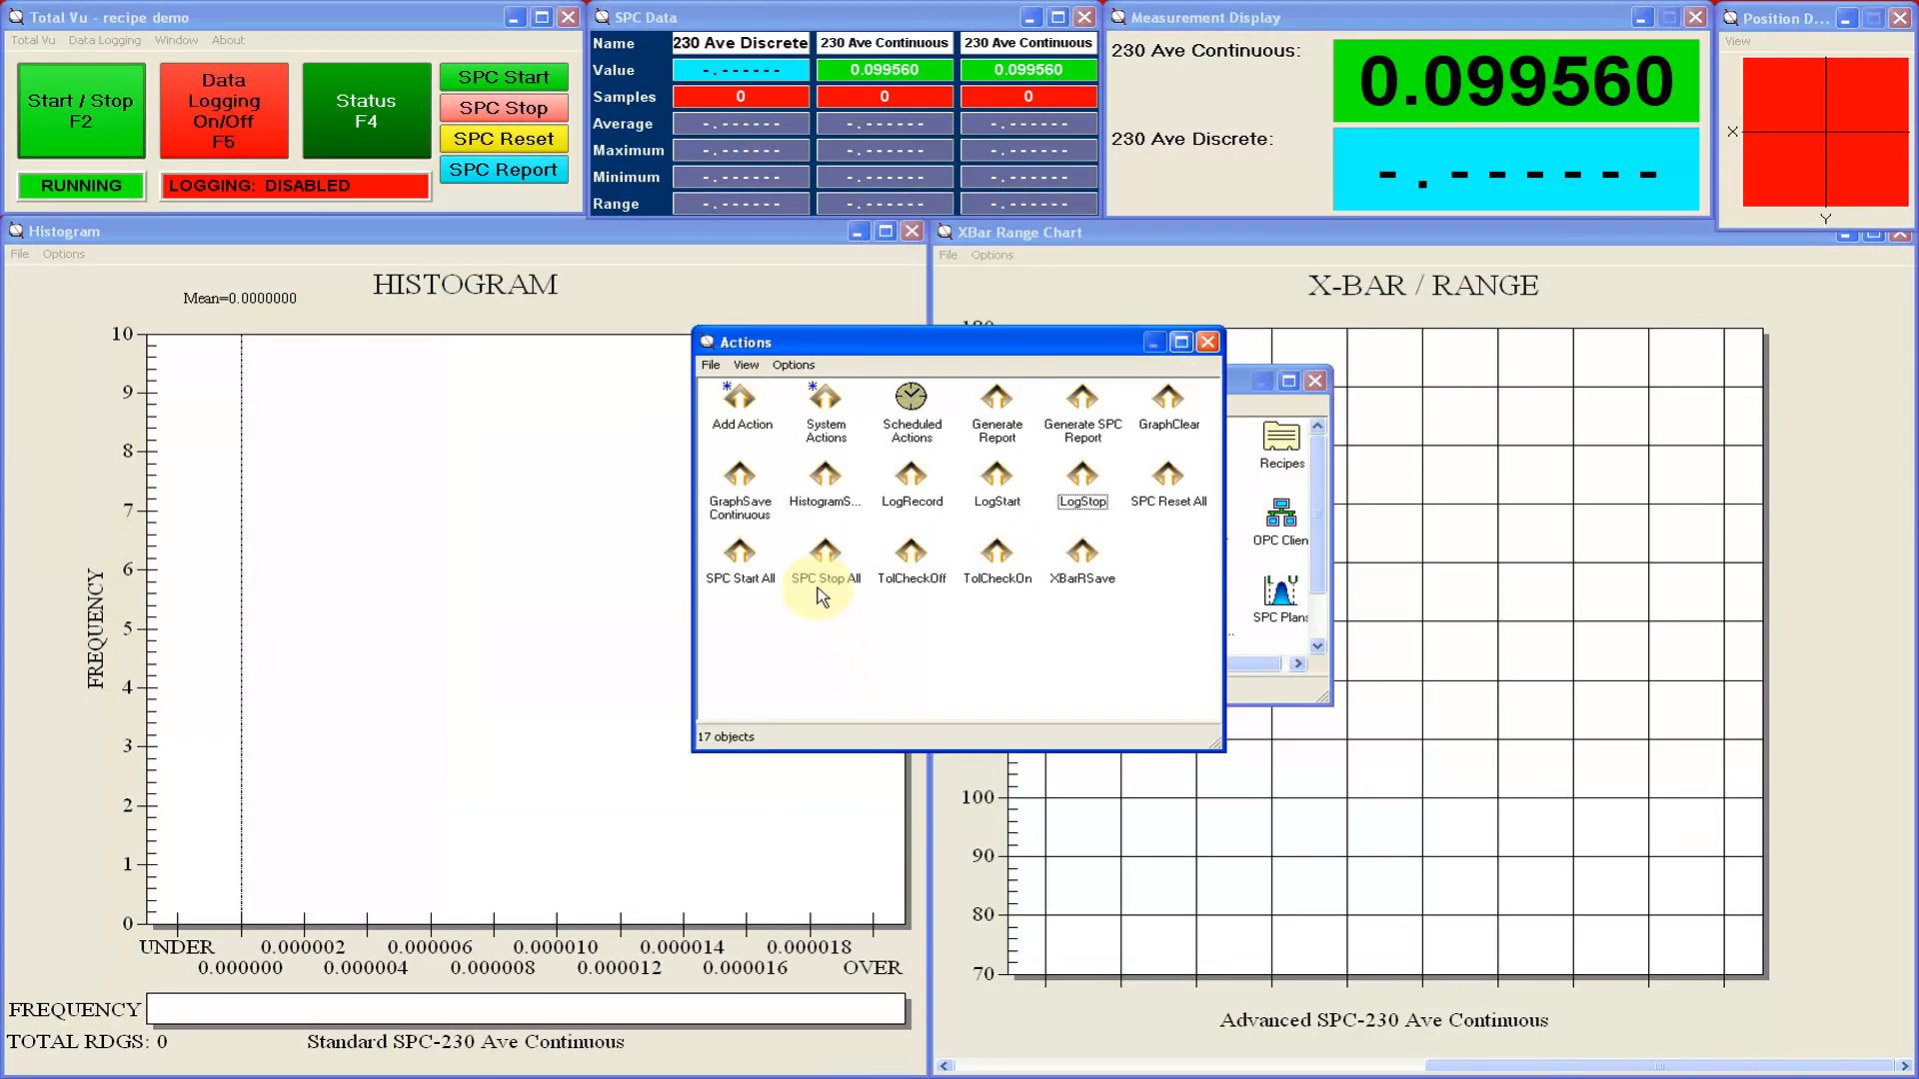
Add a new action of type Action: Sleep and name it Sleep 200.
double_click(740, 404)
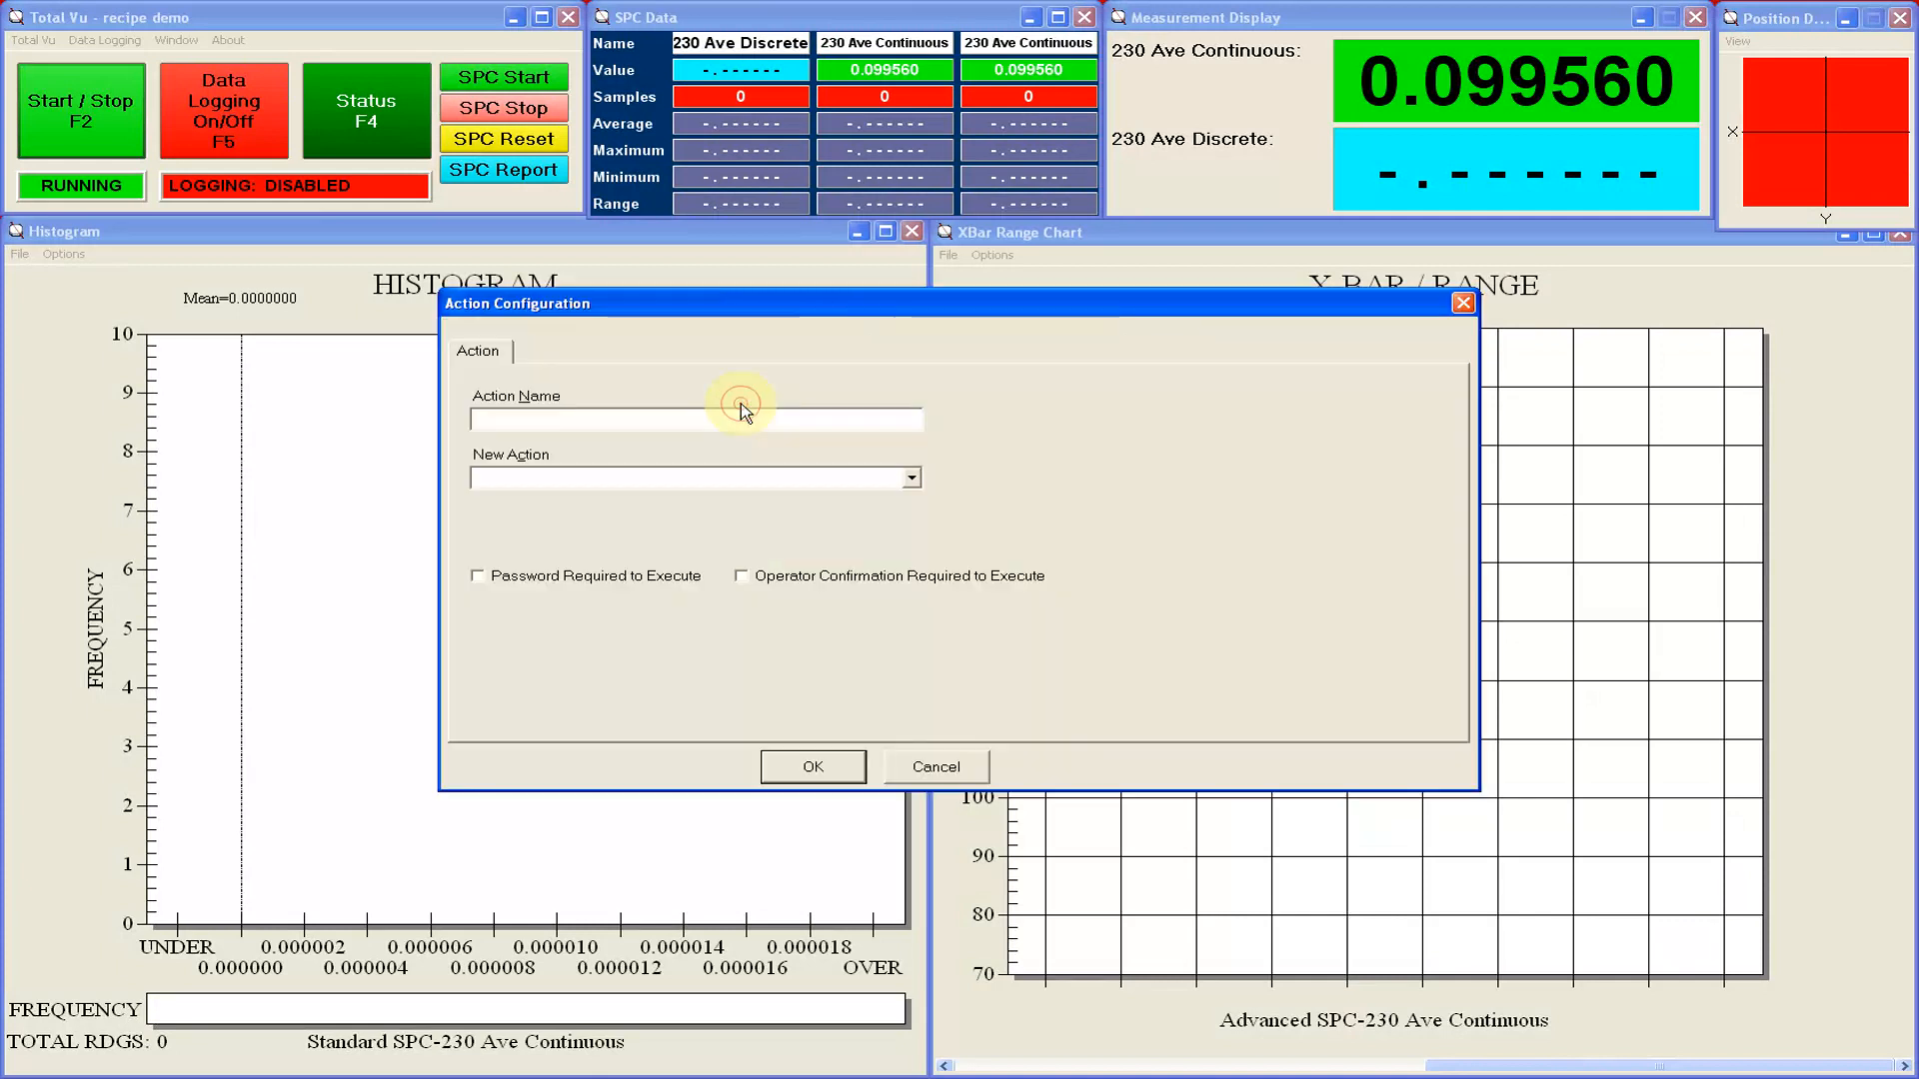
left_click(721, 479)
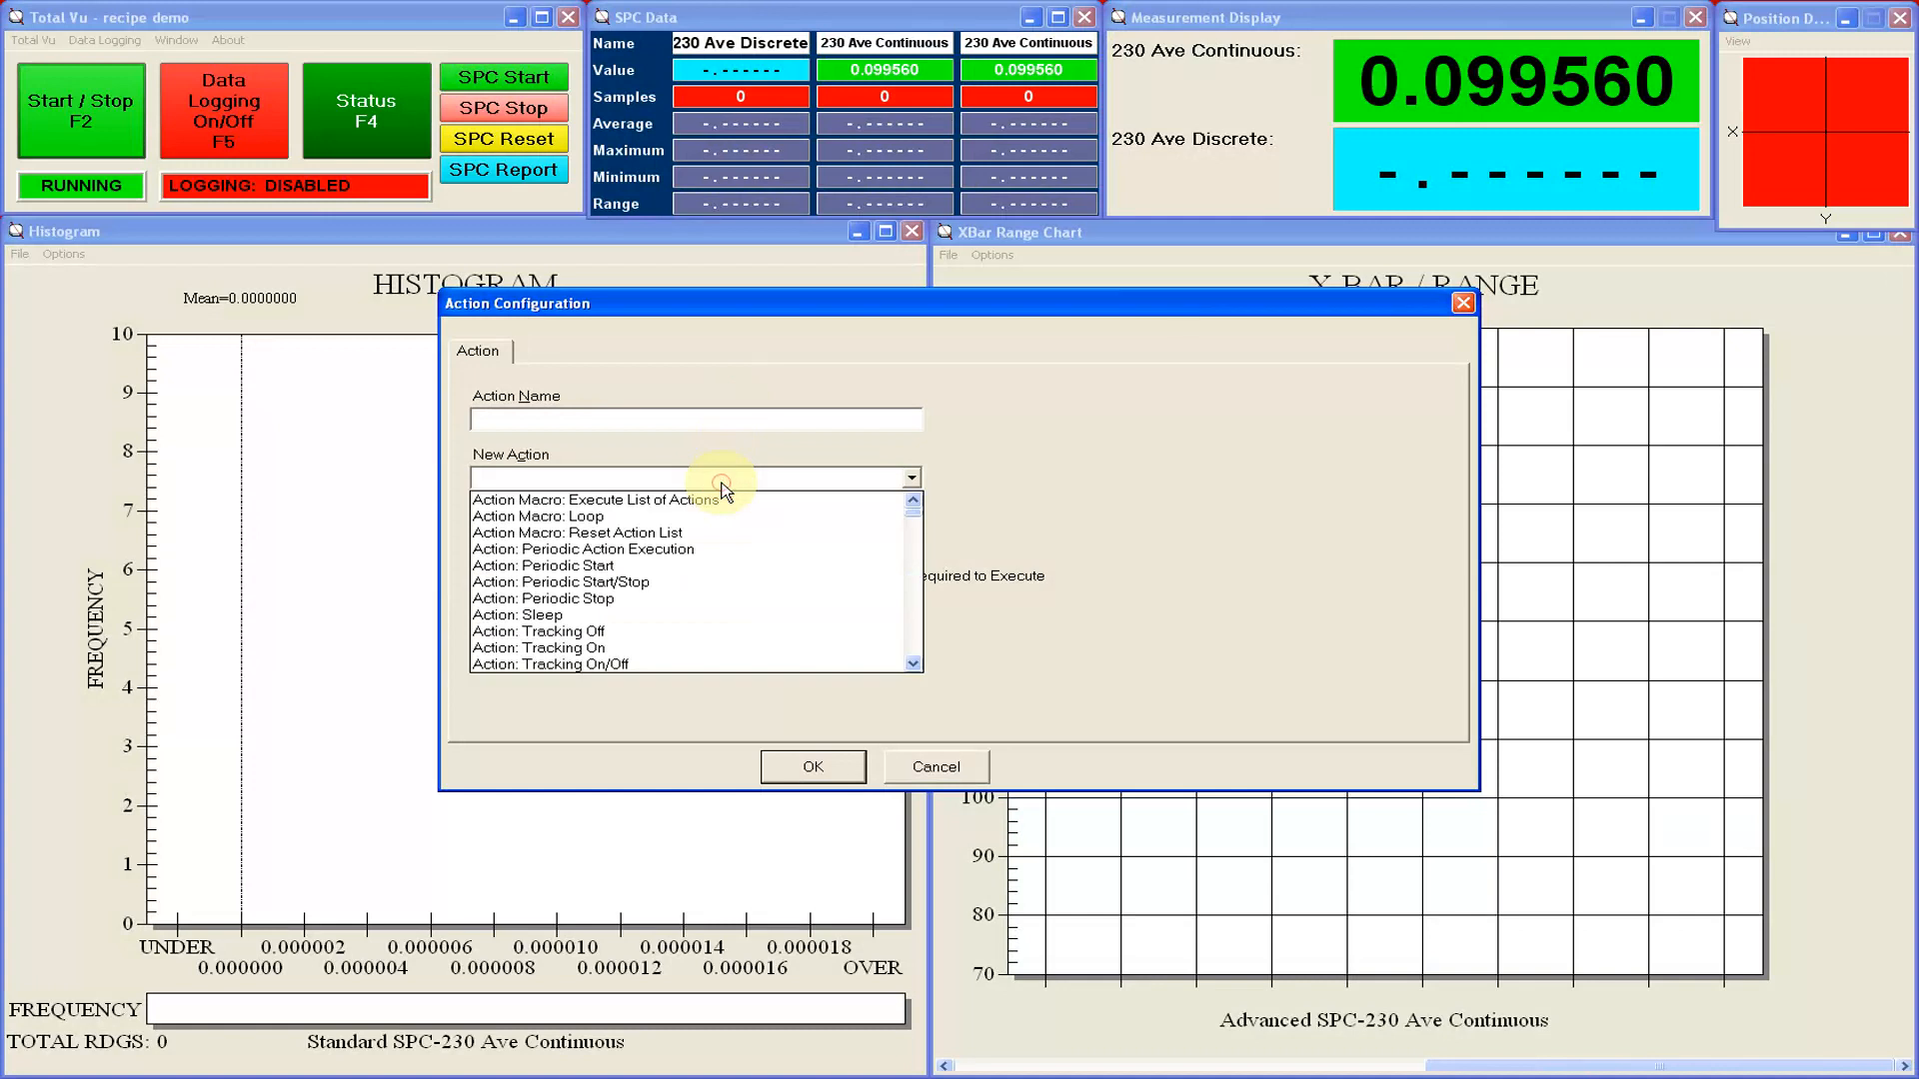
left_click(604, 615)
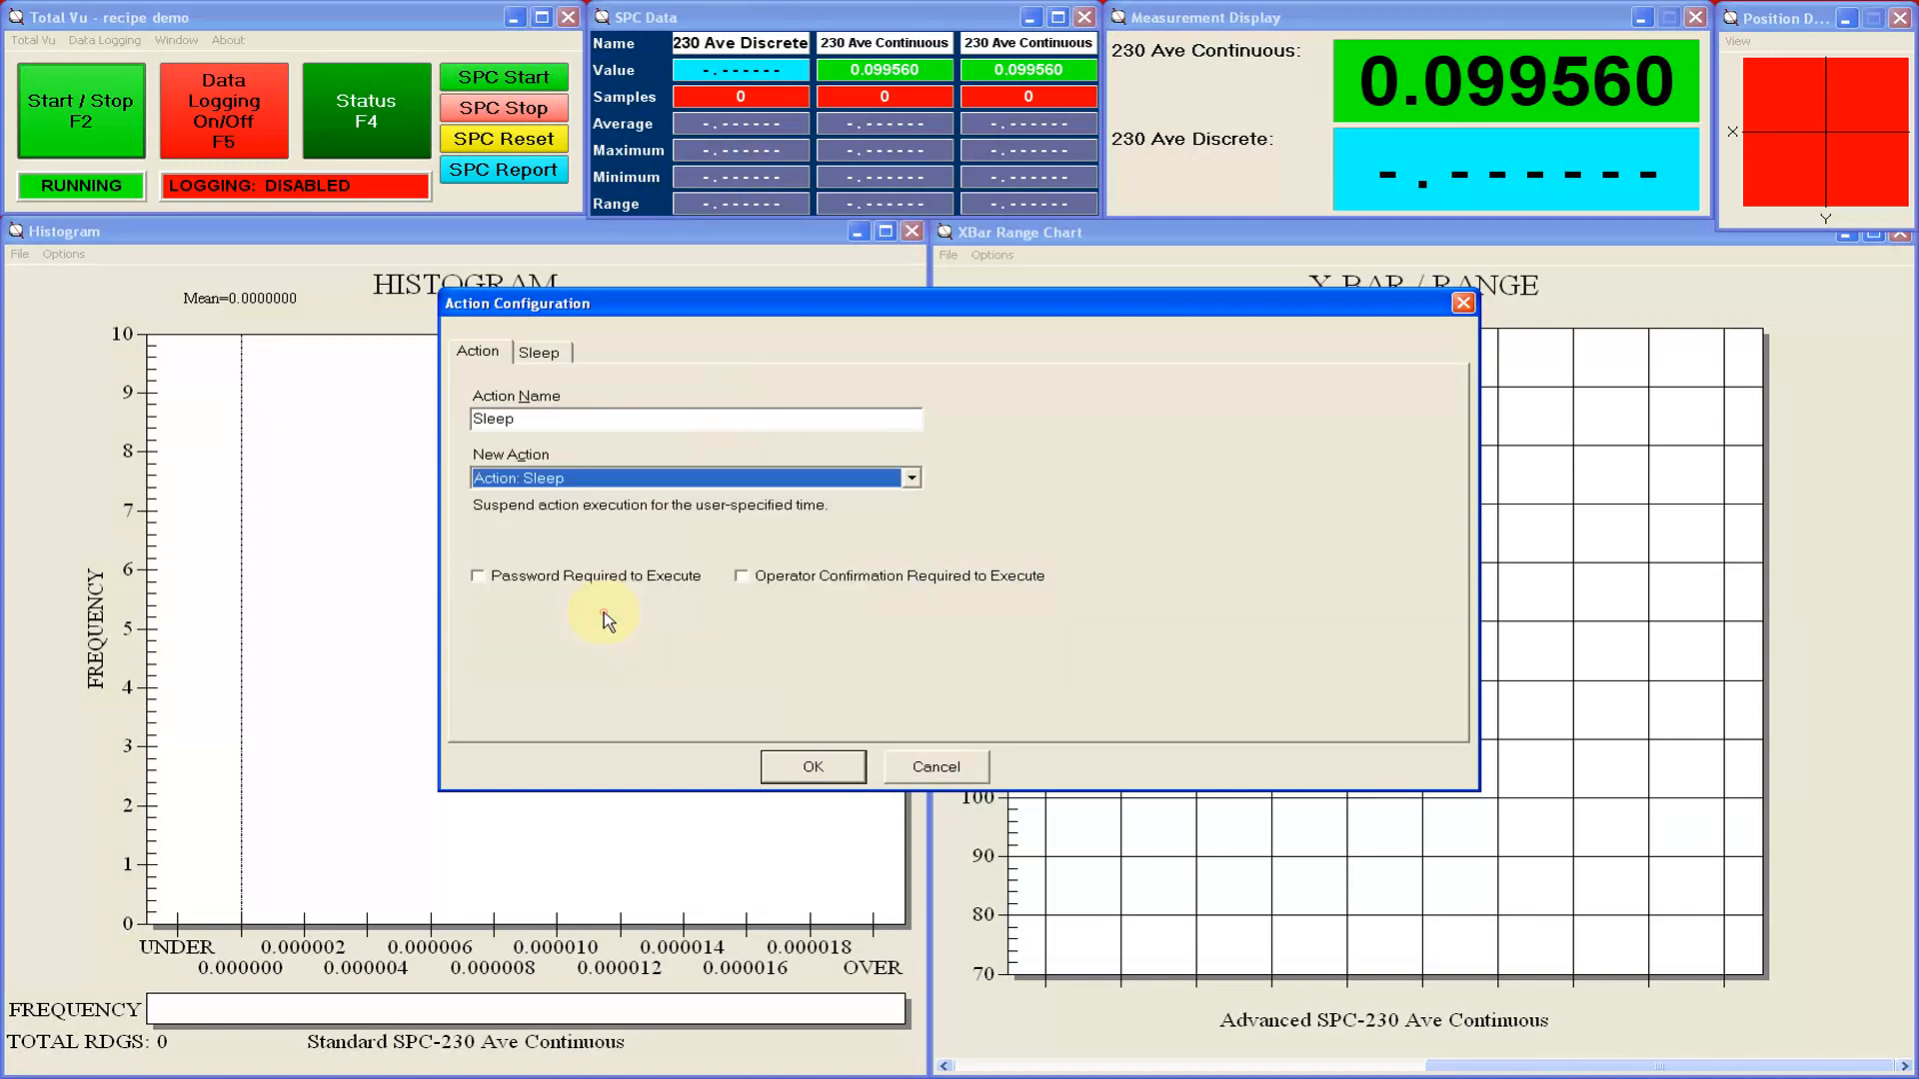
left_click(608, 419)
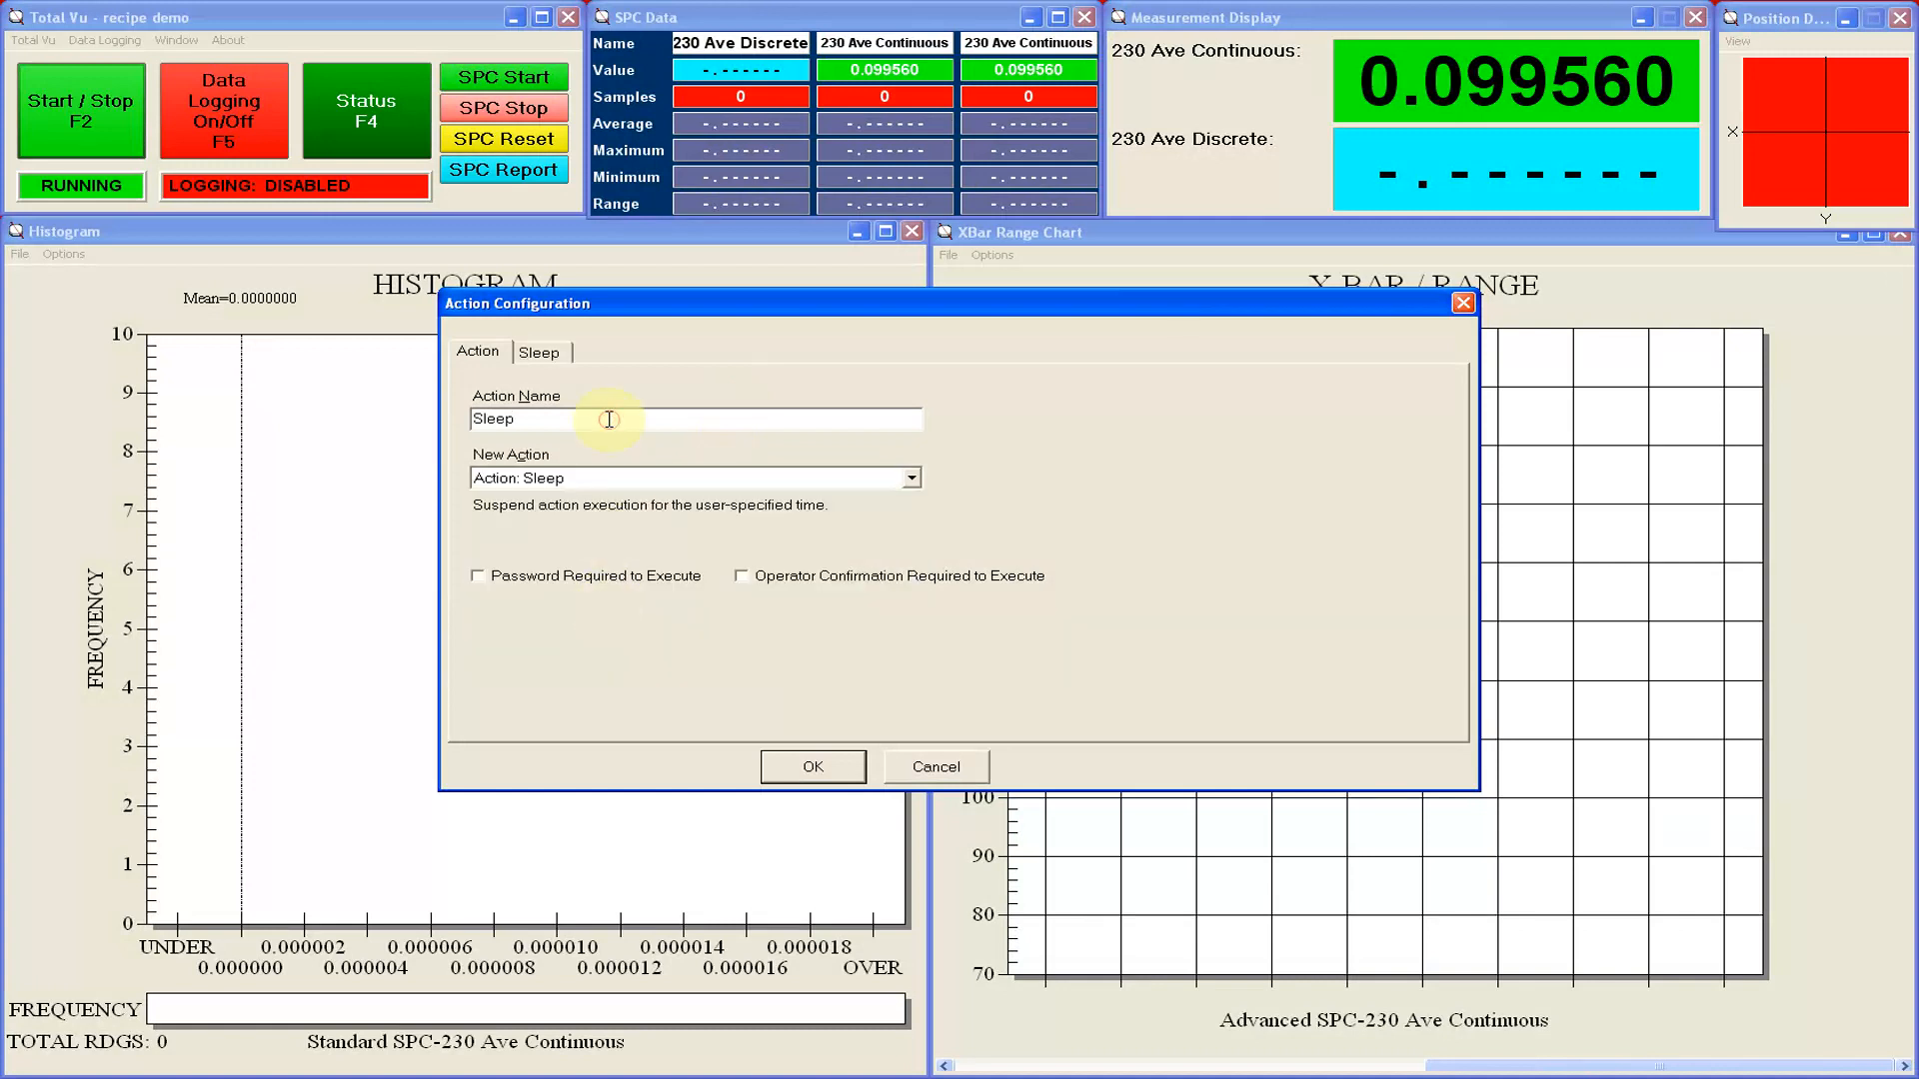
type("200")
Set the sleep time to 200 milliseconds and confirm the action.
left_click(537, 358)
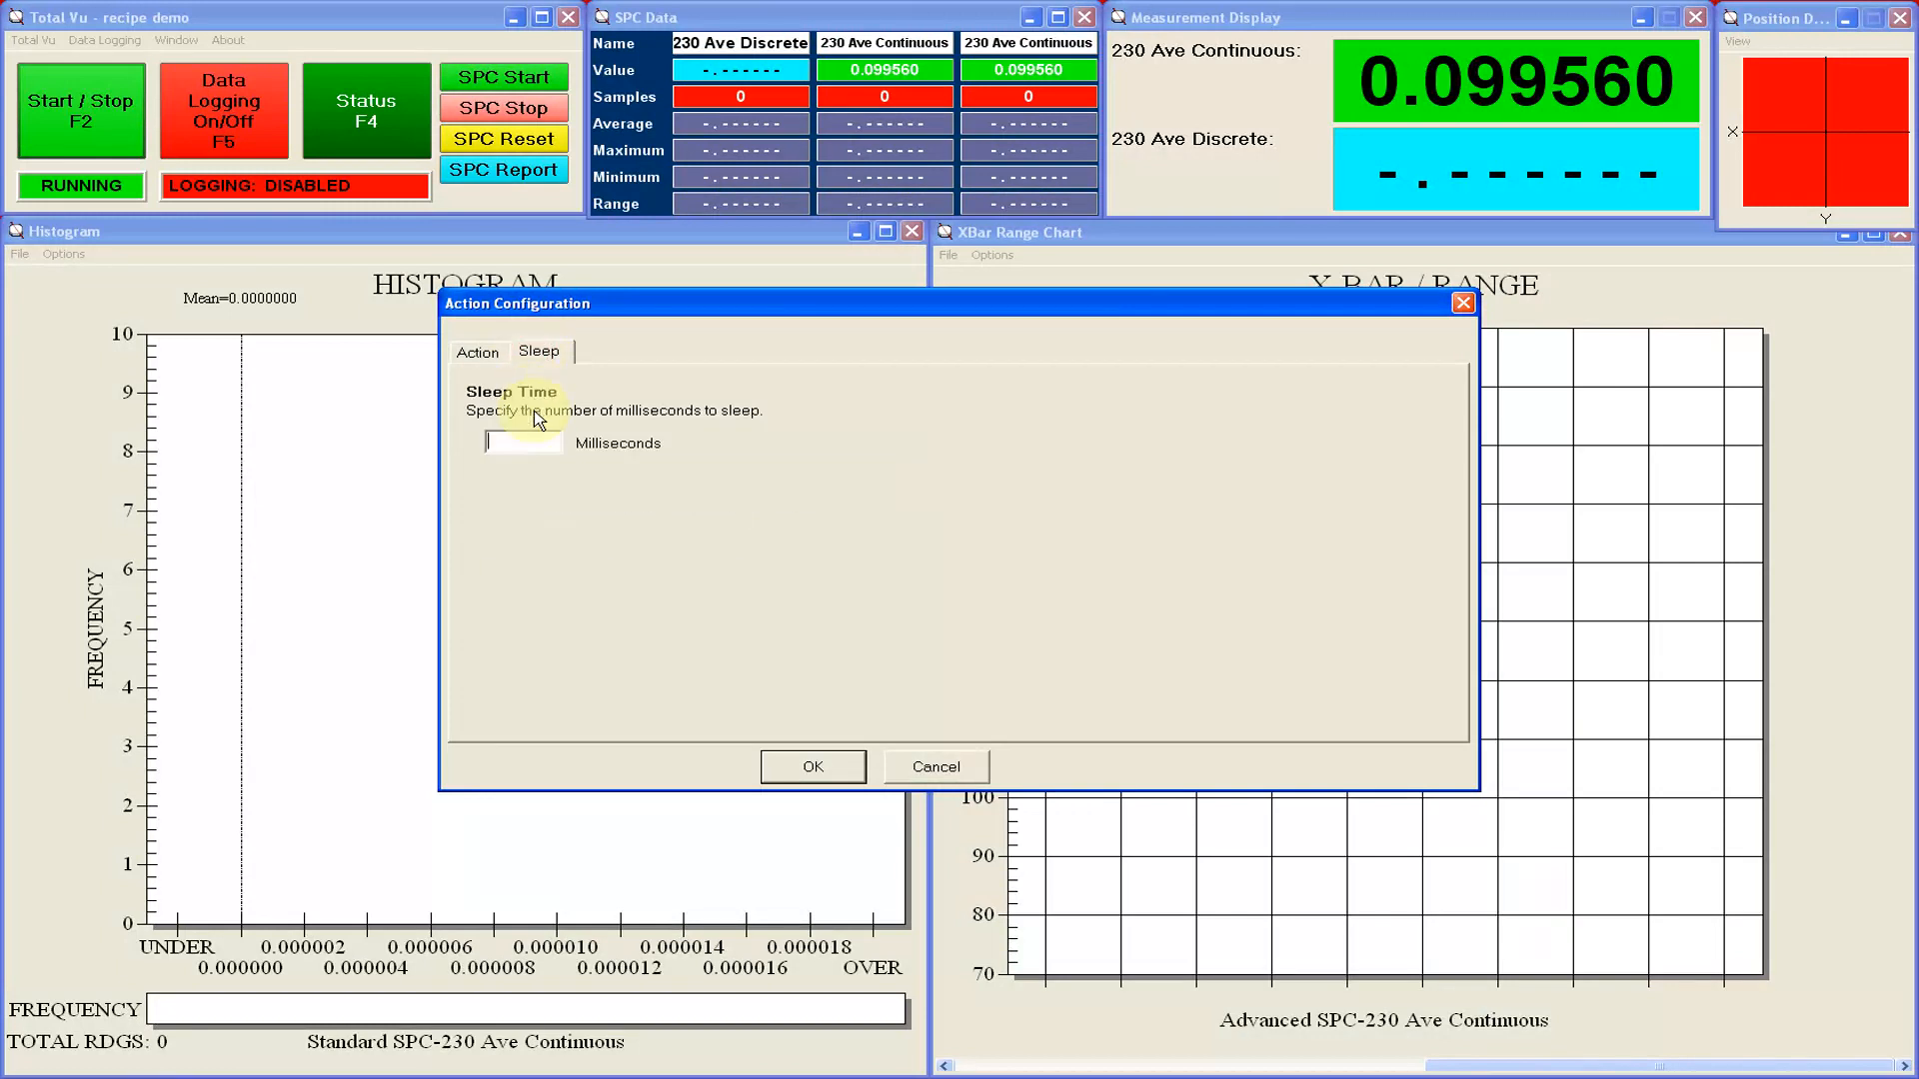
left_click(528, 441)
type("200")
left_click(798, 769)
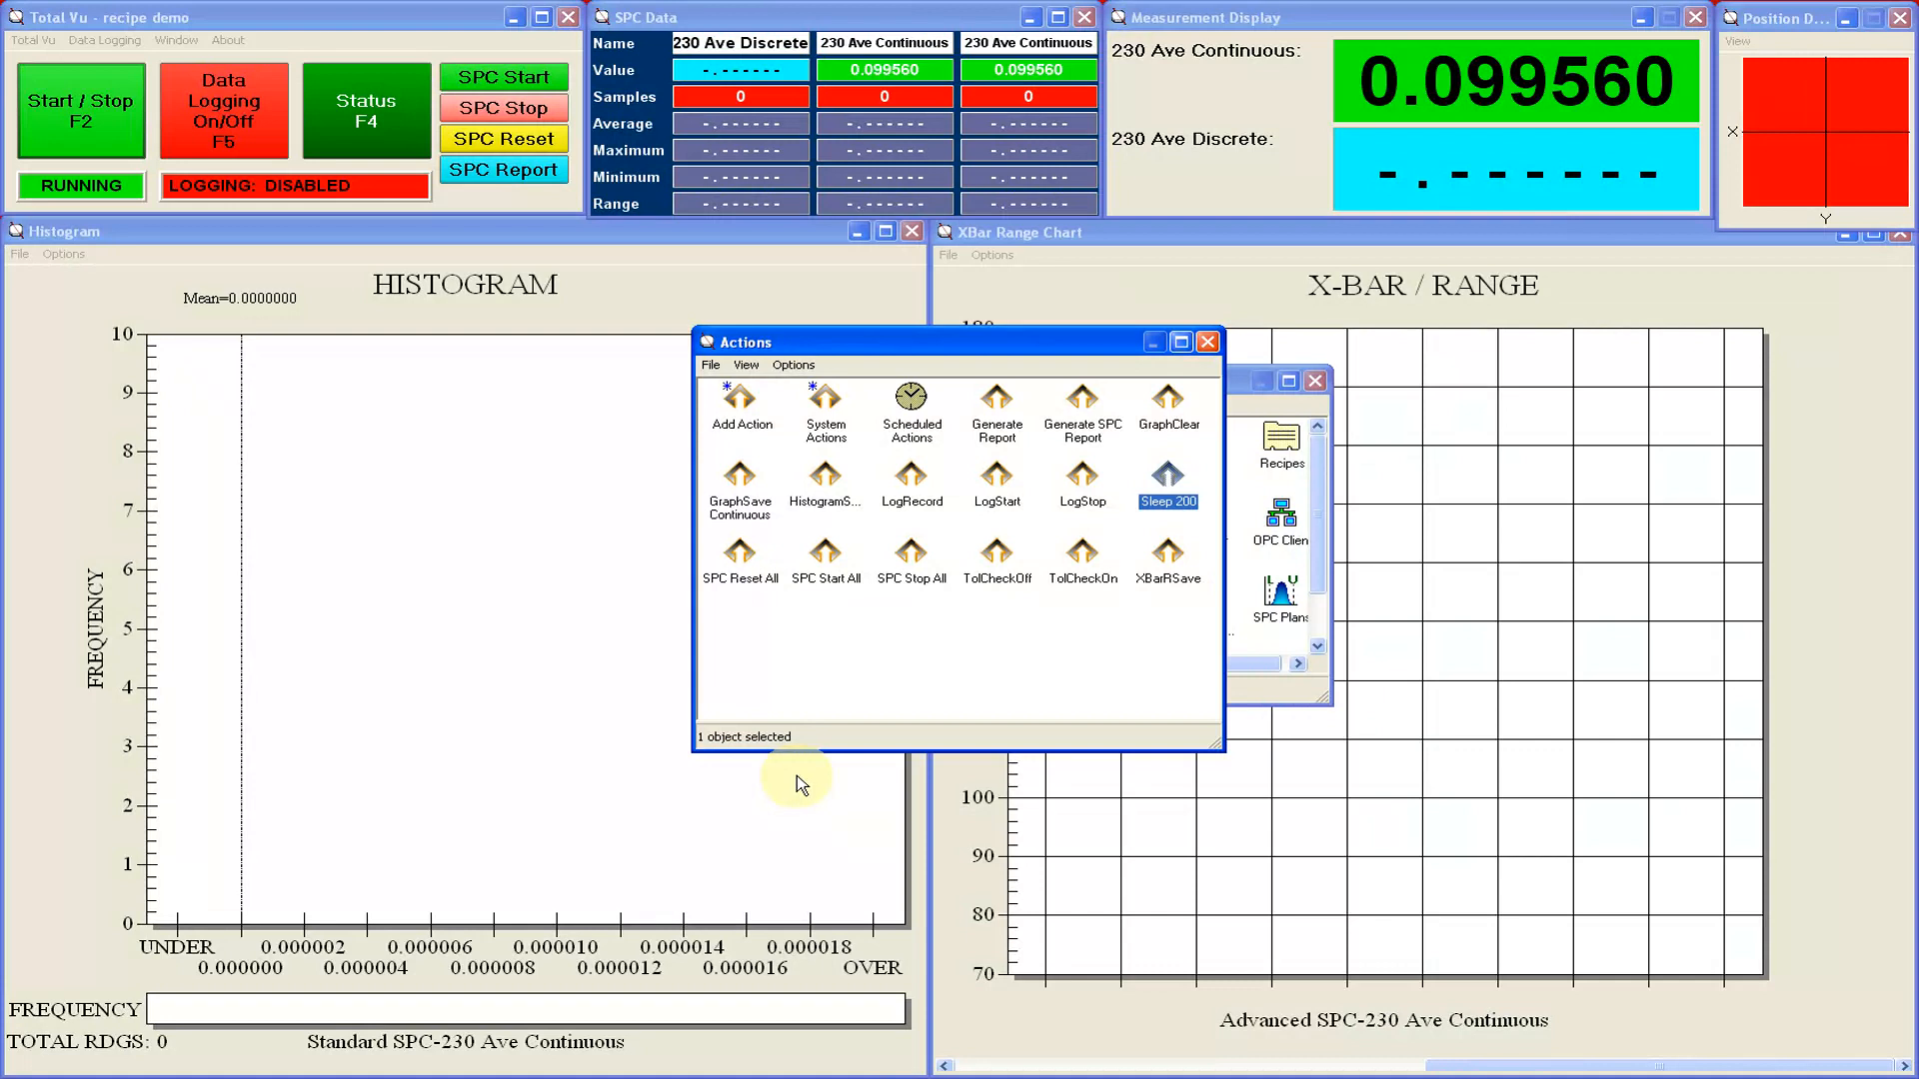
Add a new action of type Action Macro: Execute List of Actions and name it Macro Generate Report.
left_click(742, 400)
double_click(740, 399)
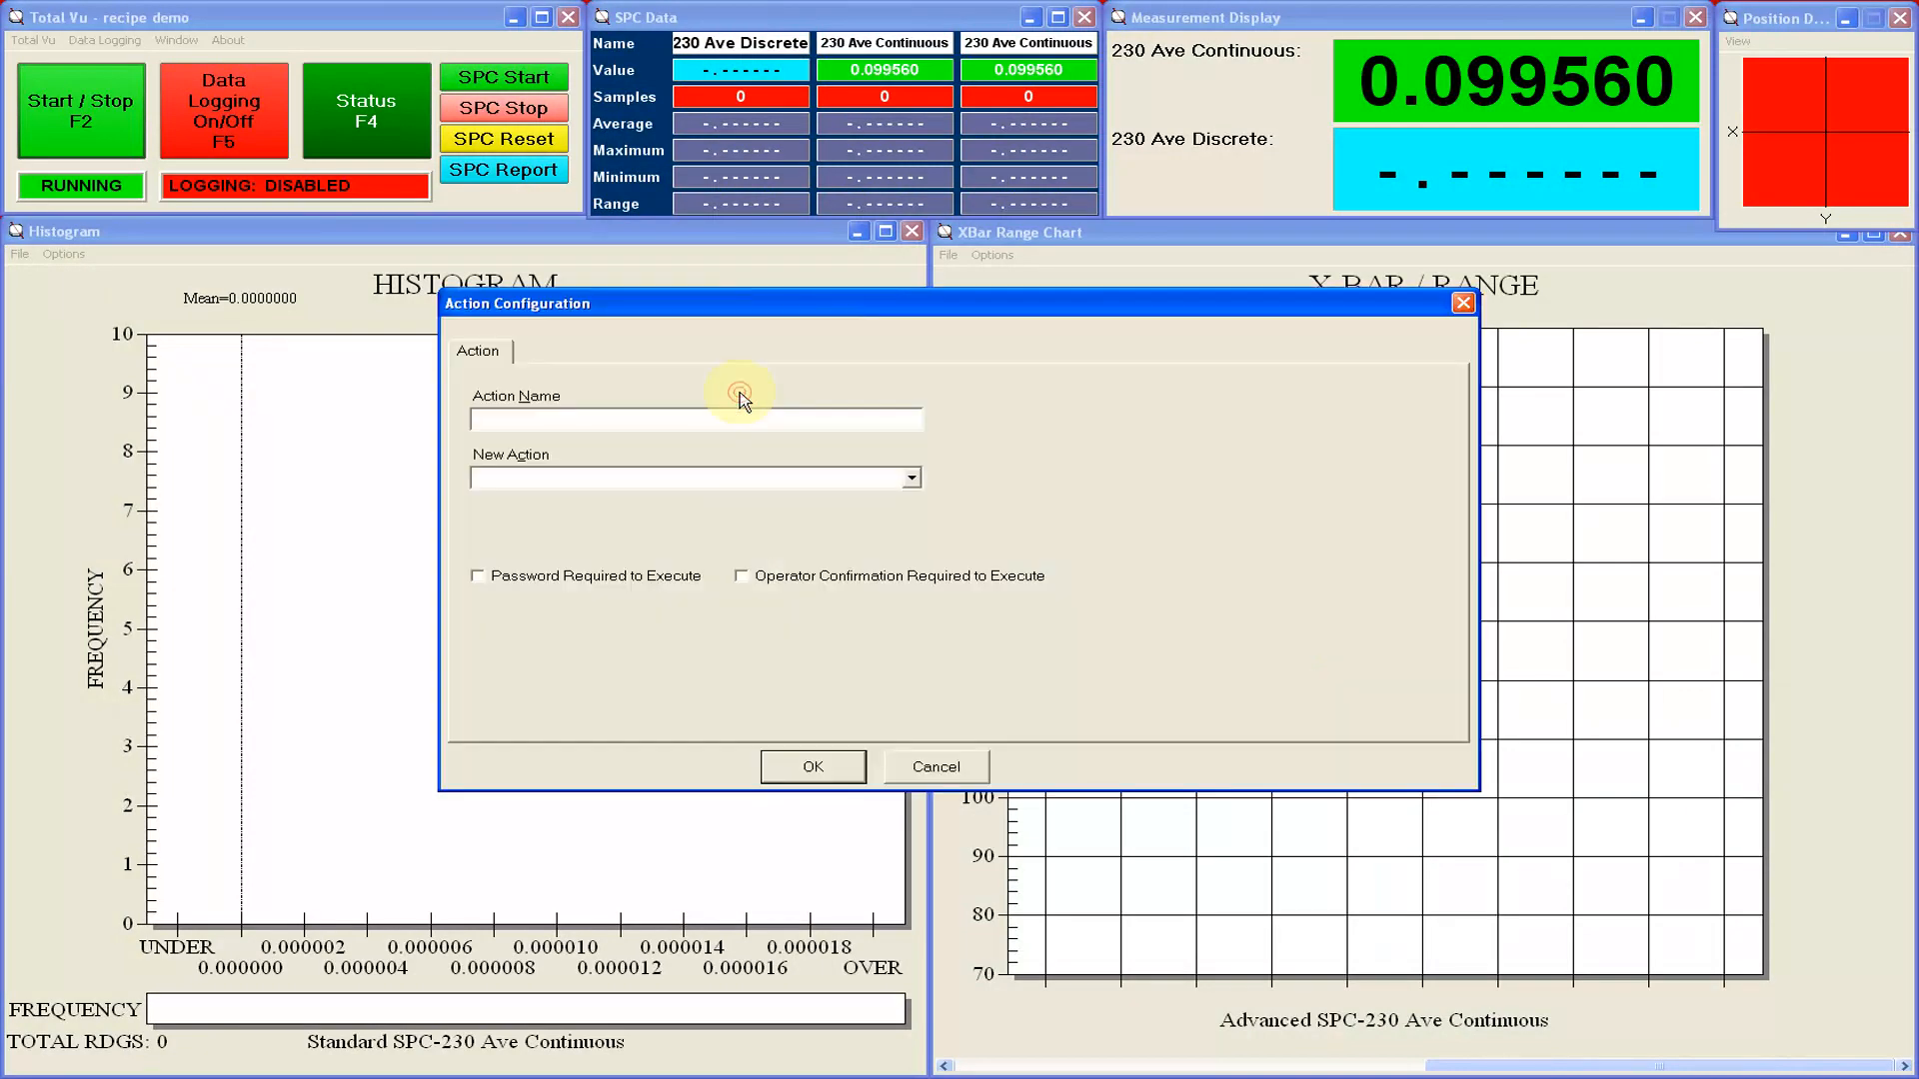
left_click(768, 484)
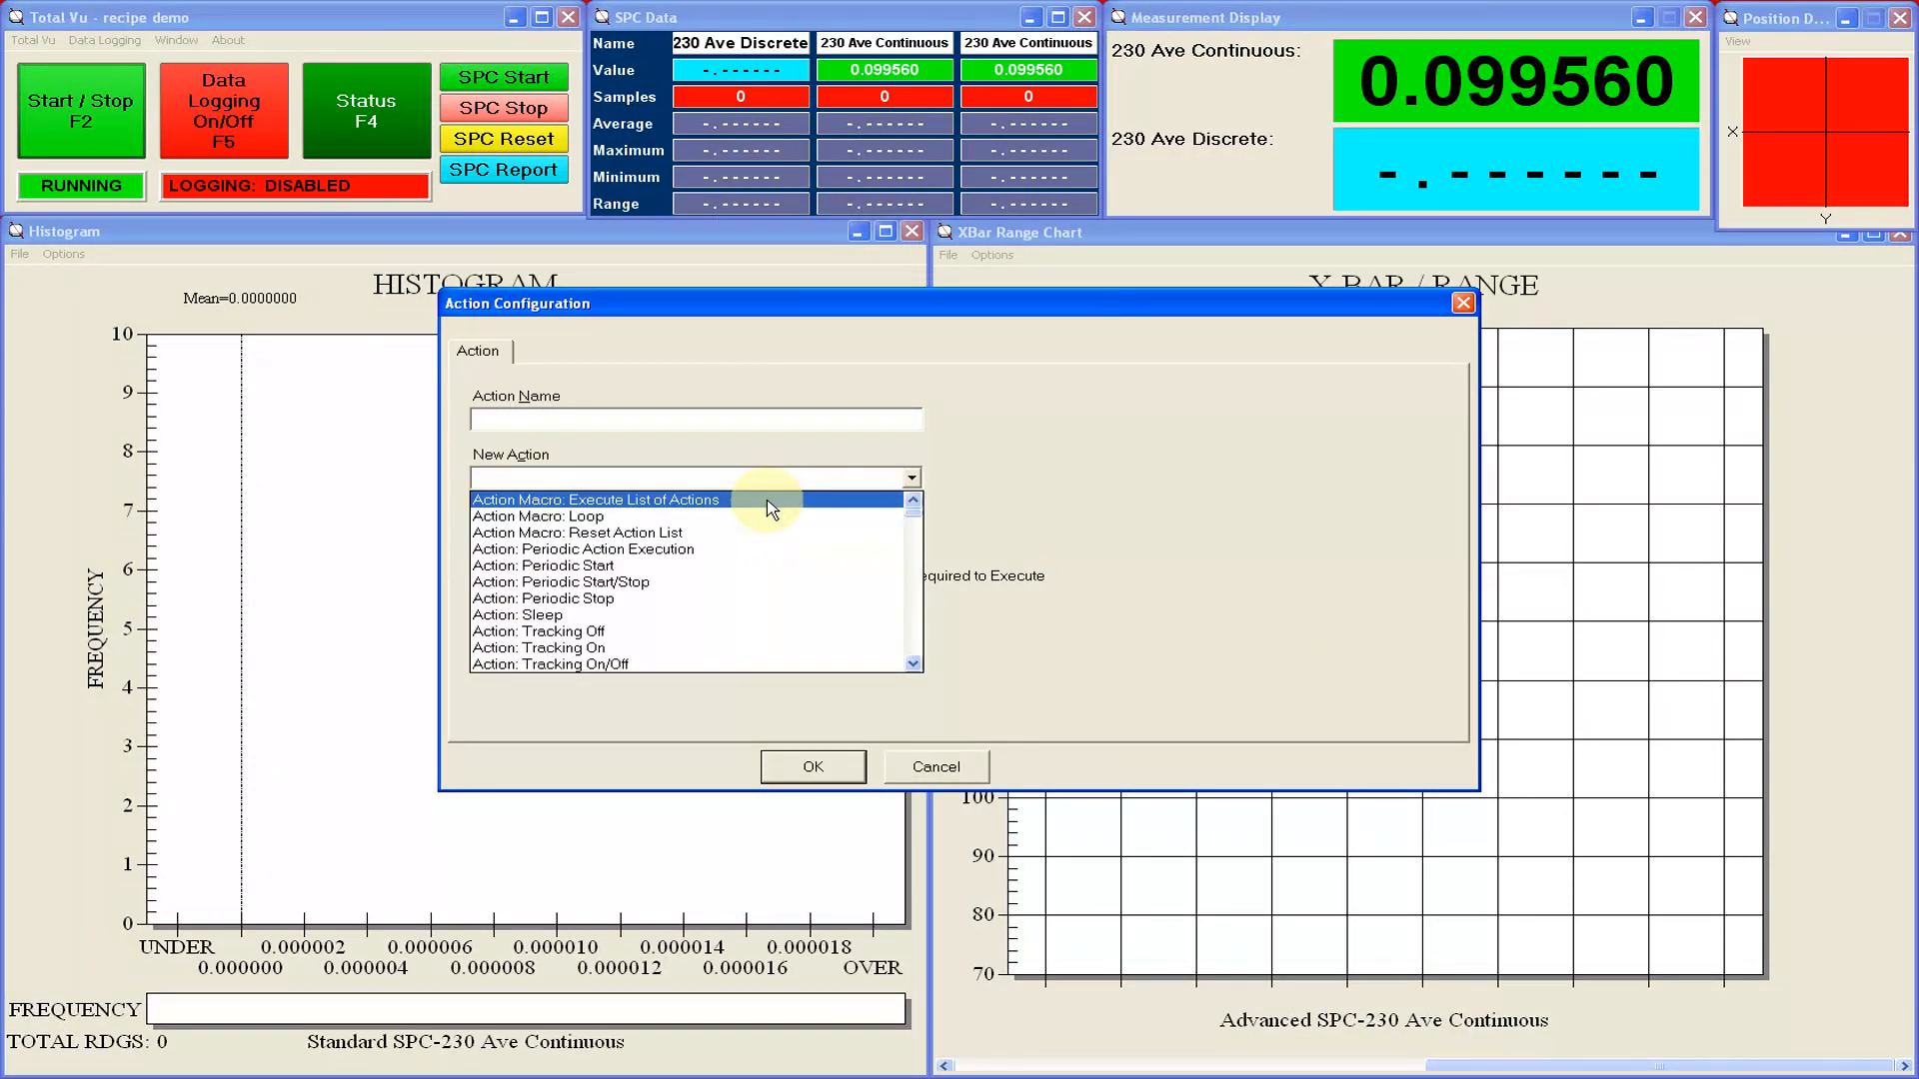
left_click(771, 500)
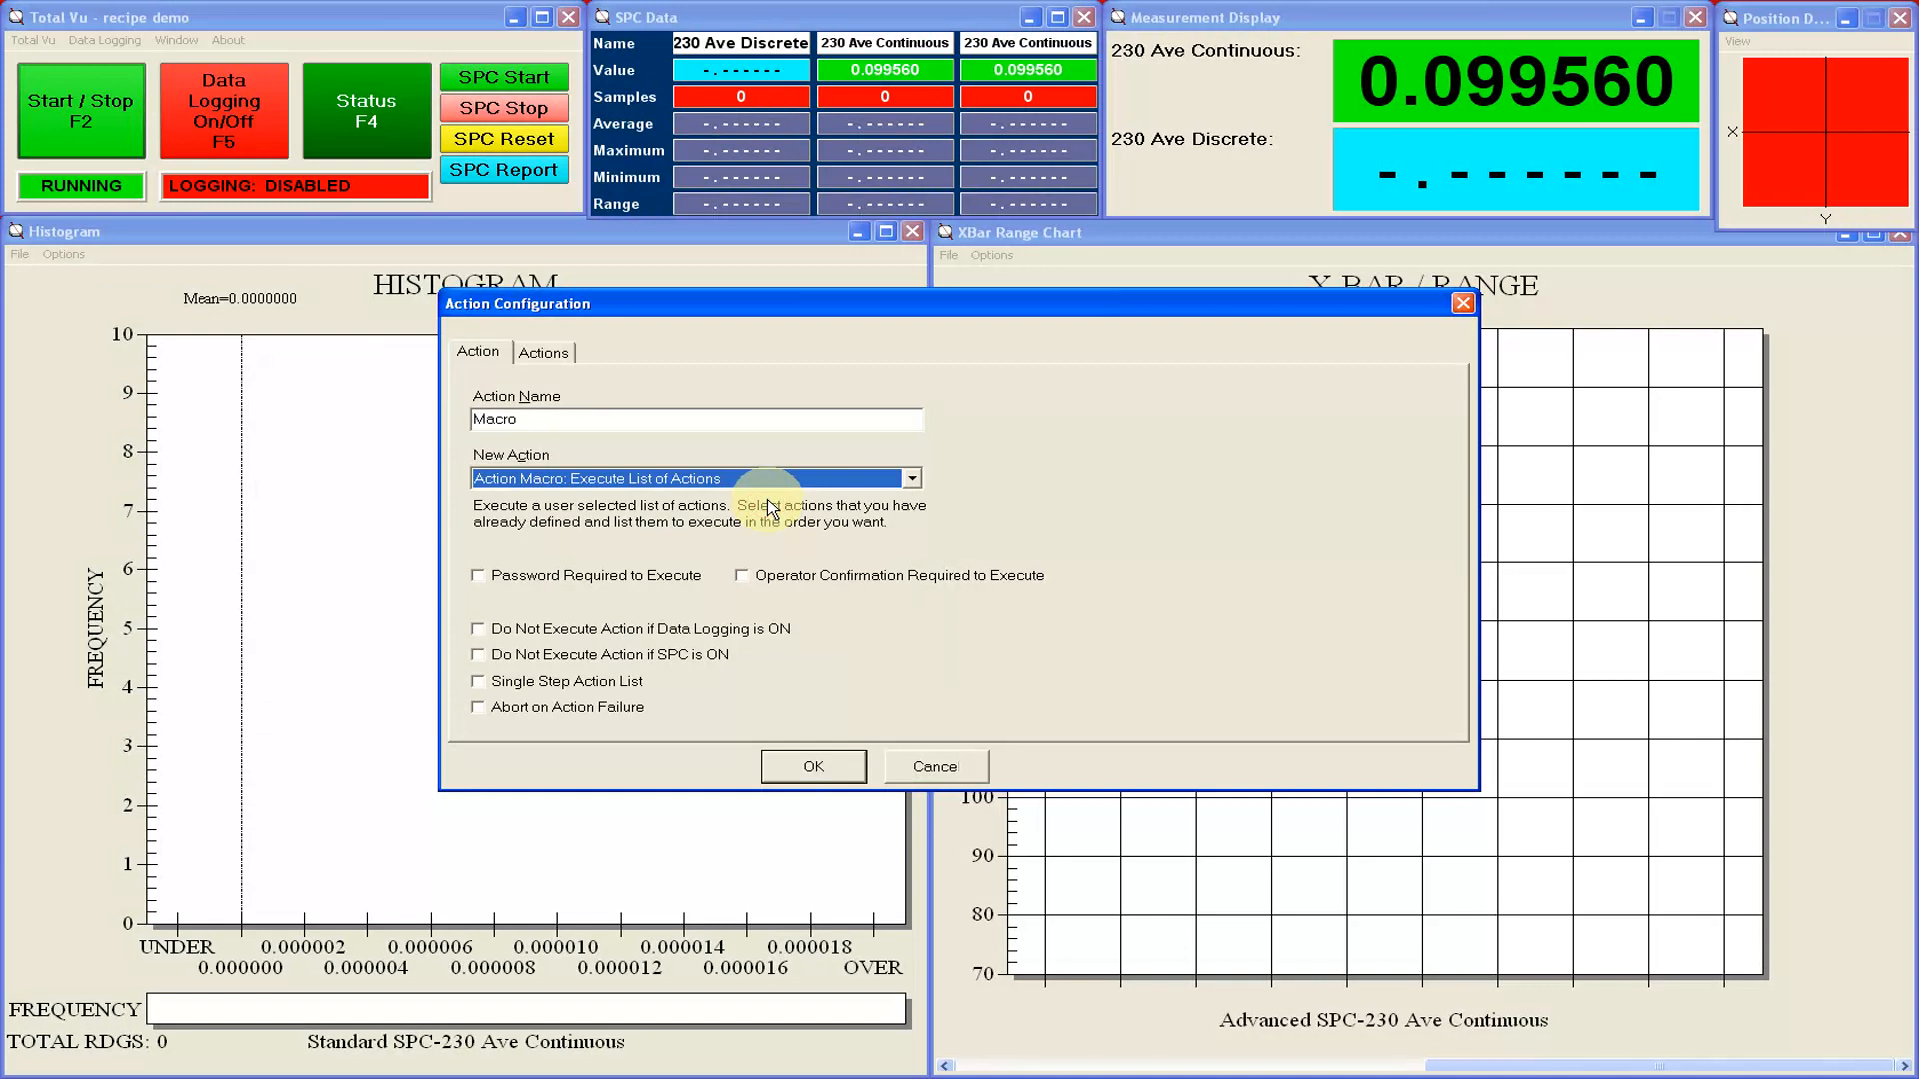
left_click(751, 420)
double_click(751, 419)
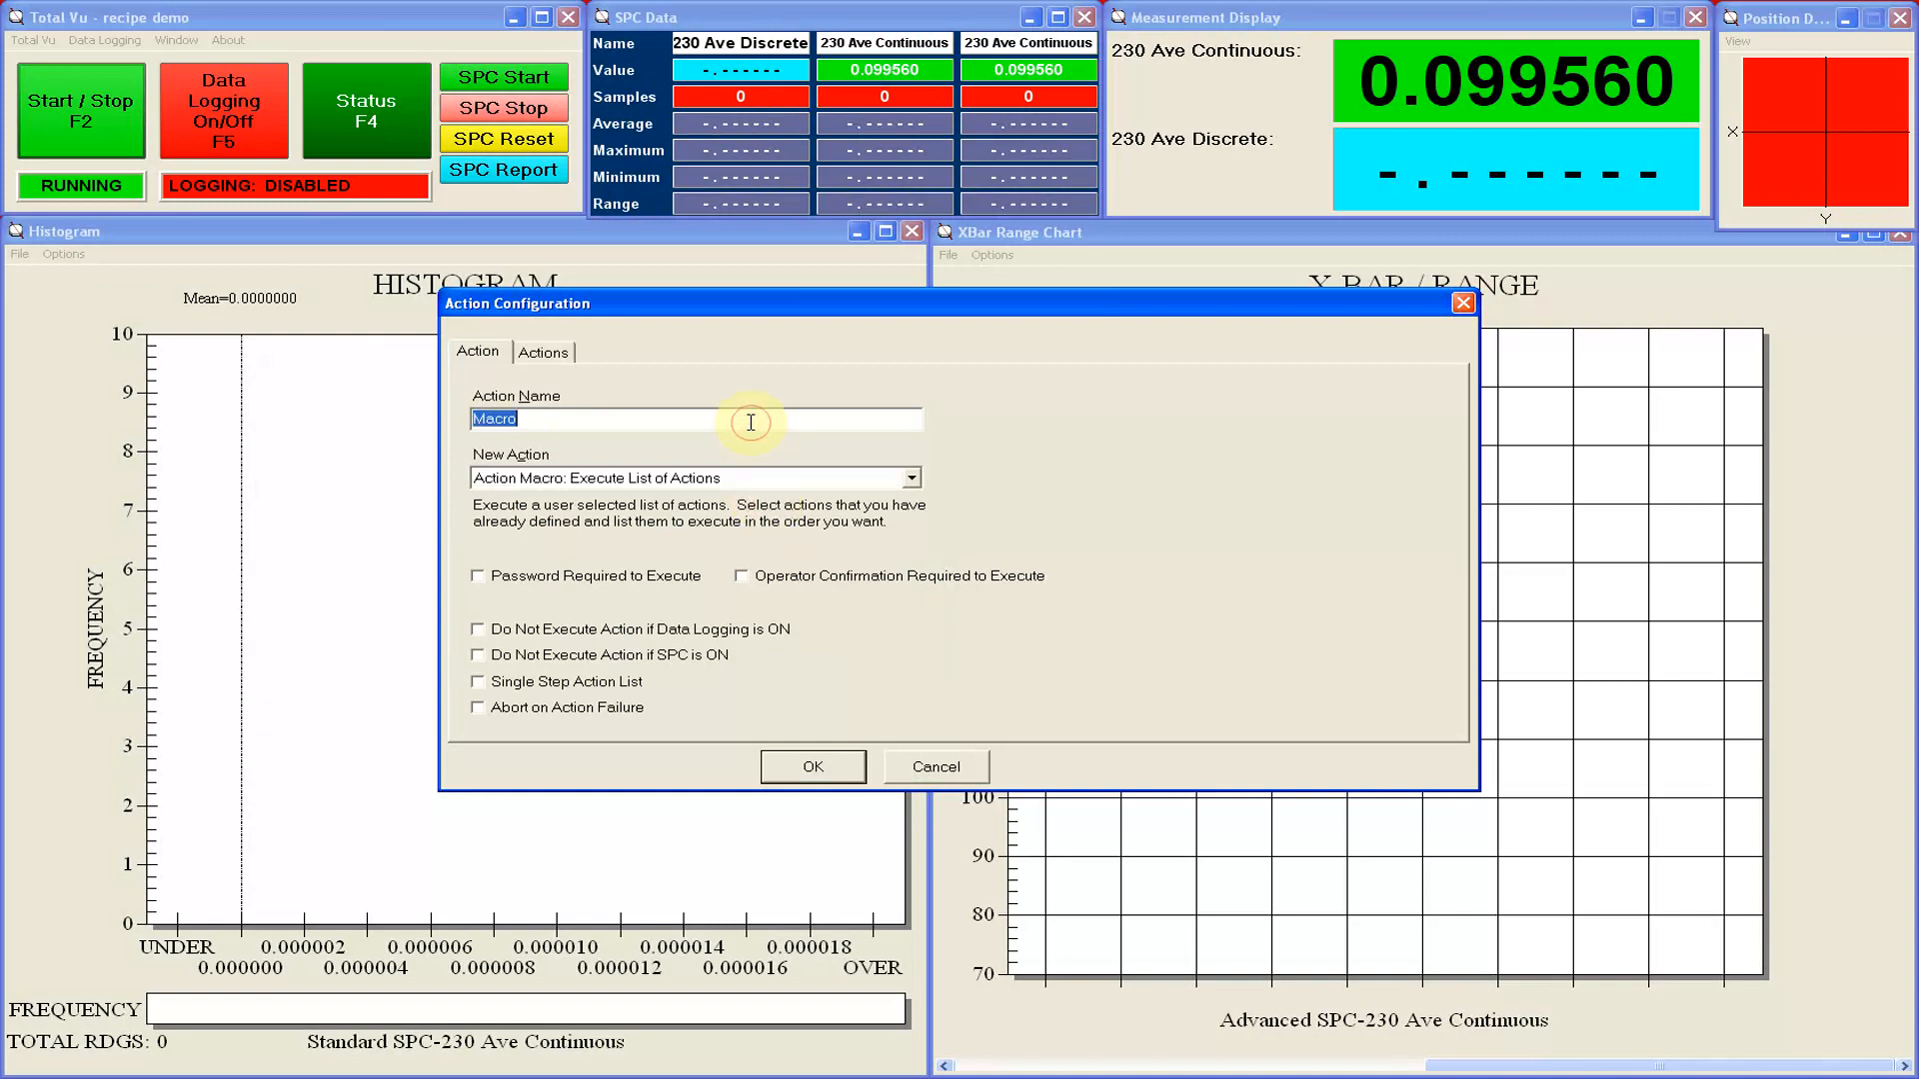
left_click(751, 420)
type("Generate Report")
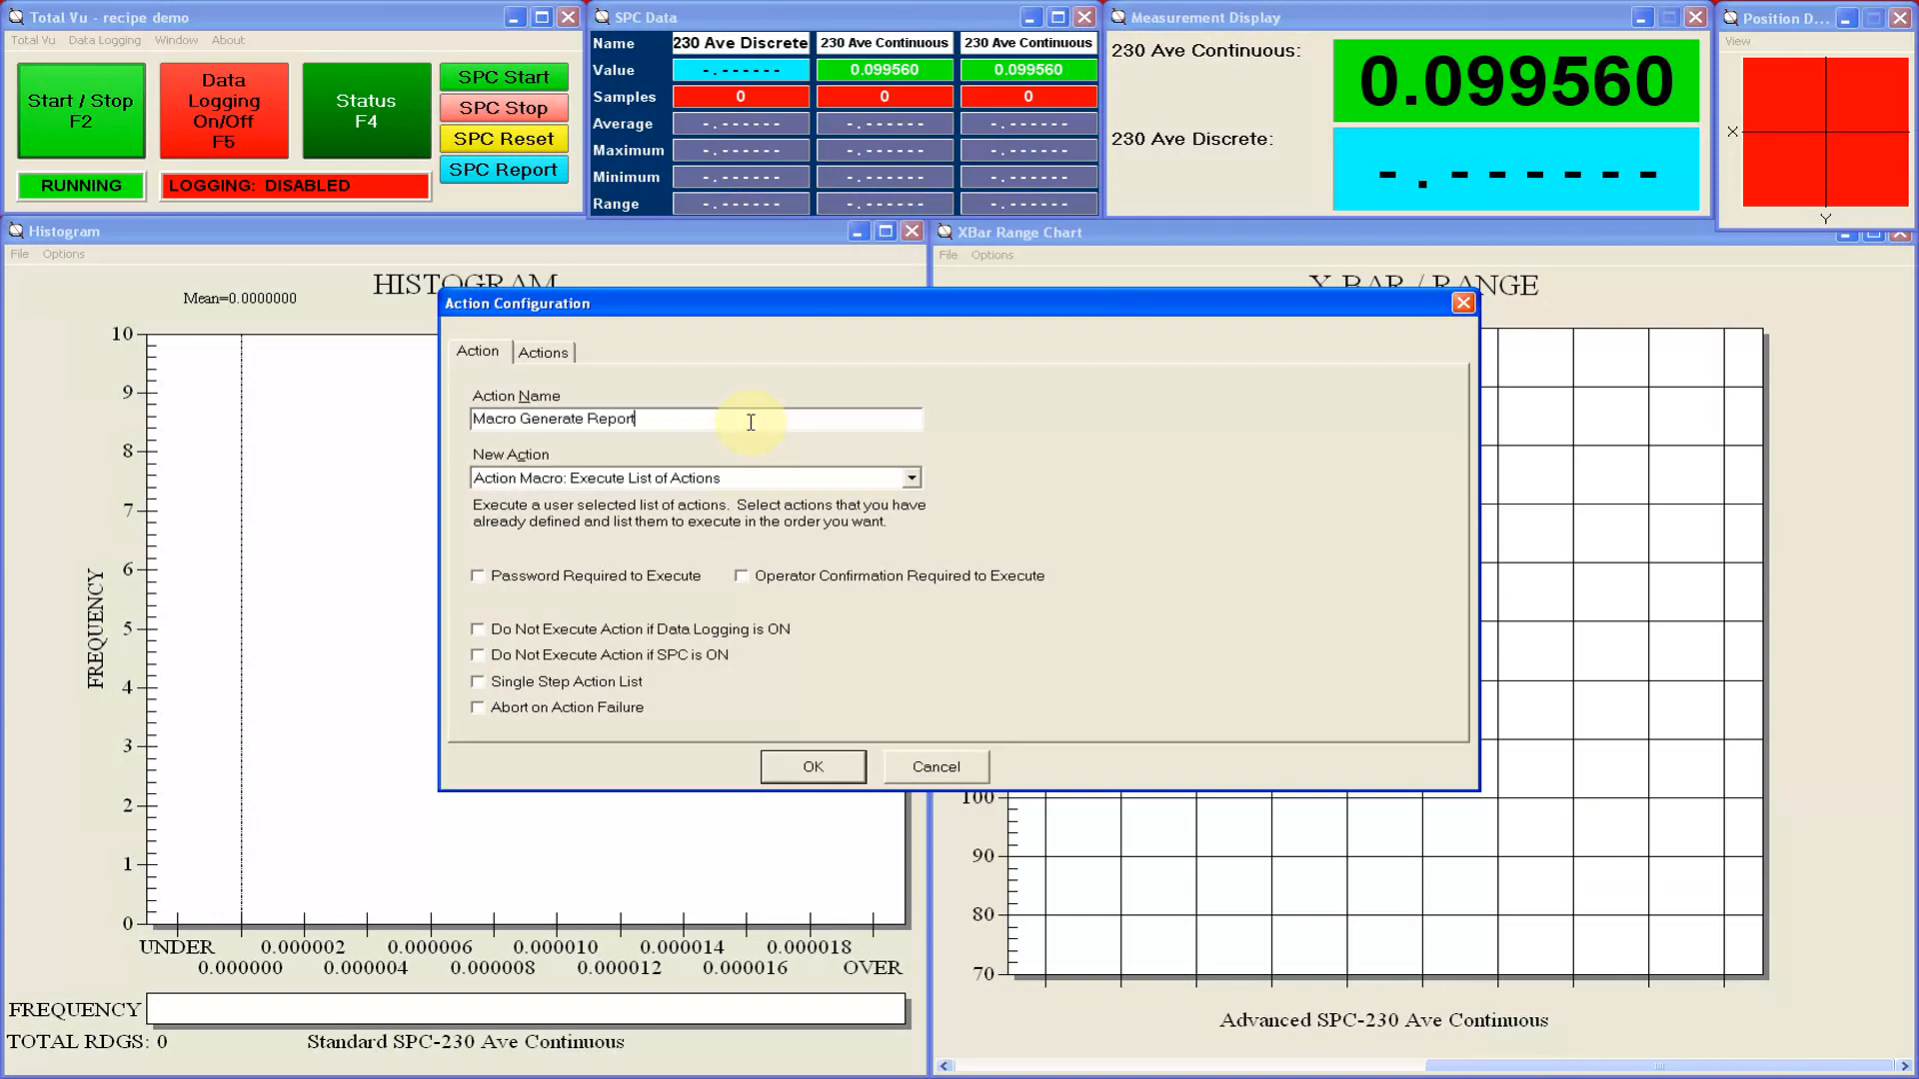
Add GraphSave Continuous, HistogramSave and XBarRSave, in that order, to the macro's selected actions.
left_click(544, 353)
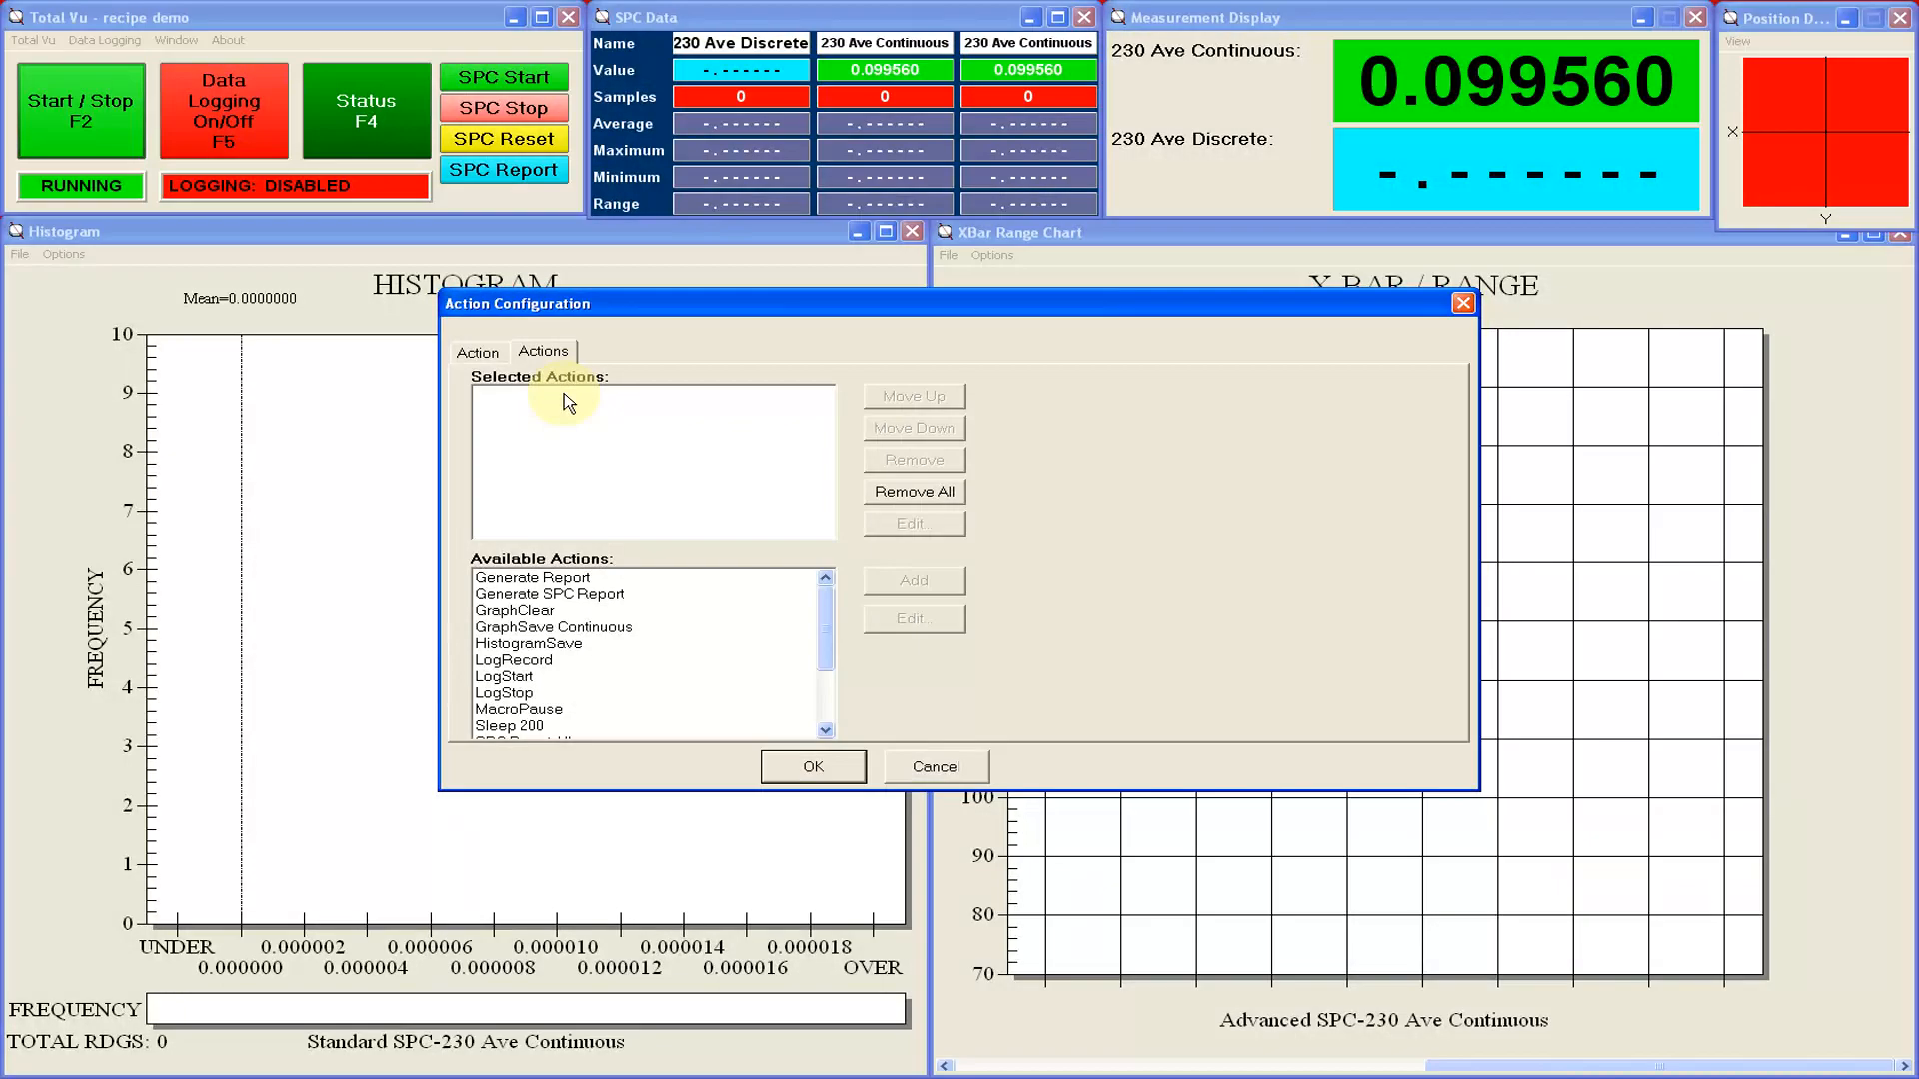
left_click(552, 627)
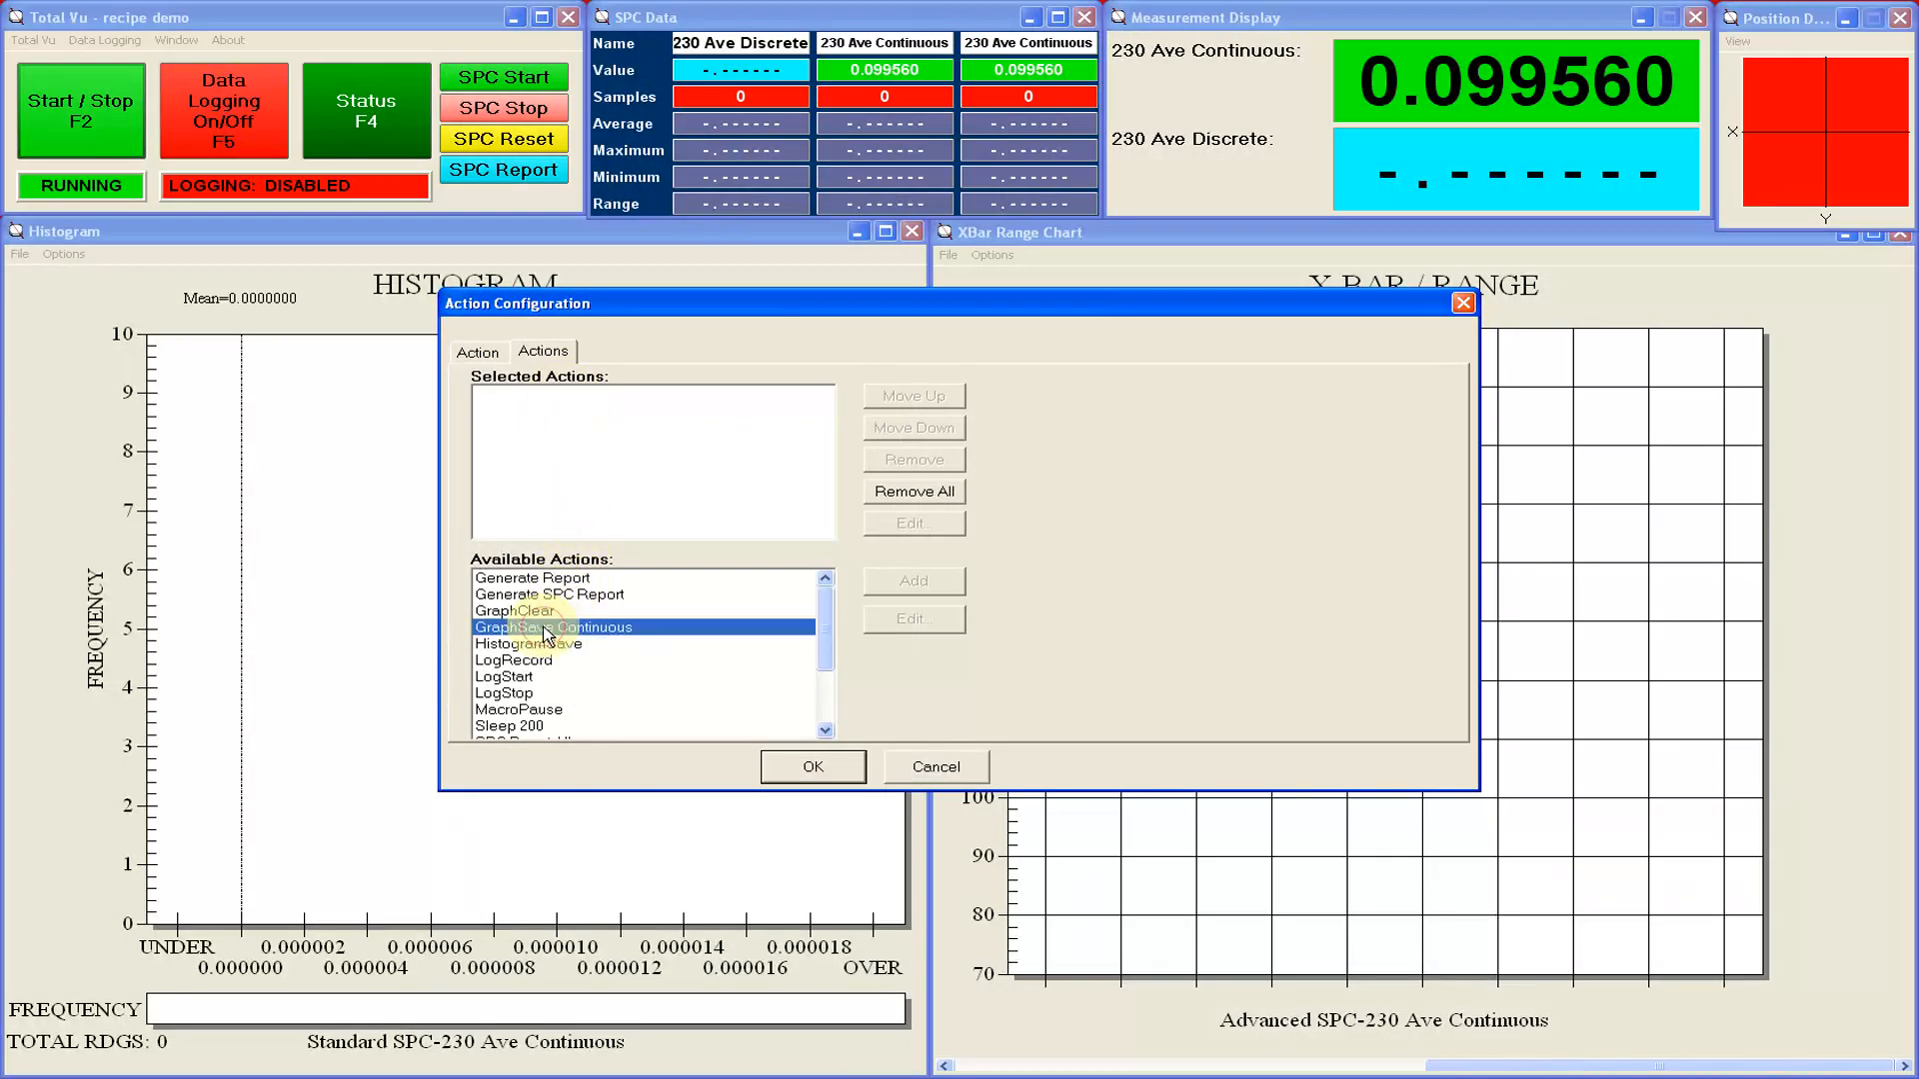
left_click(913, 580)
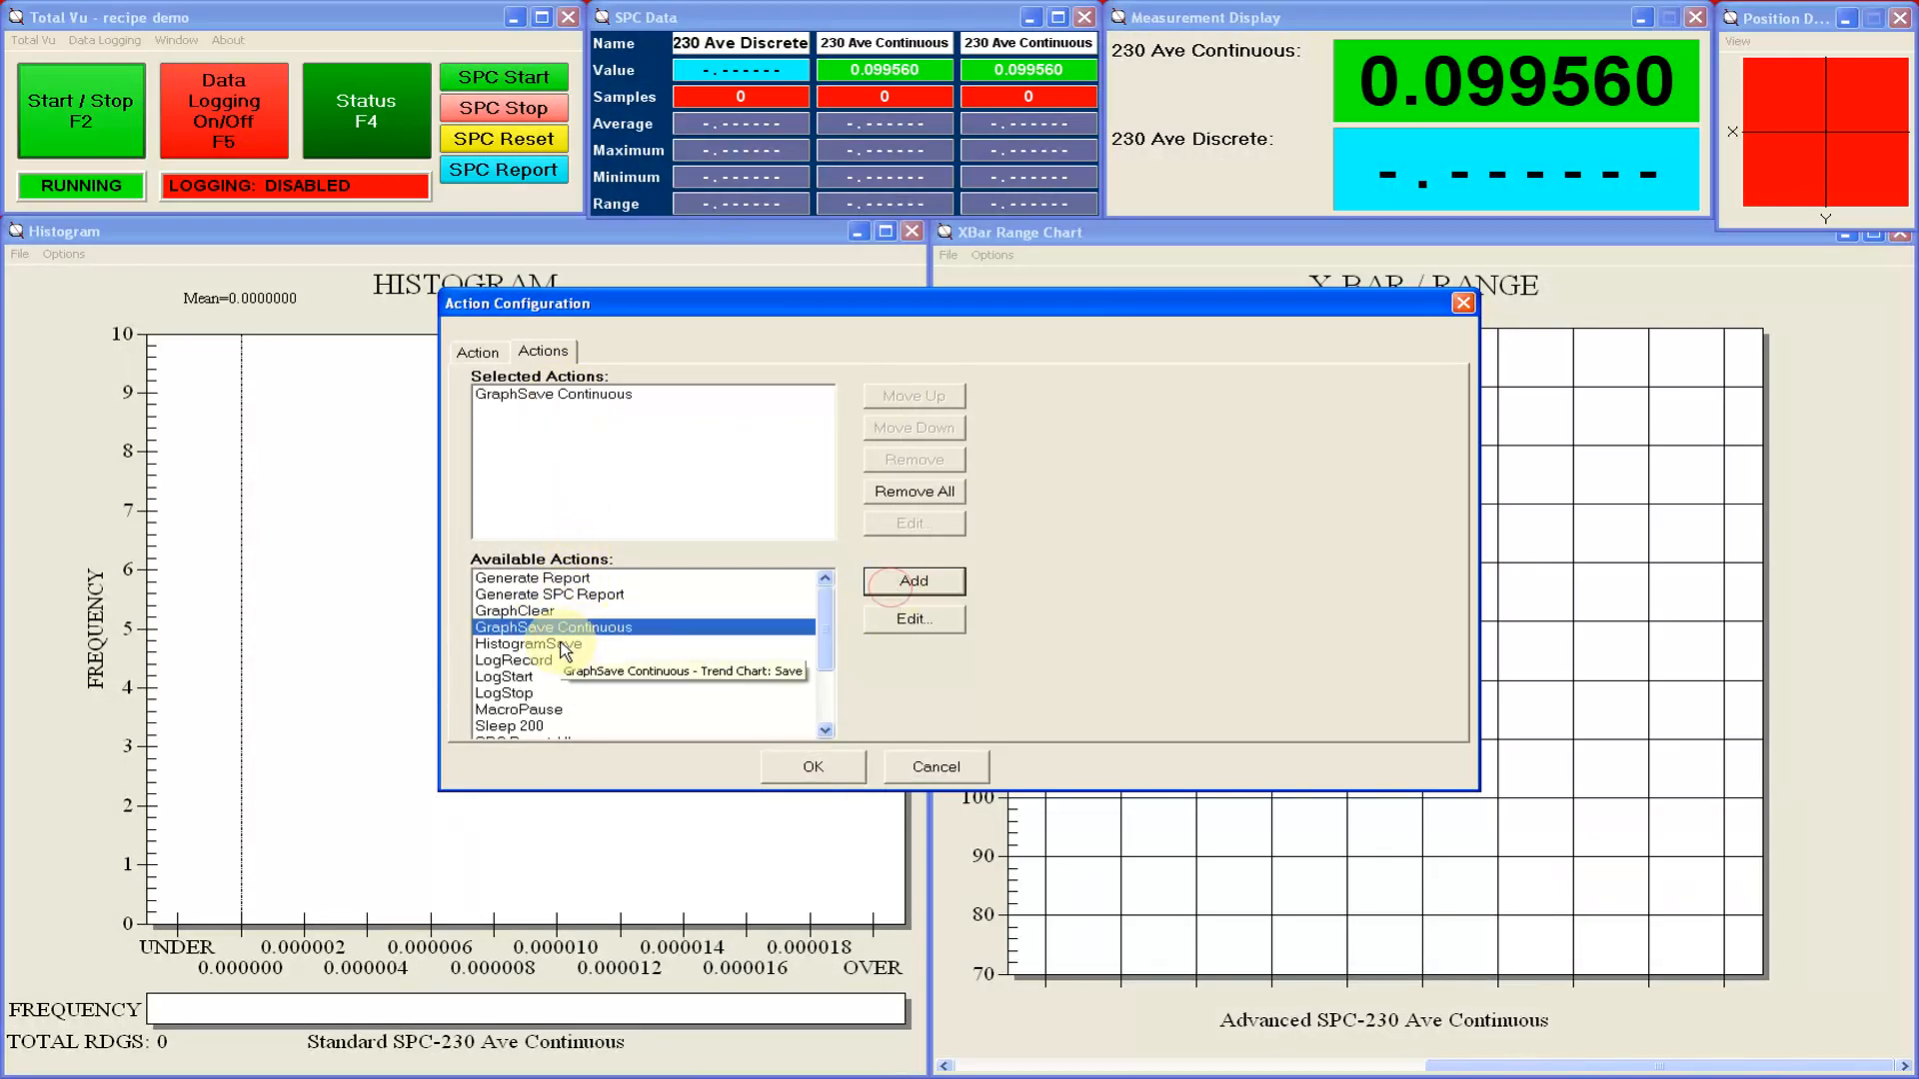
left_click(560, 644)
left_click(890, 583)
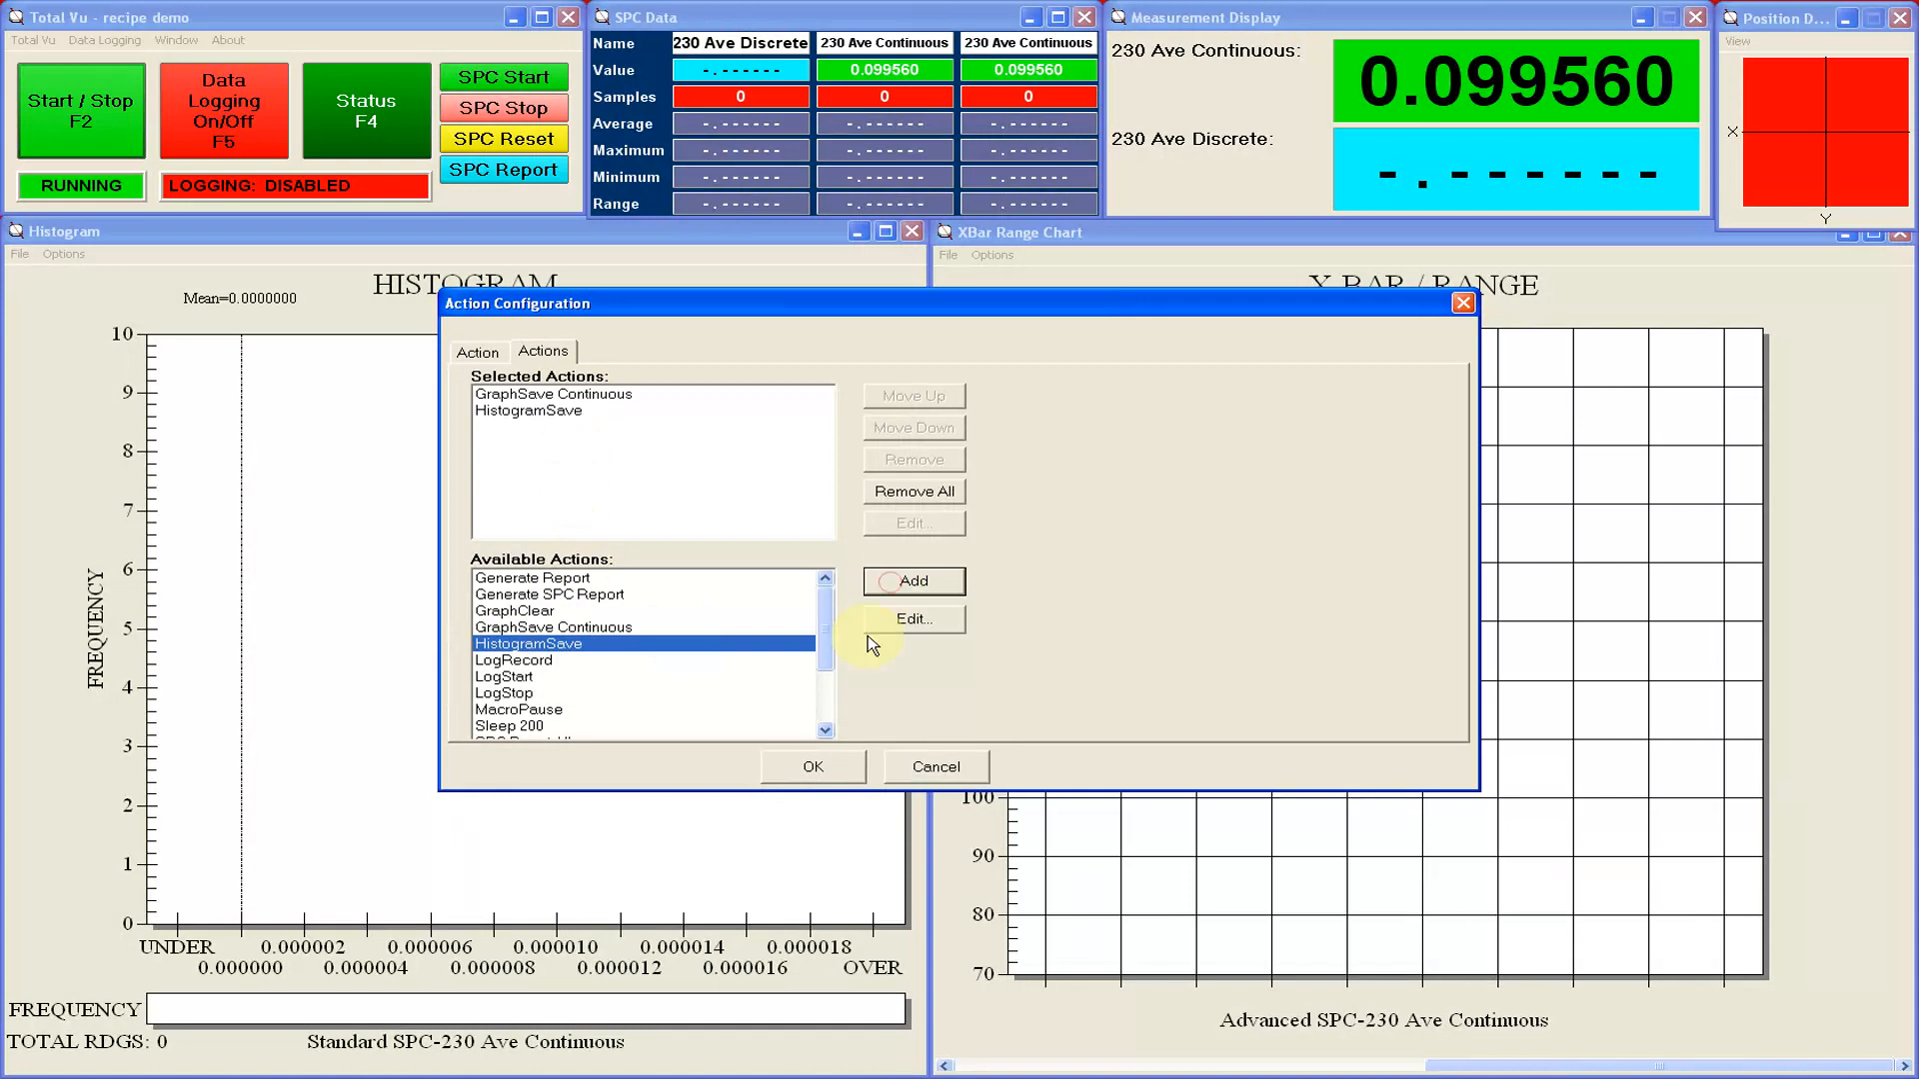
scroll(822, 700, "down", 2)
left_click(512, 727)
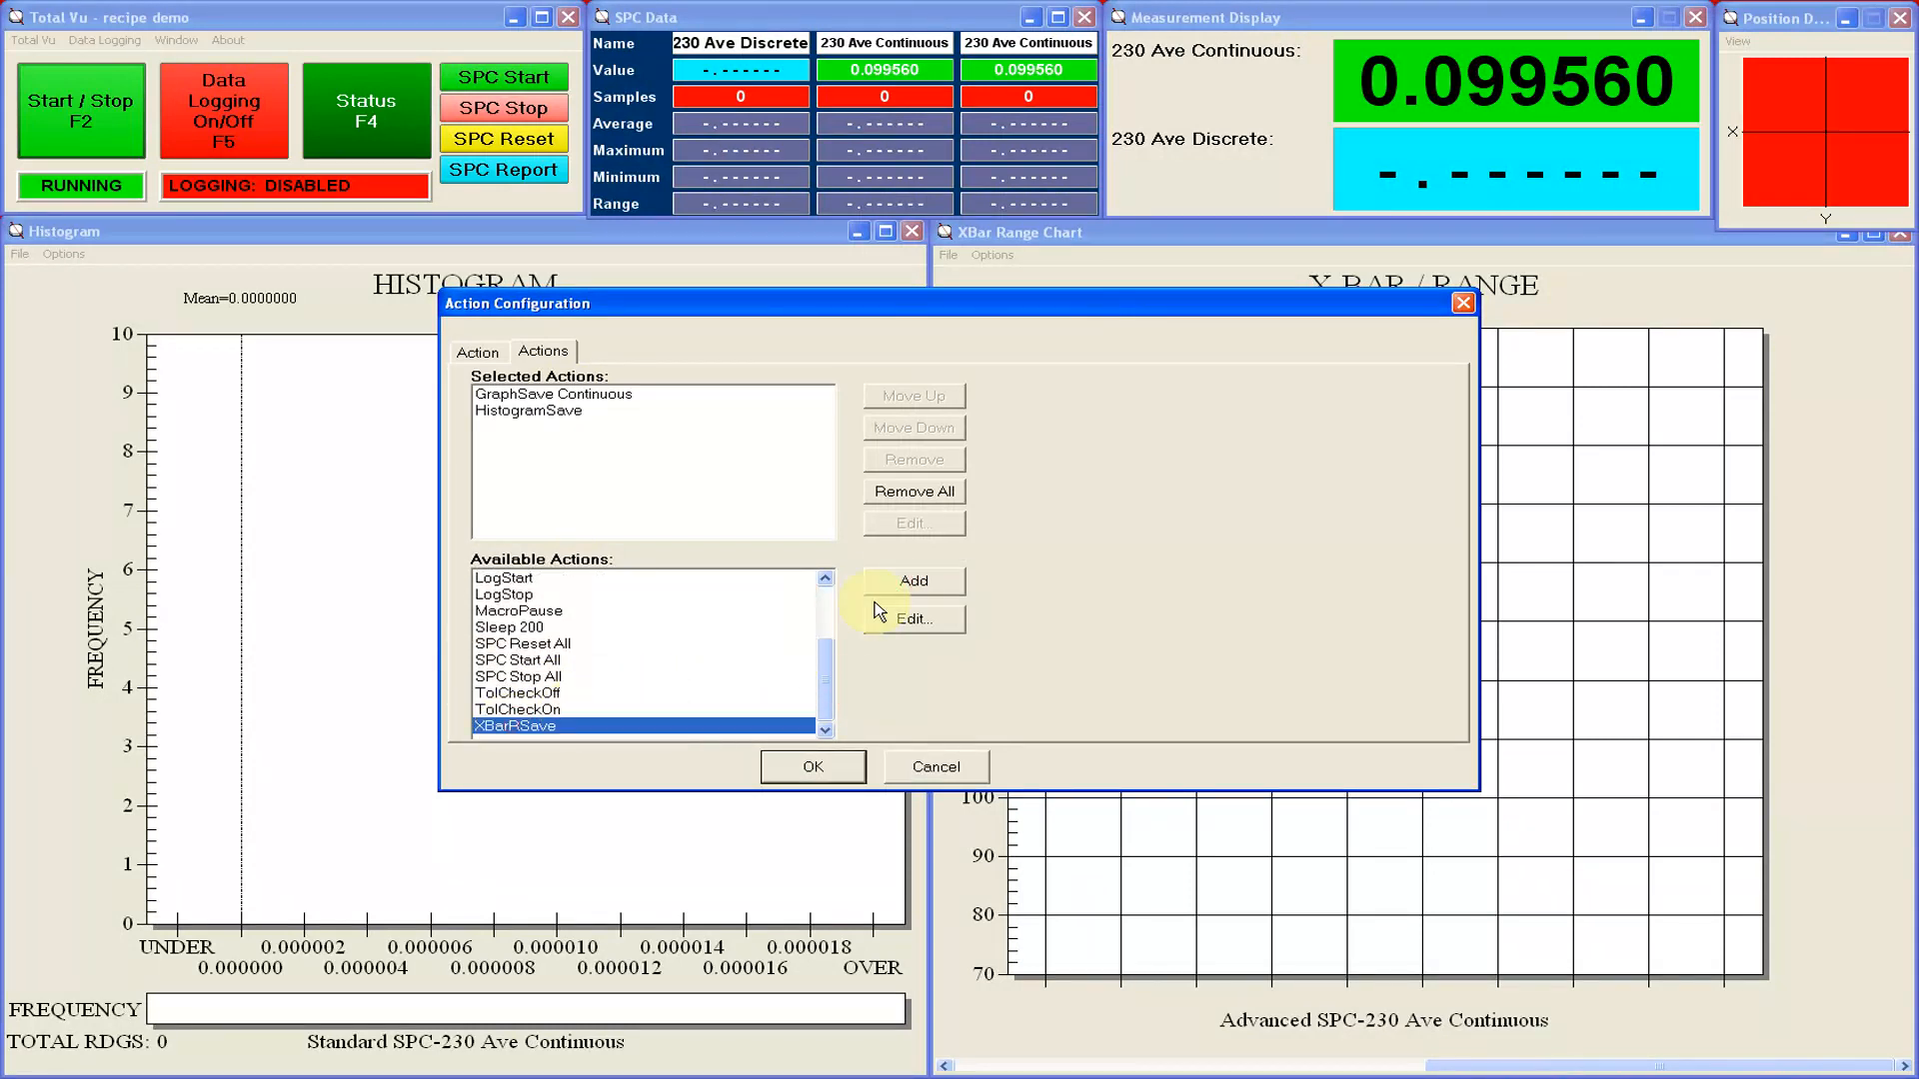
left_click(893, 594)
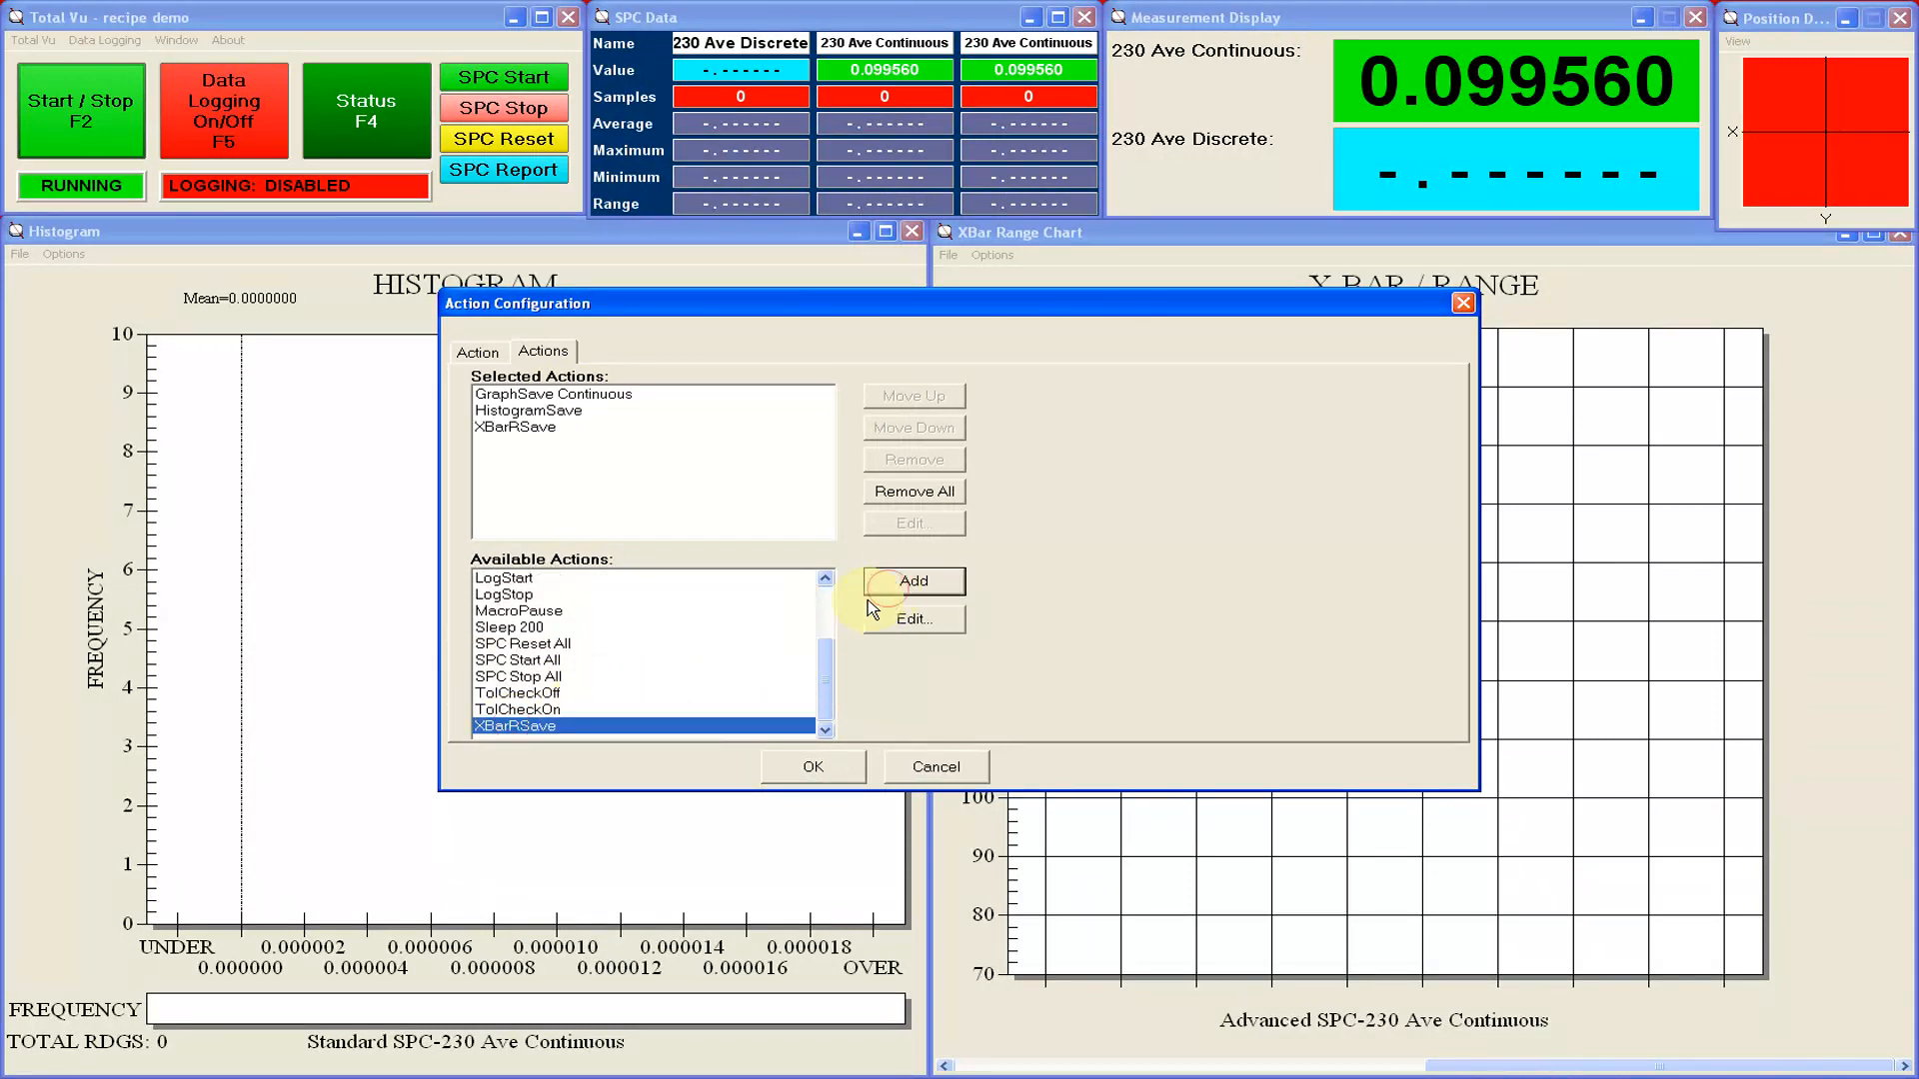
Append LogStop, Sleep 200 and Generate Report, in that order, to the macro's selected actions.
left_click(535, 596)
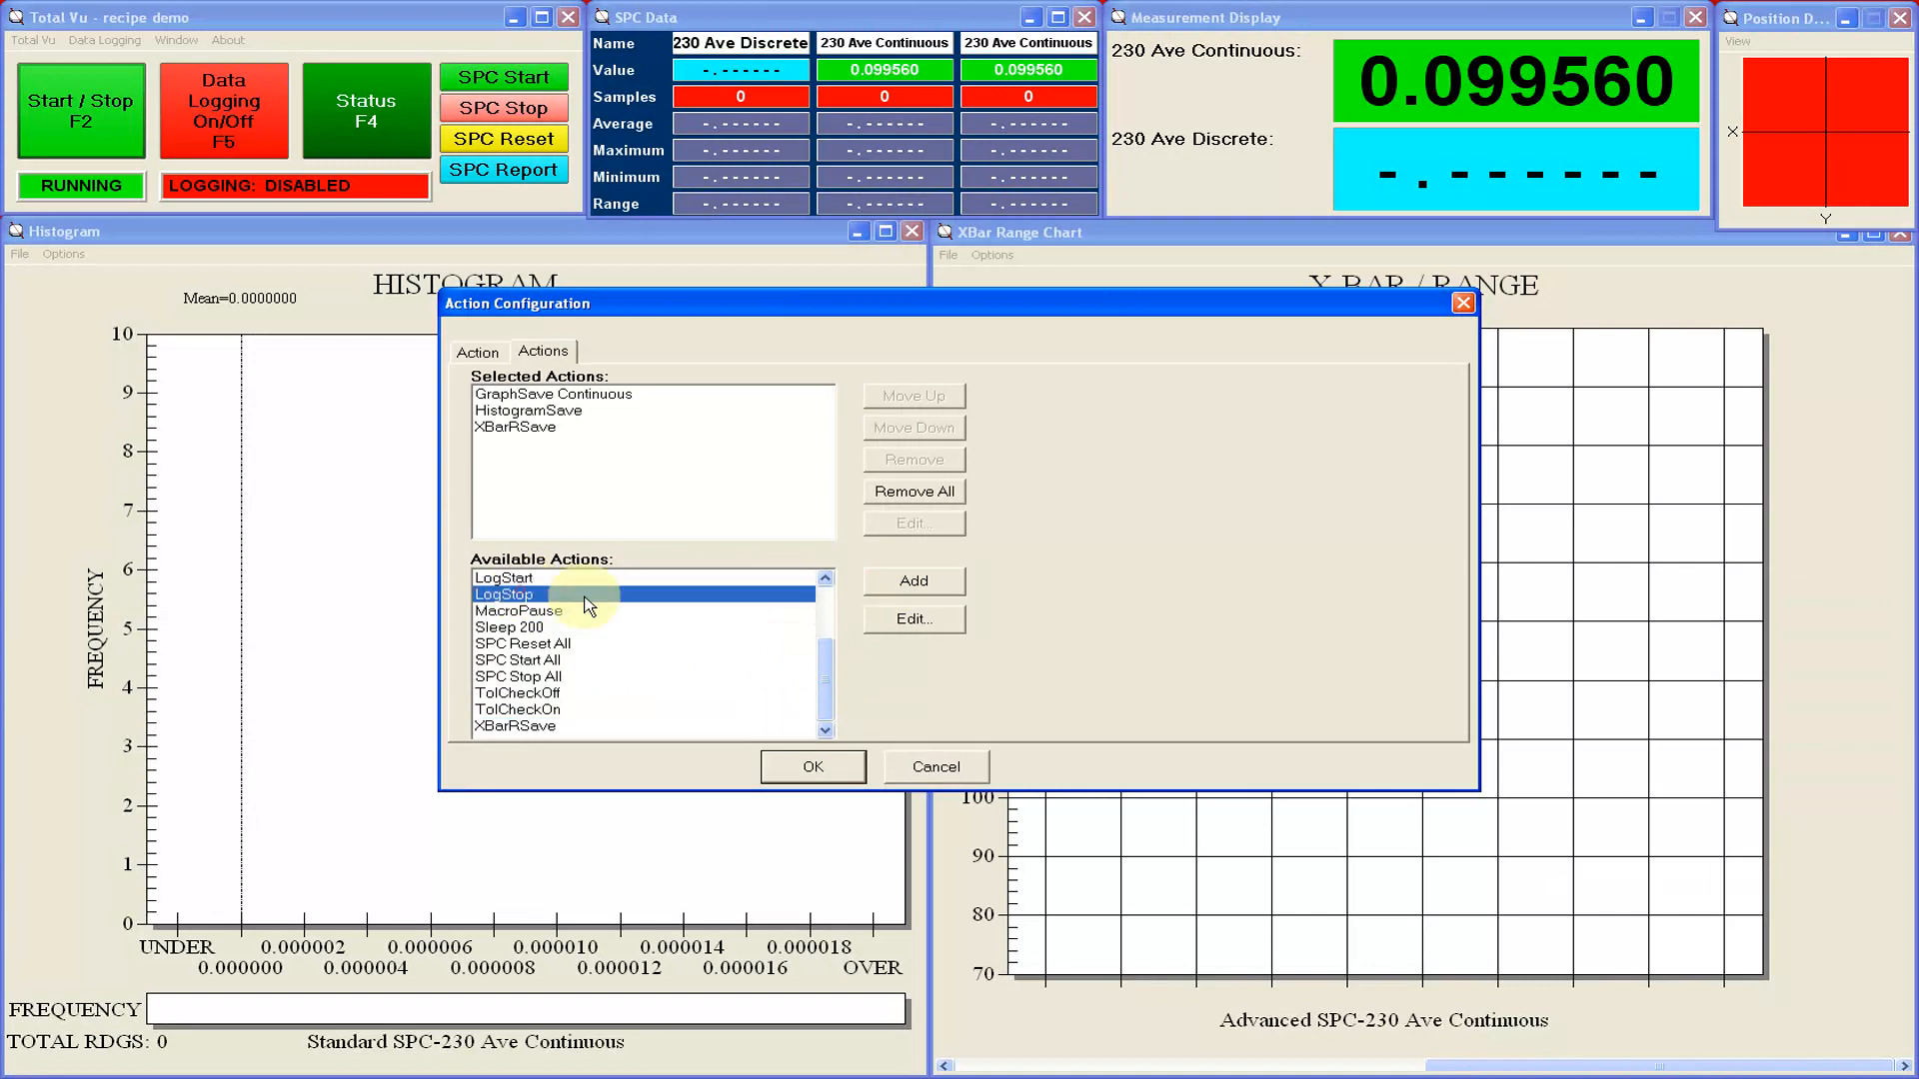
left_click(902, 585)
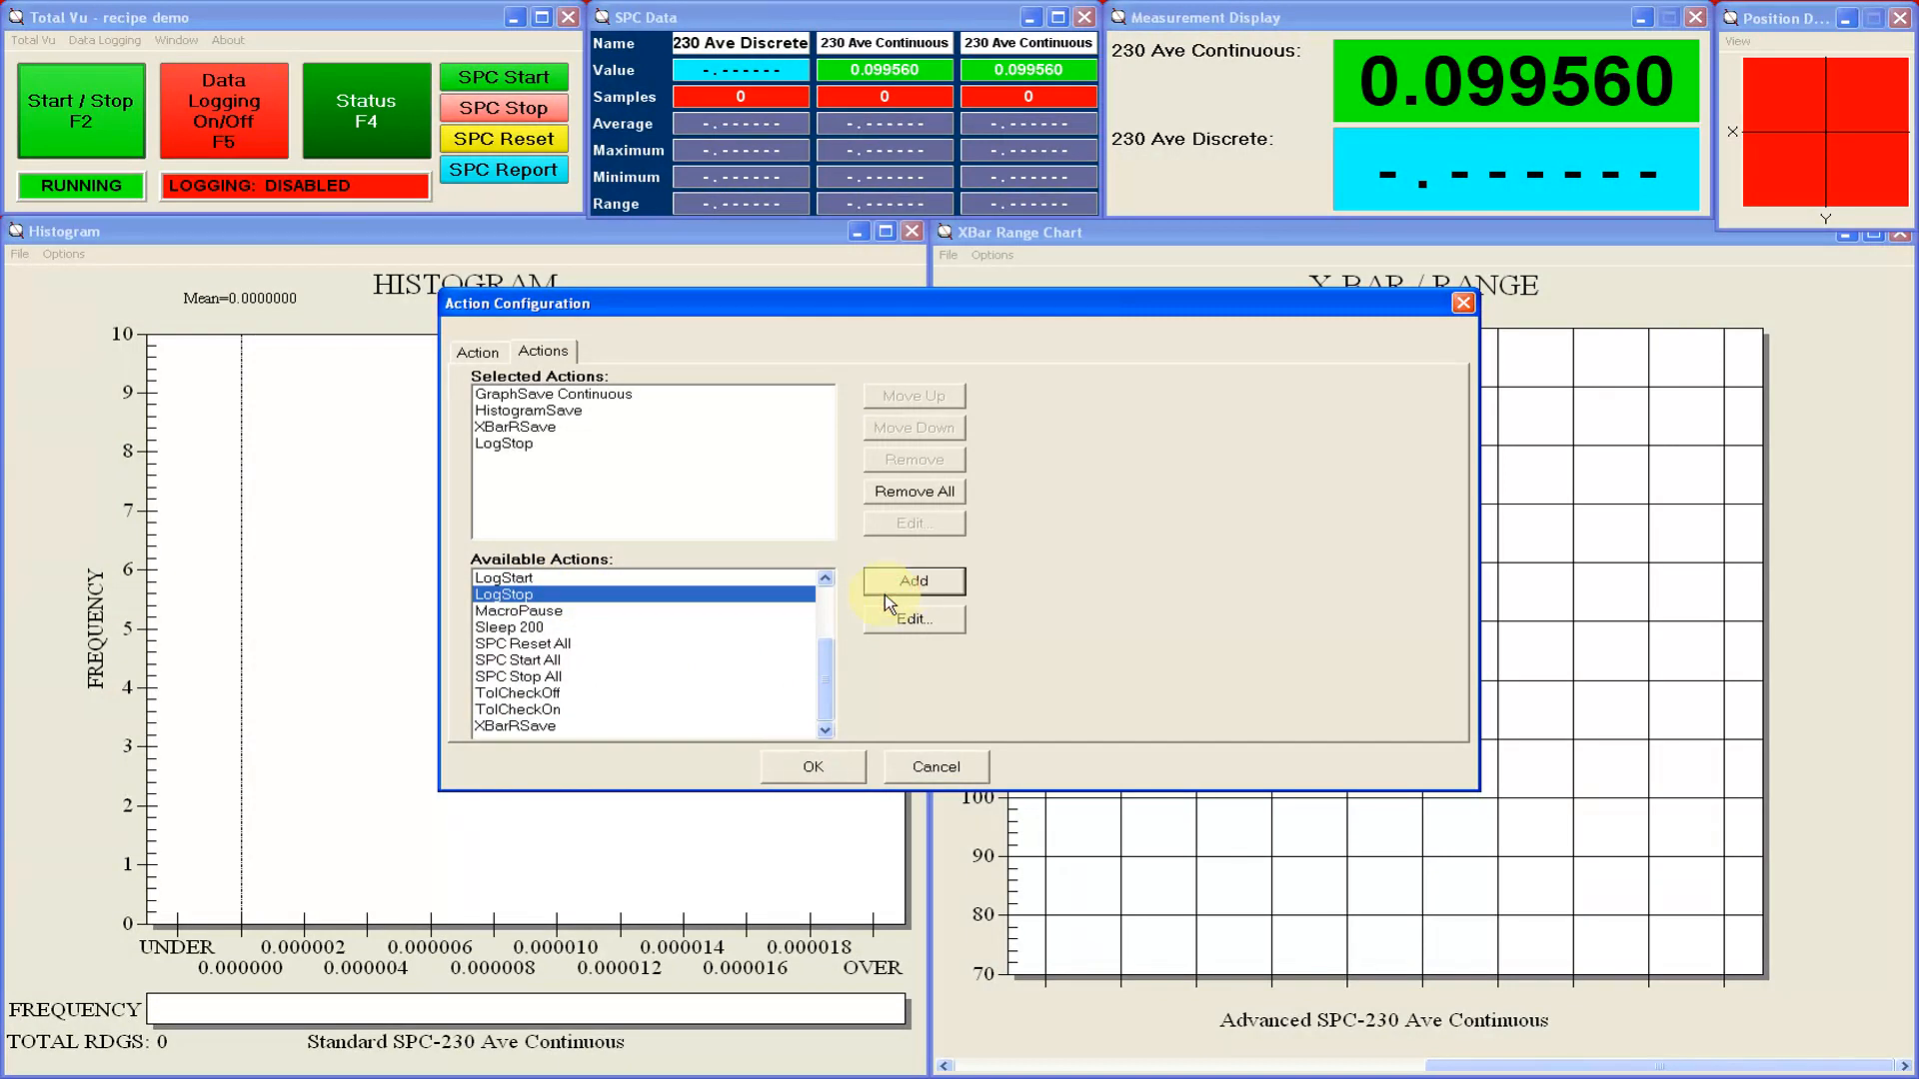
left_click(772, 627)
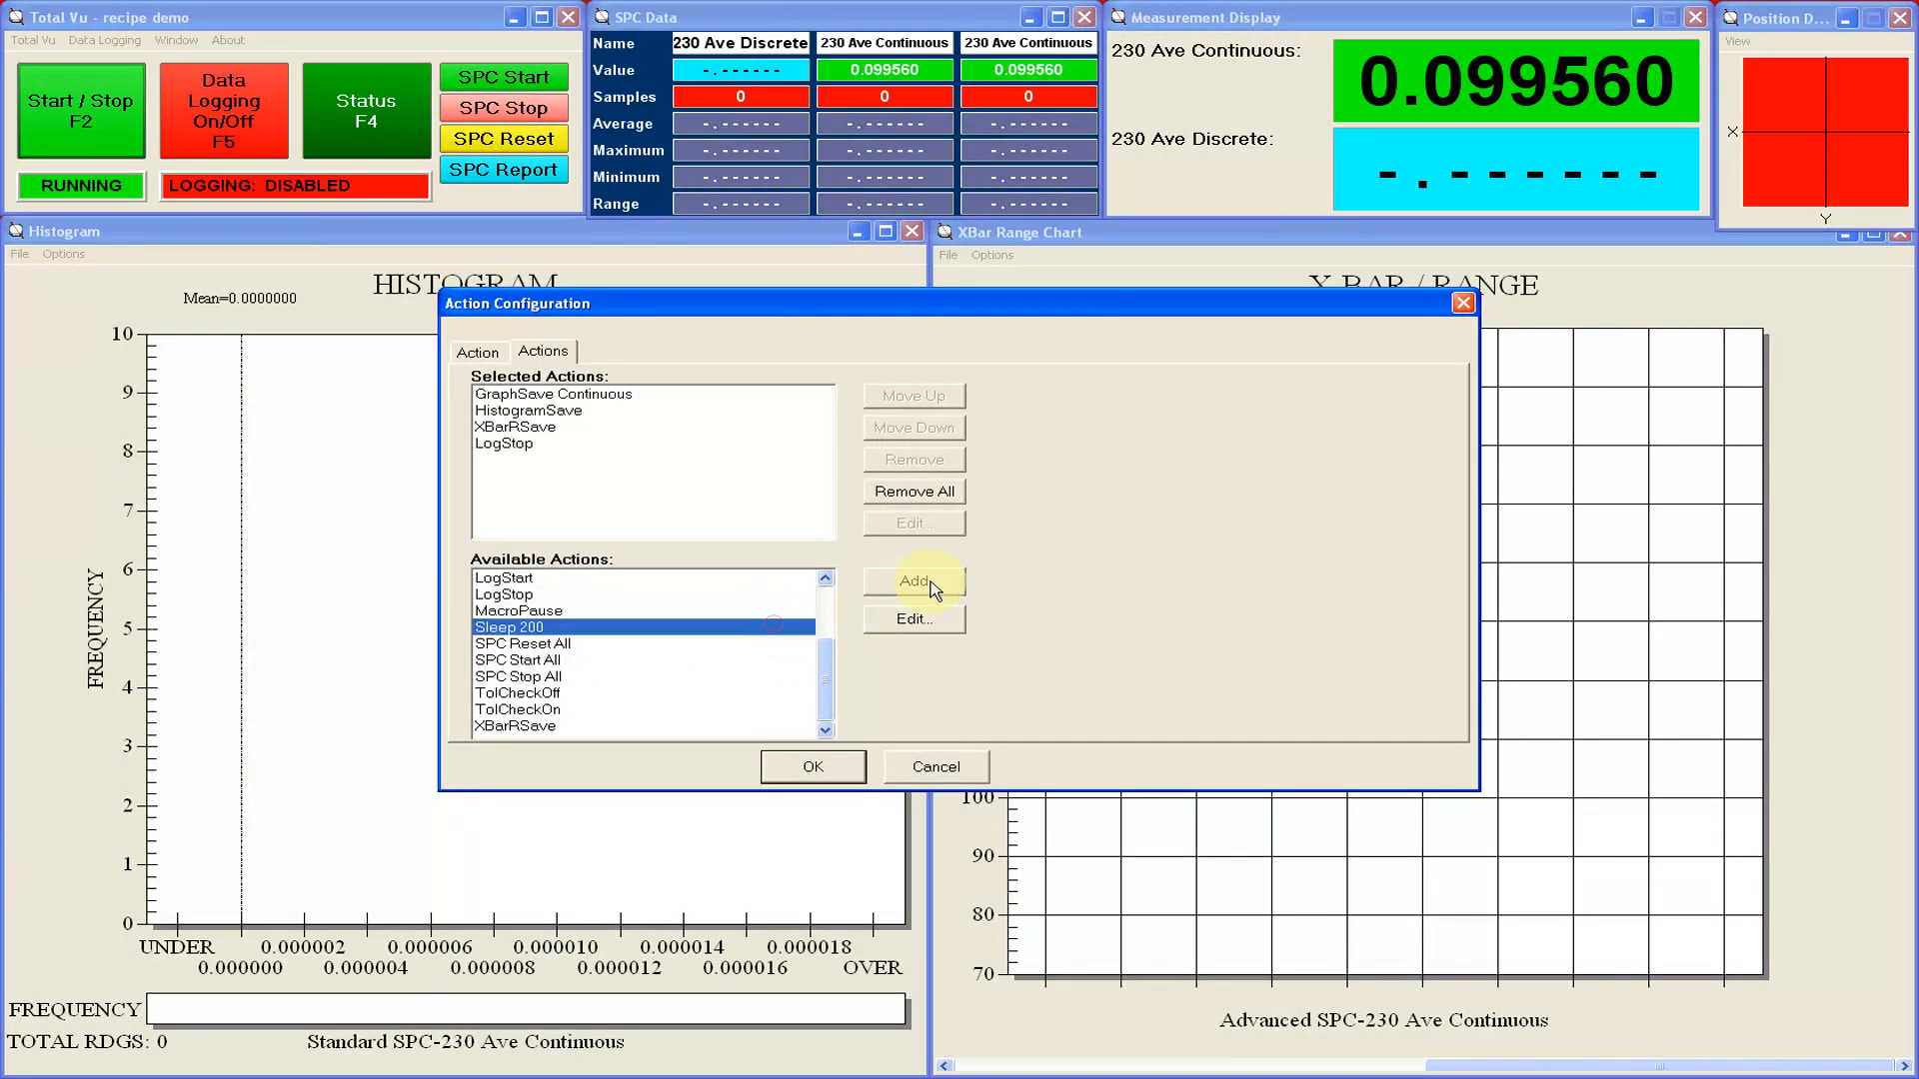
left_click(933, 581)
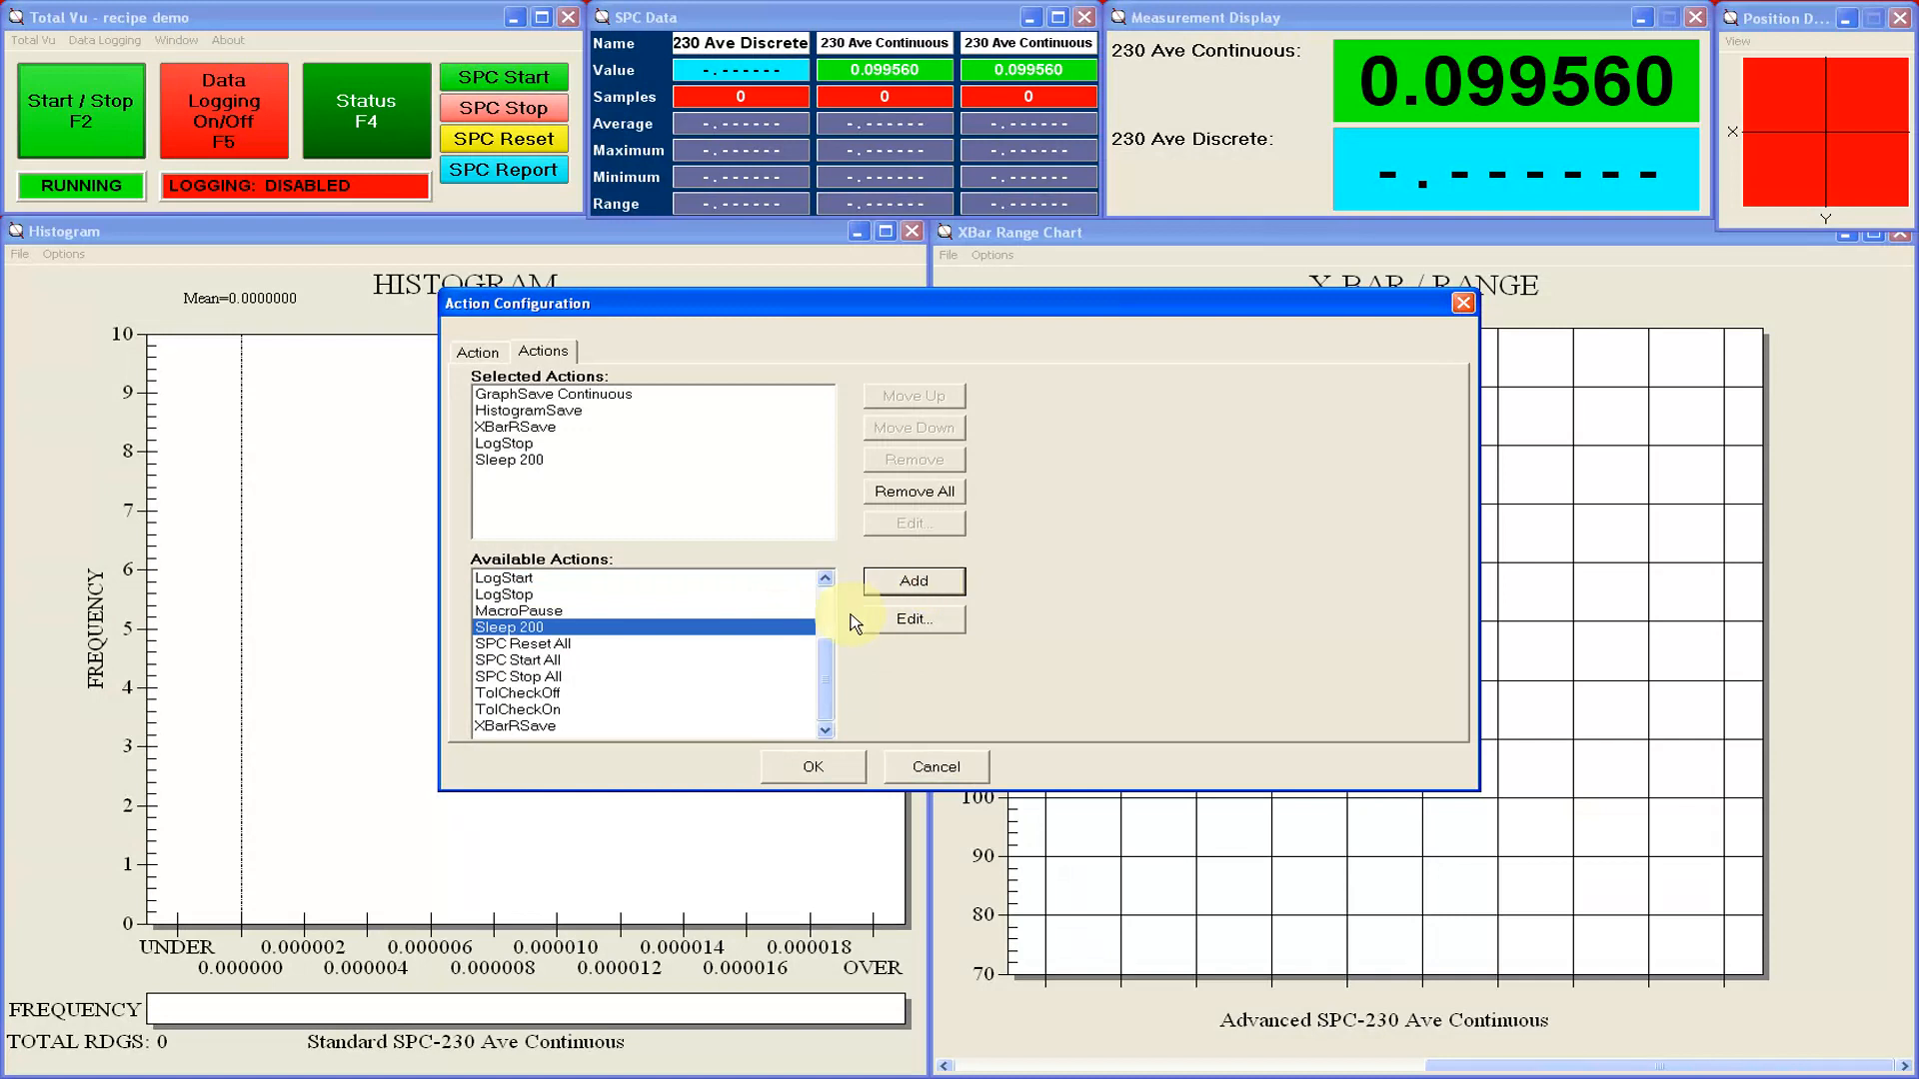
scroll(825, 607, "up", 2)
left_click(754, 578)
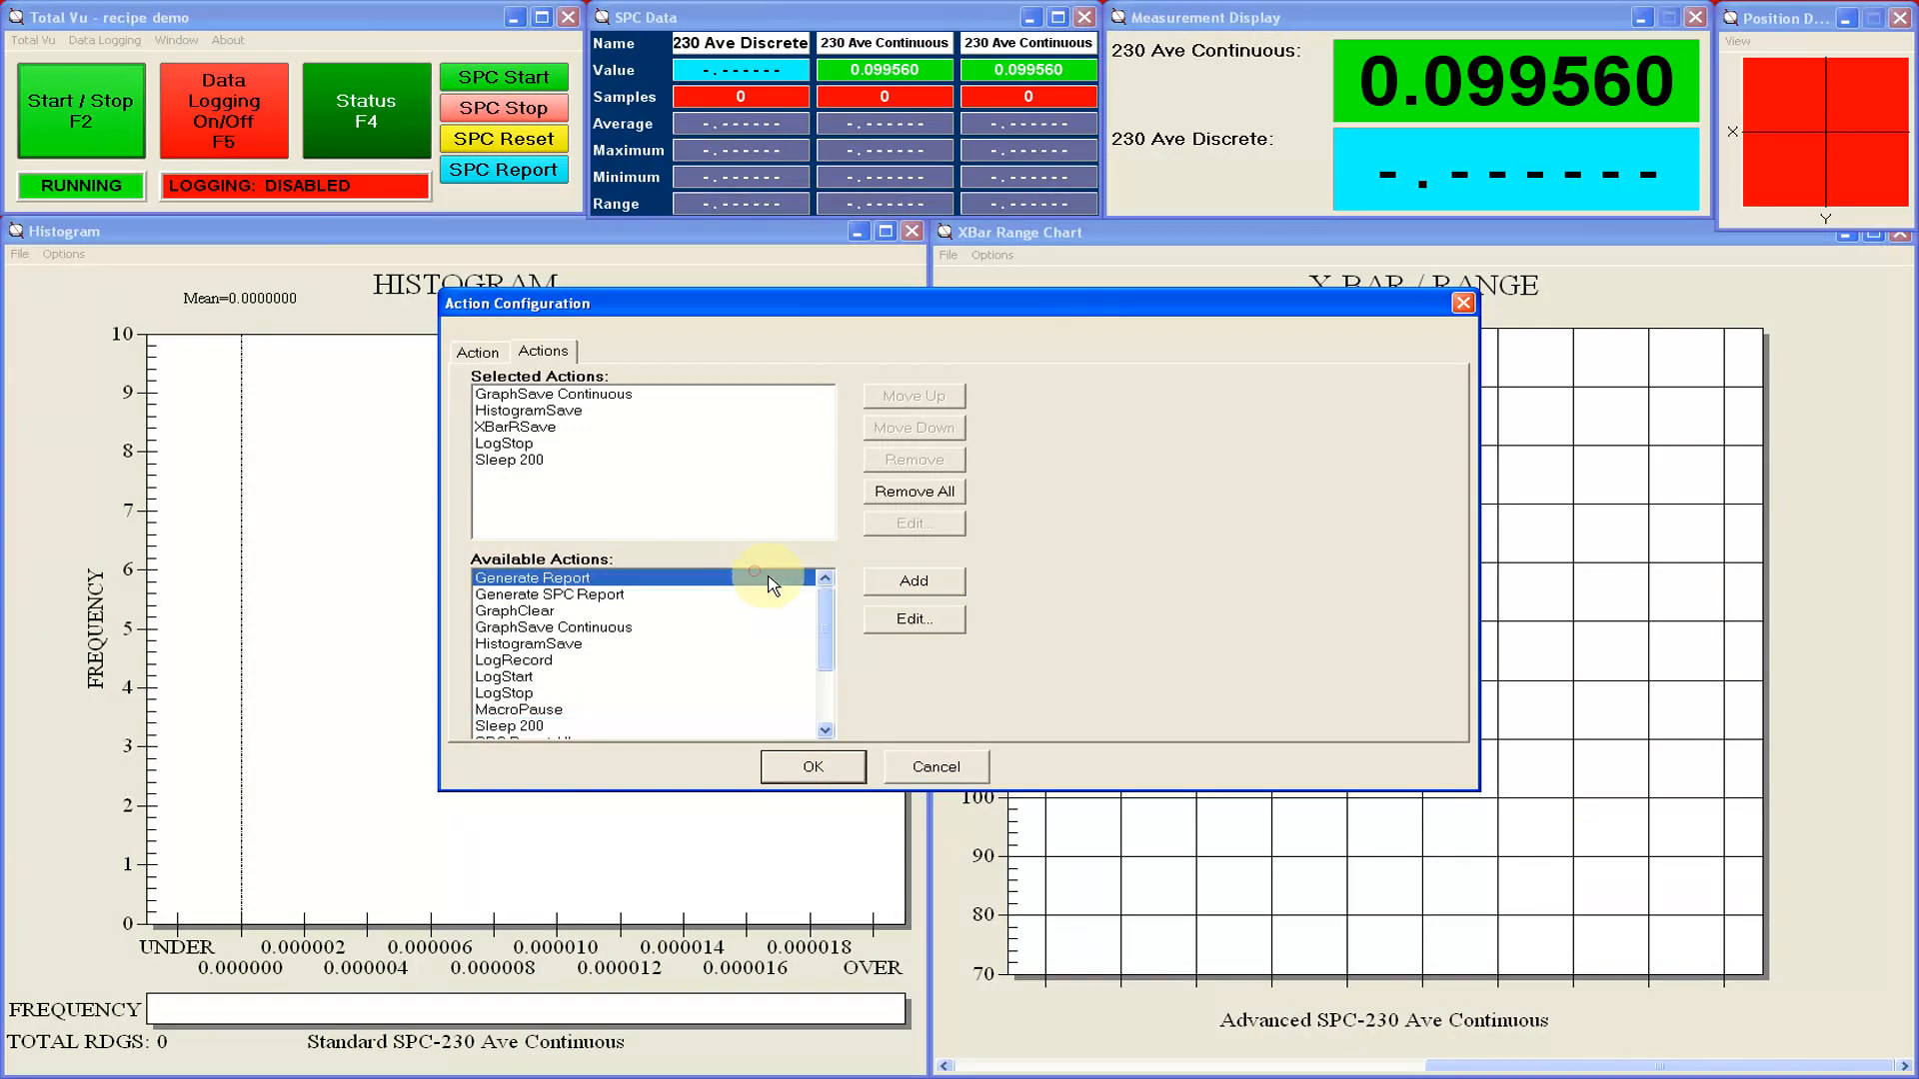
left_click(897, 590)
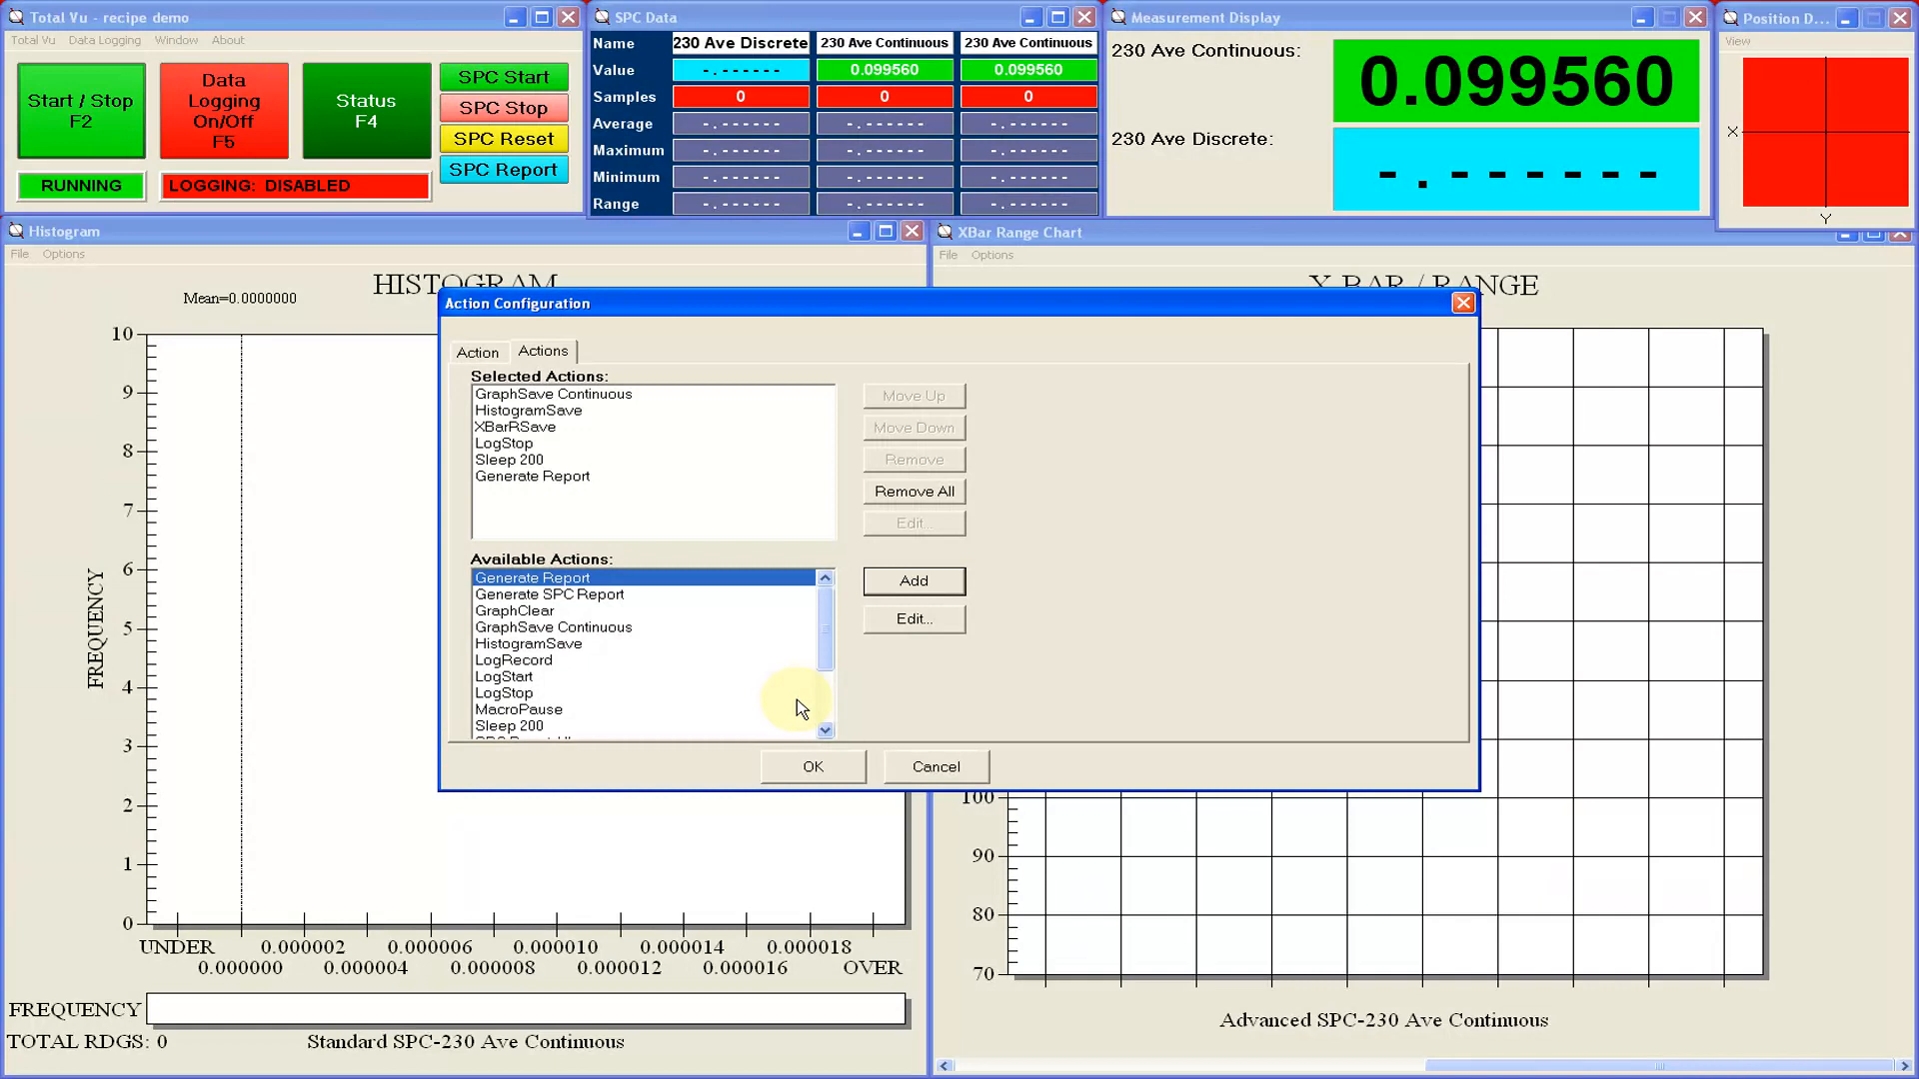
Append a second Sleep 200 and SPC Reset All to the end of the macro's selected actions, and confirm the macro.
left_click(757, 724)
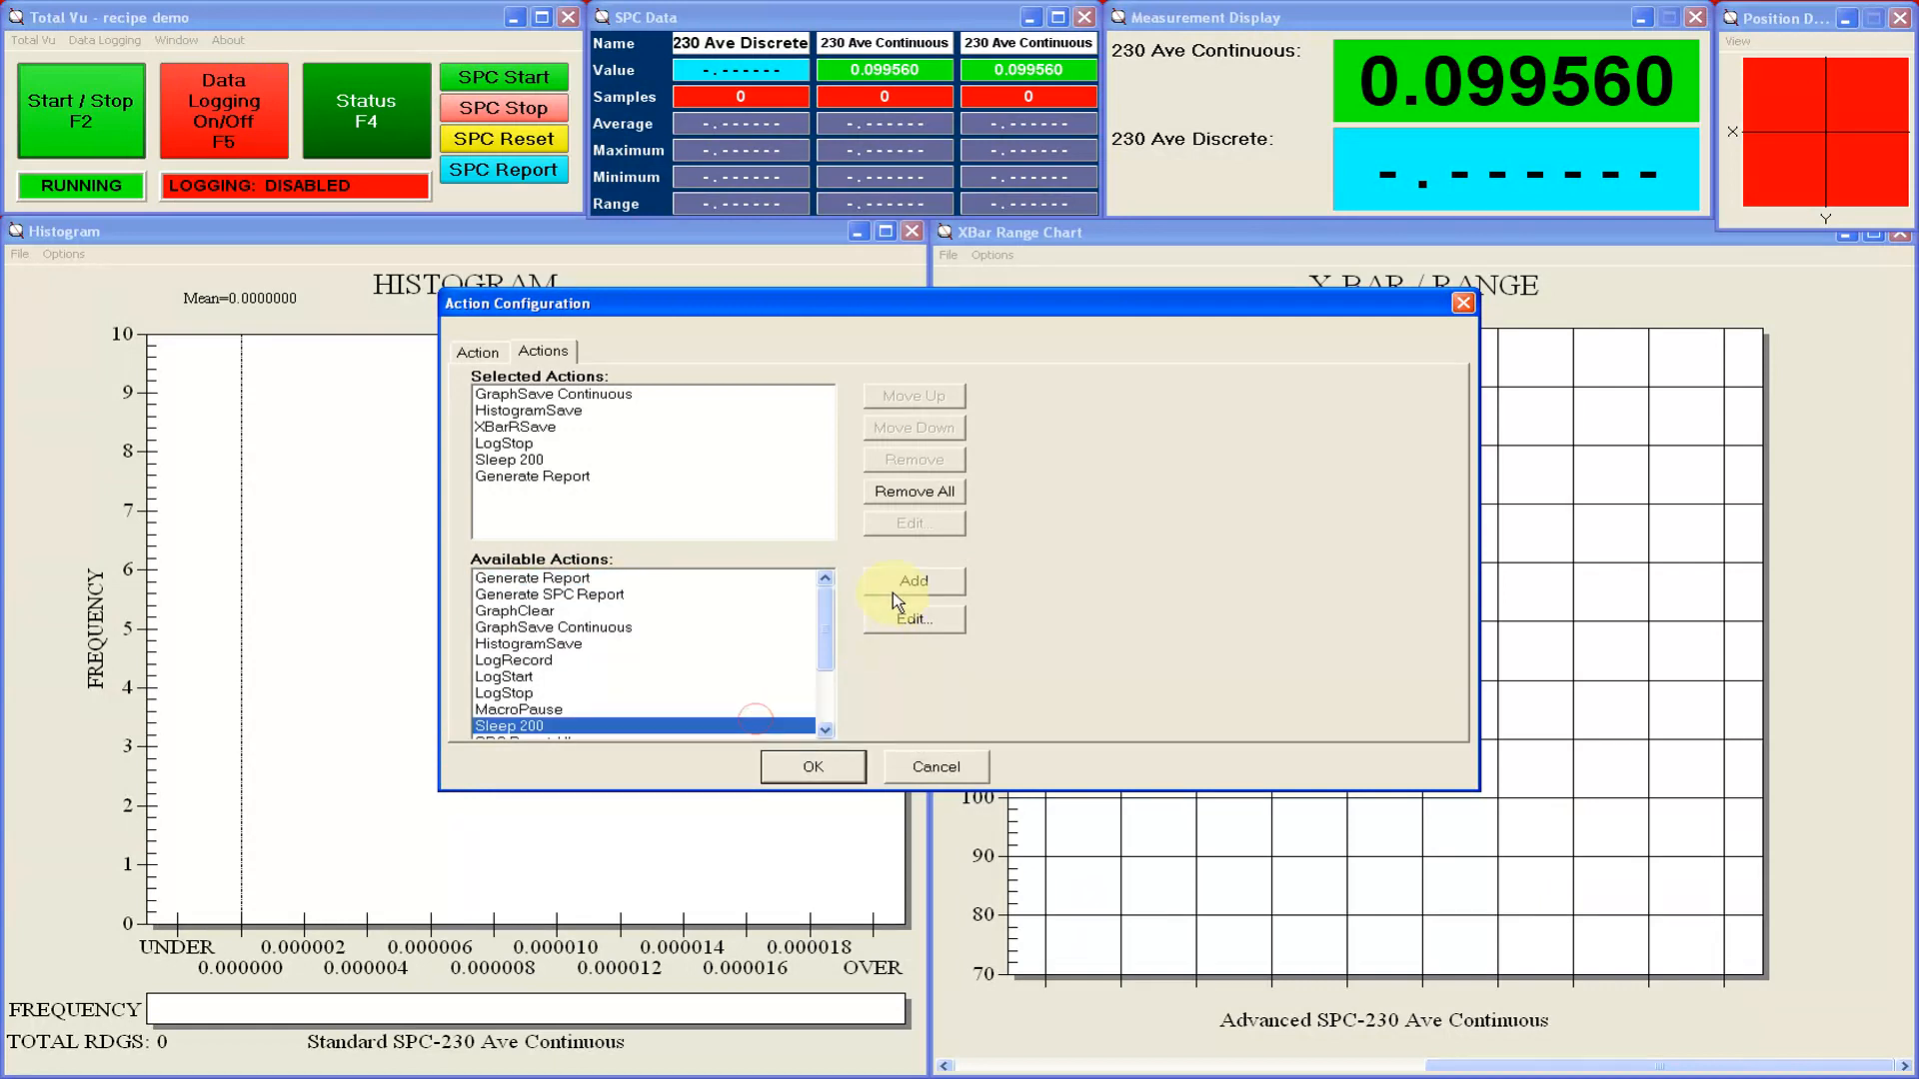
left_click(901, 583)
left_click(828, 687)
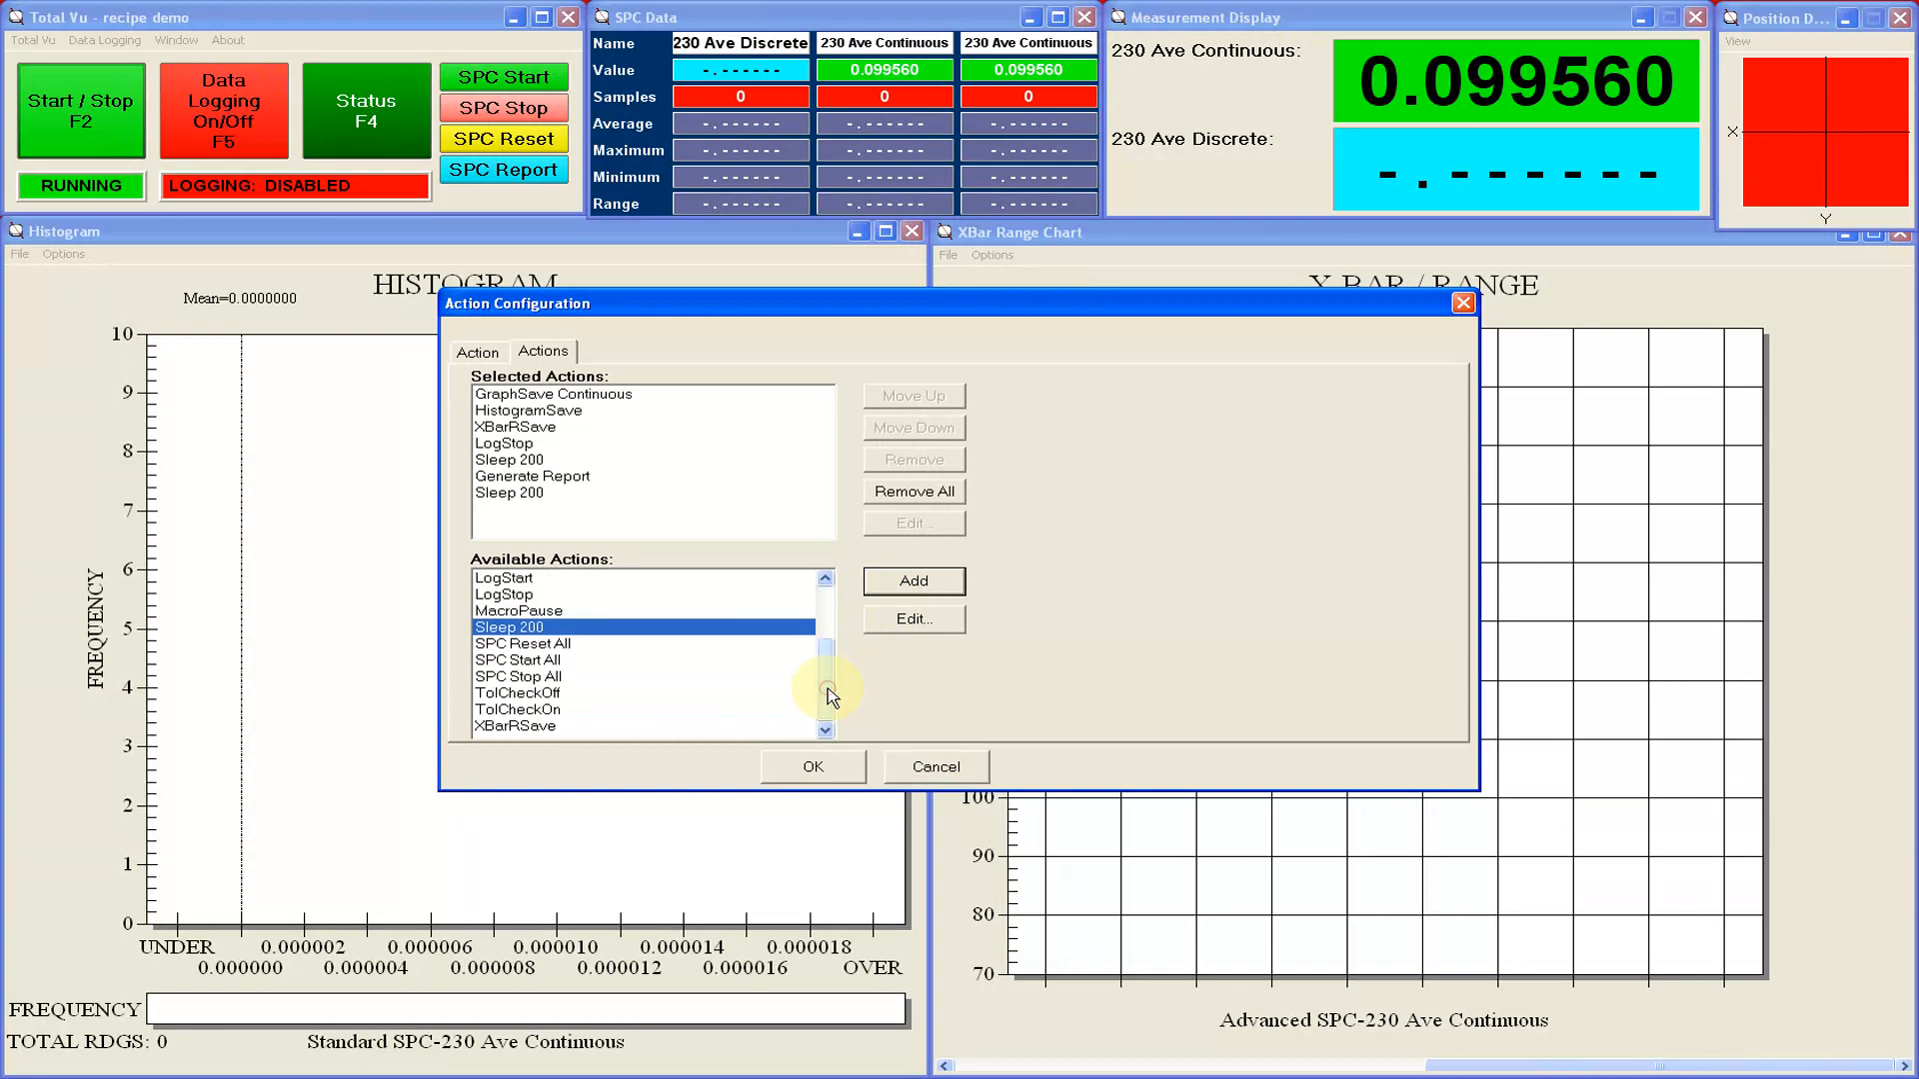
left_click(706, 642)
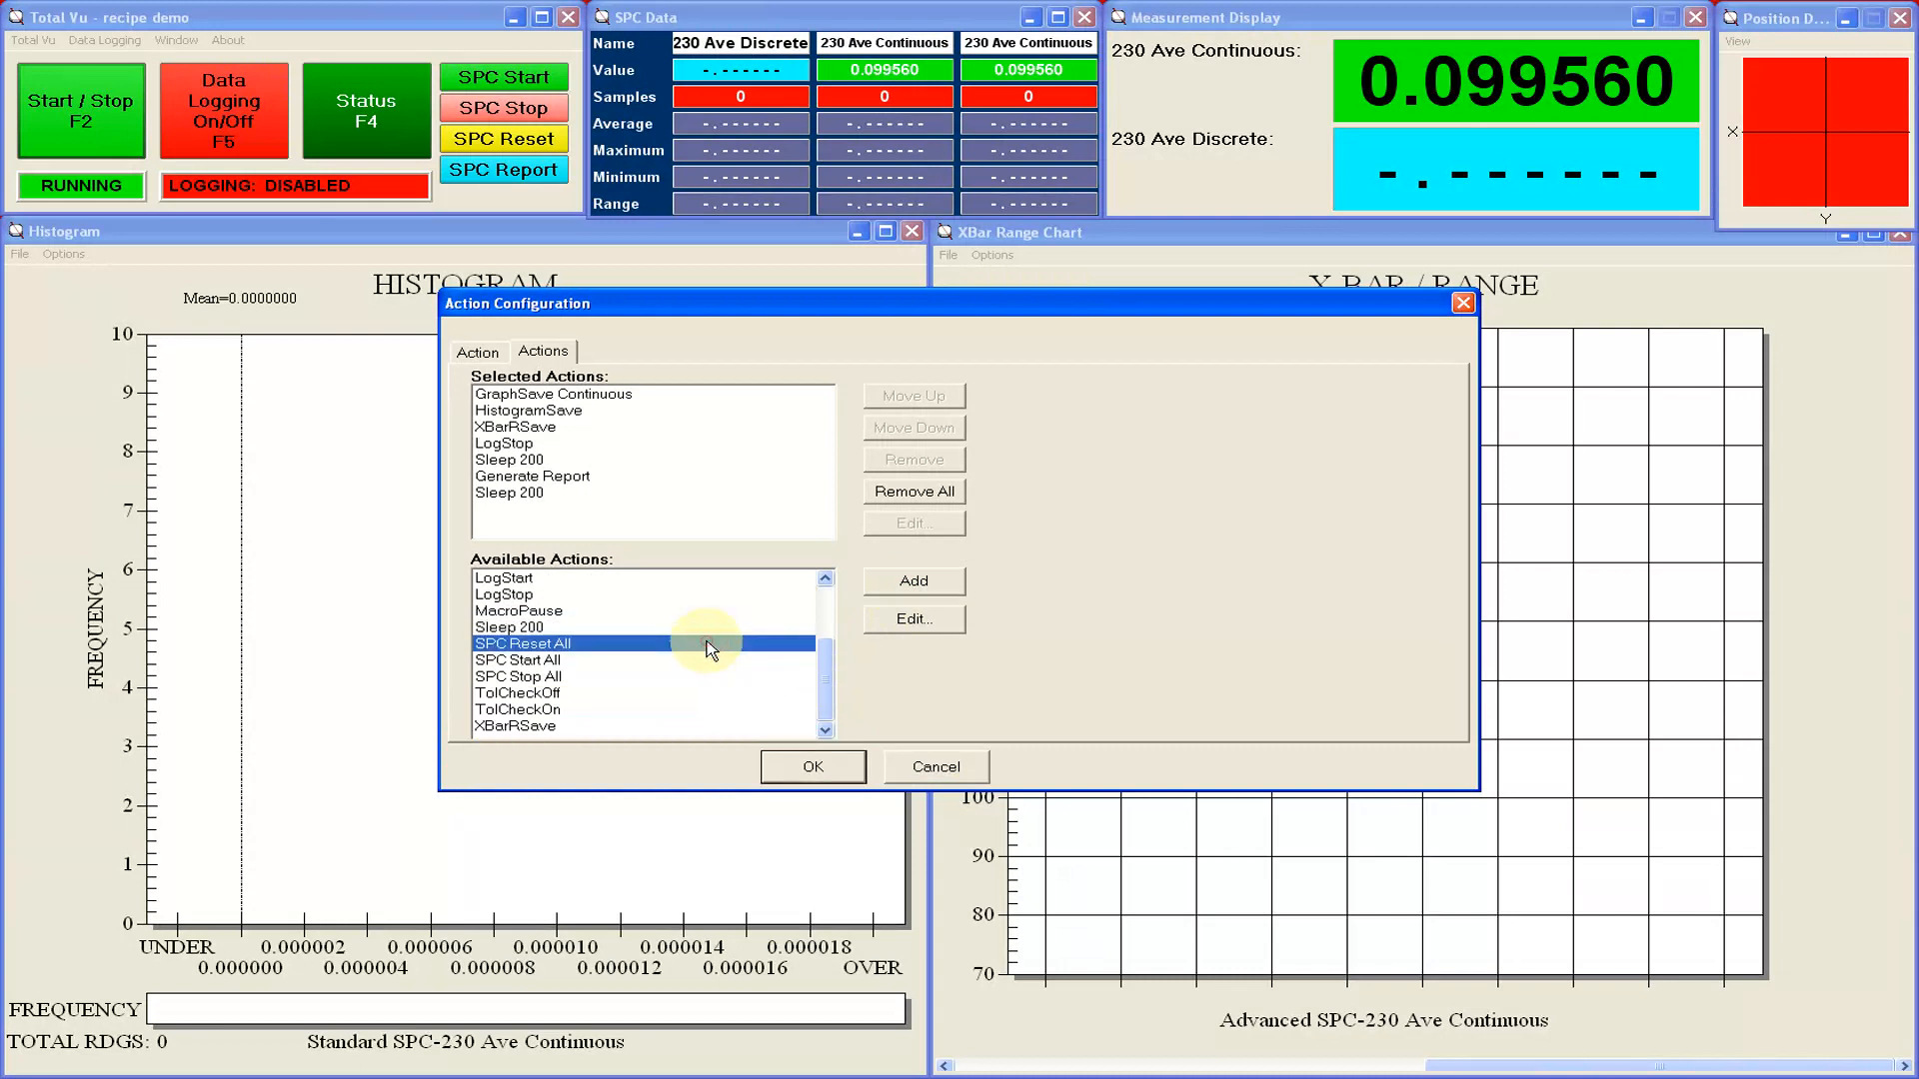
left_click(890, 581)
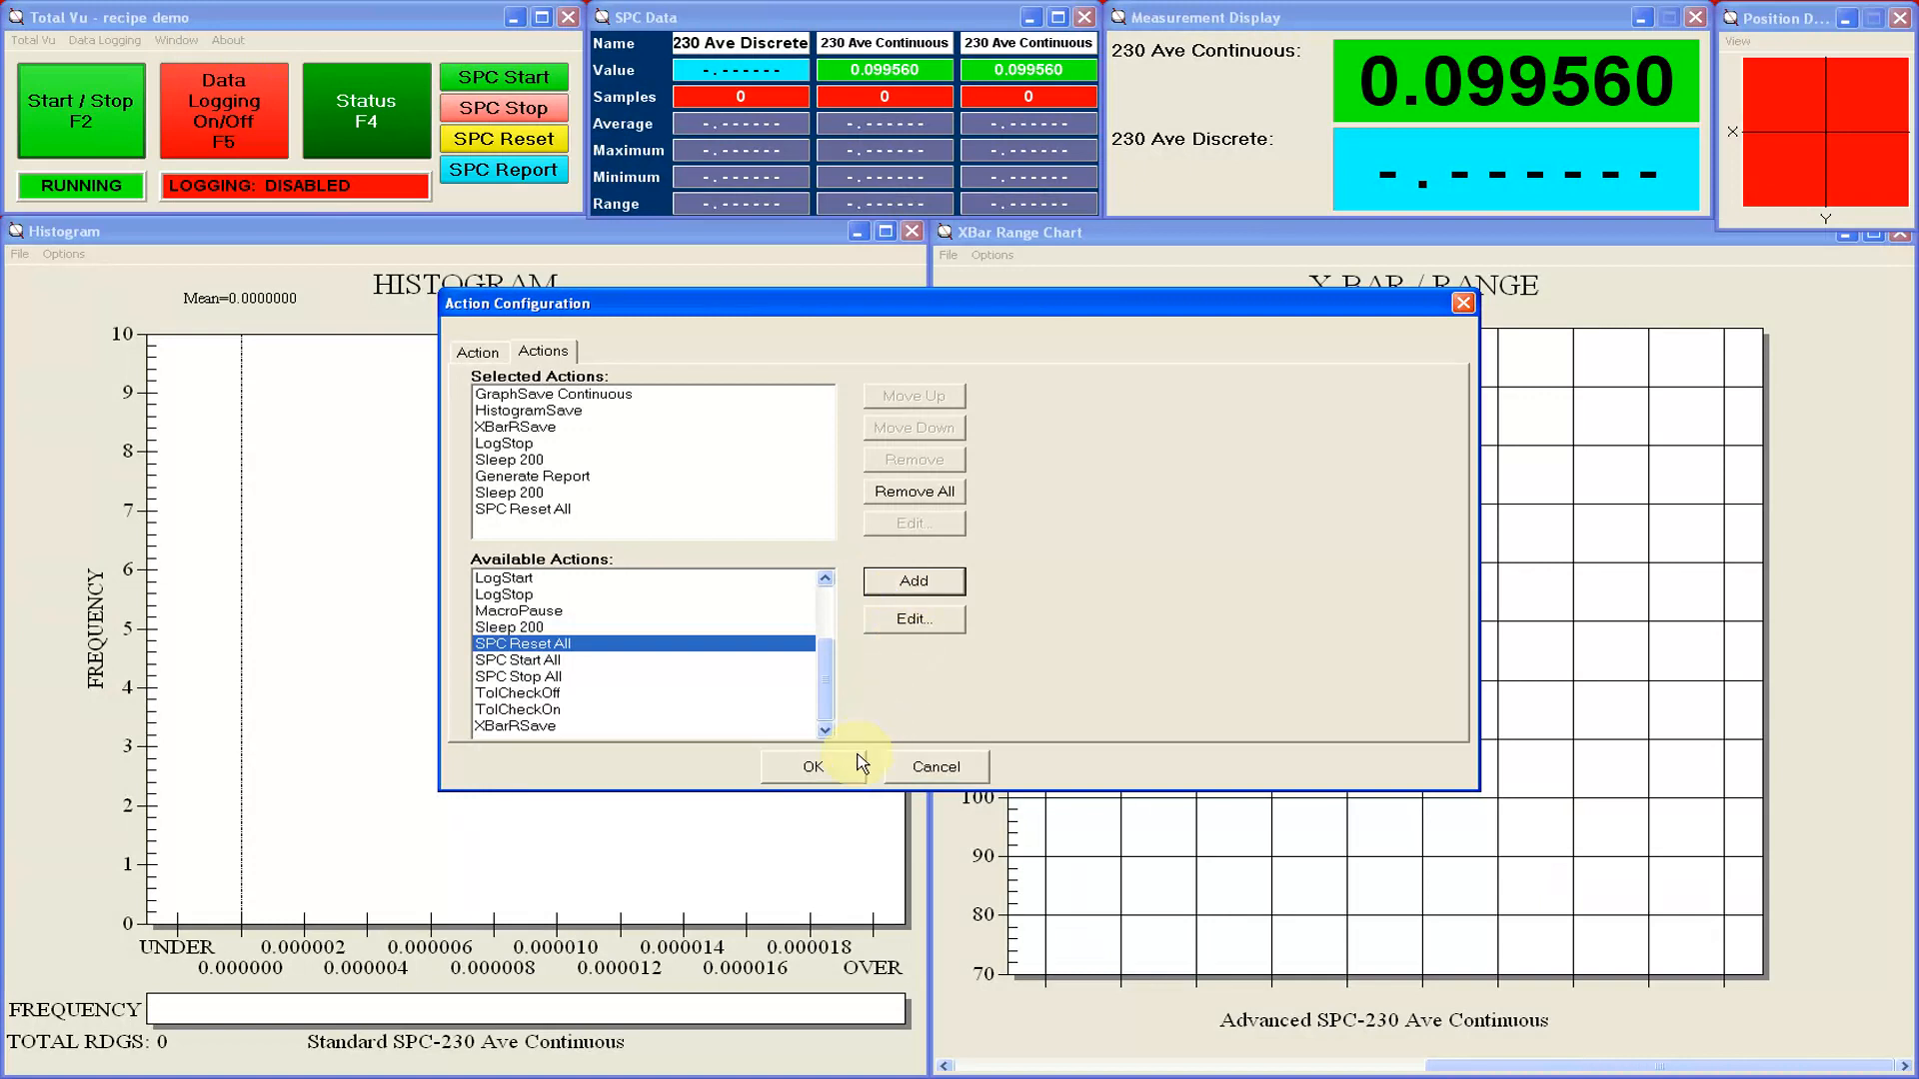
left_click(836, 772)
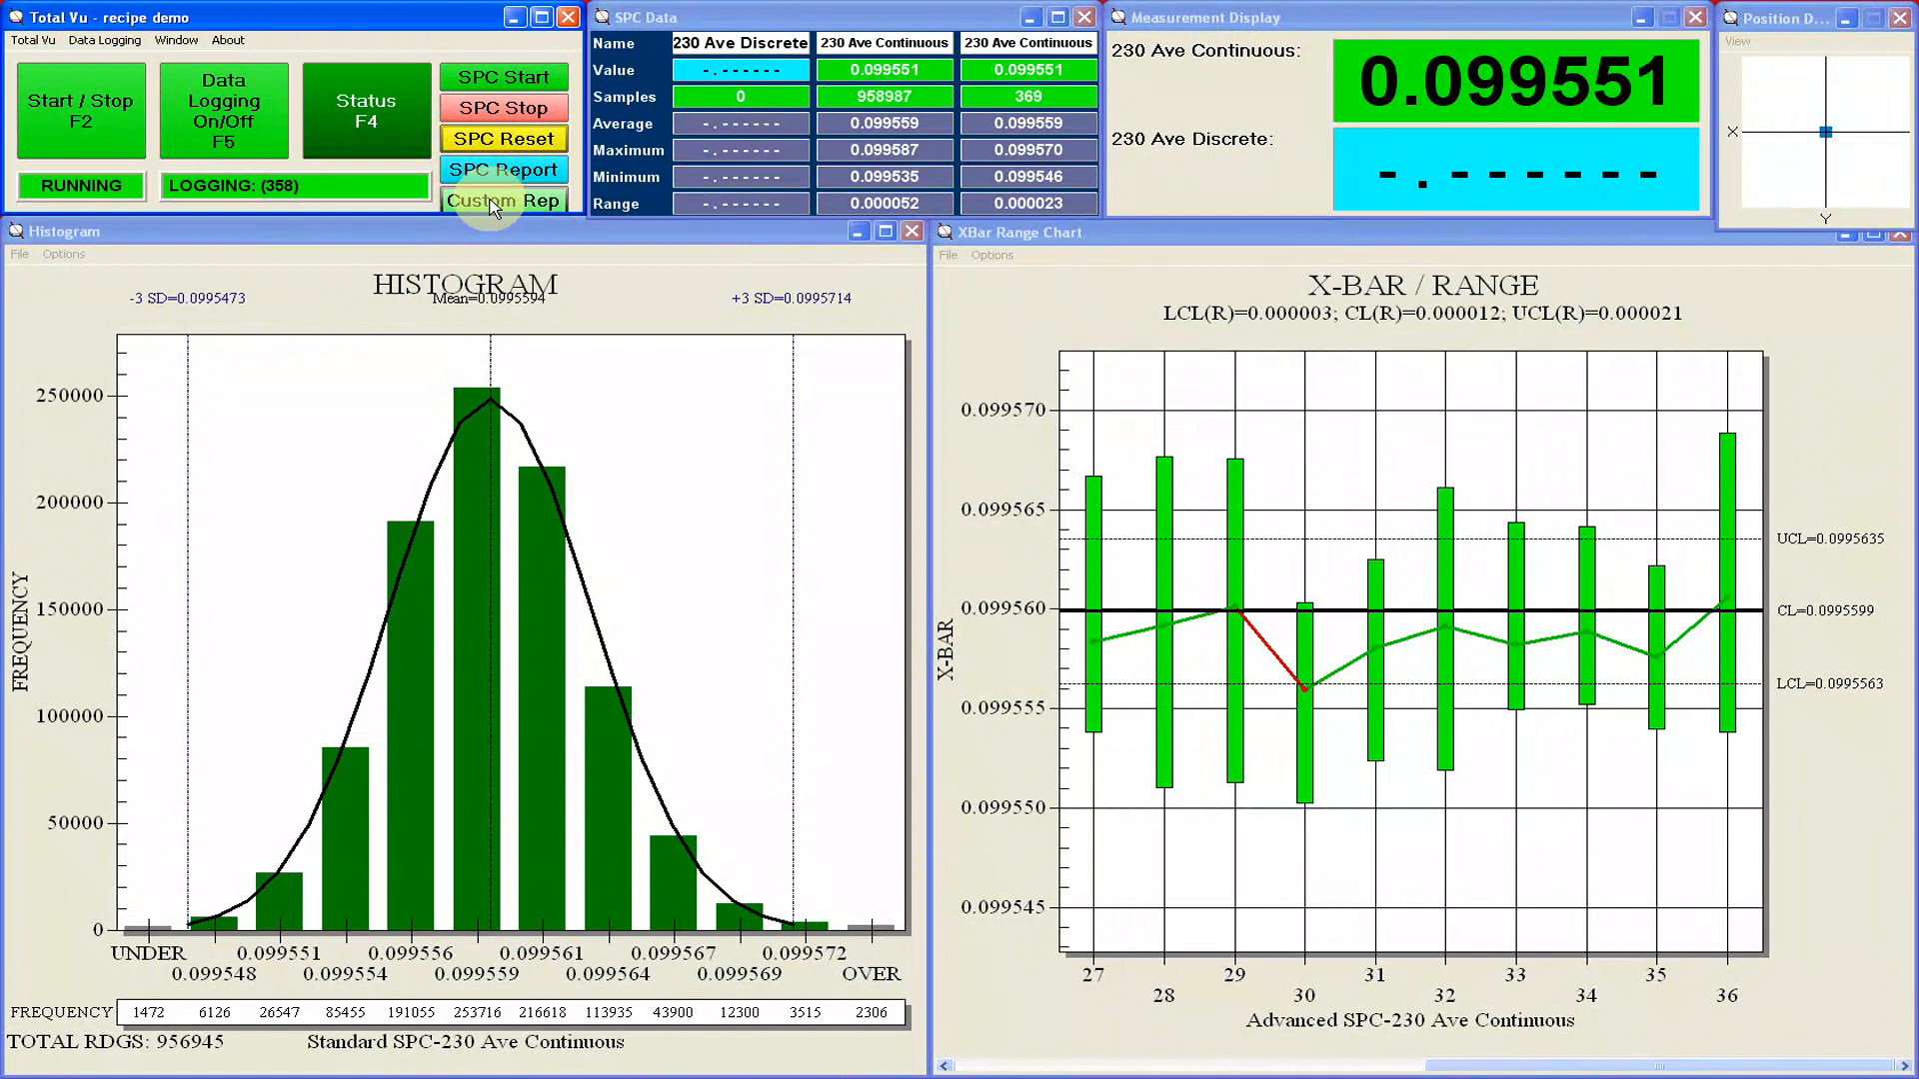
Run the Custom Rep macro to generate the custom report from the logged SPC data.
left_click(489, 207)
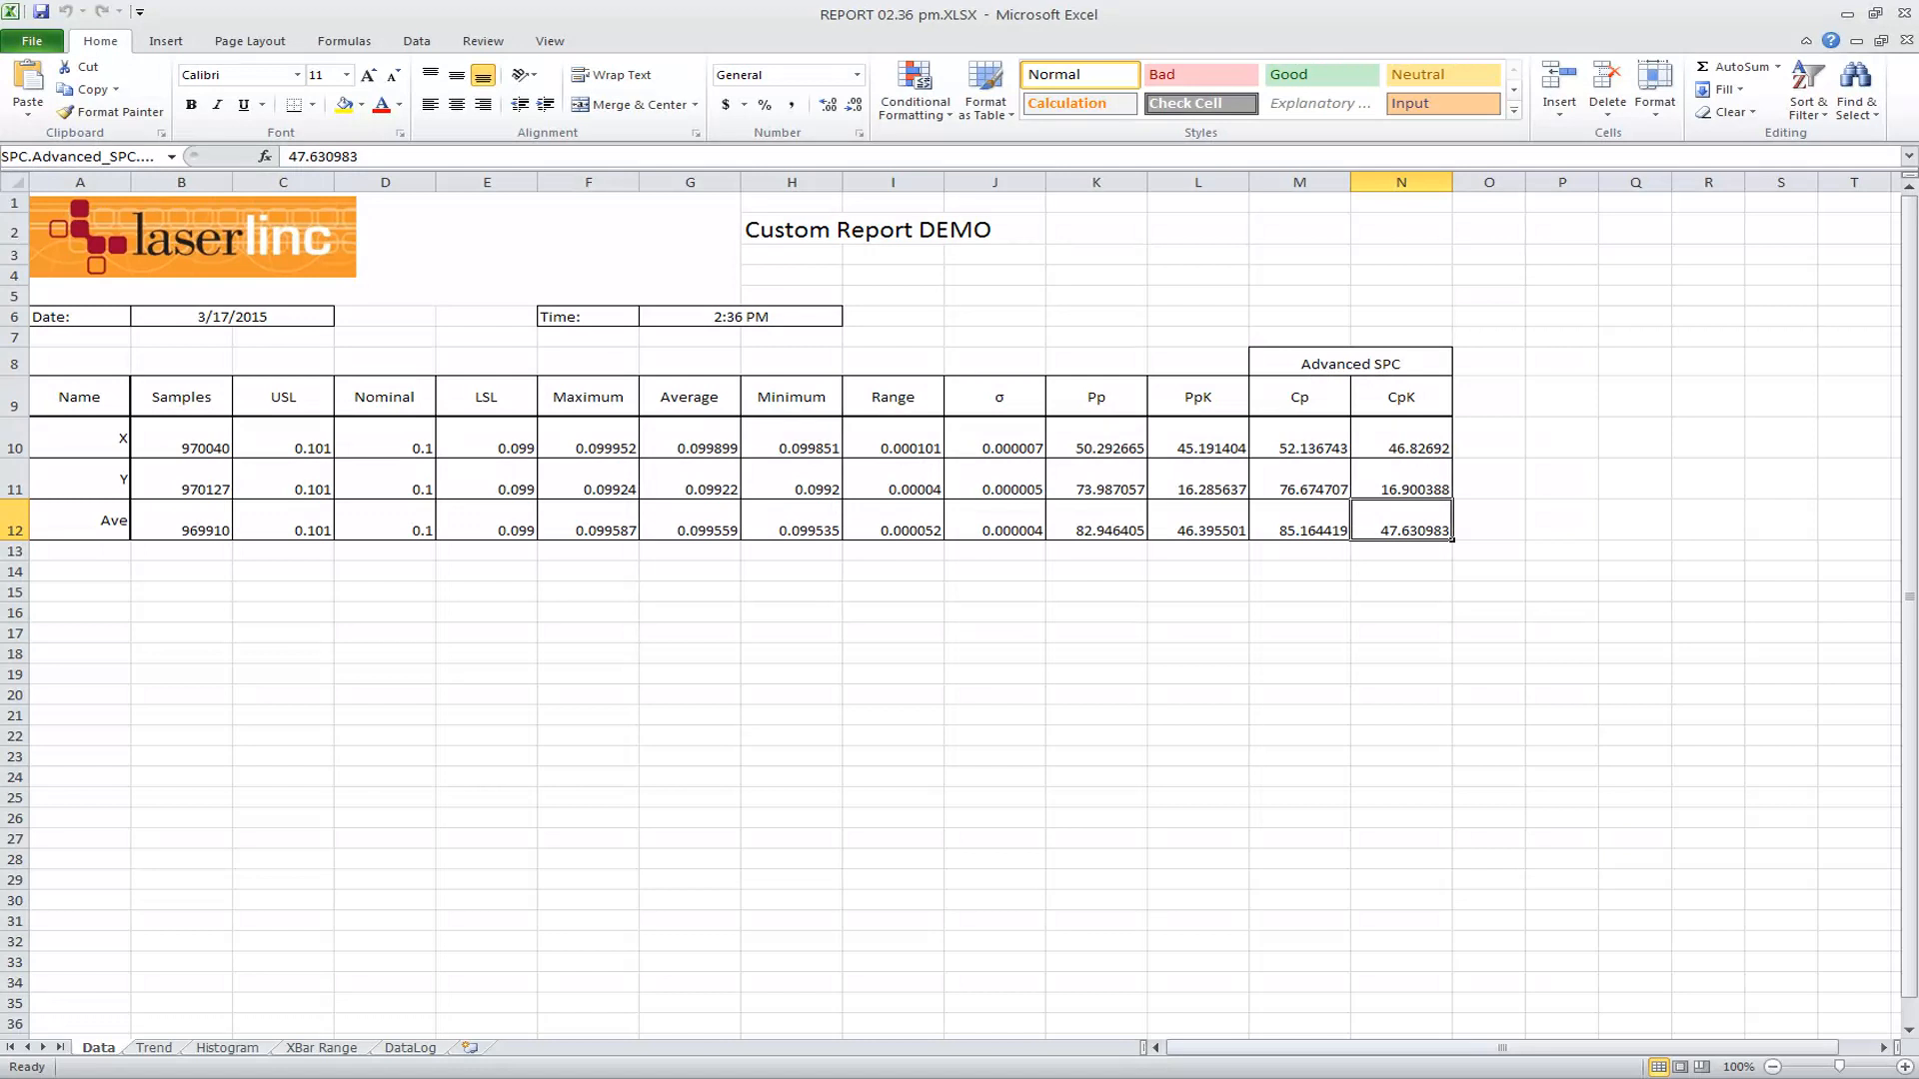
Review the generated Excel report's Trend, Histogram, XBar Range and DataLog sheets, and return to the Data sheet.
left_click(160, 1049)
left_click(230, 1048)
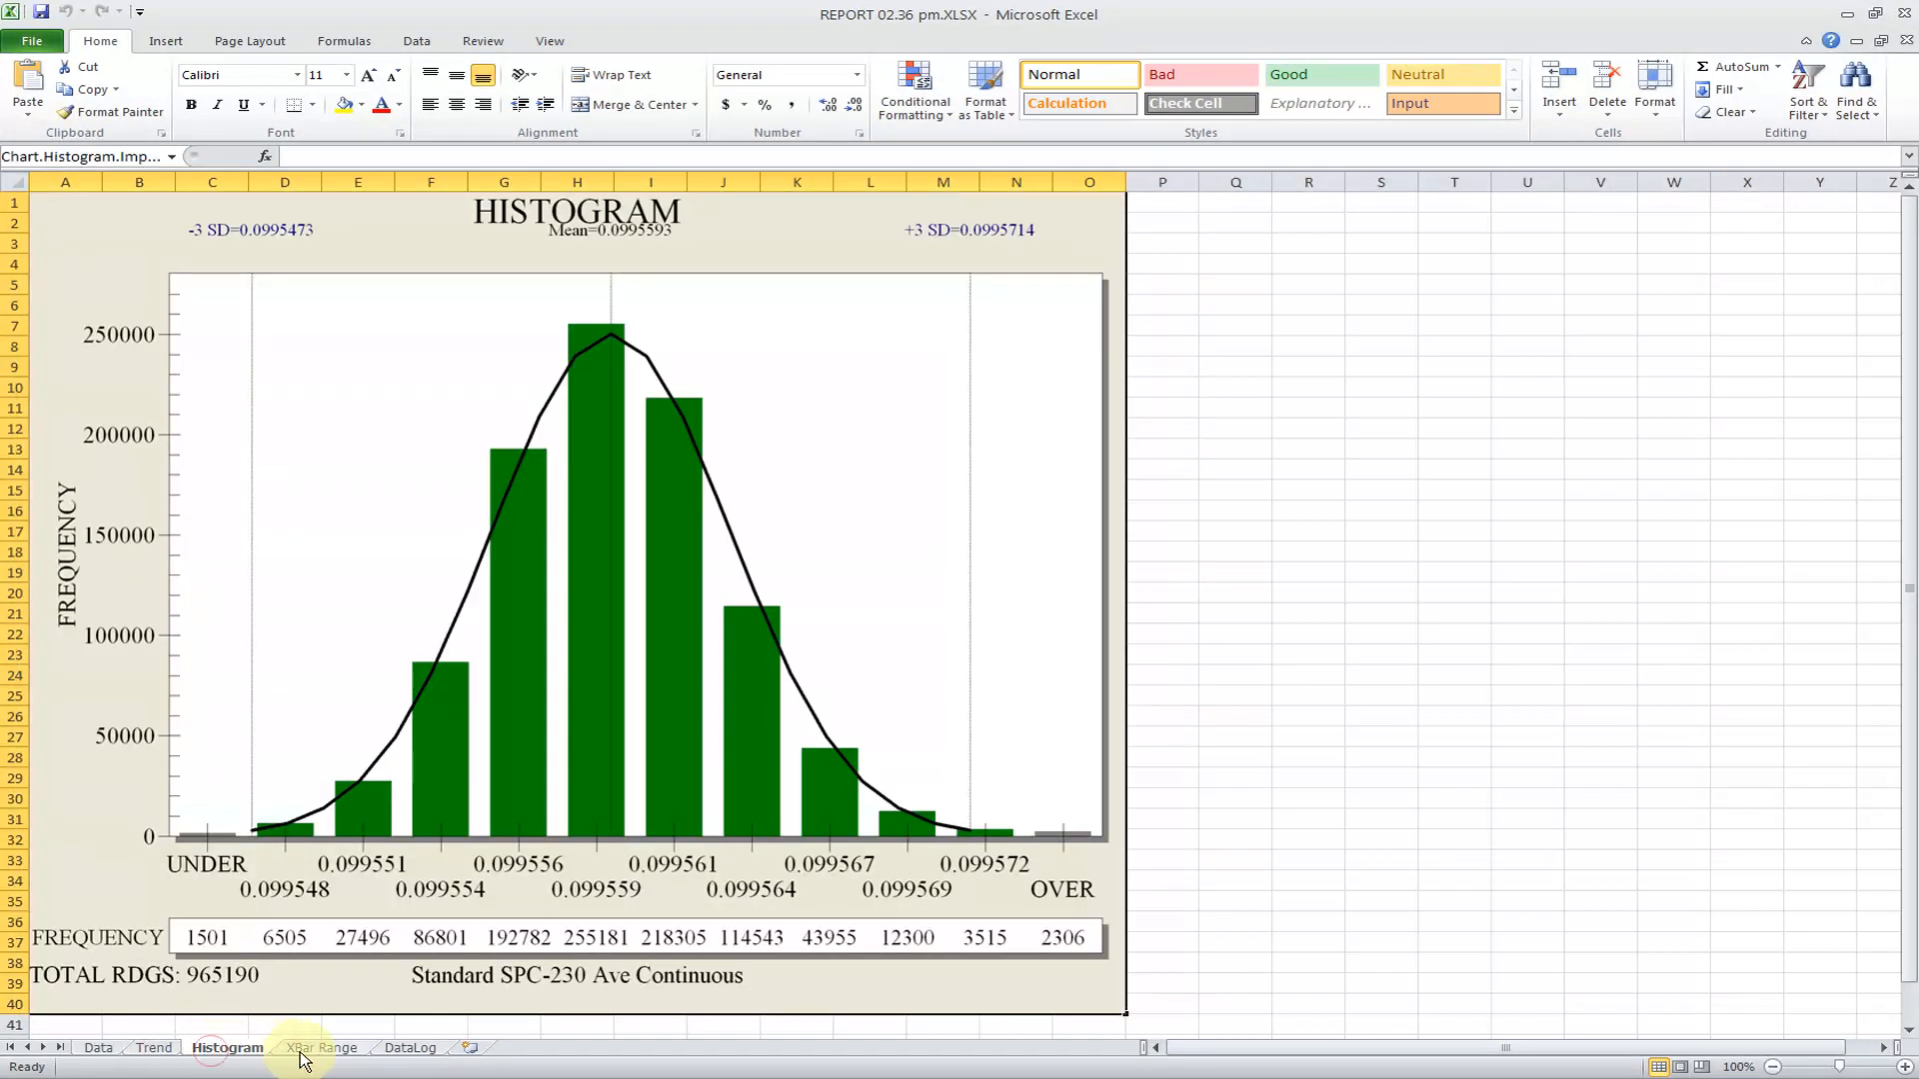
left_click(350, 1049)
left_click(408, 1050)
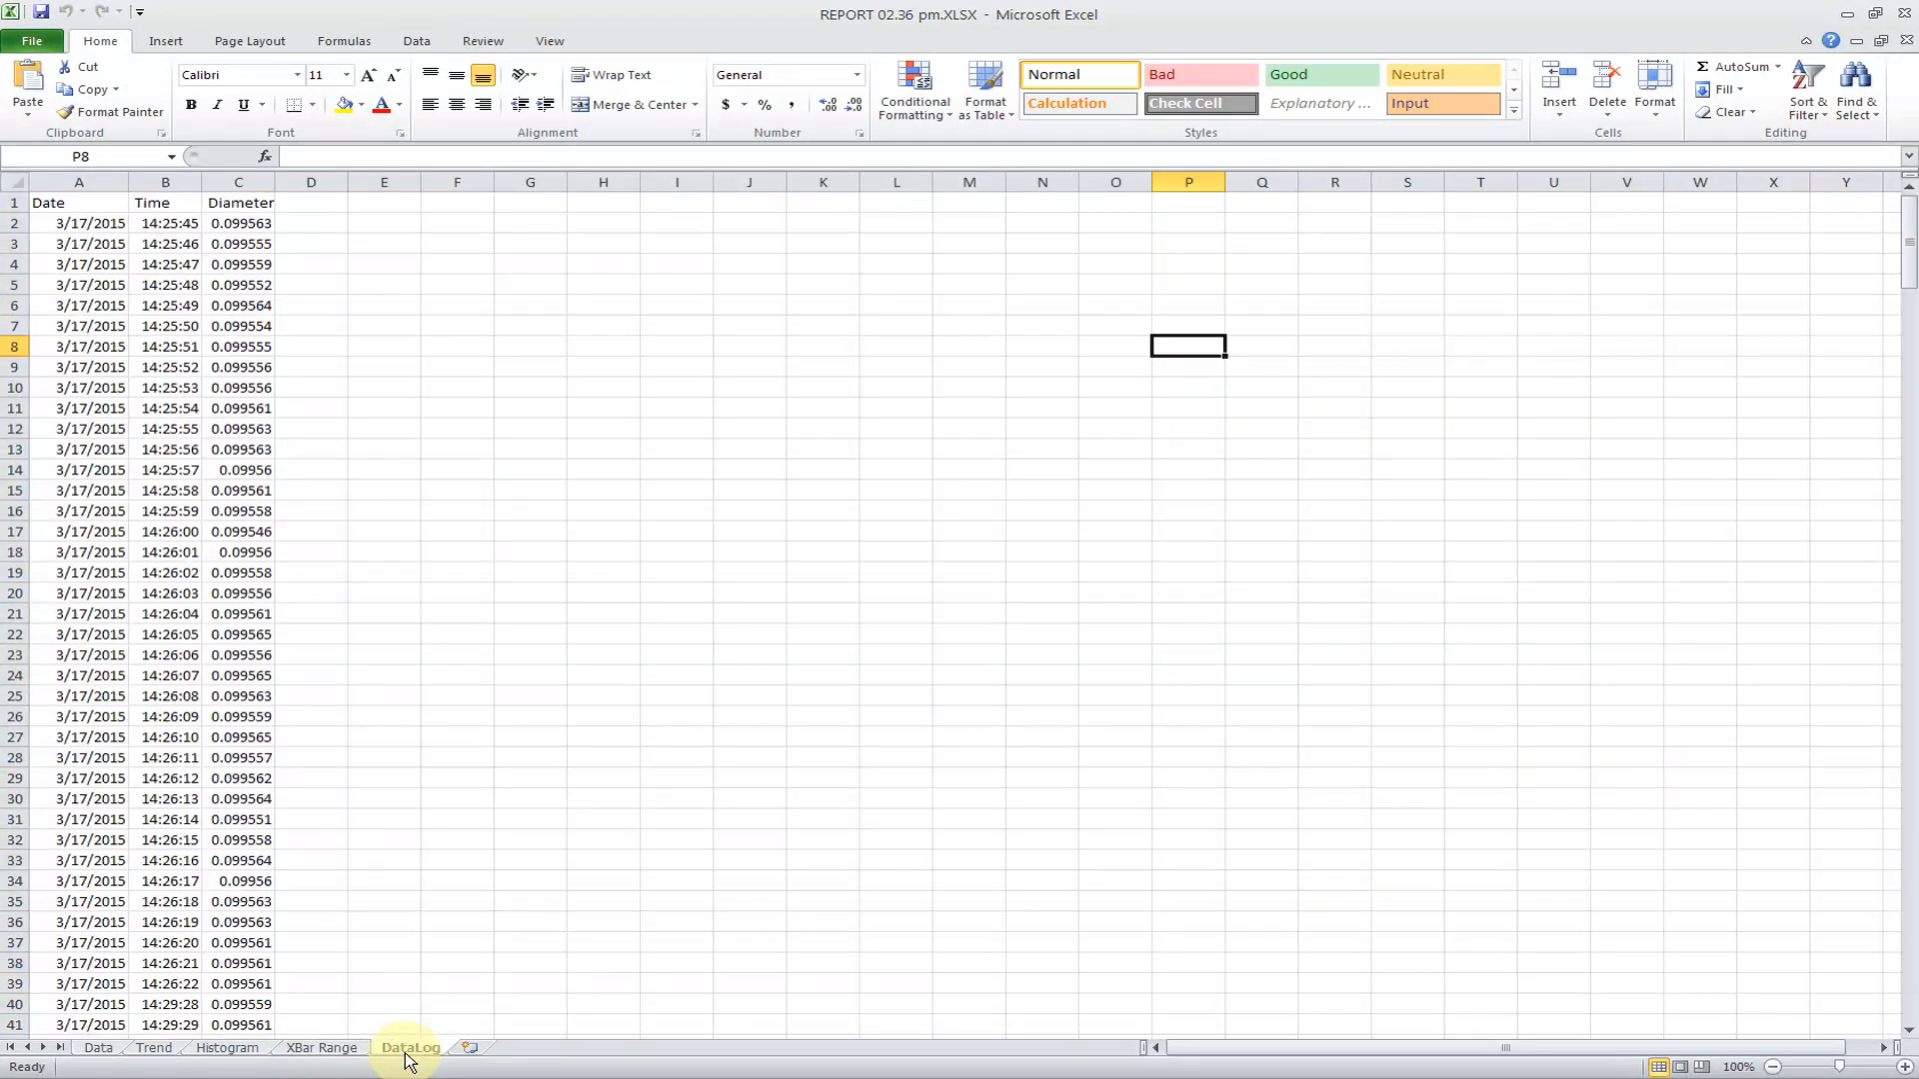
left_click(328, 1050)
left_click(232, 1051)
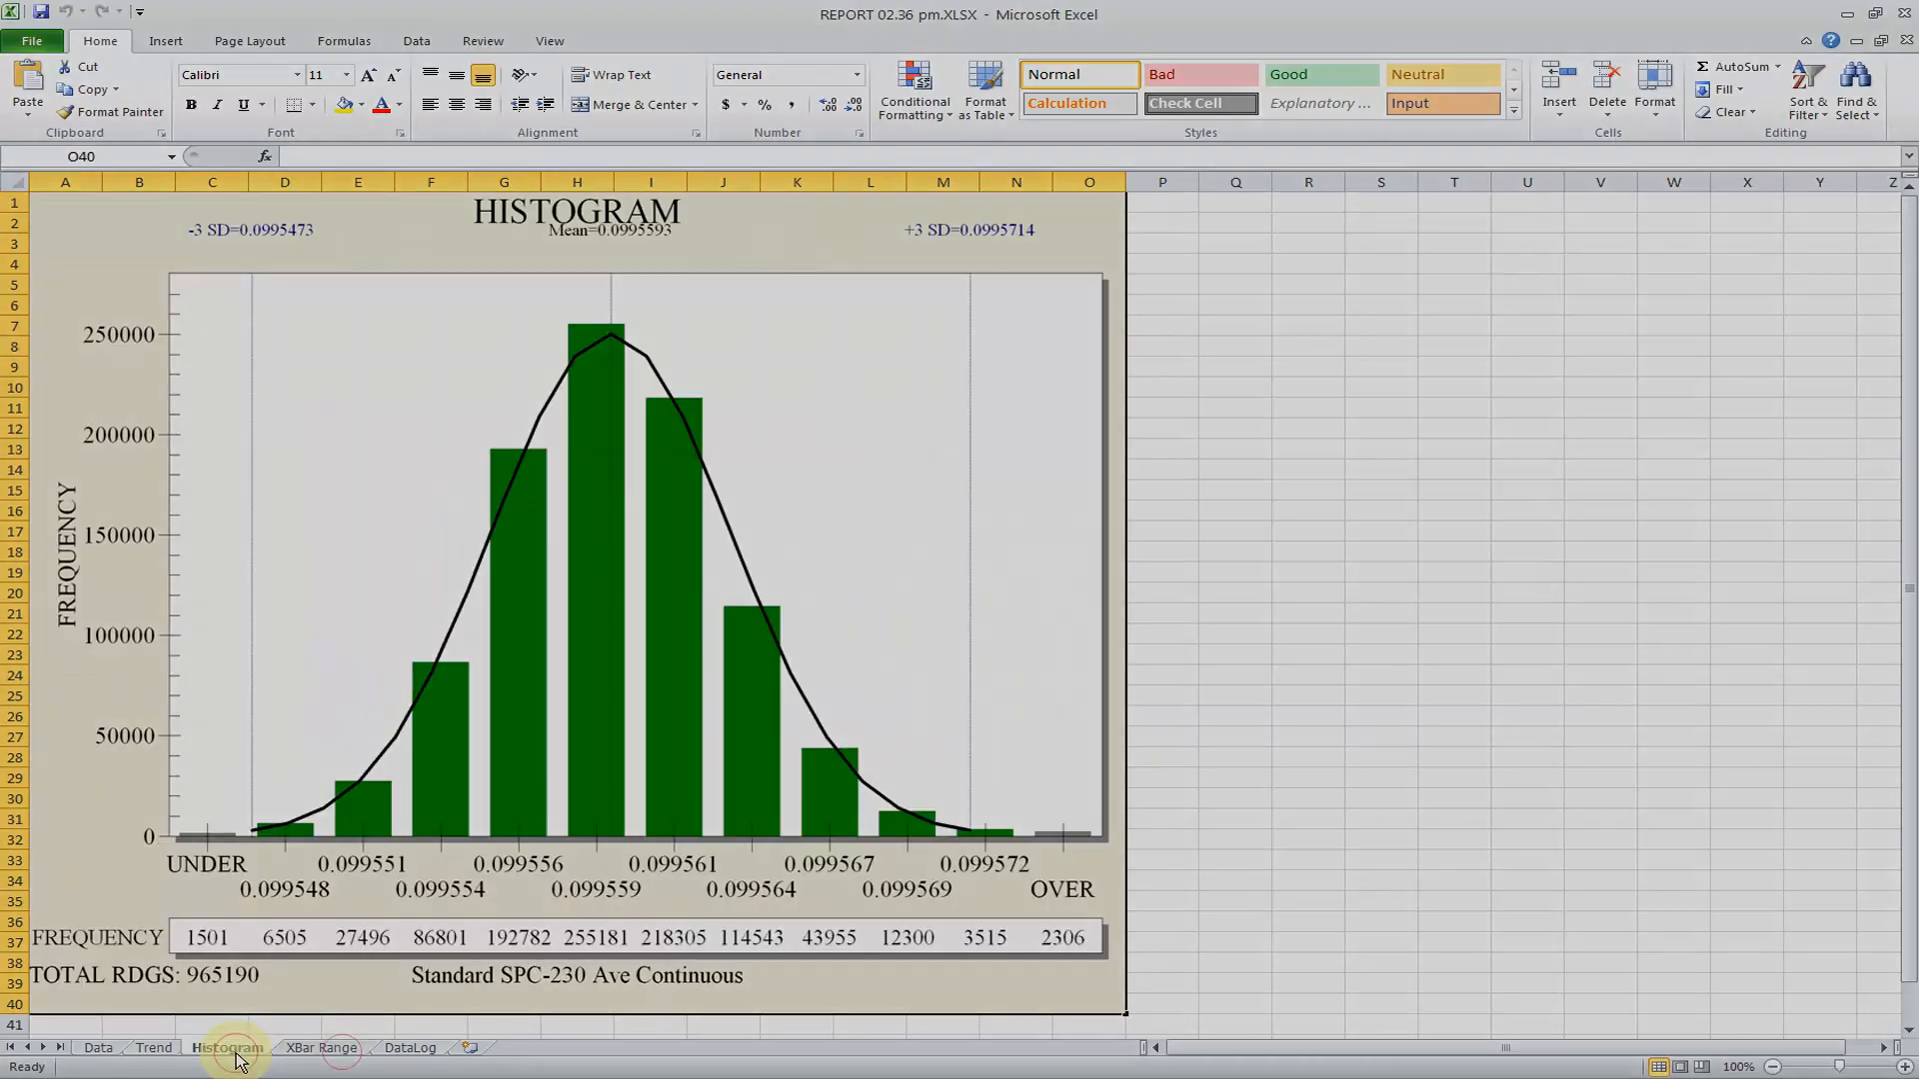
left_click(150, 1048)
left_click(98, 1047)
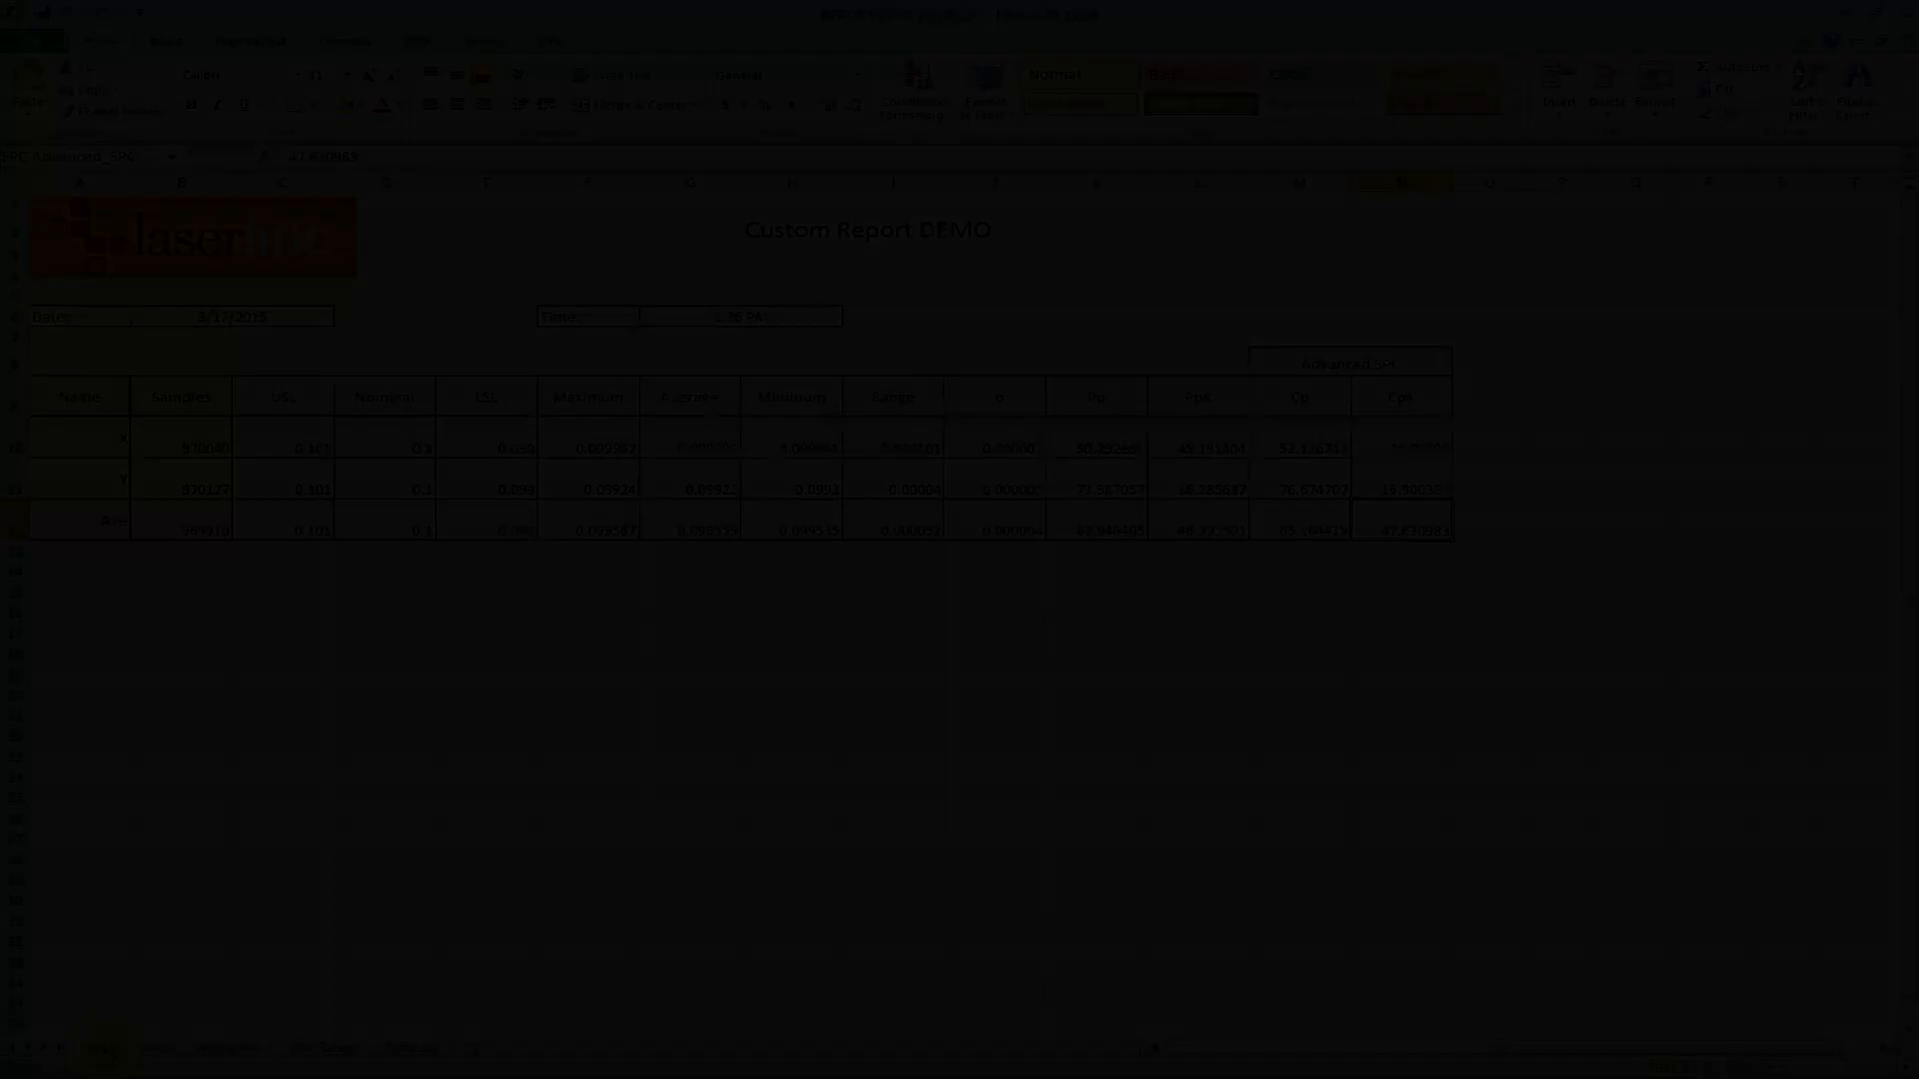